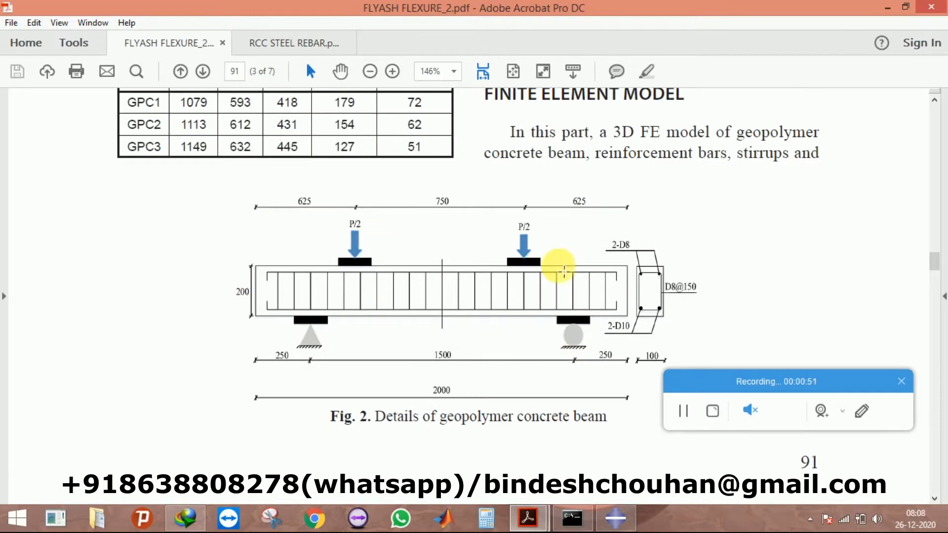
Step: Examine the span dimensions, supports, load positions and reinforcement of the geopolymer concrete beam in Fig. 2
{"action": "left_click_drag", "start_coordinate": [750, 380], "coordinate": [762, 429]}
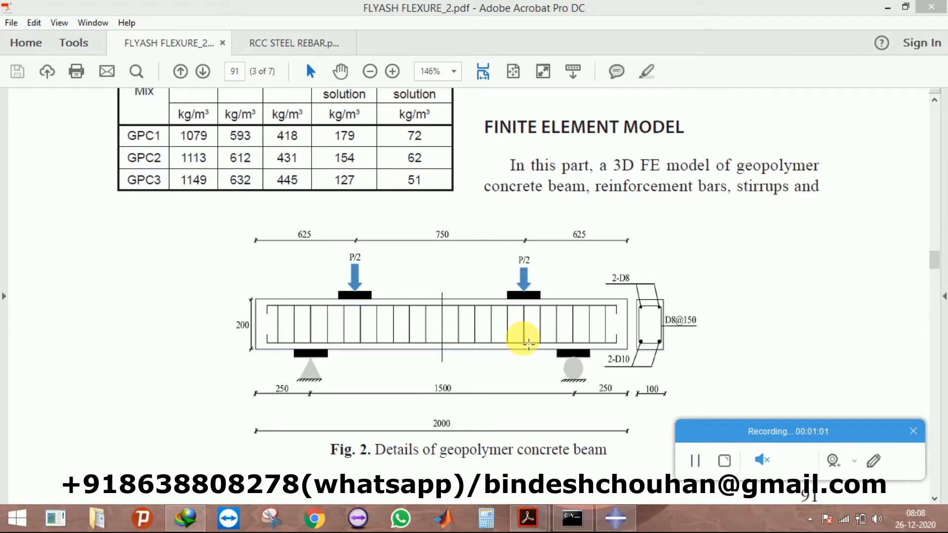
{"action": "right_click", "coordinate": [602, 325]}
{"action": "left_click", "coordinate": [462, 280]}
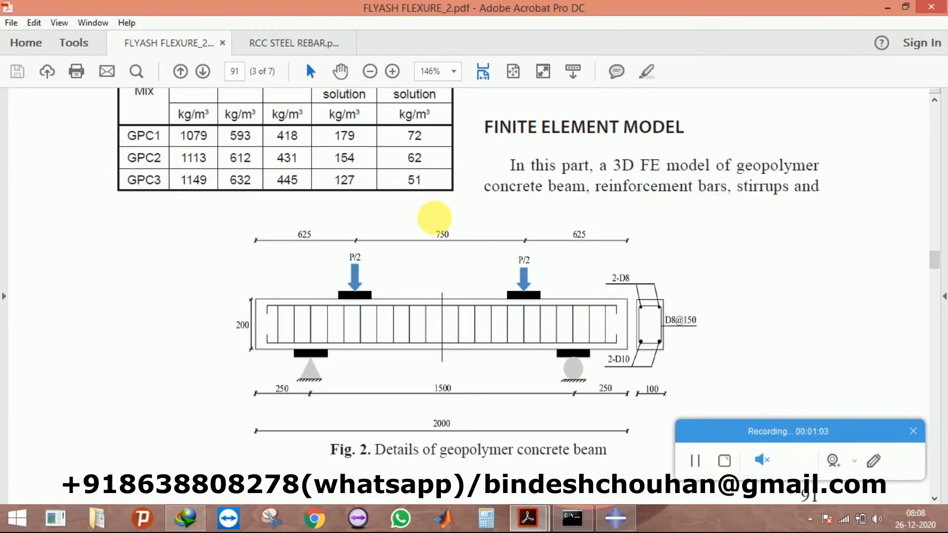
{"action": "scroll", "coordinate": [429, 271], "scroll_direction": "down", "scroll_amount": 1}
{"action": "scroll", "coordinate": [430, 277], "scroll_direction": "down", "scroll_amount": 1}
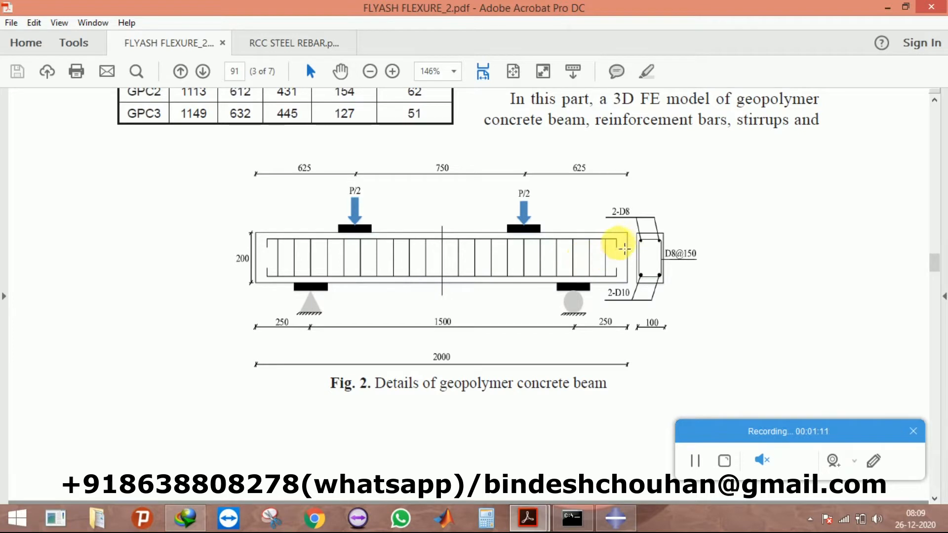
{"action": "left_click", "coordinate": [612, 516]}
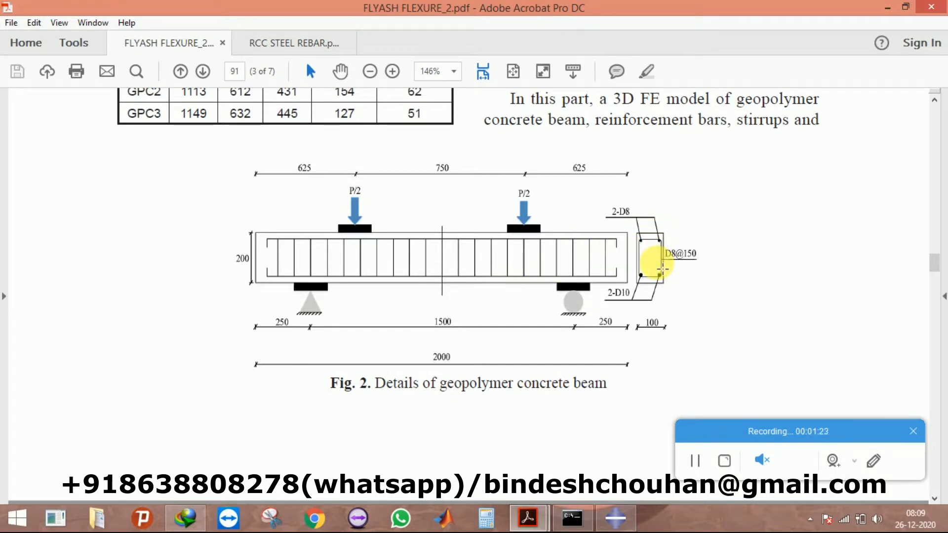
{"action": "left_click", "coordinate": [657, 239]}
{"action": "left_click", "coordinate": [710, 240]}
{"action": "left_click", "coordinate": [658, 238]}
{"action": "left_click", "coordinate": [659, 239]}
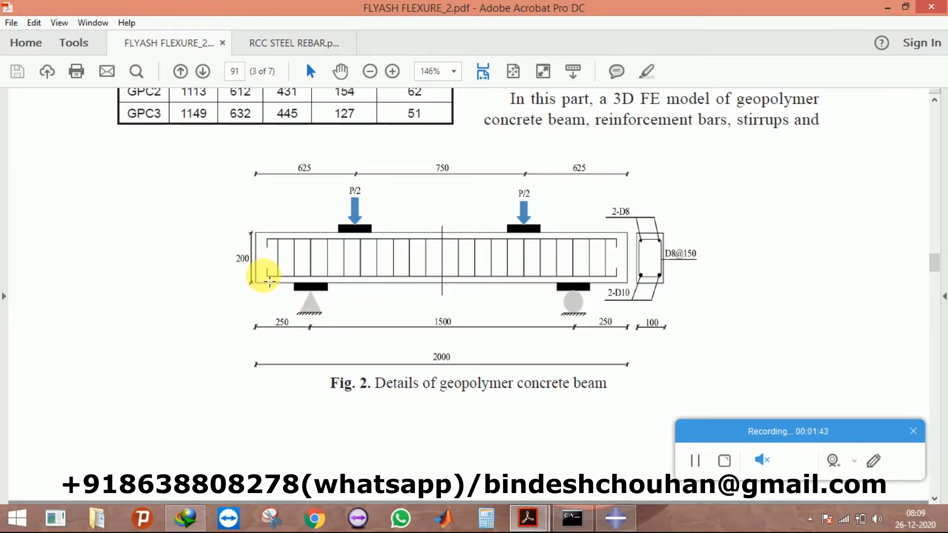
Step: Read the steel plate size in the text above the Finite Element Model heading and return to Fig. 2
{"action": "scroll", "coordinate": [375, 350], "scroll_direction": "up", "scroll_amount": 3}
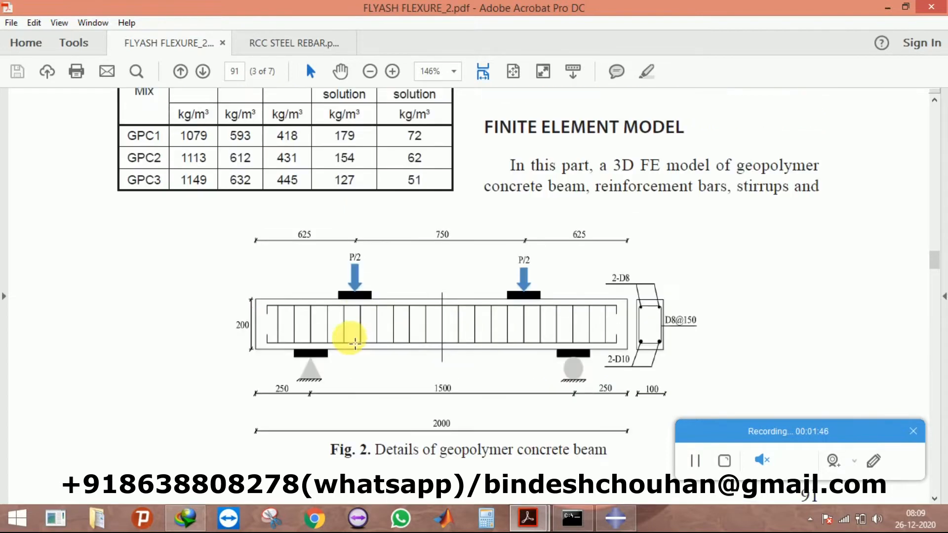
{"action": "left_click", "coordinate": [345, 293]}
{"action": "scroll", "coordinate": [355, 295], "scroll_direction": "up", "scroll_amount": 9}
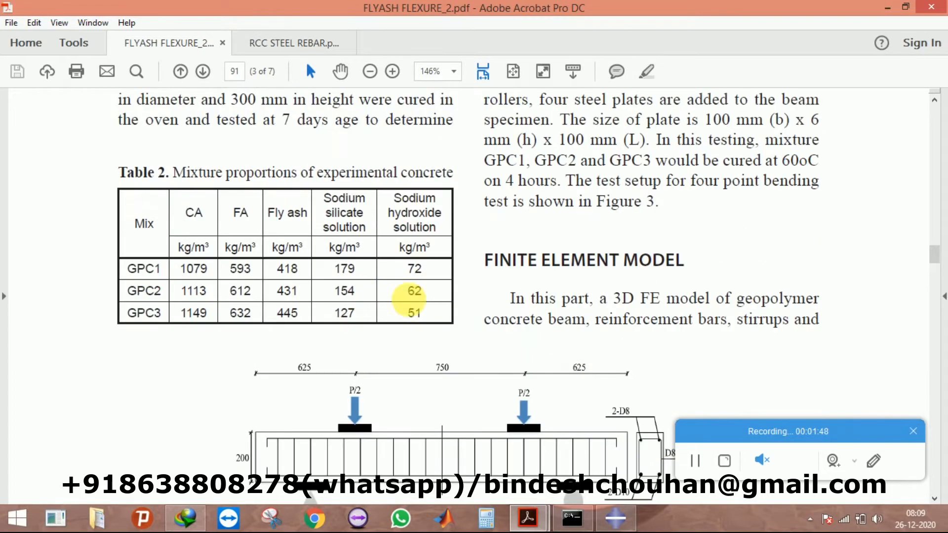
{"action": "left_click_drag", "start_coordinate": [710, 195], "coordinate": [648, 212]}
{"action": "scroll", "coordinate": [546, 238], "scroll_direction": "down", "scroll_amount": 9}
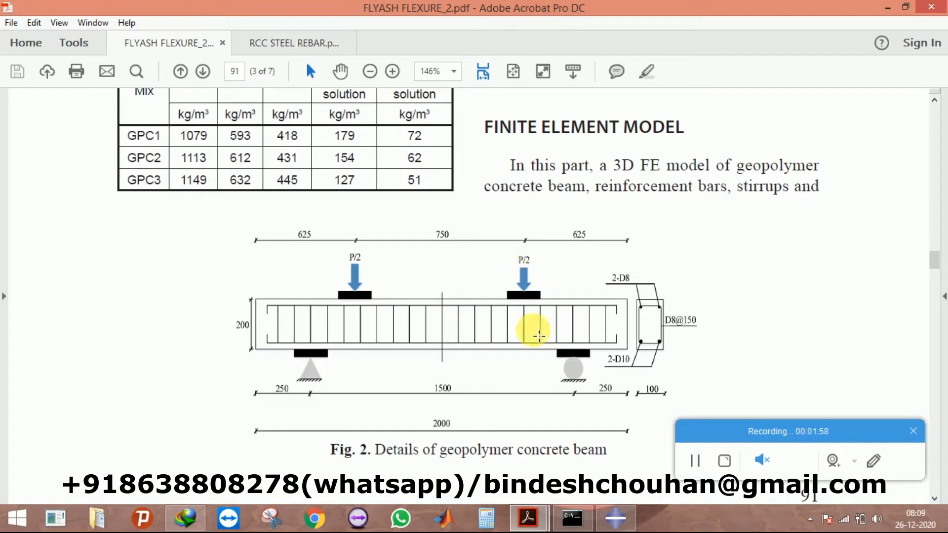
Step: Switch to Abaqus/CAE and create a 3D deformable solid extrusion part named beam with an approximate size of 6000
{"action": "left_click", "coordinate": [613, 519]}
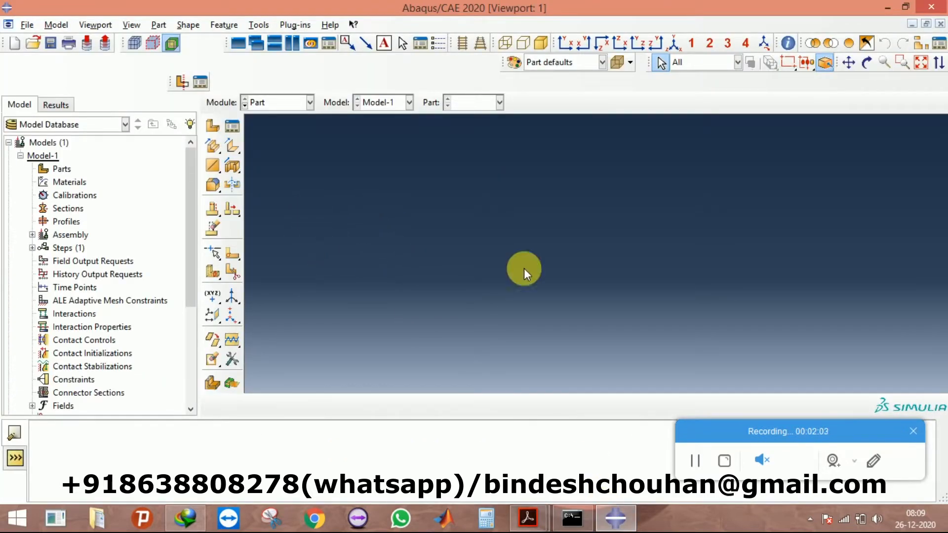
{"action": "left_click", "coordinate": [615, 518]}
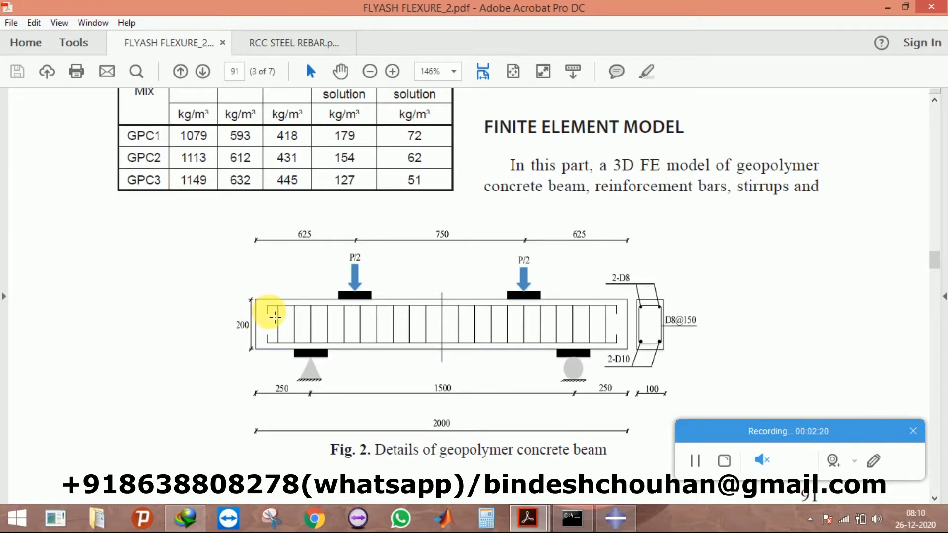
{"action": "left_click", "coordinate": [615, 518]}
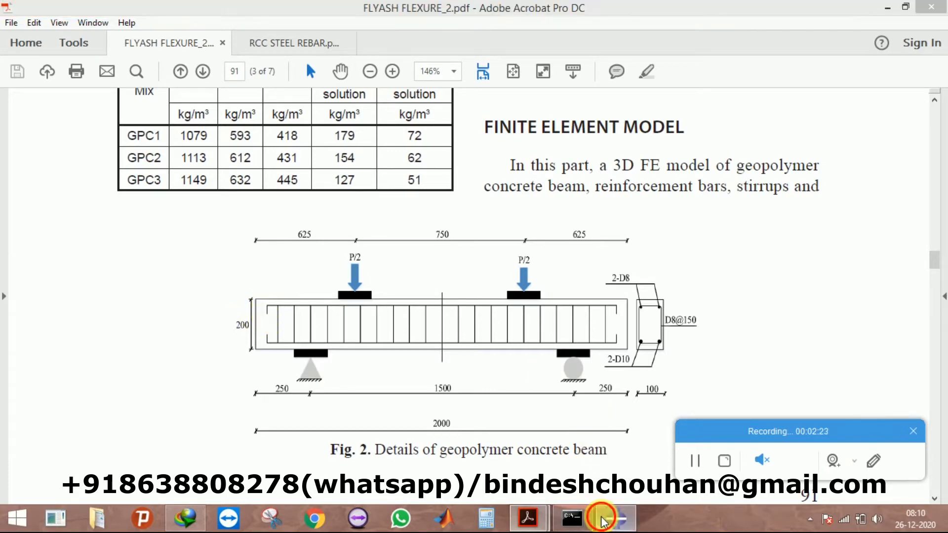
{"action": "left_click", "coordinate": [212, 126]}
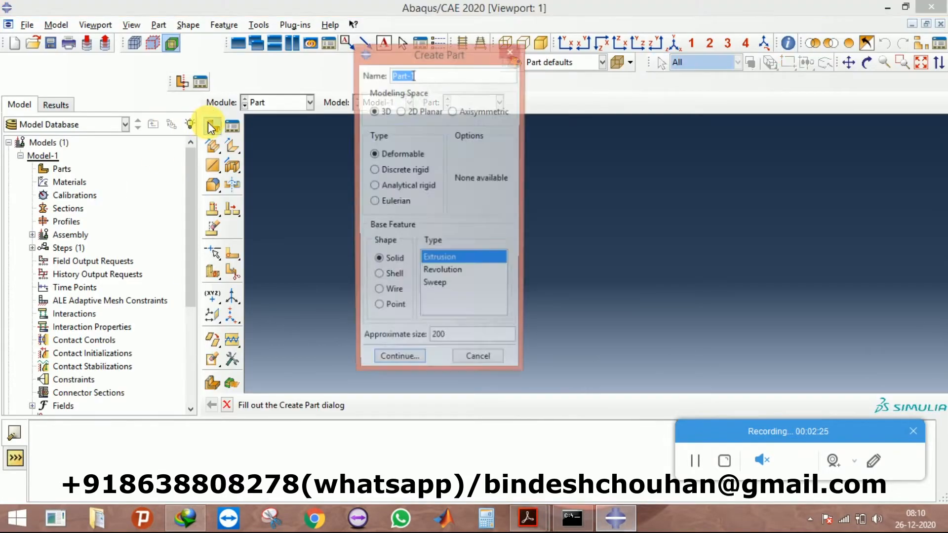
{"action": "type", "text": "beam"}
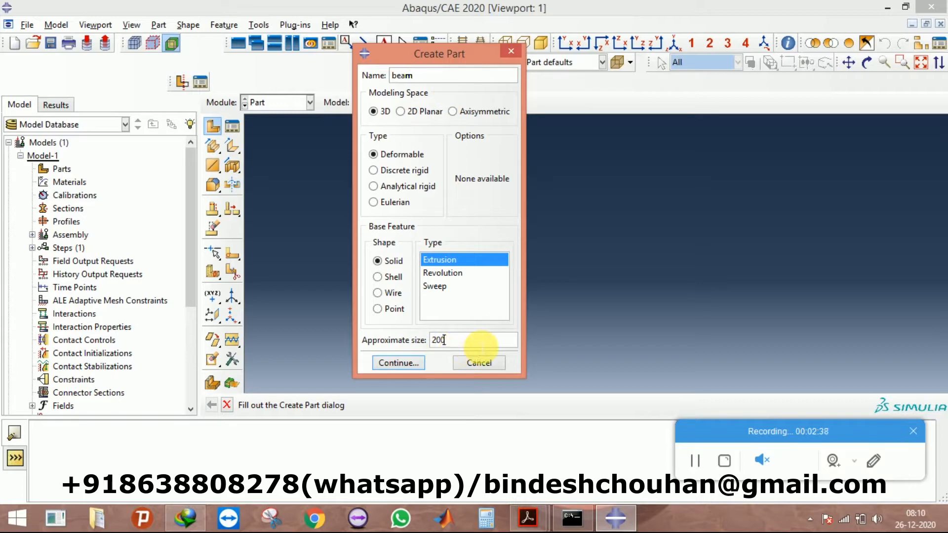
{"action": "left_click", "coordinate": [482, 340]}
{"action": "type", "text": "0"}
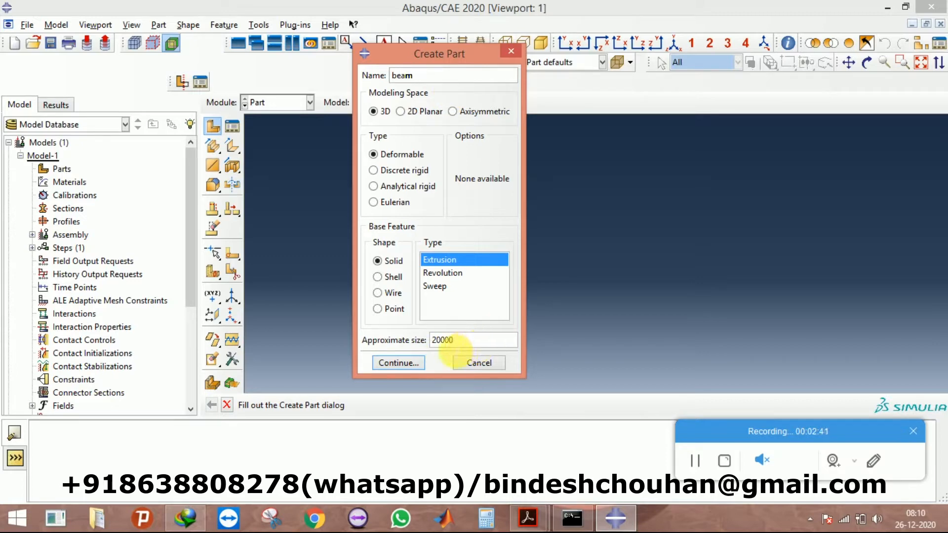
{"action": "left_click_drag", "start_coordinate": [448, 340], "coordinate": [384, 343]}
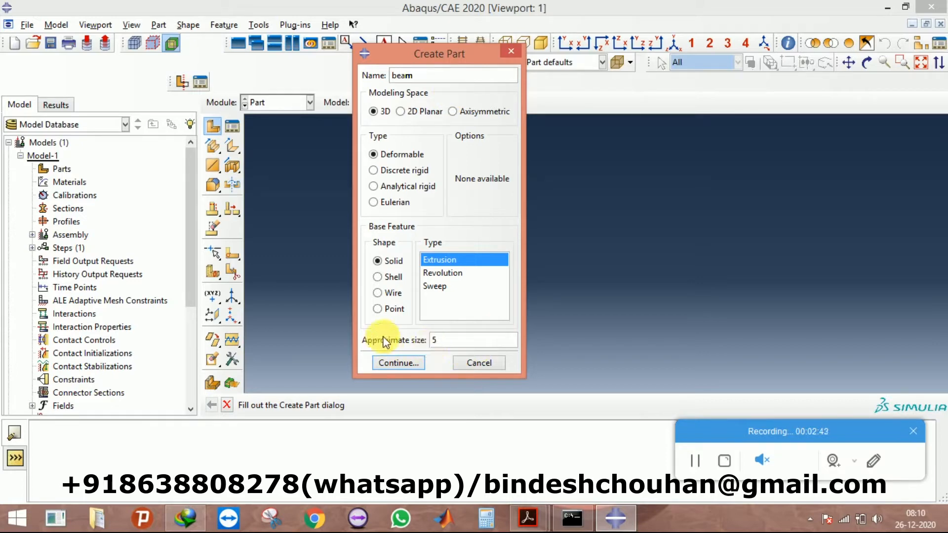
{"action": "type", "text": "6000"}
{"action": "left_click", "coordinate": [408, 363]}
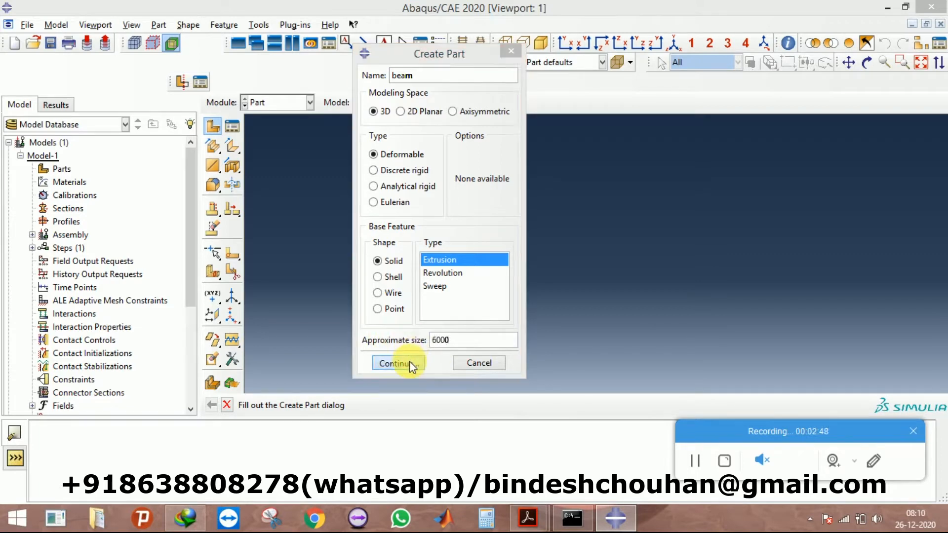
Step: Sketch a rectangle about 600 wide and 400 high with its lower-left corner at the origin
{"action": "left_click", "coordinate": [231, 127]}
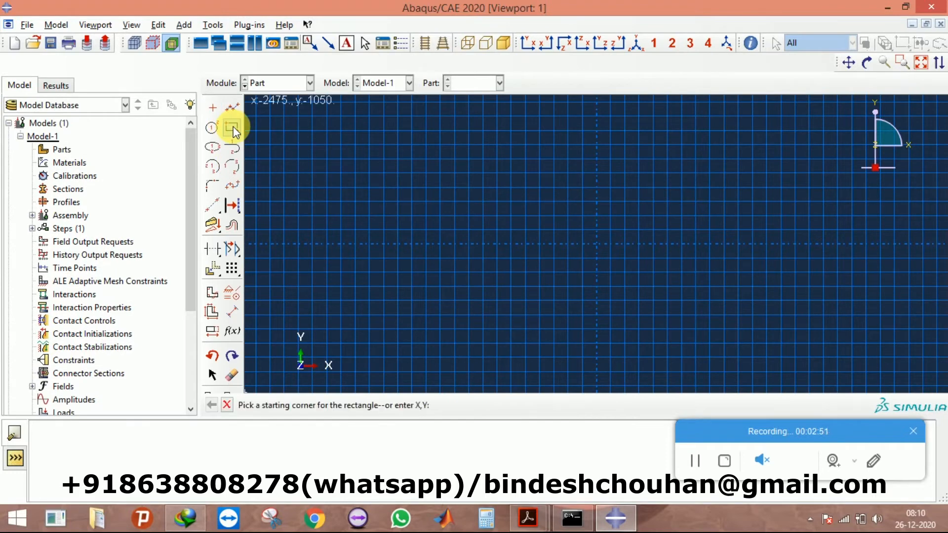
{"action": "left_click", "coordinate": [597, 243]}
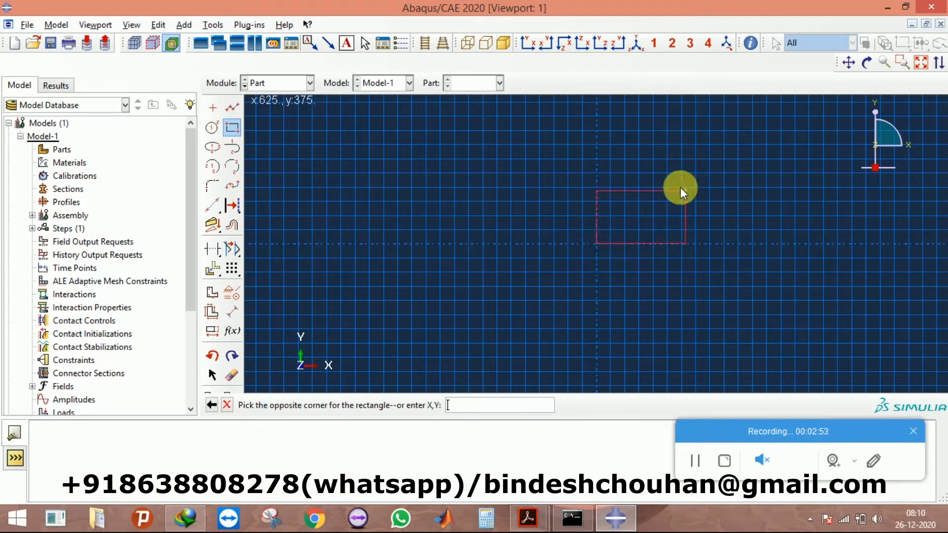
{"action": "left_click", "coordinate": [682, 188]}
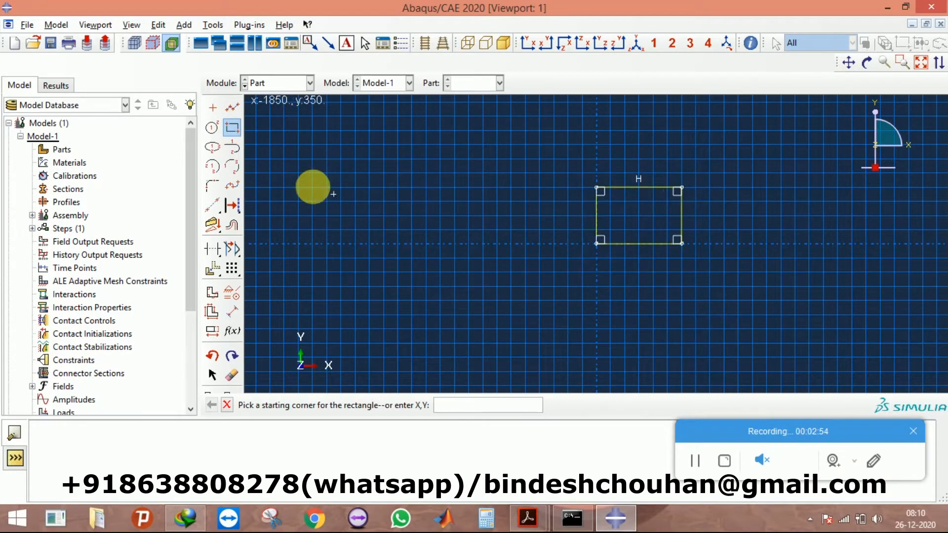
Step: Dimension the rectangle to a width of 100 and a height of 200
{"action": "left_click", "coordinate": [232, 311]}
{"action": "left_click", "coordinate": [654, 246]}
{"action": "left_click", "coordinate": [644, 289]}
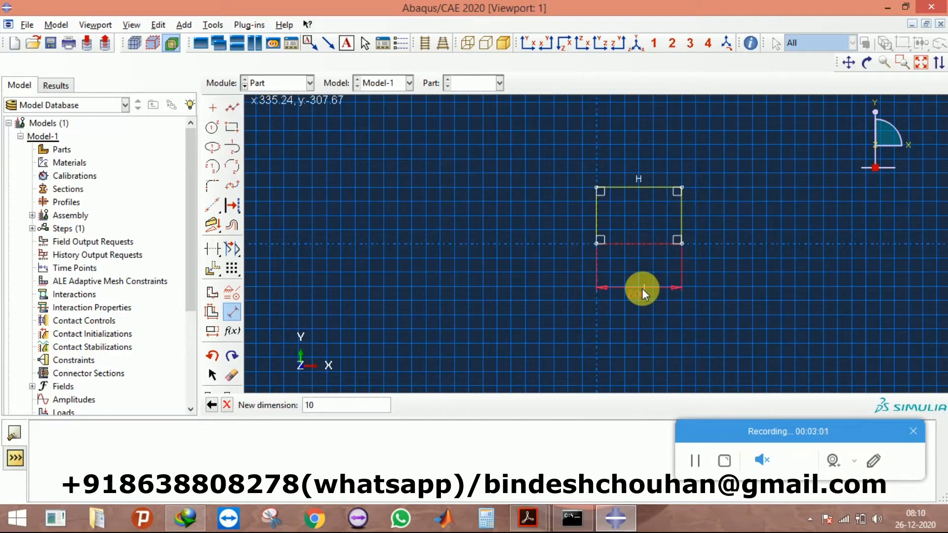
{"action": "type", "text": "100"}
{"action": "key", "text": "Return"}
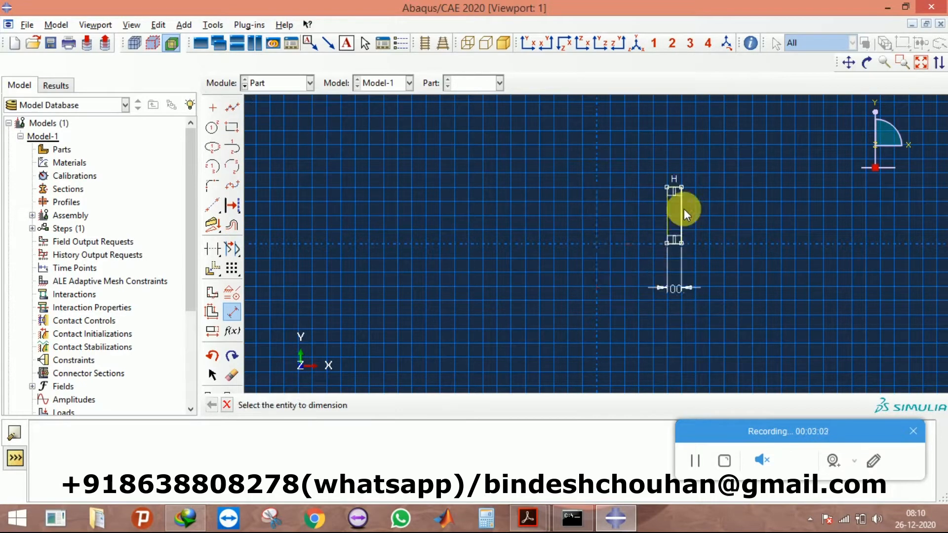
{"action": "left_click", "coordinate": [669, 212]}
{"action": "left_click", "coordinate": [625, 215]}
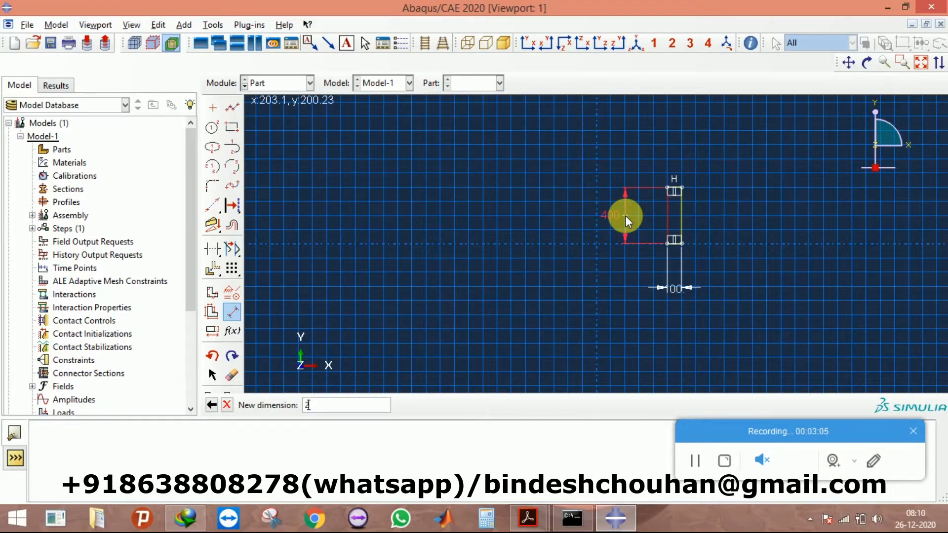
{"action": "key", "text": "Return"}
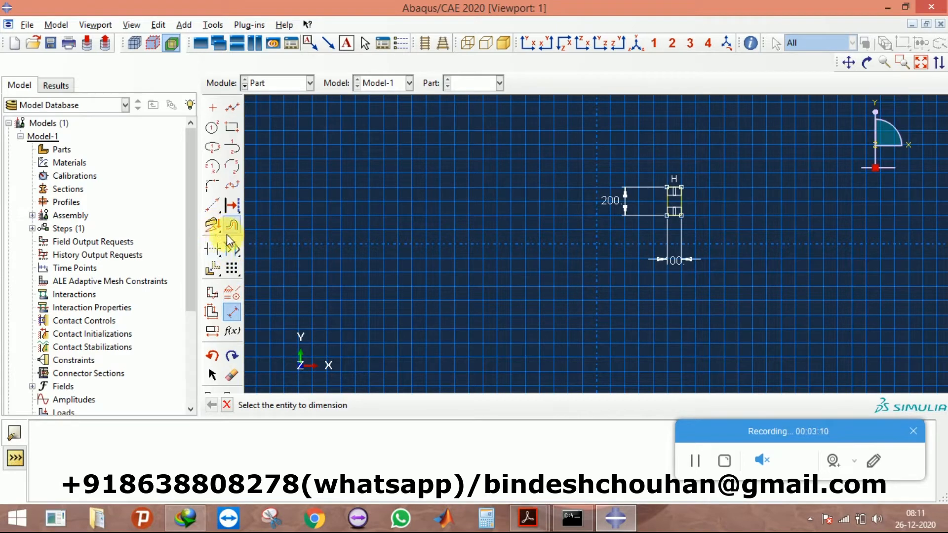
Step: Move the dimensioned rectangle so that its lower-left corner lies on the sketch origin
{"action": "left_click", "coordinate": [213, 270]}
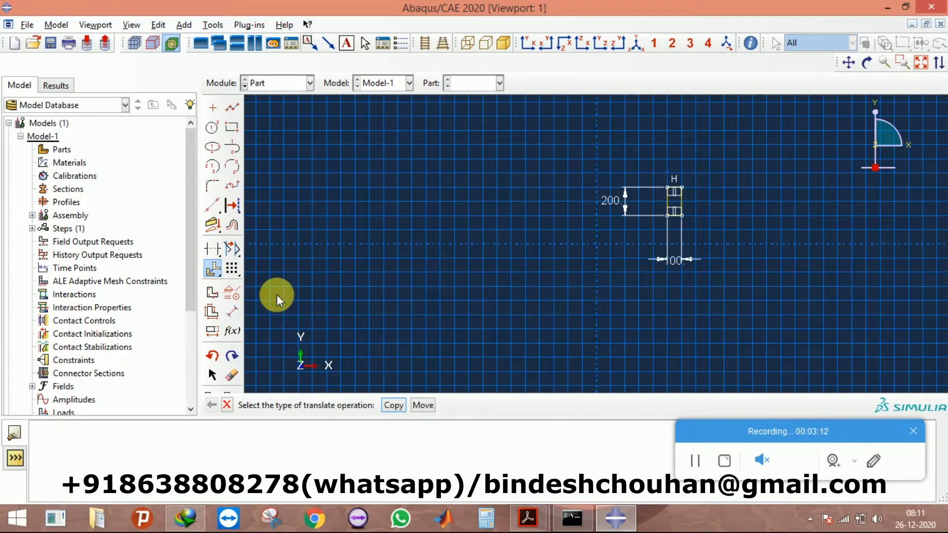
{"action": "left_click", "coordinate": [420, 404]}
{"action": "left_click_drag", "start_coordinate": [659, 165], "coordinate": [709, 232]}
{"action": "left_click", "coordinate": [361, 405]}
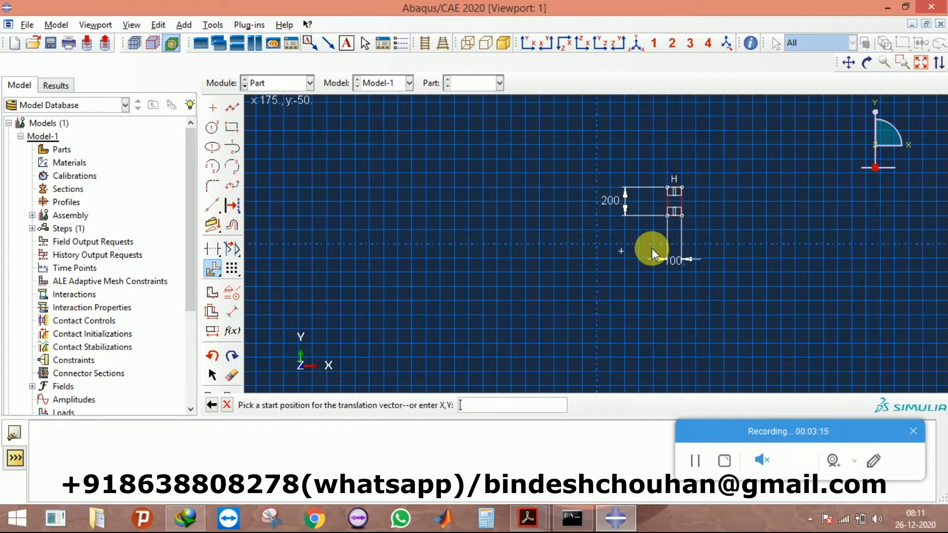
{"action": "left_click", "coordinate": [668, 215]}
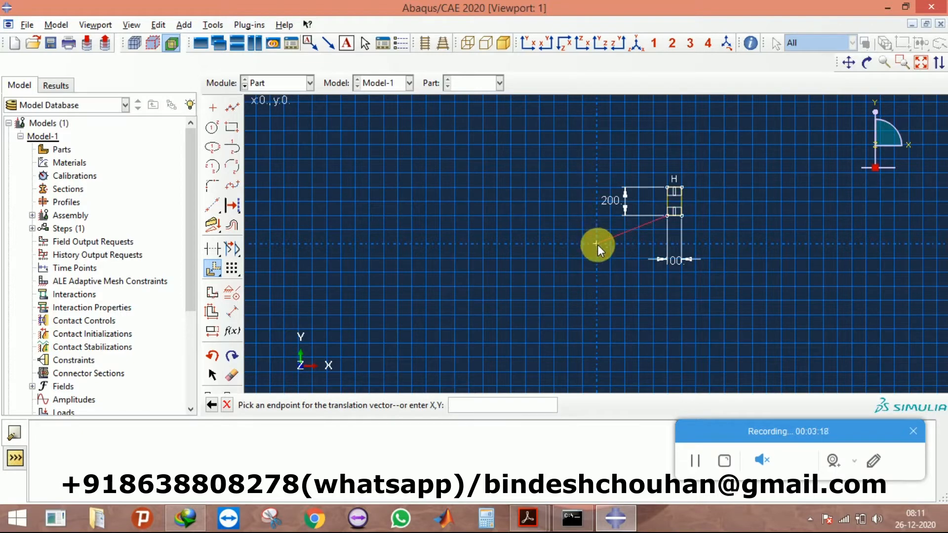
{"action": "left_click", "coordinate": [597, 243]}
{"action": "left_click", "coordinate": [226, 405]}
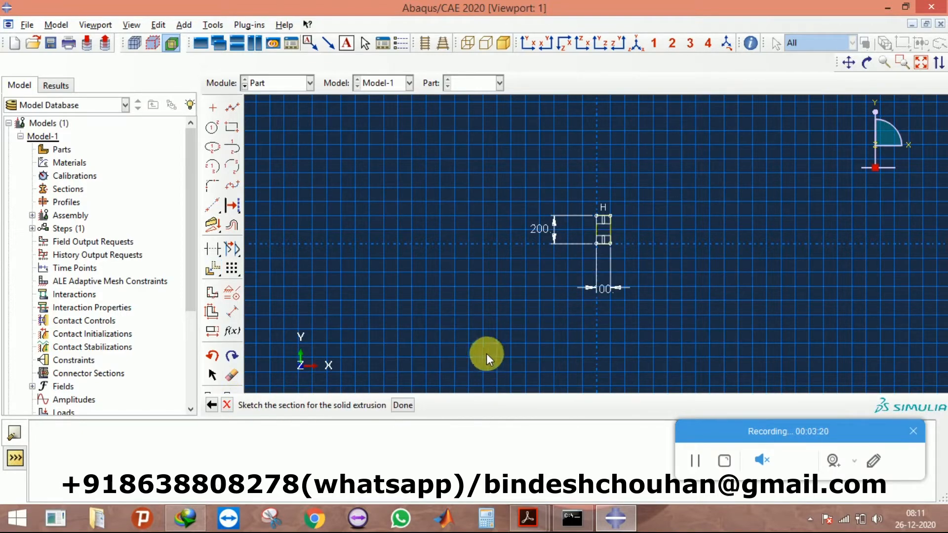
Step: Finish the section sketch and extrude it to the 2000 total beam length given in Fig. 2
{"action": "left_click", "coordinate": [403, 404]}
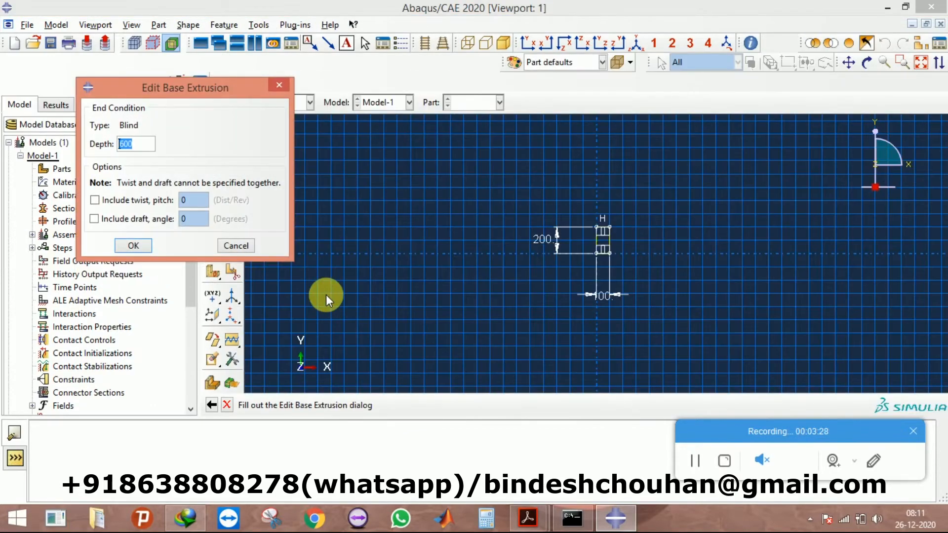
{"action": "left_click", "coordinate": [527, 518]}
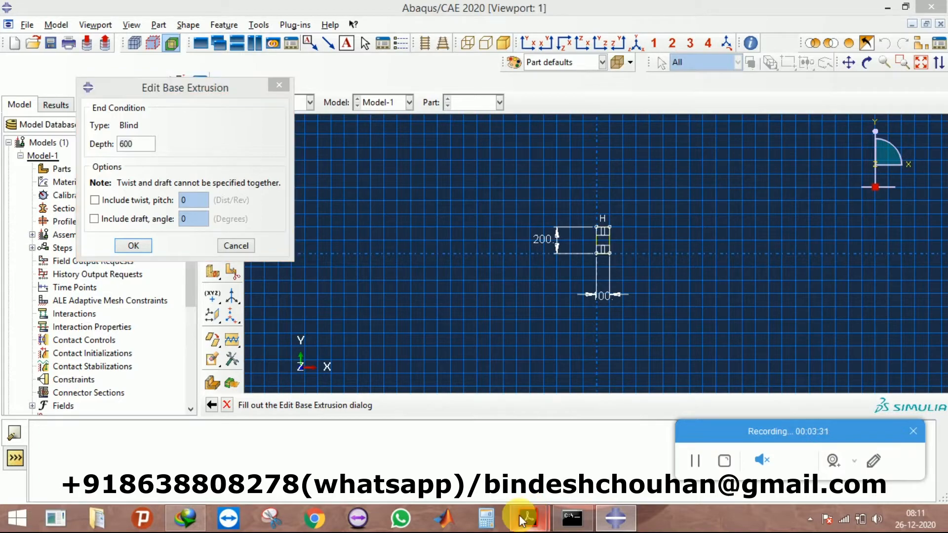
{"action": "left_click", "coordinate": [437, 452]}
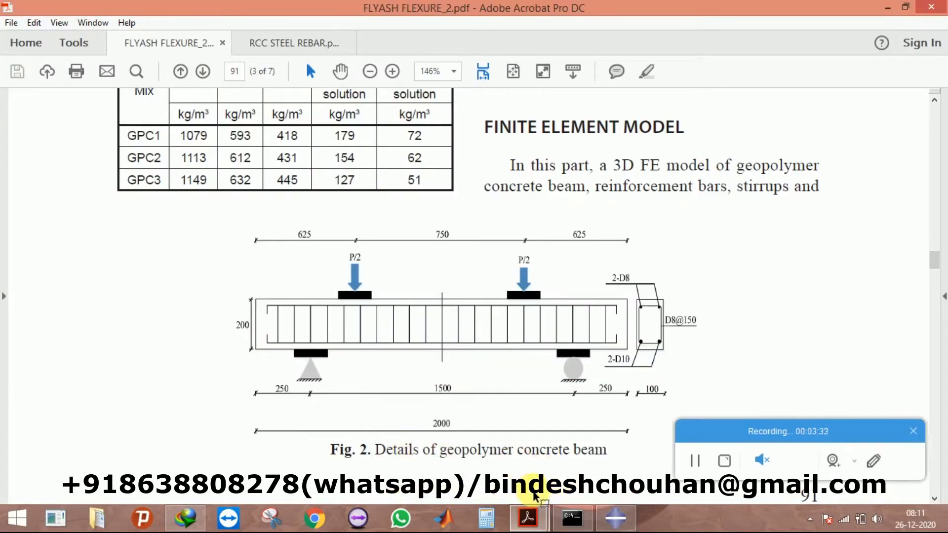
{"action": "left_click", "coordinate": [615, 518]}
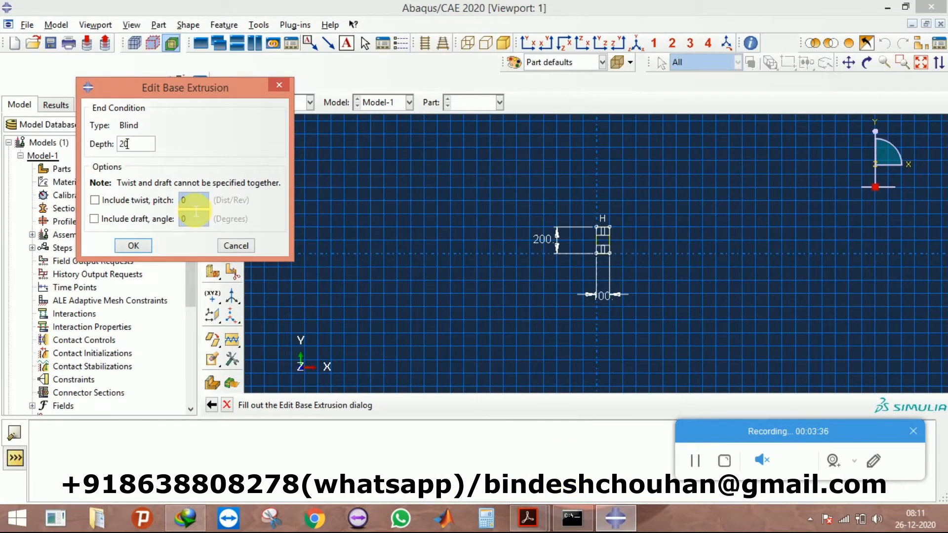
{"action": "left_click", "coordinate": [134, 246]}
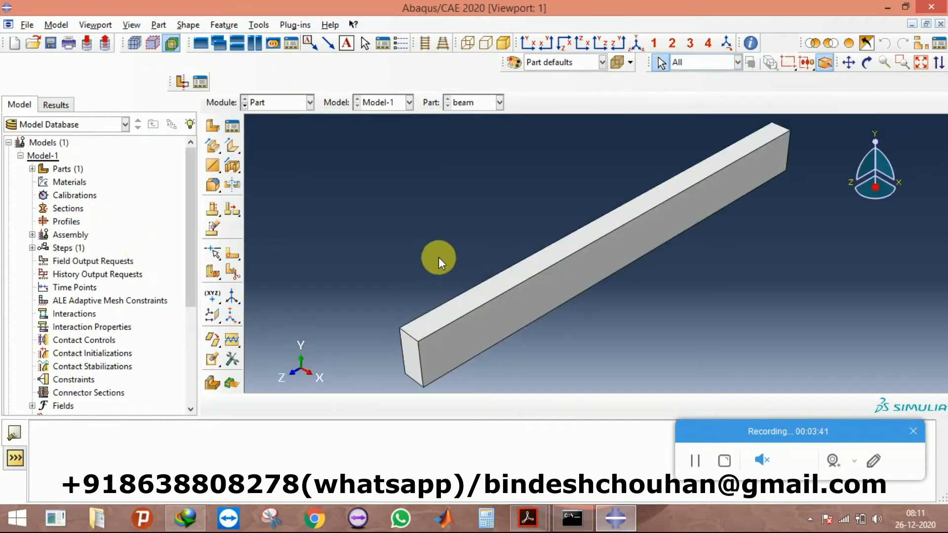
Step: Create a 3D deformable wire part named long bar top and open its sketch
{"action": "left_click", "coordinate": [212, 126]}
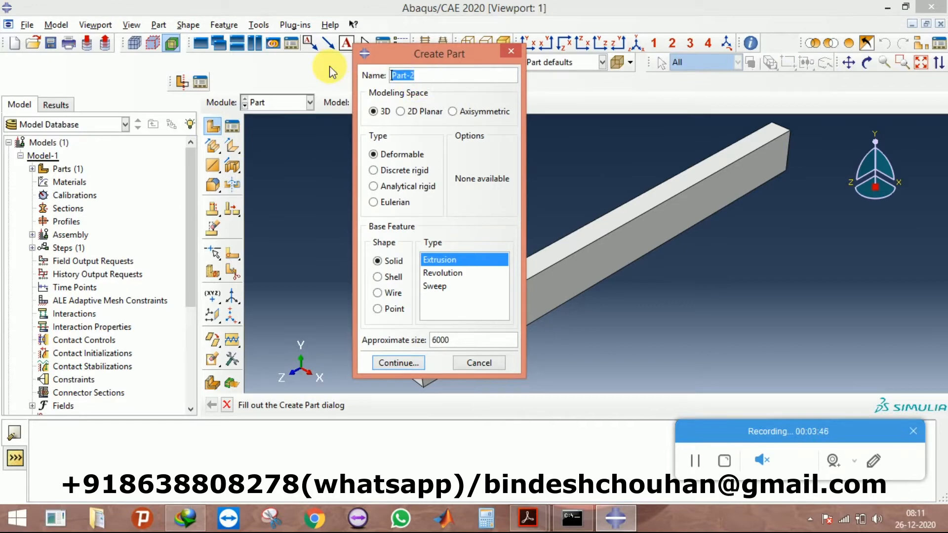
{"action": "type", "text": "long bar top"}
{"action": "left_click_drag", "start_coordinate": [483, 79], "coordinate": [327, 86]}
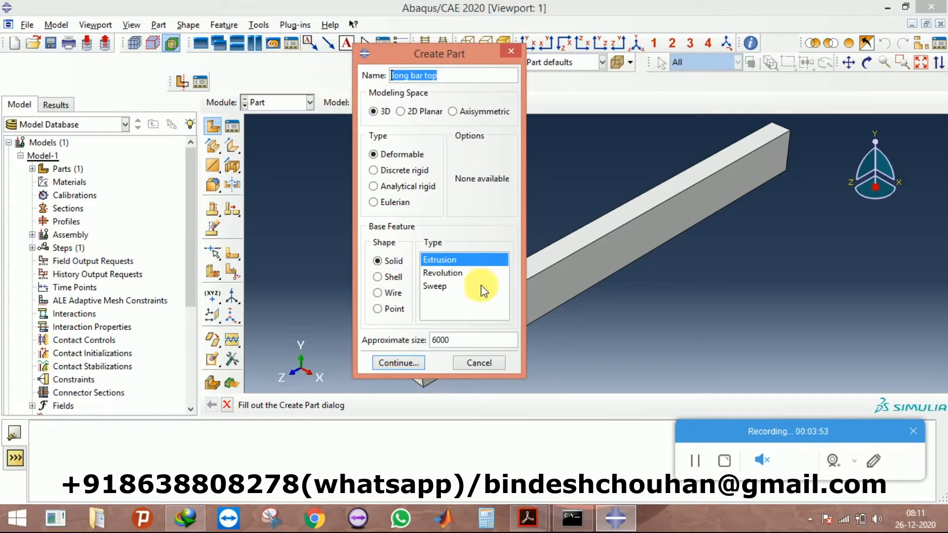
{"action": "left_click", "coordinate": [391, 295]}
{"action": "left_click", "coordinate": [410, 363]}
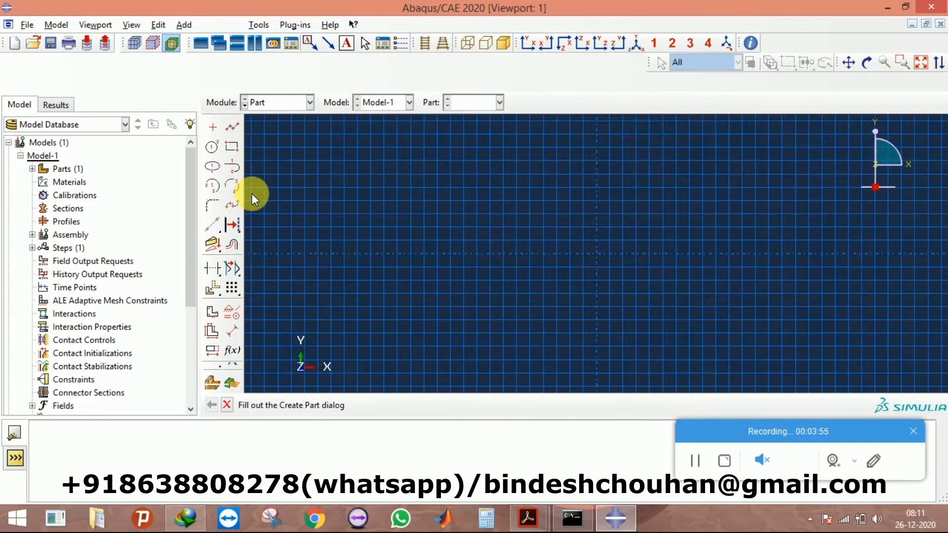
Step: Sketch a vertical line about 800 long upward from the sketch origin
{"action": "left_click", "coordinate": [231, 107]}
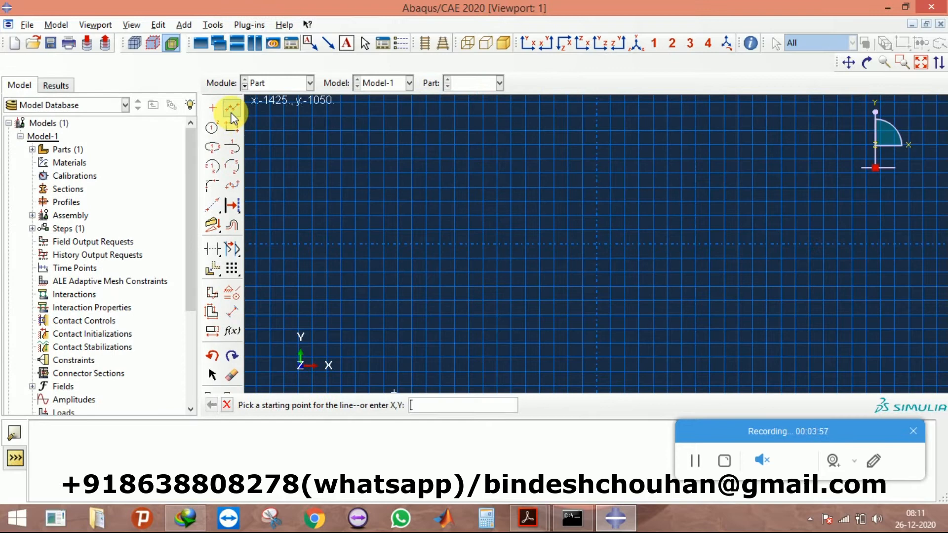
{"action": "left_click", "coordinate": [595, 244]}
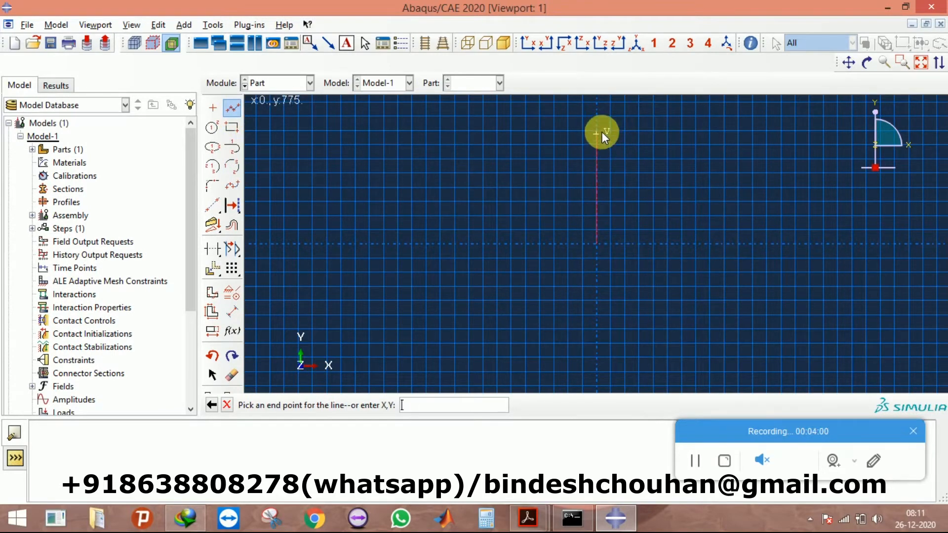
{"action": "left_click", "coordinate": [597, 131]}
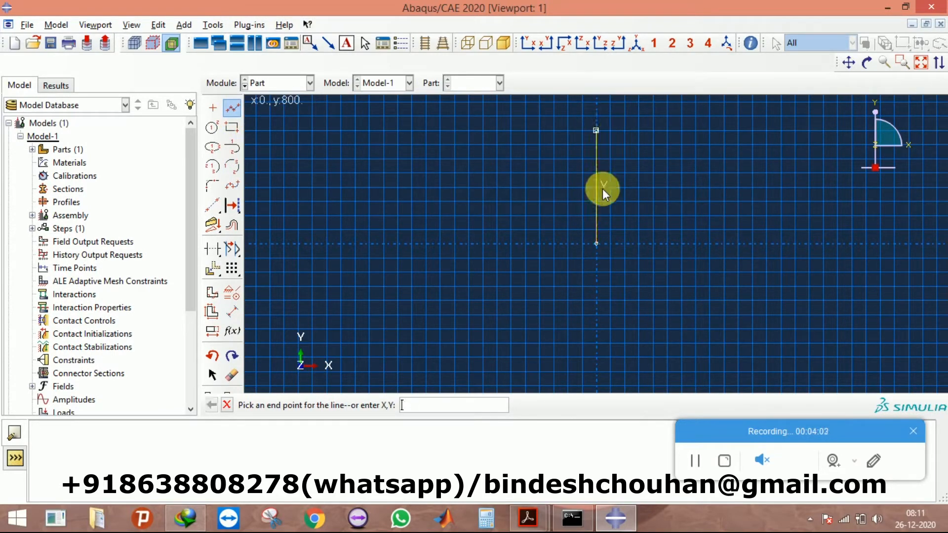
{"action": "middle_click", "coordinate": [605, 220]}
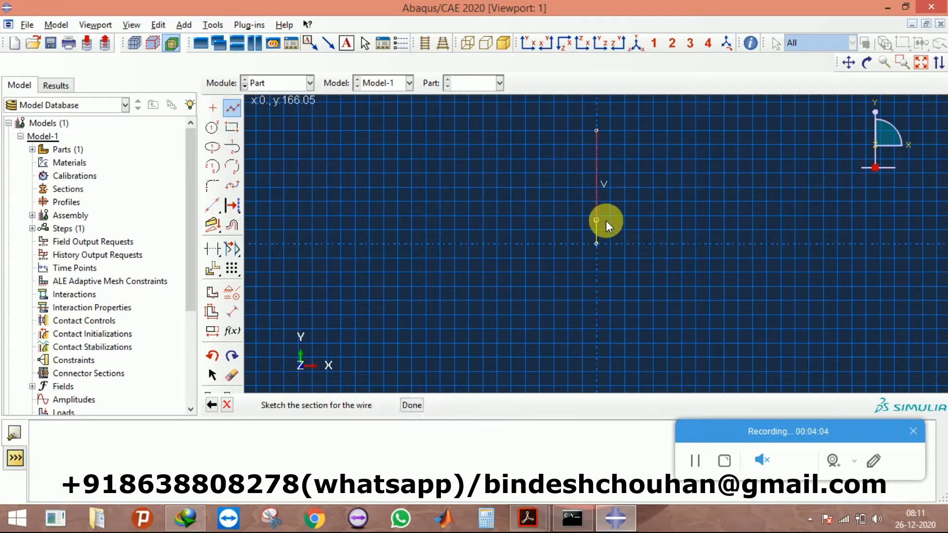
Step: Check the beam length in Fig. 2 of the FLYASH FLEXURE_2 paper and dimension the vertical line to 1950
{"action": "left_click", "coordinate": [232, 312]}
{"action": "left_click", "coordinate": [595, 185]}
{"action": "left_click", "coordinate": [510, 194]}
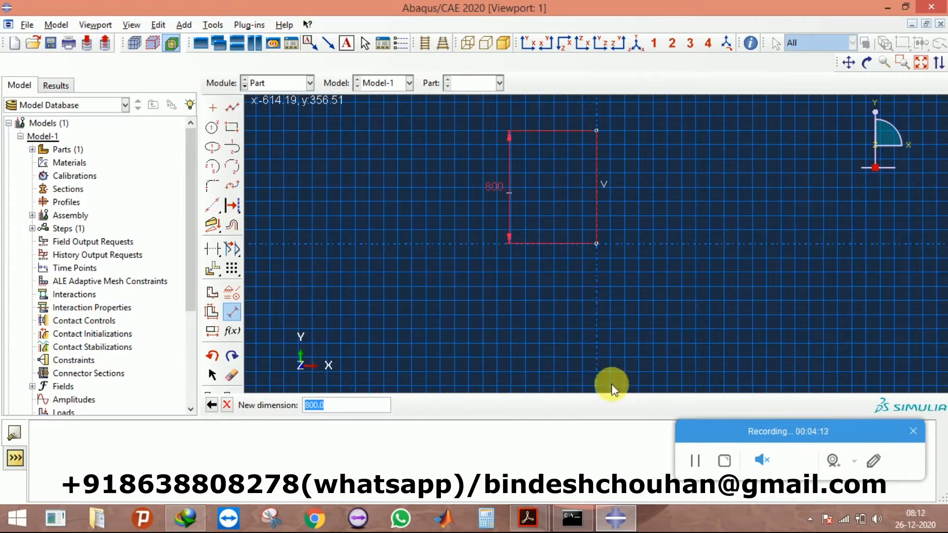
{"action": "mouse_move", "coordinate": [528, 518]}
{"action": "left_click", "coordinate": [490, 446]}
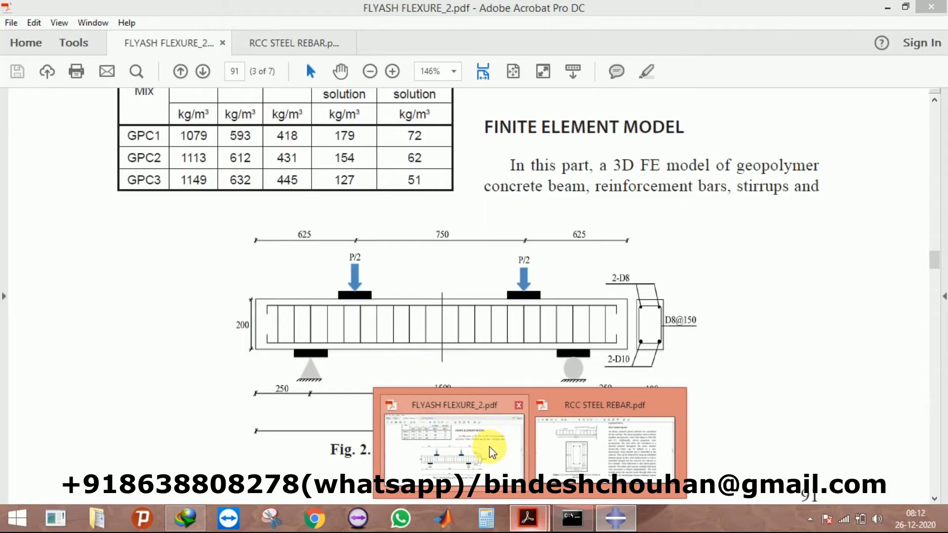
{"action": "left_click", "coordinate": [489, 446]}
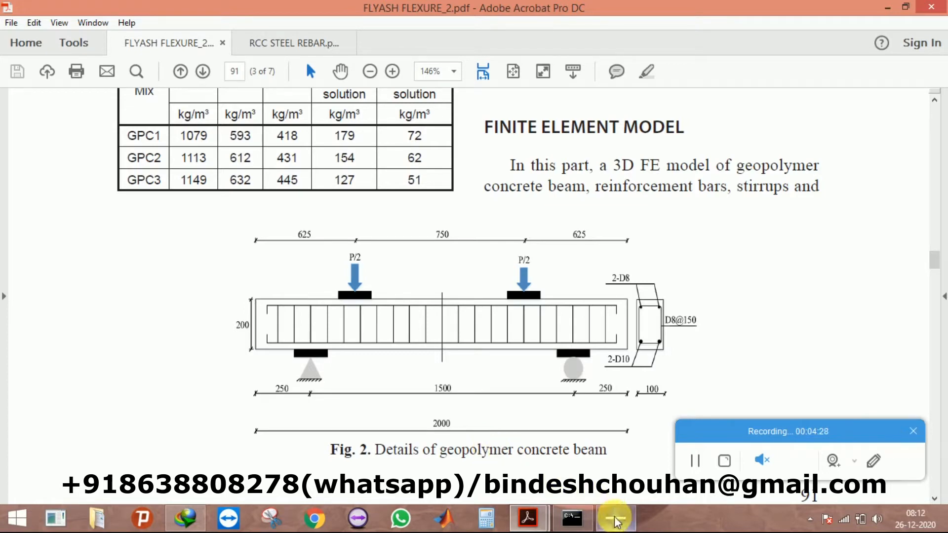
{"action": "mouse_move", "coordinate": [617, 516]}
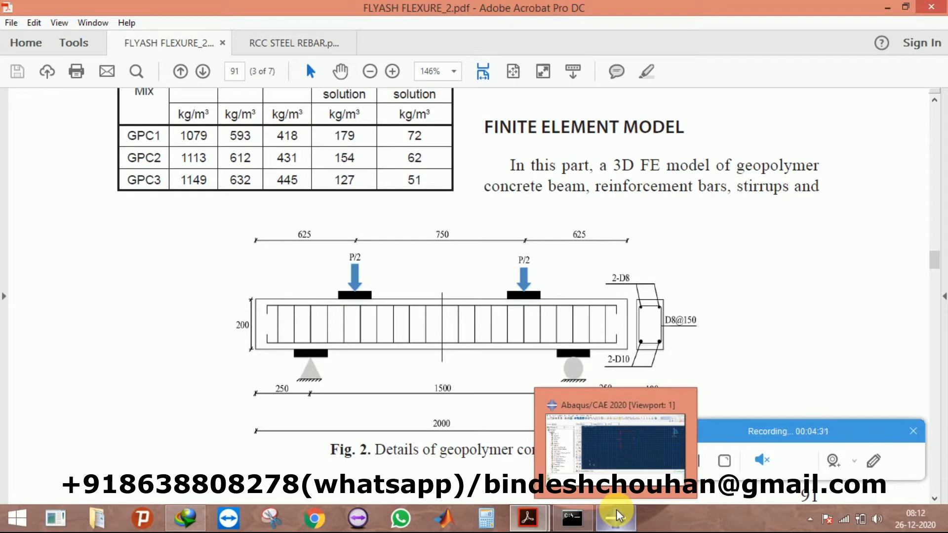
{"action": "left_click", "coordinate": [614, 515]}
{"action": "type", "text": "1950"}
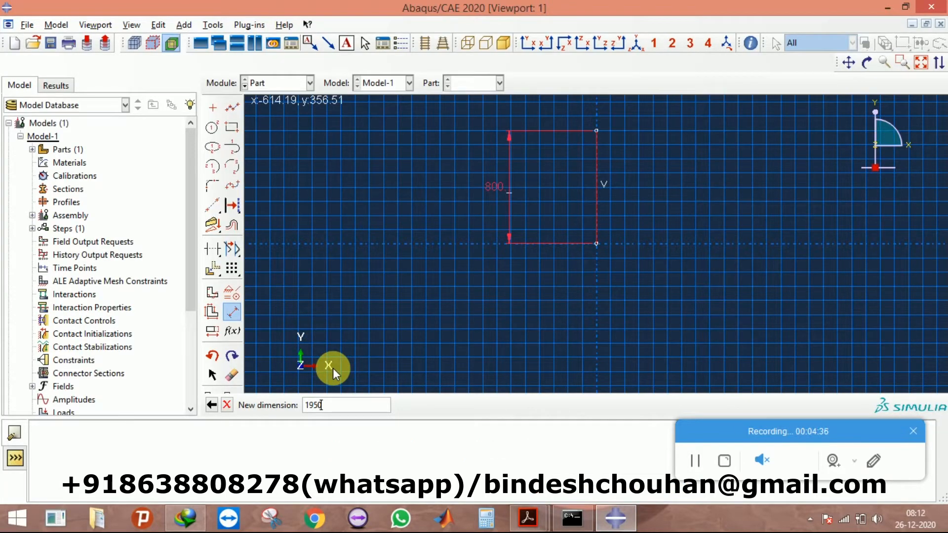
{"action": "key", "text": "Return"}
{"action": "scroll", "coordinate": [460, 200], "scroll_direction": "down", "scroll_amount": 3}
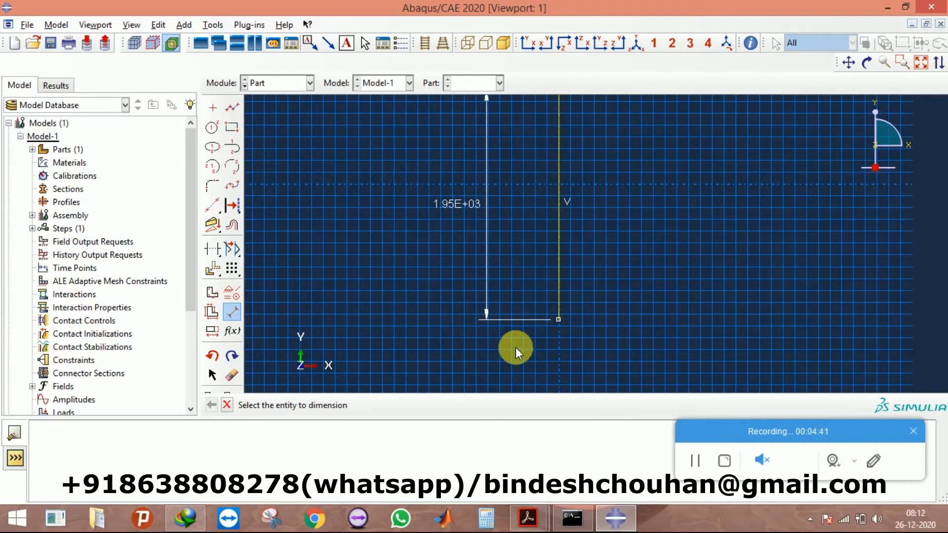
Step: Check the bent bar ends in Fig. 2 and sketch a horizontal segment about 250 long from the vertical line's lower end
{"action": "left_click", "coordinate": [615, 517]}
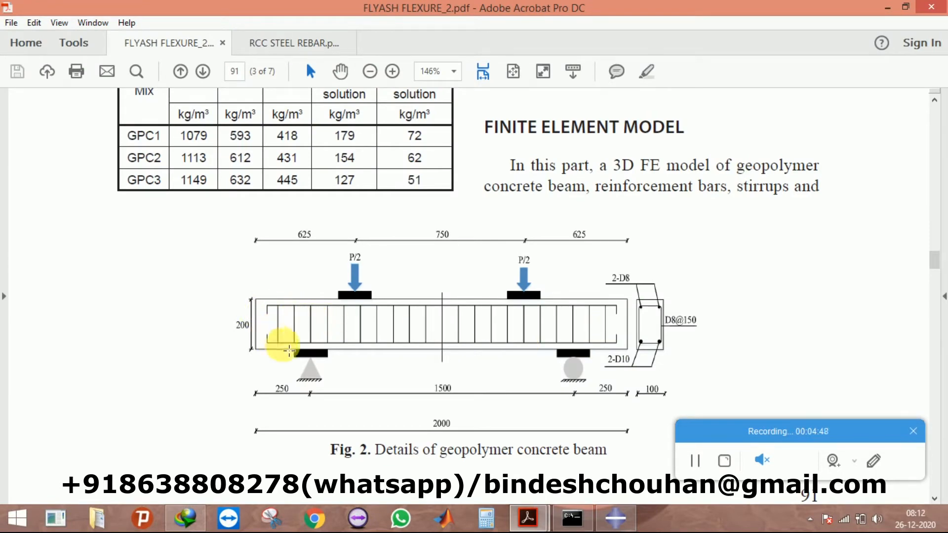
{"action": "scroll", "coordinate": [291, 339], "scroll_direction": "up", "scroll_amount": 2}
{"action": "scroll", "coordinate": [306, 336], "scroll_direction": "down", "scroll_amount": 1}
{"action": "scroll", "coordinate": [305, 336], "scroll_direction": "down", "scroll_amount": 1}
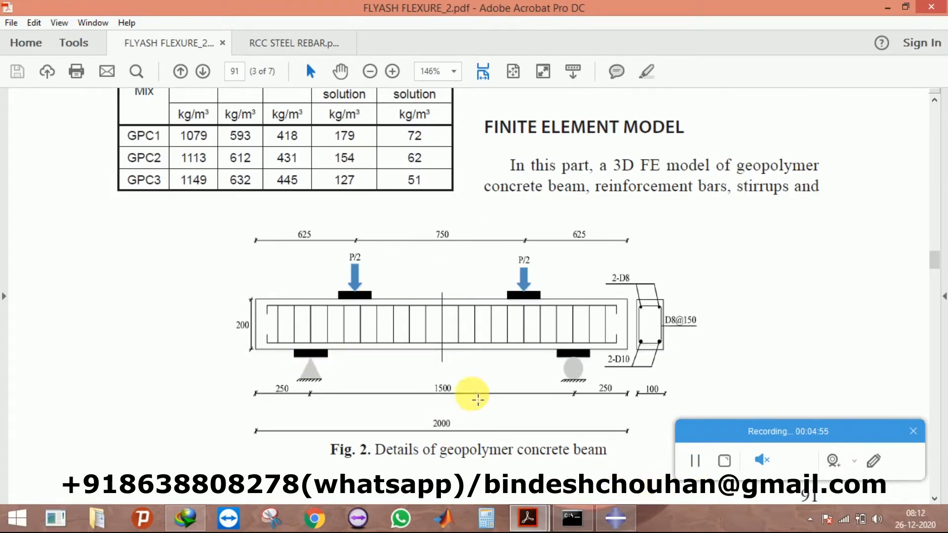
{"action": "left_click", "coordinate": [616, 518]}
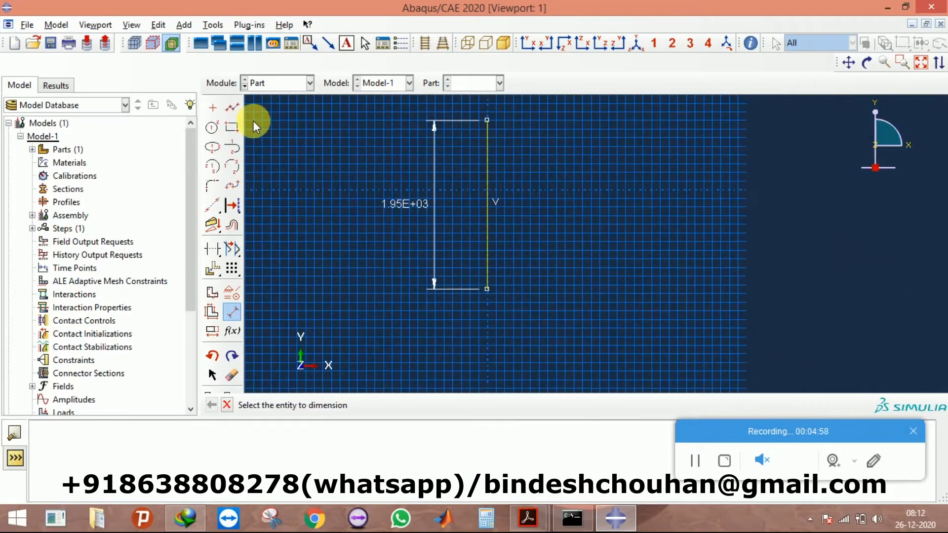
{"action": "left_click", "coordinate": [233, 108]}
{"action": "left_click", "coordinate": [450, 276]}
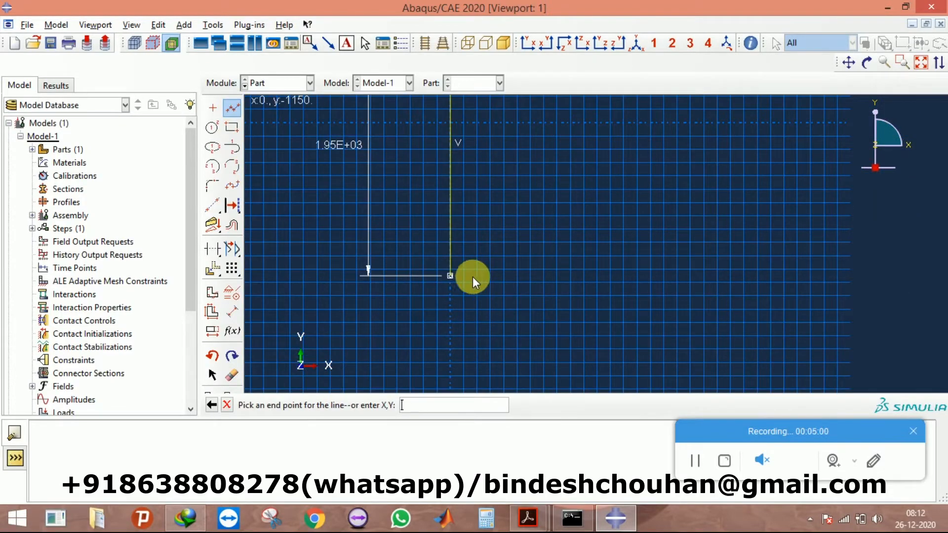
{"action": "left_click", "coordinate": [481, 276]}
{"action": "middle_click", "coordinate": [526, 357]}
Step: Sketch a horizontal segment about 425 long from the vertical line's upper end, on the same side as the lower one
{"action": "scroll", "coordinate": [527, 357], "scroll_direction": "down", "scroll_amount": 2}
{"action": "scroll", "coordinate": [526, 357], "scroll_direction": "down", "scroll_amount": 2}
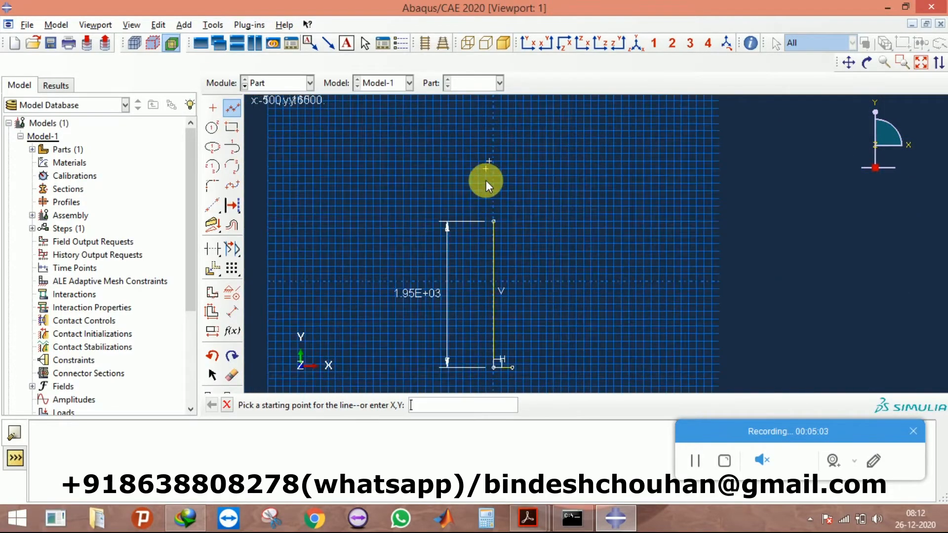
{"action": "scroll", "coordinate": [493, 172], "scroll_direction": "up", "scroll_amount": 3}
{"action": "left_click", "coordinate": [538, 231]}
{"action": "middle_click", "coordinate": [296, 298]}
Step: Dimension the upper horizontal segment to a length of 50
{"action": "left_click", "coordinate": [231, 311]}
{"action": "left_click", "coordinate": [530, 230]}
{"action": "left_click", "coordinate": [517, 209]}
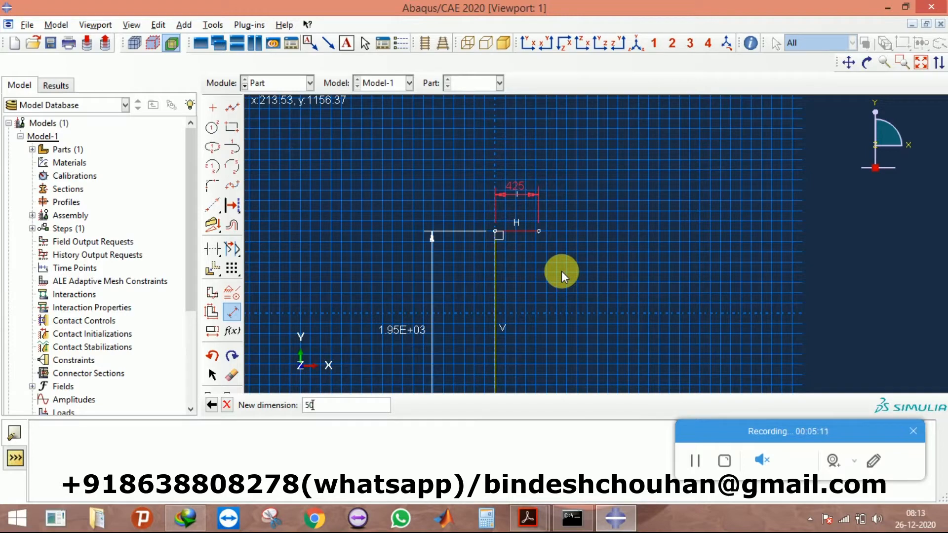
{"action": "type", "text": "50"}
{"action": "key", "text": "Return"}
{"action": "scroll", "coordinate": [508, 237], "scroll_direction": "up", "scroll_amount": 4}
{"action": "scroll", "coordinate": [469, 236], "scroll_direction": "down", "scroll_amount": 4}
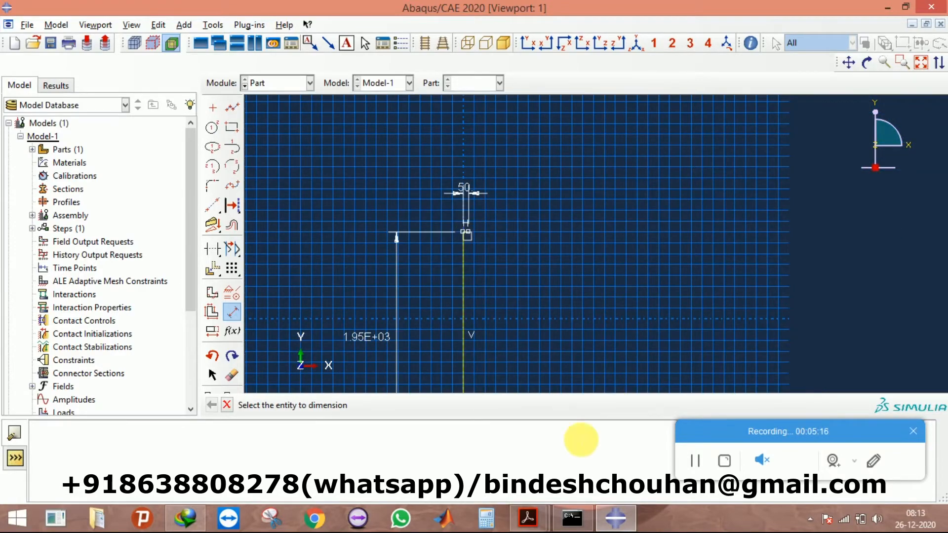
Step: Dimension the lower horizontal segment to a length of 50, after another check of Fig. 2
{"action": "left_click", "coordinate": [617, 523]}
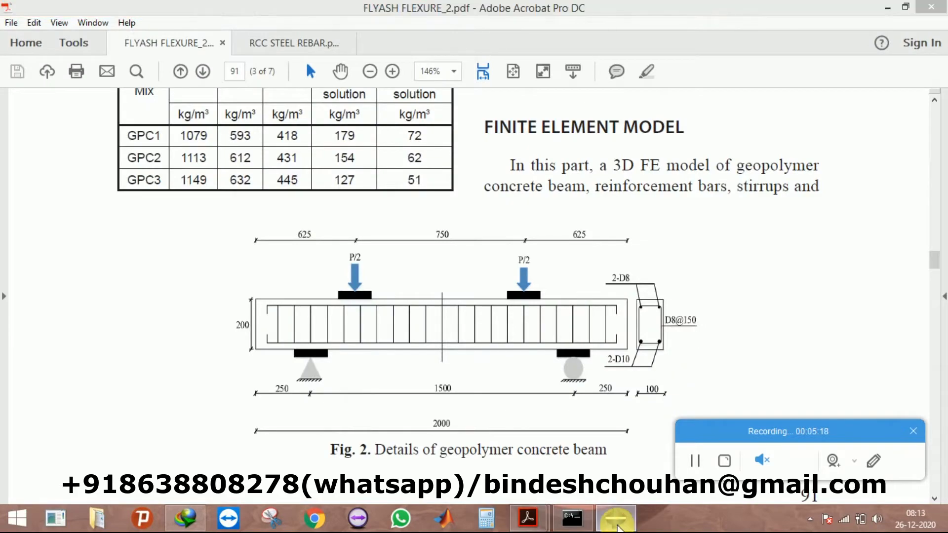
{"action": "left_click", "coordinate": [617, 526]}
{"action": "scroll", "coordinate": [478, 285], "scroll_direction": "up", "scroll_amount": 1}
{"action": "scroll", "coordinate": [439, 192], "scroll_direction": "down", "scroll_amount": 3}
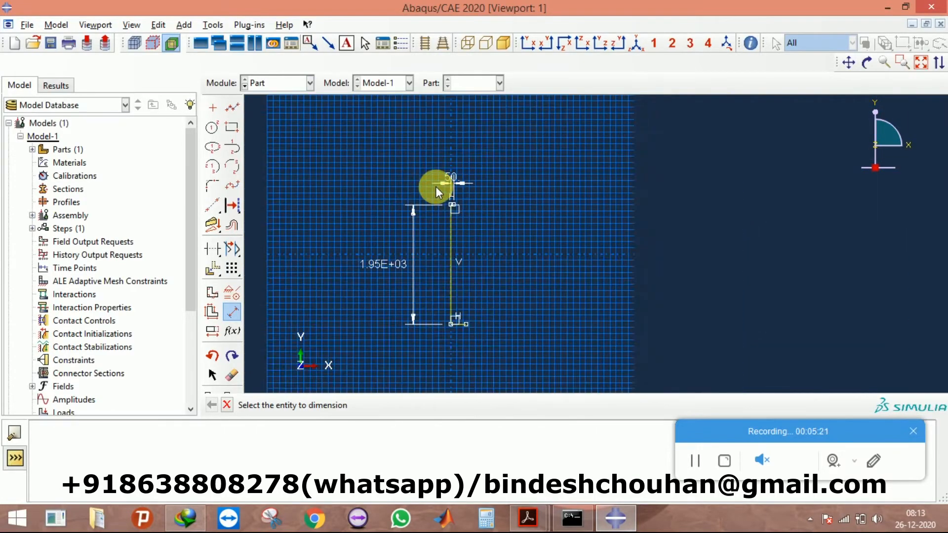
{"action": "scroll", "coordinate": [451, 280], "scroll_direction": "up", "scroll_amount": 2}
{"action": "left_click", "coordinate": [451, 253]}
{"action": "left_click", "coordinate": [447, 273]}
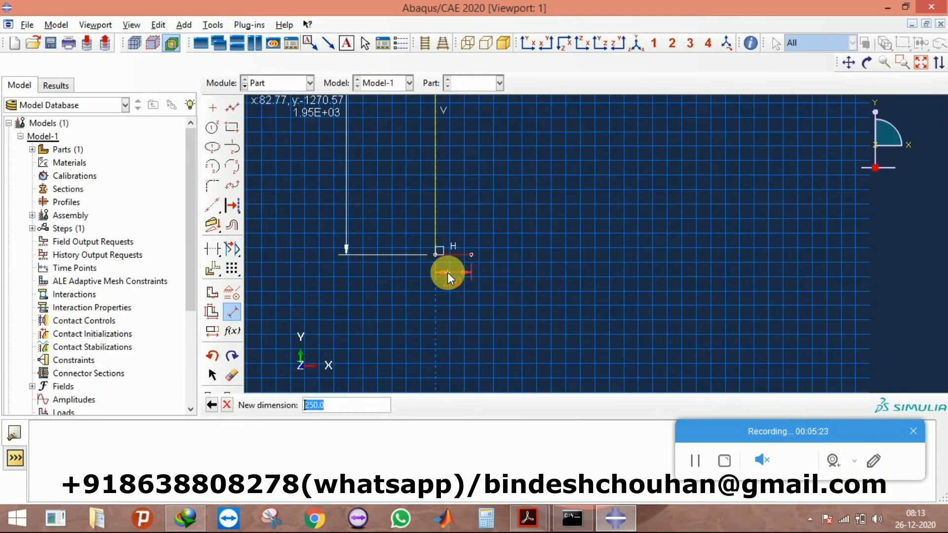
{"action": "type", "text": "50"}
{"action": "key", "text": "Return"}
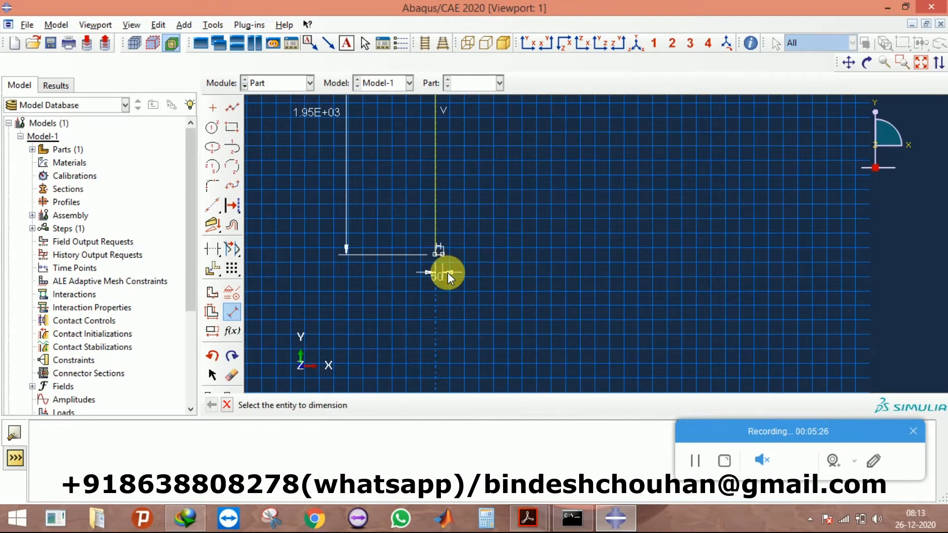
{"action": "scroll", "coordinate": [440, 269], "scroll_direction": "up", "scroll_amount": 1}
{"action": "scroll", "coordinate": [441, 269], "scroll_direction": "up", "scroll_amount": 1}
{"action": "scroll", "coordinate": [452, 283], "scroll_direction": "down", "scroll_amount": 1}
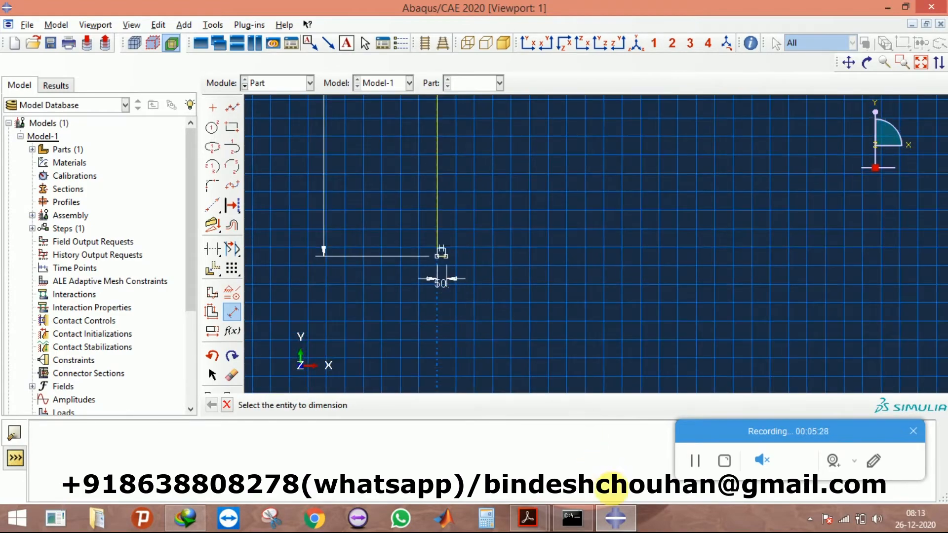
Step: Compare the bar shape with Fig. 2 once more and finish the wire sketch to generate the long bar top part
{"action": "left_click", "coordinate": [619, 525]}
{"action": "left_click", "coordinate": [621, 526]}
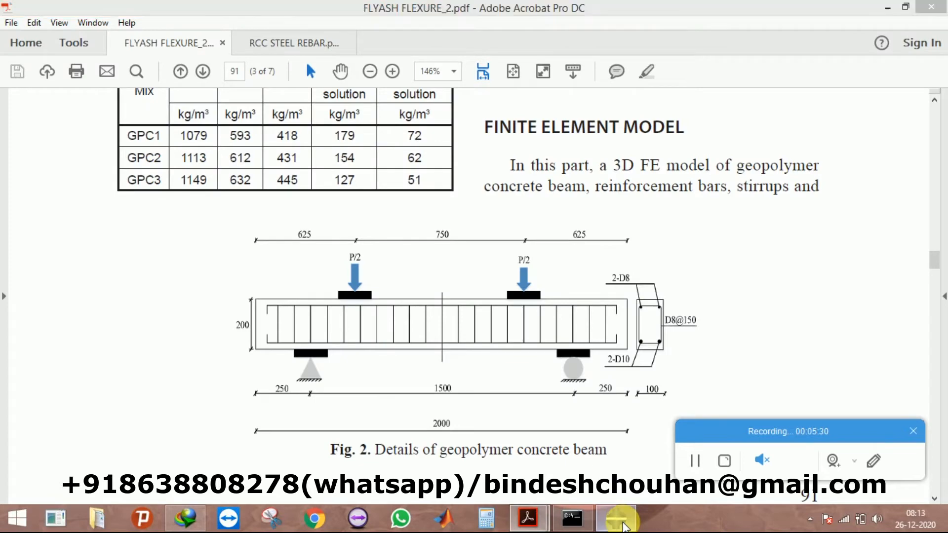
{"action": "key", "text": "Escape"}
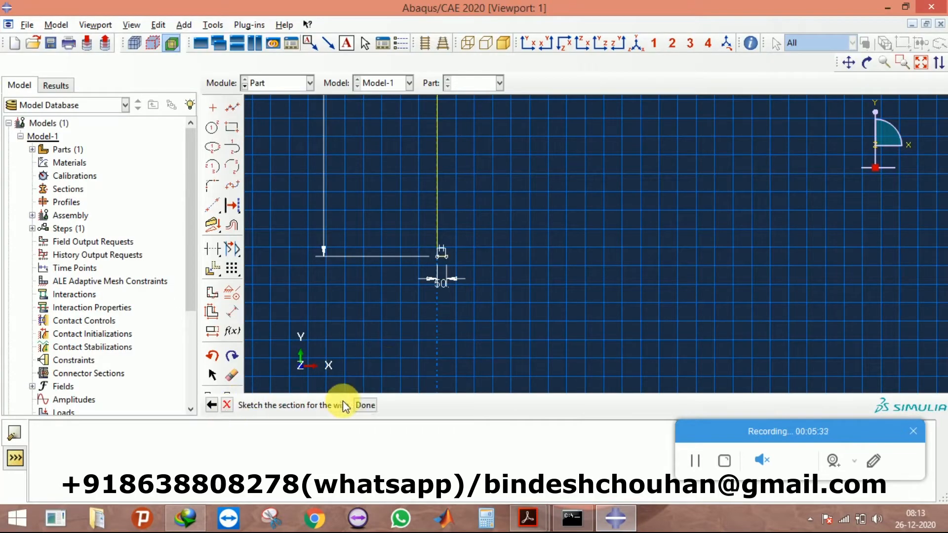
{"action": "left_click", "coordinate": [364, 404]}
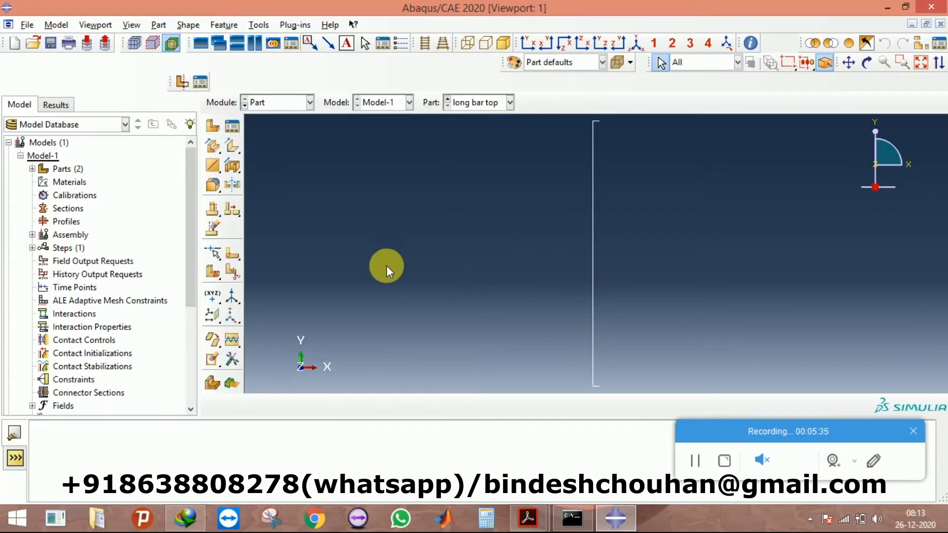
Step: Copy the long bar top part to a new part named long bar bottom
{"action": "left_click", "coordinate": [31, 169]}
{"action": "right_click", "coordinate": [64, 196]}
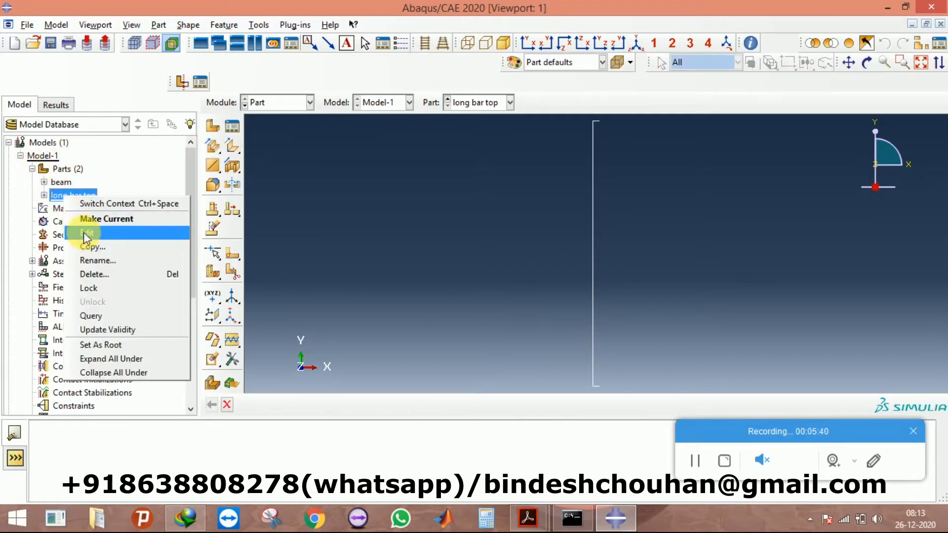
{"action": "left_click", "coordinate": [89, 243]}
{"action": "left_click_drag", "start_coordinate": [209, 273], "coordinate": [181, 273]}
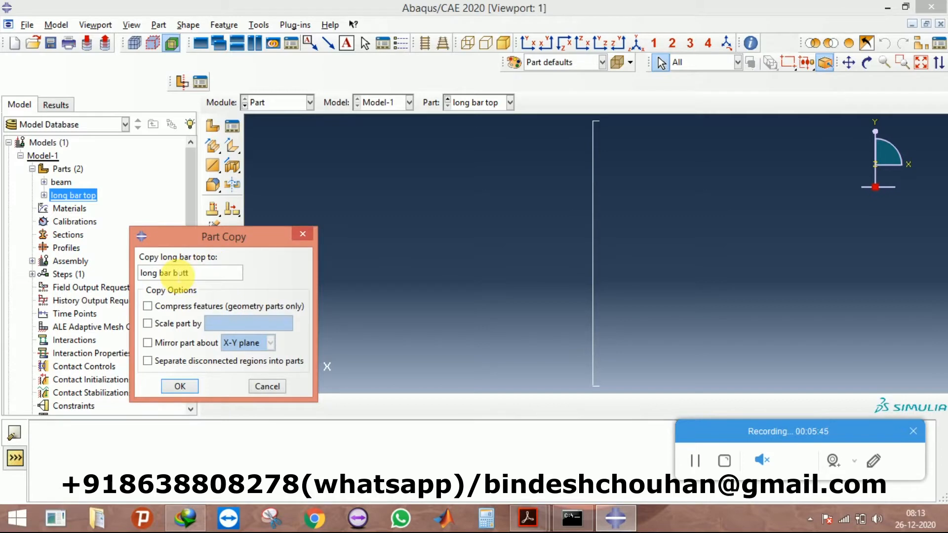
{"action": "left_click", "coordinate": [185, 392]}
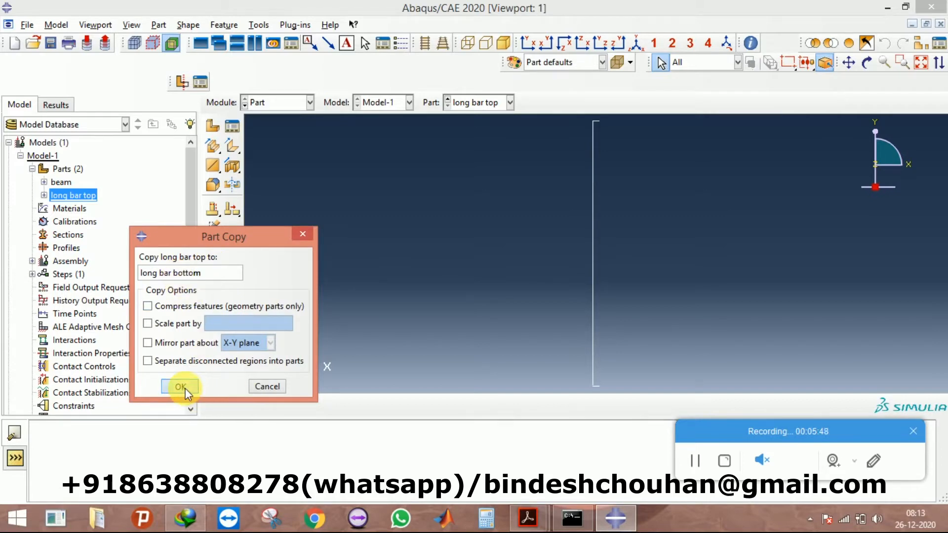
Step: Create a 3D deformable planar wire part named stir with approximate size 6000 and open its sketch
{"action": "left_click", "coordinate": [62, 169]}
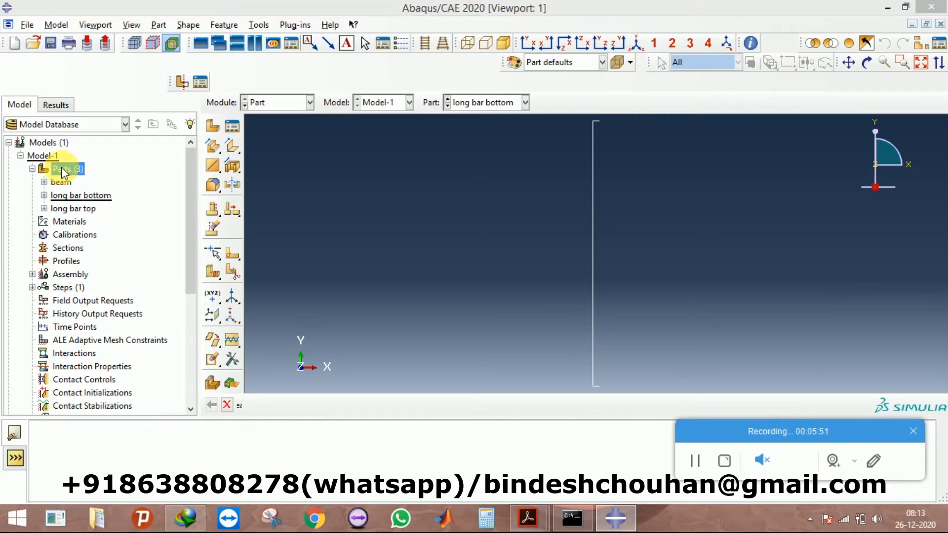
{"action": "double_click", "coordinate": [61, 169]}
{"action": "type", "text": "stir"}
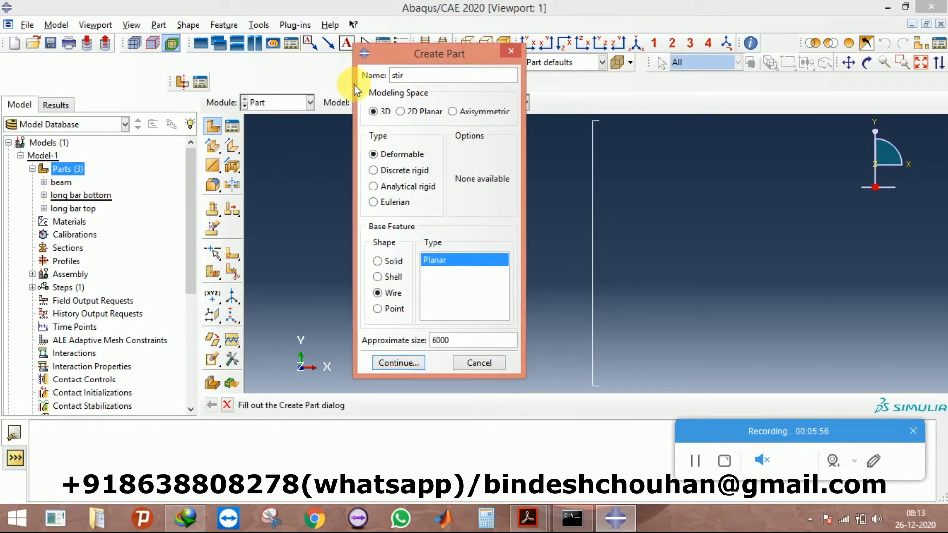
{"action": "left_click", "coordinate": [397, 363]}
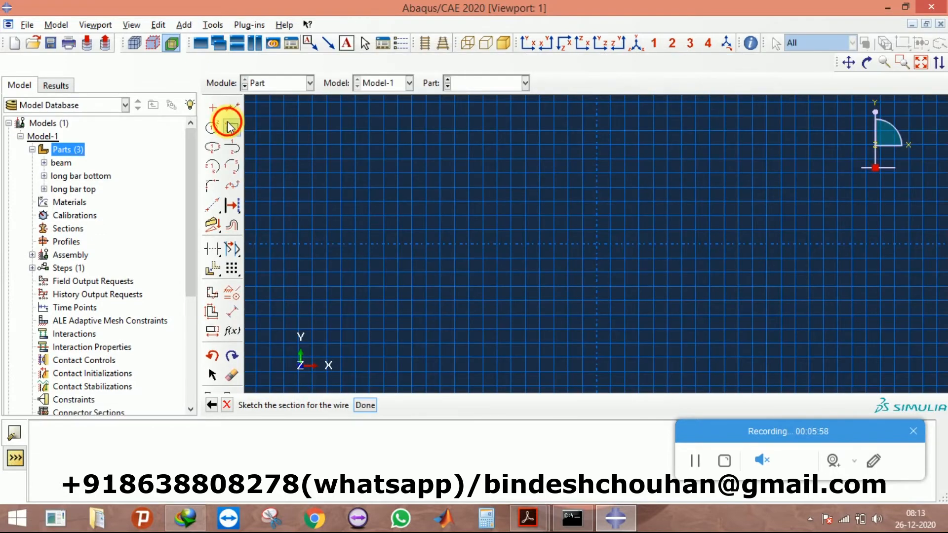
Step: Sketch a rectangle about 525 wide and 525 high with its lower-left corner on the sketch origin
{"action": "left_click", "coordinate": [231, 128]}
{"action": "left_click", "coordinate": [596, 243]}
{"action": "left_click", "coordinate": [670, 169]}
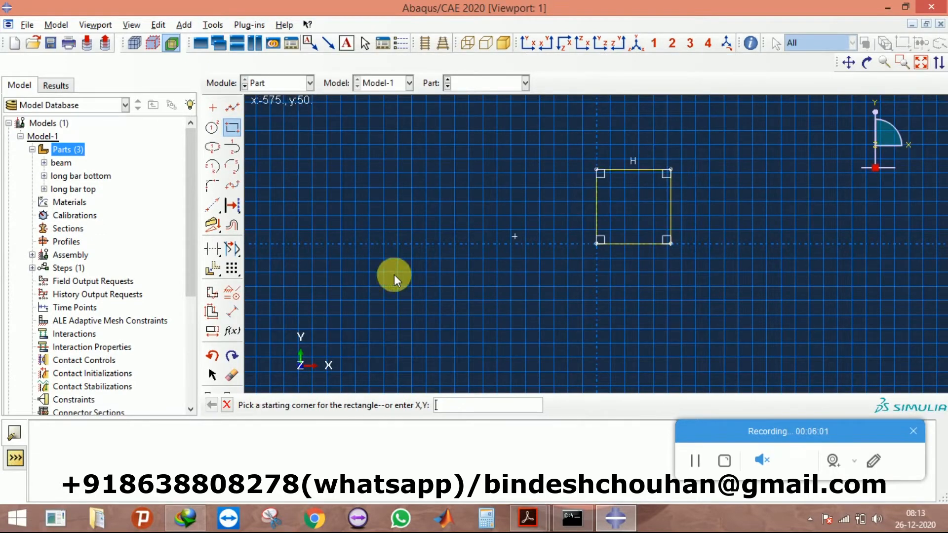
Step: Dimension the stirrup rectangle to a width of 60 and a height of 150
{"action": "left_click", "coordinate": [232, 311]}
{"action": "left_click", "coordinate": [637, 244]}
{"action": "left_click", "coordinate": [635, 289]}
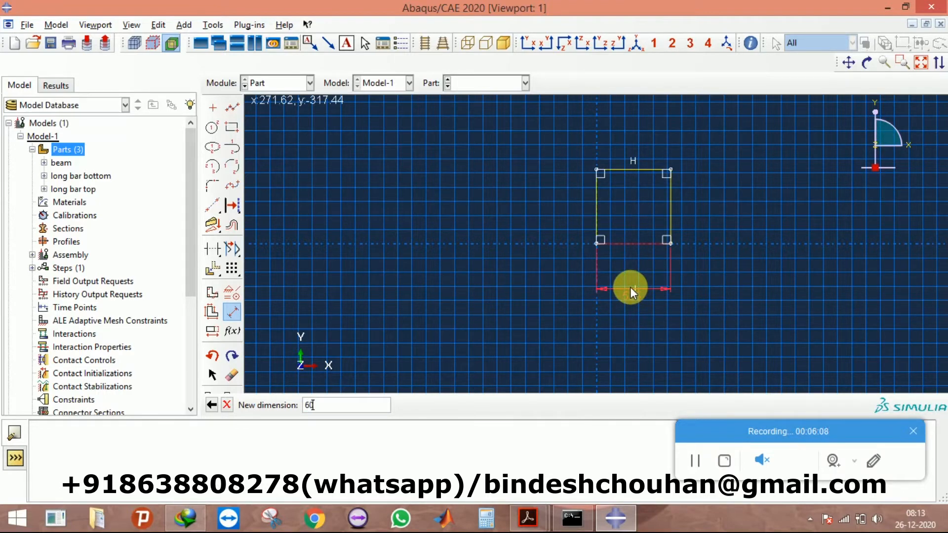
{"action": "key", "text": "Return"}
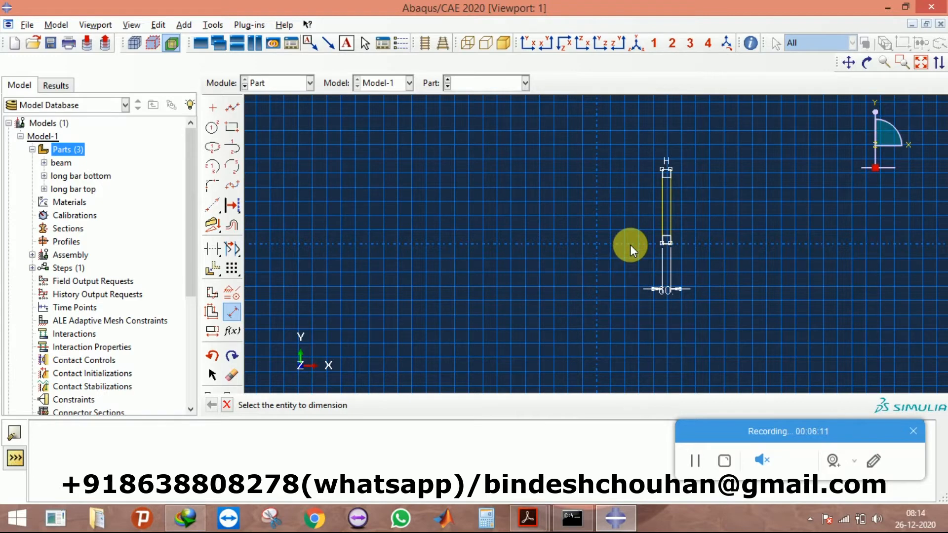
{"action": "scroll", "coordinate": [647, 186], "scroll_direction": "up", "scroll_amount": 2}
{"action": "left_click", "coordinate": [666, 212]}
{"action": "left_click", "coordinate": [607, 219]}
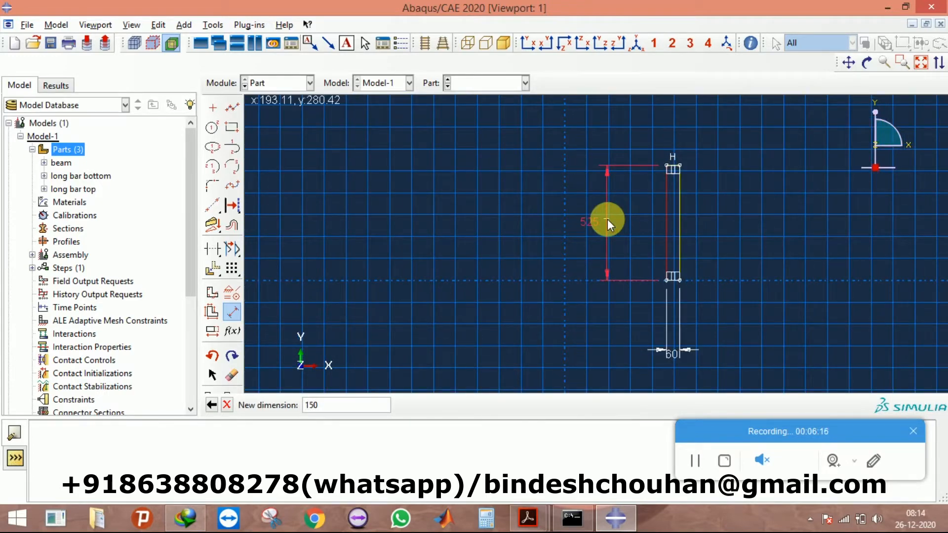
{"action": "key", "text": "Return"}
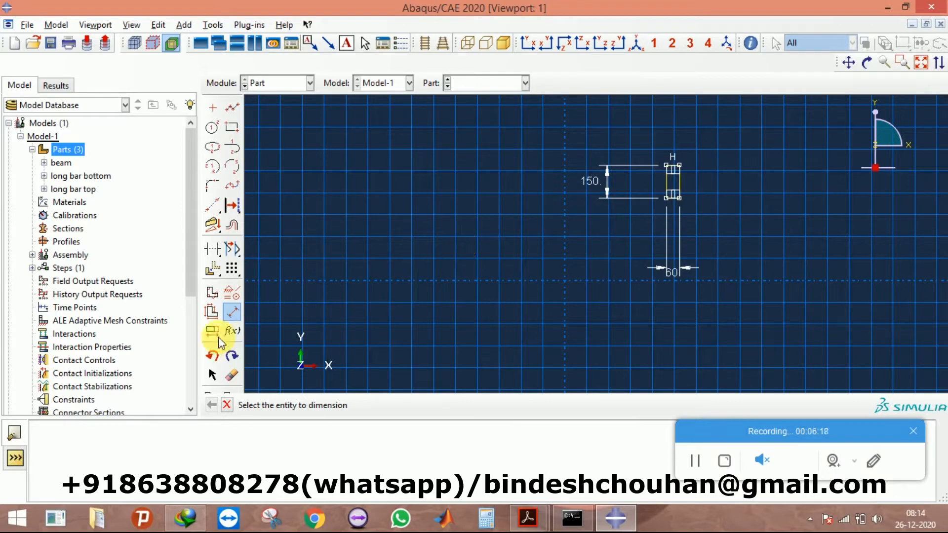
Step: Move the rectangle so its lower-left corner lies on the sketch origin and finish the sketch to generate the stir part
{"action": "left_click", "coordinate": [213, 268]}
{"action": "left_click", "coordinate": [420, 405]}
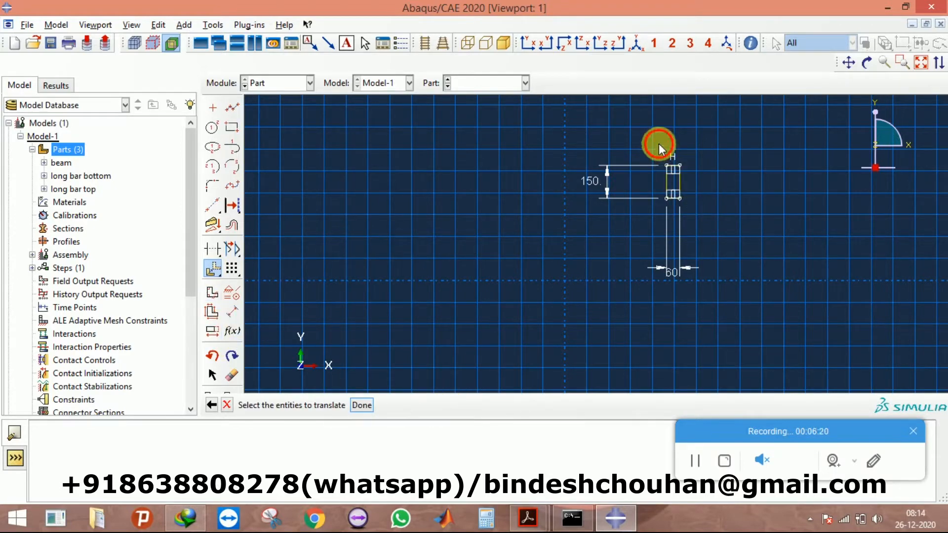
{"action": "left_click", "coordinate": [362, 405]}
{"action": "left_click", "coordinate": [666, 199]}
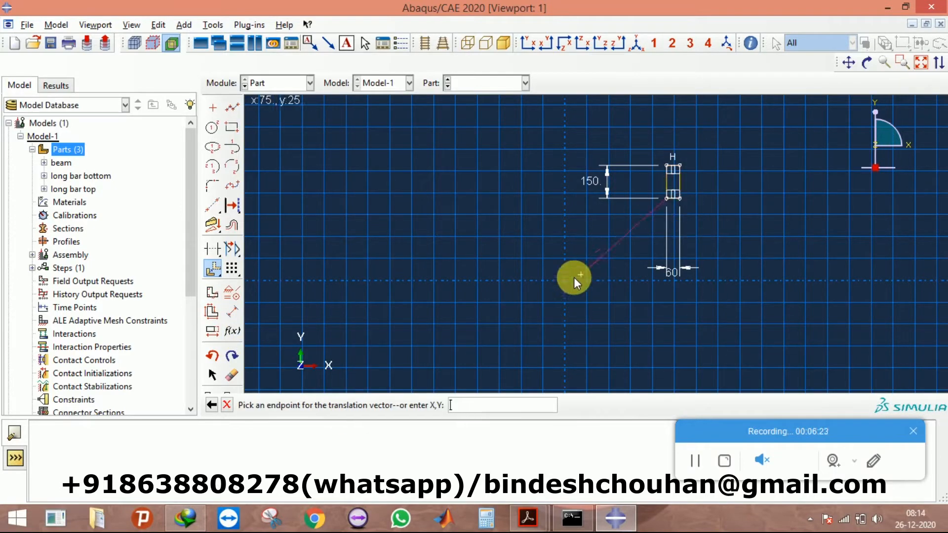
{"action": "left_click", "coordinate": [565, 280]}
{"action": "left_click", "coordinate": [227, 405]}
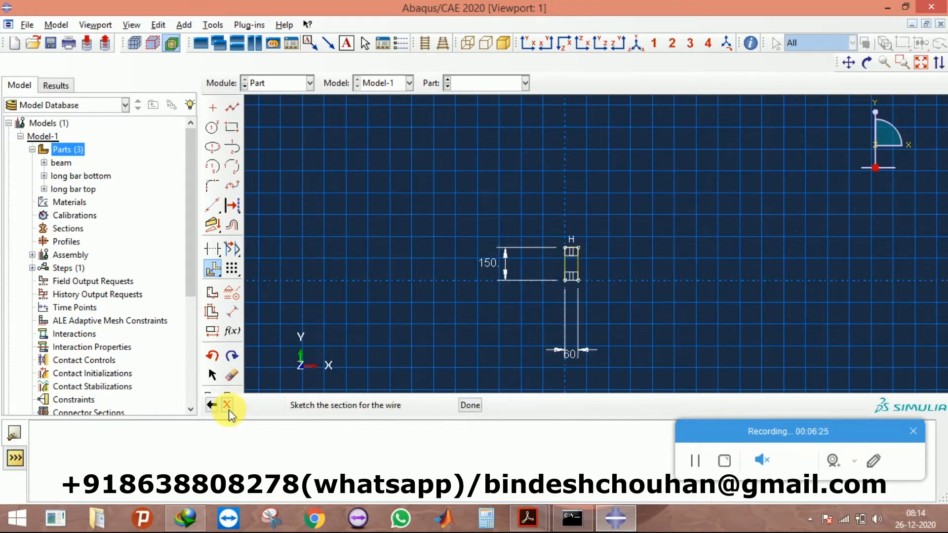
{"action": "left_click", "coordinate": [360, 406]}
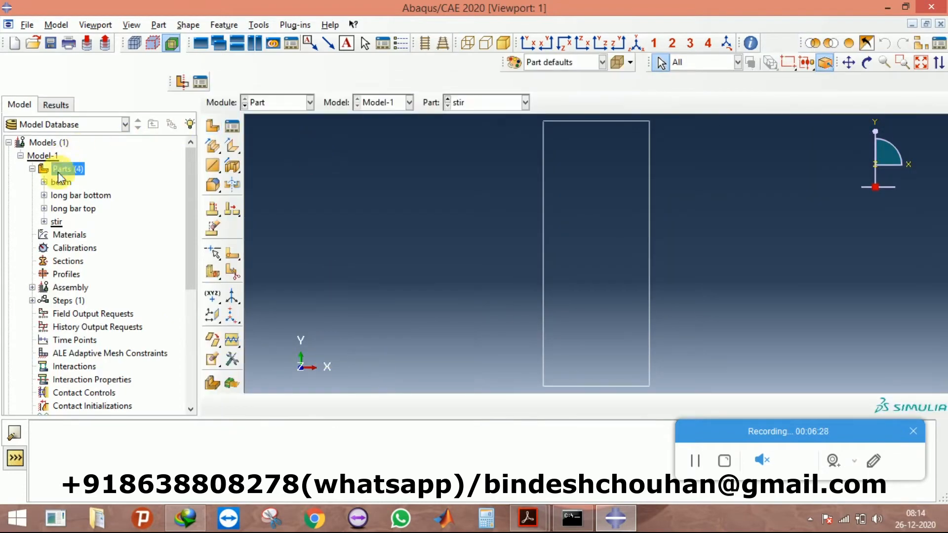
Step: In the Property module, create a material named conc with a mass density of 2500e-9 and an isotropic Elastic behavior
{"action": "left_click", "coordinate": [269, 102]}
{"action": "left_click", "coordinate": [259, 131]}
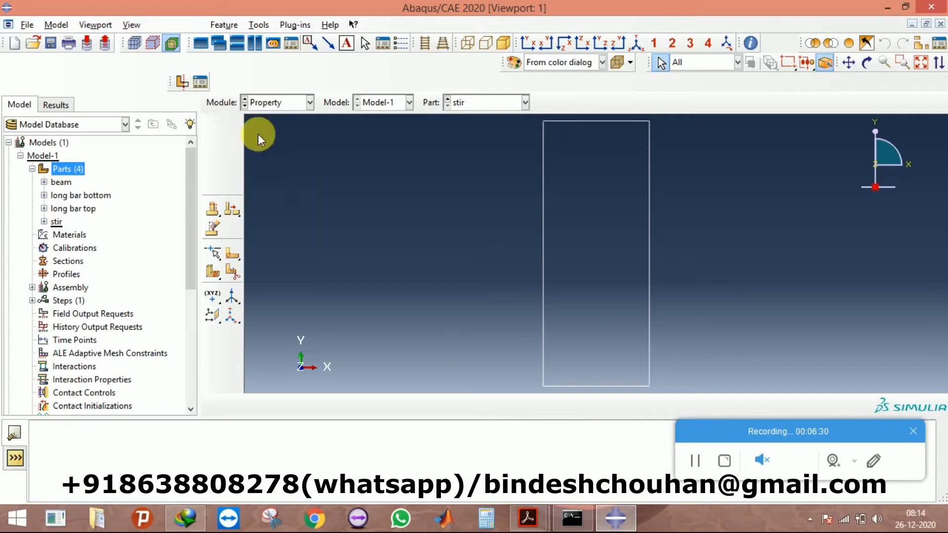
{"action": "left_click", "coordinate": [230, 127]}
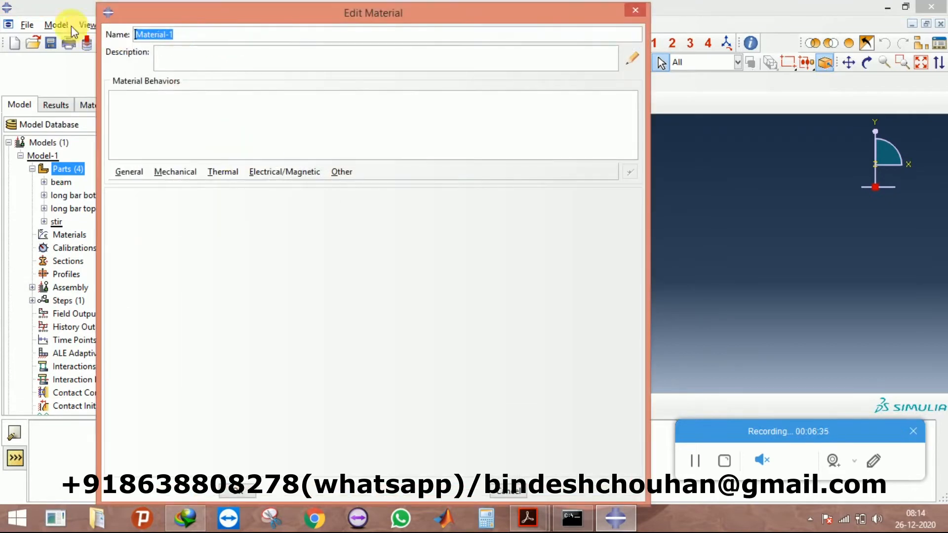
{"action": "type", "text": "conc"}
{"action": "left_click", "coordinate": [126, 173]}
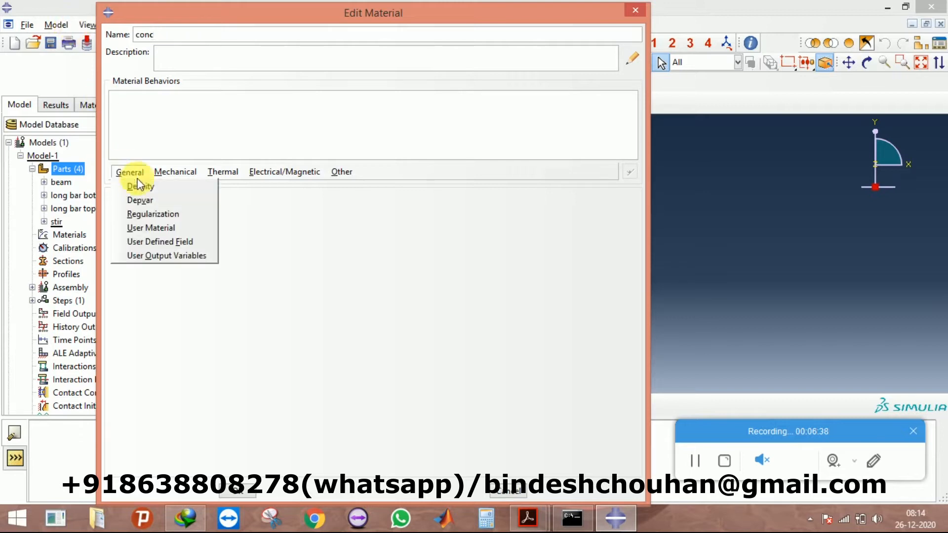
{"action": "left_click", "coordinate": [139, 187]}
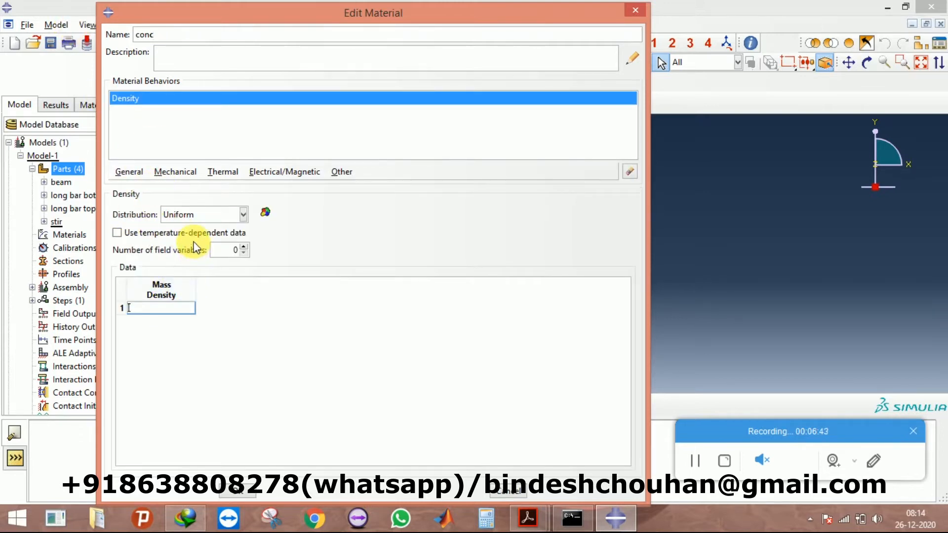
{"action": "type", "text": "25000"}
{"action": "key", "text": "BackSpace"}
{"action": "left_click_drag", "start_coordinate": [146, 308], "coordinate": [118, 311]}
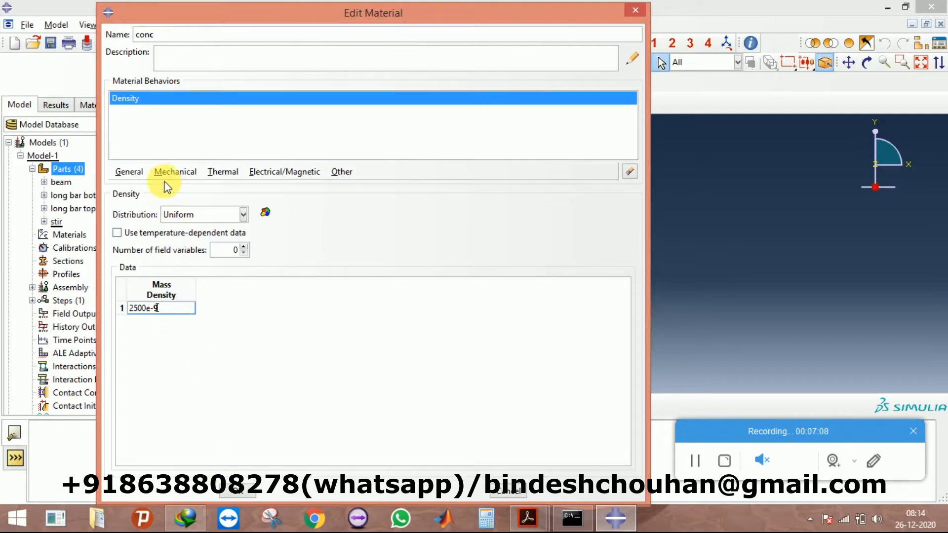
{"action": "left_click", "coordinate": [176, 172]}
{"action": "left_click", "coordinate": [349, 186]}
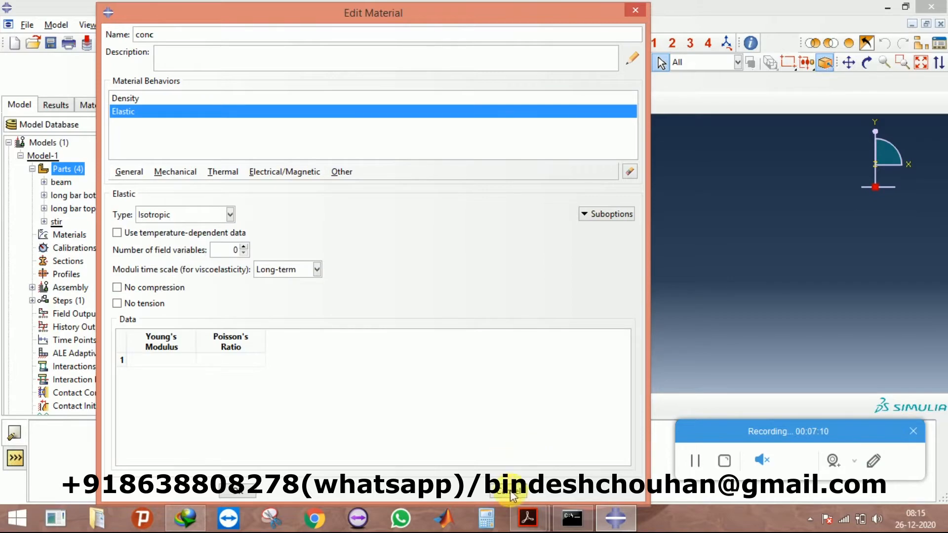
Step: Switch to the FLYASH FLEXURE_2 PDF in Acrobat and look up the GPC1 concrete parameters in Table 3
{"action": "left_click", "coordinate": [526, 514]}
{"action": "left_click", "coordinate": [466, 447]}
{"action": "scroll", "coordinate": [413, 349], "scroll_direction": "down", "scroll_amount": 10}
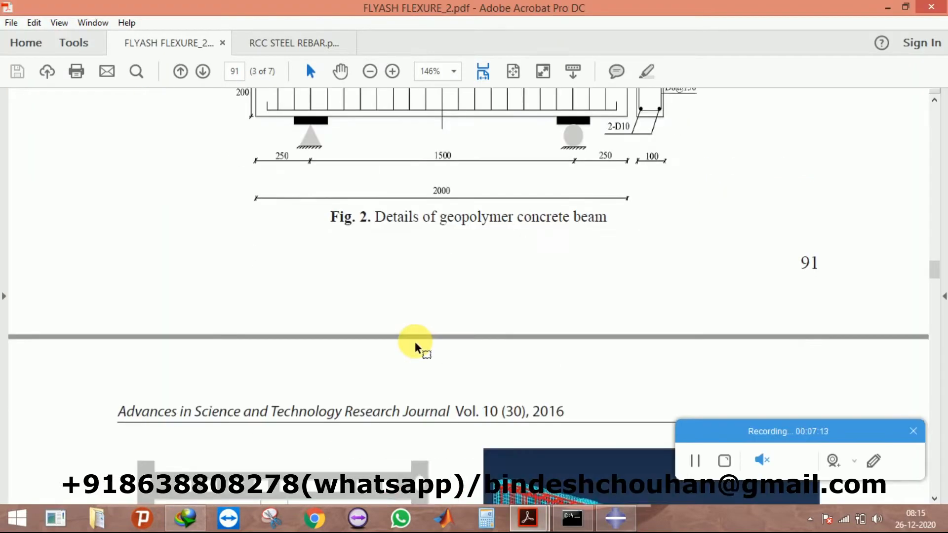
{"action": "scroll", "coordinate": [421, 347], "scroll_direction": "up", "scroll_amount": 10}
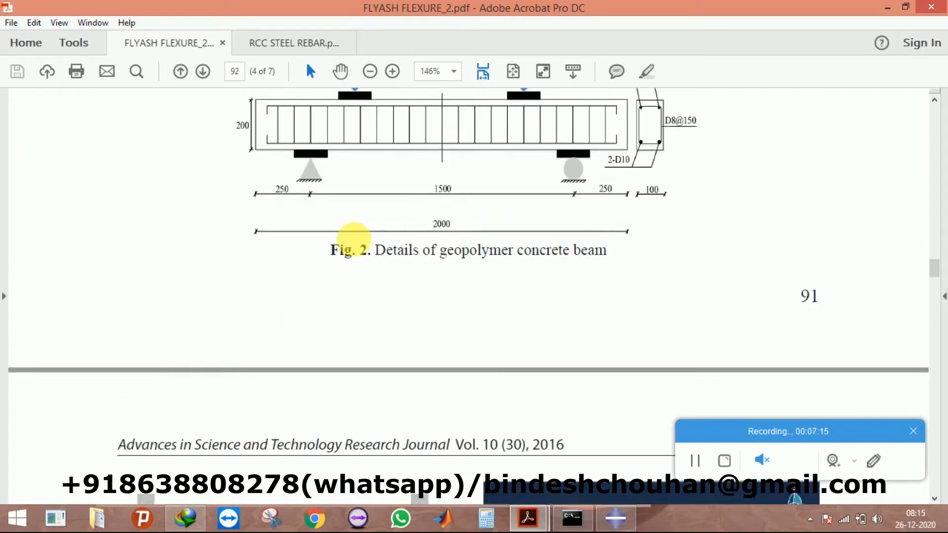
{"action": "left_click", "coordinate": [292, 45]}
{"action": "left_click", "coordinate": [191, 44]}
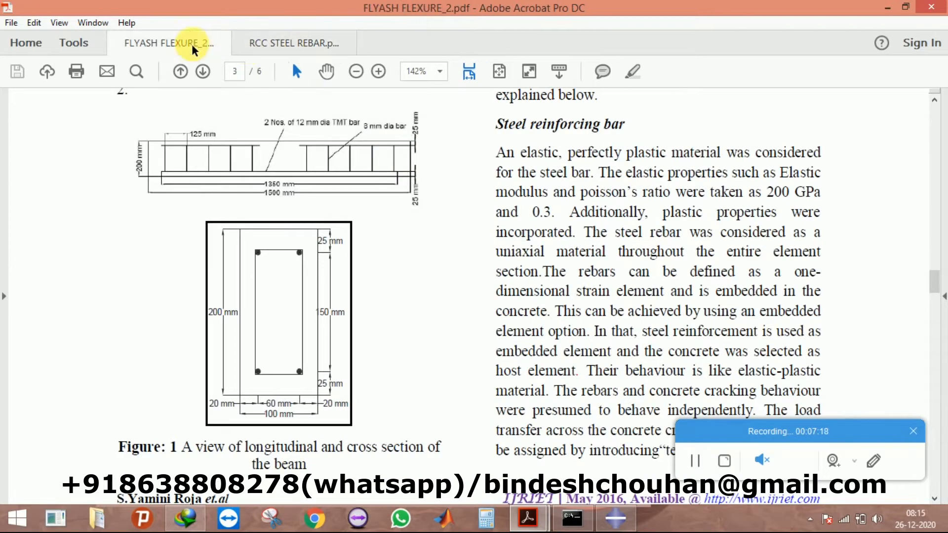
{"action": "scroll", "coordinate": [403, 230], "scroll_direction": "down", "scroll_amount": 3}
{"action": "scroll", "coordinate": [401, 229], "scroll_direction": "down", "scroll_amount": 15}
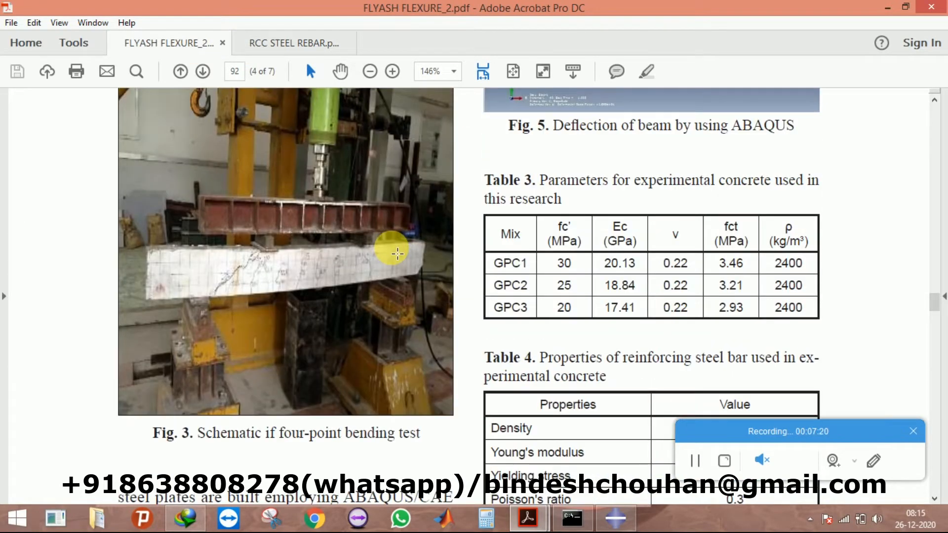
{"action": "scroll", "coordinate": [546, 254], "scroll_direction": "down", "scroll_amount": 1}
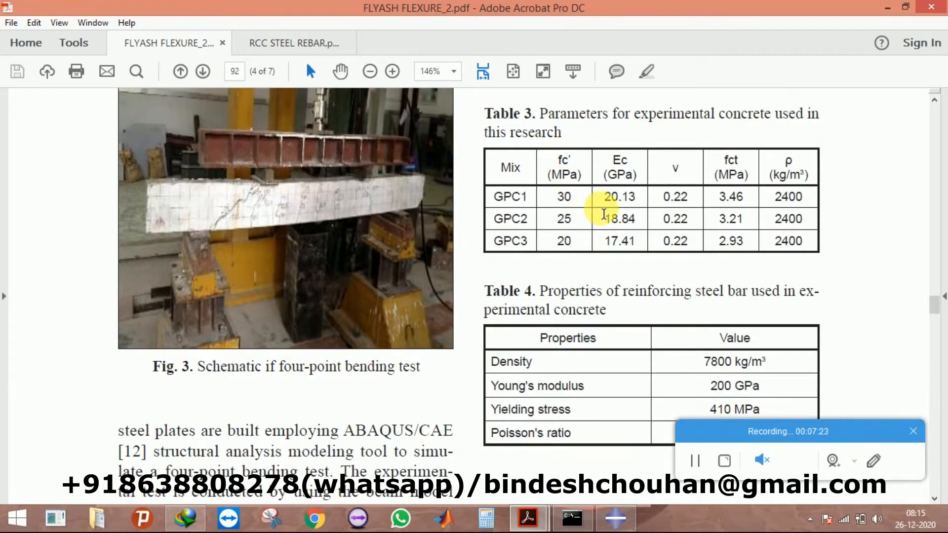
{"action": "left_click_drag", "start_coordinate": [557, 197], "coordinate": [750, 196]}
{"action": "left_click", "coordinate": [688, 198]}
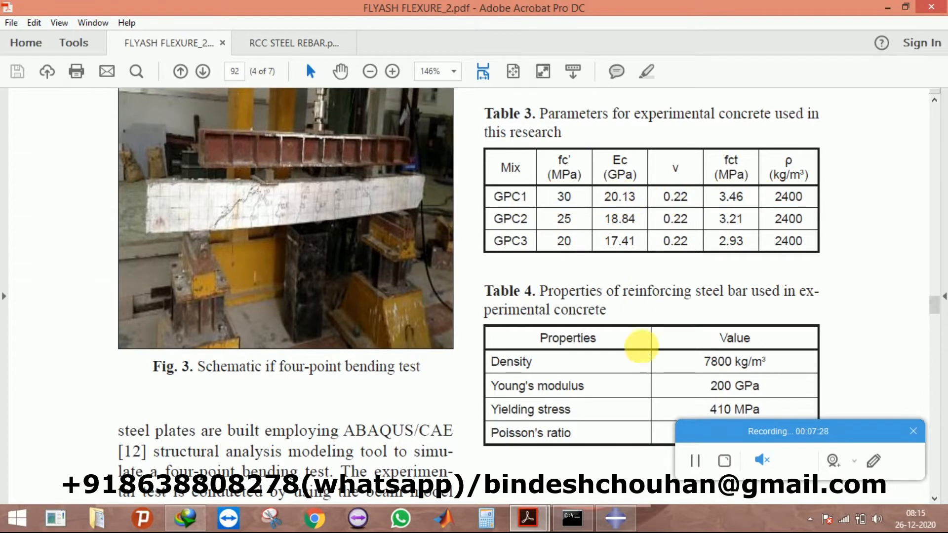
Step: Return to Abaqus/CAE and set the conc material's Young's modulus to 20.13e3
{"action": "left_click", "coordinate": [614, 518]}
{"action": "left_click", "coordinate": [613, 523]}
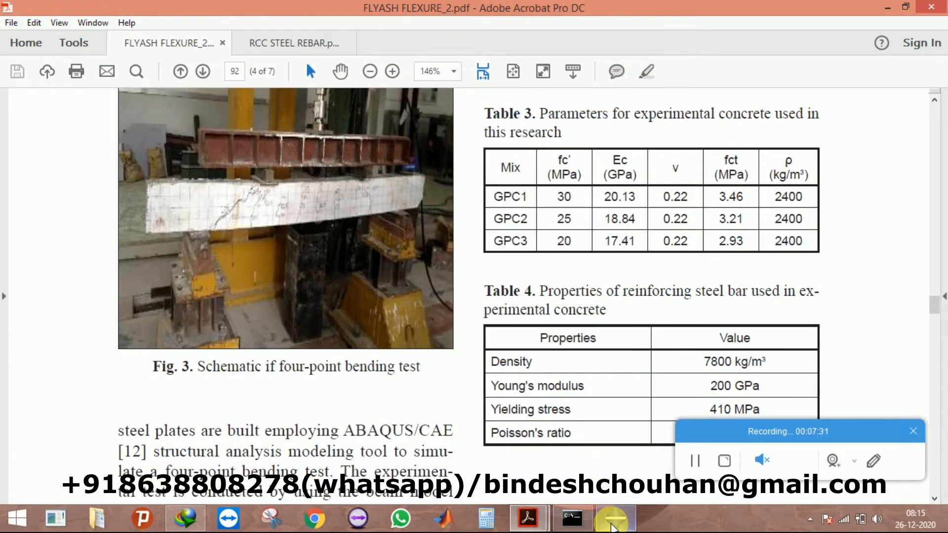
{"action": "left_click", "coordinate": [613, 523]}
{"action": "left_click", "coordinate": [187, 362]}
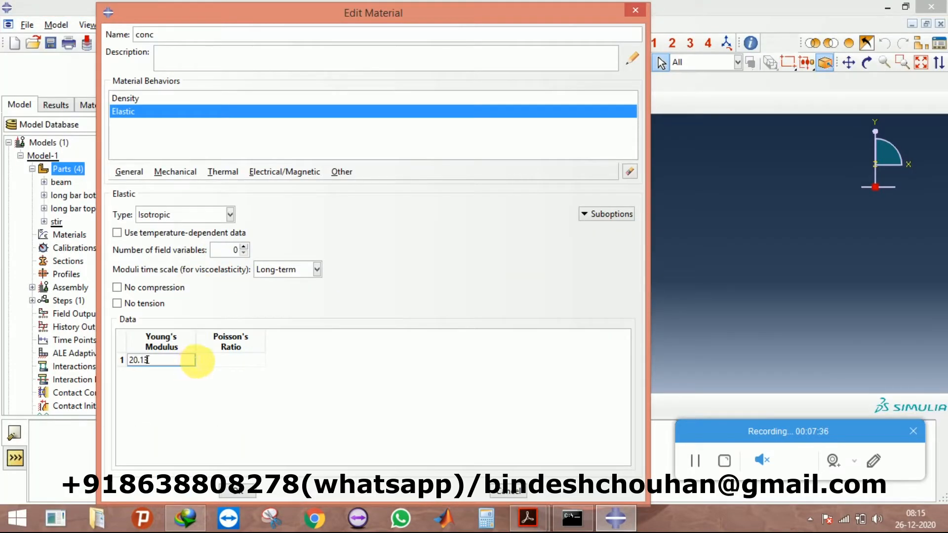
{"action": "type", "text": "20.13e3"}
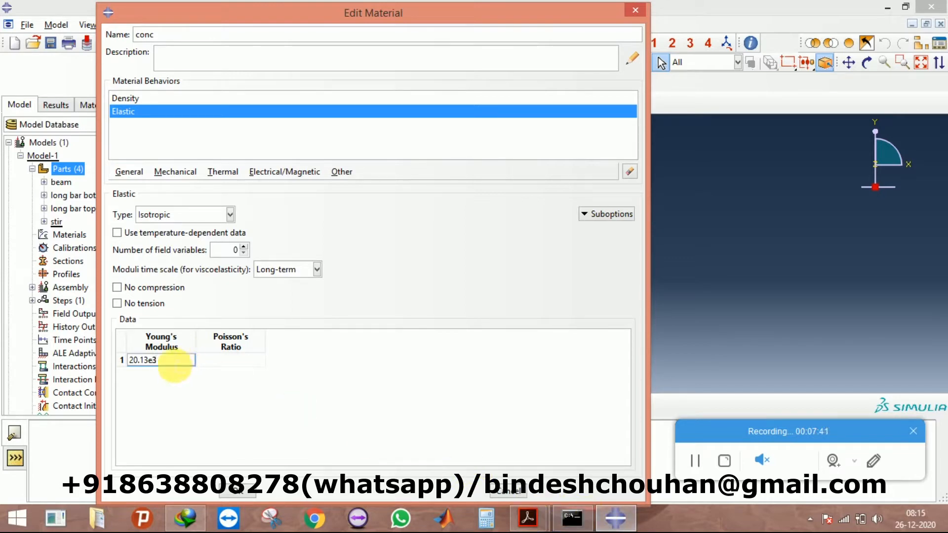
Step: Close the RCC STEEL REBAR PDF in Acrobat and set the conc material's Poisson's ratio to 0.22 in Abaqus/CAE
{"action": "mouse_move", "coordinate": [524, 521]}
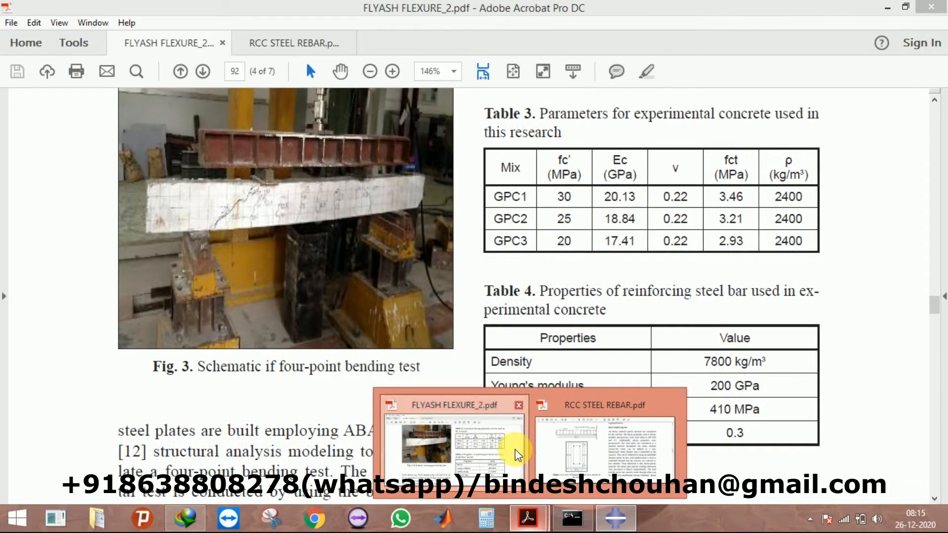
{"action": "left_click", "coordinate": [515, 454]}
{"action": "left_click", "coordinate": [342, 43]}
{"action": "left_click", "coordinate": [348, 43]}
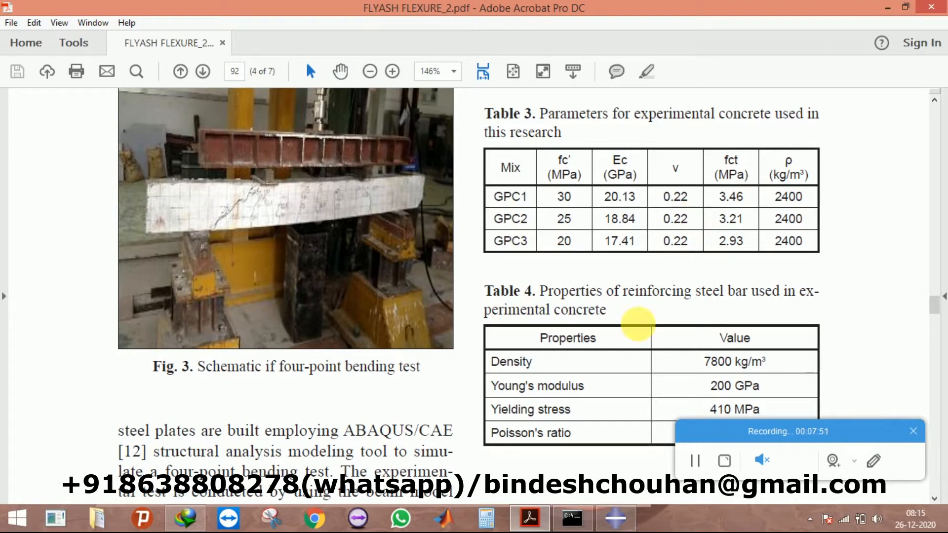
{"action": "left_click", "coordinate": [616, 518]}
{"action": "left_click", "coordinate": [222, 359]}
{"action": "type", "text": "0.22"}
Step: Check the GPC1 density in Table 3 of the paper and set the conc material's mass density to 2400e-9
{"action": "left_click", "coordinate": [543, 521]}
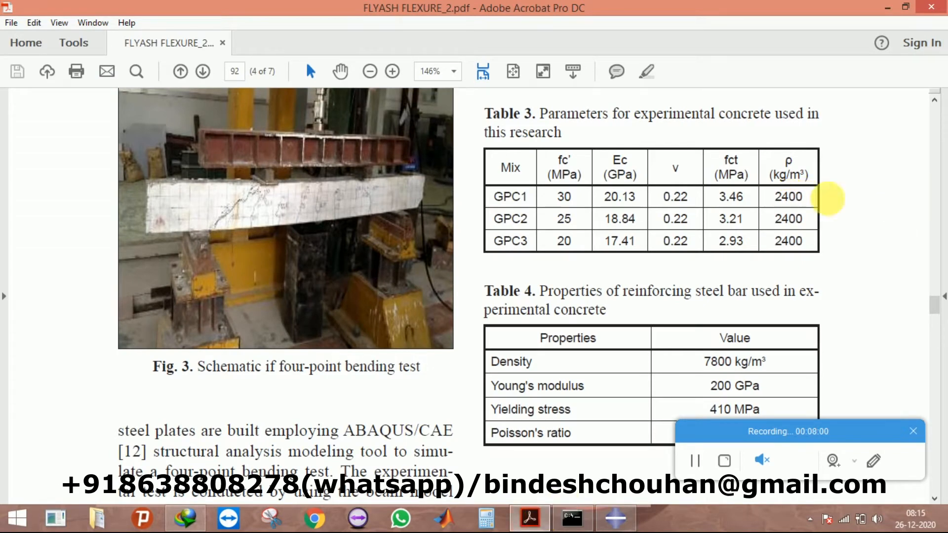
{"action": "left_click", "coordinate": [612, 520]}
{"action": "left_click", "coordinate": [124, 100]}
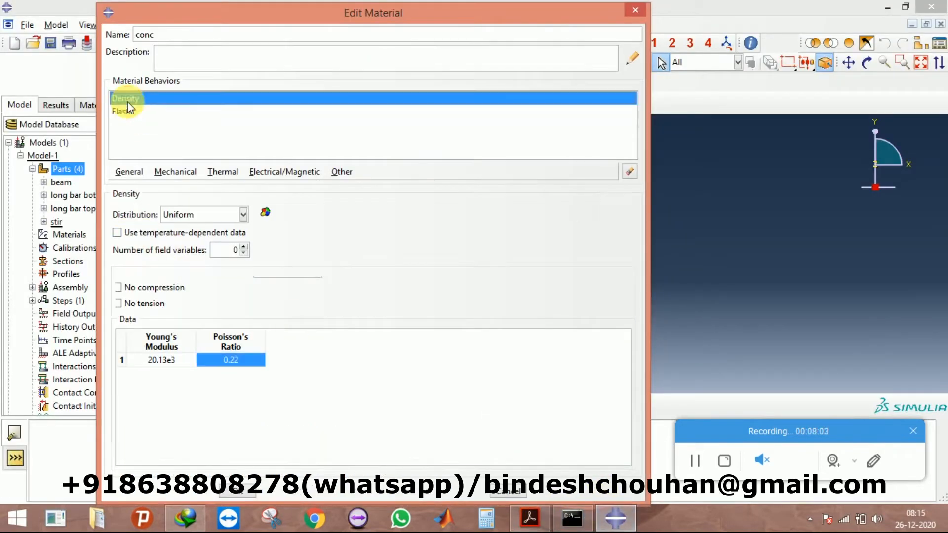
{"action": "left_click", "coordinate": [143, 309]}
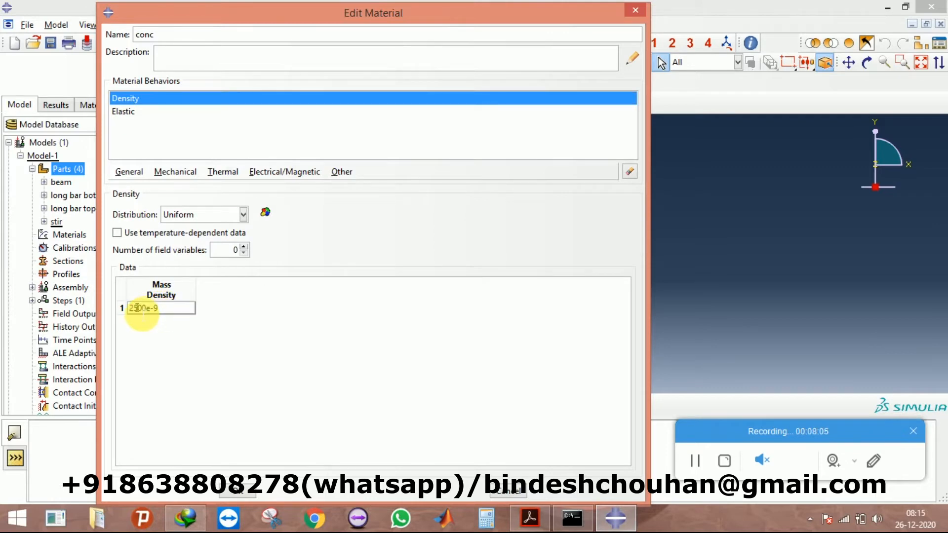
{"action": "key", "text": "BackSpace"}
{"action": "type", "text": "4"}
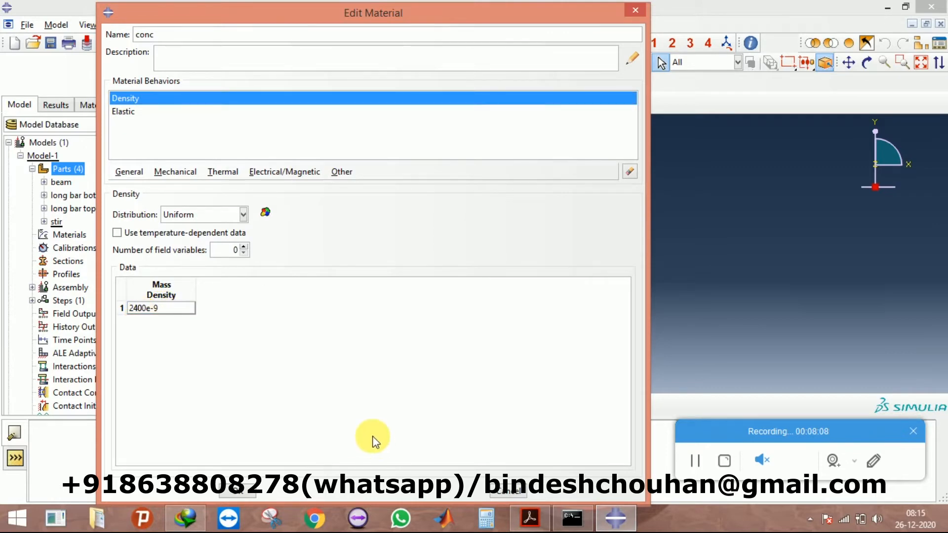
Step: Compare Tables 3 and 4 of the paper with the conc material's density and elastic data, and save the material
{"action": "left_click", "coordinate": [599, 526]}
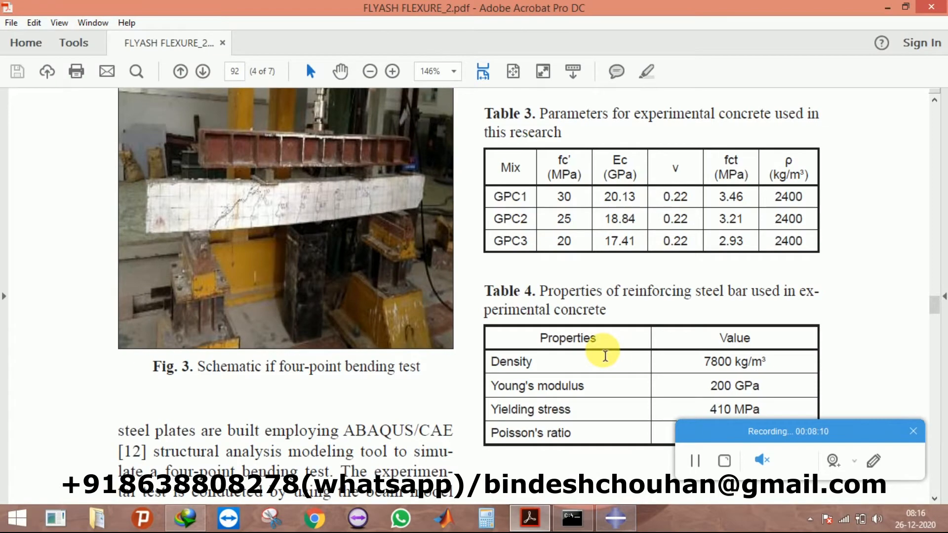
{"action": "left_click", "coordinate": [616, 516]}
{"action": "scroll", "coordinate": [571, 377], "scroll_direction": "down", "scroll_amount": 3}
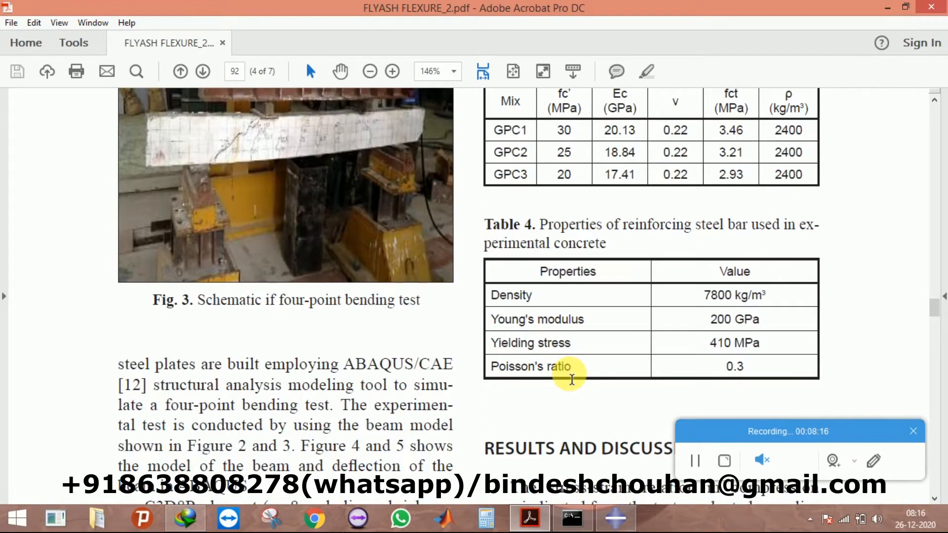
{"action": "scroll", "coordinate": [567, 375], "scroll_direction": "up", "scroll_amount": 2}
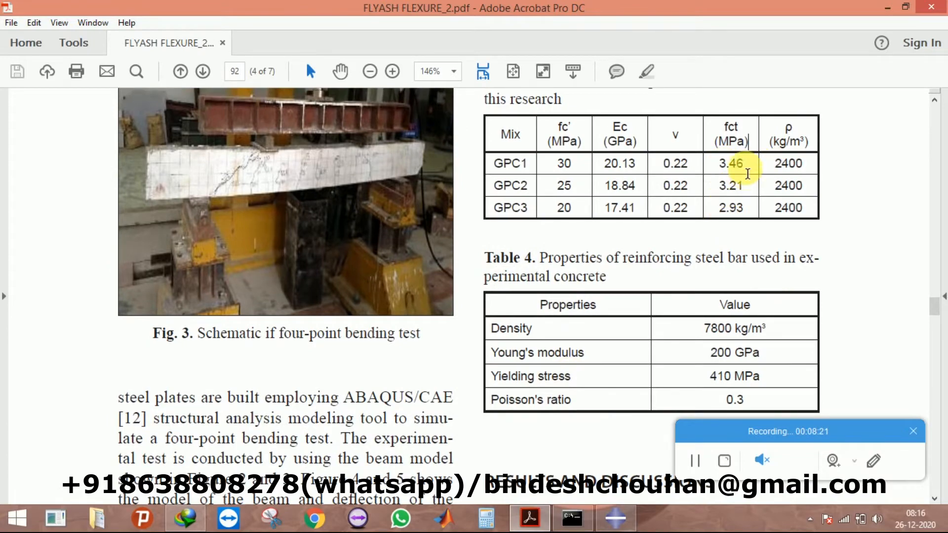
{"action": "left_click", "coordinate": [602, 521]}
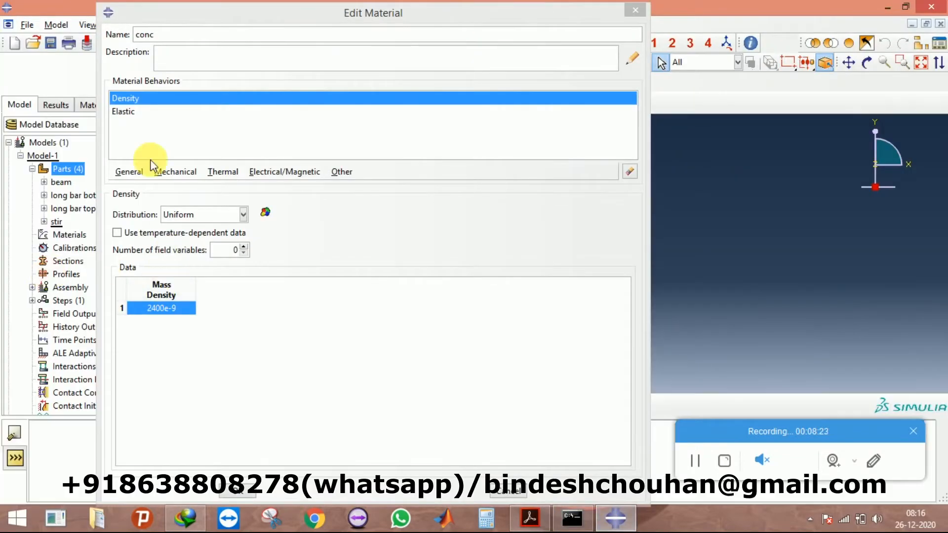
{"action": "left_click", "coordinate": [128, 111]}
{"action": "left_click", "coordinate": [141, 99]}
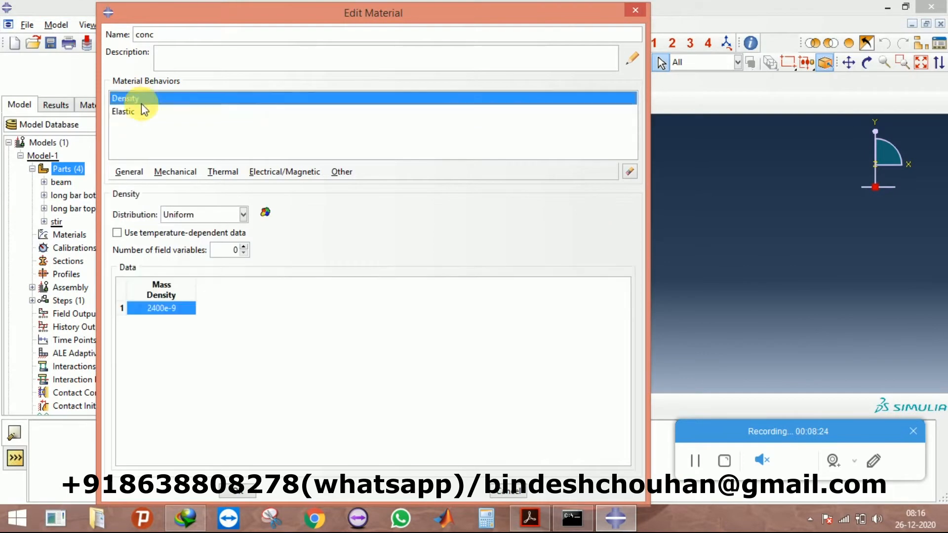
{"action": "left_click", "coordinate": [242, 491]}
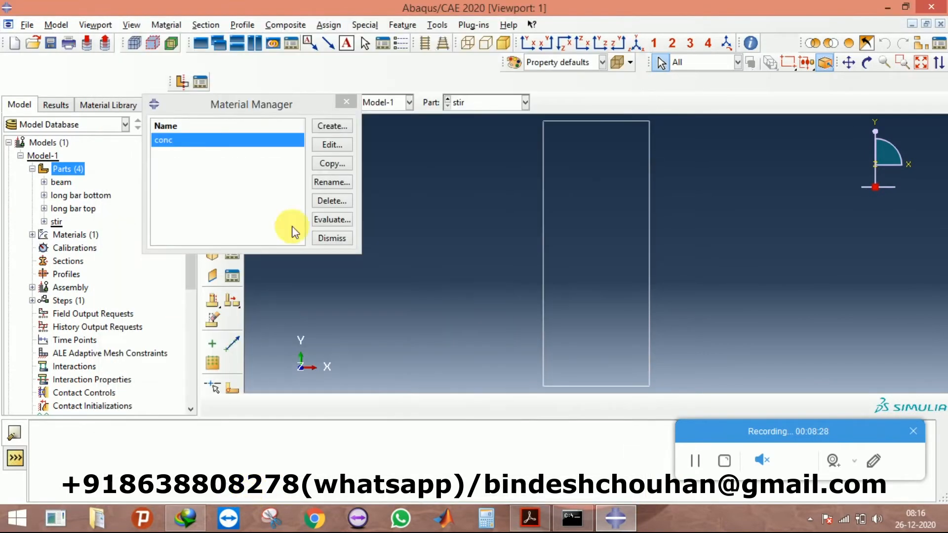
Step: Copy the conc material and rename the copy as steel
{"action": "left_click", "coordinate": [331, 163]}
{"action": "left_click", "coordinate": [35, 132]}
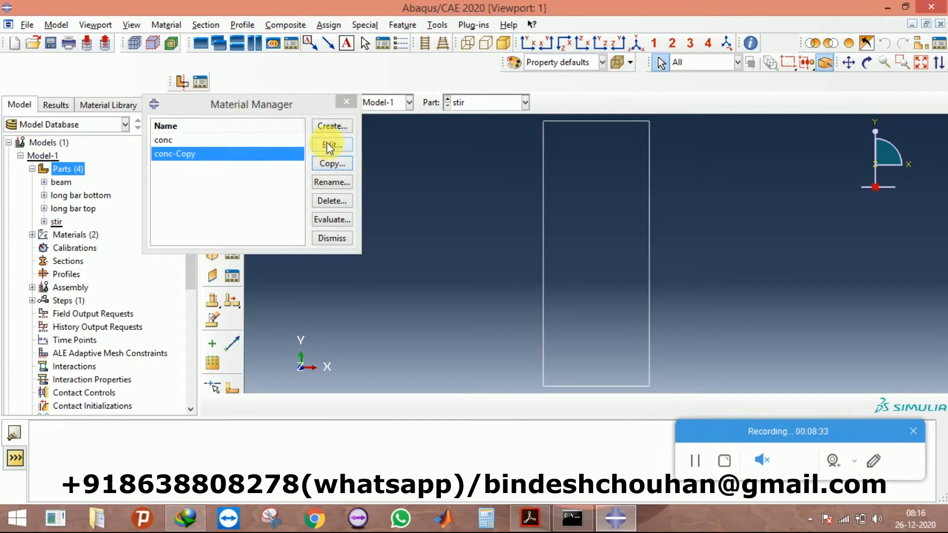
{"action": "left_click", "coordinate": [332, 182]}
{"action": "key", "text": "BackSpace"}
{"action": "type", "text": "stel"}
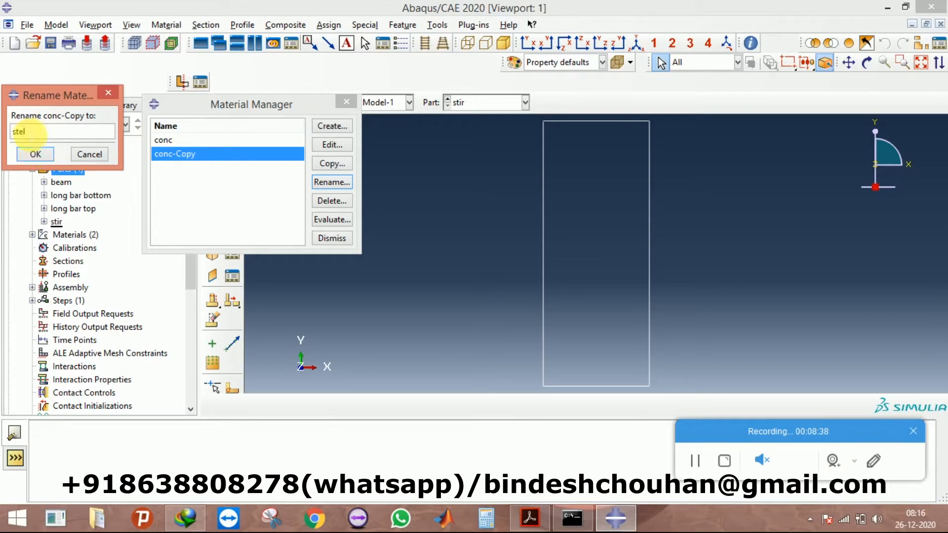
{"action": "left_click", "coordinate": [36, 154]}
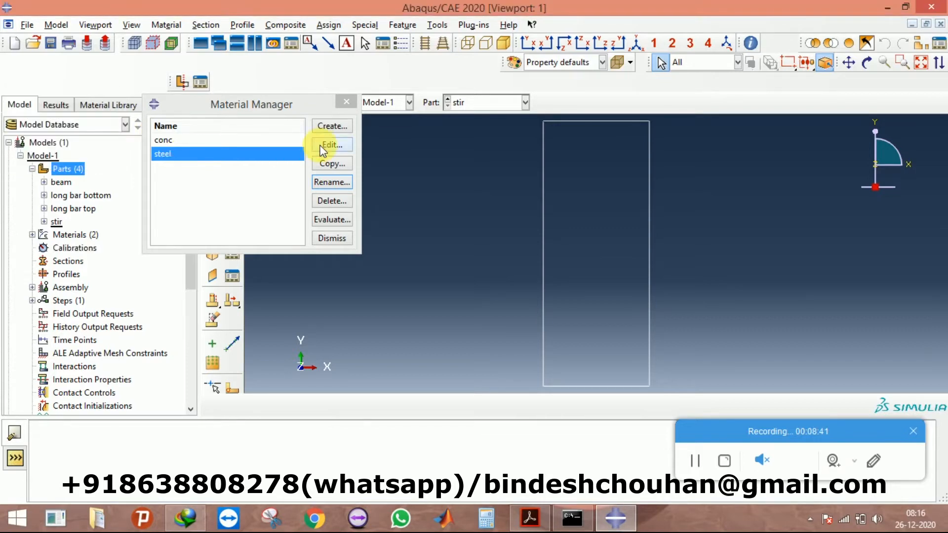
Step: Check the steel properties in Table 4 of the paper and set the steel material's mass density to 7800e-9
{"action": "left_click", "coordinate": [329, 146]}
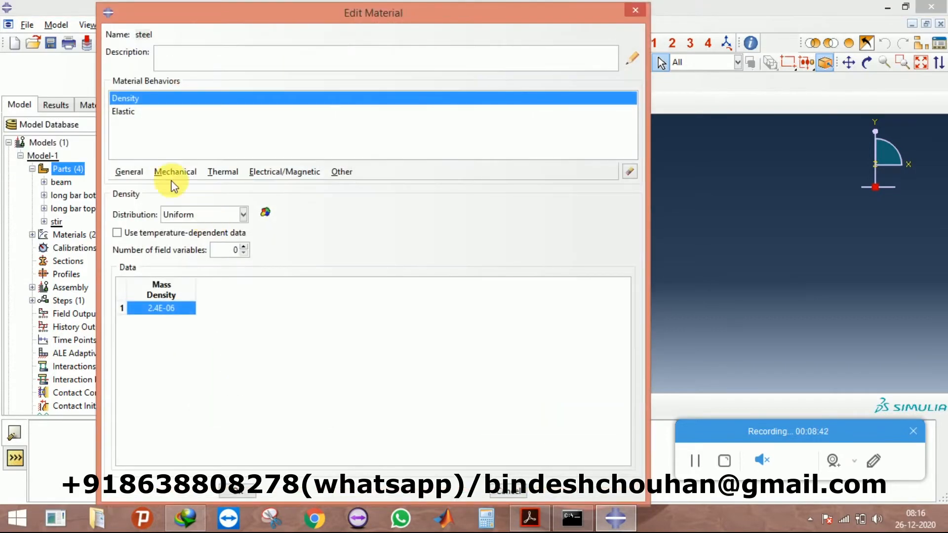
{"action": "left_click", "coordinate": [530, 518]}
{"action": "left_click", "coordinate": [615, 517]}
{"action": "left_click", "coordinate": [154, 311]}
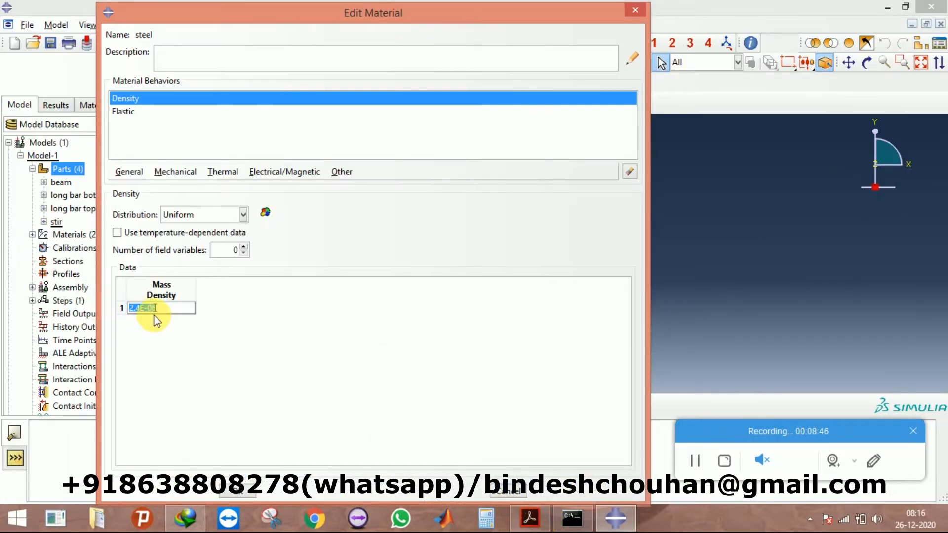
{"action": "type", "text": "7"}
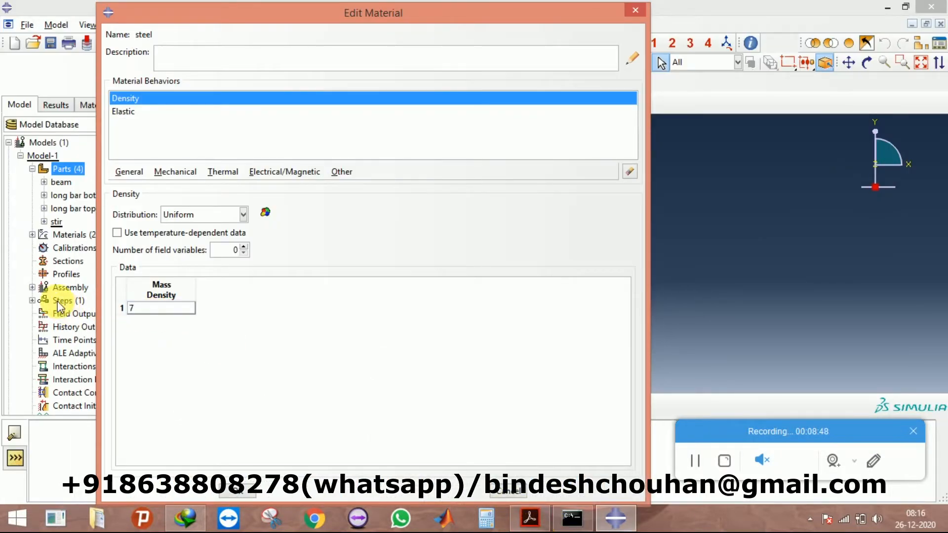
{"action": "type", "text": "800e-9"}
Step: Consult the paper's steel table and set the steel material's Young's modulus to 200000
{"action": "left_click", "coordinate": [131, 111]}
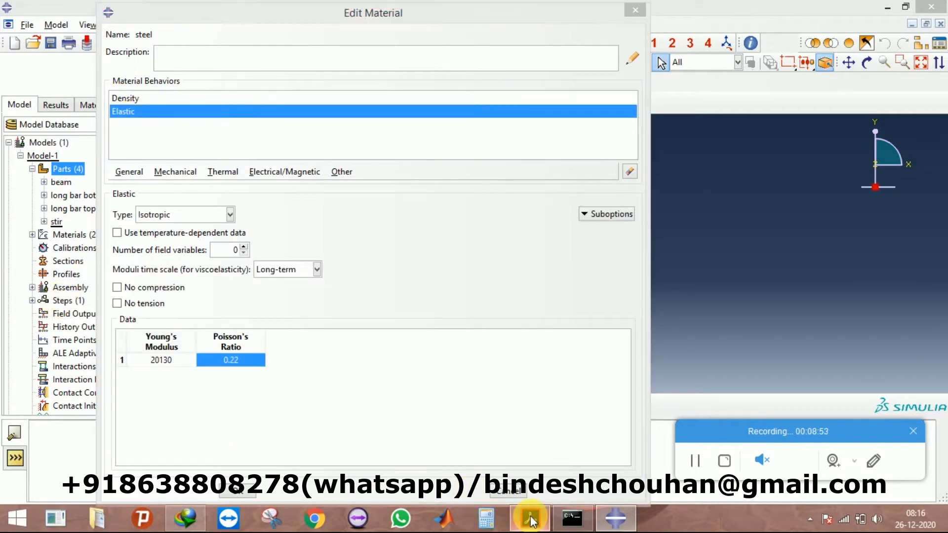
{"action": "left_click", "coordinate": [531, 518]}
{"action": "left_click", "coordinate": [530, 519]}
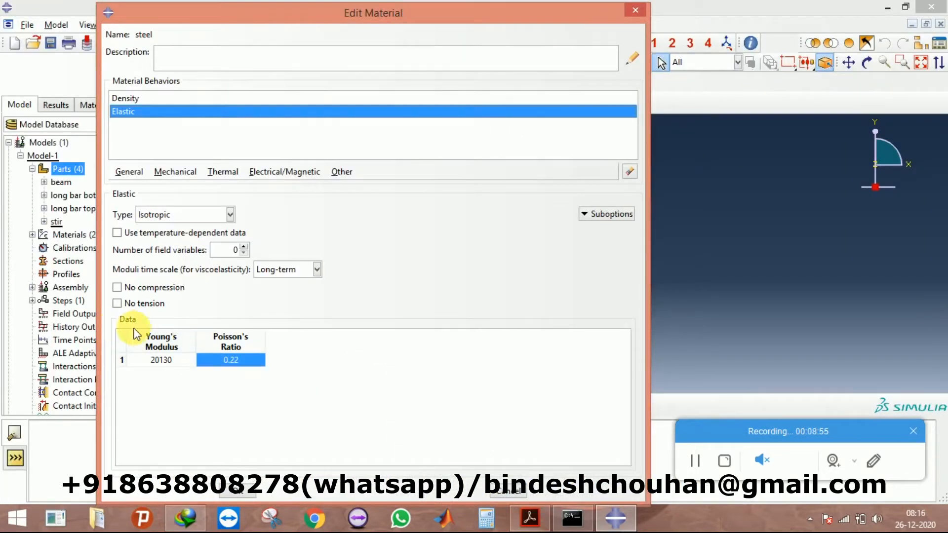
{"action": "left_click", "coordinate": [173, 363]}
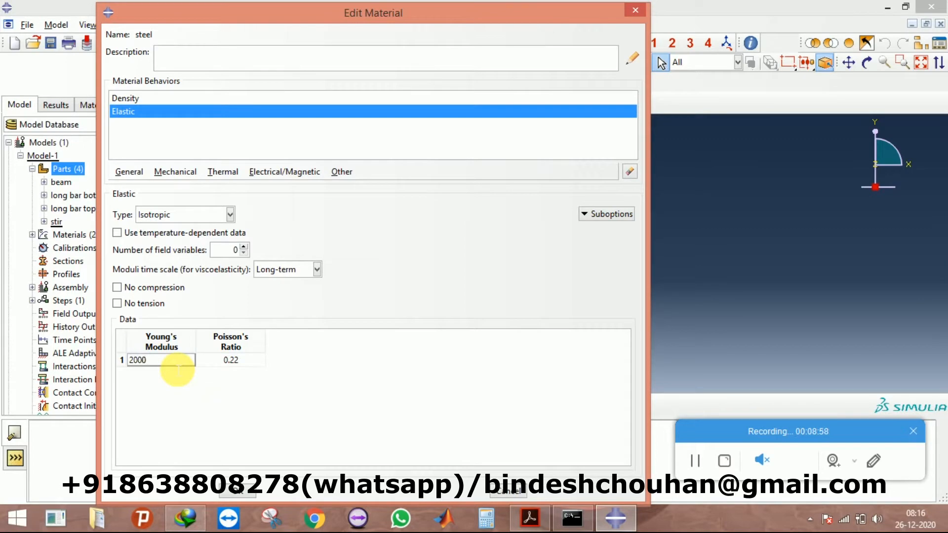
{"action": "left_click_drag", "start_coordinate": [154, 360], "coordinate": [141, 360]}
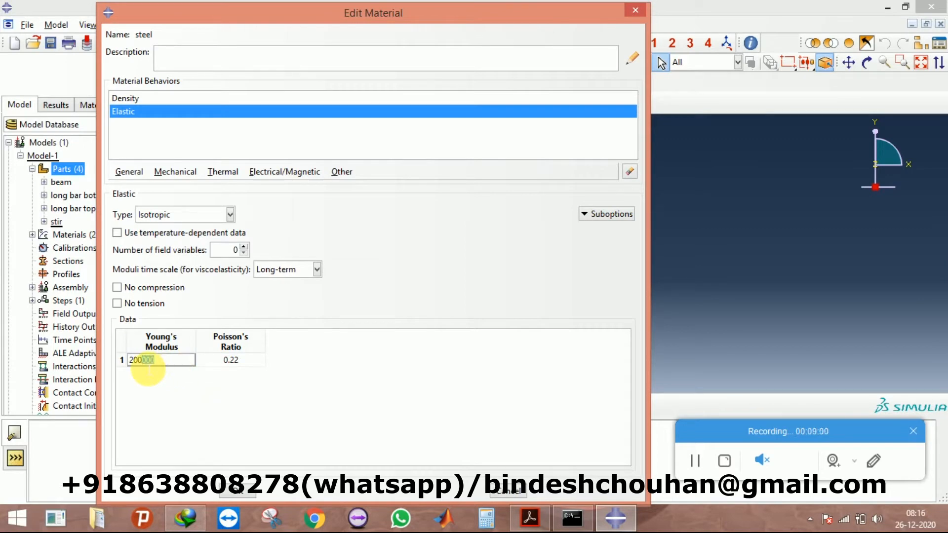
Step: Set the steel material's Poisson's ratio to 0.3 and check its density and elastic data against Table 4 of the paper
{"action": "left_click", "coordinate": [230, 360]}
{"action": "left_click", "coordinate": [617, 519]}
{"action": "left_click", "coordinate": [532, 517]}
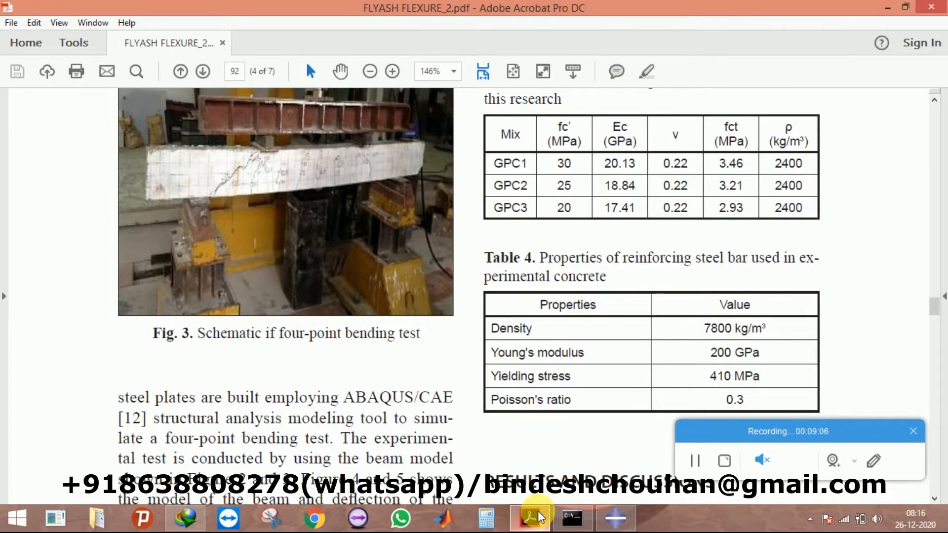
{"action": "left_click", "coordinate": [616, 518]}
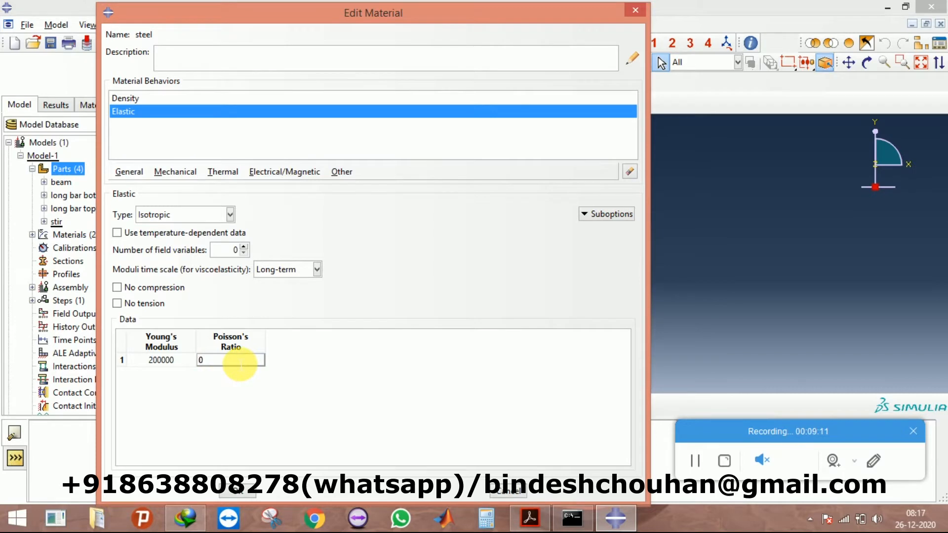
{"action": "left_click", "coordinate": [129, 99]}
{"action": "left_click", "coordinate": [133, 111]}
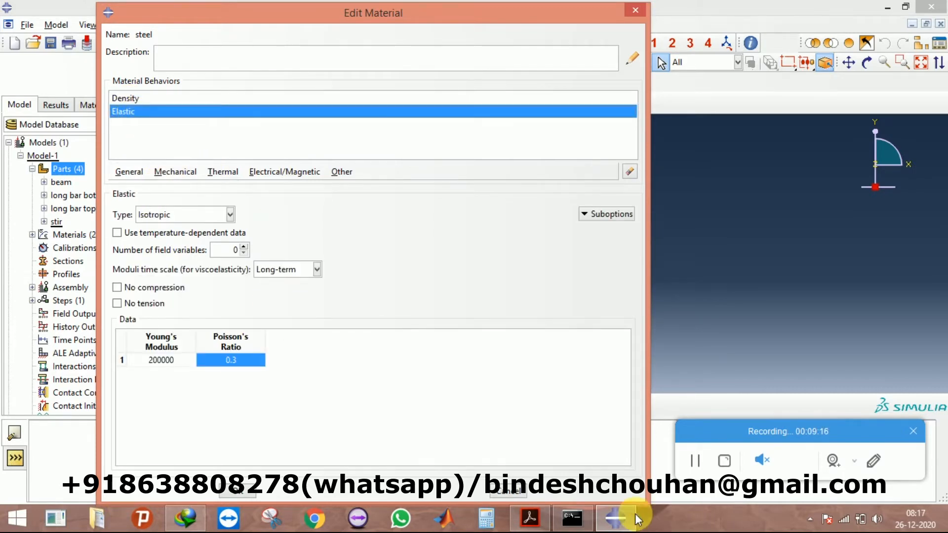
{"action": "key", "text": "alt+Tab"}
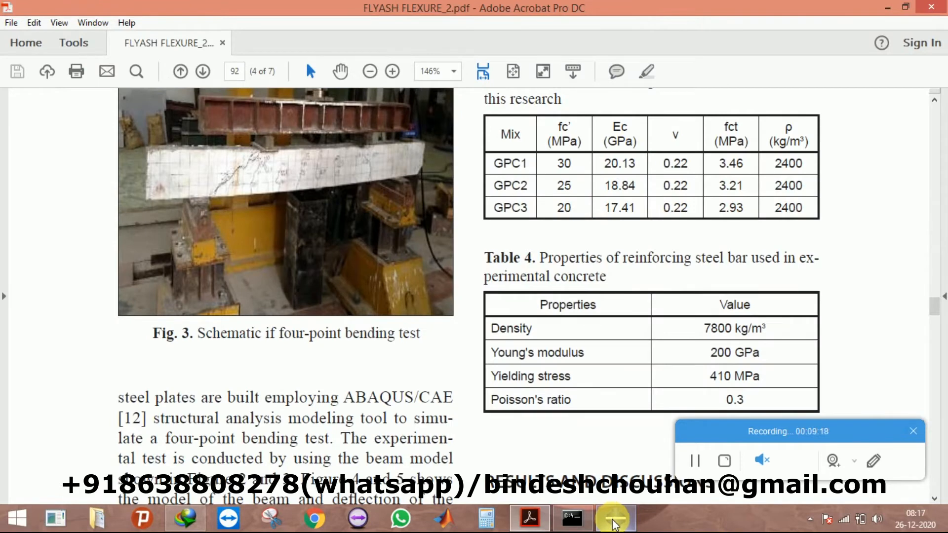
{"action": "left_click", "coordinate": [613, 518]}
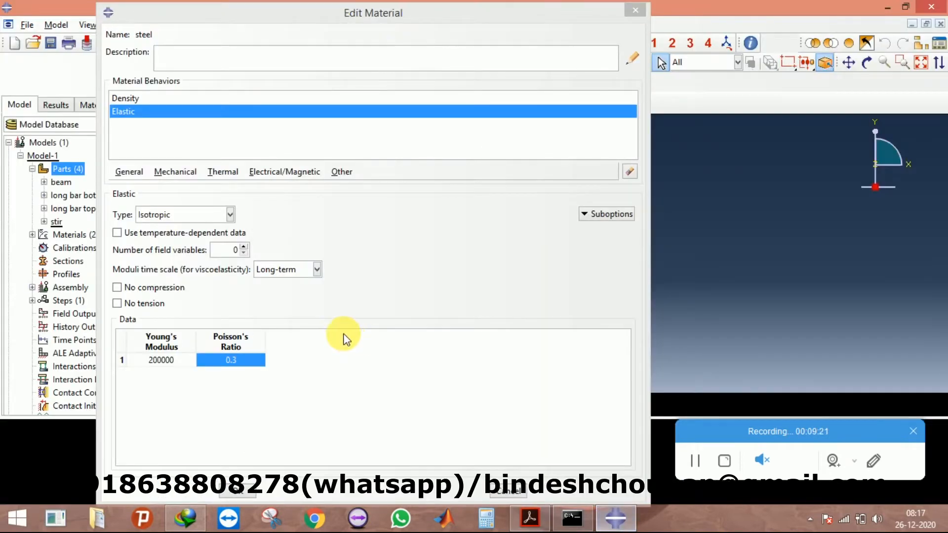
Step: Add plastic behavior to the steel material with yield stress 410 and plastic strain 0, and save the material
{"action": "left_click", "coordinate": [173, 172]}
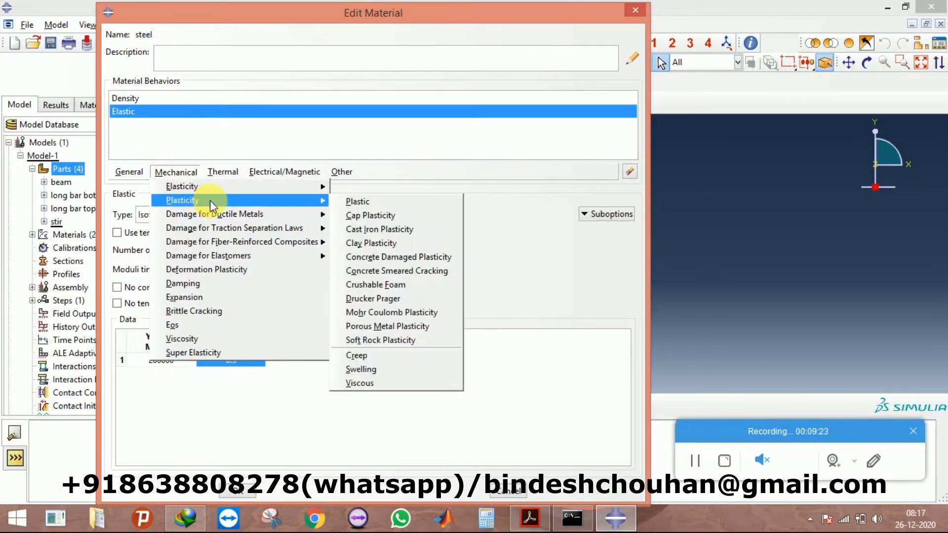
{"action": "mouse_move", "coordinate": [209, 201]}
{"action": "left_click", "coordinate": [365, 203]}
{"action": "left_click", "coordinate": [161, 323]}
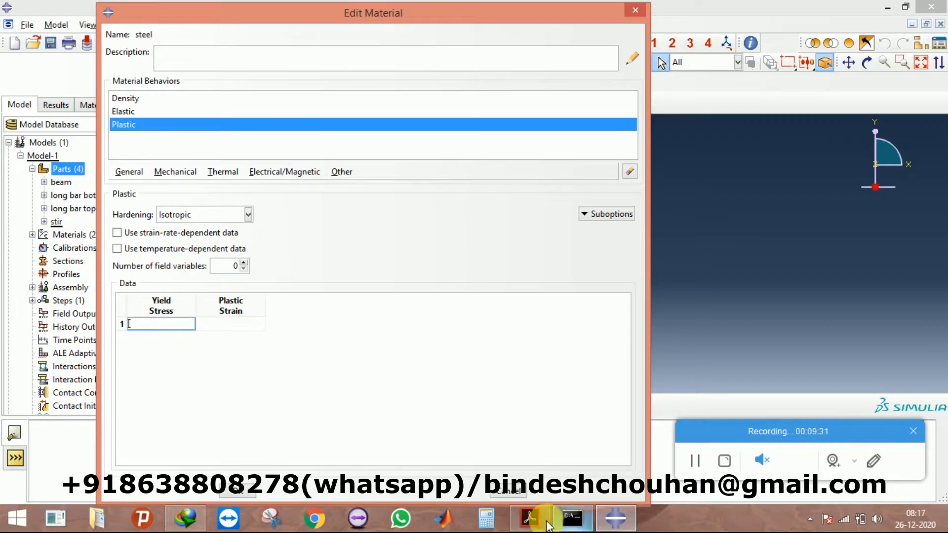
{"action": "key", "text": "alt+Tab"}
{"action": "key", "text": "alt+Tab"}
{"action": "type", "text": "410"}
{"action": "left_click", "coordinate": [232, 323]}
{"action": "type", "text": "0"}
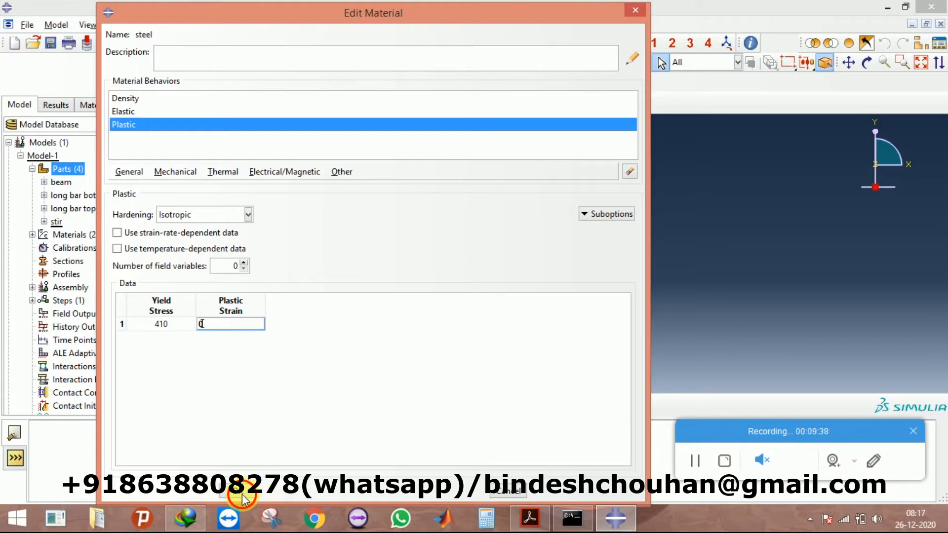
{"action": "left_click", "coordinate": [242, 492]}
{"action": "left_click", "coordinate": [347, 101]}
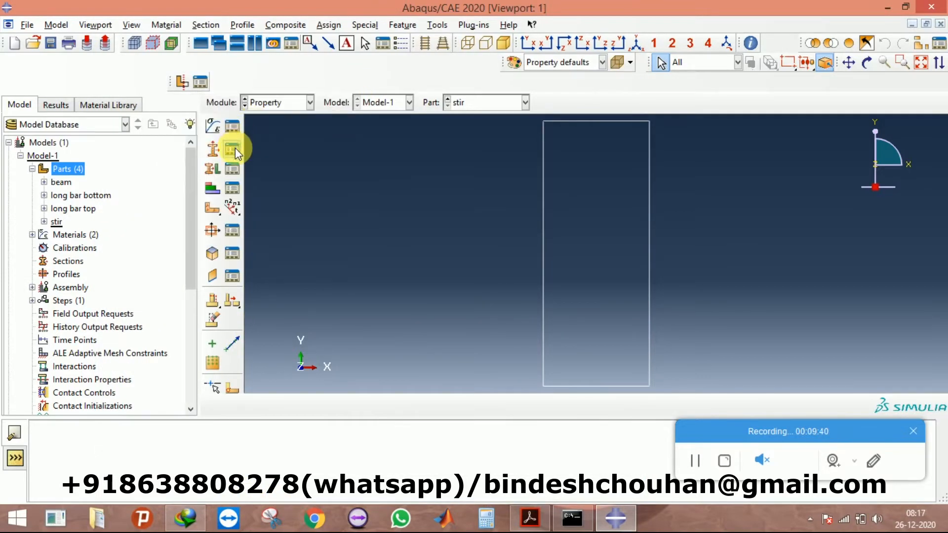
Step: Start a section assignment for the stir part with the whole stirrup as its region
{"action": "left_click", "coordinate": [232, 189]}
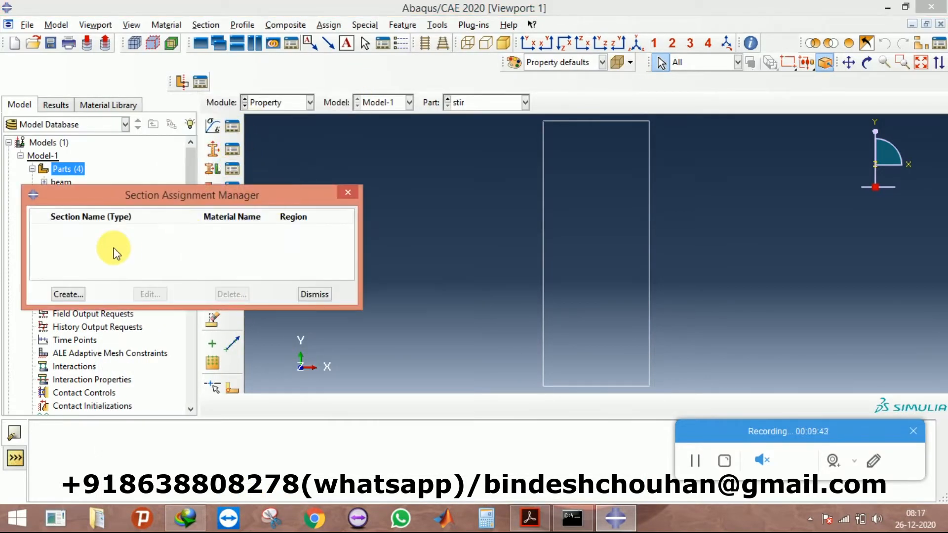
{"action": "left_click", "coordinate": [67, 295]}
{"action": "scroll", "coordinate": [505, 179], "scroll_direction": "up", "scroll_amount": 1}
{"action": "scroll", "coordinate": [506, 179], "scroll_direction": "up", "scroll_amount": 1}
{"action": "left_click", "coordinate": [528, 247]}
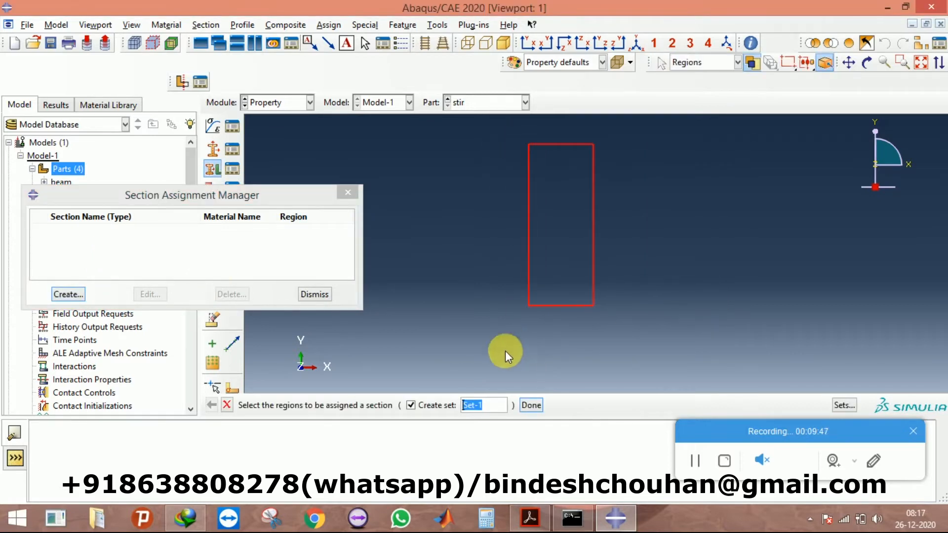
{"action": "left_click", "coordinate": [531, 405]}
Step: Create a truss section named str in steel with cross-sectional area 50.2656 and assign it to the stirrup
{"action": "left_click", "coordinate": [255, 147]}
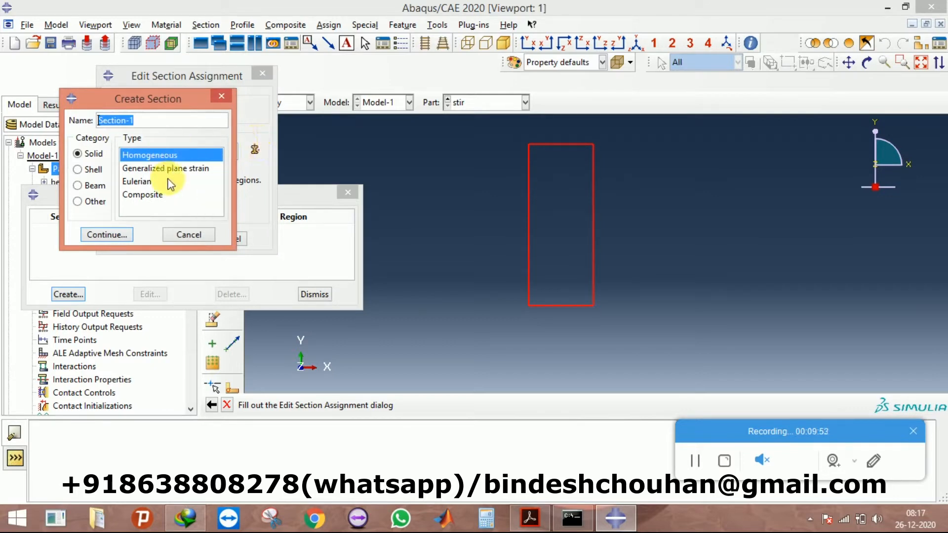
{"action": "type", "text": "str"}
{"action": "left_click", "coordinate": [78, 185]}
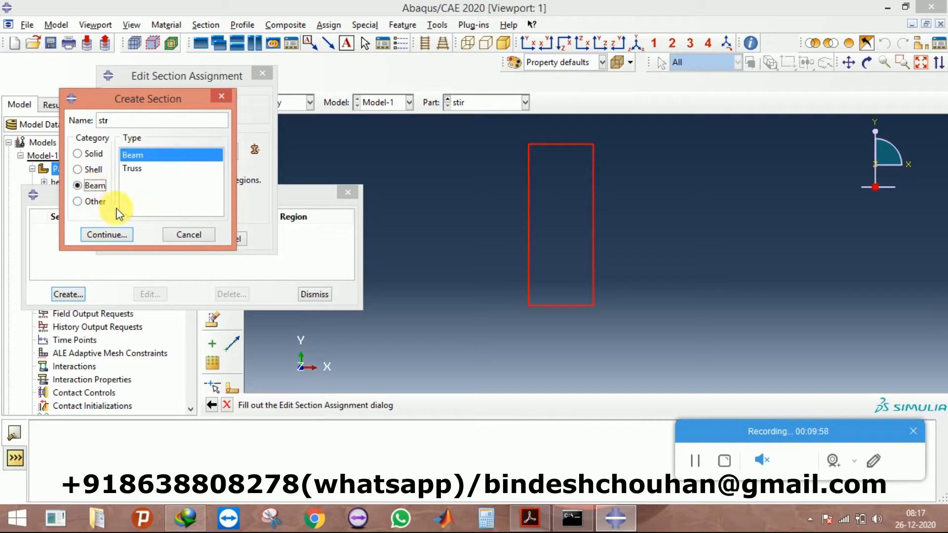
{"action": "left_click", "coordinate": [135, 169]}
{"action": "left_click", "coordinate": [110, 235]}
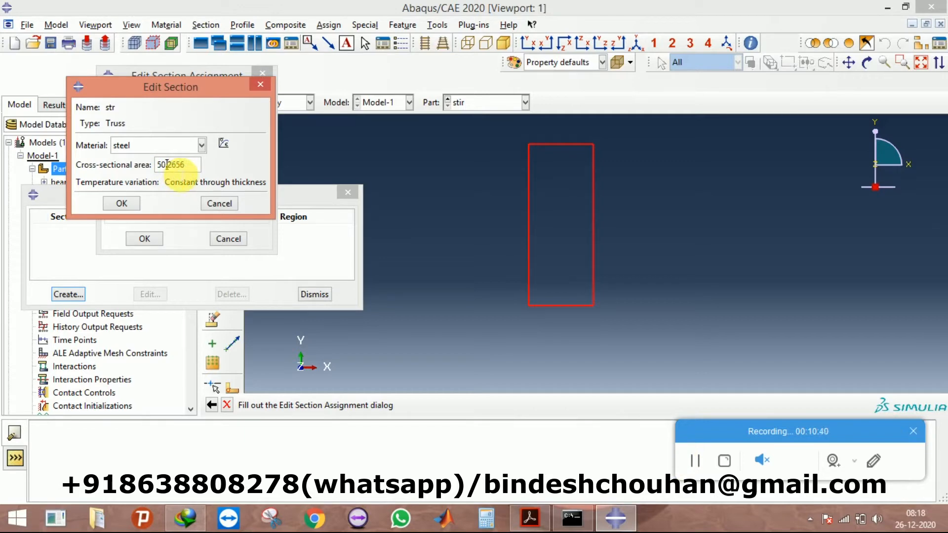
{"action": "left_click", "coordinate": [121, 203]}
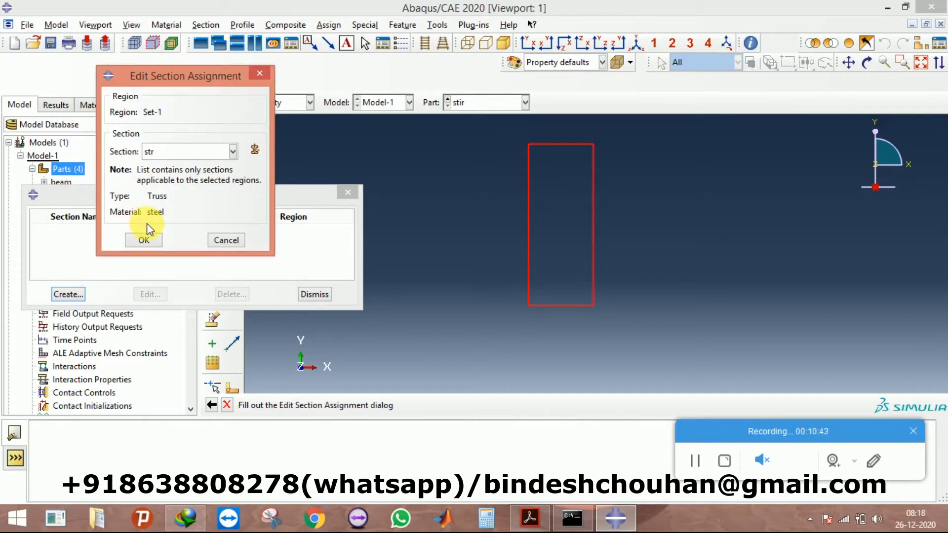
{"action": "left_click", "coordinate": [143, 241]}
Step: Switch to the long bar top part and start a section assignment with the whole bar as its region
{"action": "left_click", "coordinate": [491, 102]}
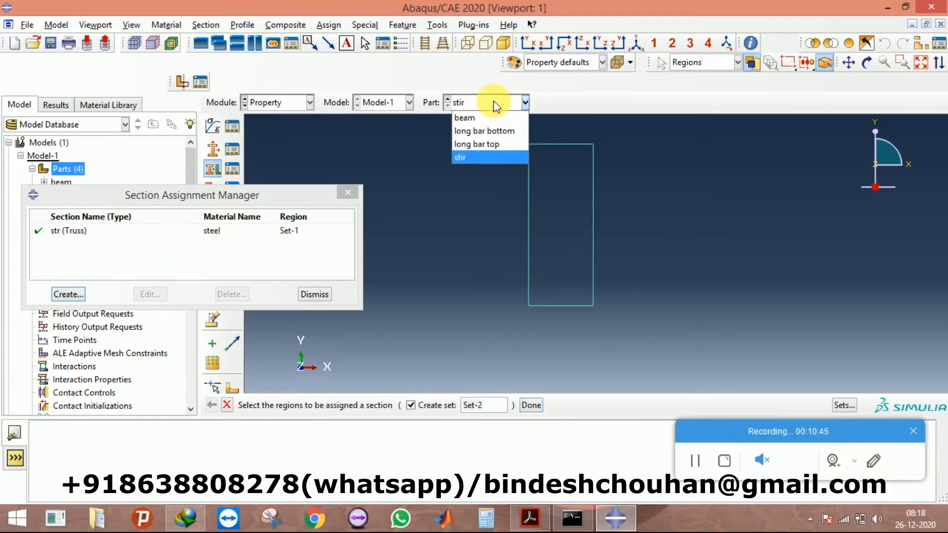
{"action": "left_click", "coordinate": [489, 144]}
{"action": "left_click", "coordinate": [69, 295]}
{"action": "left_click", "coordinate": [555, 247]}
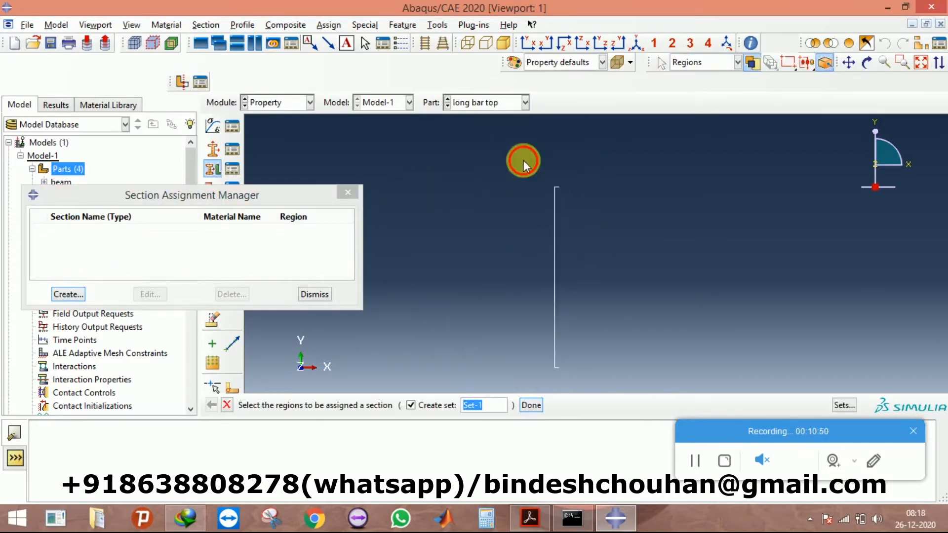
{"action": "left_click", "coordinate": [530, 404]}
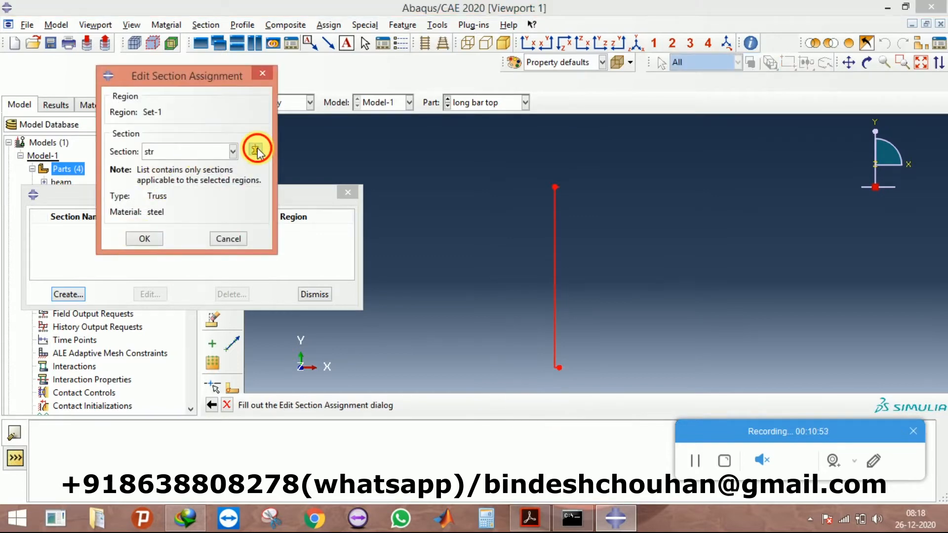
Step: Create a truss section named top long in steel with cross-sectional area 50.26
{"action": "left_click", "coordinate": [254, 148]}
{"action": "type", "text": "top long"}
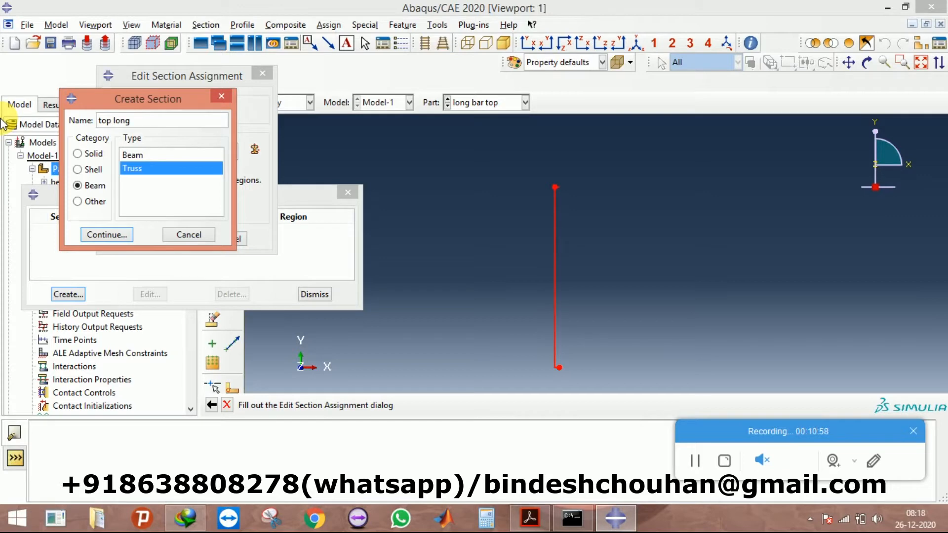
{"action": "left_click", "coordinate": [110, 233]}
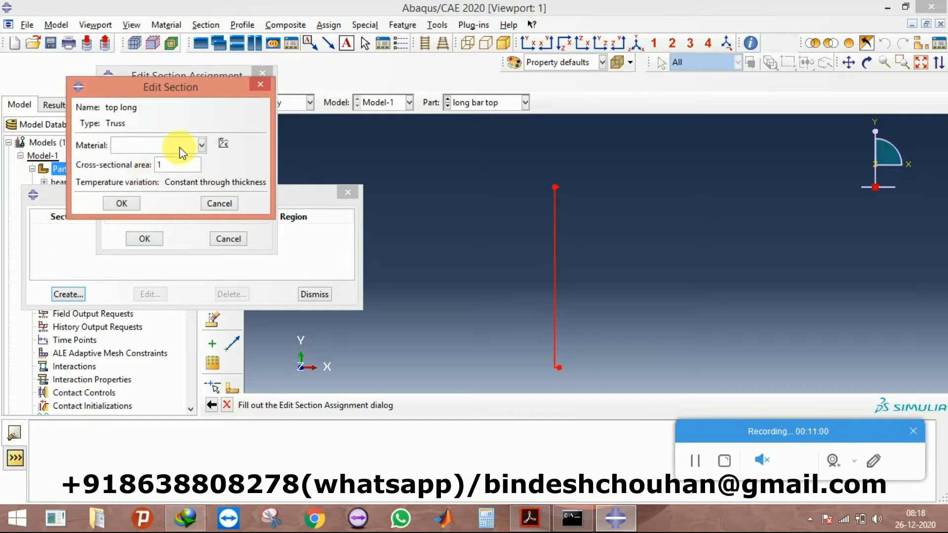
{"action": "left_click", "coordinate": [181, 153]}
{"action": "left_click", "coordinate": [146, 174]}
{"action": "double_click", "coordinate": [163, 165]}
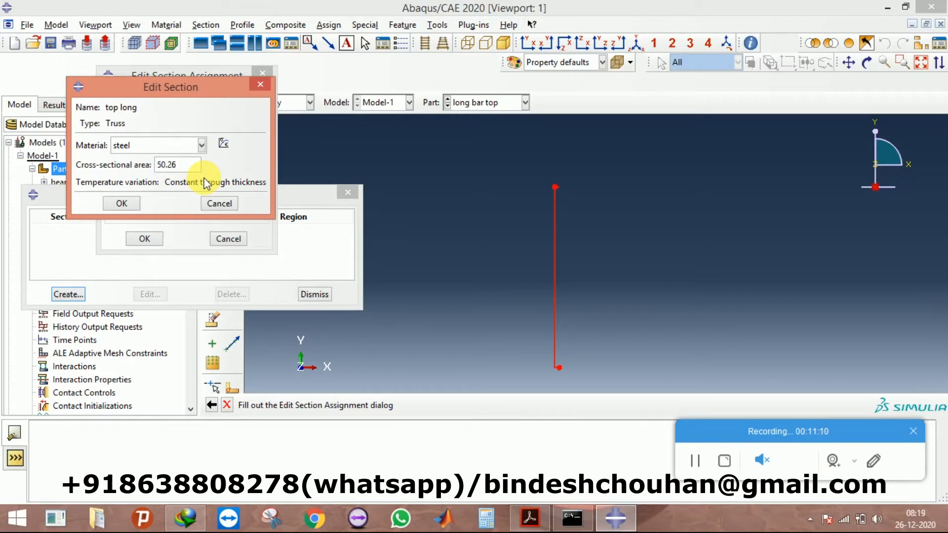
{"action": "left_click", "coordinate": [123, 203]}
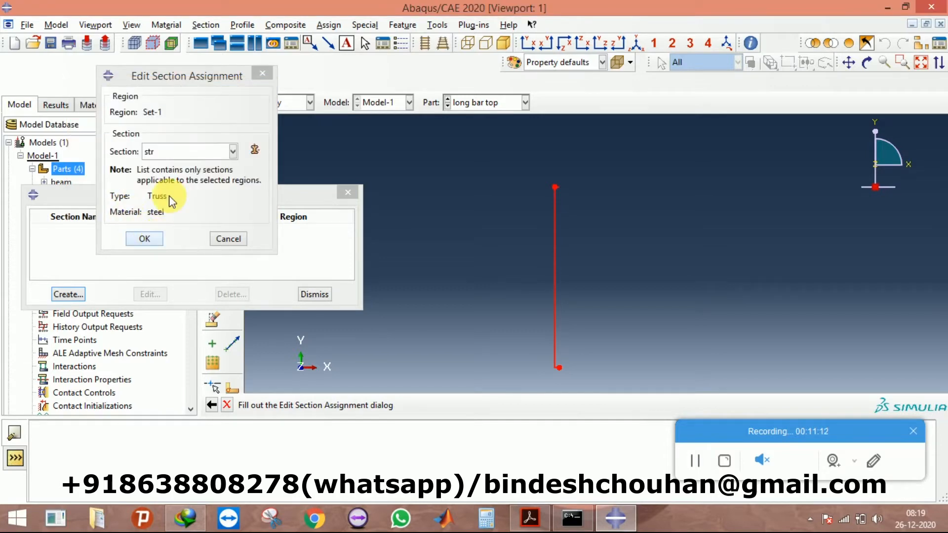
Step: Assign the top long section to the long bar top part
{"action": "left_click", "coordinate": [174, 152]}
{"action": "left_click", "coordinate": [165, 181]}
{"action": "left_click", "coordinate": [144, 241]}
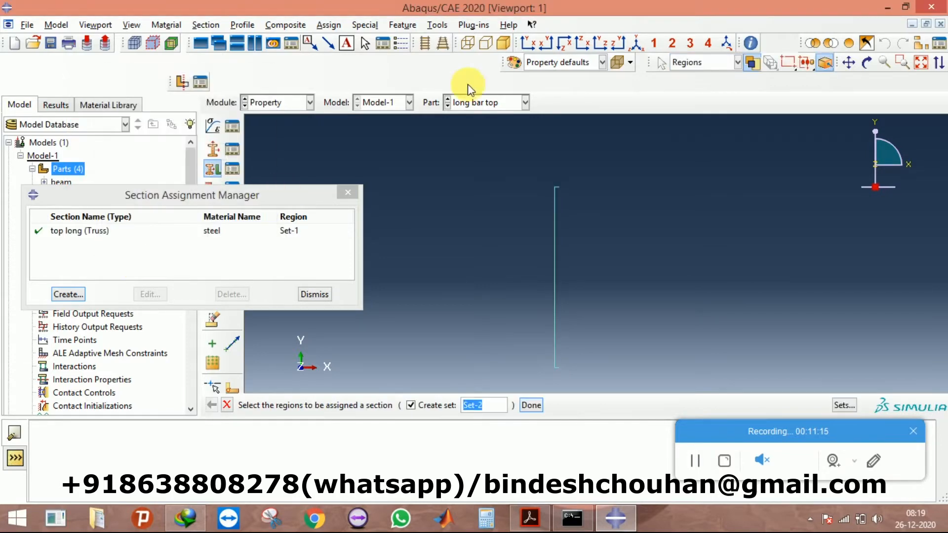
Step: Switch to the long bar bottom part and start a section assignment with the whole bar as its region
{"action": "left_click", "coordinate": [481, 102]}
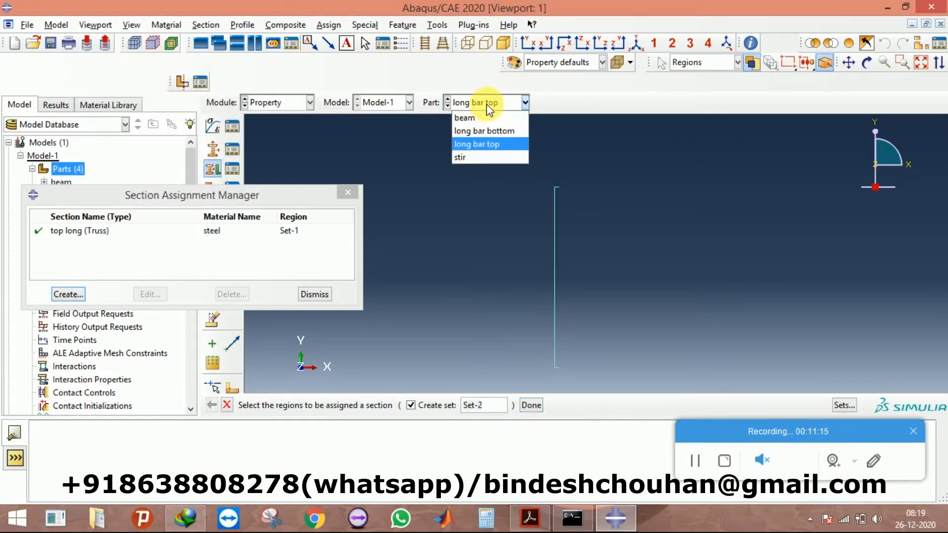
{"action": "left_click", "coordinate": [483, 131]}
{"action": "left_click", "coordinate": [68, 294]}
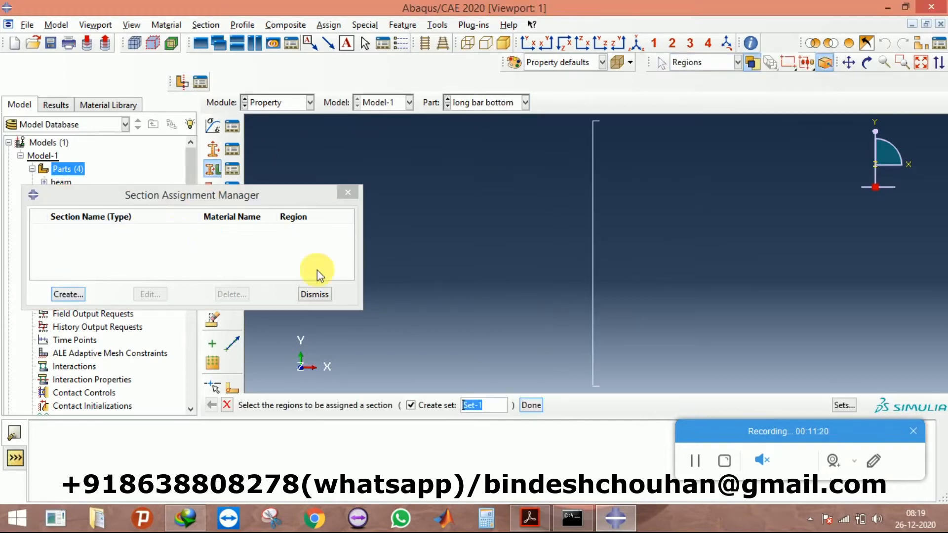
{"action": "left_click_drag", "start_coordinate": [516, 125], "coordinate": [672, 355]}
{"action": "left_click", "coordinate": [531, 405]}
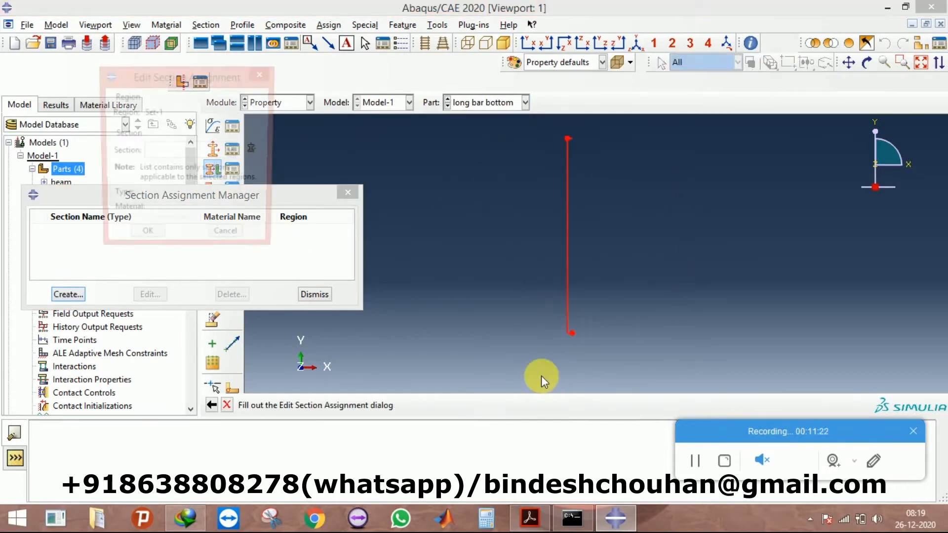
Step: Create a truss section named bot long in steel with cross-sectional area 78.54
{"action": "left_click", "coordinate": [255, 149]}
{"action": "left_click", "coordinate": [131, 168]}
{"action": "type", "text": "bot"}
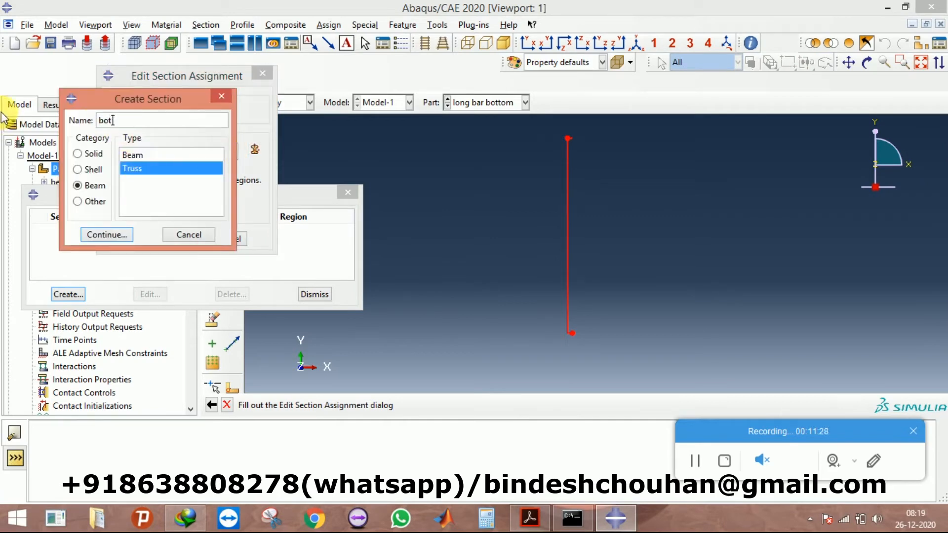
{"action": "type", "text": " long"}
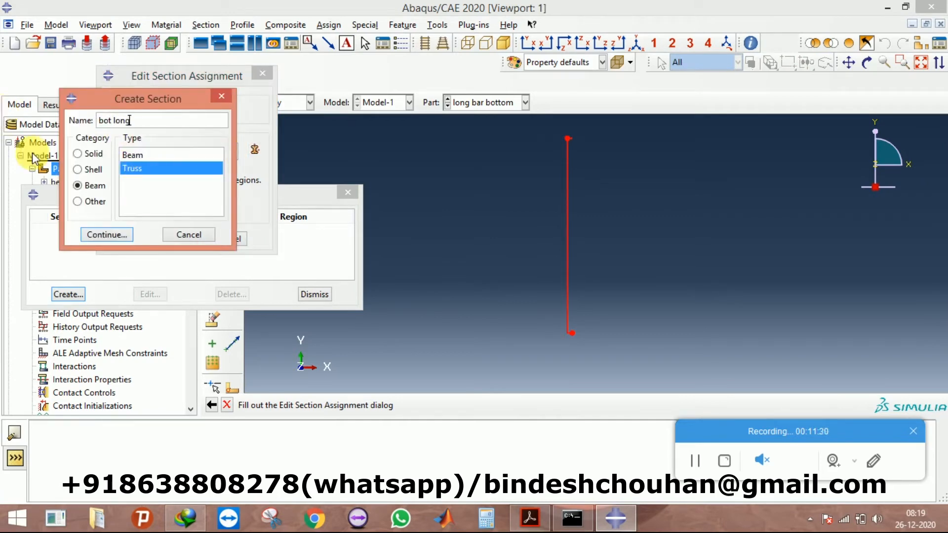
{"action": "left_click", "coordinate": [110, 236]}
{"action": "left_click", "coordinate": [164, 143]}
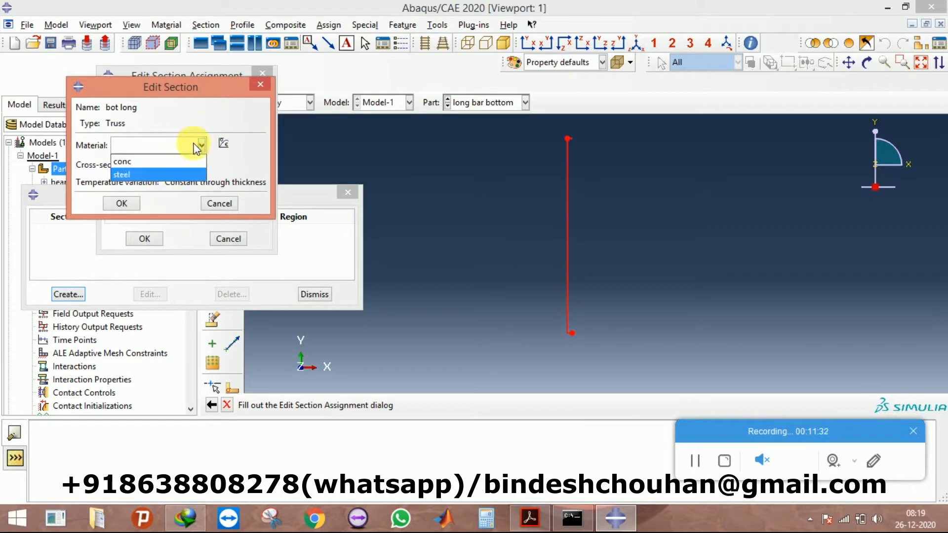
{"action": "left_click", "coordinate": [144, 167]}
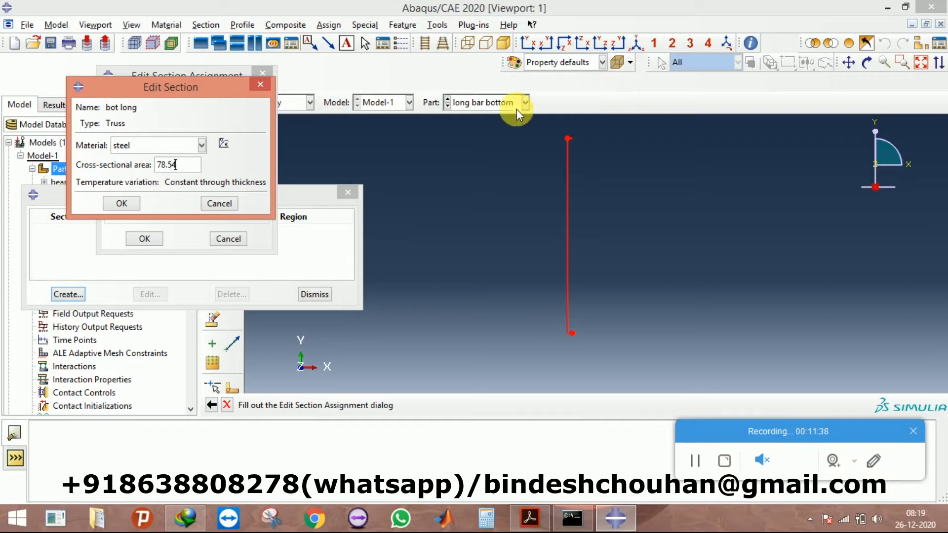
{"action": "left_click", "coordinate": [136, 199]}
Step: Assign the bot long section to the long bar bottom part
{"action": "left_click", "coordinate": [200, 157]}
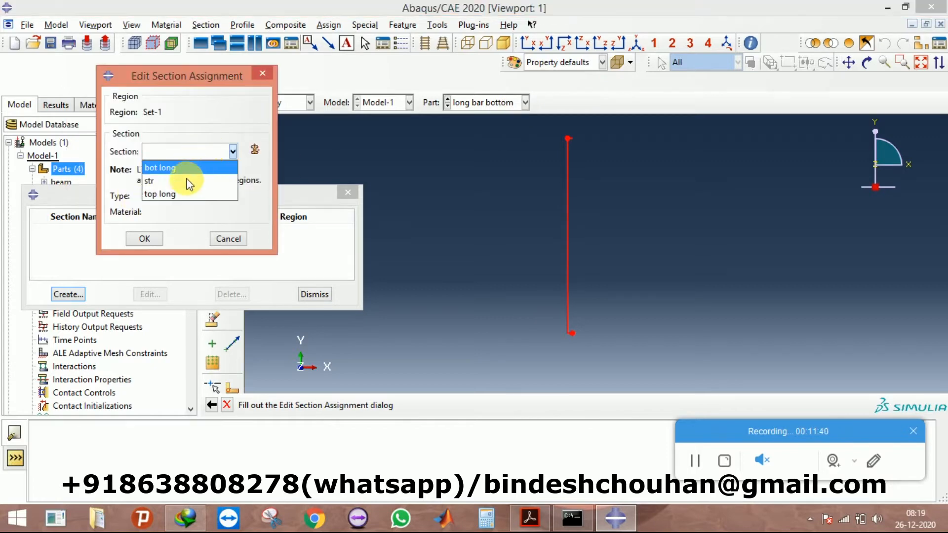
{"action": "left_click", "coordinate": [187, 168]}
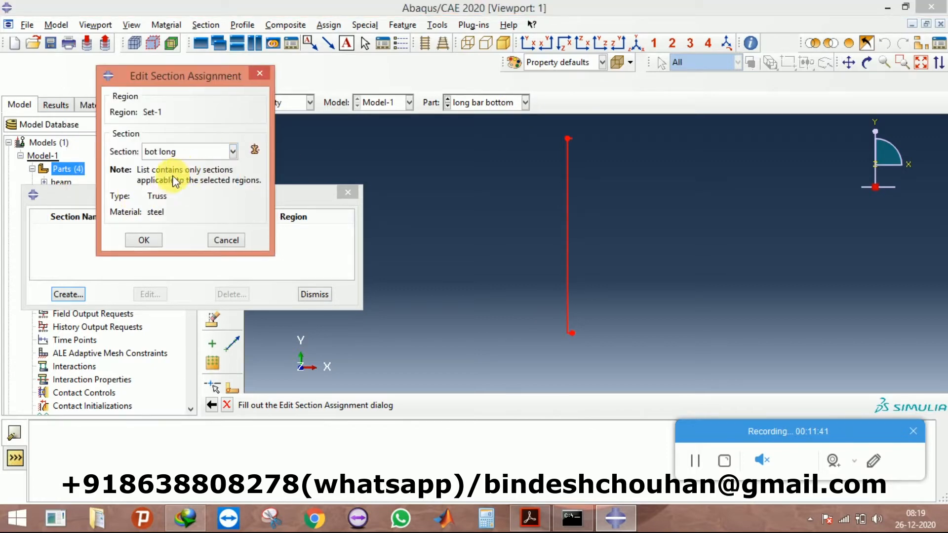
{"action": "left_click", "coordinate": [144, 240]}
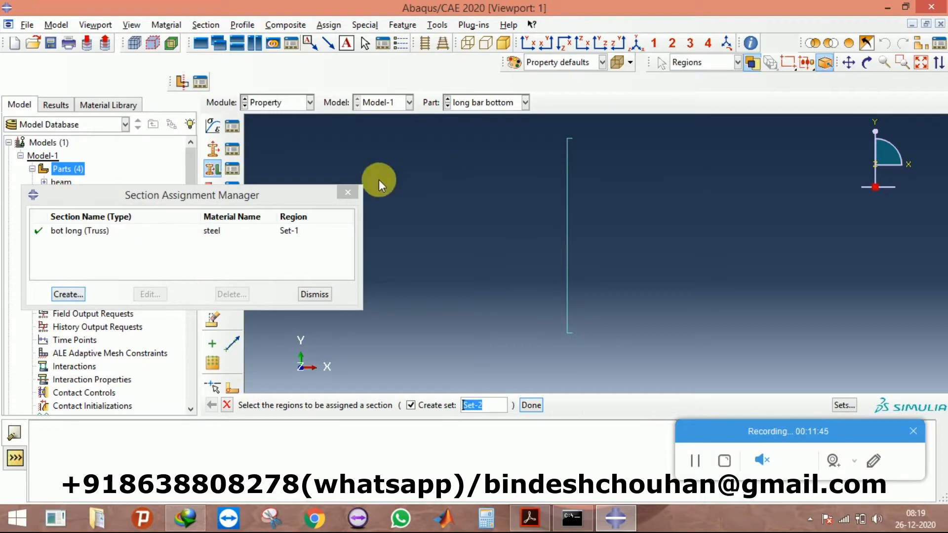
Step: Switch to the beam part and start a section assignment with the whole solid as its region
{"action": "left_click", "coordinate": [474, 104]}
{"action": "left_click", "coordinate": [485, 120]}
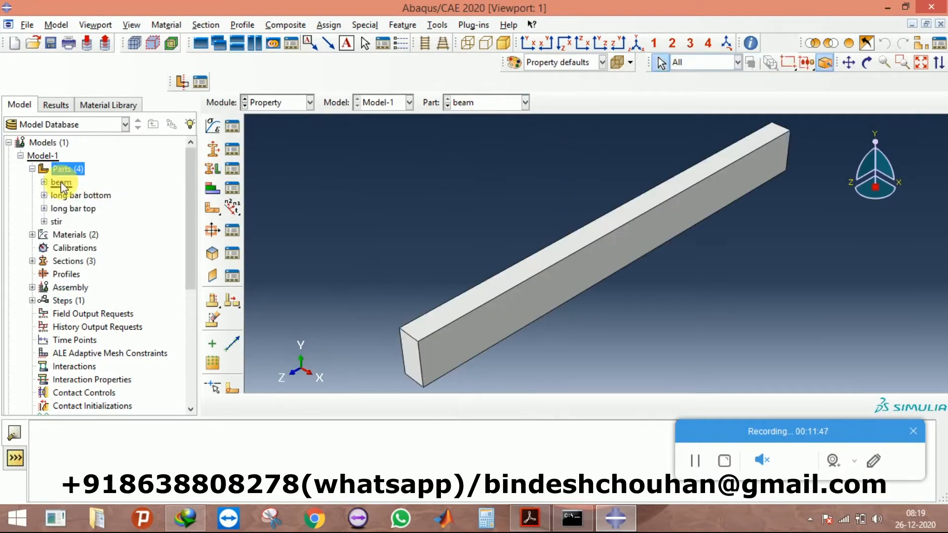
{"action": "left_click", "coordinate": [207, 171]}
{"action": "scroll", "coordinate": [441, 209], "scroll_direction": "down", "scroll_amount": 3}
{"action": "left_click", "coordinate": [433, 279]}
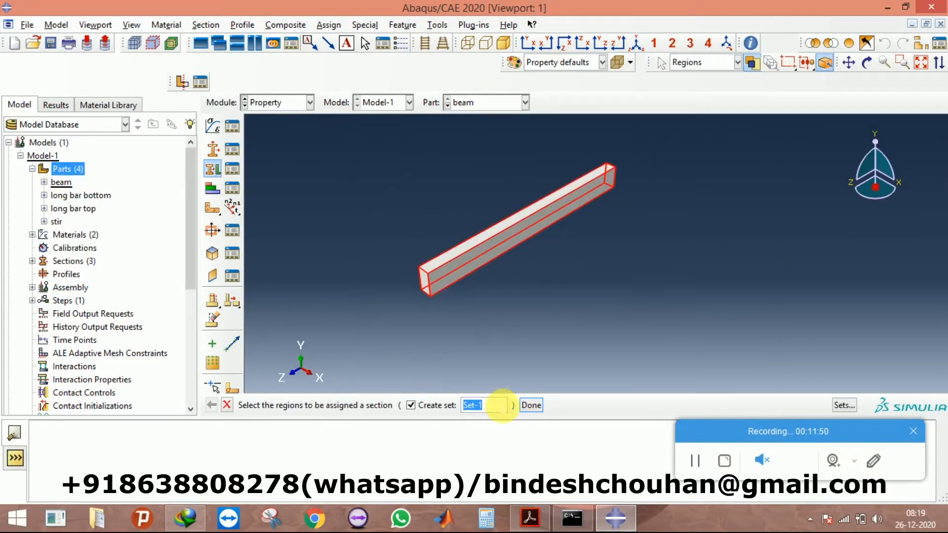
{"action": "left_click", "coordinate": [532, 402]}
Step: Create a homogeneous solid section named conc with the conc material and assign it to the beam
{"action": "left_click", "coordinate": [255, 149]}
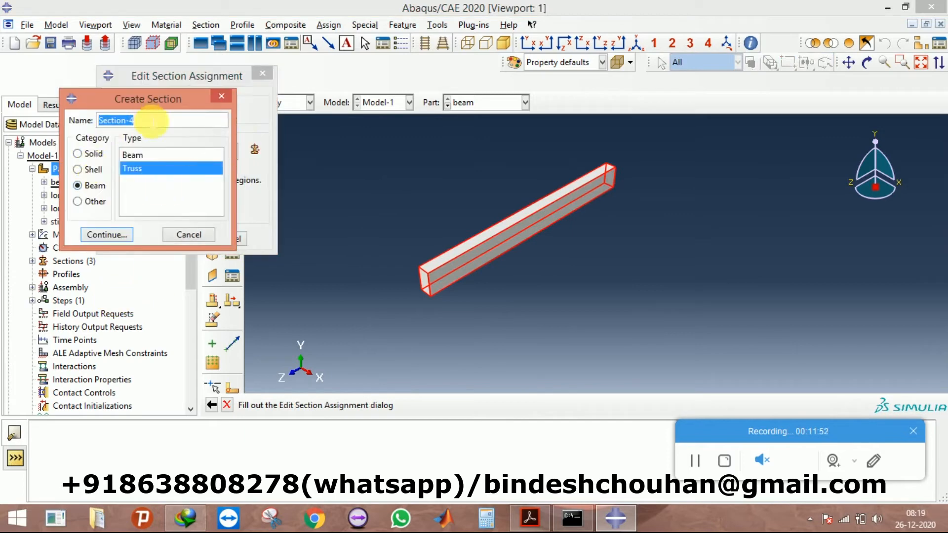
{"action": "type", "text": "conc"}
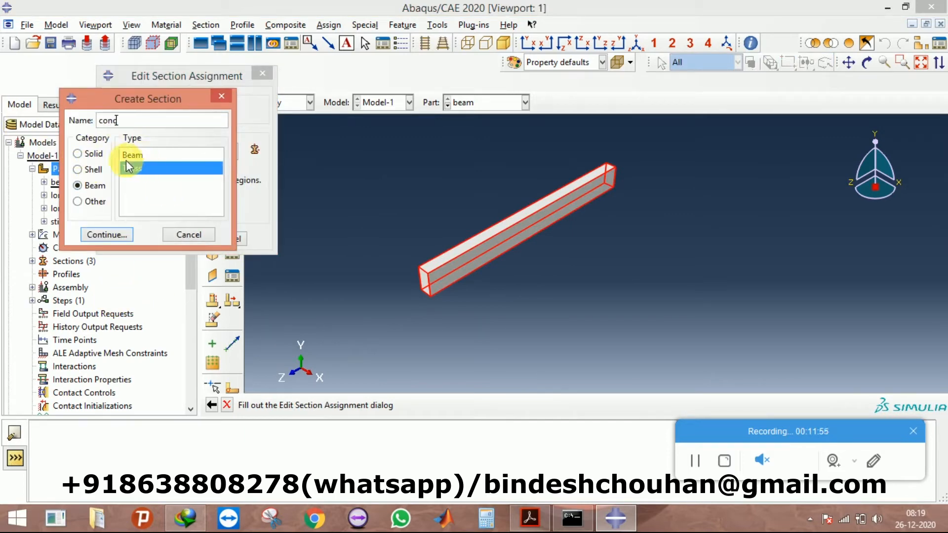
{"action": "left_click", "coordinate": [77, 154]}
{"action": "left_click", "coordinate": [107, 234]}
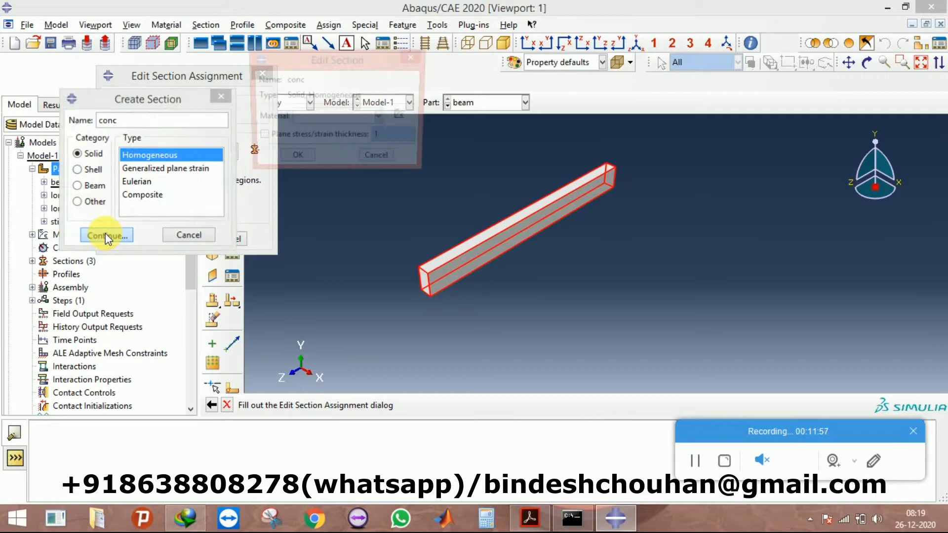
{"action": "left_click", "coordinate": [374, 118]}
{"action": "left_click", "coordinate": [309, 145]}
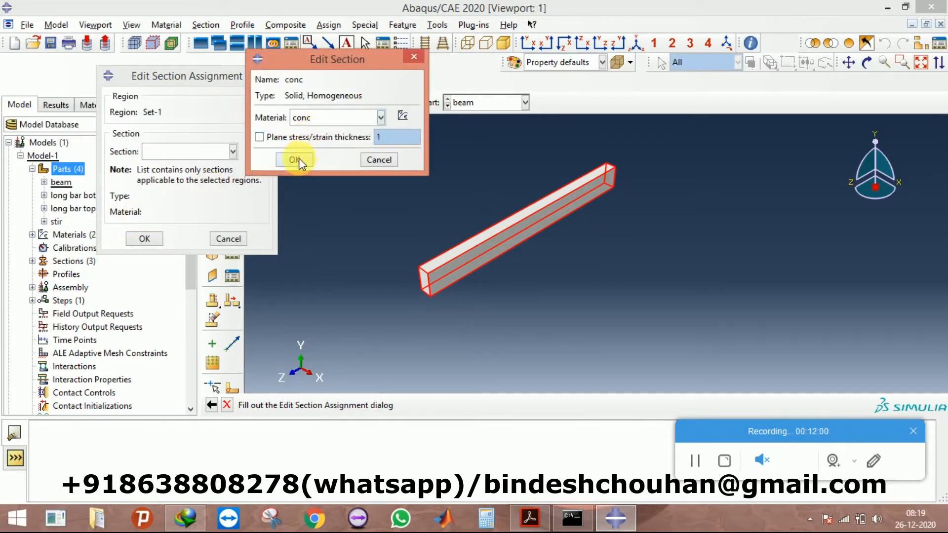
{"action": "left_click", "coordinate": [298, 159]}
{"action": "left_click", "coordinate": [148, 240]}
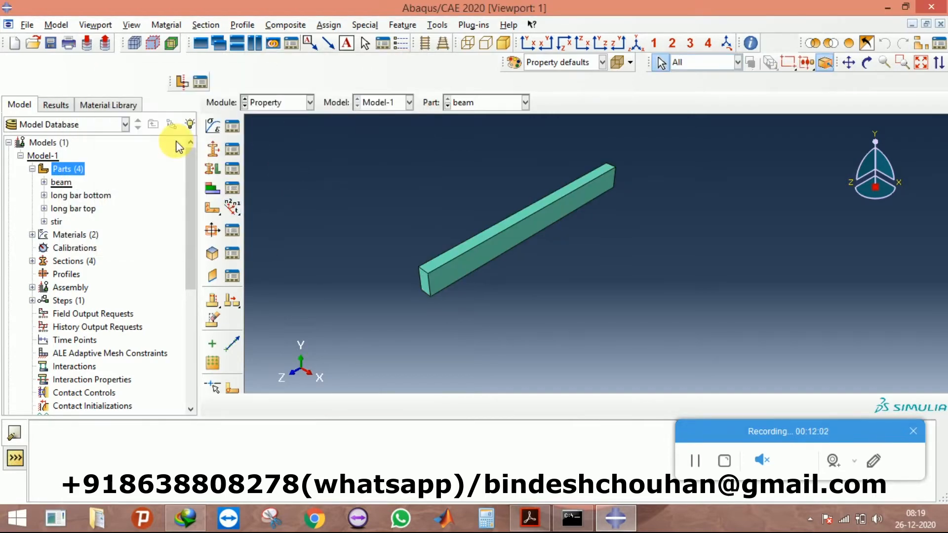
Step: Save the model database as flyash in the temp folder
{"action": "left_click", "coordinate": [50, 43]}
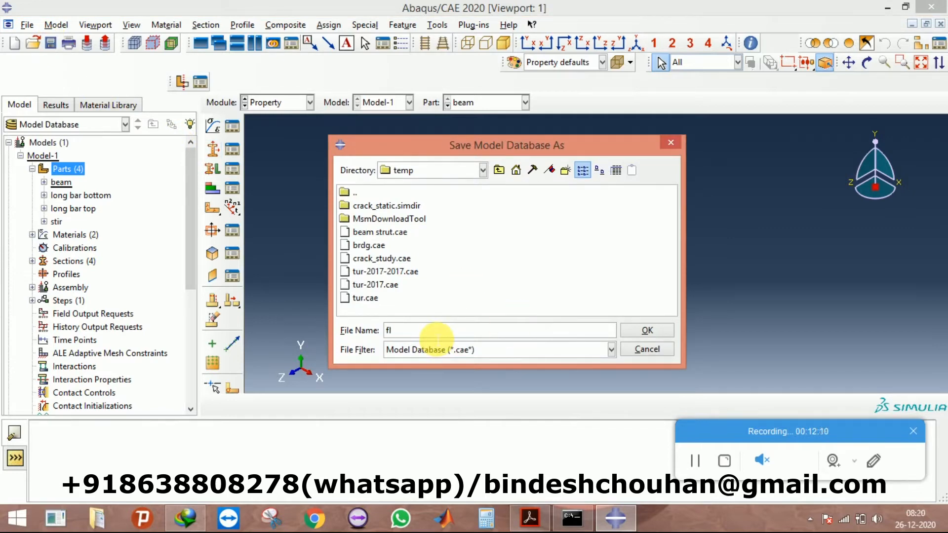
{"action": "type", "text": "flyash"}
{"action": "left_click", "coordinate": [643, 330]}
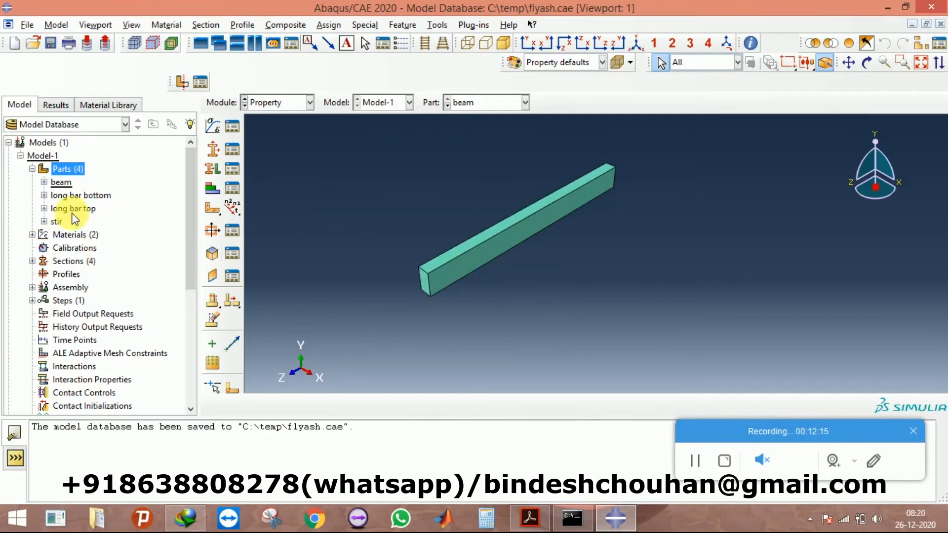
Step: Switch to the Assembly module and start creating part instances
{"action": "scroll", "coordinate": [183, 191], "scroll_direction": "down", "scroll_amount": 2}
{"action": "left_click", "coordinate": [287, 105]}
{"action": "left_click", "coordinate": [288, 105]}
{"action": "left_click", "coordinate": [289, 105]}
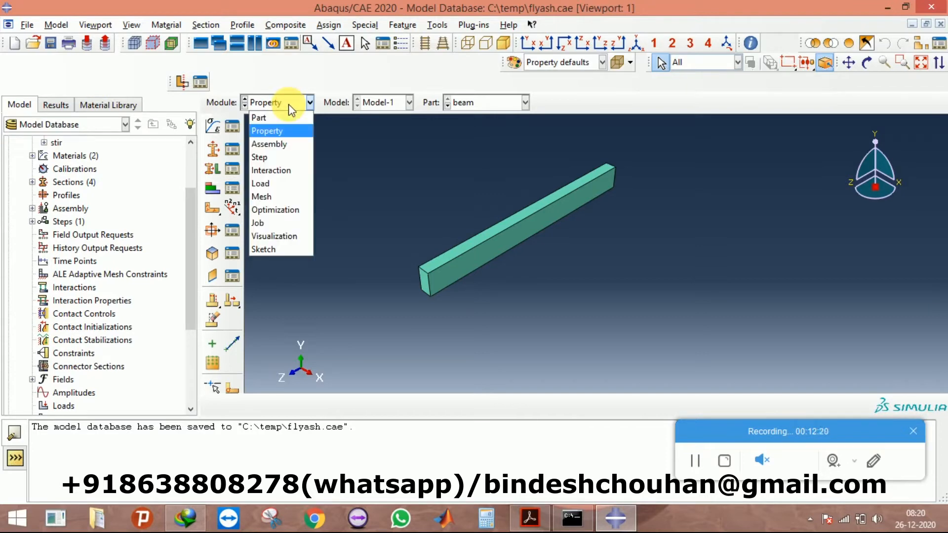
{"action": "left_click", "coordinate": [279, 148]}
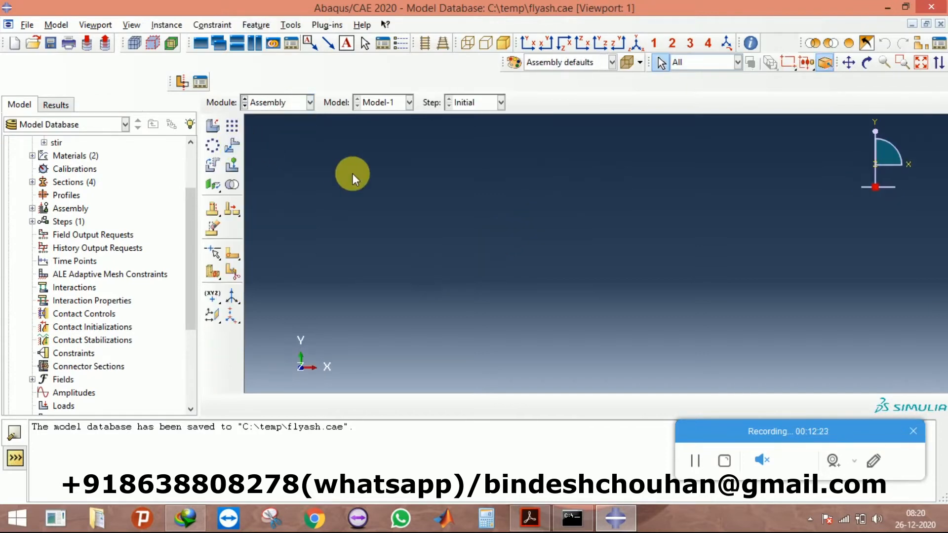
{"action": "left_click", "coordinate": [217, 127]}
Step: Preview the beam, long bar and stirrup parts available for instancing
{"action": "left_click_drag", "start_coordinate": [255, 123], "coordinate": [246, 178]}
{"action": "left_click", "coordinate": [235, 139]}
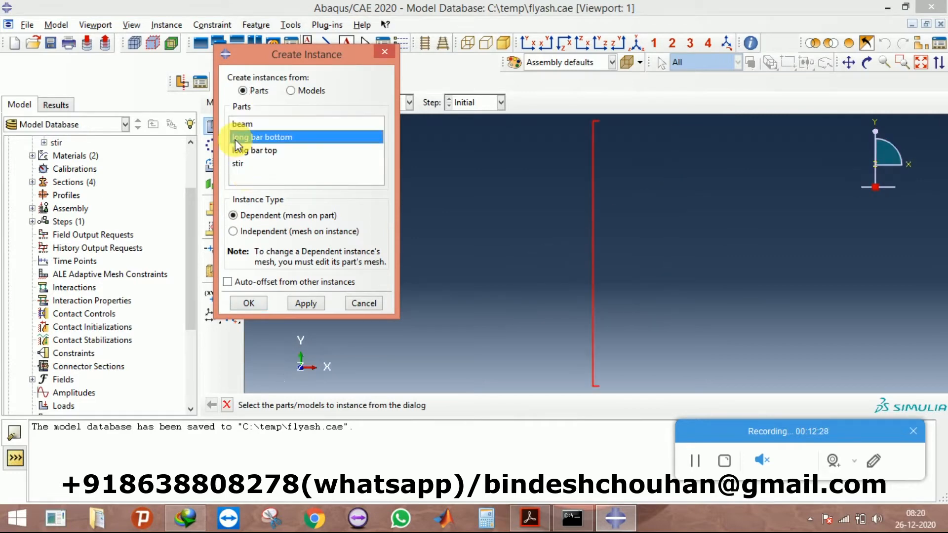
{"action": "left_click", "coordinate": [245, 163]}
{"action": "left_click", "coordinate": [238, 138]}
{"action": "left_click", "coordinate": [236, 162]}
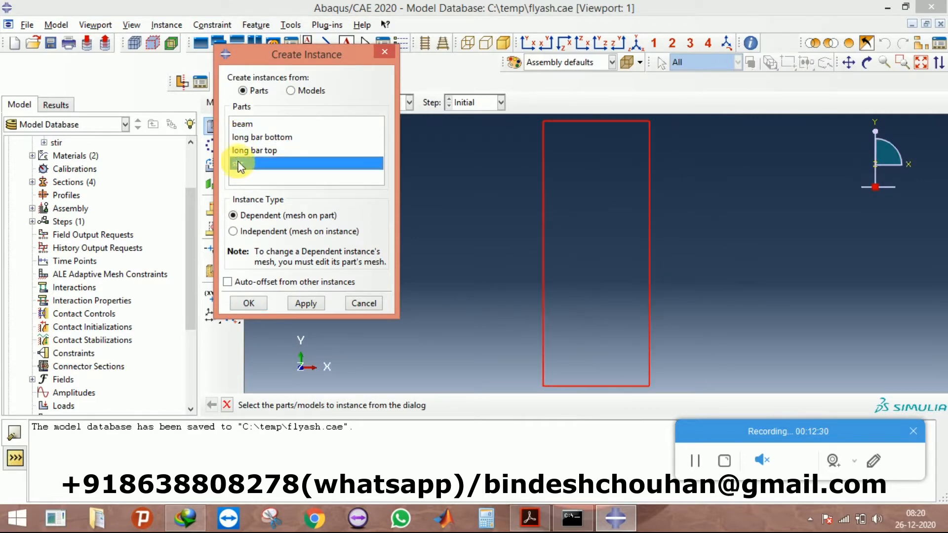
{"action": "left_click", "coordinate": [241, 138]}
{"action": "left_click", "coordinate": [240, 151]}
{"action": "left_click", "coordinate": [242, 126]}
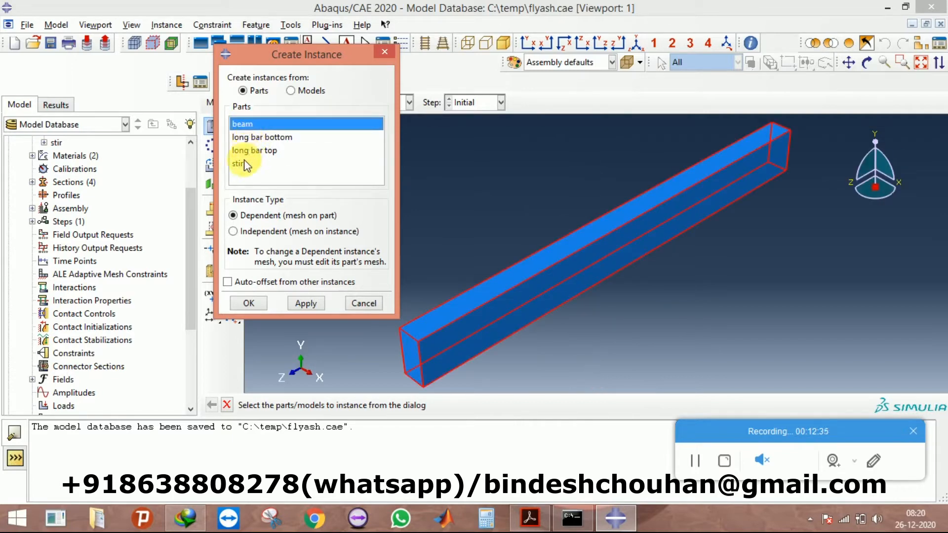
{"action": "left_click", "coordinate": [238, 166], "text": "ctrl"}
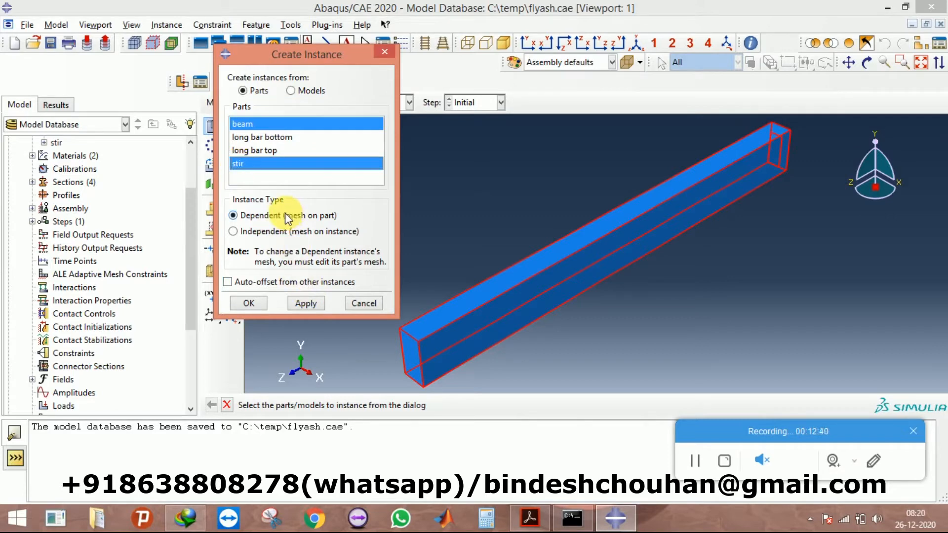
Step: Create independent instances of the beam, long bar bottom and stir parts, leaving out long bar top
{"action": "left_click_drag", "start_coordinate": [244, 126], "coordinate": [245, 187]}
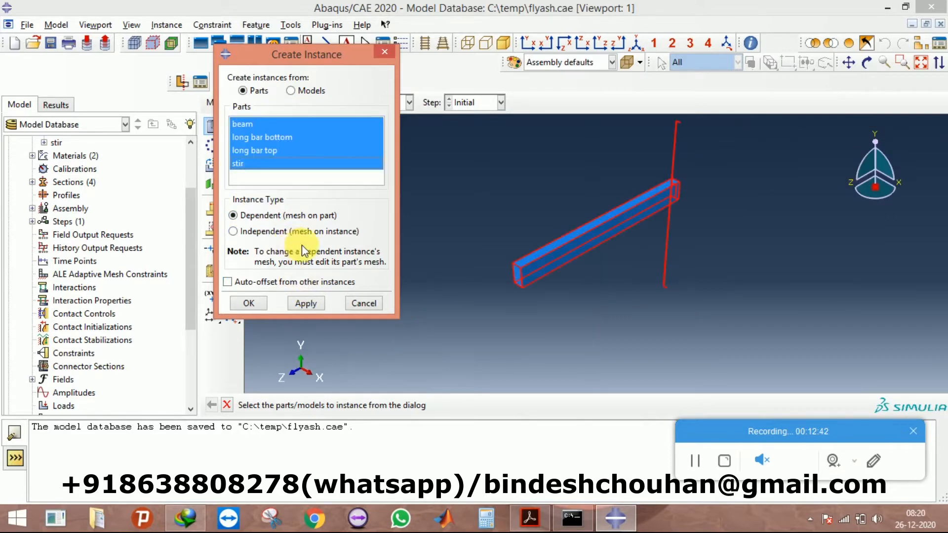
{"action": "left_click", "coordinate": [258, 232]}
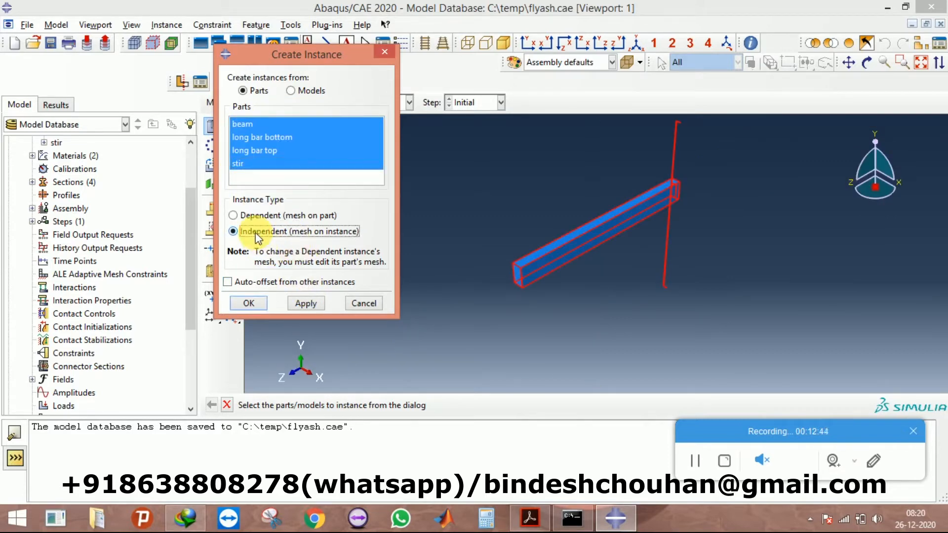
{"action": "left_click", "coordinate": [252, 151], "text": "ctrl"}
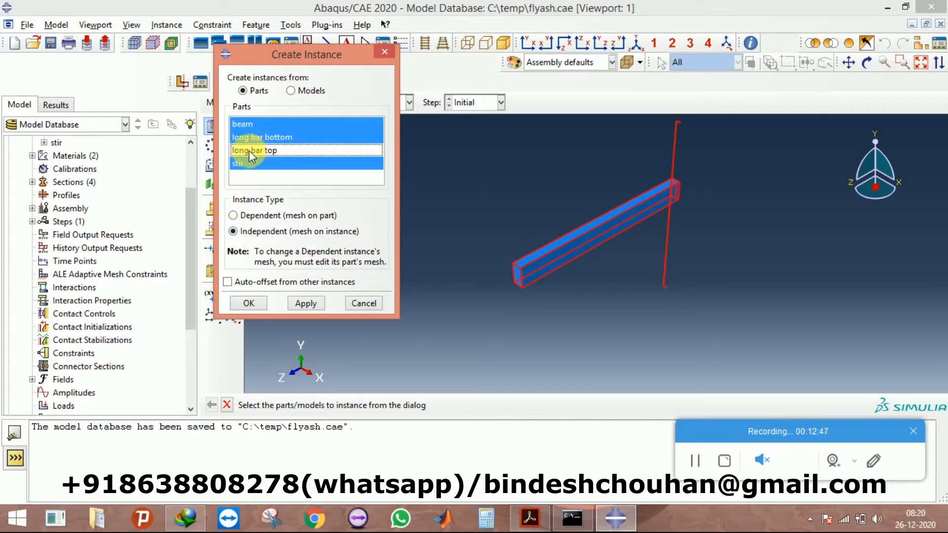
{"action": "left_click", "coordinate": [249, 303]}
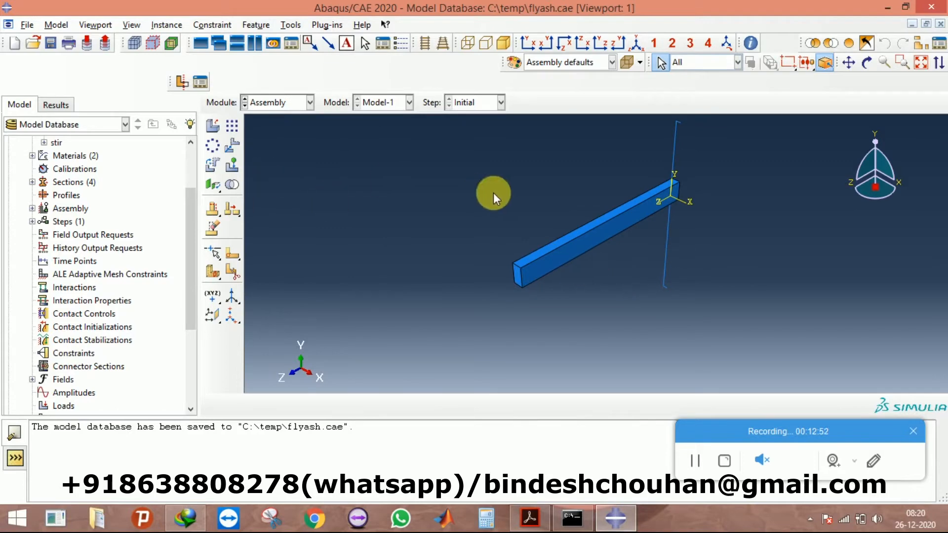
Step: Hide the beam instance through the assembly display options, keeping the bottom bar and stirrup instances visible
{"action": "scroll", "coordinate": [493, 192], "scroll_direction": "up", "scroll_amount": 1}
{"action": "scroll", "coordinate": [436, 213], "scroll_direction": "down", "scroll_amount": 1}
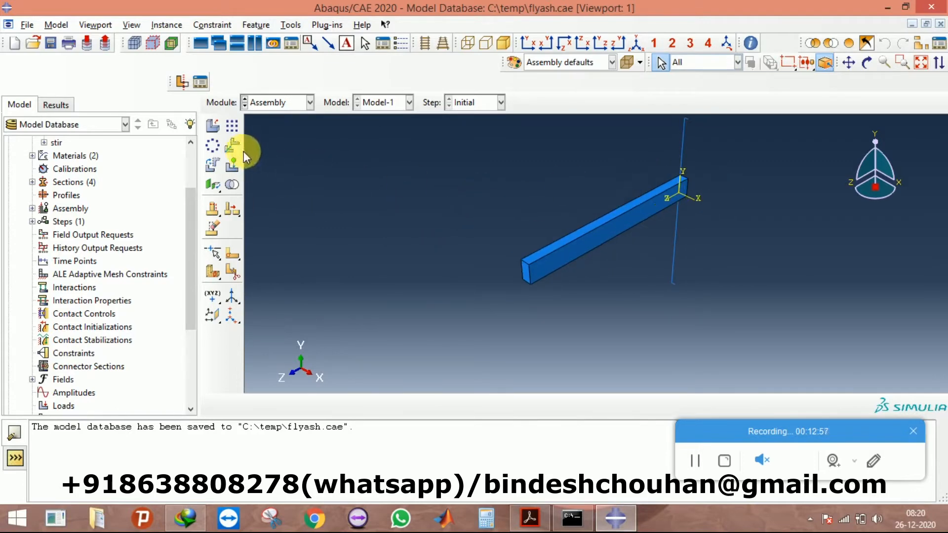
{"action": "scroll", "coordinate": [662, 182], "scroll_direction": "down", "scroll_amount": 2}
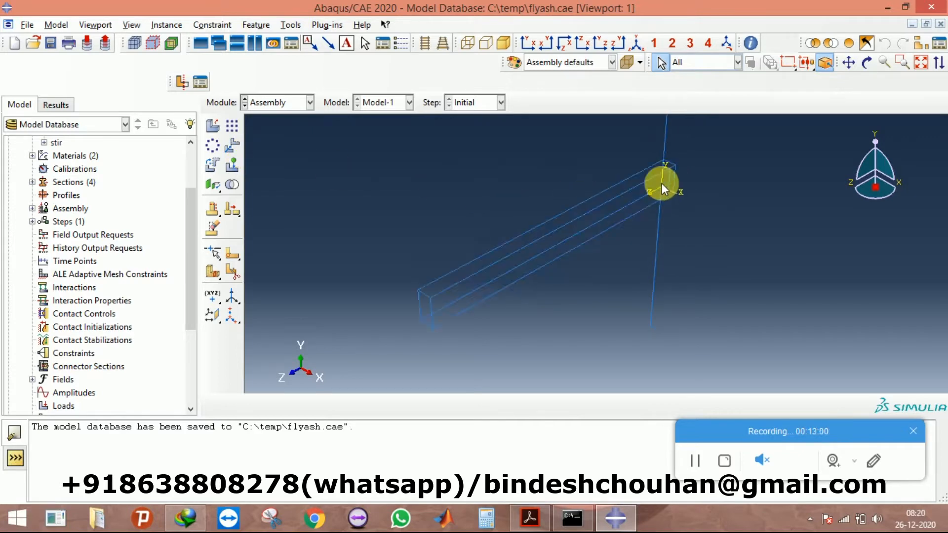
{"action": "left_click", "coordinate": [132, 24]}
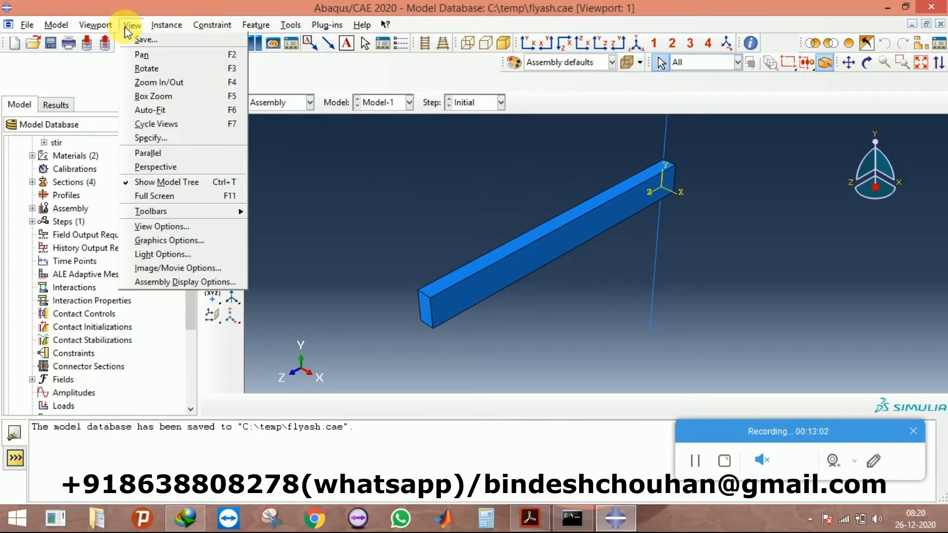
{"action": "left_click", "coordinate": [188, 282]}
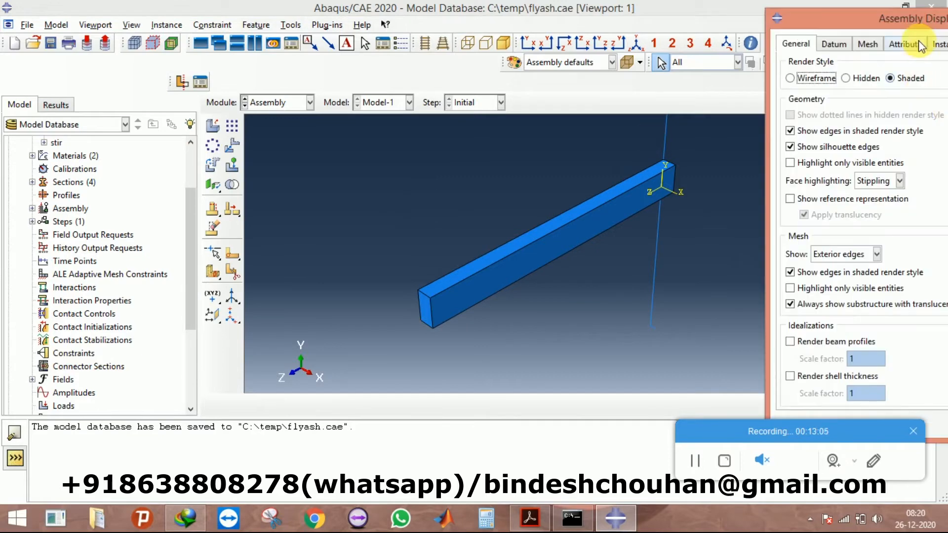
{"action": "left_click_drag", "start_coordinate": [881, 20], "coordinate": [210, 43]}
{"action": "left_click", "coordinate": [901, 28]}
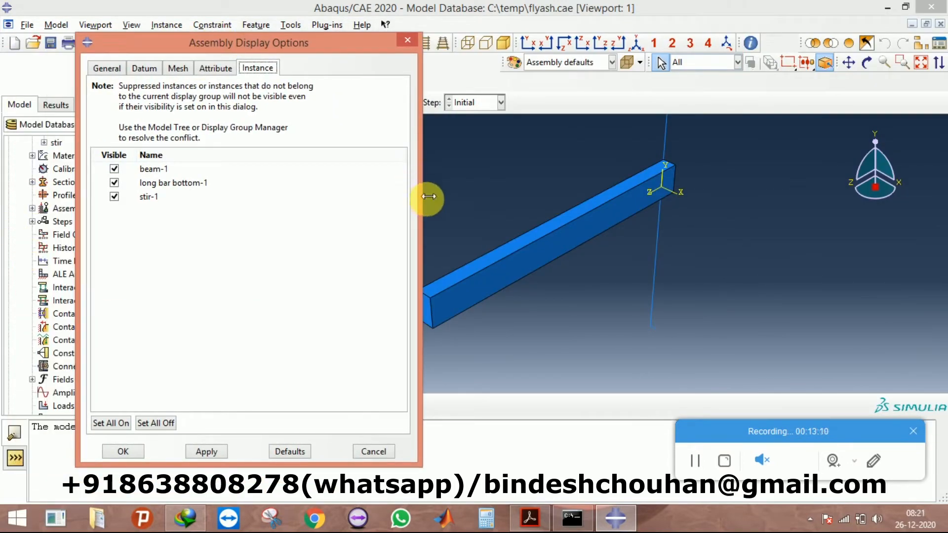
{"action": "left_click_drag", "start_coordinate": [239, 44], "coordinate": [216, 34]}
{"action": "left_click", "coordinate": [91, 160]}
{"action": "left_click", "coordinate": [184, 441]}
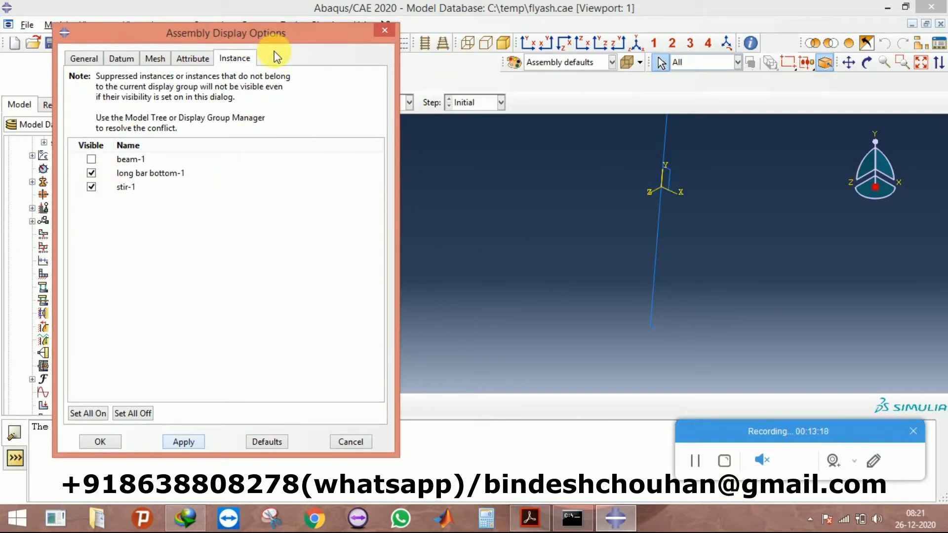
Step: Rotate the long bar bottom instance 90 degrees about the vector from the origin to 5,0,0 so it lies along Z
{"action": "left_click_drag", "start_coordinate": [268, 37], "coordinate": [772, 87]}
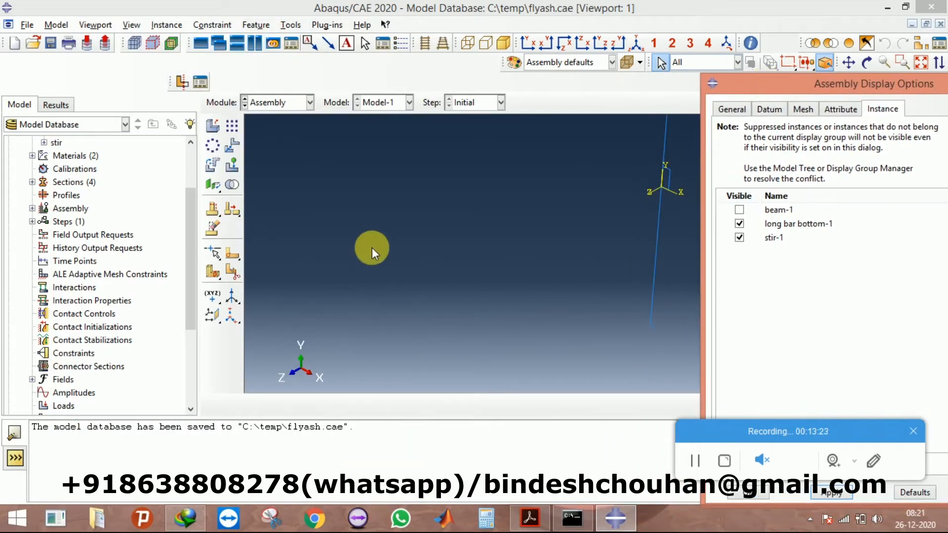
{"action": "left_click", "coordinate": [637, 43]}
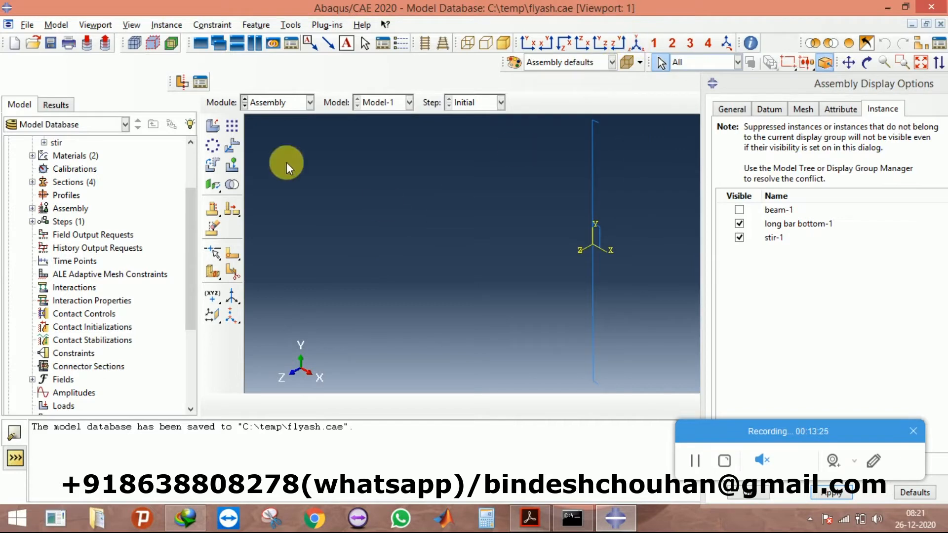
{"action": "left_click", "coordinate": [212, 165]}
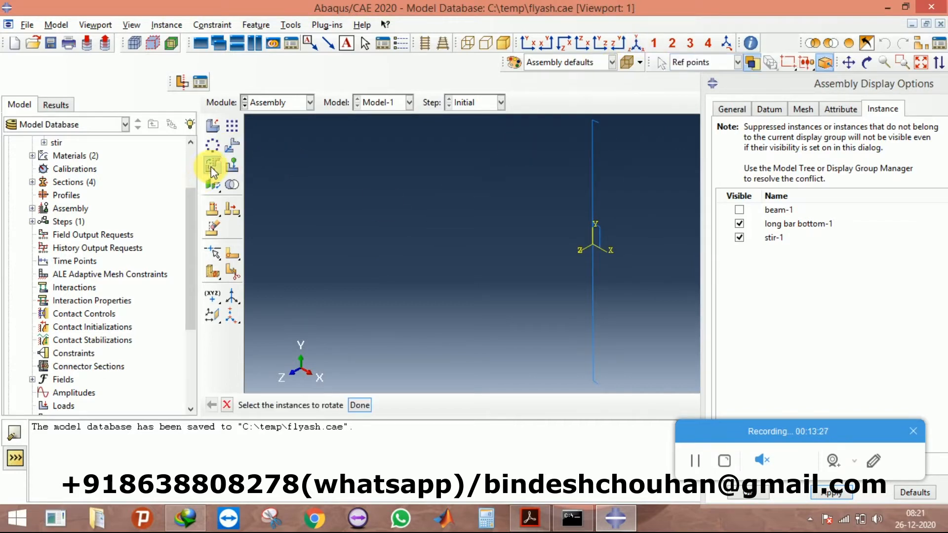
{"action": "left_click", "coordinate": [593, 154]}
{"action": "left_click", "coordinate": [359, 405]}
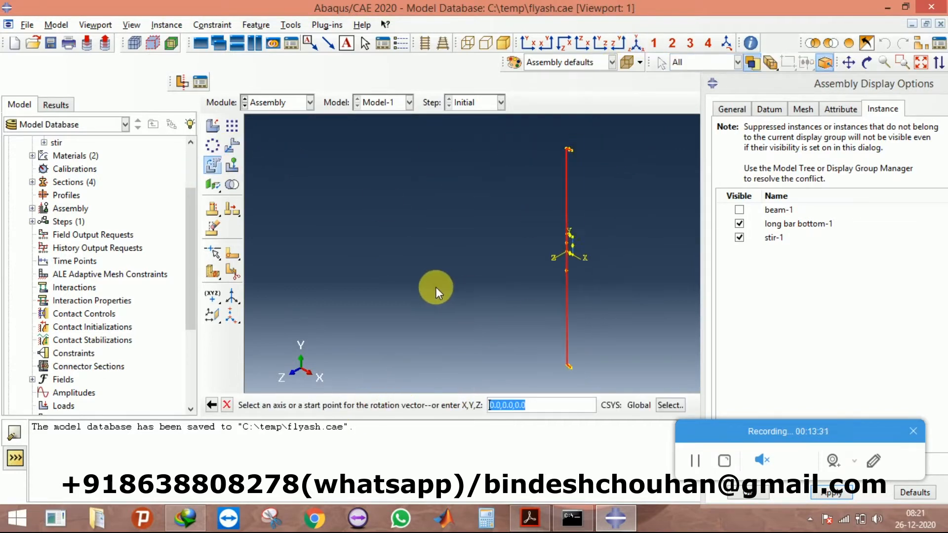
{"action": "left_click", "coordinate": [568, 323]}
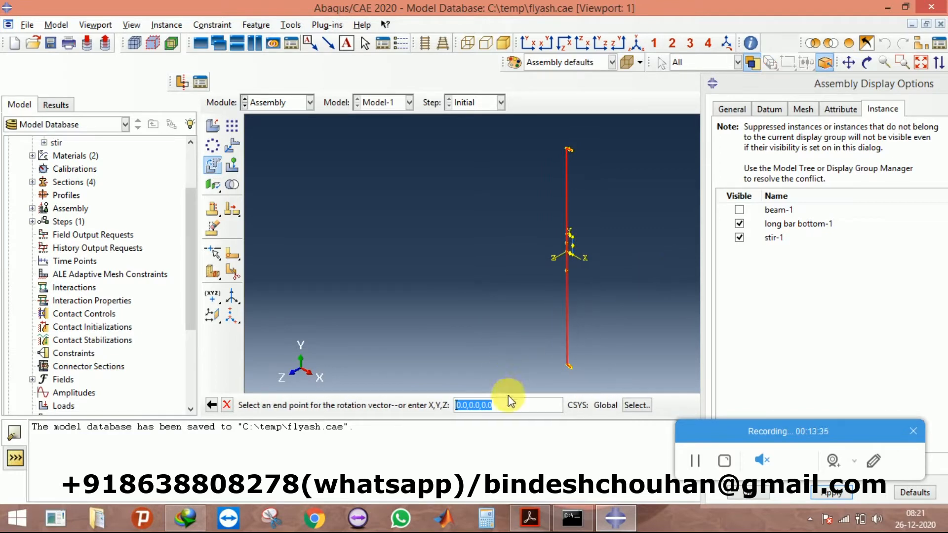
{"action": "type", "text": "5,0"}
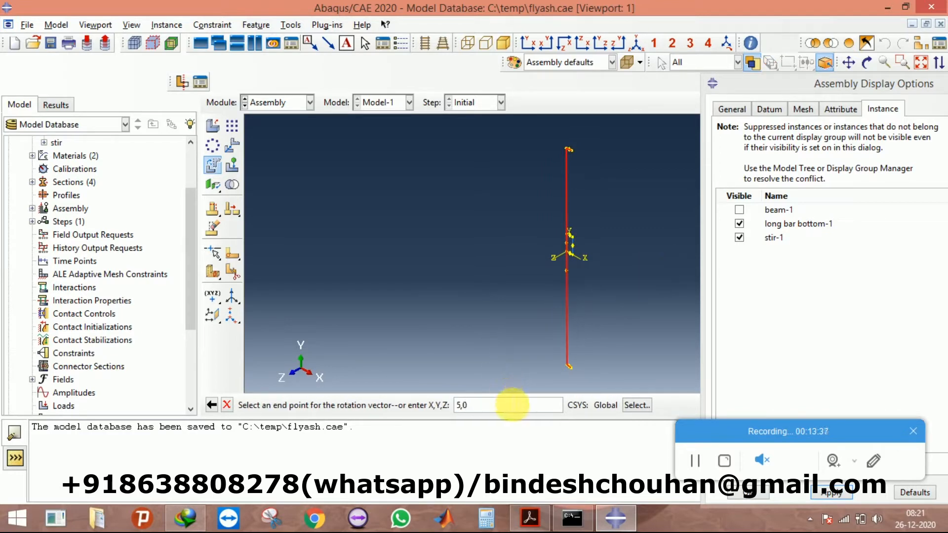
{"action": "type", "text": ",0"}
{"action": "key", "text": "Return"}
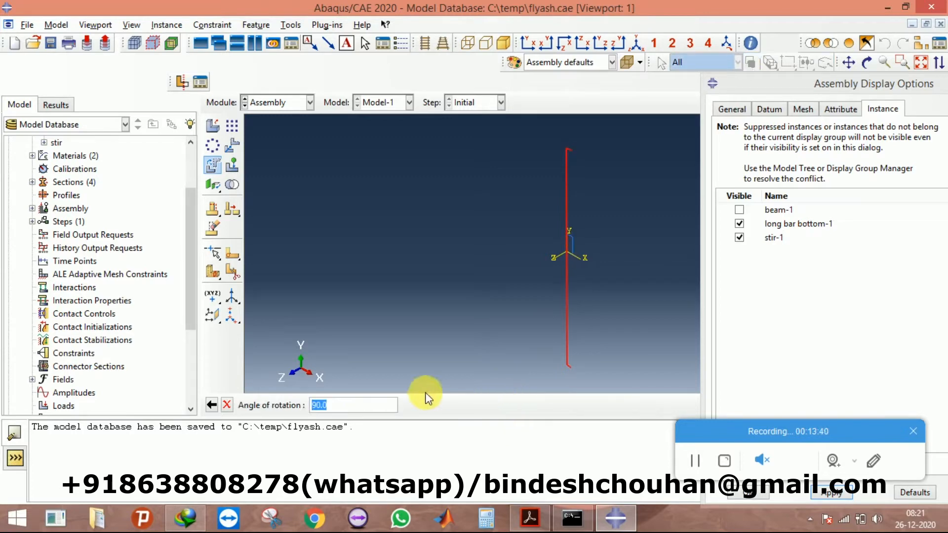
{"action": "key", "text": "Return"}
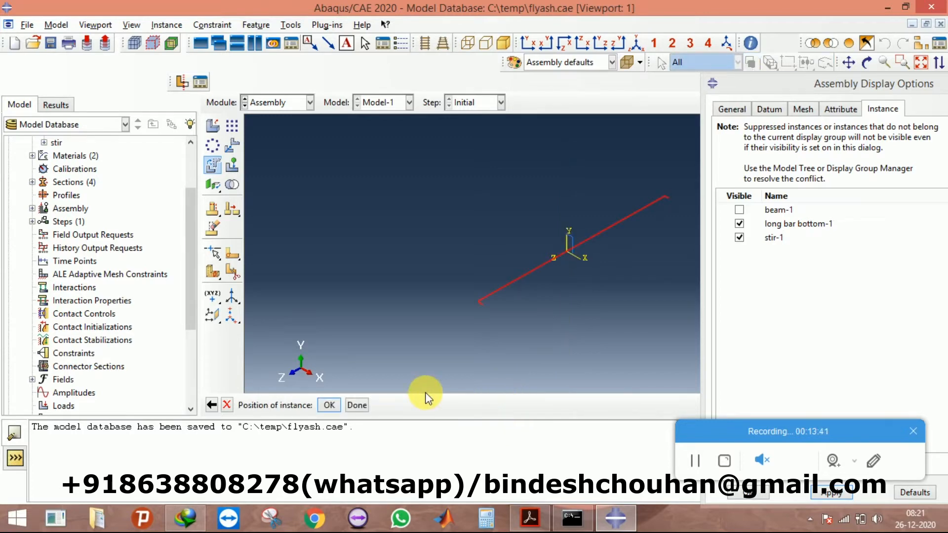
{"action": "left_click", "coordinate": [332, 404]}
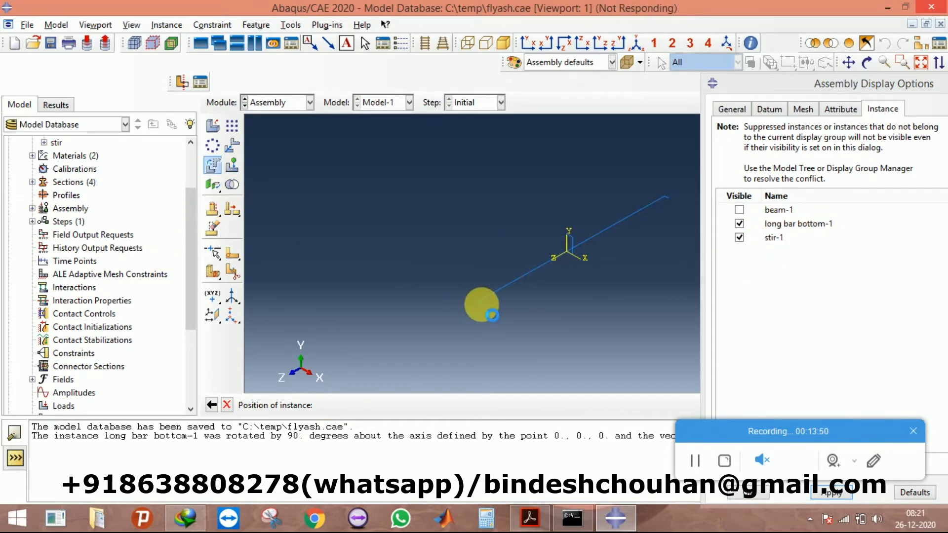
Step: Rotate the long bar bottom instance another 90 degrees about the vector from 0,0,0 to 0,0,1 so its end hooks point upward
{"action": "left_click", "coordinate": [485, 300]}
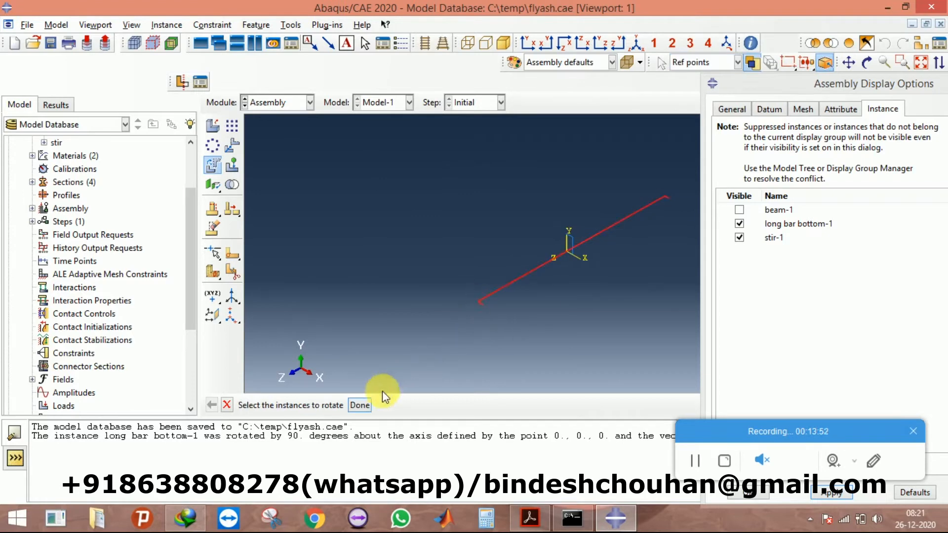
{"action": "left_click", "coordinate": [359, 405]}
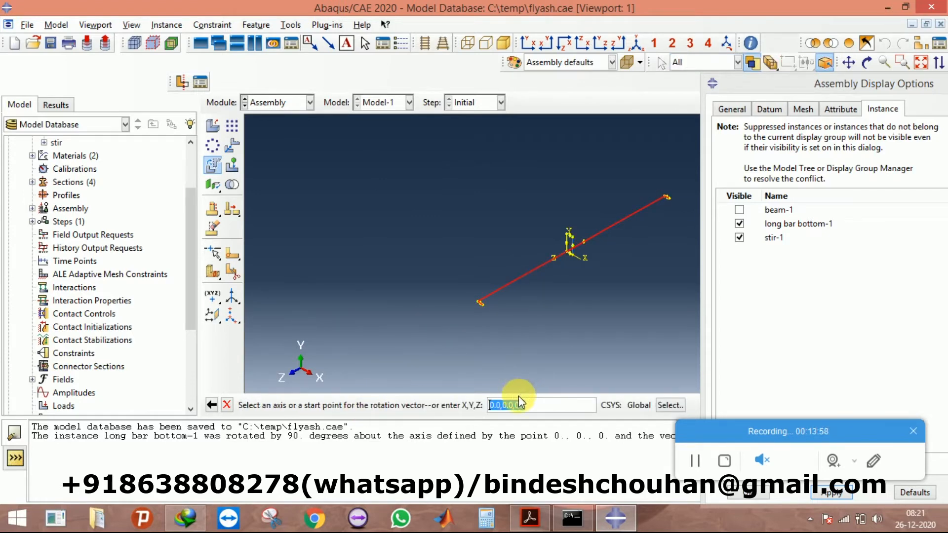
{"action": "key", "text": "Return"}
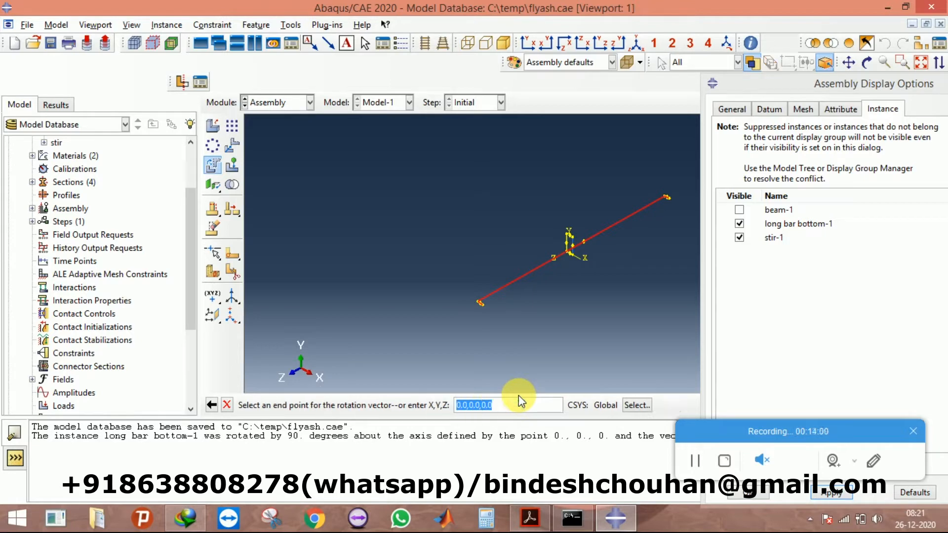
{"action": "type", "text": "0,0,1"}
{"action": "key", "text": "Return"}
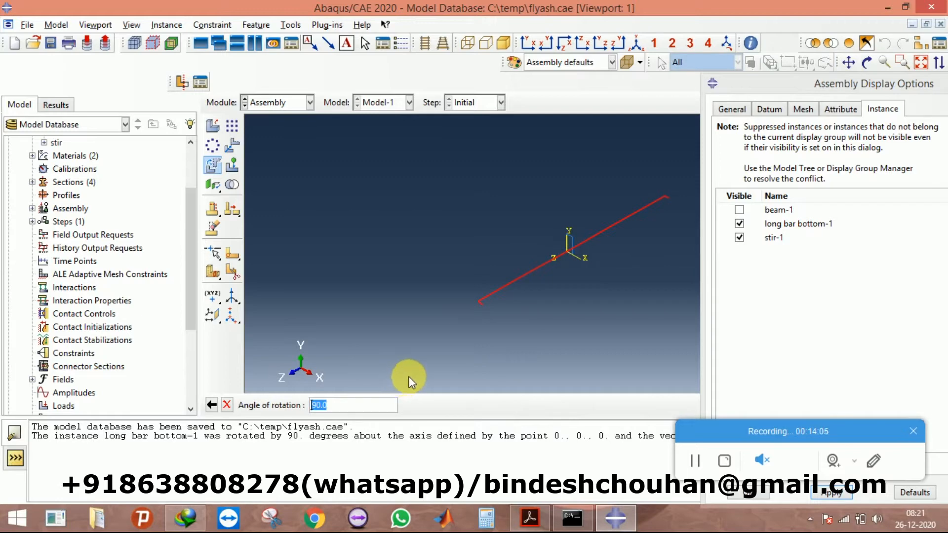
{"action": "key", "text": "Return"}
{"action": "left_click", "coordinate": [329, 407]}
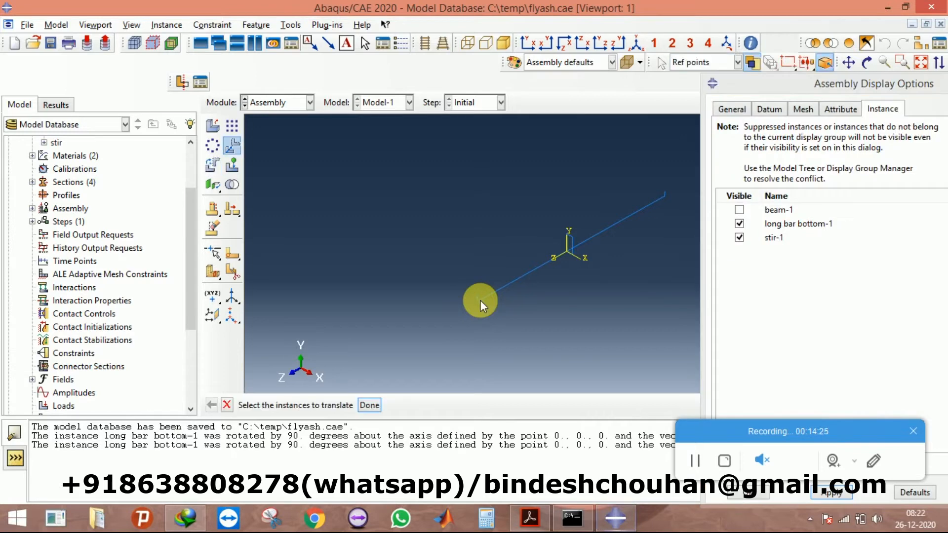
Step: Translate the long bar bottom instance along Z, from its rear end point to the stirrup corner at the origin
{"action": "left_click", "coordinate": [480, 300]}
{"action": "left_click", "coordinate": [370, 405]}
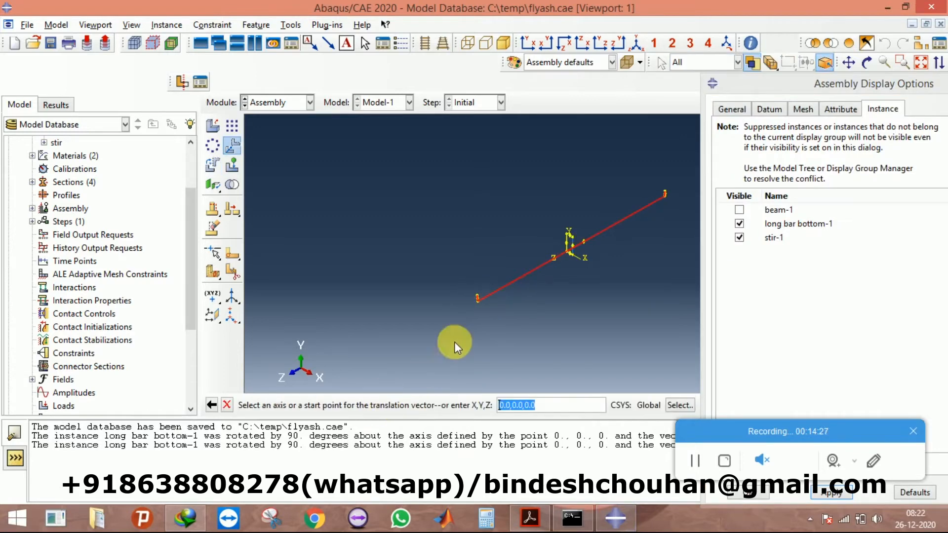
{"action": "scroll", "coordinate": [622, 217], "scroll_direction": "up", "scroll_amount": 3}
{"action": "left_click", "coordinate": [613, 220]}
{"action": "scroll", "coordinate": [414, 331], "scroll_direction": "up", "scroll_amount": 3}
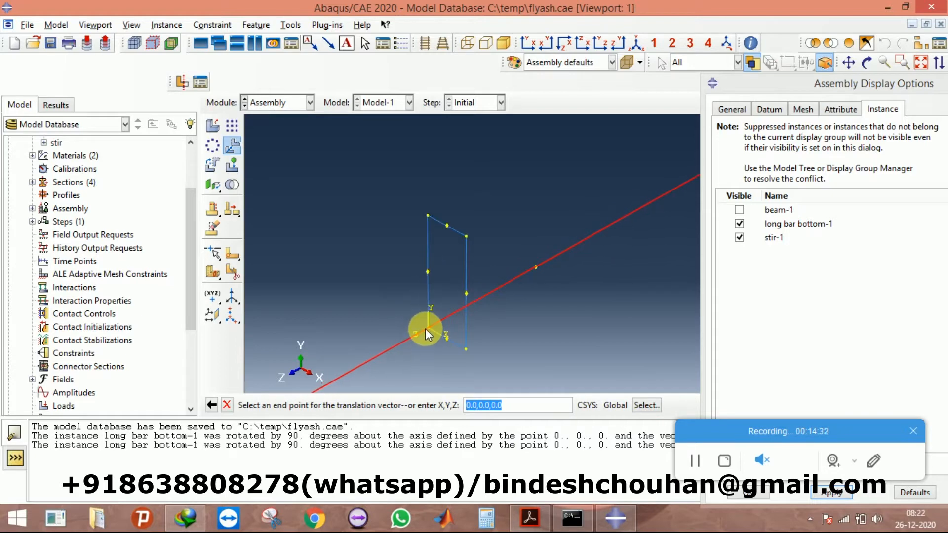
{"action": "left_click", "coordinate": [428, 327]}
{"action": "scroll", "coordinate": [509, 279], "scroll_direction": "down", "scroll_amount": 5}
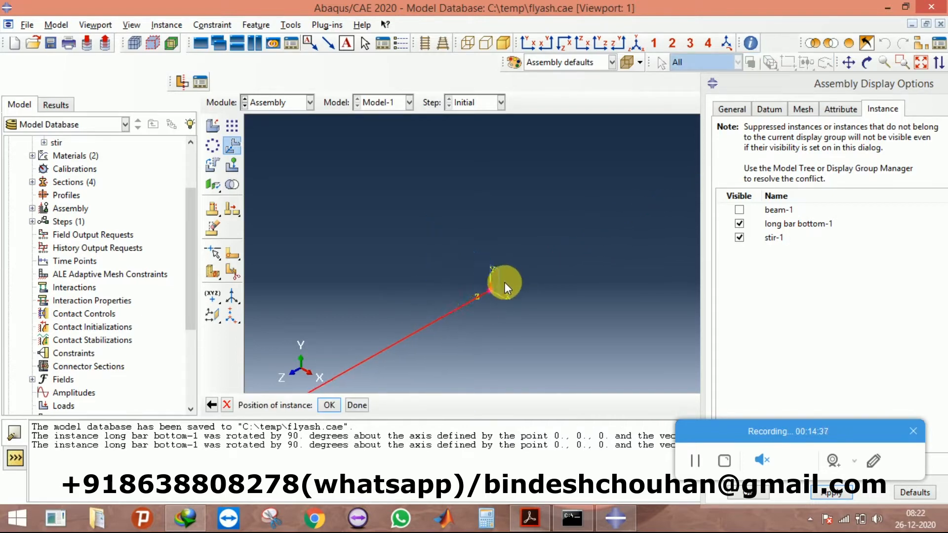
{"action": "scroll", "coordinate": [495, 282], "scroll_direction": "down", "scroll_amount": 1}
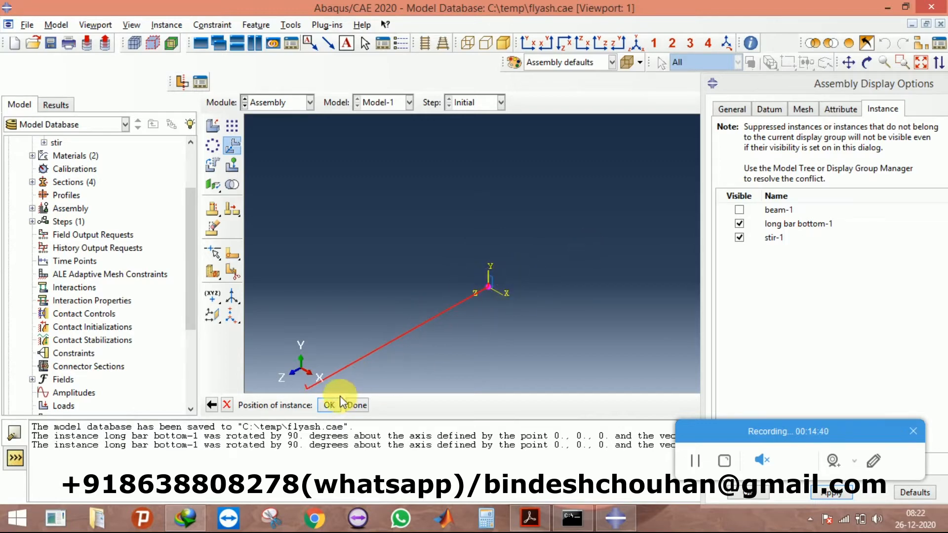
{"action": "left_click", "coordinate": [329, 405]}
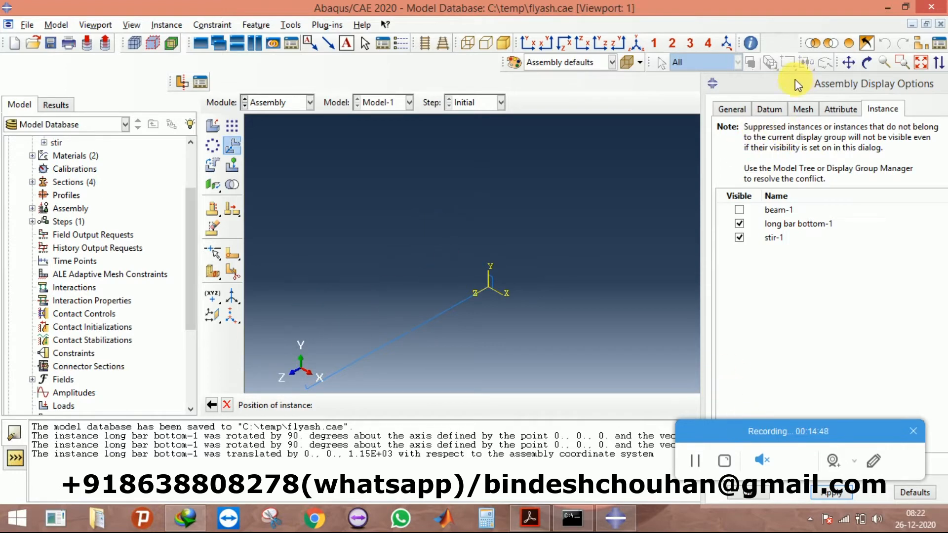
Step: Create an independent instance of the long bar top part
{"action": "left_click", "coordinate": [212, 125]}
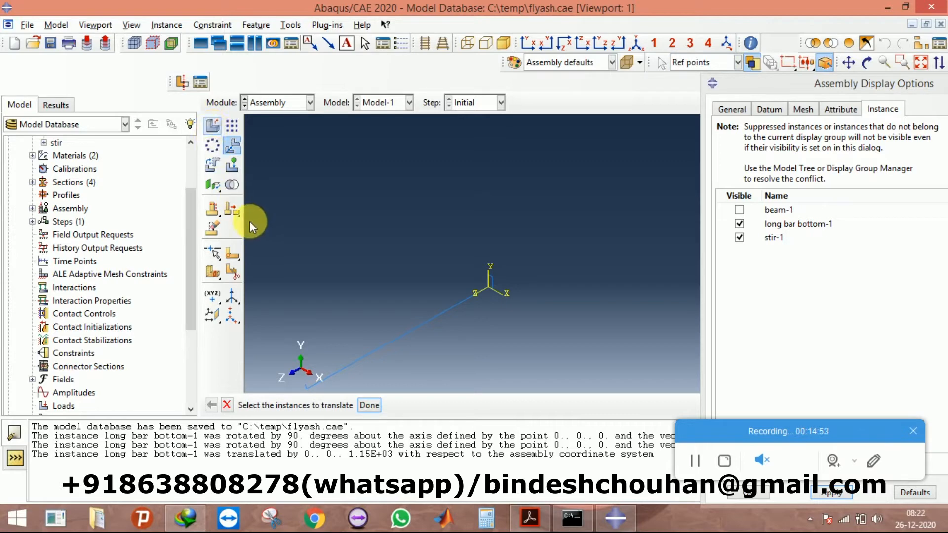
{"action": "left_click", "coordinate": [206, 125]}
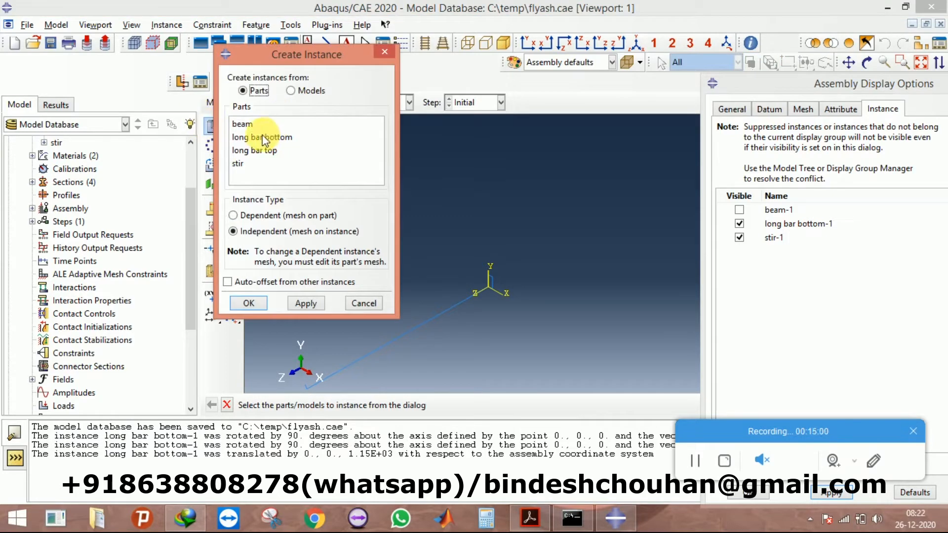
{"action": "left_click", "coordinate": [259, 151]}
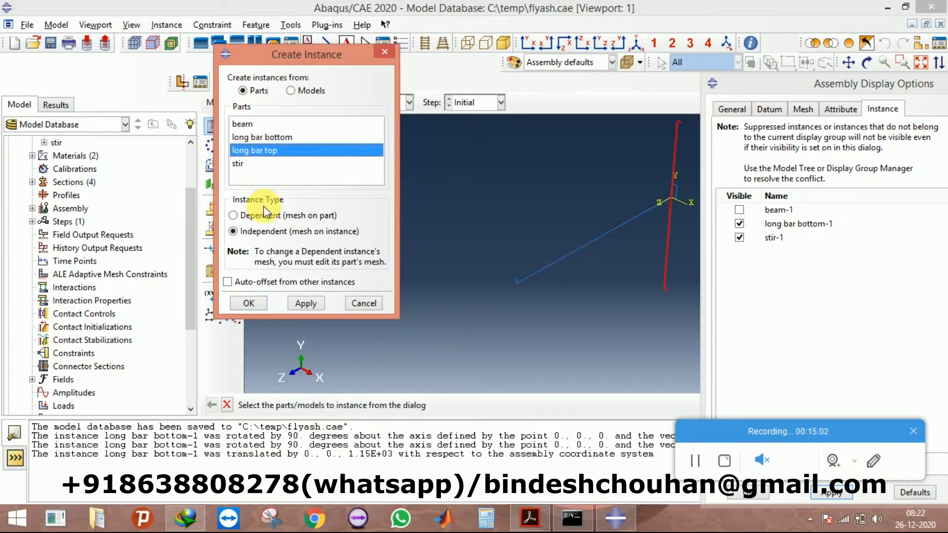
{"action": "left_click", "coordinate": [253, 303]}
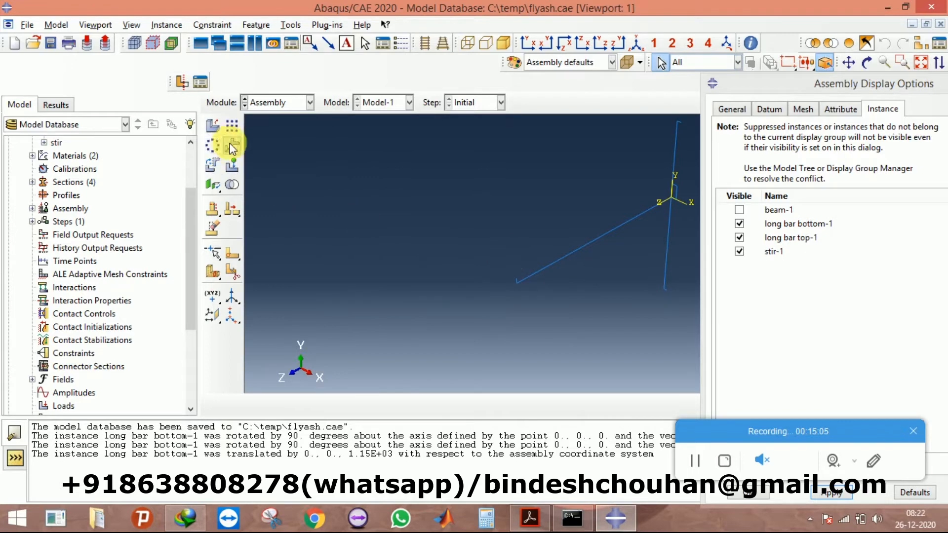
Step: Rotate the long bar top instance 90 degrees about the X axis through the origin so it lies along Z
{"action": "left_click", "coordinate": [213, 164]}
{"action": "left_click", "coordinate": [673, 143]}
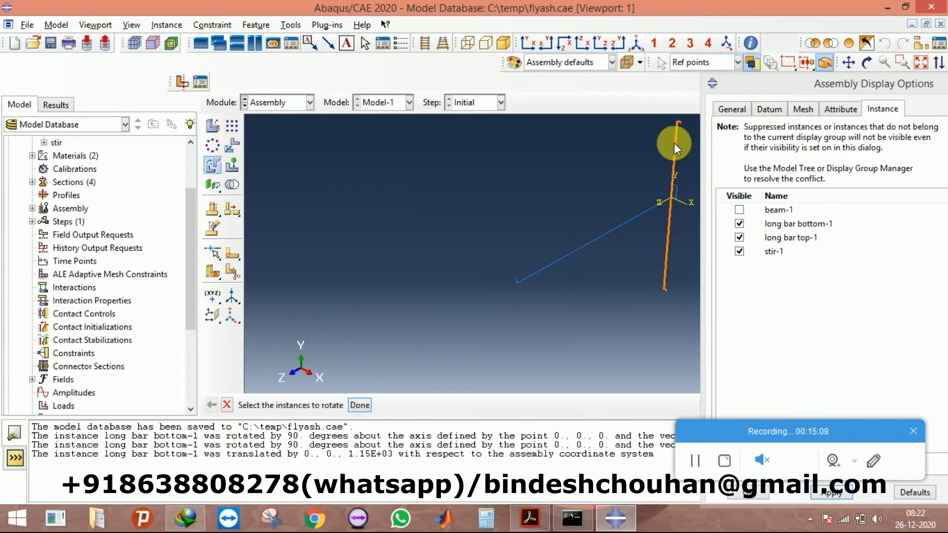
{"action": "left_click", "coordinate": [359, 405]}
{"action": "scroll", "coordinate": [369, 325], "scroll_direction": "up", "scroll_amount": 2}
{"action": "scroll", "coordinate": [519, 301], "scroll_direction": "down", "scroll_amount": 1}
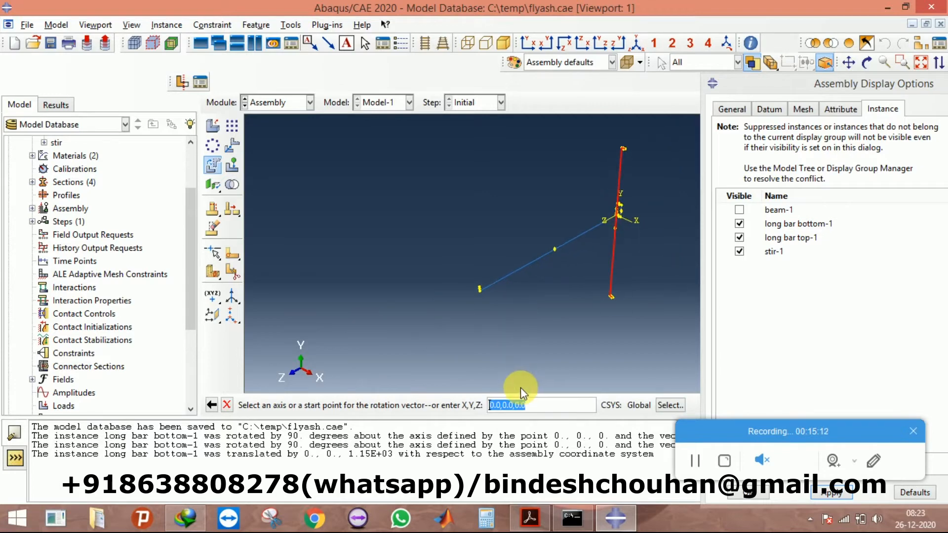
{"action": "key", "text": "Return"}
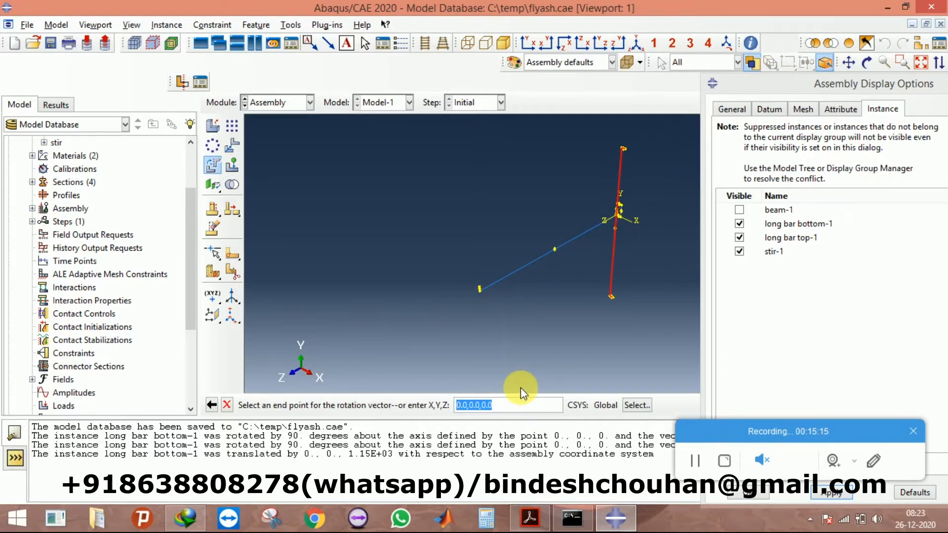
{"action": "type", "text": "0,1,0"}
{"action": "key", "text": "Return"}
{"action": "key", "text": "Return"}
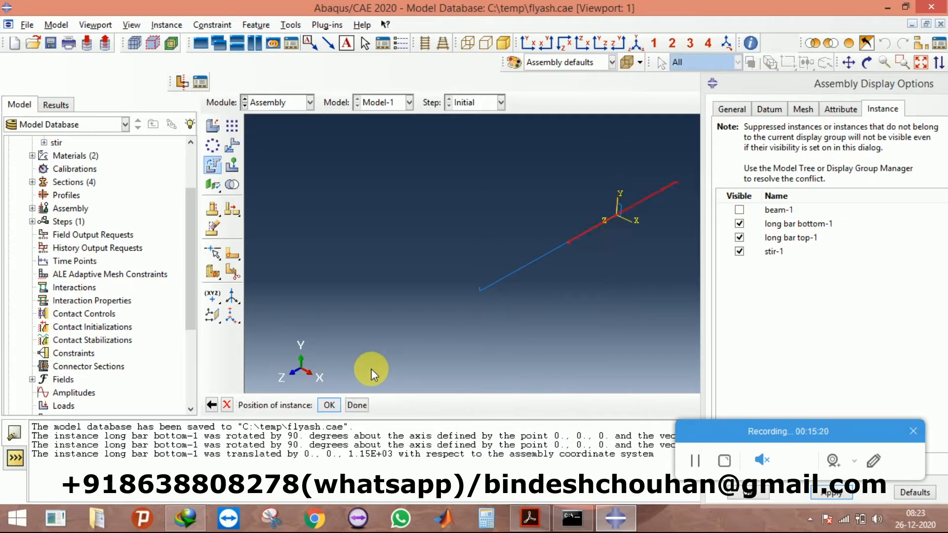
{"action": "left_click", "coordinate": [330, 405]}
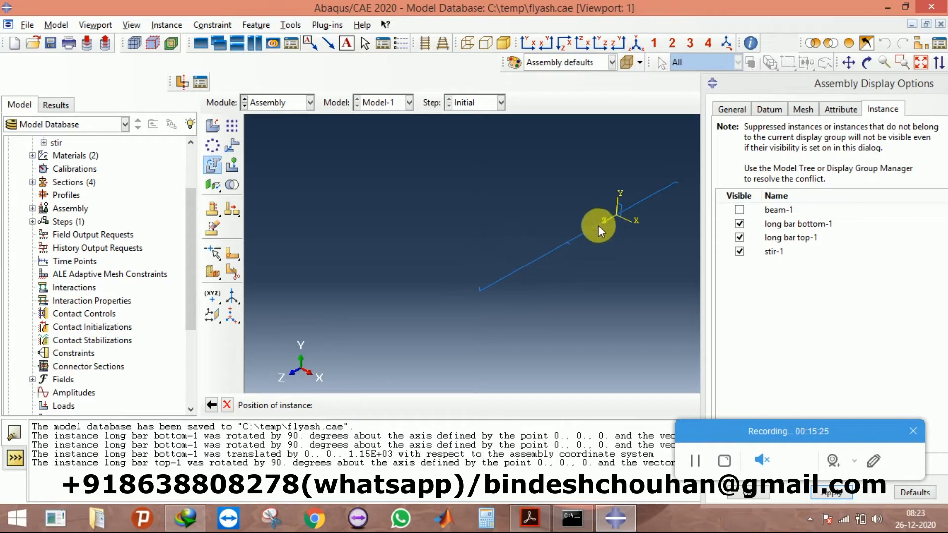
Step: Rotate the long bar top instance 90 degrees about the vector from 0,0,0 to 0,0,1
{"action": "left_click", "coordinate": [568, 244]}
{"action": "scroll", "coordinate": [667, 190], "scroll_direction": "up", "scroll_amount": 3}
{"action": "left_click", "coordinate": [364, 405]}
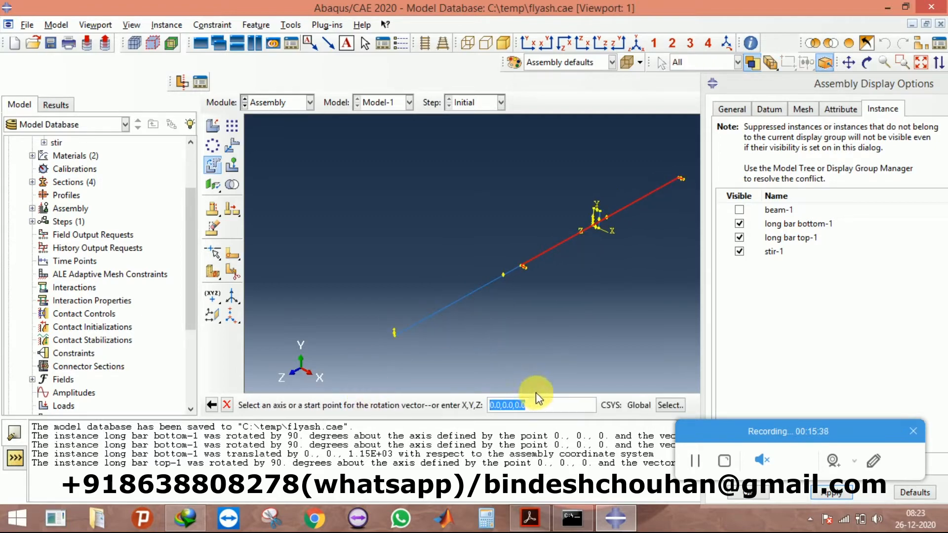
{"action": "key", "text": "Return"}
{"action": "type", "text": "0"}
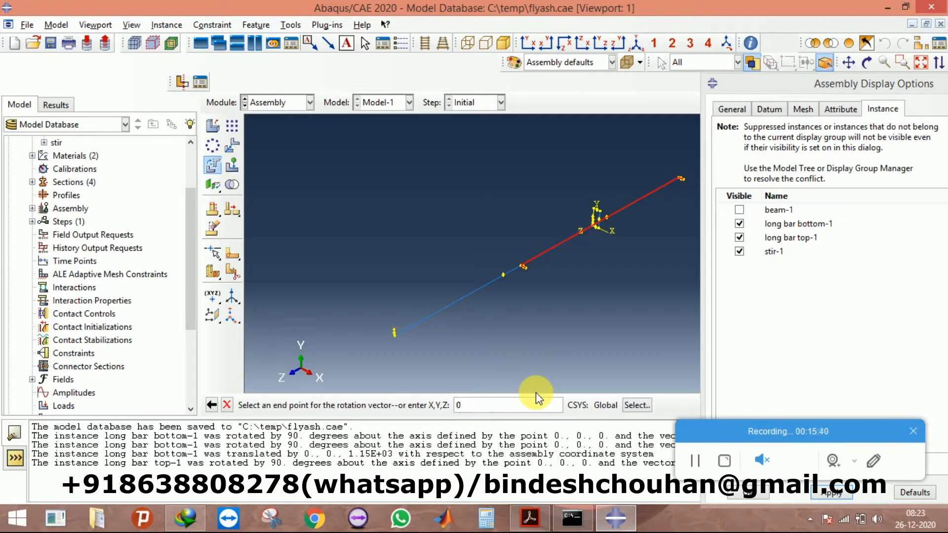
{"action": "type", "text": "0,0,1"}
{"action": "key", "text": "Return"}
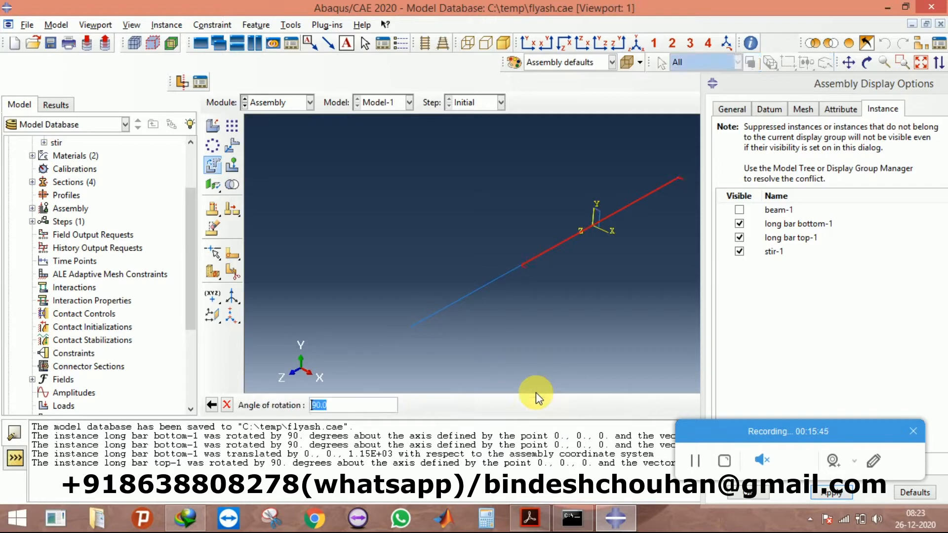
{"action": "key", "text": "Return"}
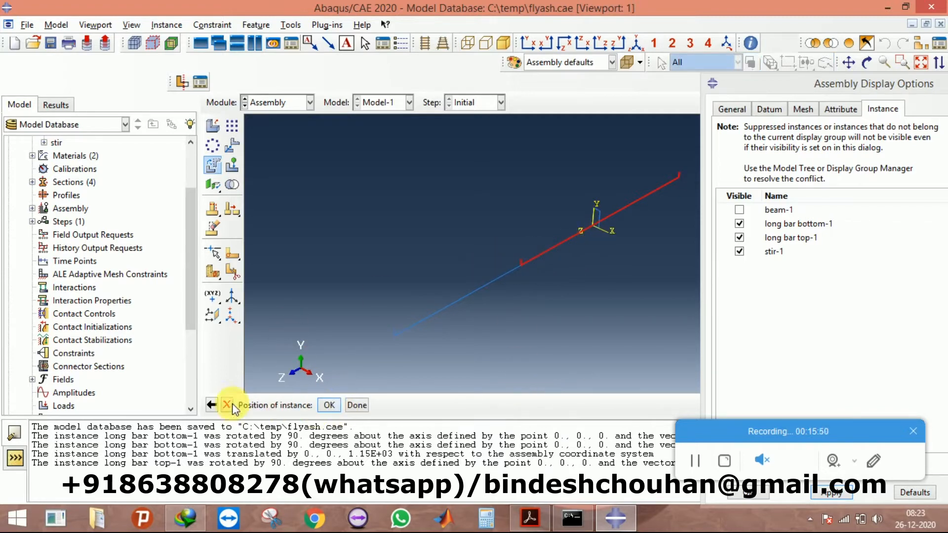
Step: Change the long bar top instance's rotation angle about the Z axis to -90 degrees and accept its position
{"action": "left_click", "coordinate": [329, 406]}
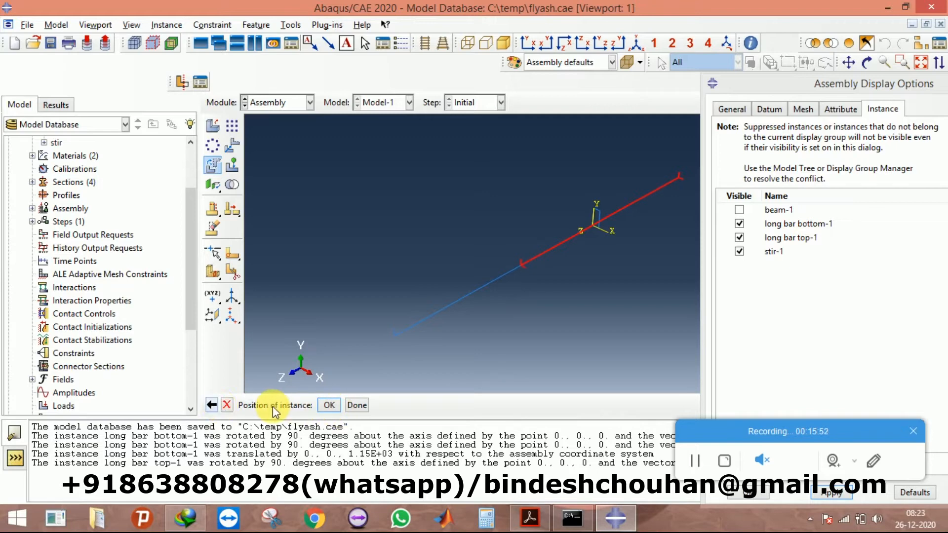
{"action": "left_click", "coordinate": [329, 406]}
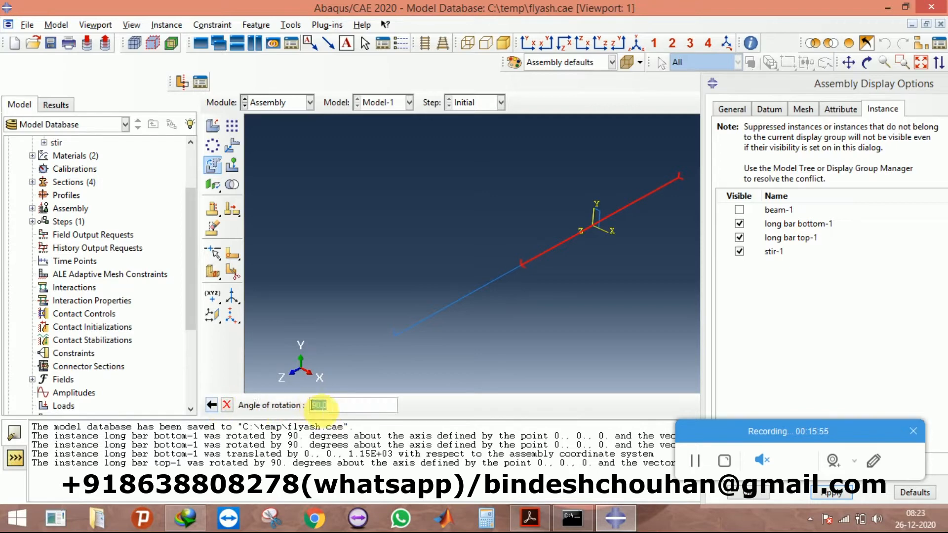
{"action": "left_click", "coordinate": [319, 406]}
{"action": "key", "text": "Return"}
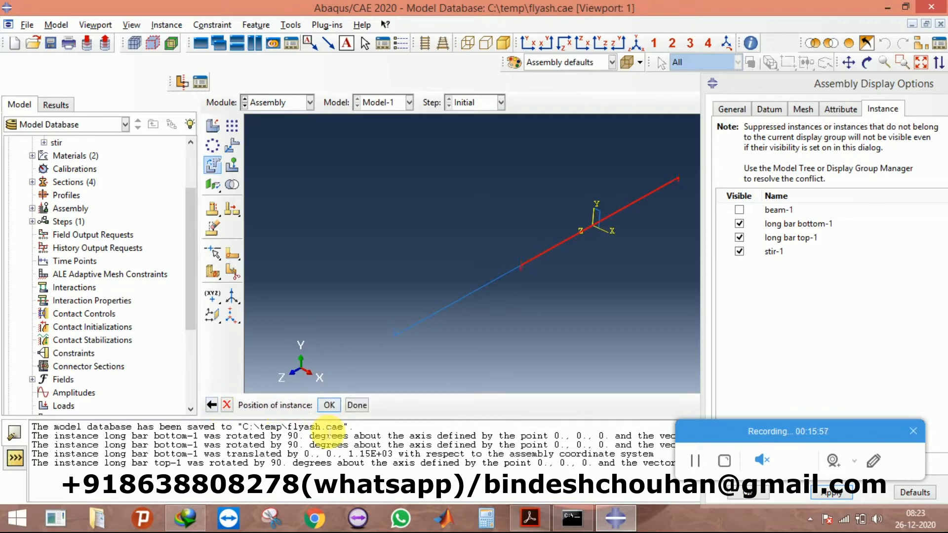
{"action": "left_click", "coordinate": [330, 405]}
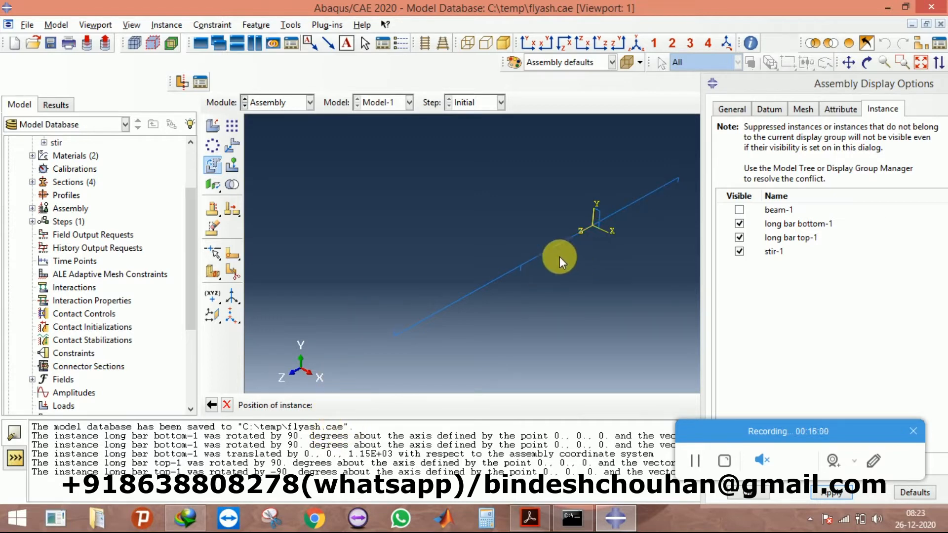
Step: Translate the long bar top instance from its rear end point to the stirrup's upper corner above the origin
{"action": "left_click", "coordinate": [235, 146]}
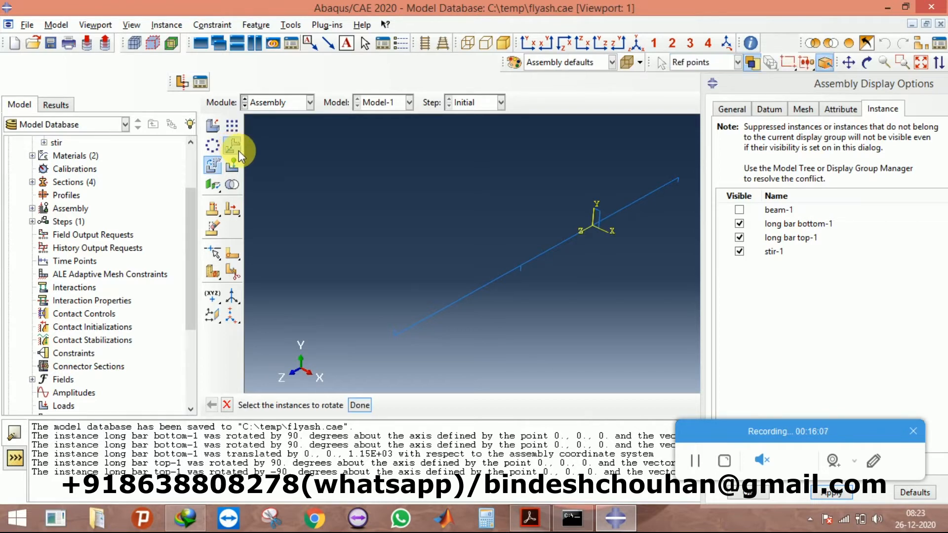
{"action": "left_click", "coordinate": [521, 269]}
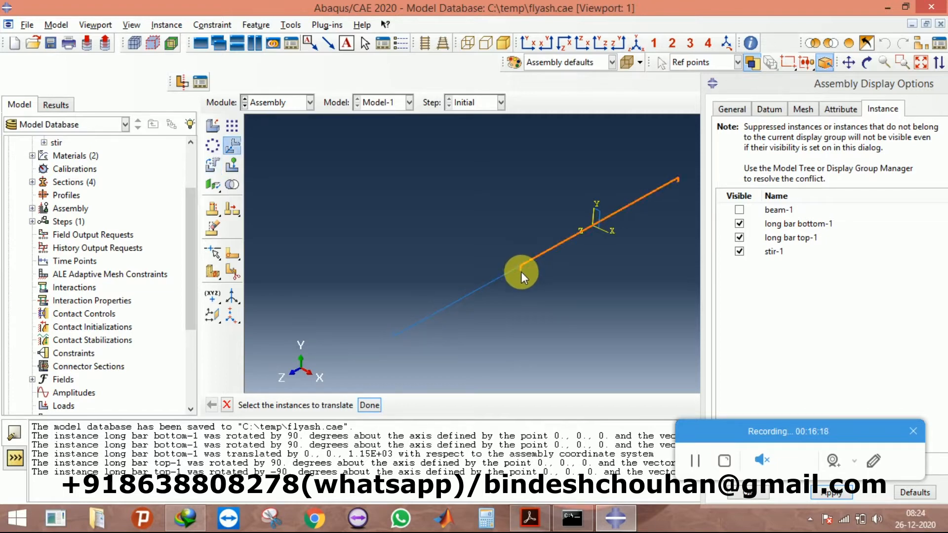
{"action": "left_click", "coordinate": [369, 405]}
{"action": "middle_click_drag", "start_coordinate": [505, 262], "coordinate": [398, 315], "text": "ctrl+alt"}
{"action": "scroll", "coordinate": [578, 232], "scroll_direction": "down", "scroll_amount": 3}
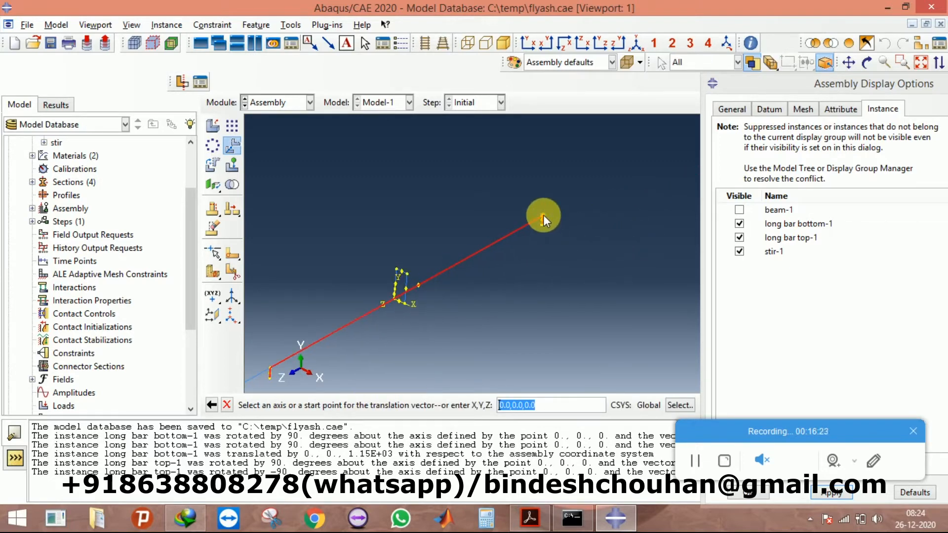
{"action": "left_click", "coordinate": [543, 215]}
{"action": "scroll", "coordinate": [397, 268], "scroll_direction": "down", "scroll_amount": 2}
{"action": "left_click", "coordinate": [395, 268]}
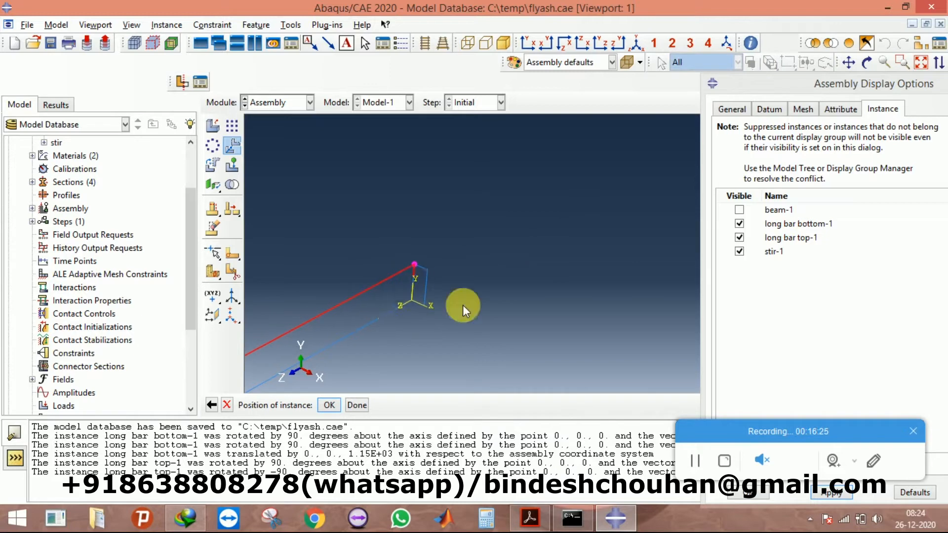
{"action": "left_click", "coordinate": [336, 406]}
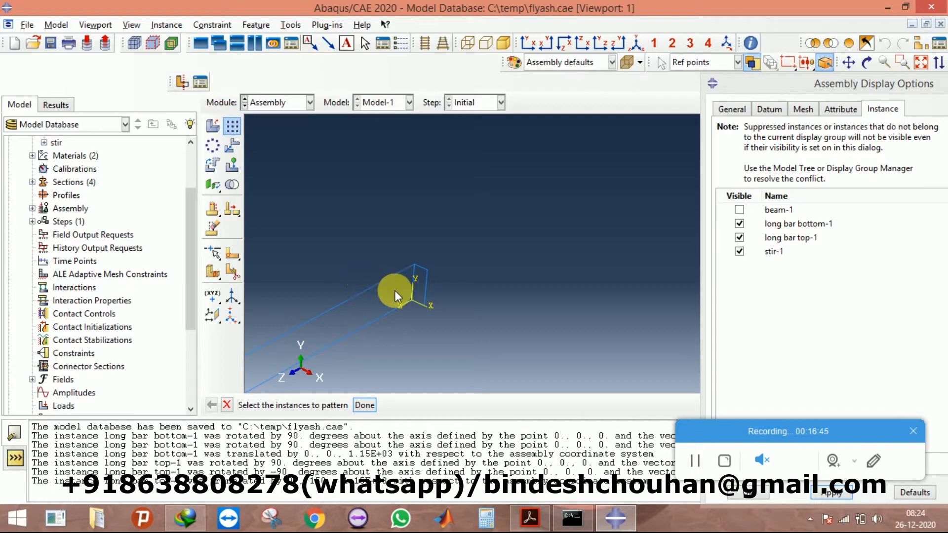
Step: Start a linear pattern of the long bar top and bottom instances, with 4 at offset 11 in direction 1 and 1 in direction 2
{"action": "left_click", "coordinate": [369, 285]}
{"action": "left_click", "coordinate": [379, 316], "text": "shift"}
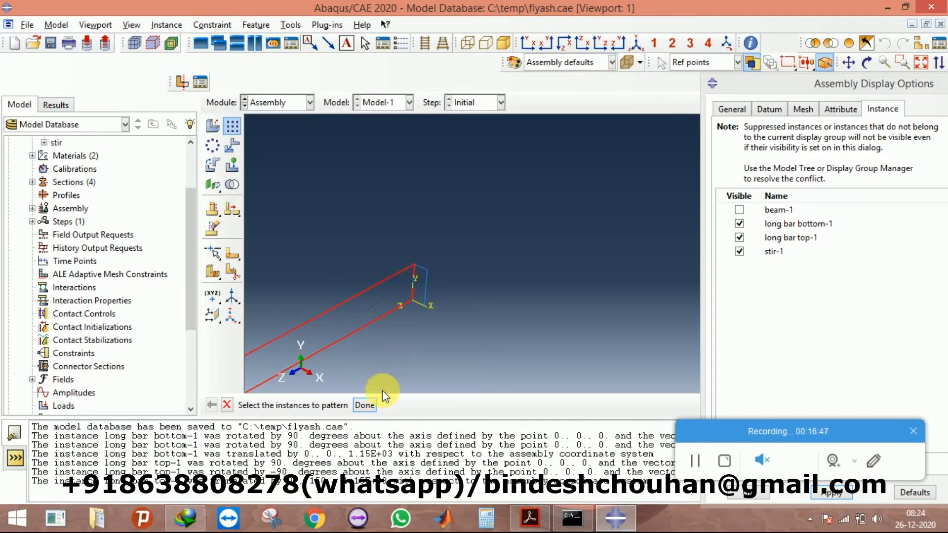
{"action": "left_click", "coordinate": [364, 406]}
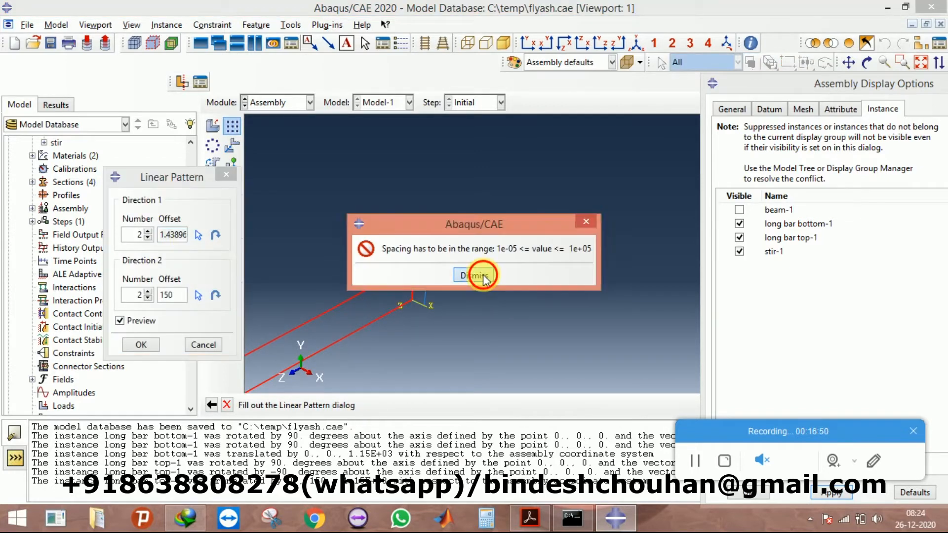
{"action": "left_click", "coordinate": [472, 273]}
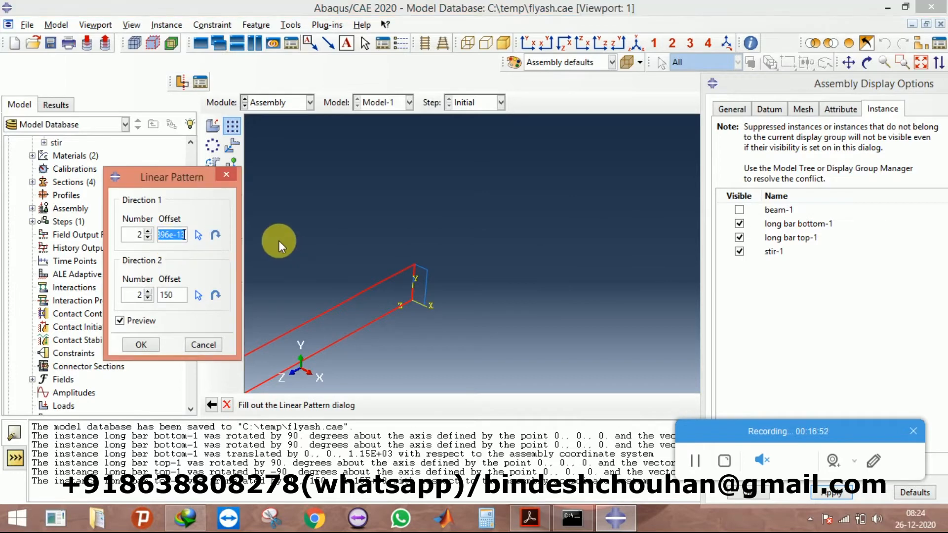
{"action": "type", "text": "11"}
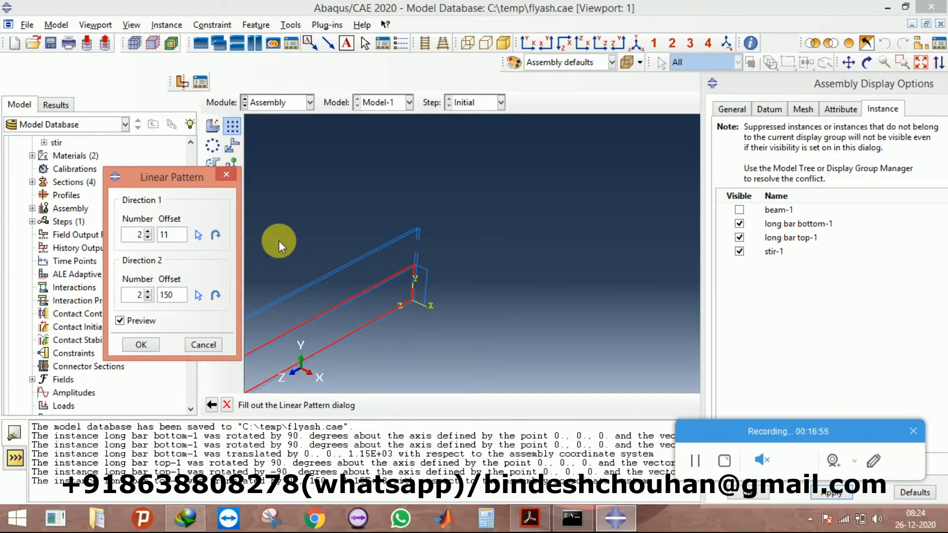
{"action": "left_click", "coordinate": [147, 232]}
{"action": "left_click", "coordinate": [147, 232]}
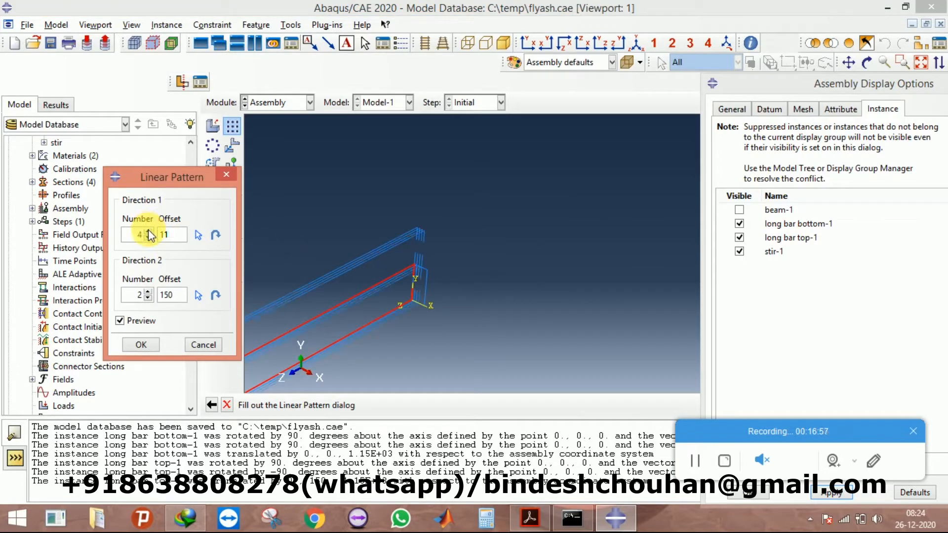
{"action": "left_click", "coordinate": [148, 292]}
{"action": "left_click", "coordinate": [148, 297]}
{"action": "left_click", "coordinate": [148, 298]}
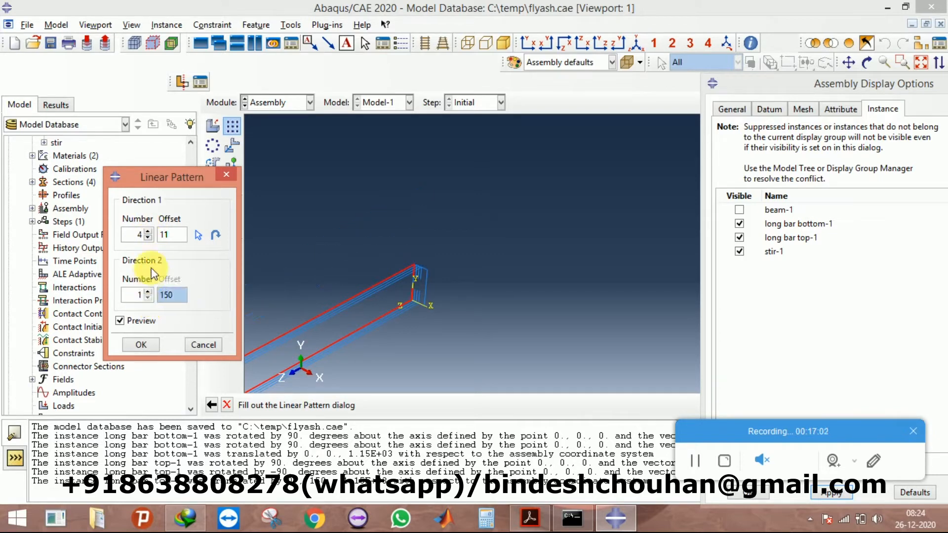
Step: Set direction 1 of the long bar pattern to 2 instances with a 60 offset and create the pattern
{"action": "left_click", "coordinate": [148, 237]}
{"action": "left_click", "coordinate": [148, 237]}
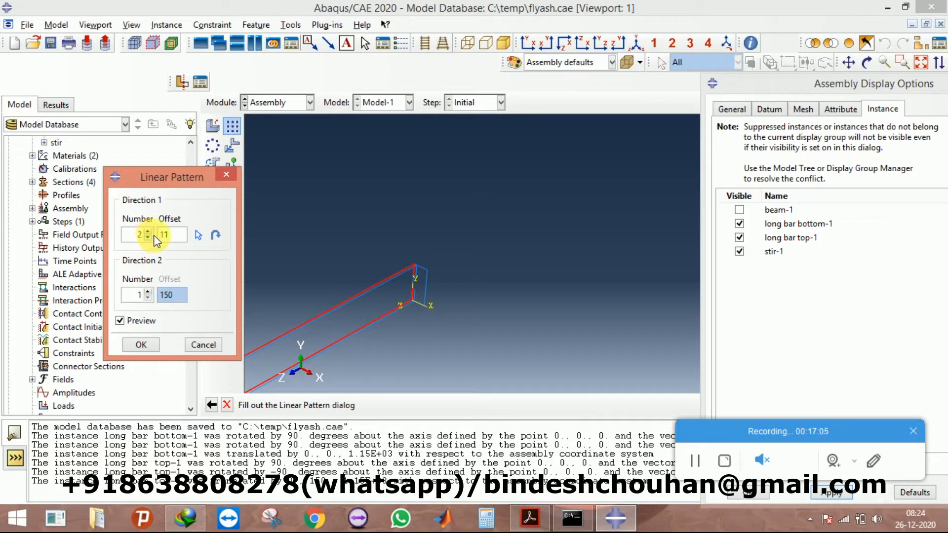
{"action": "left_click_drag", "start_coordinate": [175, 236], "coordinate": [133, 240]}
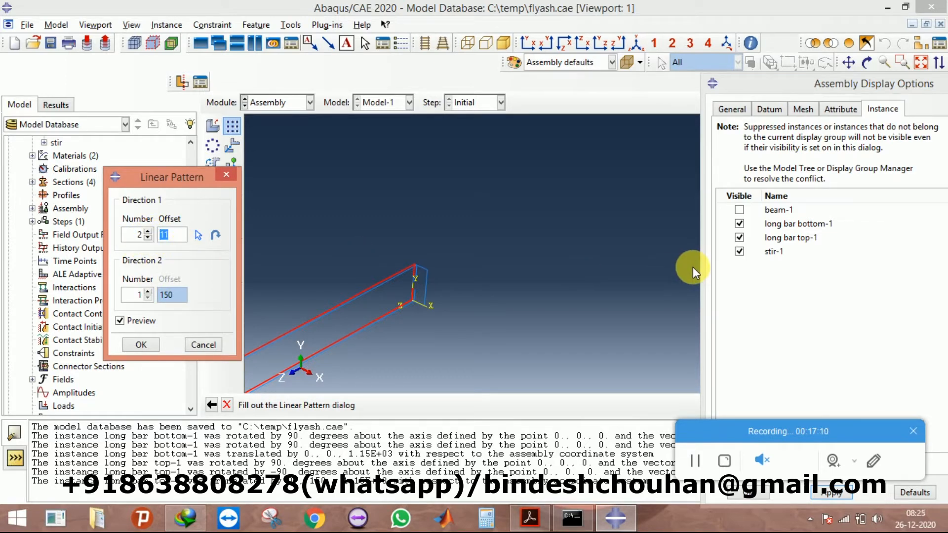
{"action": "type", "text": "60"}
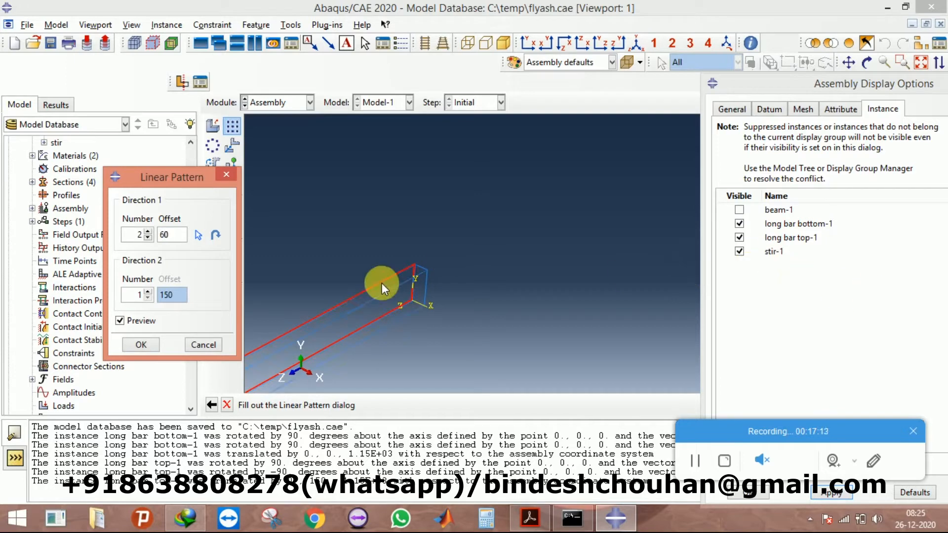
{"action": "scroll", "coordinate": [404, 275], "scroll_direction": "down", "scroll_amount": 3}
{"action": "scroll", "coordinate": [447, 270], "scroll_direction": "down", "scroll_amount": 3}
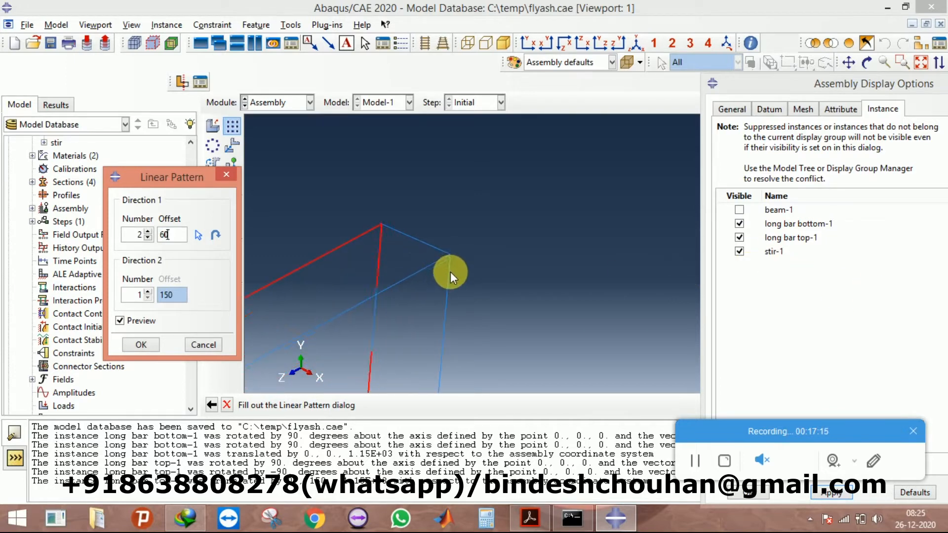
{"action": "left_click", "coordinate": [146, 342]}
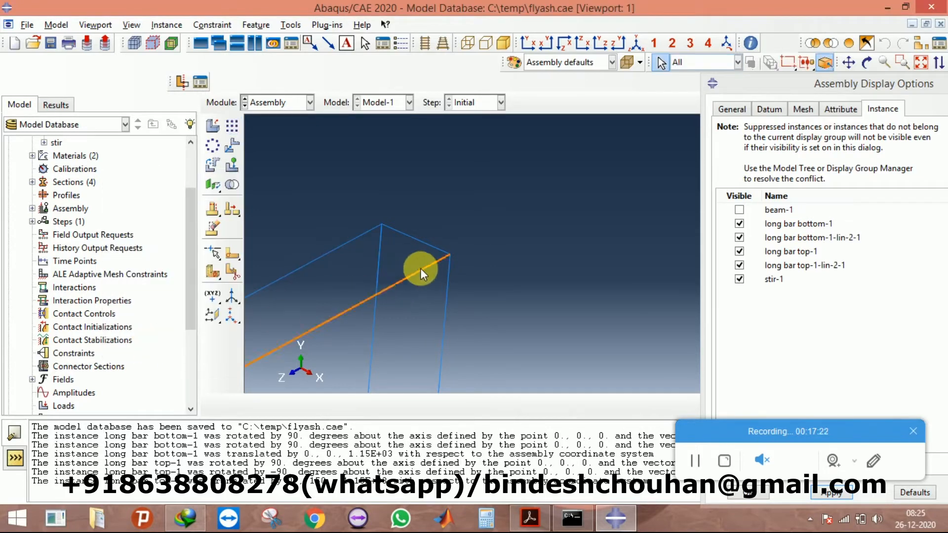
Step: Start a linear pattern of the stirrup with number 1 in direction 2, using a longitudinal bar as direction 1
{"action": "left_click", "coordinate": [232, 126]}
{"action": "left_click", "coordinate": [447, 255]}
{"action": "scroll", "coordinate": [546, 187], "scroll_direction": "down", "scroll_amount": 1}
{"action": "scroll", "coordinate": [545, 187], "scroll_direction": "down", "scroll_amount": 1}
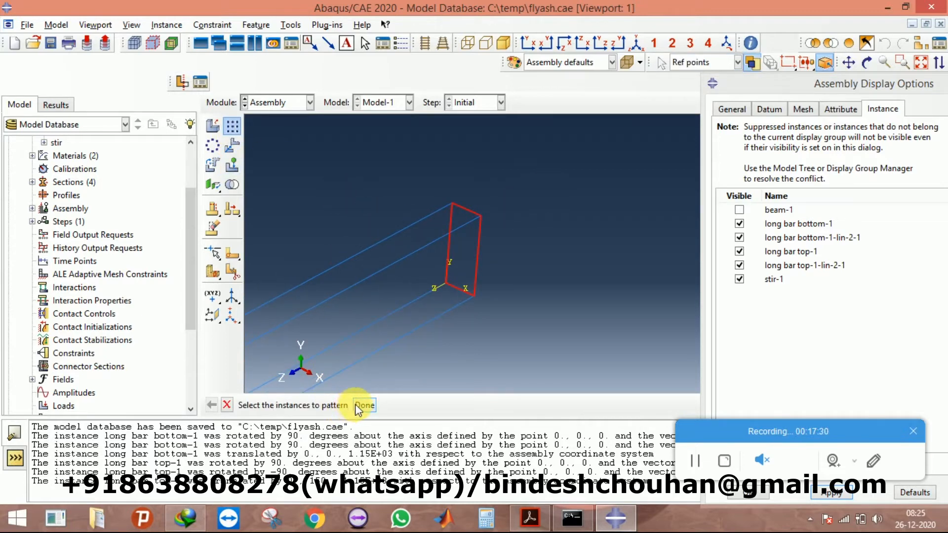
{"action": "left_click", "coordinate": [365, 405]}
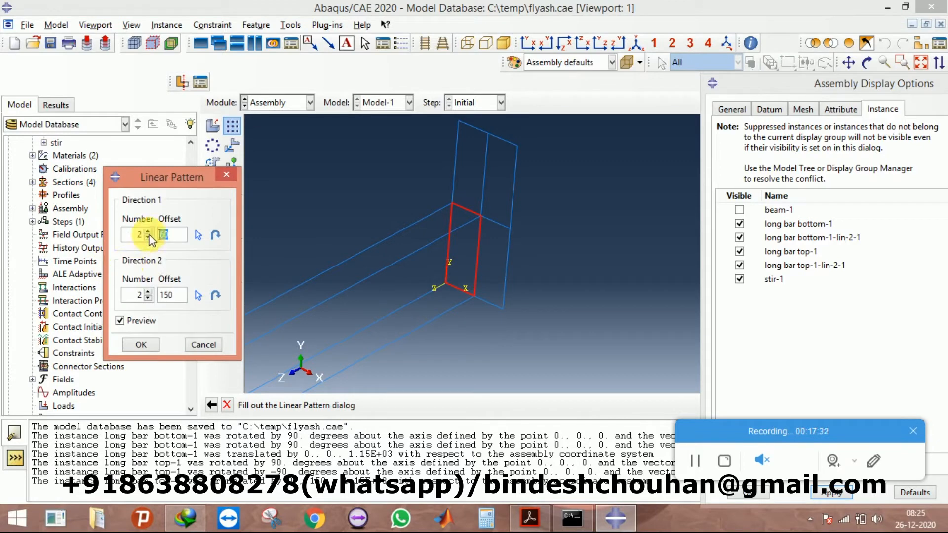
{"action": "left_click", "coordinate": [148, 298]}
{"action": "left_click", "coordinate": [198, 235]}
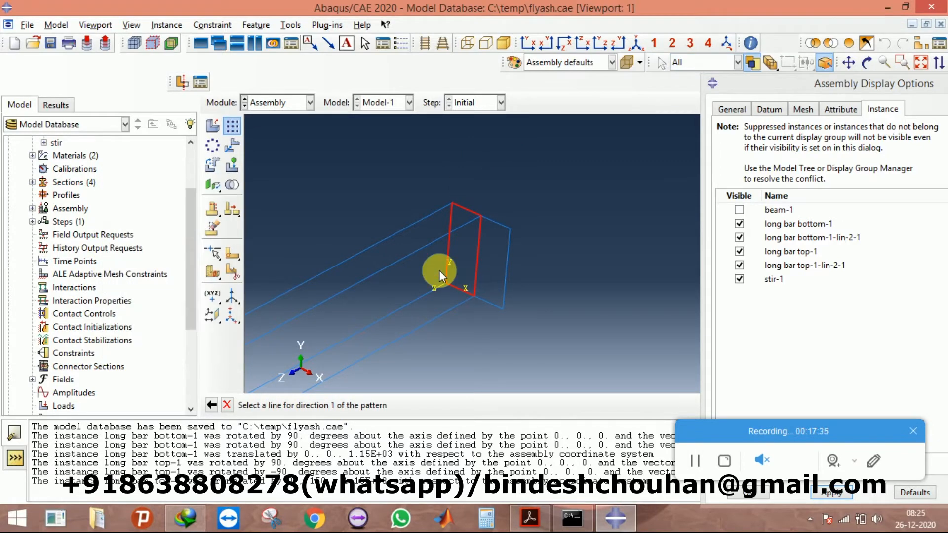
{"action": "left_click", "coordinate": [414, 254]}
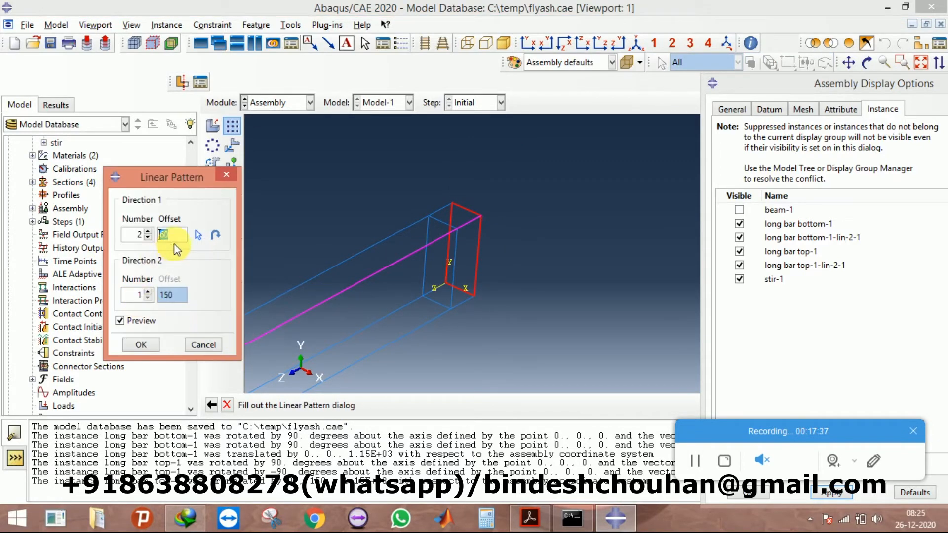
Step: Set direction 1 of the stirrup pattern to 13 instances with an offset of 150
{"action": "type", "text": "150"}
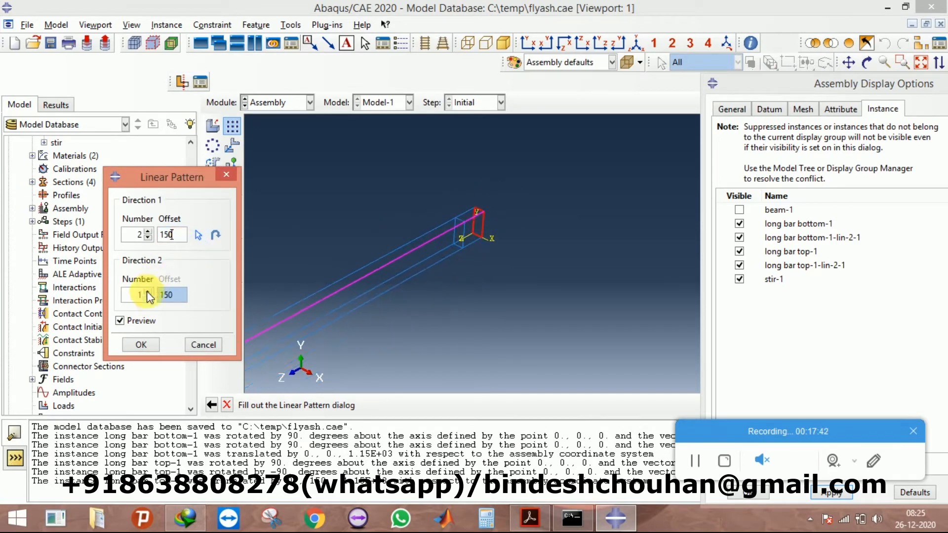
{"action": "double_click", "coordinate": [140, 235]}
{"action": "type", "text": "1"}
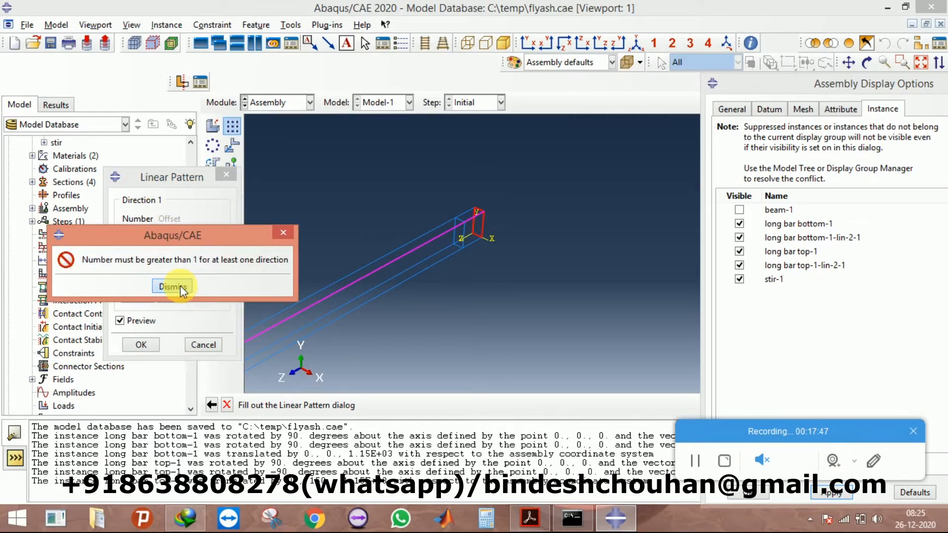
{"action": "left_click", "coordinate": [171, 286]}
{"action": "type", "text": "3"}
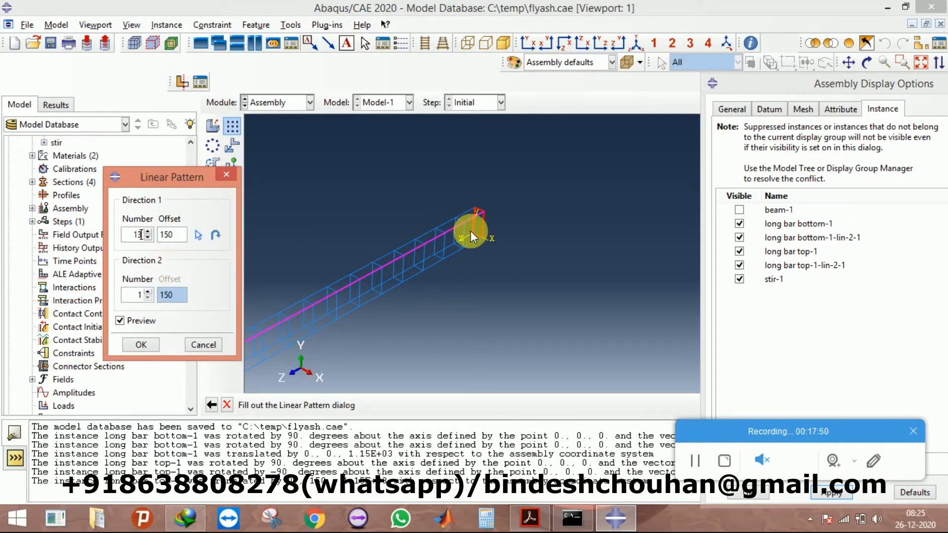
{"action": "left_click", "coordinate": [148, 232]}
{"action": "left_click", "coordinate": [148, 238]}
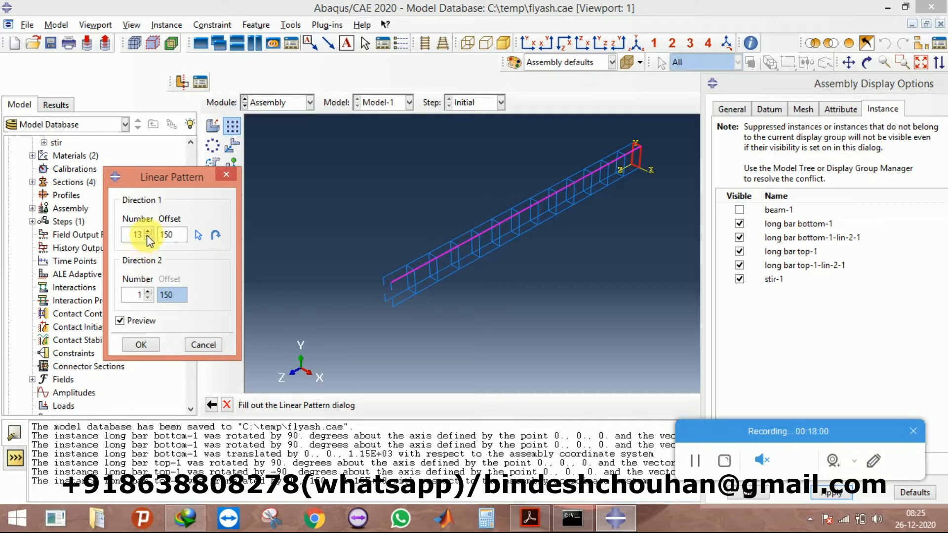
Step: Switch to the paper in Adobe Acrobat, examine the stirrup layout in the Fig. 2 beam details, and return to Abaqus/CAE
{"action": "left_click", "coordinate": [540, 519]}
{"action": "left_click", "coordinate": [538, 522]}
{"action": "left_click", "coordinate": [539, 522]}
{"action": "scroll", "coordinate": [254, 247], "scroll_direction": "up", "scroll_amount": 4}
{"action": "scroll", "coordinate": [255, 245], "scroll_direction": "up", "scroll_amount": 10}
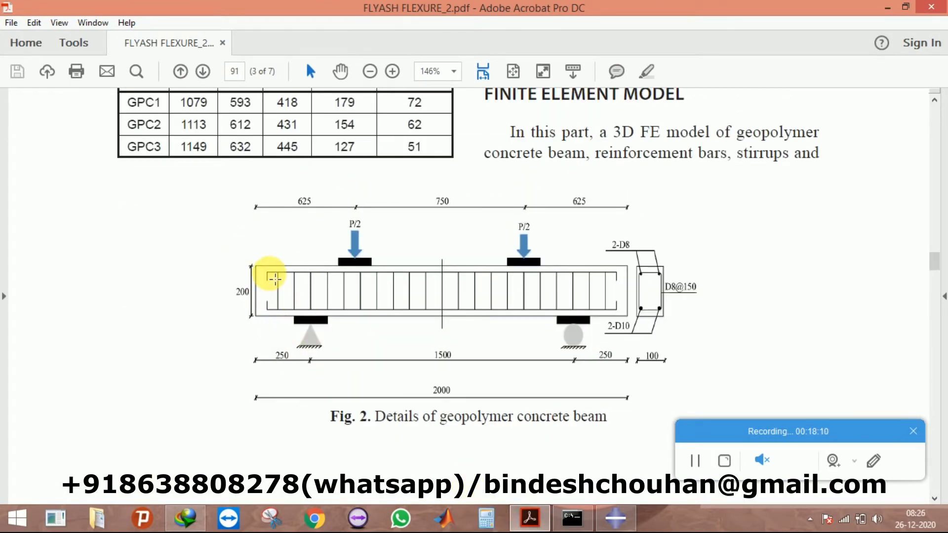
{"action": "left_click", "coordinate": [541, 527]}
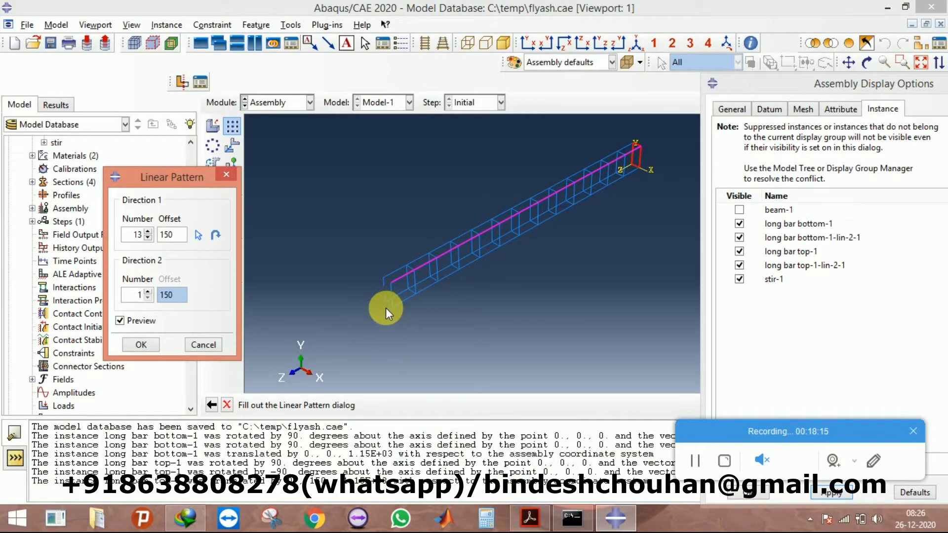
Step: Set the stirrup pattern's direction 1 number to 14 and create the pattern
{"action": "left_click", "coordinate": [148, 232]}
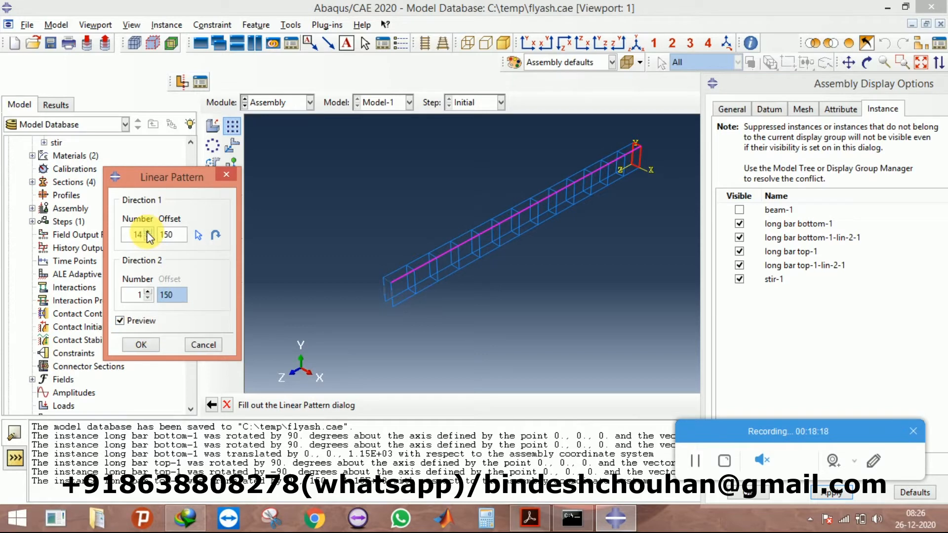
{"action": "left_click", "coordinate": [141, 344]}
{"action": "scroll", "coordinate": [468, 316], "scroll_direction": "down", "scroll_amount": 4}
{"action": "scroll", "coordinate": [384, 303], "scroll_direction": "down", "scroll_amount": 1}
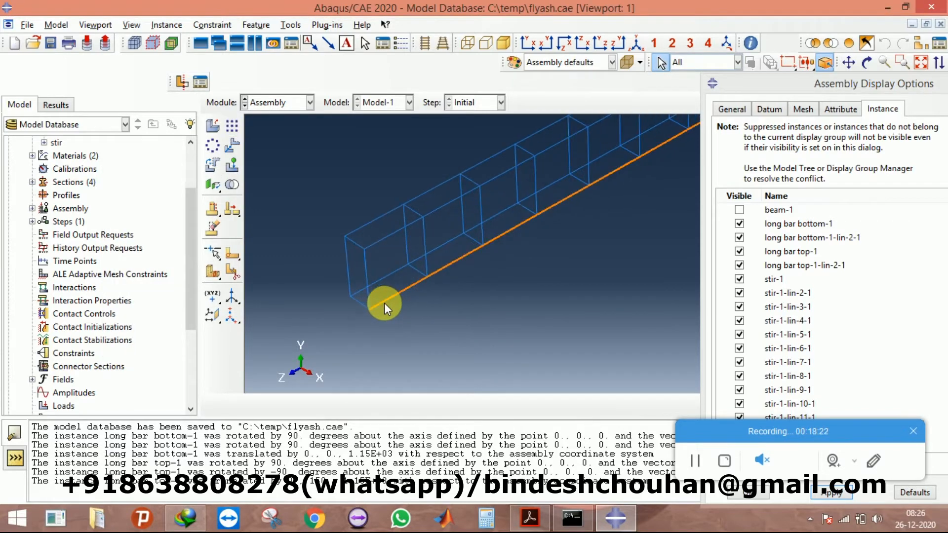
Step: Start translating the last stirrup at the far Z end, using the midpoint of its bottom edge as the vector's start point
{"action": "left_click", "coordinate": [229, 149]}
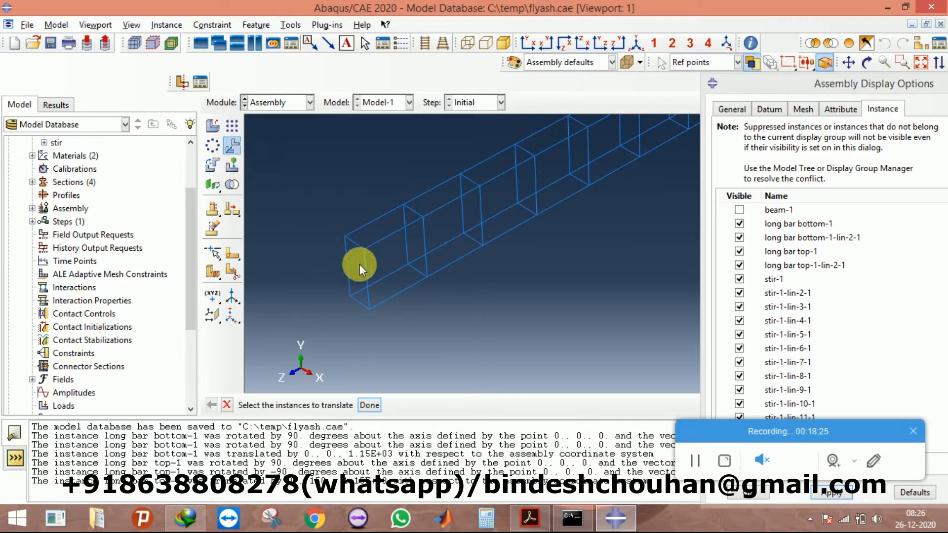
{"action": "left_click", "coordinate": [363, 263]}
{"action": "left_click", "coordinate": [368, 404]}
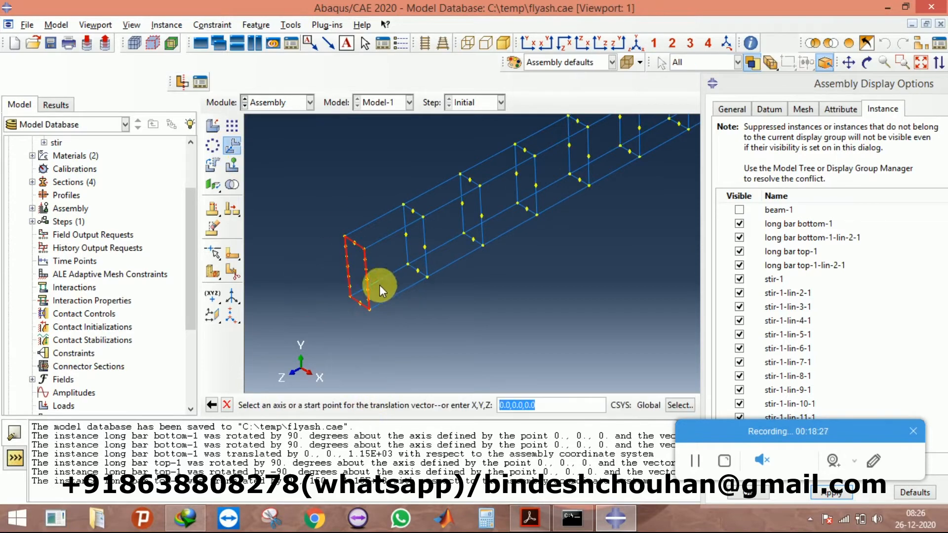
{"action": "scroll", "coordinate": [353, 291], "scroll_direction": "up", "scroll_amount": 1}
{"action": "scroll", "coordinate": [354, 290], "scroll_direction": "down", "scroll_amount": 2}
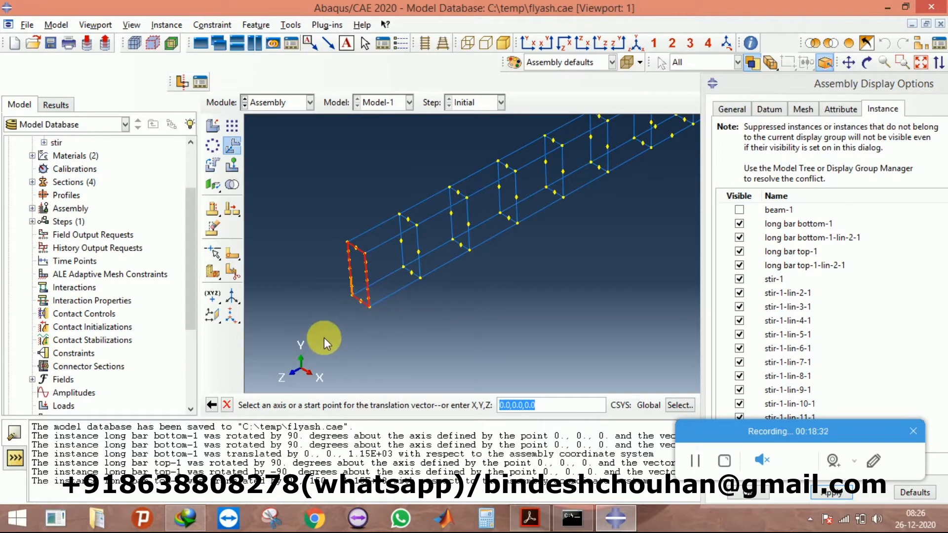
{"action": "scroll", "coordinate": [324, 338], "scroll_direction": "up", "scroll_amount": 2}
{"action": "scroll", "coordinate": [351, 322], "scroll_direction": "down", "scroll_amount": 3}
{"action": "scroll", "coordinate": [351, 322], "scroll_direction": "down", "scroll_amount": 1}
{"action": "left_click", "coordinate": [349, 301]}
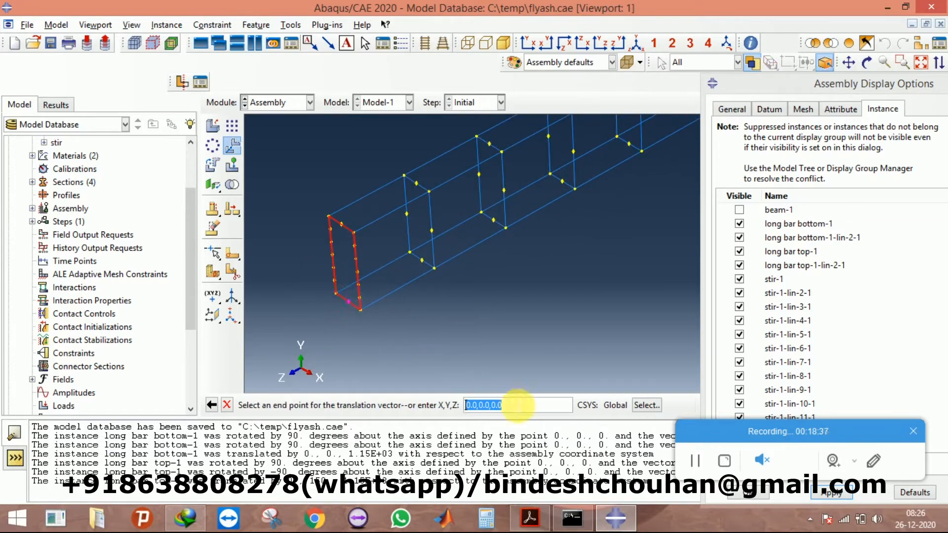
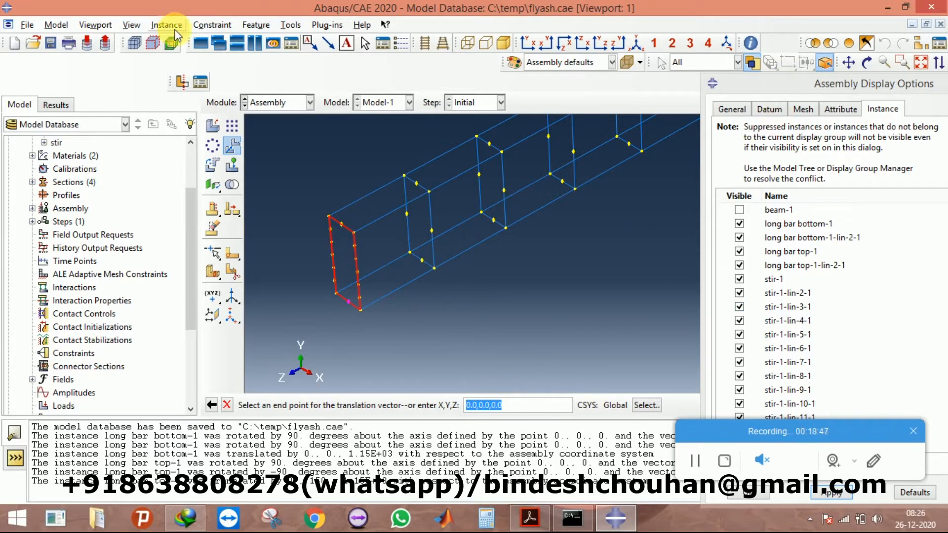
Step: Query the coordinates of the bottom edge midpoint on the last stirrup and copy them
{"action": "left_click", "coordinate": [139, 28]}
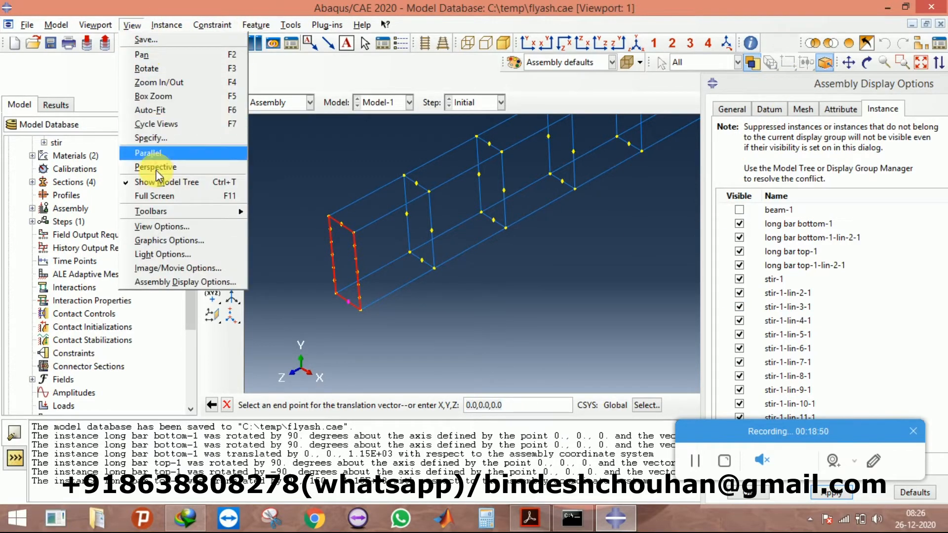
{"action": "mouse_move", "coordinate": [291, 25]}
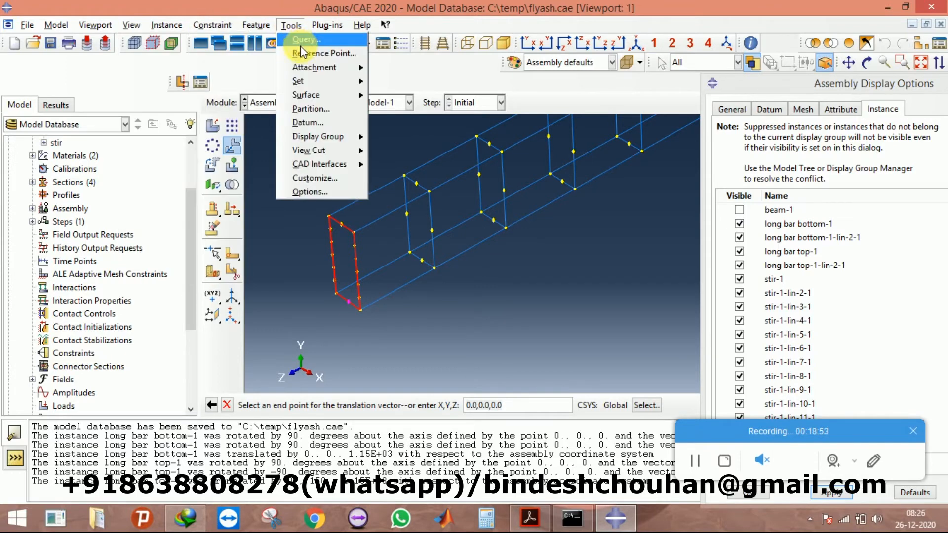
{"action": "left_click", "coordinate": [302, 40]}
{"action": "left_click_drag", "start_coordinate": [773, 419], "coordinate": [841, 69]}
{"action": "left_click", "coordinate": [838, 102]}
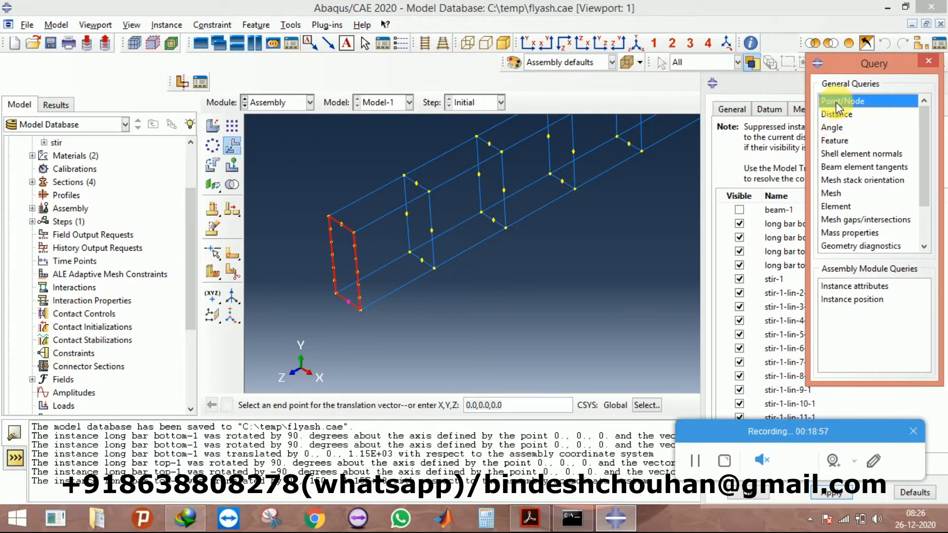
{"action": "left_click", "coordinate": [349, 302]}
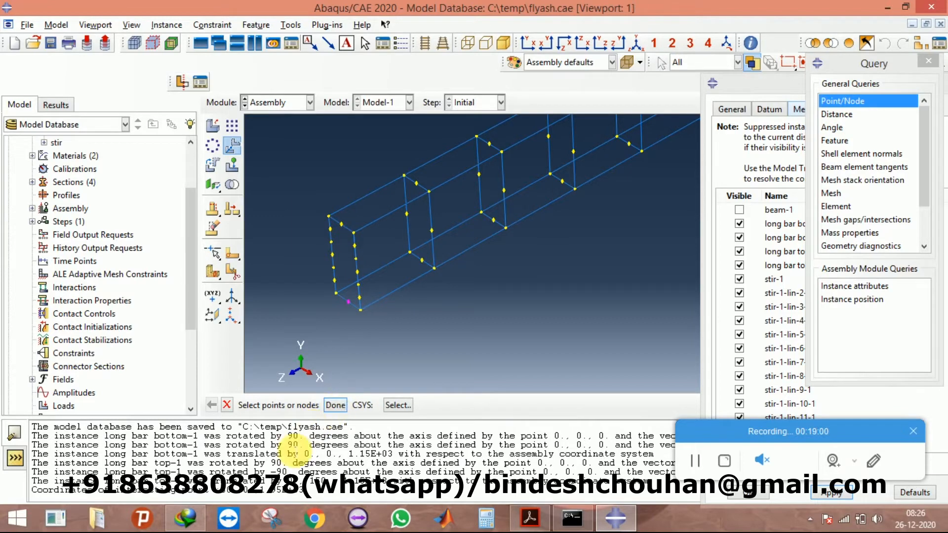
{"action": "left_click_drag", "start_coordinate": [316, 491], "coordinate": [229, 492]}
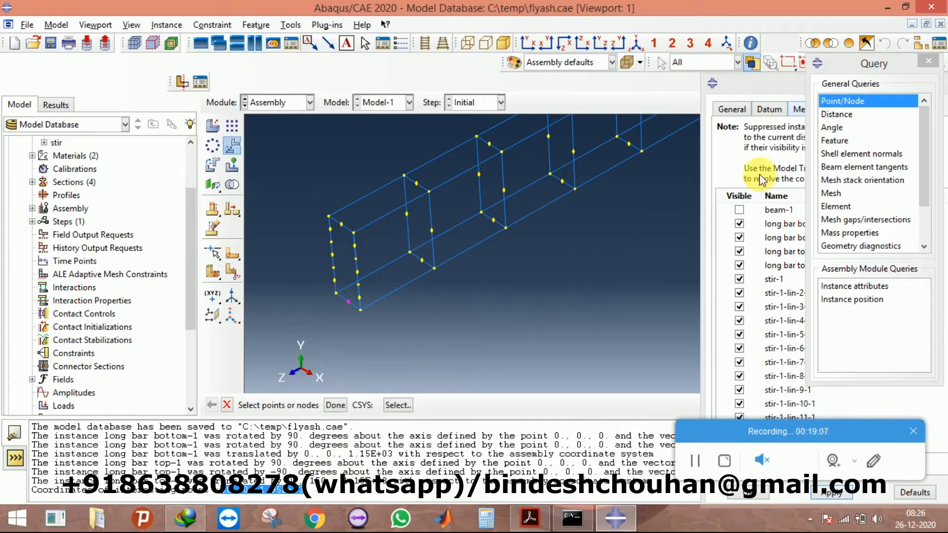
{"action": "left_click", "coordinate": [742, 97]}
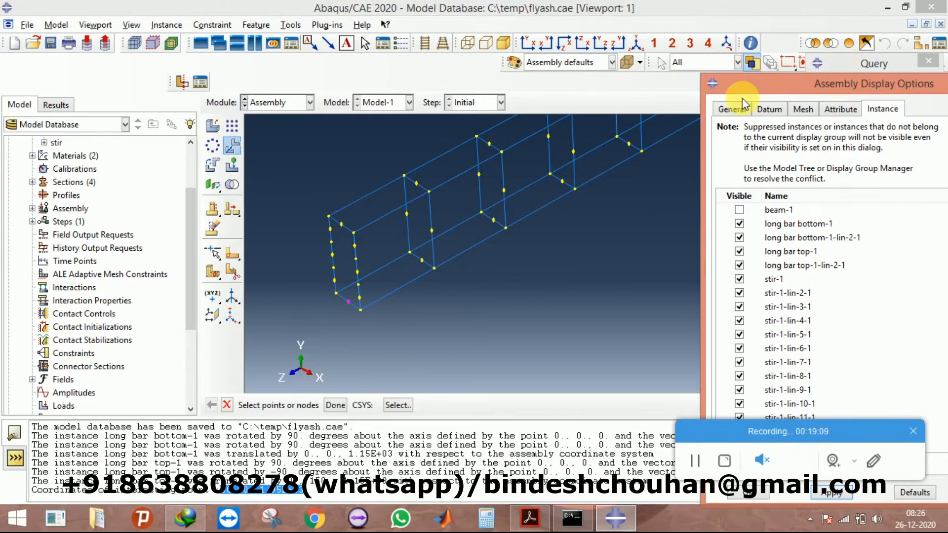
Step: Set the translation's end point to 30.,0.,1.90E+03 and apply the new position of the last stirrup
{"action": "left_click", "coordinate": [227, 405]}
{"action": "left_click_drag", "start_coordinate": [516, 408], "coordinate": [415, 405]}
{"action": "type", "text": "30.,0.,1.95E+03"}
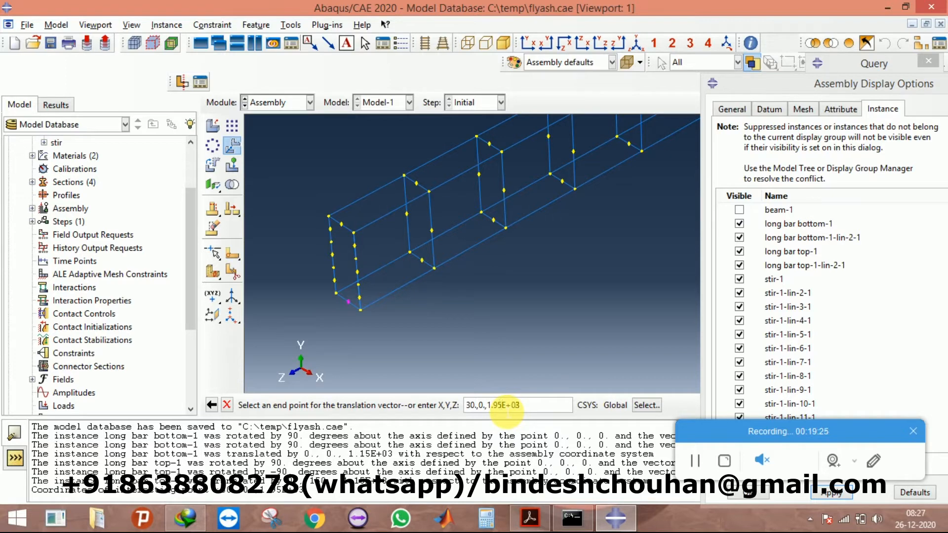
{"action": "left_click", "coordinate": [501, 405]}
{"action": "key", "text": "BackSpace"}
{"action": "type", "text": "0"}
{"action": "left_click_drag", "start_coordinate": [523, 405], "coordinate": [392, 405]}
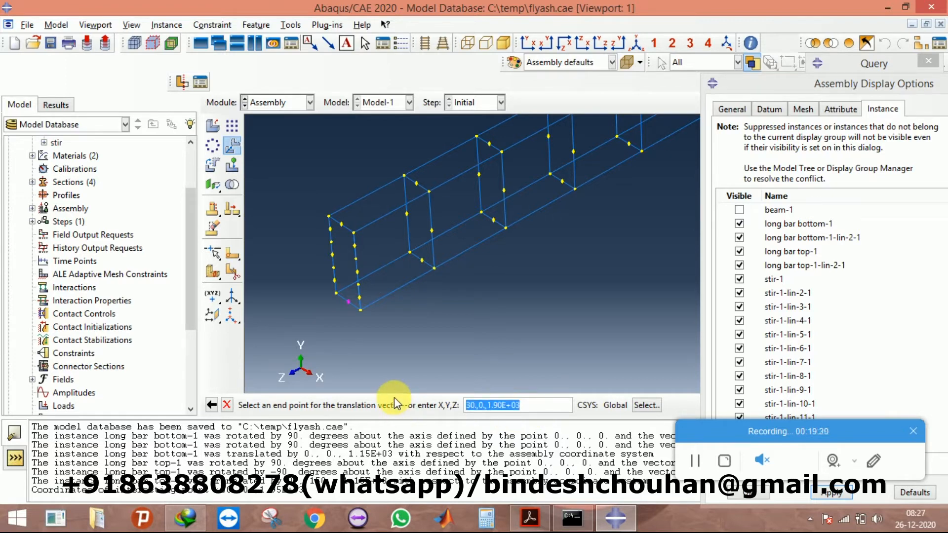
{"action": "left_click", "coordinate": [520, 405]}
{"action": "key", "text": "Return"}
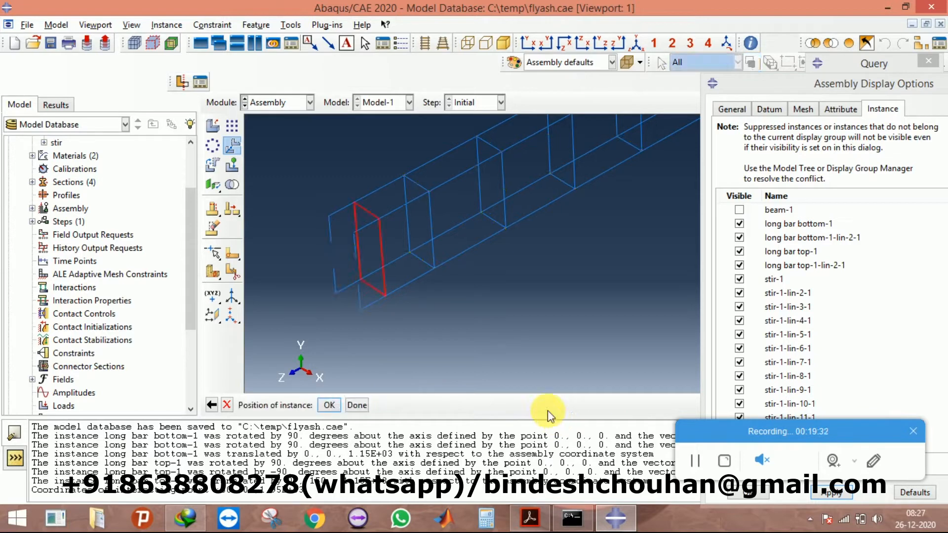
{"action": "left_click", "coordinate": [326, 405]}
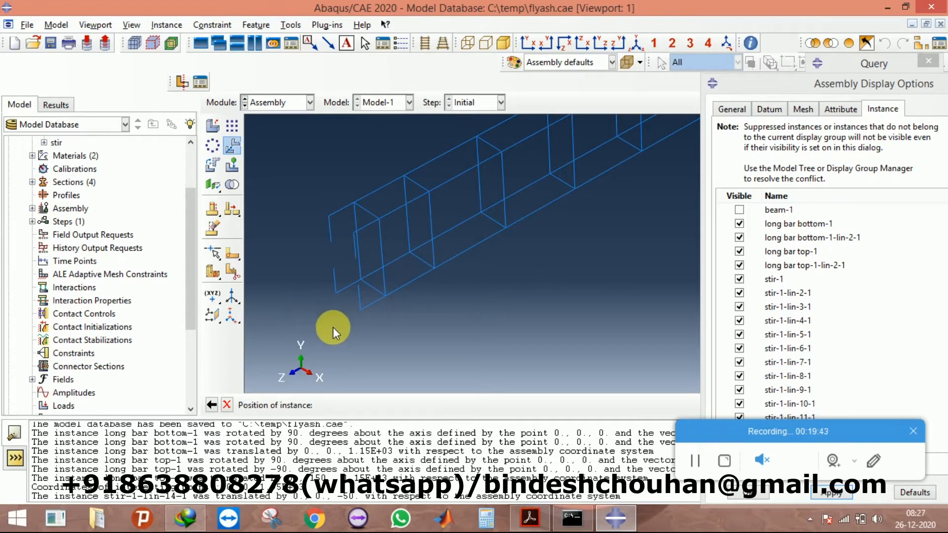
Step: Start translating the stirrup at the origin from its bottom edge midpoint, checking the Fig. 2 beam details in Adobe Acrobat before returning to Abaqus/CAE
{"action": "scroll", "coordinate": [333, 328], "scroll_direction": "down", "scroll_amount": 5}
{"action": "scroll", "coordinate": [624, 141], "scroll_direction": "up", "scroll_amount": 5}
{"action": "left_click", "coordinate": [621, 191]}
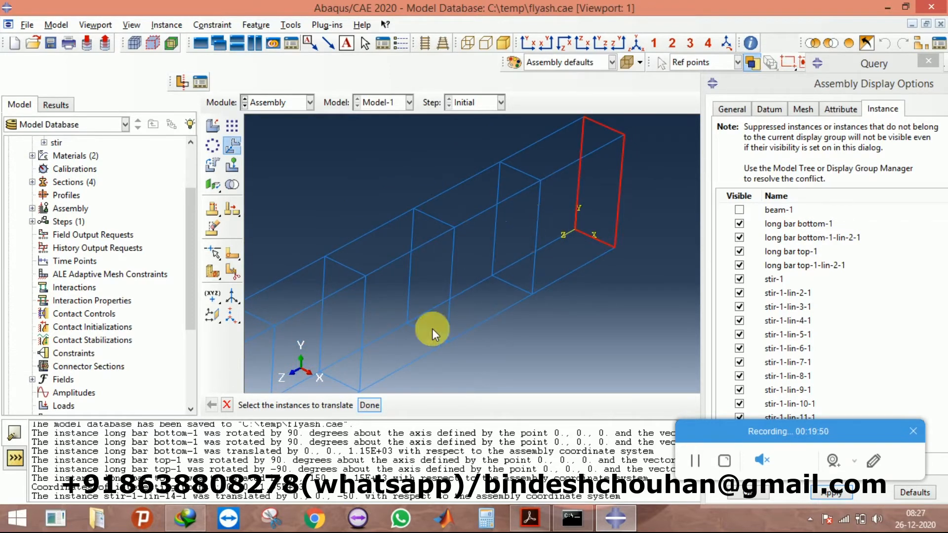
{"action": "left_click", "coordinate": [369, 405]}
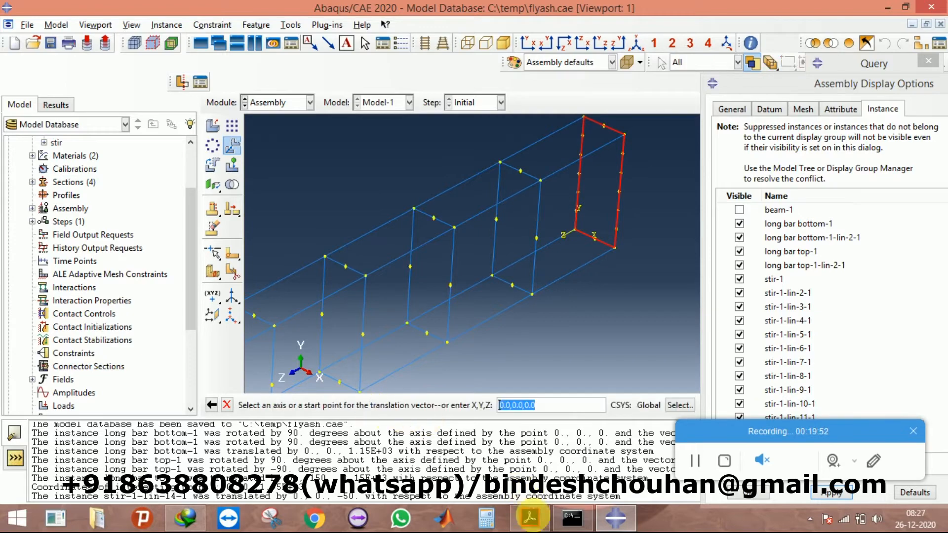
{"action": "left_click", "coordinate": [529, 518]}
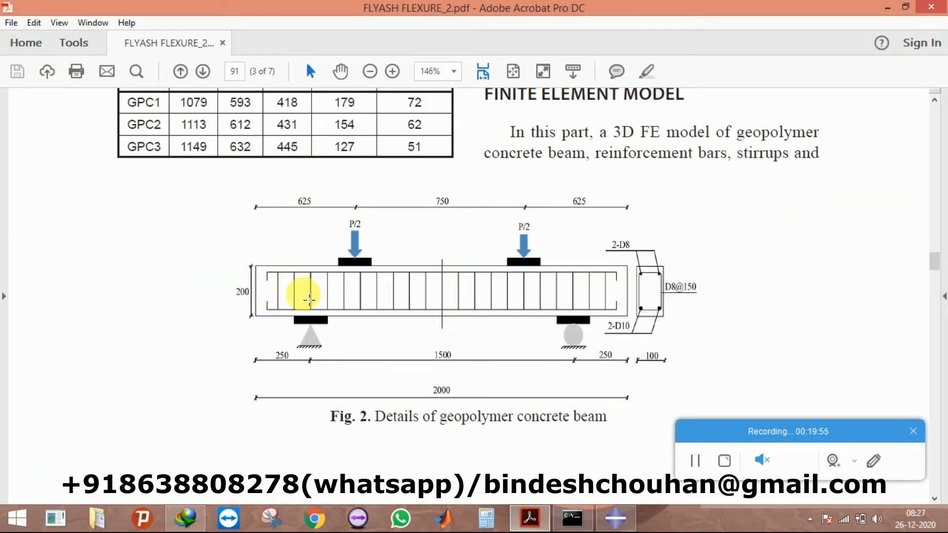
{"action": "left_click", "coordinate": [533, 519]}
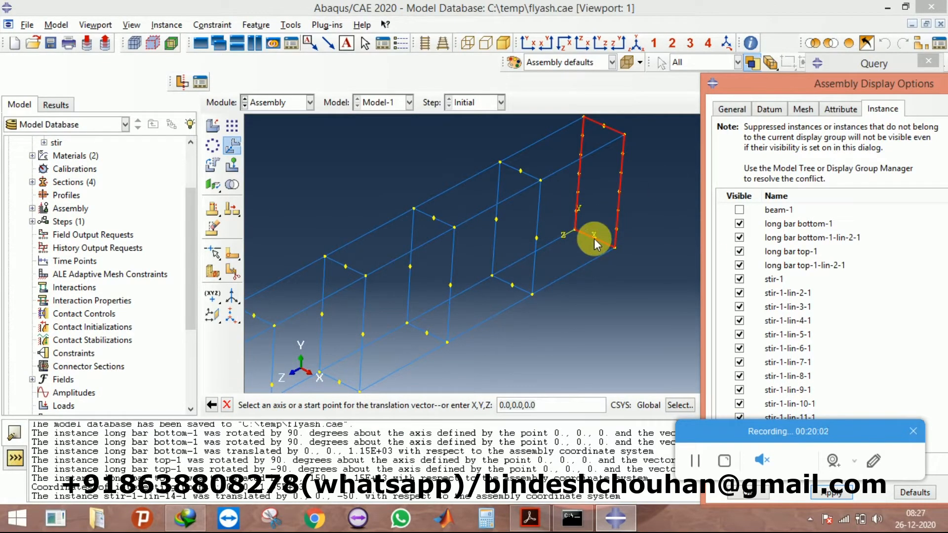
{"action": "left_click", "coordinate": [594, 238]}
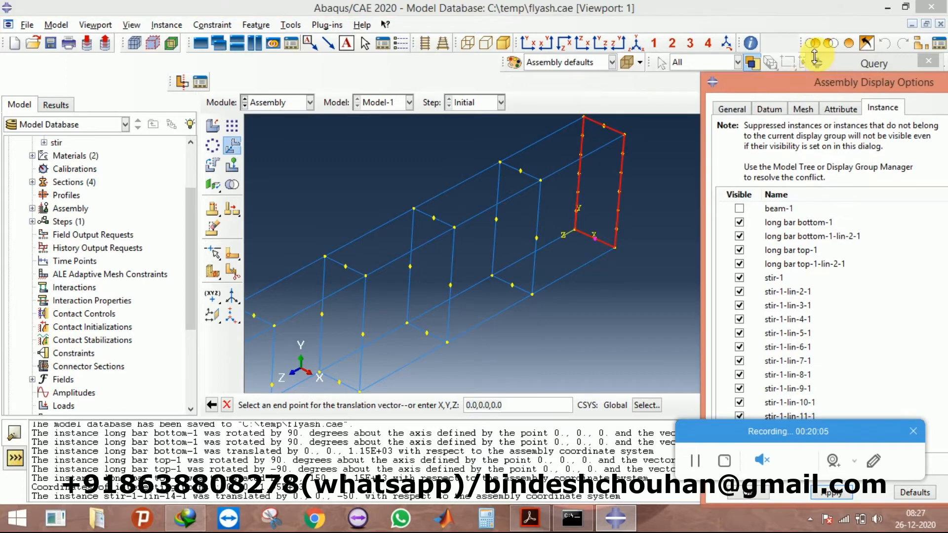
Step: Query the coordinates of the origin stirrup's bottom edge midpoint, copy them, and return to the translation
{"action": "left_click", "coordinate": [848, 62]}
{"action": "left_click", "coordinate": [841, 101]}
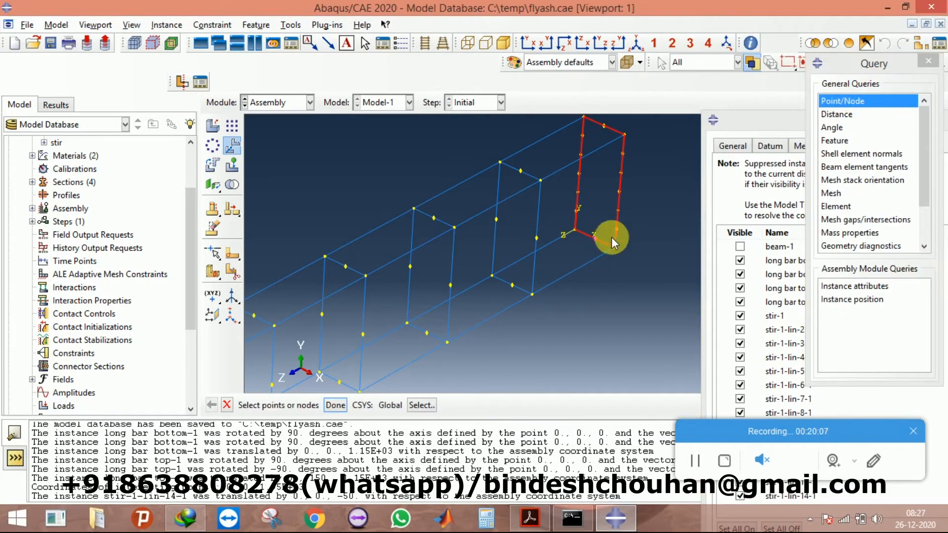
{"action": "left_click", "coordinate": [334, 405]}
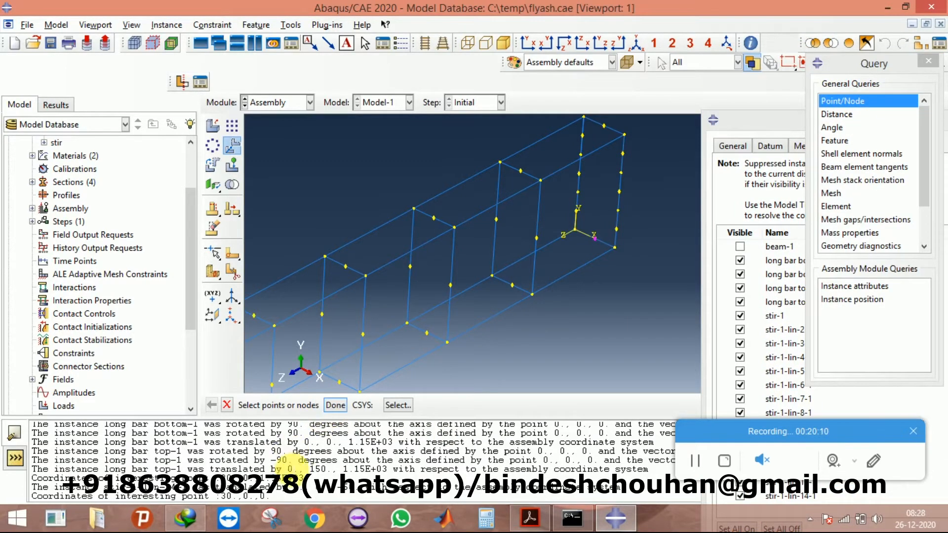
{"action": "left_click_drag", "start_coordinate": [265, 496], "coordinate": [220, 497]}
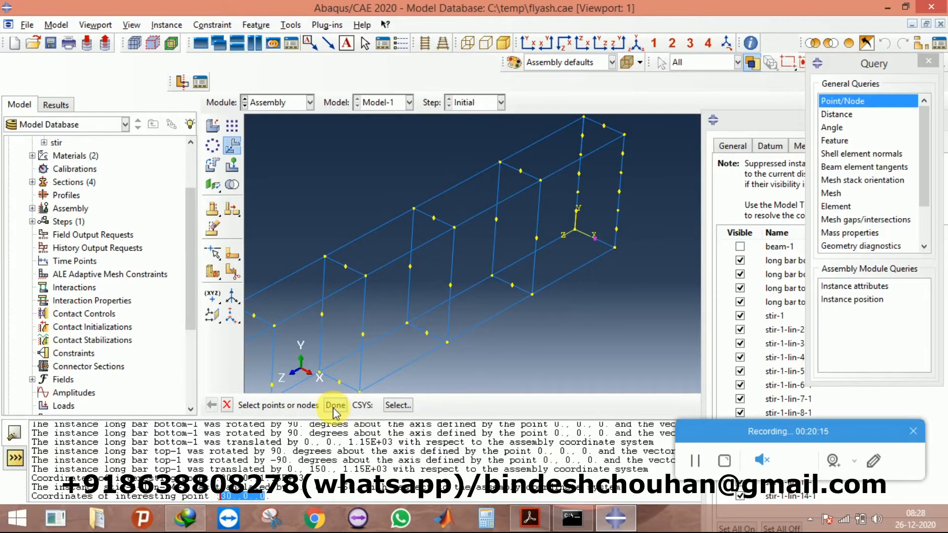
{"action": "left_click", "coordinate": [219, 408]}
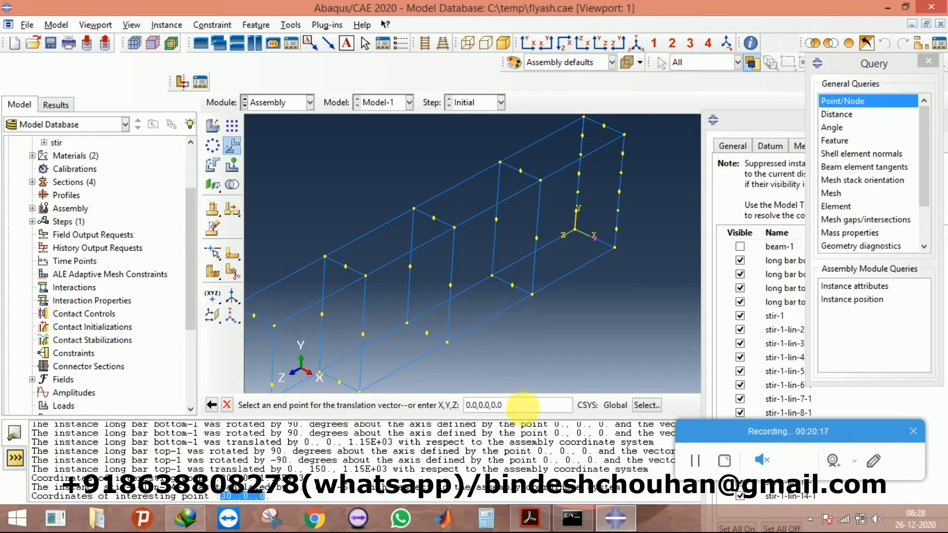
Step: Try 30.,0.,5 as the end point of the origin stirrup's translation and step back to the end point entry
{"action": "type", "text": "30.,0.,0"}
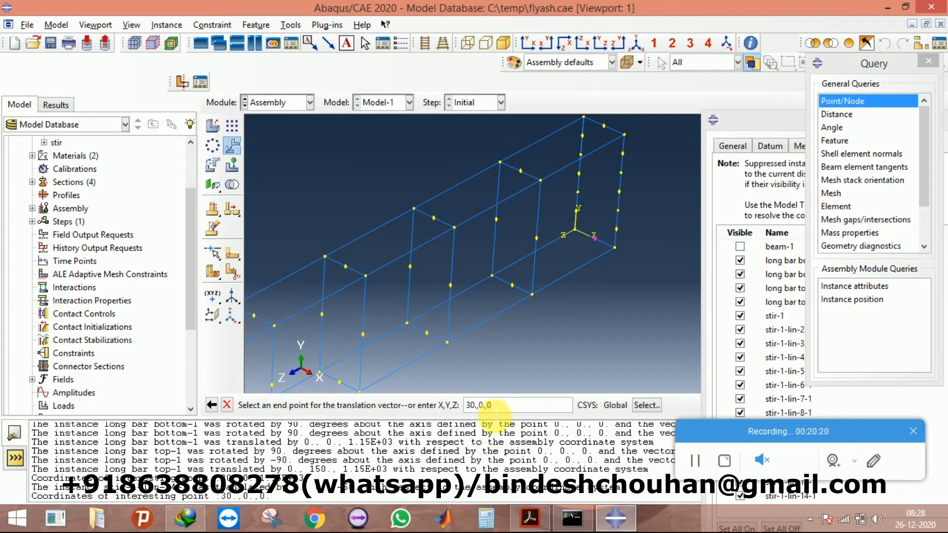
{"action": "key", "text": "BackSpace"}
{"action": "type", "text": "5"}
{"action": "key", "text": "Return"}
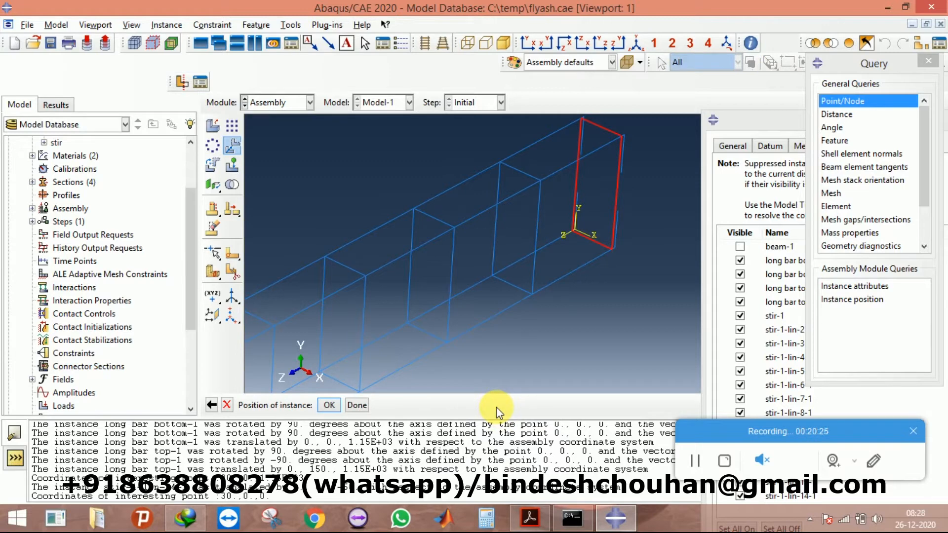
{"action": "left_click", "coordinate": [211, 405]}
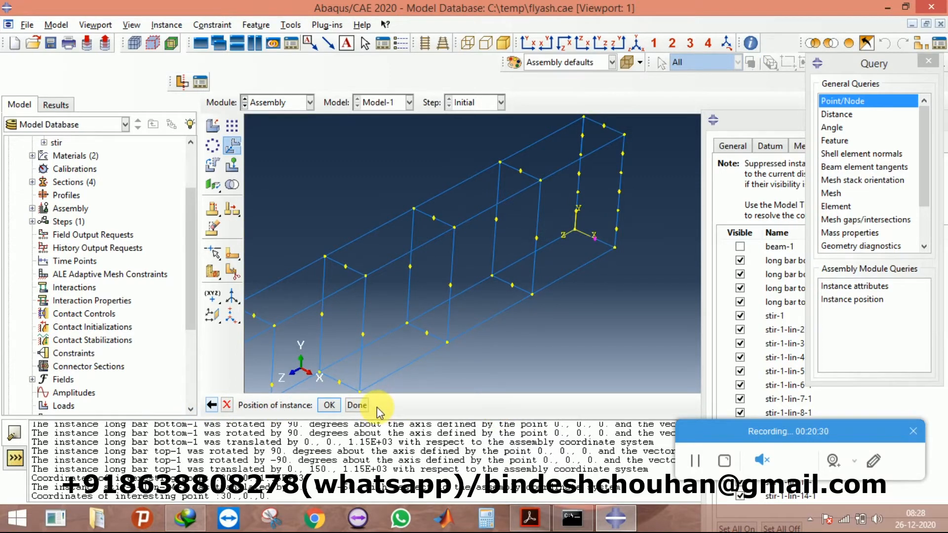
Step: Set the end point's Z coordinate to 50 and apply the translation of the origin stirrup
{"action": "left_click", "coordinate": [505, 404]}
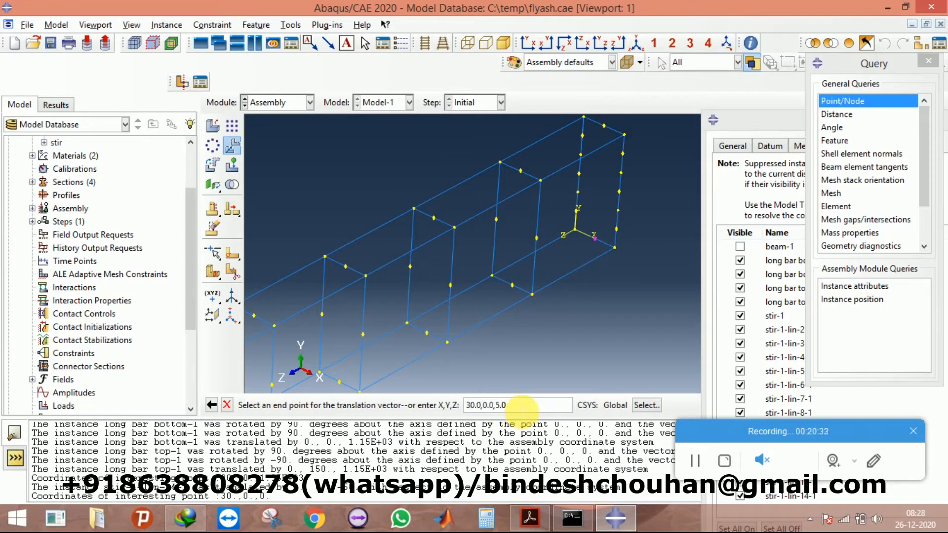
{"action": "key", "text": "Return"}
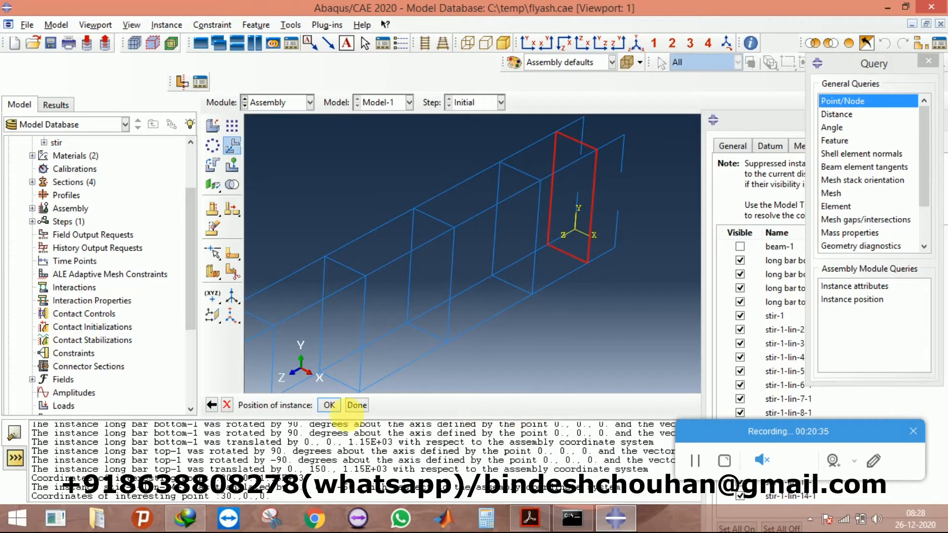
{"action": "left_click", "coordinate": [330, 405]}
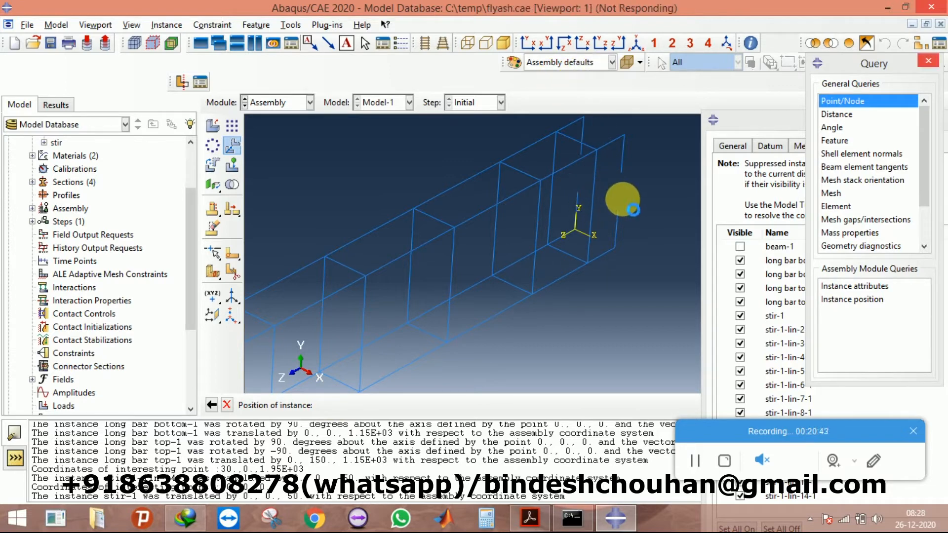
Step: Show beam-1 together with the reinforcement cage, switch the render style to wireframe, and hide beam-1 again
{"action": "left_click_drag", "start_coordinate": [760, 122], "coordinate": [804, 13]}
{"action": "left_click", "coordinate": [777, 136]}
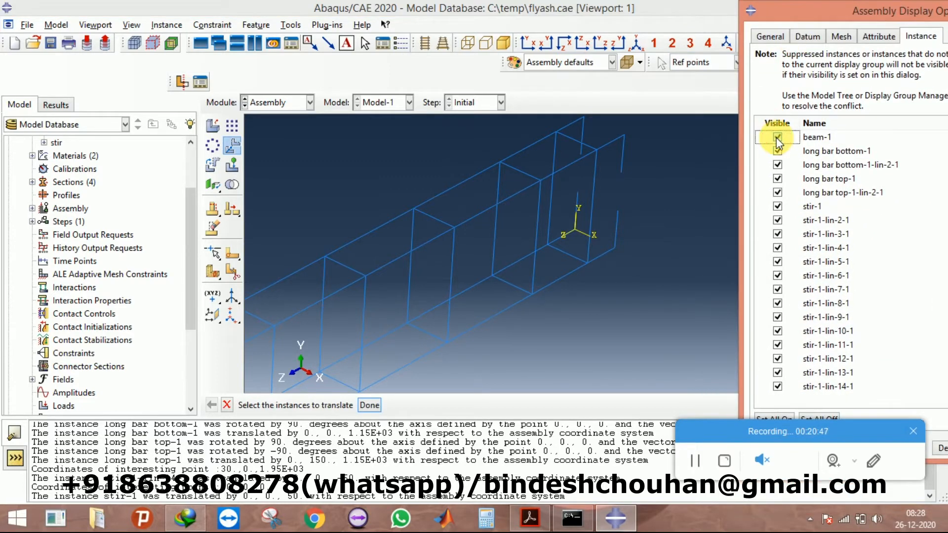
{"action": "left_click", "coordinate": [869, 448]}
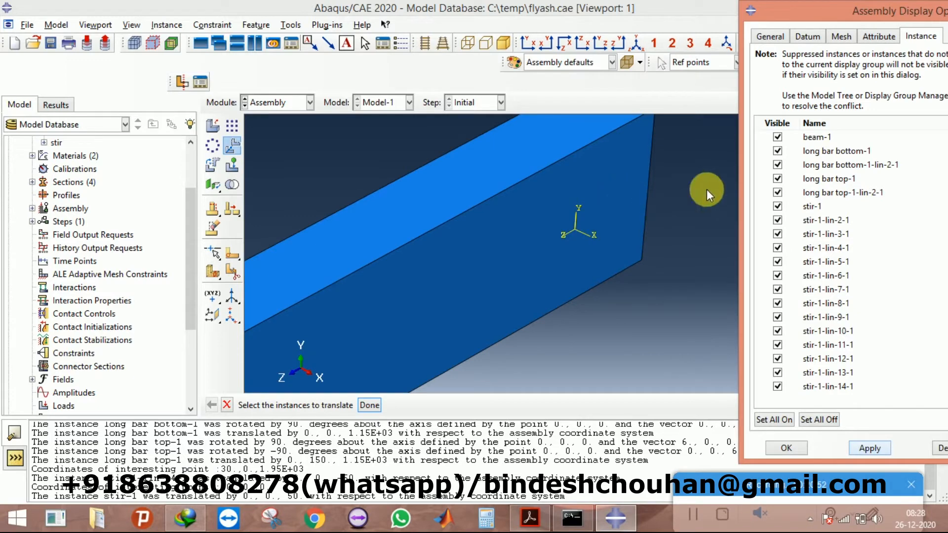
{"action": "left_click", "coordinate": [468, 43]}
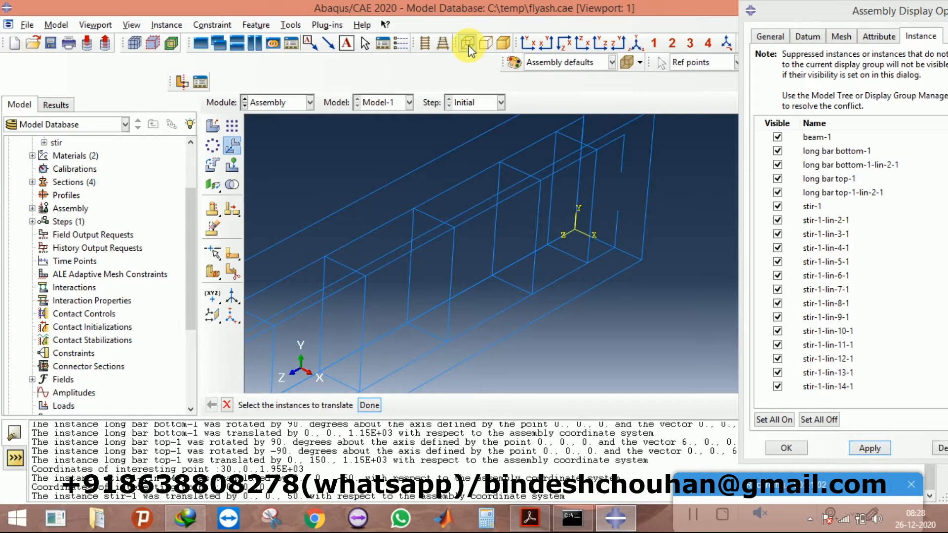
{"action": "left_click", "coordinate": [778, 136]}
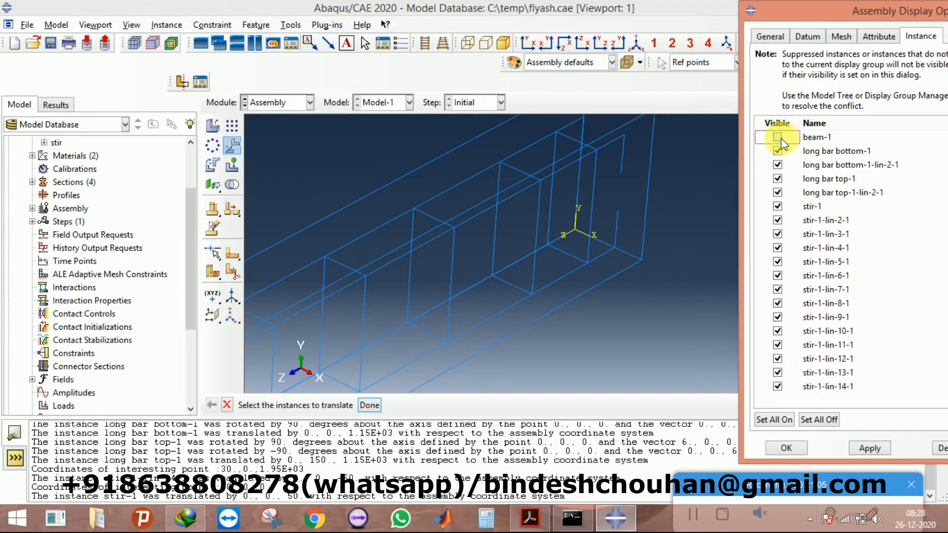
{"action": "left_click", "coordinate": [872, 447]}
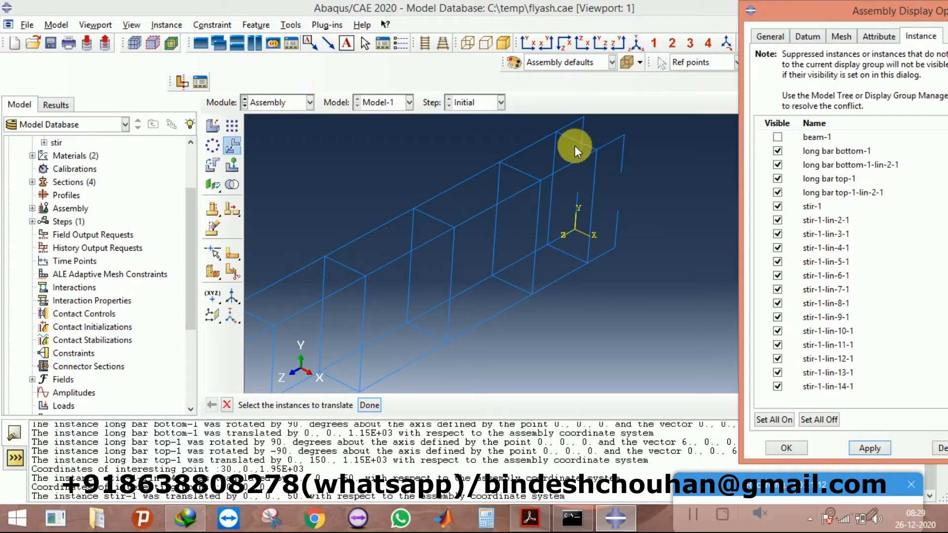
Step: Select the whole reinforcement cage and translate it from the origin to the end point 0,0,25
{"action": "scroll", "coordinate": [517, 161], "scroll_direction": "down", "scroll_amount": 2}
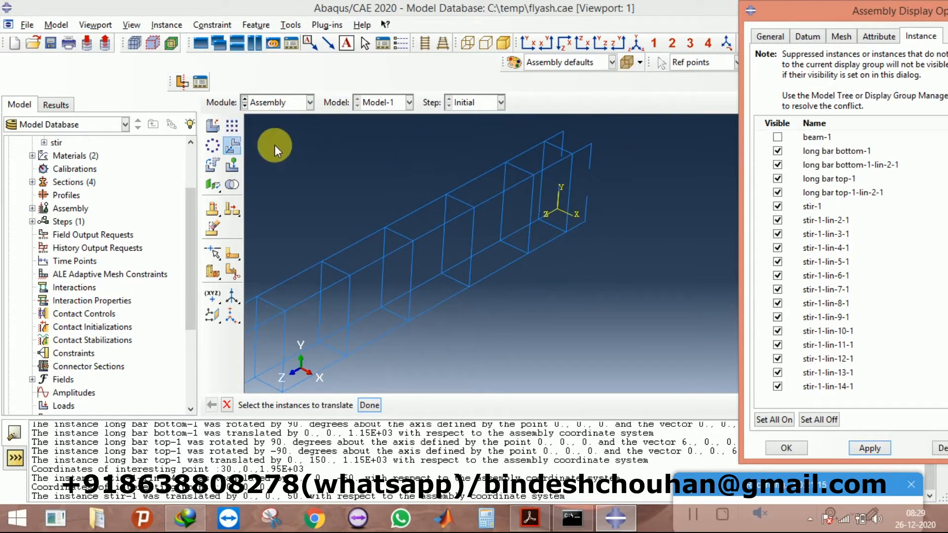
{"action": "left_click_drag", "start_coordinate": [483, 134], "coordinate": [629, 271]}
{"action": "scroll", "coordinate": [635, 218], "scroll_direction": "down", "scroll_amount": 5}
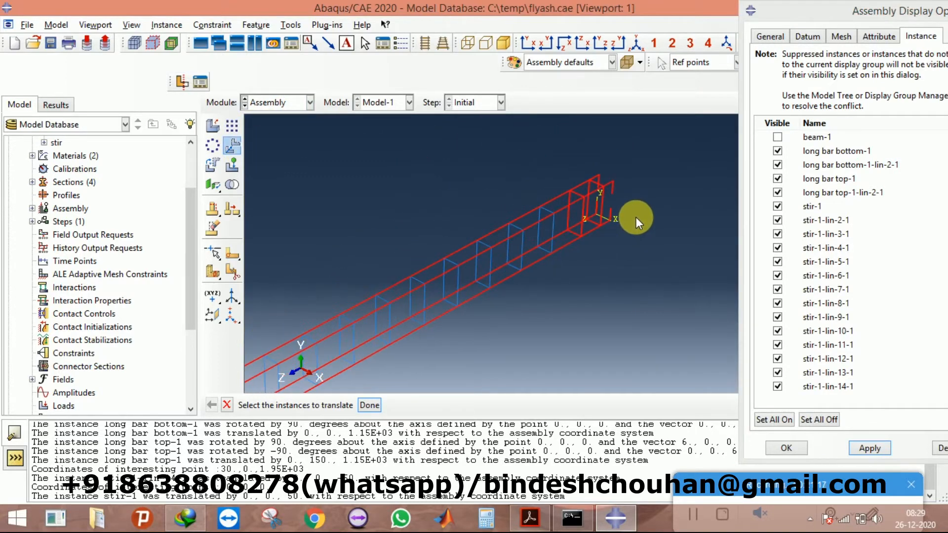
{"action": "left_click_drag", "start_coordinate": [352, 153], "coordinate": [703, 363]}
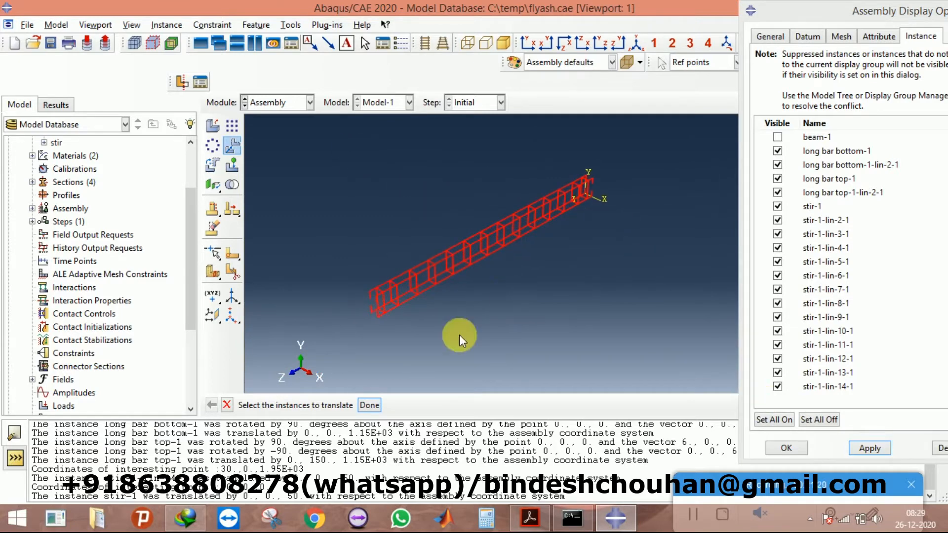
{"action": "left_click", "coordinate": [370, 404]}
{"action": "scroll", "coordinate": [592, 212], "scroll_direction": "up", "scroll_amount": 2}
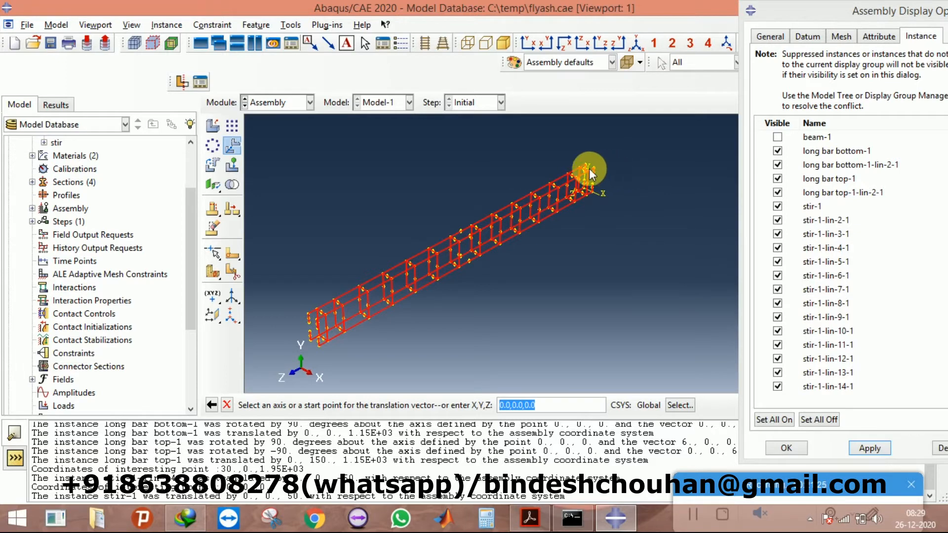
{"action": "scroll", "coordinate": [590, 170], "scroll_direction": "up", "scroll_amount": 3}
{"action": "scroll", "coordinate": [600, 212], "scroll_direction": "up", "scroll_amount": 2}
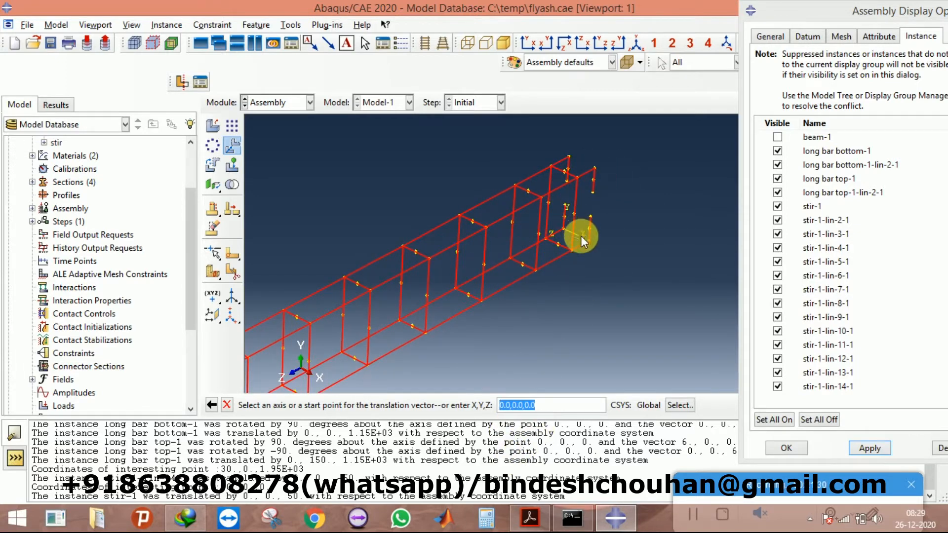
{"action": "scroll", "coordinate": [561, 231], "scroll_direction": "up", "scroll_amount": 2}
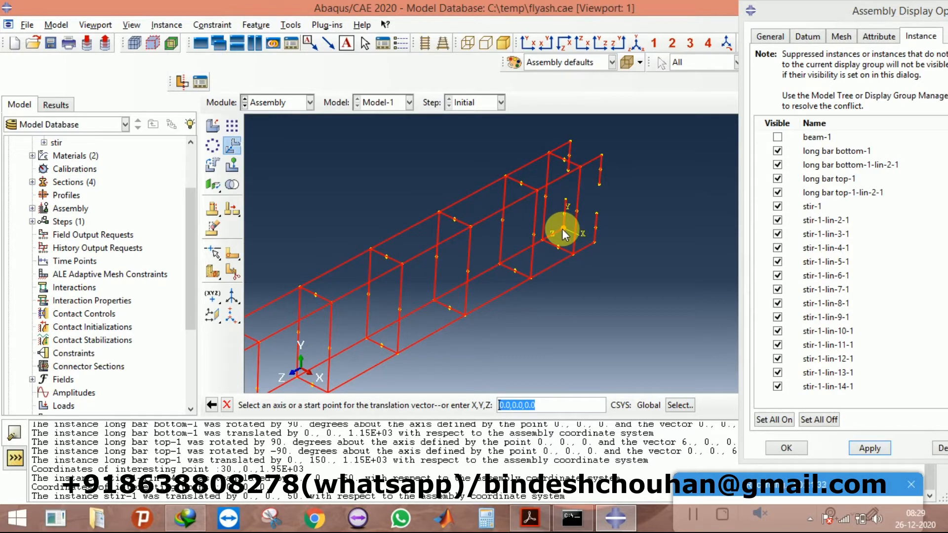
{"action": "left_click", "coordinate": [563, 228]}
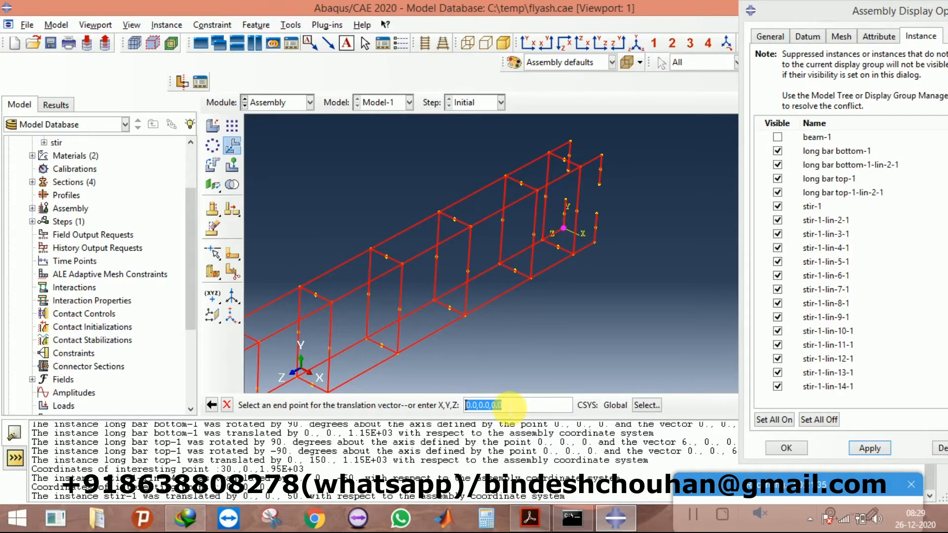
{"action": "type", "text": "0,0,25"}
{"action": "key", "text": "Return"}
{"action": "left_click", "coordinate": [328, 406]}
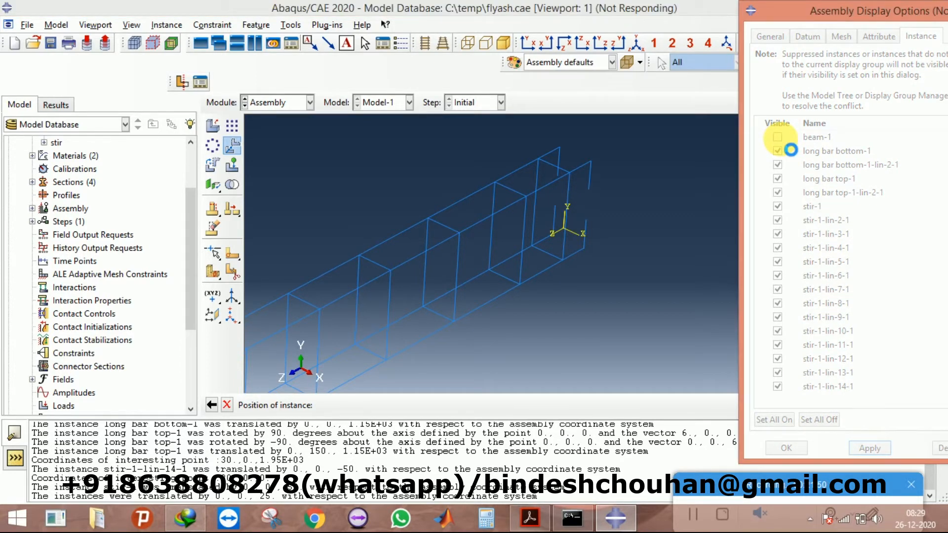
Step: Show beam-1 around the reinforcement cage and view both in the YZ side view with perspective turned off
{"action": "left_click", "coordinate": [778, 139]}
{"action": "left_click", "coordinate": [876, 450]}
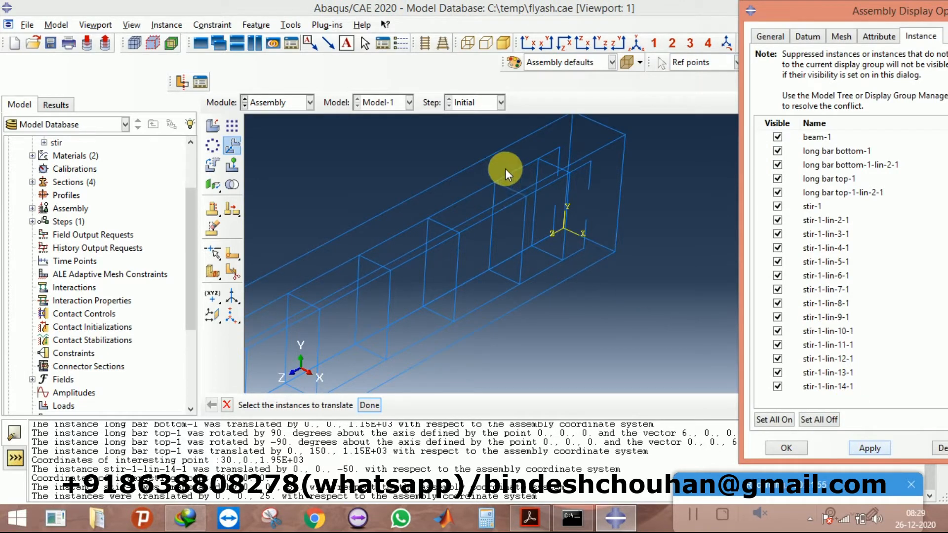
{"action": "left_click", "coordinate": [527, 46]}
{"action": "left_click", "coordinate": [560, 47]}
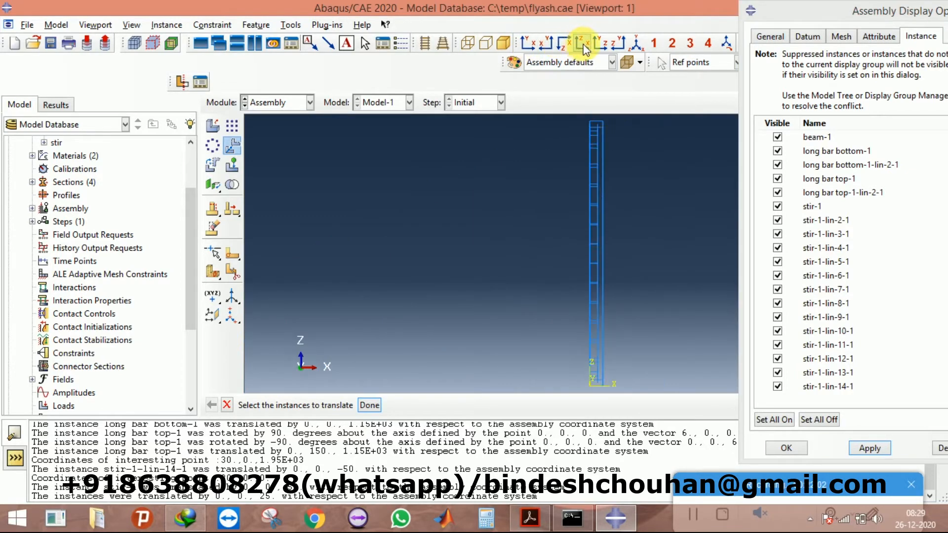
{"action": "left_click", "coordinate": [599, 43]}
{"action": "scroll", "coordinate": [336, 170], "scroll_direction": "down", "scroll_amount": 3}
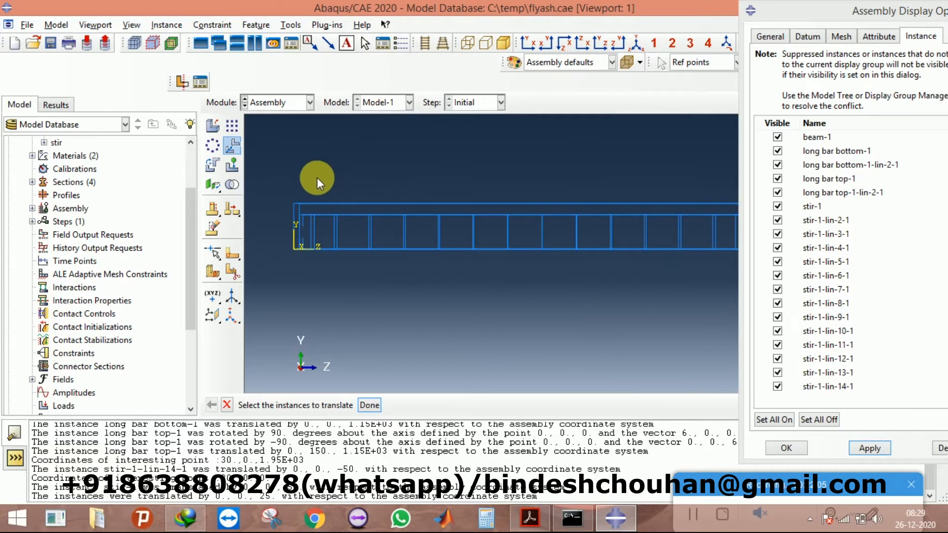
{"action": "scroll", "coordinate": [719, 241], "scroll_direction": "up", "scroll_amount": 2}
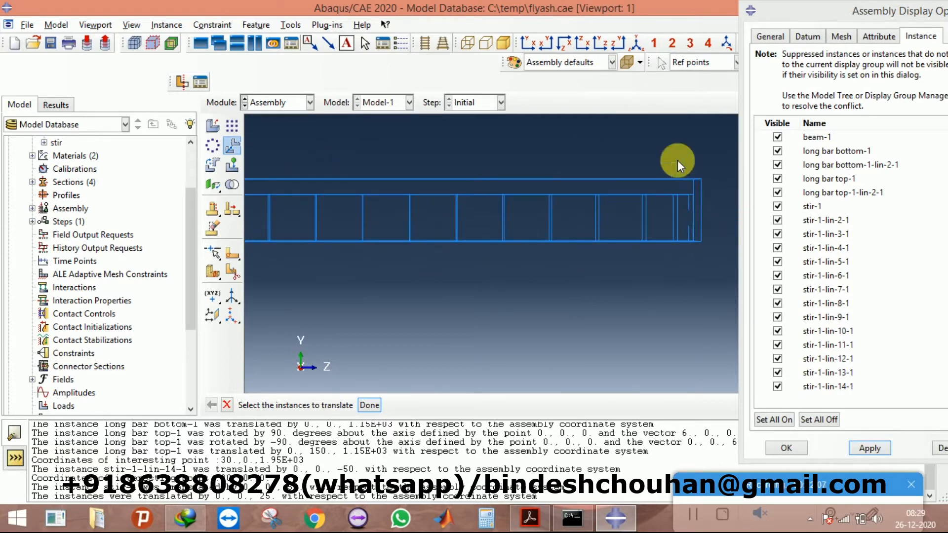
{"action": "left_click", "coordinate": [432, 44]}
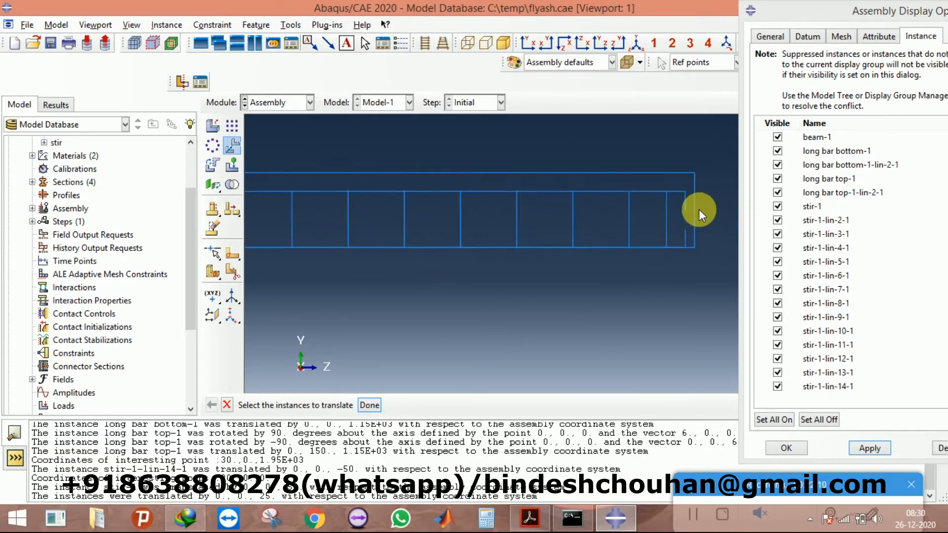
Step: Examine the cage's end gap to the beam in the isometric and YZ side views, and hide beam-1 again
{"action": "left_click", "coordinate": [636, 44]}
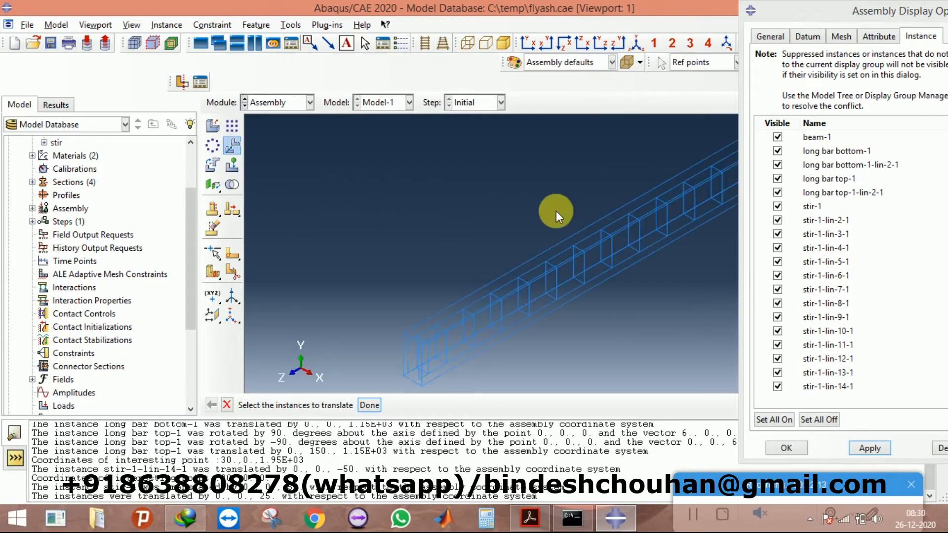
{"action": "left_click", "coordinate": [597, 44]}
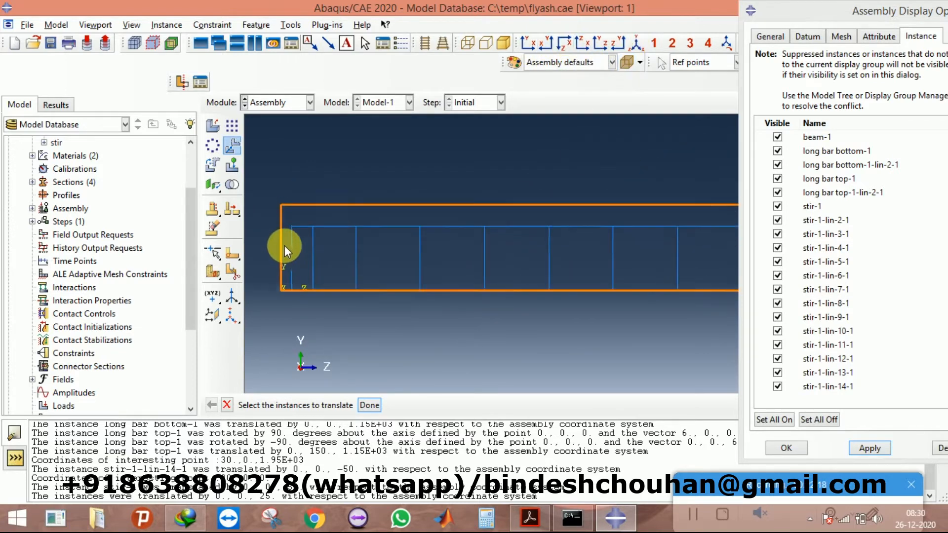
{"action": "left_click", "coordinate": [639, 41]}
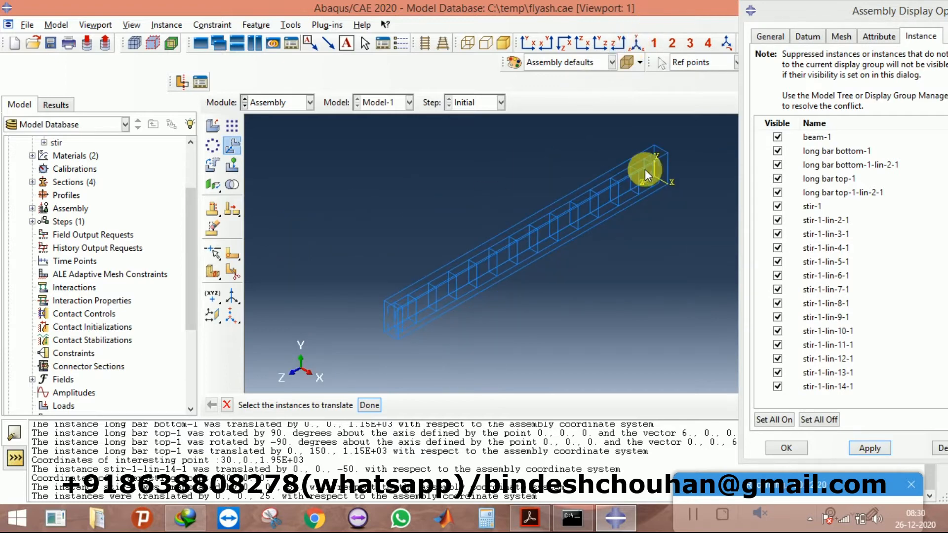
{"action": "left_click", "coordinate": [778, 137]}
{"action": "left_click", "coordinate": [870, 449]}
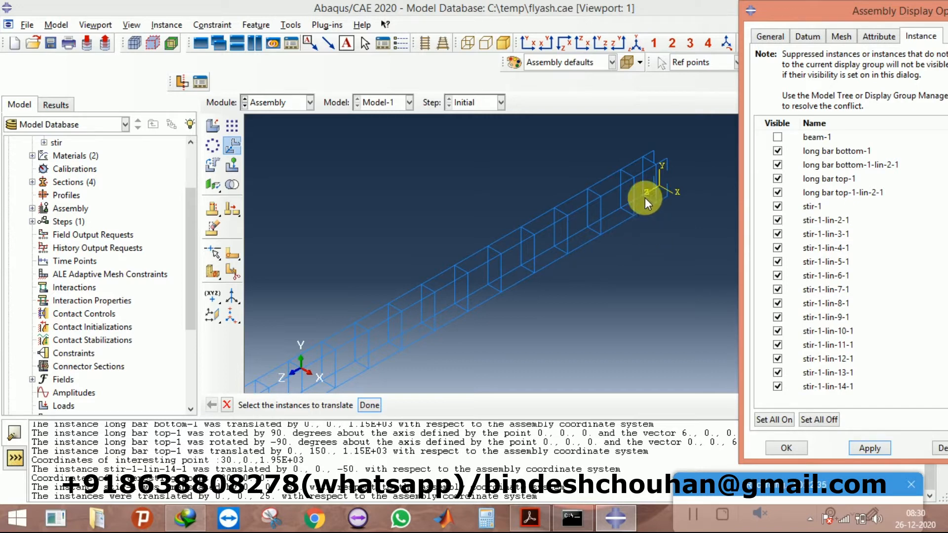
Step: Select the whole reinforcement cage and translate it from the end of the bottom long bar to the end point 0,25,0
{"action": "scroll", "coordinate": [662, 159], "scroll_direction": "up", "scroll_amount": 3}
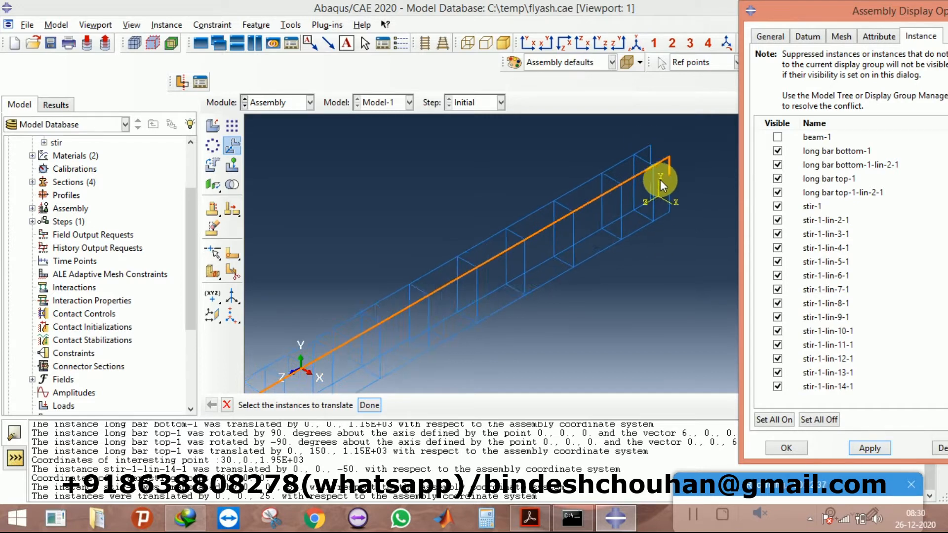
{"action": "scroll", "coordinate": [629, 167], "scroll_direction": "down", "scroll_amount": 5}
{"action": "left_click_drag", "start_coordinate": [404, 127], "coordinate": [730, 335]}
{"action": "scroll", "coordinate": [642, 169], "scroll_direction": "up", "scroll_amount": 5}
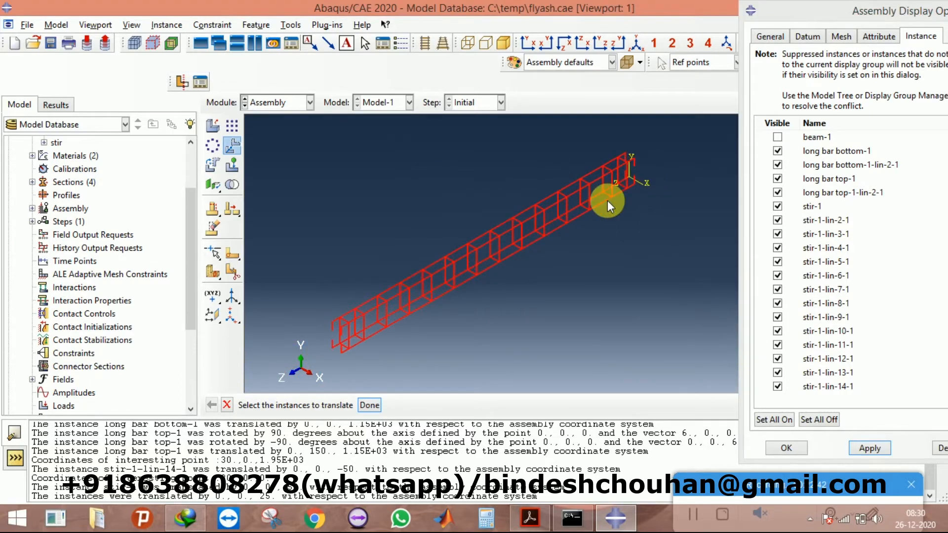
{"action": "left_click", "coordinate": [375, 405]}
{"action": "scroll", "coordinate": [634, 187], "scroll_direction": "up", "scroll_amount": 5}
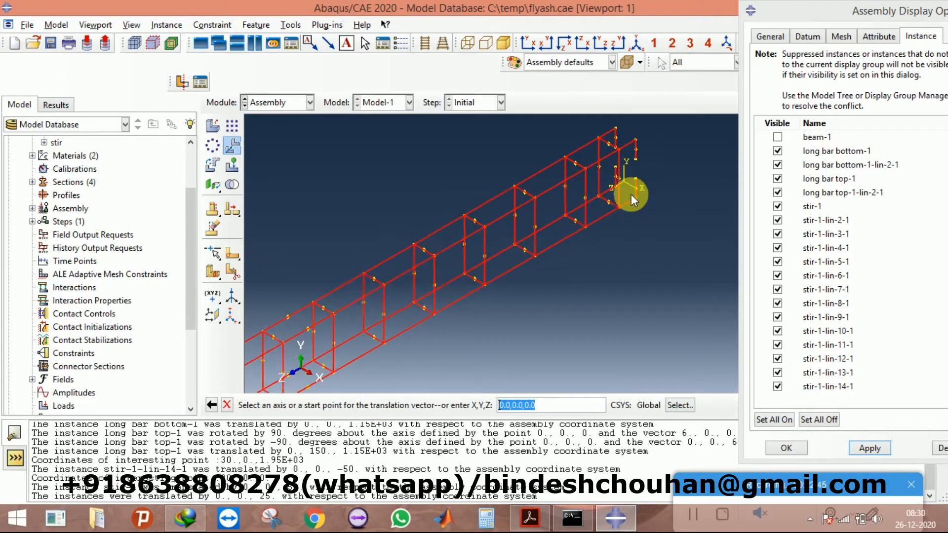
{"action": "scroll", "coordinate": [630, 203], "scroll_direction": "up", "scroll_amount": 3}
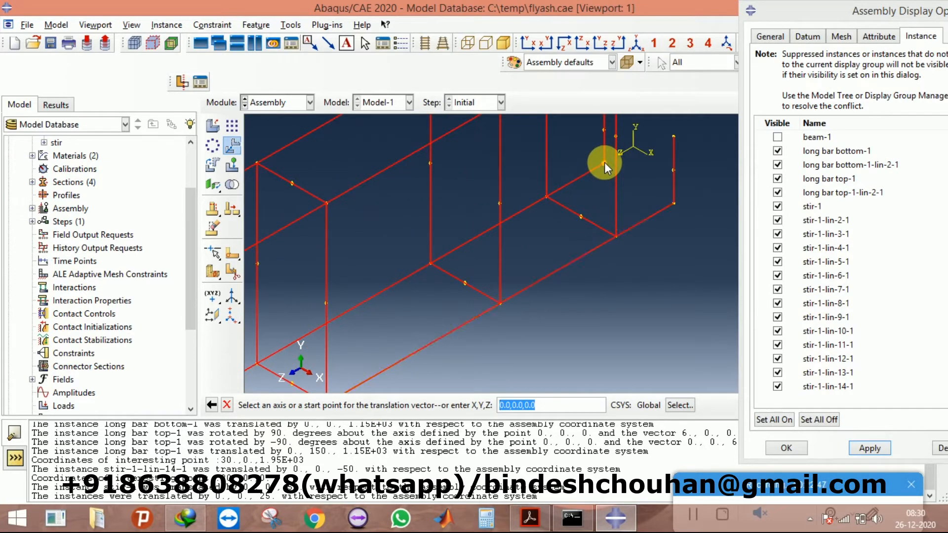
{"action": "left_click", "coordinate": [604, 163]}
{"action": "type", "text": "0,25"}
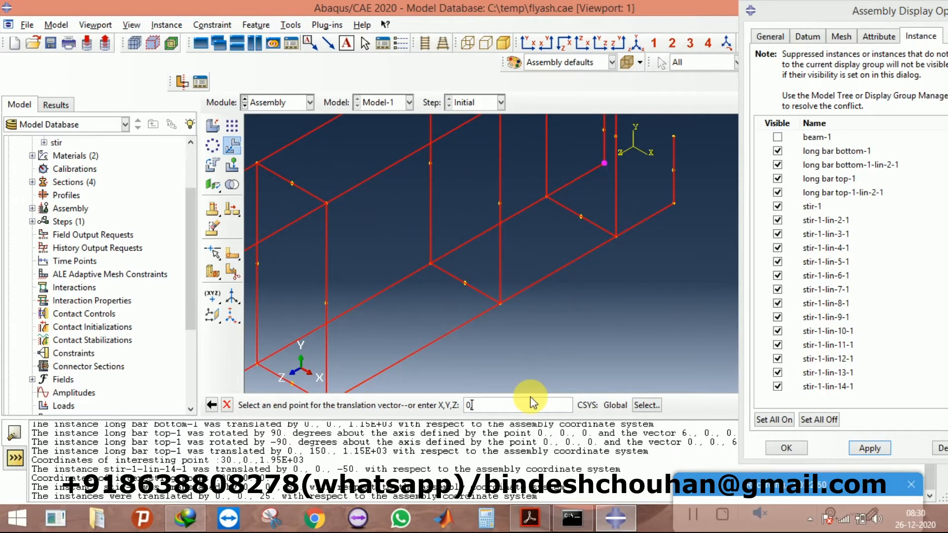
{"action": "type", "text": ",0"}
{"action": "key", "text": "Return"}
{"action": "left_click", "coordinate": [329, 406]}
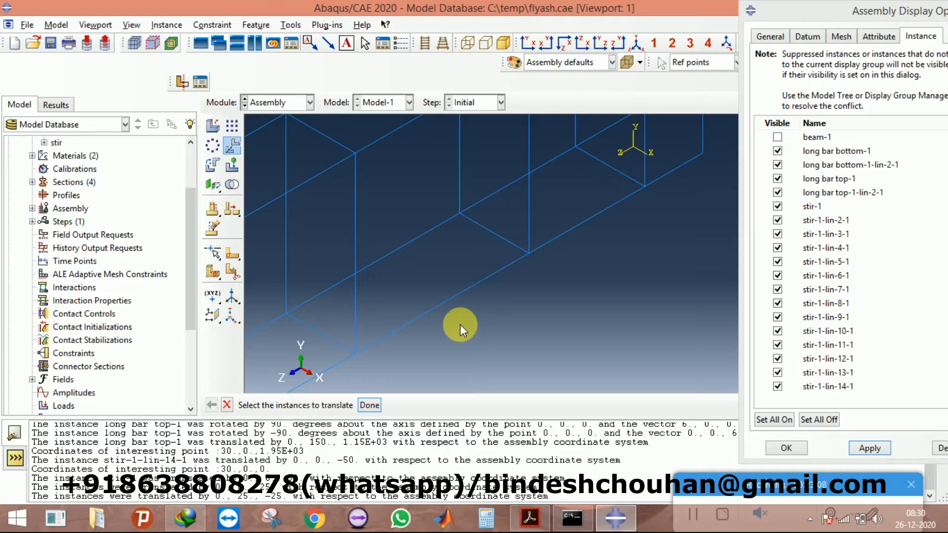
Step: Select the entire cage for another translation and use the end of the bottom long bar as the start point
{"action": "scroll", "coordinate": [460, 324], "scroll_direction": "up", "scroll_amount": 3}
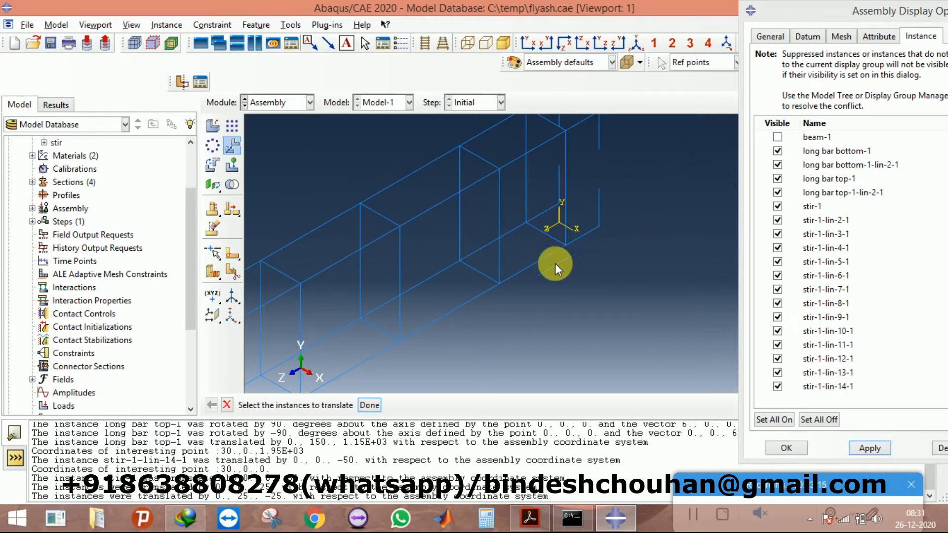
{"action": "scroll", "coordinate": [558, 206], "scroll_direction": "down", "scroll_amount": 1}
{"action": "scroll", "coordinate": [558, 206], "scroll_direction": "up", "scroll_amount": 2}
{"action": "scroll", "coordinate": [496, 254], "scroll_direction": "up", "scroll_amount": 3}
{"action": "scroll", "coordinate": [499, 249], "scroll_direction": "up", "scroll_amount": 2}
{"action": "left_click_drag", "start_coordinate": [328, 179], "coordinate": [721, 390]}
{"action": "scroll", "coordinate": [489, 325], "scroll_direction": "down", "scroll_amount": 2}
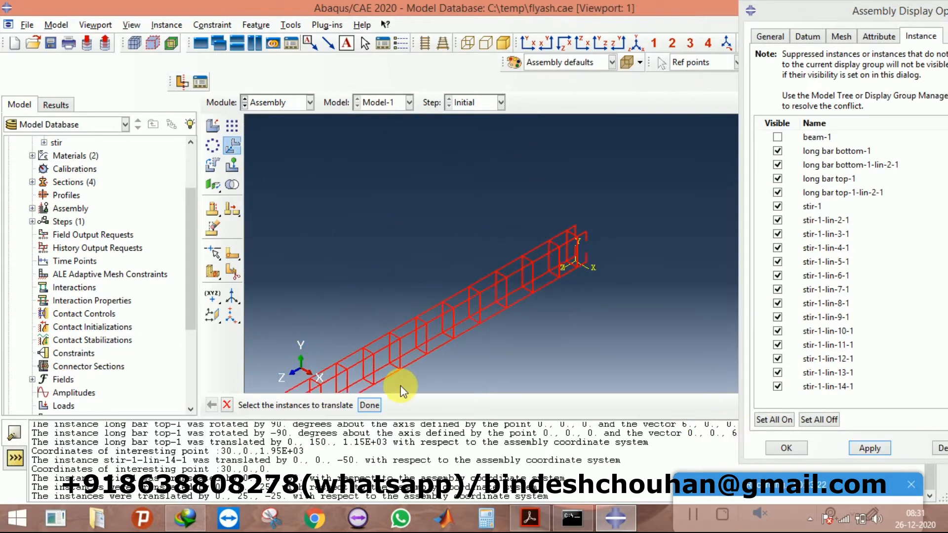
{"action": "left_click", "coordinate": [369, 405]}
{"action": "scroll", "coordinate": [578, 257], "scroll_direction": "down", "scroll_amount": 4}
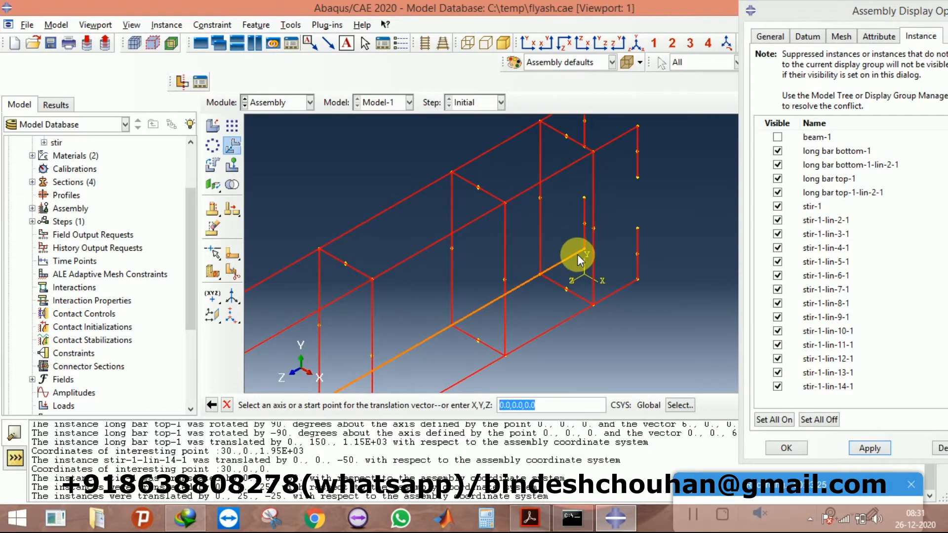
{"action": "left_click", "coordinate": [584, 249]}
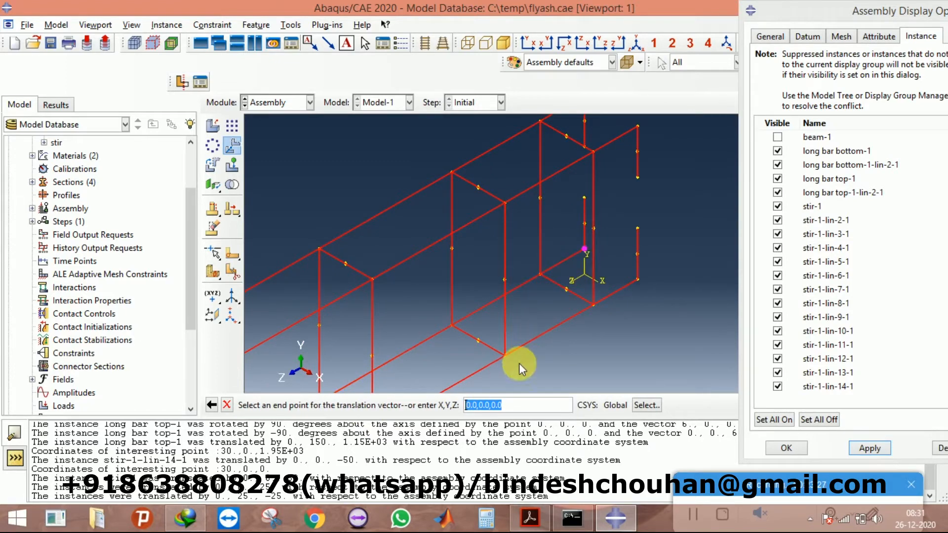
{"action": "type", "text": "25,25,"}
{"action": "key", "text": "BackSpace"}
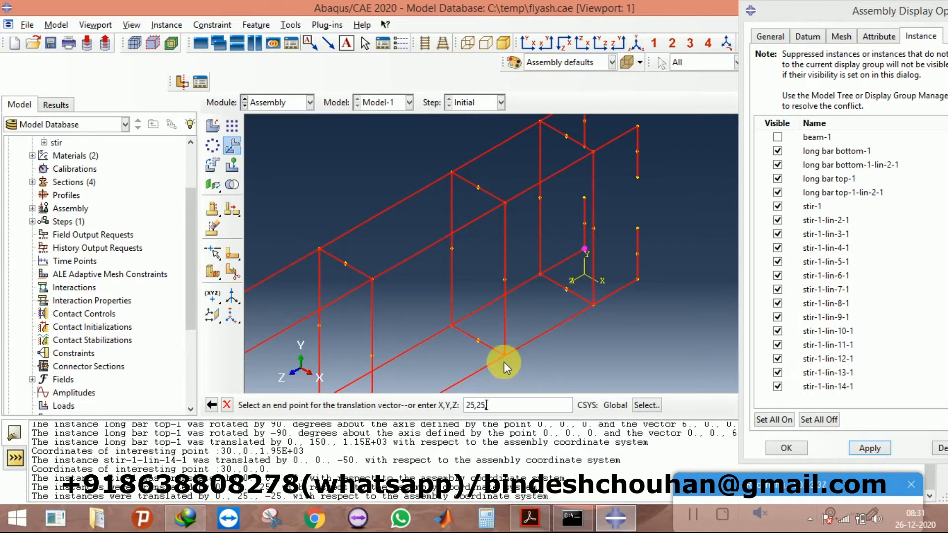
{"action": "key", "text": "BackSpace"}
{"action": "key", "text": "BackSpace"}
{"action": "key", "text": "BackSpace"}
{"action": "key", "text": "BackSpace"}
{"action": "key", "text": "BackSpace"}
Step: Set the end point's X to 0 and Y to 25, moving the cage 25 along Z, and apply the translation
{"action": "type", "text": "0,25,"}
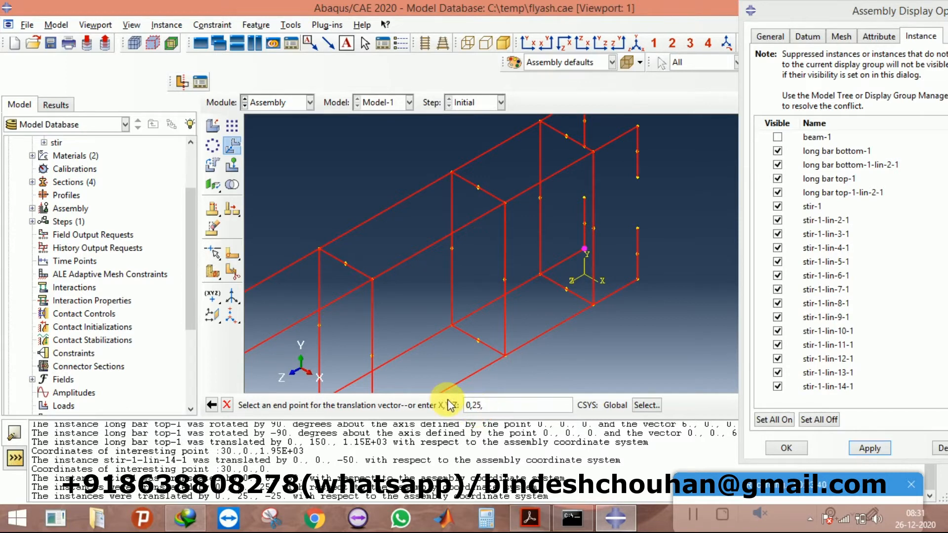
{"action": "key", "text": "BackSpace"}
{"action": "type", "text": "0"}
{"action": "key", "text": "Return"}
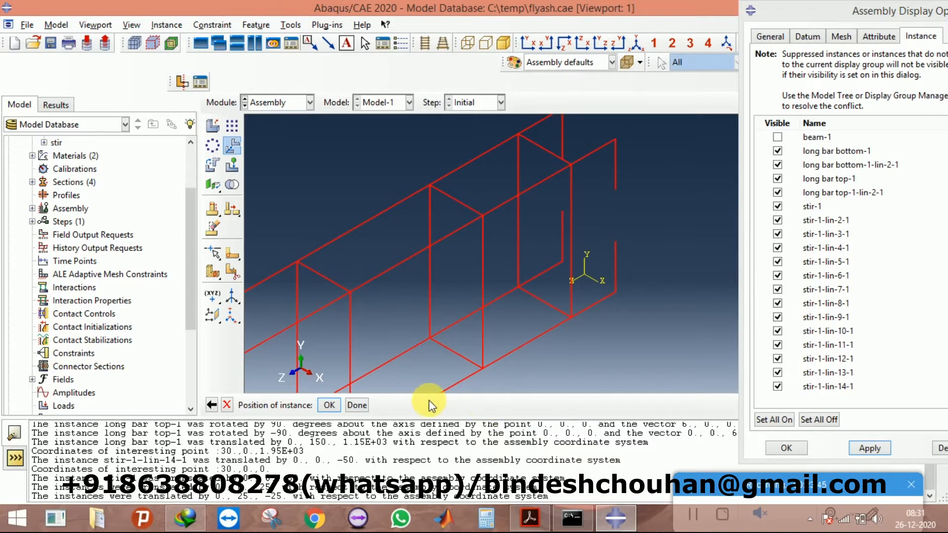
{"action": "left_click", "coordinate": [329, 405]}
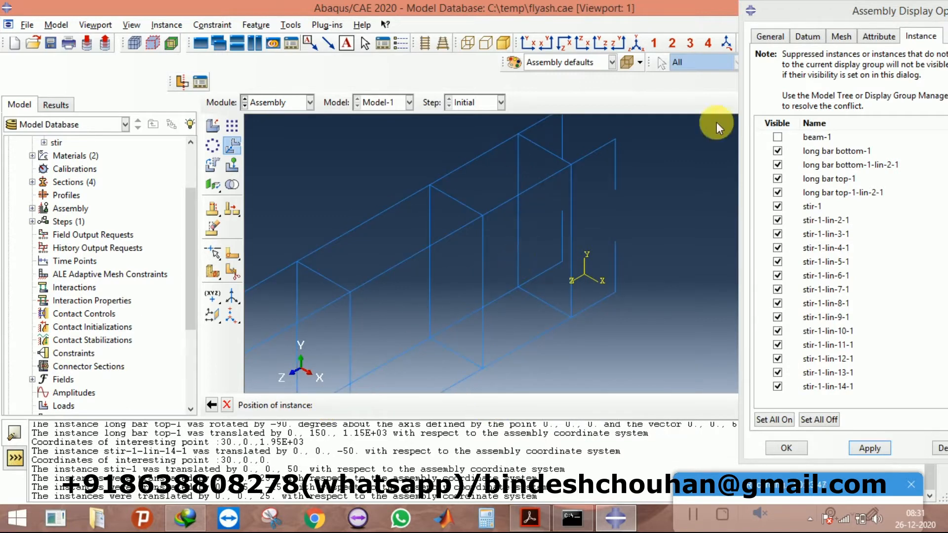
Step: Show beam-1 again and check the cage's cover inside it in the YZ side view and the XY end view
{"action": "left_click", "coordinate": [777, 138]}
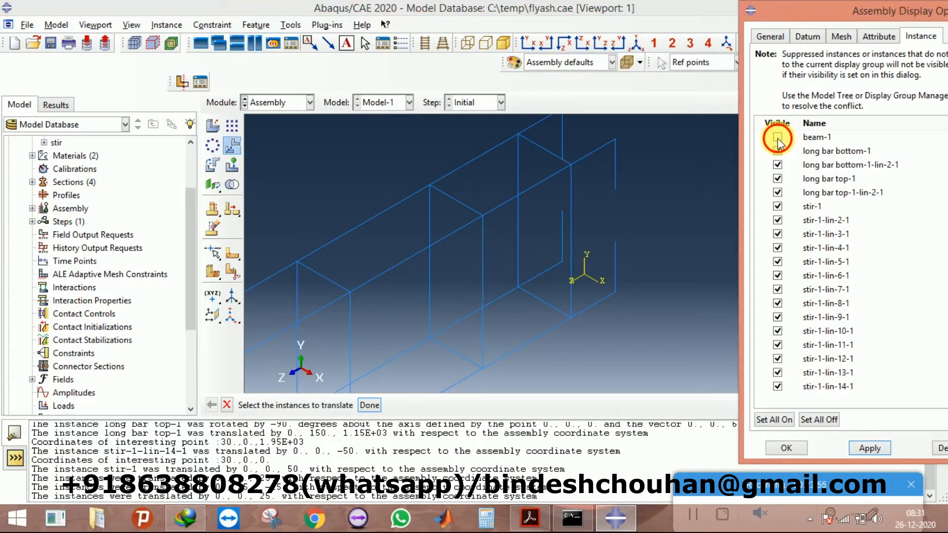
{"action": "left_click", "coordinate": [870, 448]}
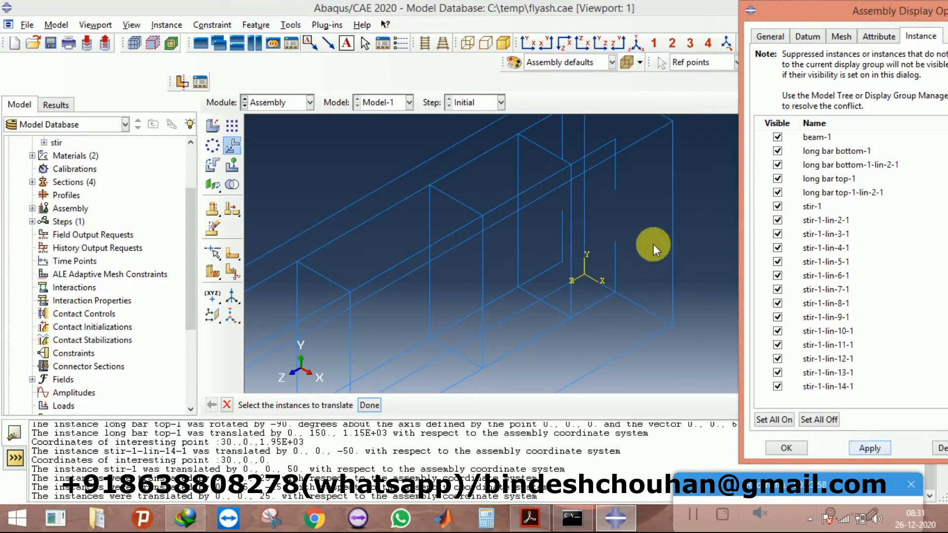
{"action": "left_click", "coordinate": [600, 42]}
{"action": "scroll", "coordinate": [258, 260], "scroll_direction": "down", "scroll_amount": 2}
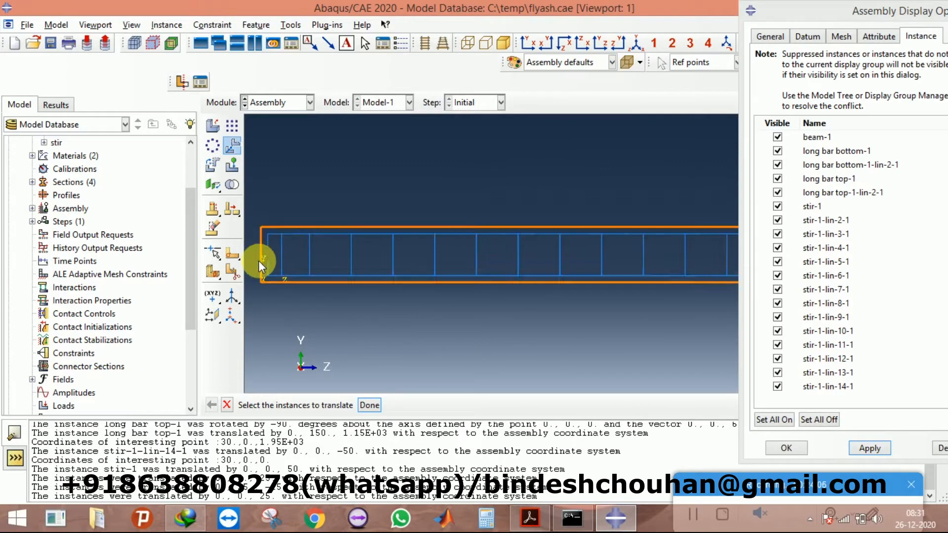
{"action": "left_click", "coordinate": [531, 46]}
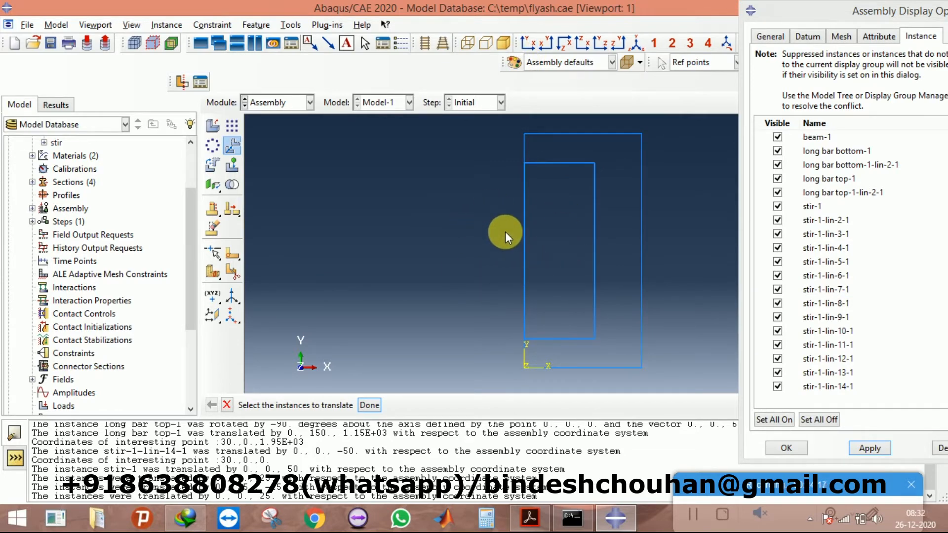
Step: Hide beam-1, select the entire reinforcement cage for translation, and use the end of the bottom long bar as the start point
{"action": "left_click", "coordinate": [637, 43]}
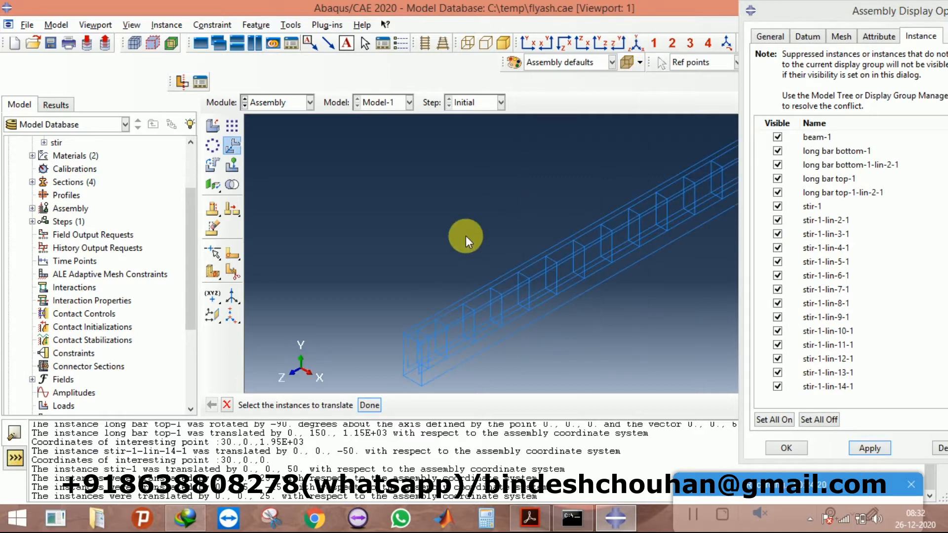
{"action": "left_click", "coordinate": [777, 137]}
{"action": "left_click", "coordinate": [869, 449]}
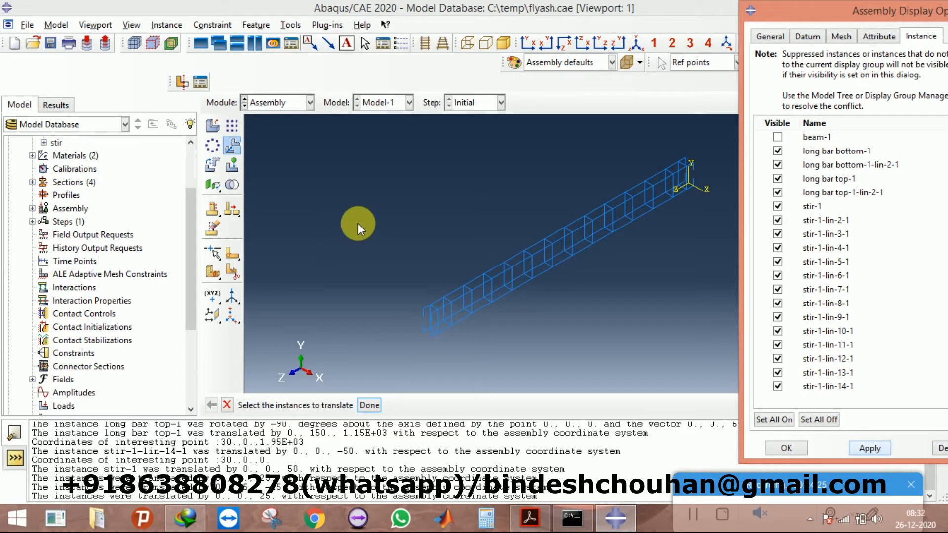
{"action": "scroll", "coordinate": [600, 159], "scroll_direction": "down", "scroll_amount": 3}
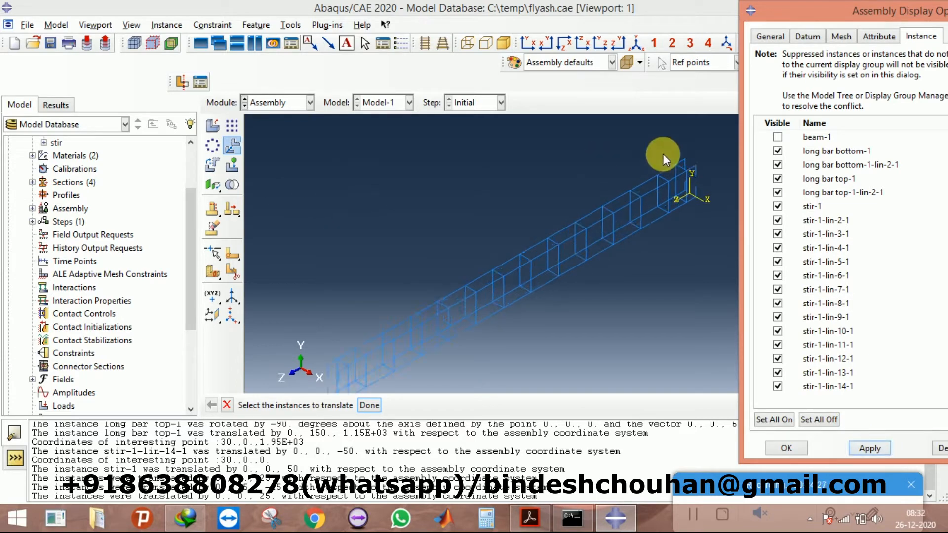
{"action": "left_click_drag", "start_coordinate": [615, 286], "coordinate": [735, 390]}
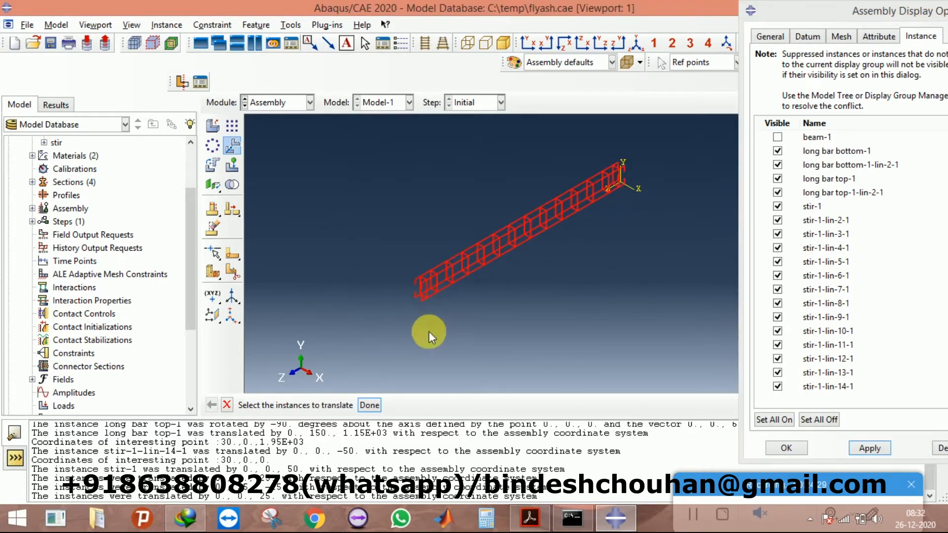
{"action": "left_click", "coordinate": [369, 405]}
{"action": "scroll", "coordinate": [611, 150], "scroll_direction": "up", "scroll_amount": 5}
{"action": "scroll", "coordinate": [632, 206], "scroll_direction": "up", "scroll_amount": 4}
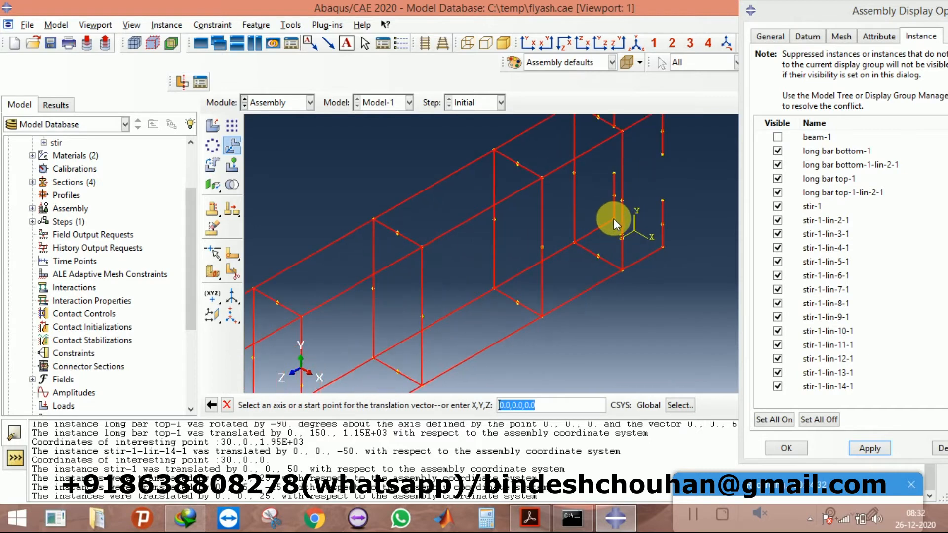
{"action": "left_click", "coordinate": [614, 219]}
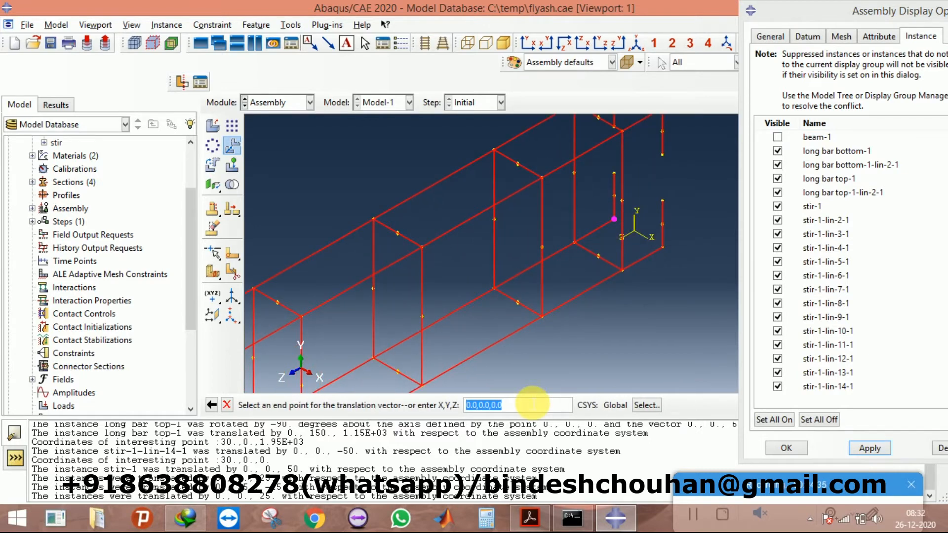
Step: Set the translation's end point to 20,25,25 and apply the move to the reinforcement cage
{"action": "type", "text": "20,25,25"}
{"action": "key", "text": "Return"}
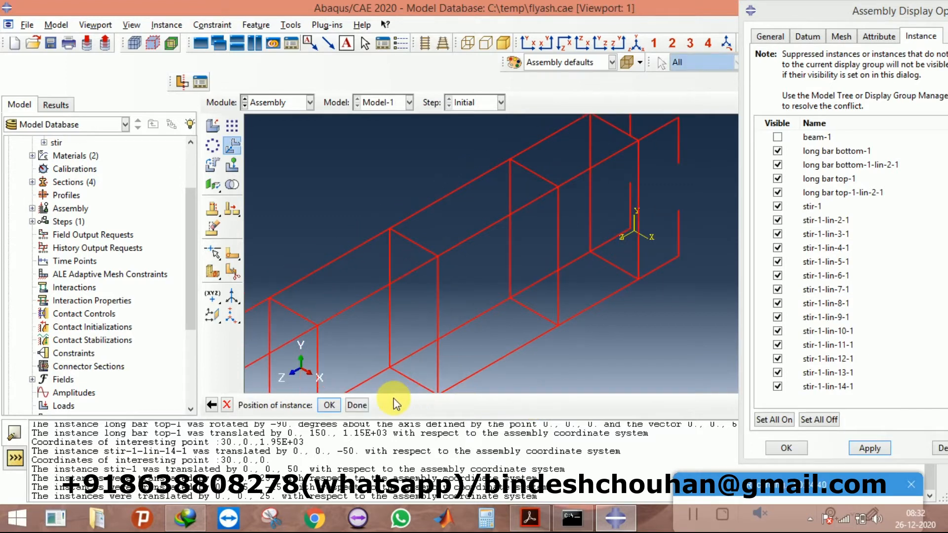
{"action": "left_click", "coordinate": [212, 405]}
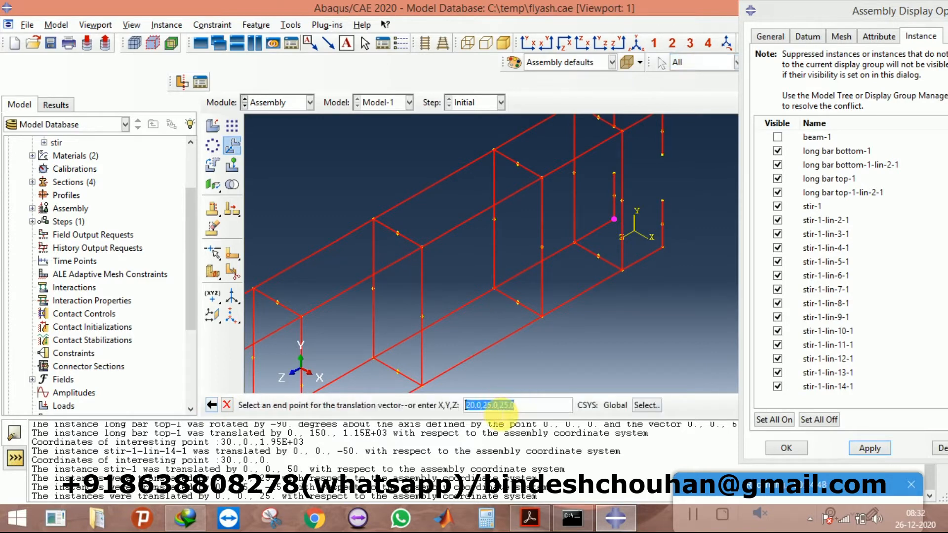
{"action": "left_click", "coordinate": [525, 405]}
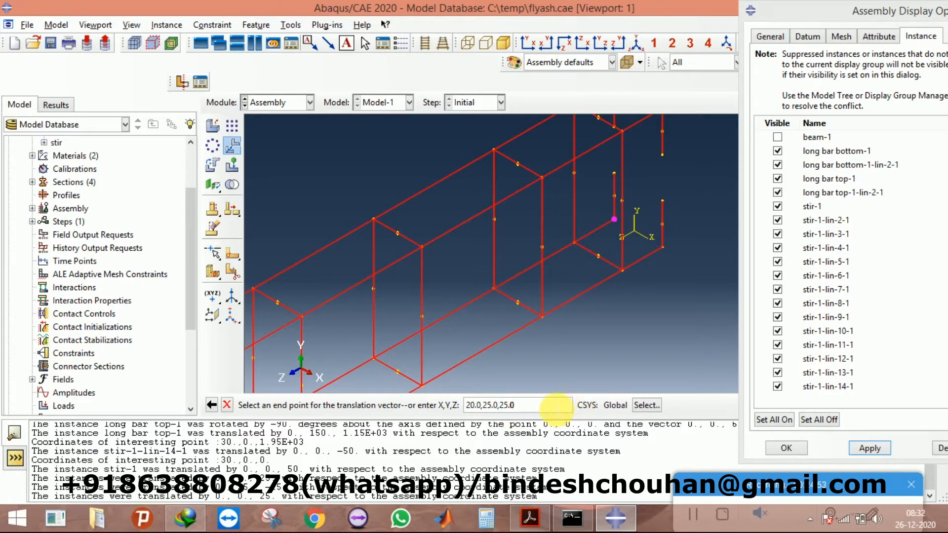
{"action": "key", "text": "Return"}
{"action": "left_click", "coordinate": [328, 405]}
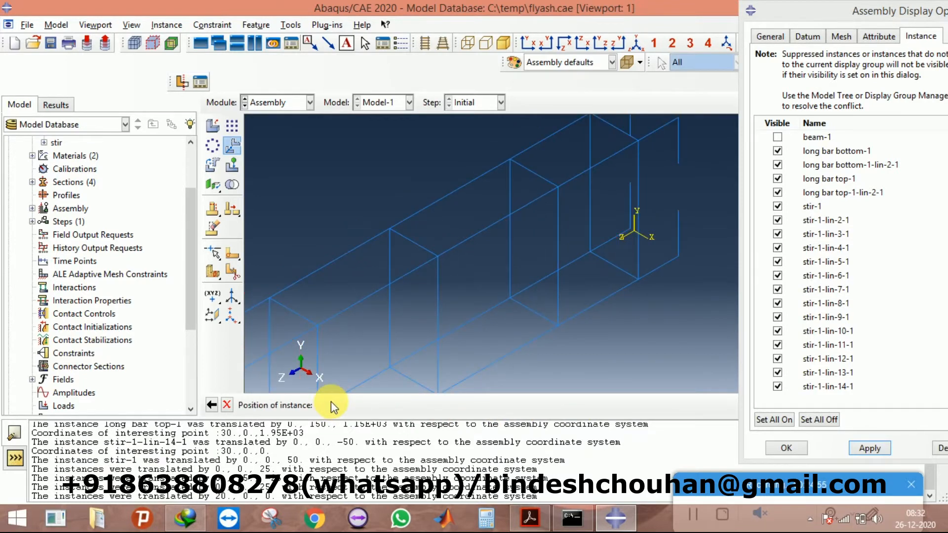
Step: Show beam-1 again and check the cage's cover inside it in the XY, YZ and XZ views
{"action": "left_click", "coordinate": [778, 139]}
{"action": "left_click", "coordinate": [778, 139]}
{"action": "left_click", "coordinate": [869, 445]}
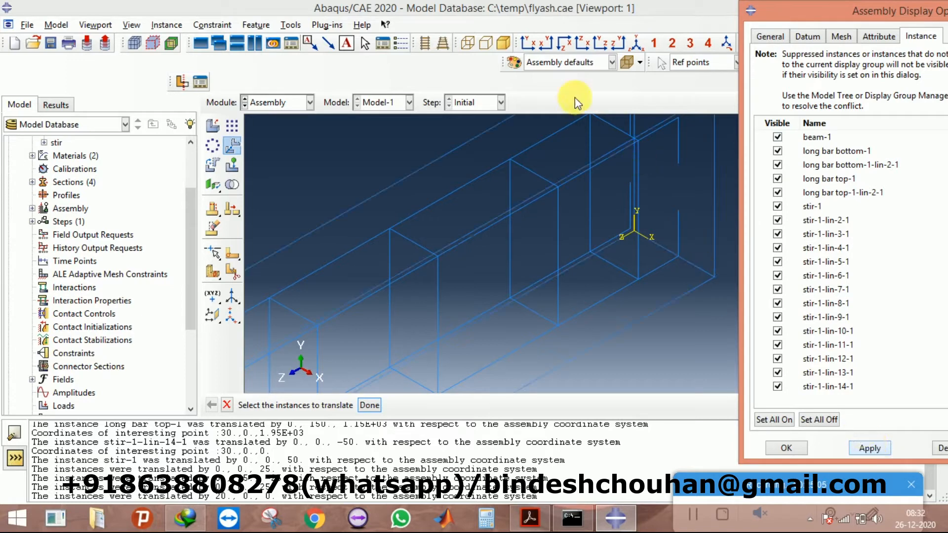
{"action": "left_click", "coordinate": [527, 44]}
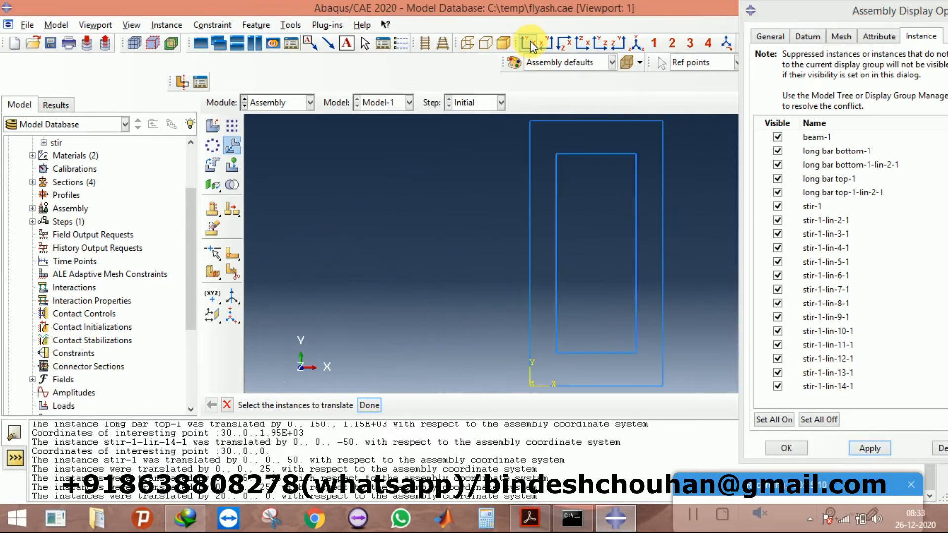
{"action": "left_click", "coordinate": [597, 42]}
{"action": "scroll", "coordinate": [453, 158], "scroll_direction": "down", "scroll_amount": 3}
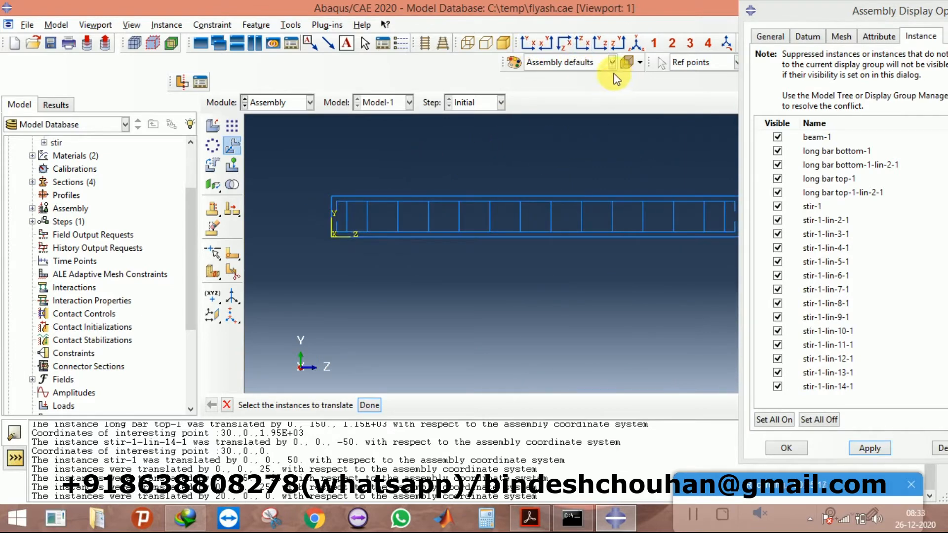
{"action": "left_click", "coordinate": [565, 45]}
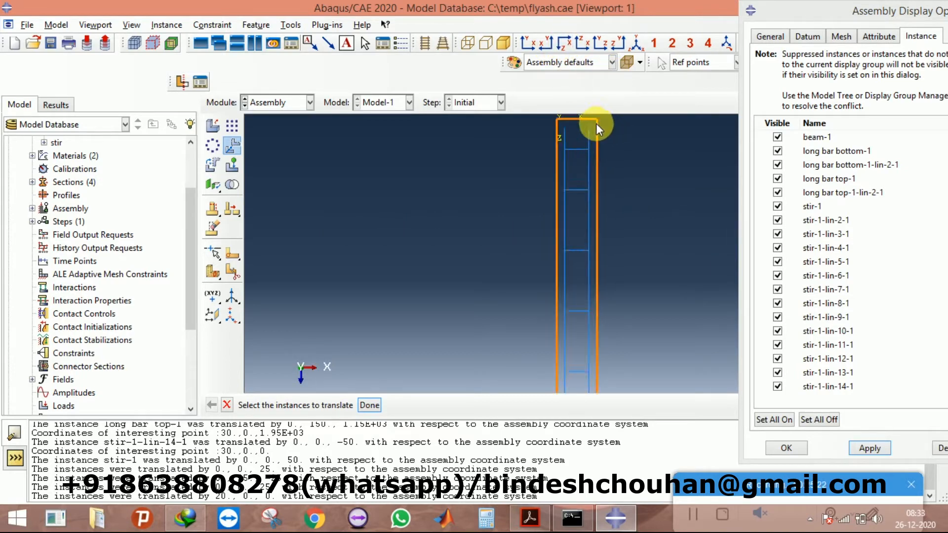
{"action": "left_click", "coordinate": [636, 43]}
Step: Switch to the Part module and create a datum plane offset 200 inward from the beam's front (+Z) end face
{"action": "left_click", "coordinate": [272, 108]}
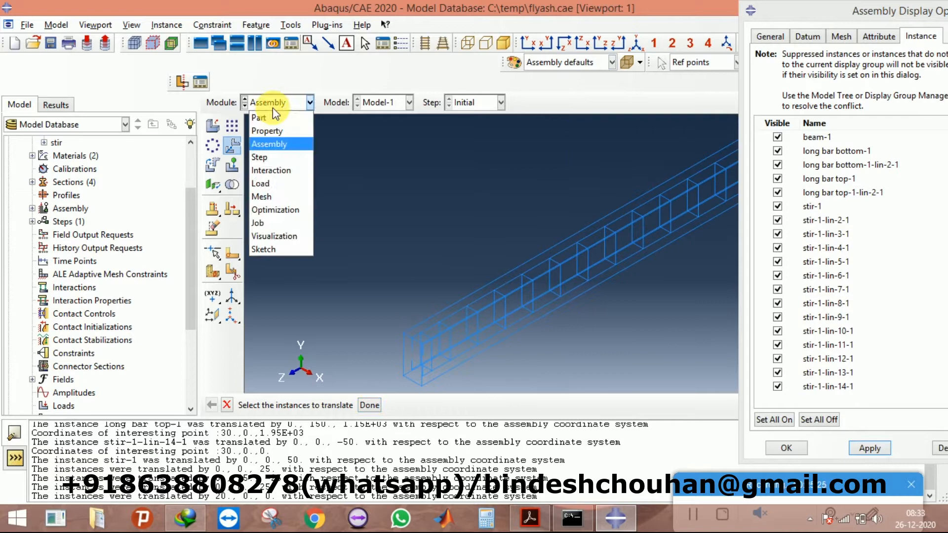
{"action": "left_click", "coordinate": [269, 120]}
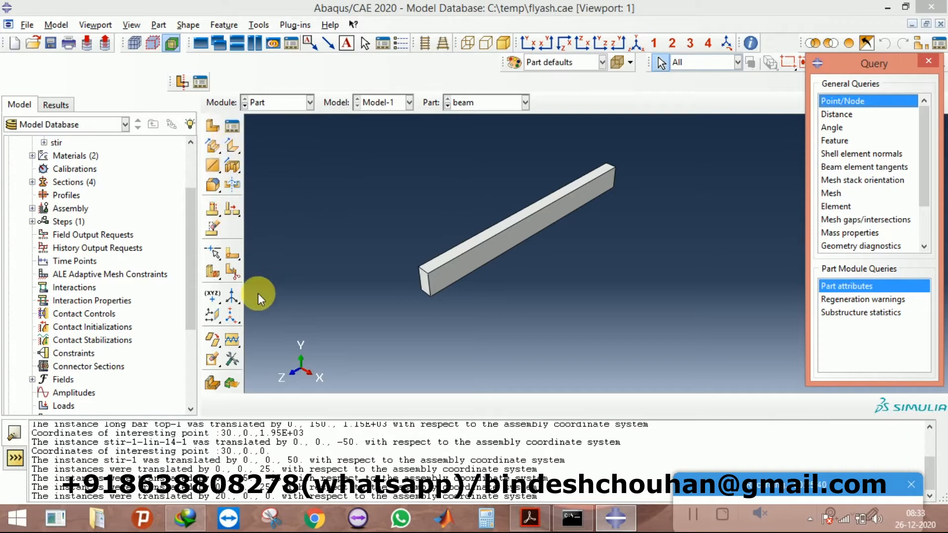
{"action": "left_click_drag", "start_coordinate": [213, 315], "coordinate": [254, 323]}
{"action": "scroll", "coordinate": [413, 282], "scroll_direction": "up", "scroll_amount": 5}
{"action": "left_click", "coordinate": [437, 282]}
{"action": "left_click", "coordinate": [428, 405]}
{"action": "left_click", "coordinate": [395, 404]}
{"action": "left_click", "coordinate": [374, 404]}
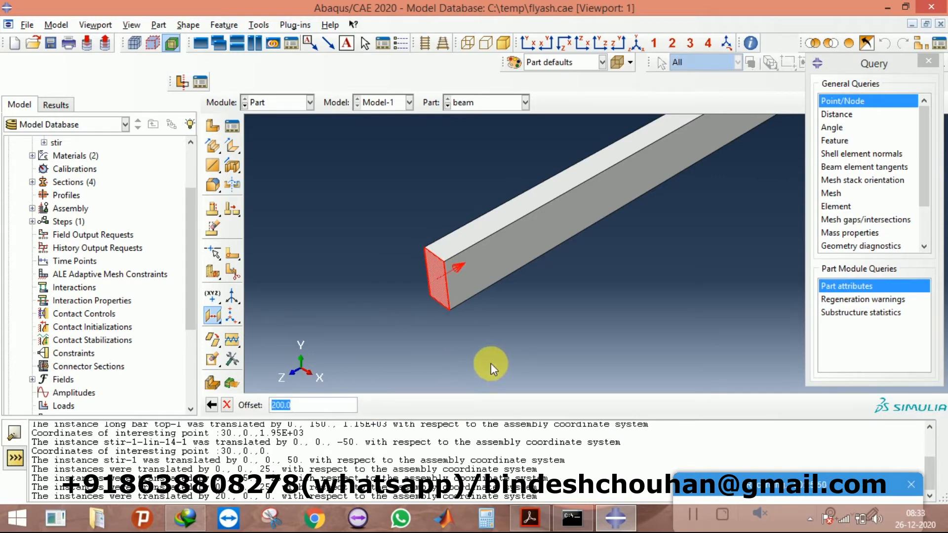
{"action": "key", "text": "Return"}
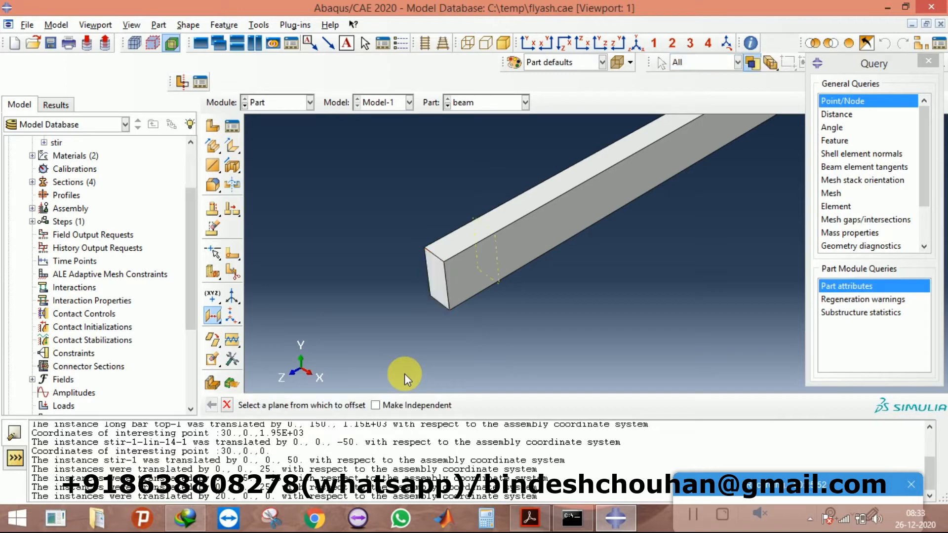
Step: Create a second datum plane offset 100 from the first one, further toward the middle of the beam
{"action": "left_click_drag", "start_coordinate": [312, 309], "coordinate": [466, 268], "text": "ctrl+alt"}
{"action": "left_click", "coordinate": [466, 268]}
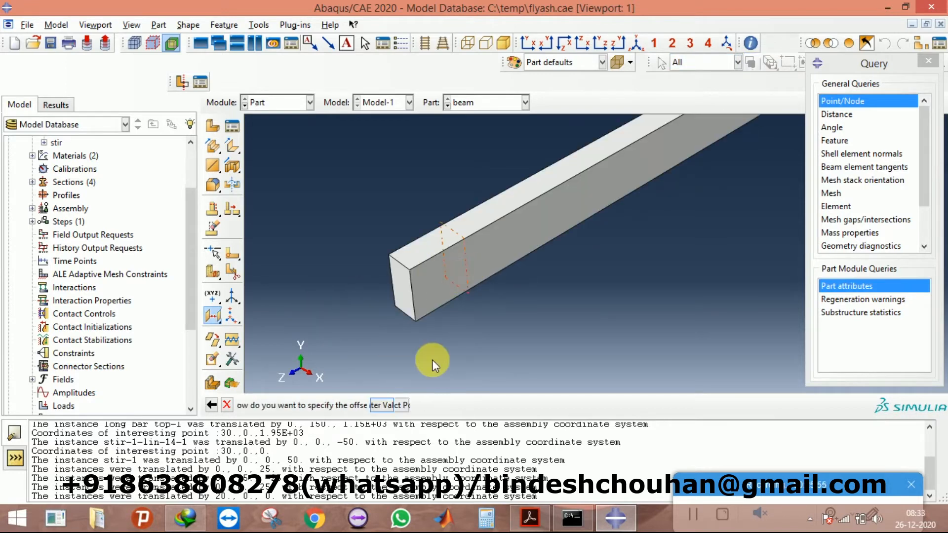
{"action": "left_click", "coordinate": [398, 407]}
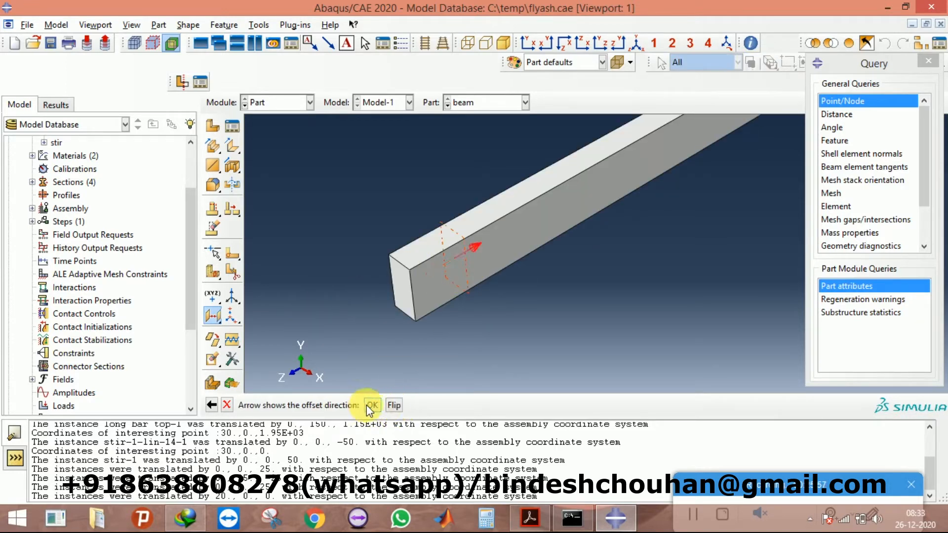
{"action": "left_click", "coordinate": [372, 405]}
{"action": "type", "text": "100"}
{"action": "key", "text": "Return"}
{"action": "left_click_drag", "start_coordinate": [341, 387], "coordinate": [629, 205], "text": "ctrl+alt"}
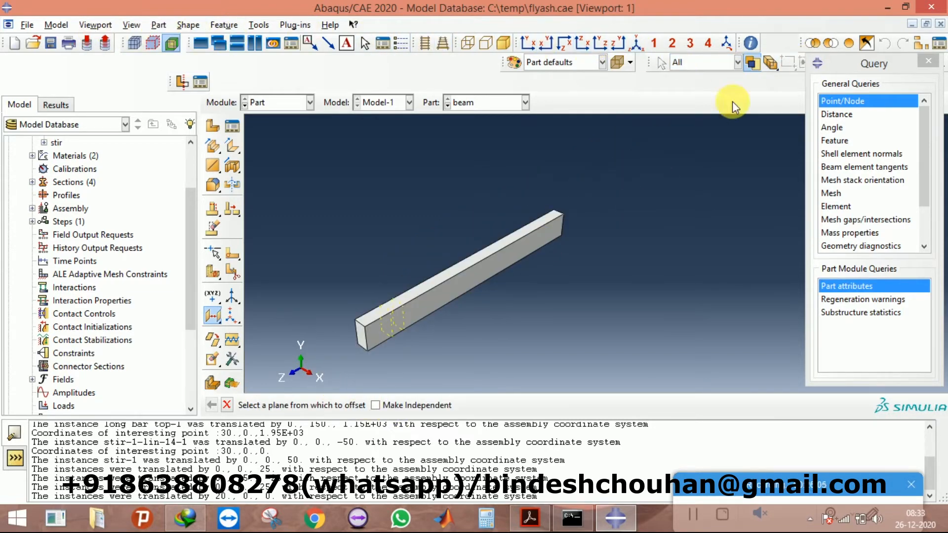
Step: Create a datum plane offset 200 inward from the beam's opposite end face, flipping the offset direction into the beam
{"action": "scroll", "coordinate": [346, 345], "scroll_direction": "up", "scroll_amount": 3}
{"action": "scroll", "coordinate": [469, 155], "scroll_direction": "down", "scroll_amount": 2}
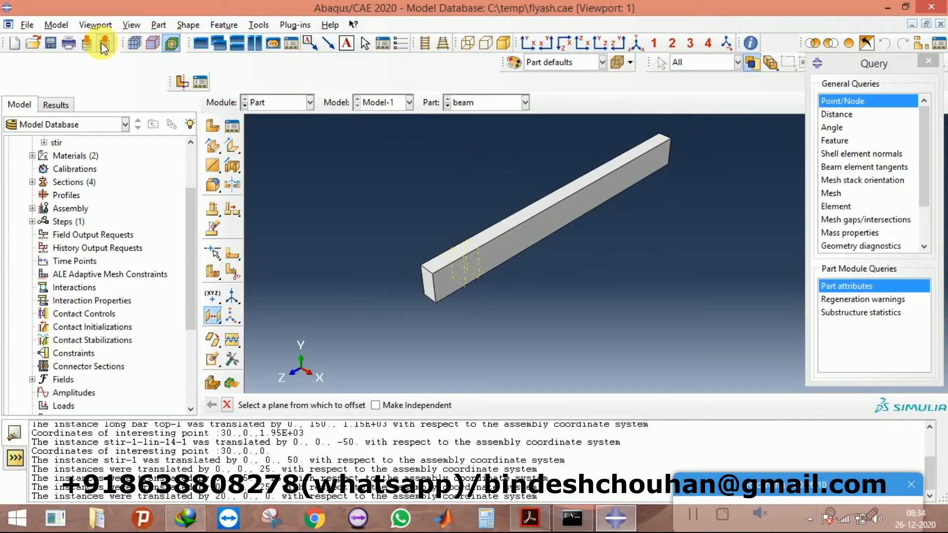
{"action": "left_click_drag", "start_coordinate": [873, 60], "coordinate": [882, 104]}
{"action": "left_click", "coordinate": [867, 62]}
{"action": "mouse_move", "coordinate": [674, 175]}
{"action": "left_mouse_down"}
{"action": "mouse_move", "coordinate": [599, 242]}
{"action": "mouse_move", "coordinate": [662, 138]}
{"action": "left_mouse_up"}
{"action": "left_click", "coordinate": [866, 63]}
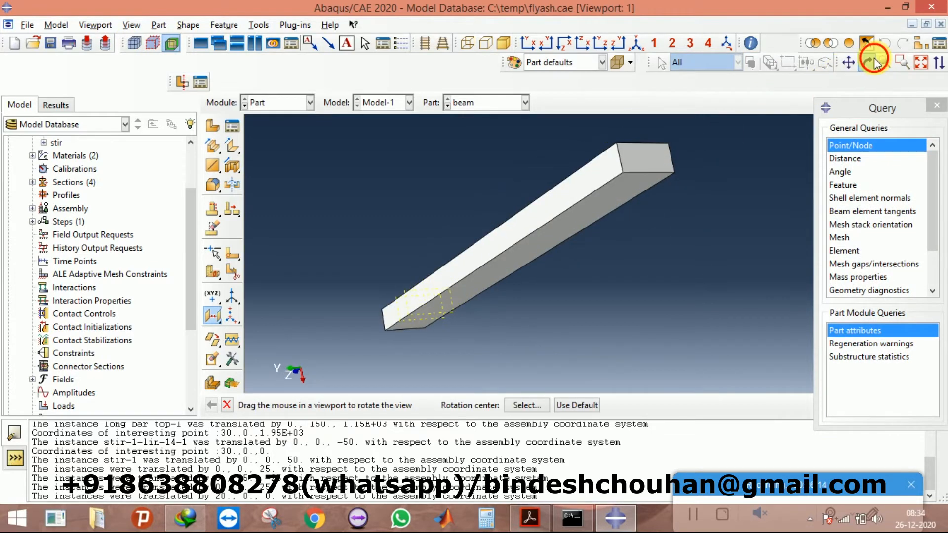
{"action": "left_click", "coordinate": [629, 161]}
{"action": "left_click", "coordinate": [412, 405]}
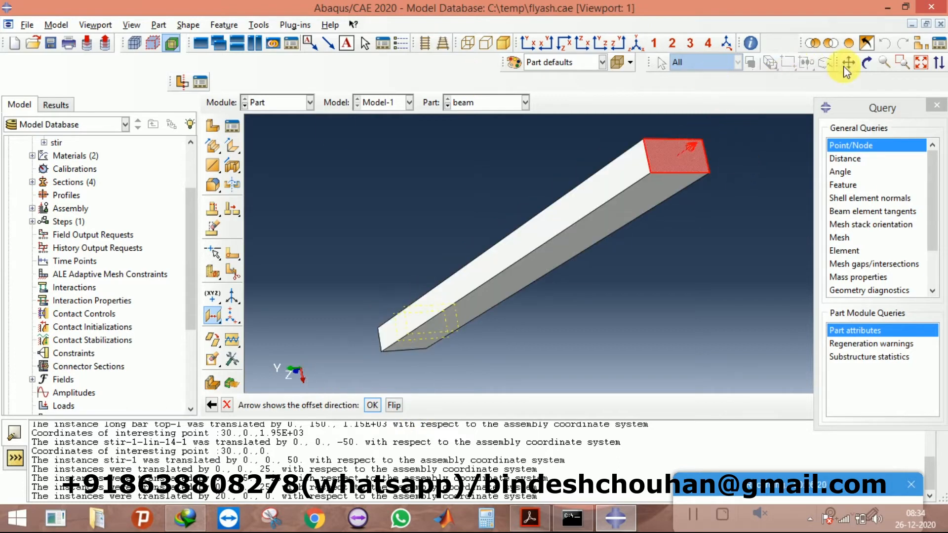
{"action": "left_click", "coordinate": [866, 63]}
{"action": "mouse_move", "coordinate": [573, 213]}
{"action": "left_mouse_down"}
{"action": "mouse_move", "coordinate": [673, 174]}
{"action": "mouse_move", "coordinate": [438, 237]}
{"action": "mouse_move", "coordinate": [635, 212]}
{"action": "mouse_move", "coordinate": [631, 245]}
{"action": "mouse_move", "coordinate": [679, 210]}
{"action": "left_mouse_up"}
{"action": "left_click", "coordinate": [866, 63]}
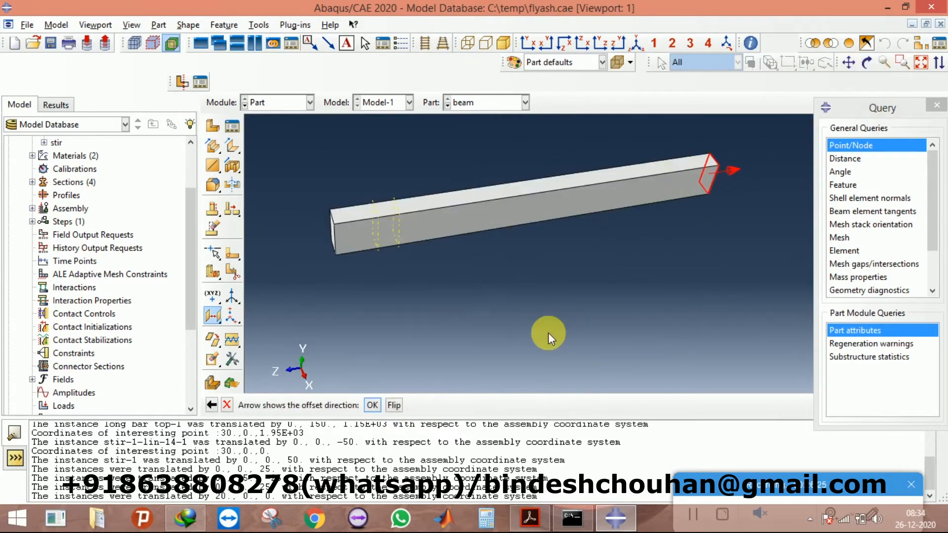
{"action": "left_click", "coordinate": [395, 405]}
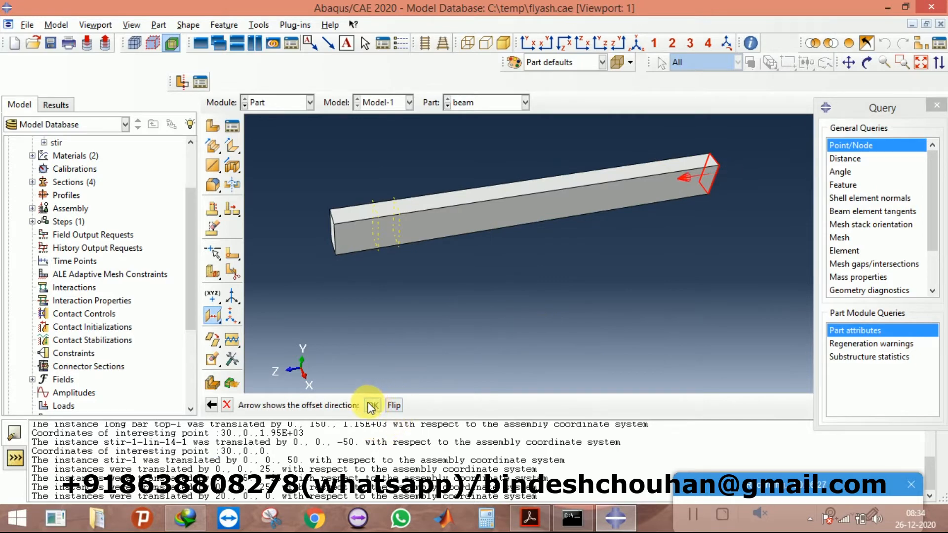
{"action": "left_click", "coordinate": [371, 405]}
{"action": "left_click", "coordinate": [866, 62]}
{"action": "left_click_drag", "start_coordinate": [686, 281], "coordinate": [580, 282]}
{"action": "left_click", "coordinate": [866, 63]}
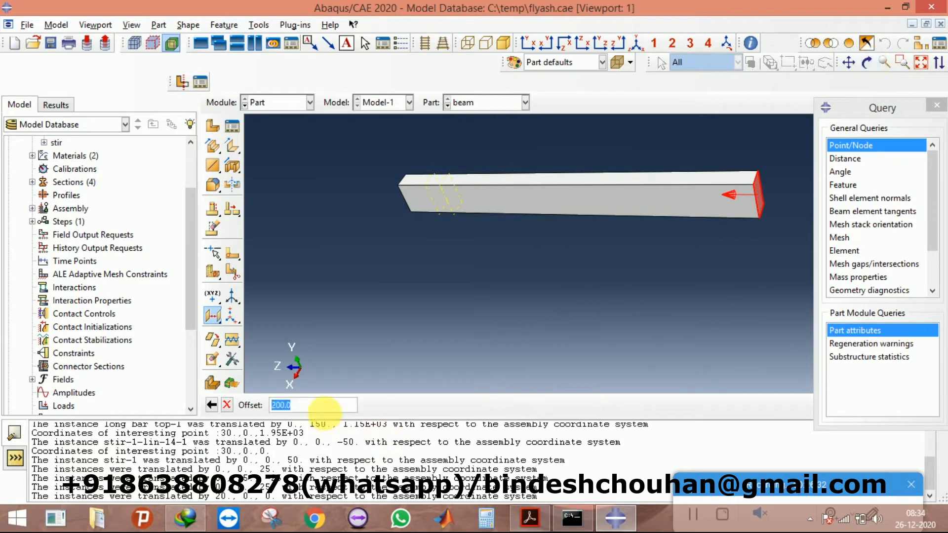
{"action": "key", "text": "Return"}
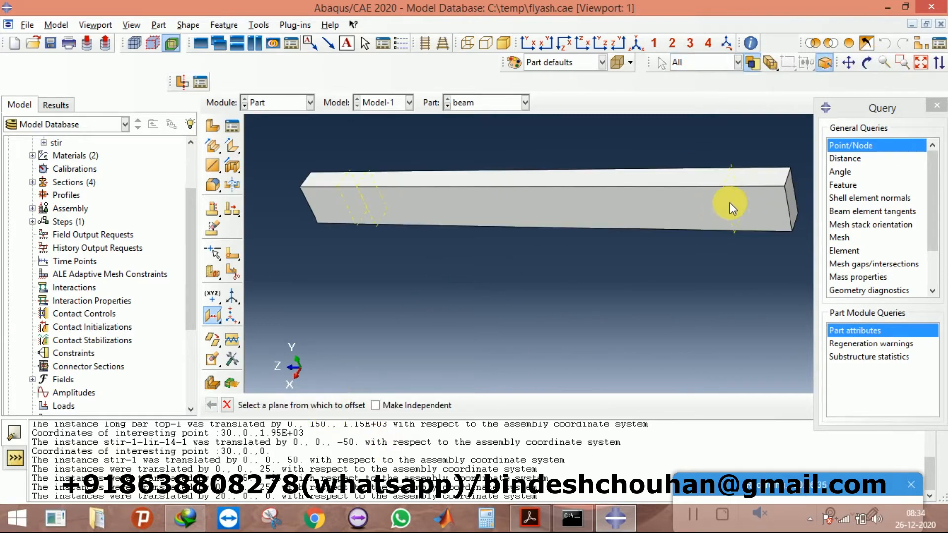
Step: Create a datum plane offset 100 from the plane near the far end, back toward that end face
{"action": "left_click", "coordinate": [729, 203]}
{"action": "left_click", "coordinate": [410, 404]}
{"action": "left_click", "coordinate": [376, 404]}
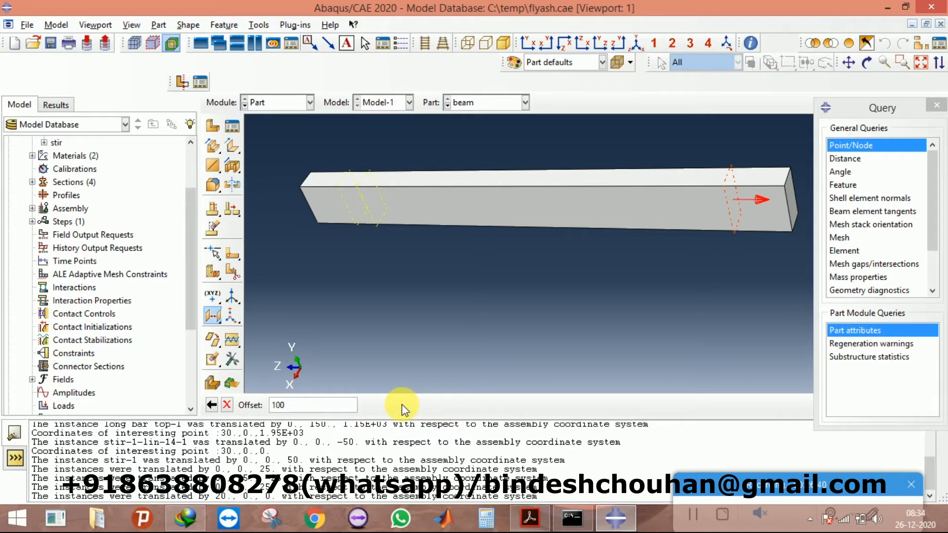
{"action": "key", "text": "Return"}
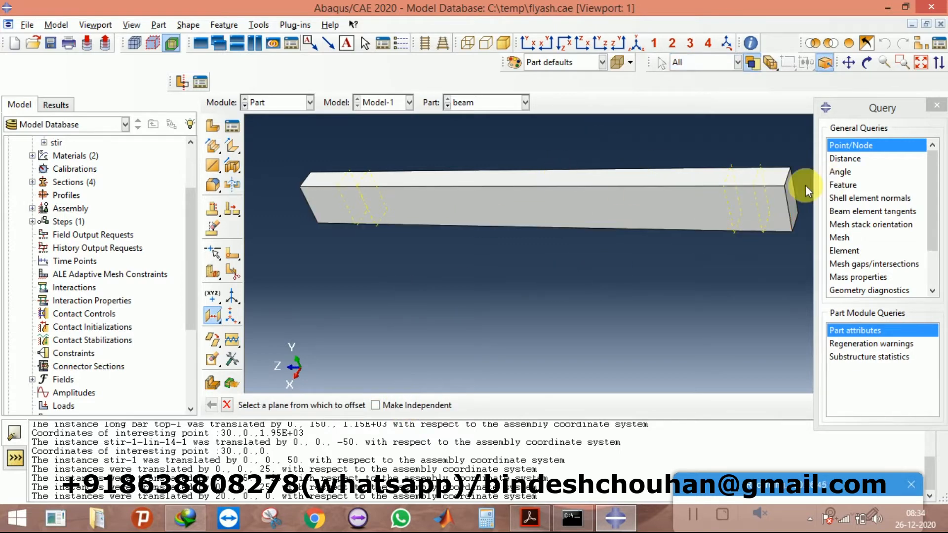
Step: Create a datum plane offset 575 inward from the beam's far end face
{"action": "scroll", "coordinate": [798, 180], "scroll_direction": "down", "scroll_amount": 2}
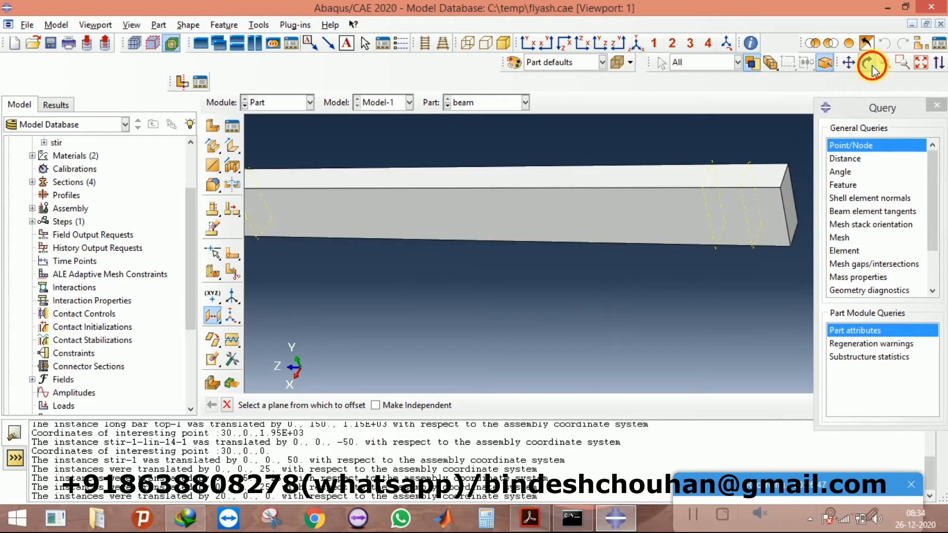
{"action": "left_click", "coordinate": [868, 65]}
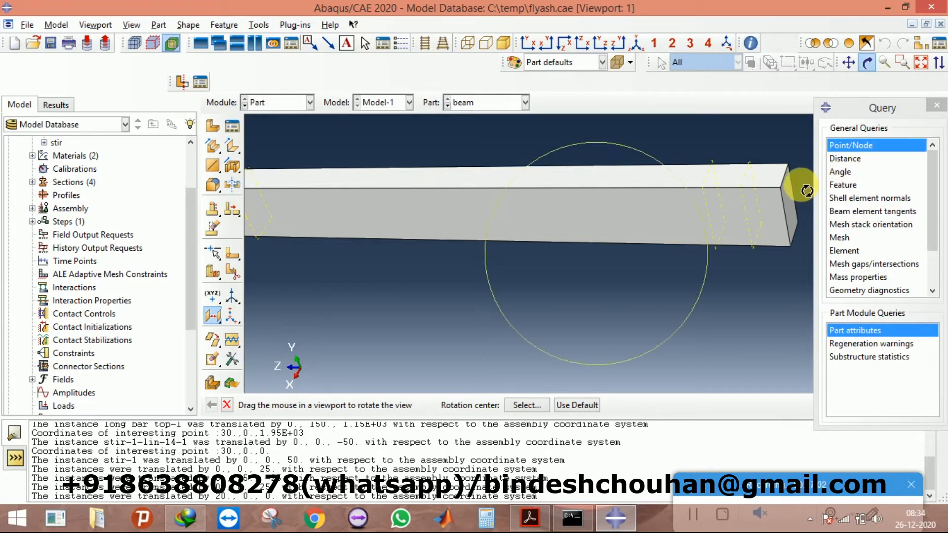
{"action": "left_click", "coordinate": [867, 63]}
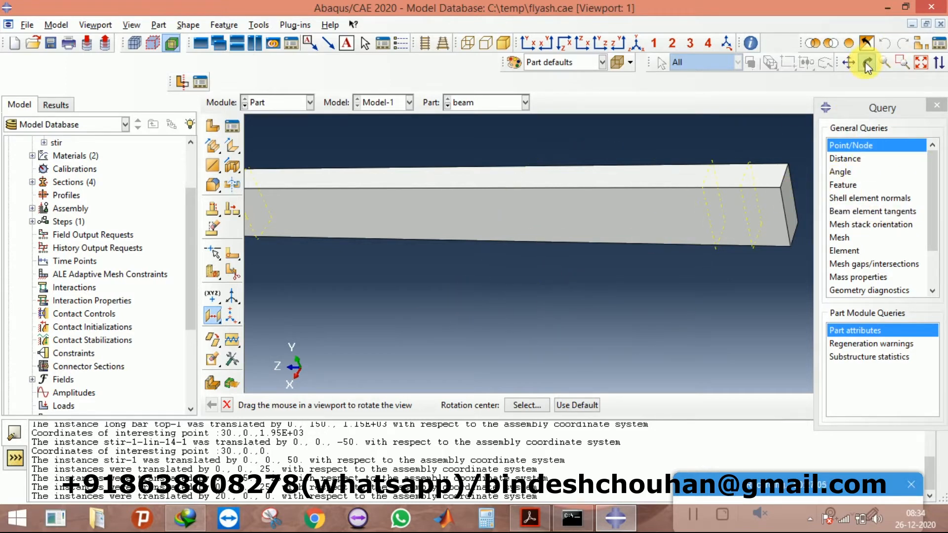
{"action": "left_click", "coordinate": [786, 193]}
{"action": "left_click", "coordinate": [412, 404]}
{"action": "left_click", "coordinate": [371, 406]}
{"action": "type", "text": "575"}
{"action": "key", "text": "Return"}
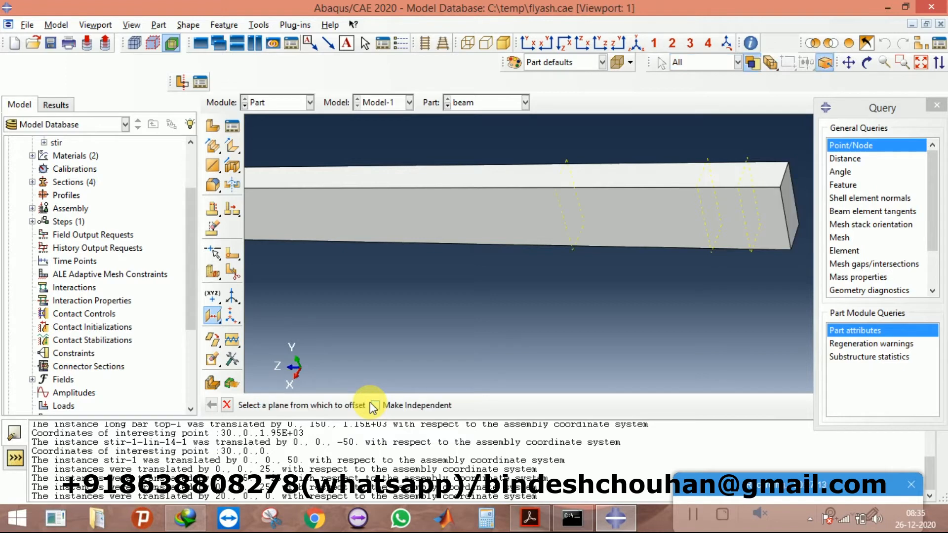
Step: Create a datum plane offset from the 575 plane toward the beam's middle, spaced like the pair near the far end
{"action": "left_click", "coordinate": [558, 209]}
{"action": "left_click", "coordinate": [408, 405]}
{"action": "left_click", "coordinate": [374, 405]}
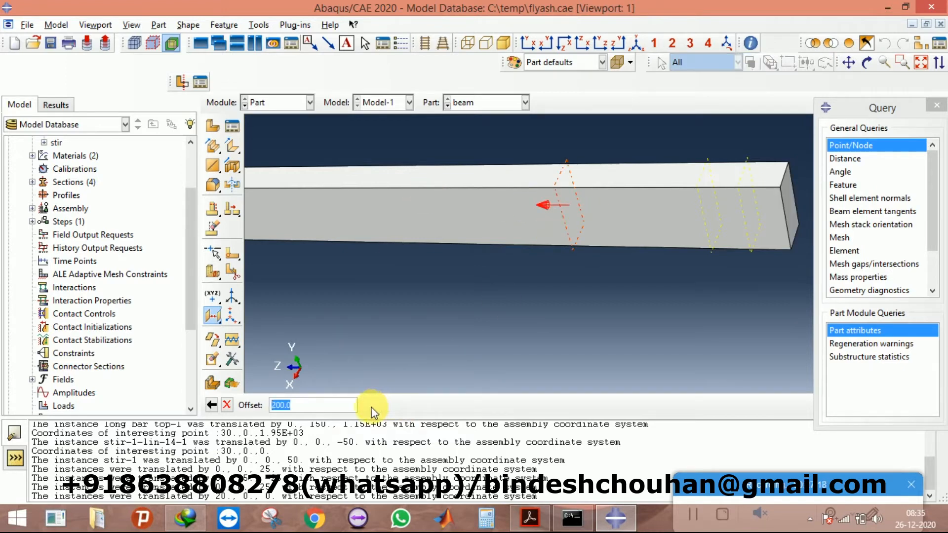
{"action": "key", "text": "Return"}
Step: Choose the beam's front (+Z) end face as the base for another offset datum plane, specifying the offset by value
{"action": "scroll", "coordinate": [695, 117], "scroll_direction": "up", "scroll_amount": 3}
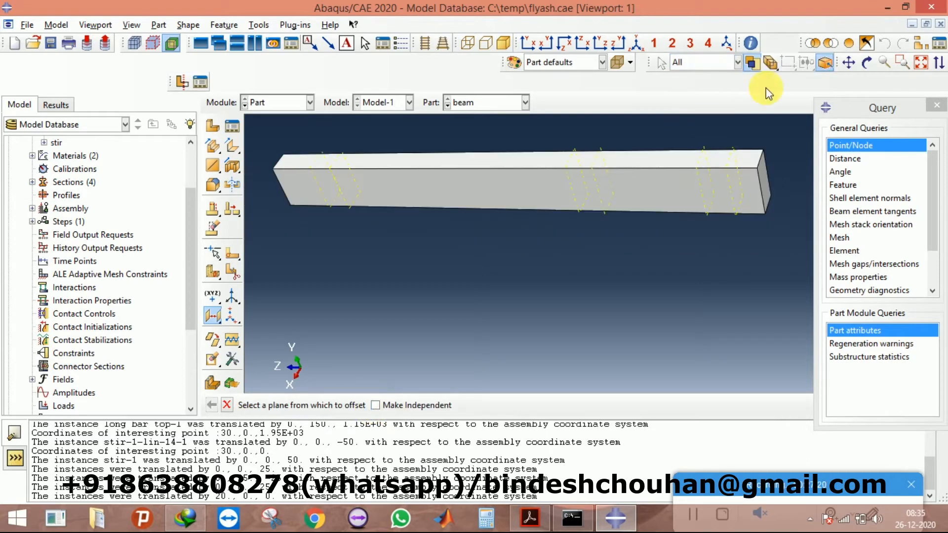
{"action": "left_click", "coordinate": [638, 44]}
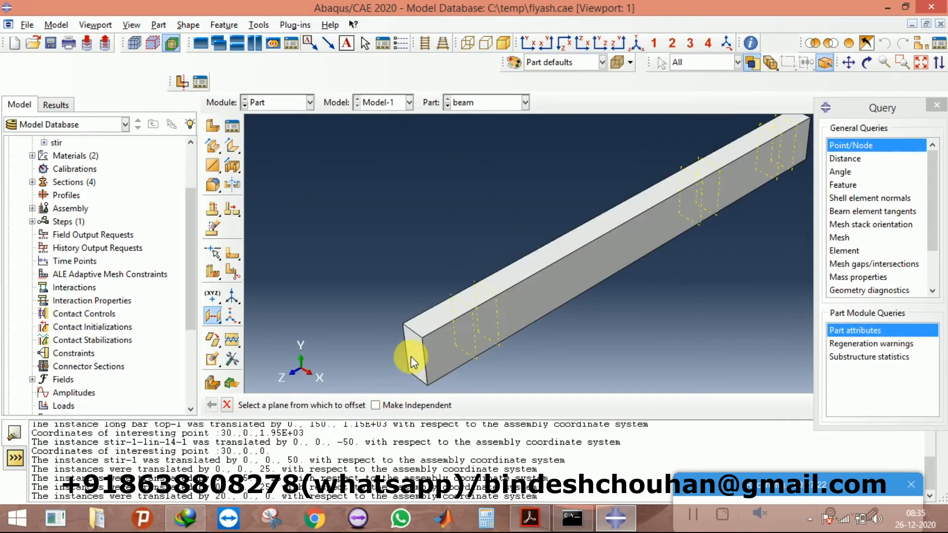
{"action": "left_click", "coordinate": [410, 360]}
{"action": "left_click", "coordinate": [409, 404]}
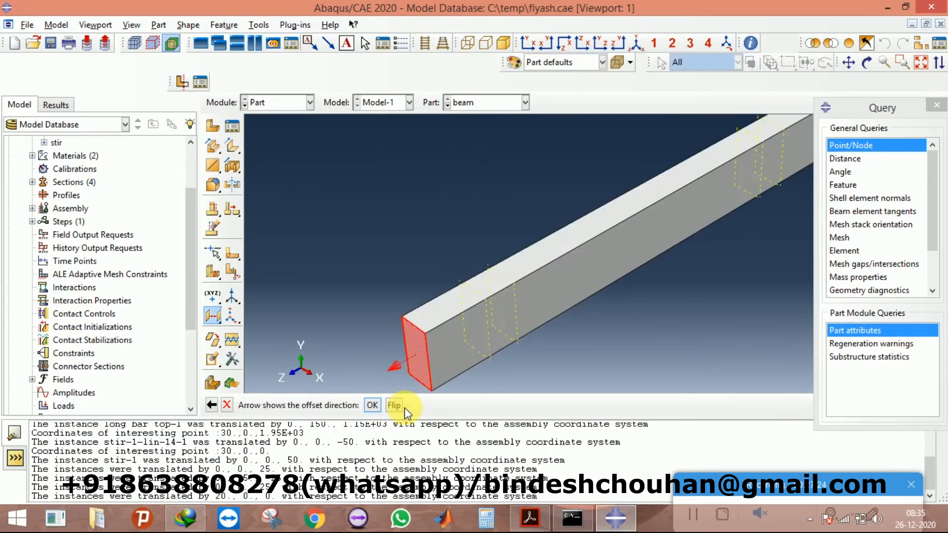
Step: Create a datum plane offset from the beam's front end face inward along its length, beyond the existing front pair
{"action": "left_click", "coordinate": [373, 405]}
{"action": "scroll", "coordinate": [295, 295], "scroll_direction": "up", "scroll_amount": 2}
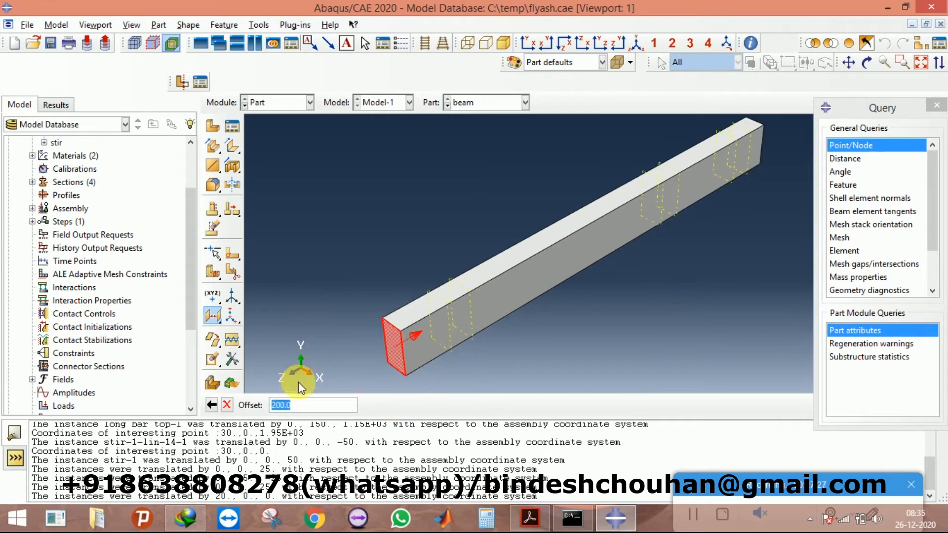
{"action": "type", "text": "57"}
{"action": "key", "text": "Return"}
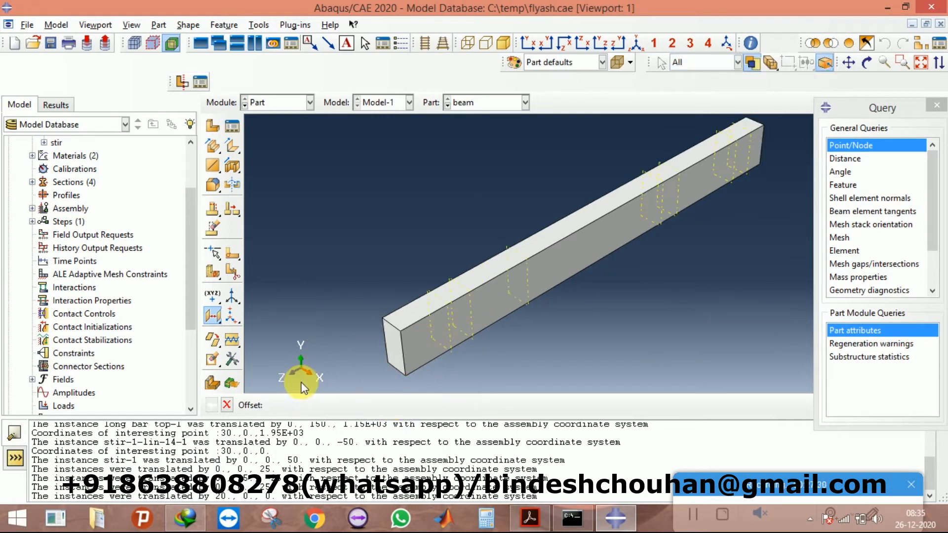
Step: Create another datum plane offset 100 from the datum plane just added on the beam, completing the second pair from the front
{"action": "scroll", "coordinate": [520, 289], "scroll_direction": "down", "scroll_amount": 2}
{"action": "left_click", "coordinate": [520, 289]}
{"action": "left_click", "coordinate": [400, 404]}
{"action": "left_click", "coordinate": [374, 406]}
{"action": "type", "text": "100"}
{"action": "key", "text": "Return"}
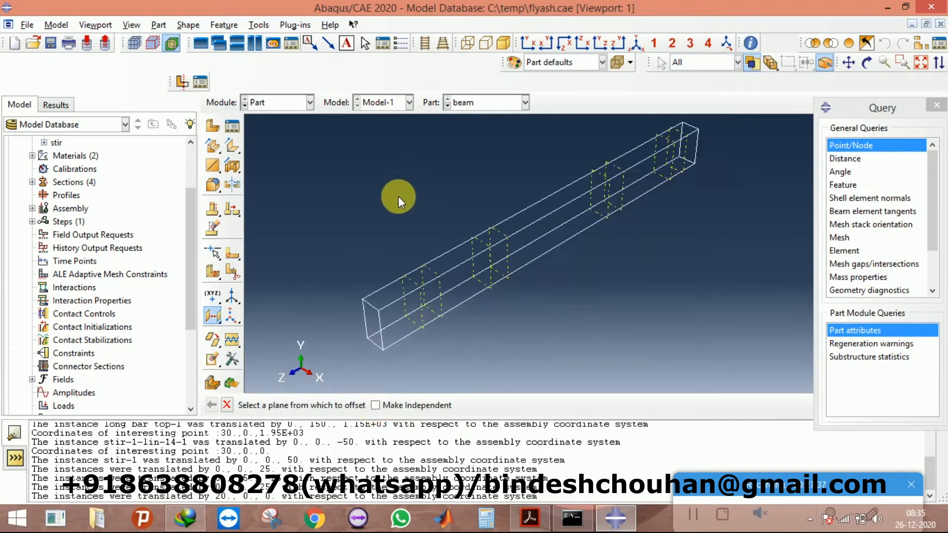
Step: Partition the beam's cells with the two datum planes nearest its front end
{"action": "left_click", "coordinate": [215, 274]}
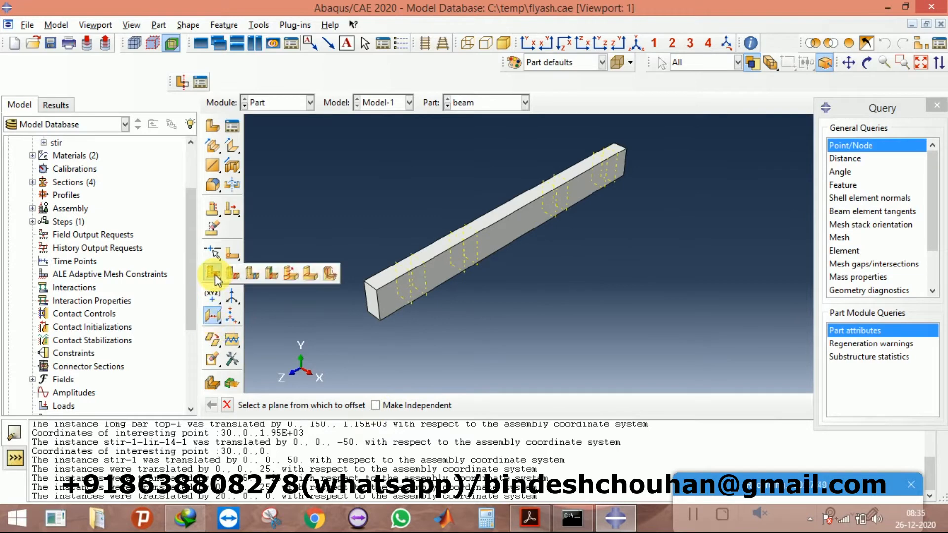
{"action": "left_click", "coordinate": [251, 275]}
{"action": "scroll", "coordinate": [359, 247], "scroll_direction": "up", "scroll_amount": 3}
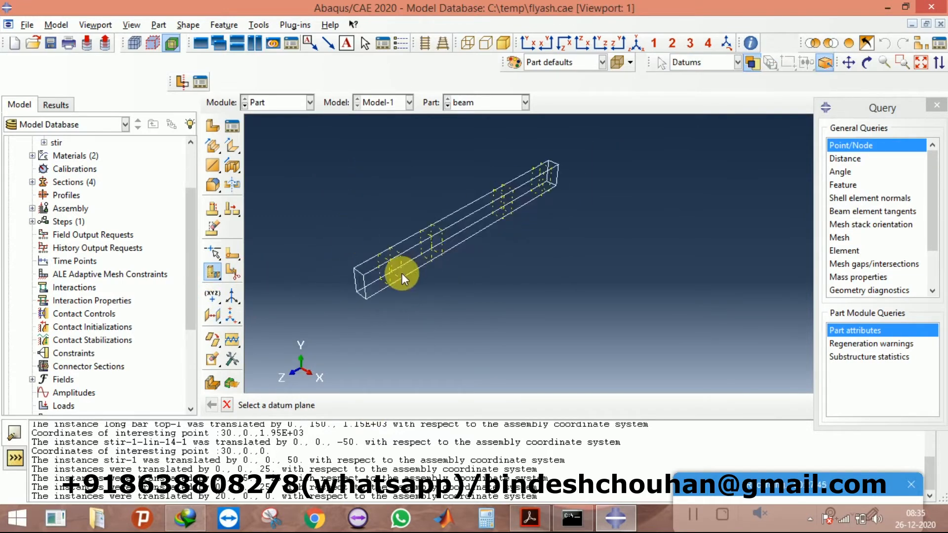
{"action": "scroll", "coordinate": [386, 273], "scroll_direction": "down", "scroll_amount": 3}
{"action": "left_click", "coordinate": [387, 272]}
{"action": "left_click", "coordinate": [367, 407]}
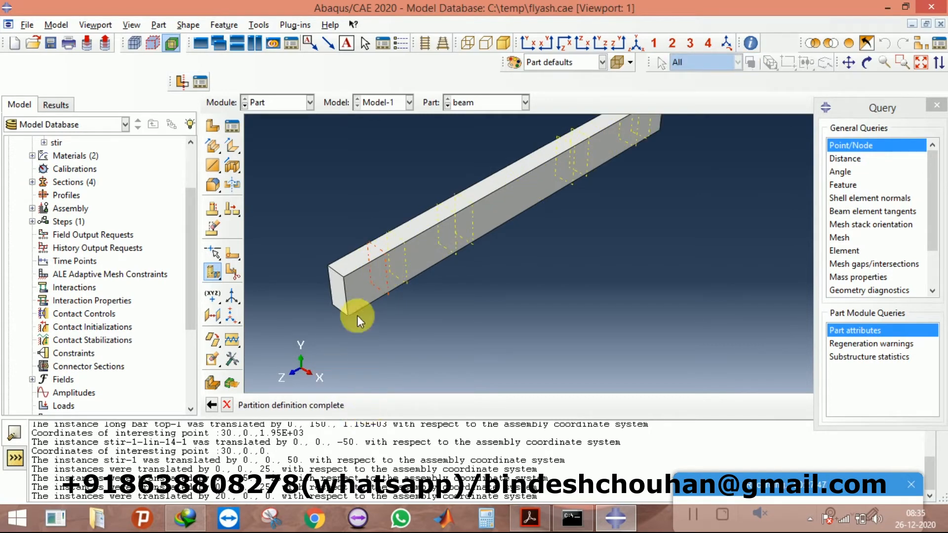
{"action": "scroll", "coordinate": [318, 250], "scroll_direction": "up", "scroll_amount": 3}
{"action": "left_click", "coordinate": [353, 291]}
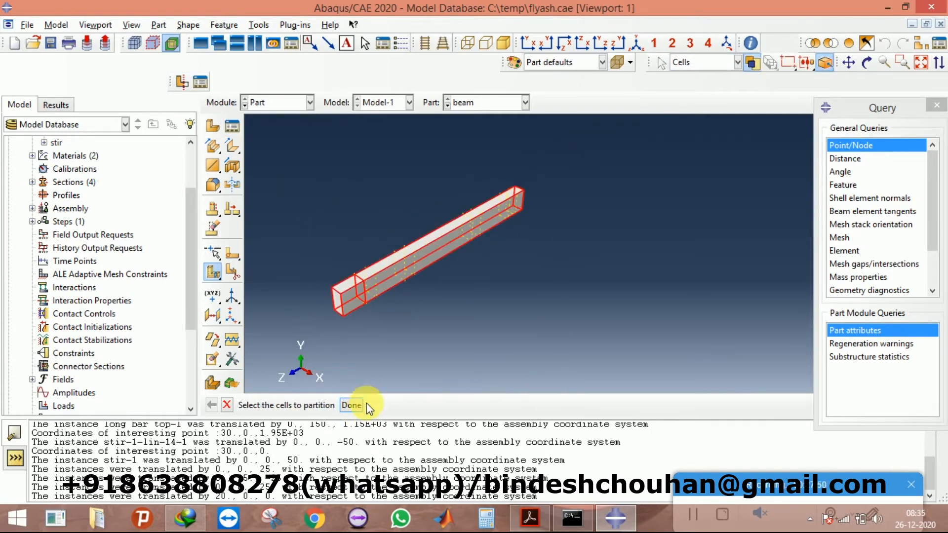
{"action": "left_click", "coordinate": [352, 404]}
{"action": "scroll", "coordinate": [378, 299], "scroll_direction": "down", "scroll_amount": 3}
{"action": "left_click", "coordinate": [374, 288]}
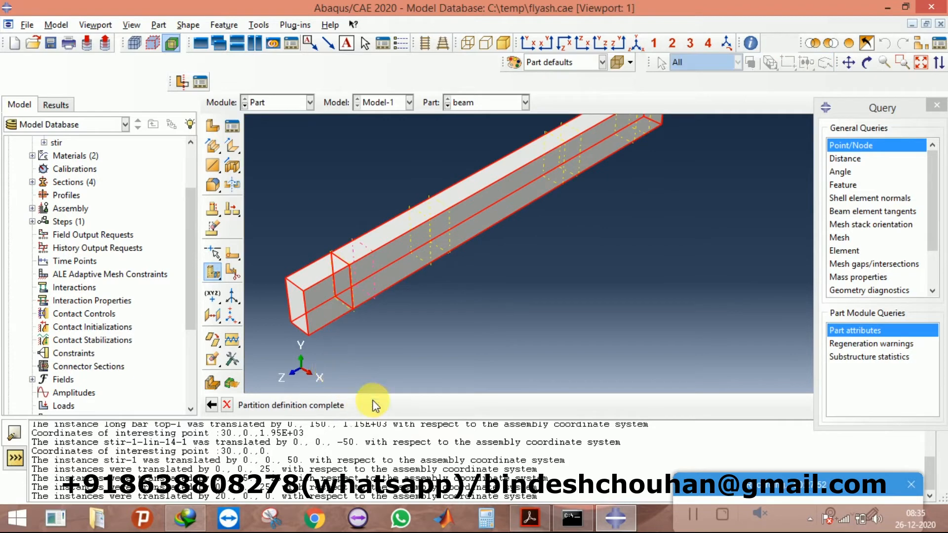
{"action": "left_click", "coordinate": [367, 405]}
Step: Partition the beam with the second pair of datum planes from the front end
{"action": "scroll", "coordinate": [361, 297], "scroll_direction": "up", "scroll_amount": 3}
{"action": "left_click_drag", "start_coordinate": [329, 145], "coordinate": [558, 307]}
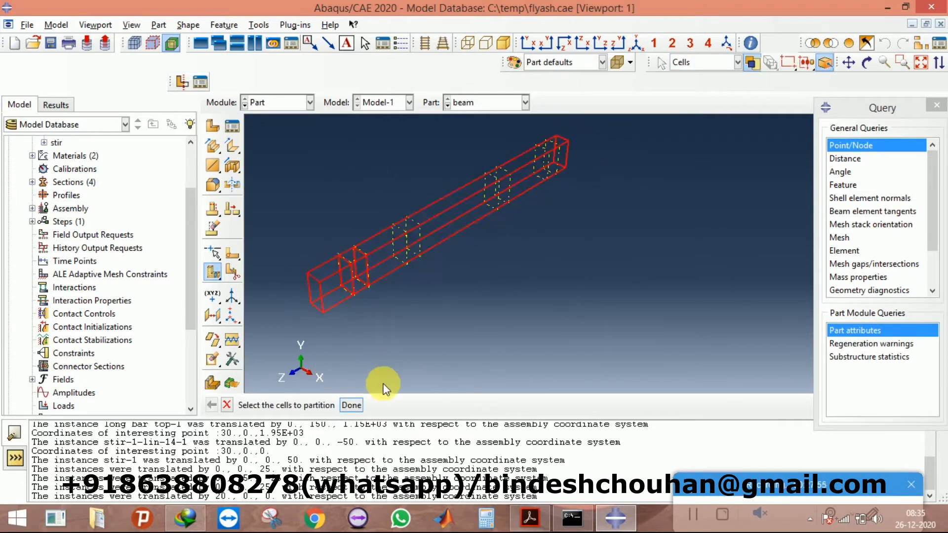
{"action": "left_click", "coordinate": [352, 405]}
{"action": "scroll", "coordinate": [410, 237], "scroll_direction": "down", "scroll_amount": 3}
{"action": "left_click", "coordinate": [407, 241]}
{"action": "left_click", "coordinate": [364, 404]}
{"action": "scroll", "coordinate": [444, 158], "scroll_direction": "up", "scroll_amount": 3}
{"action": "left_click", "coordinate": [444, 159]}
{"action": "left_click", "coordinate": [356, 404]}
{"action": "scroll", "coordinate": [412, 280], "scroll_direction": "down", "scroll_amount": 3}
{"action": "left_click", "coordinate": [425, 235]}
{"action": "left_click", "coordinate": [356, 404]}
Step: Partition the remaining long beam cell with the third pair of datum planes from the front end
{"action": "scroll", "coordinate": [502, 178], "scroll_direction": "up", "scroll_amount": 3}
{"action": "scroll", "coordinate": [447, 298], "scroll_direction": "down", "scroll_amount": 3}
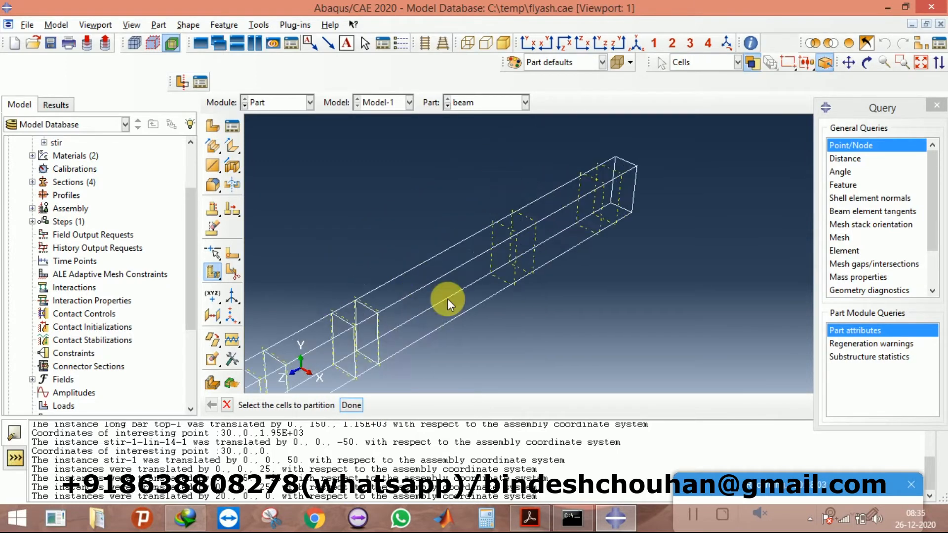
{"action": "left_click", "coordinate": [472, 247]}
{"action": "left_click", "coordinate": [352, 404]}
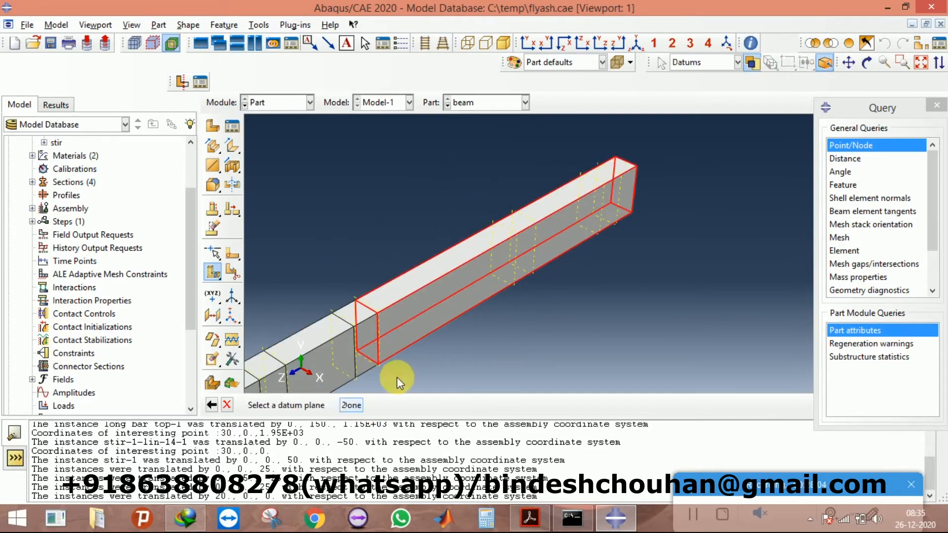
{"action": "left_click", "coordinate": [514, 279]}
{"action": "left_click", "coordinate": [380, 405]}
{"action": "left_click", "coordinate": [534, 236]}
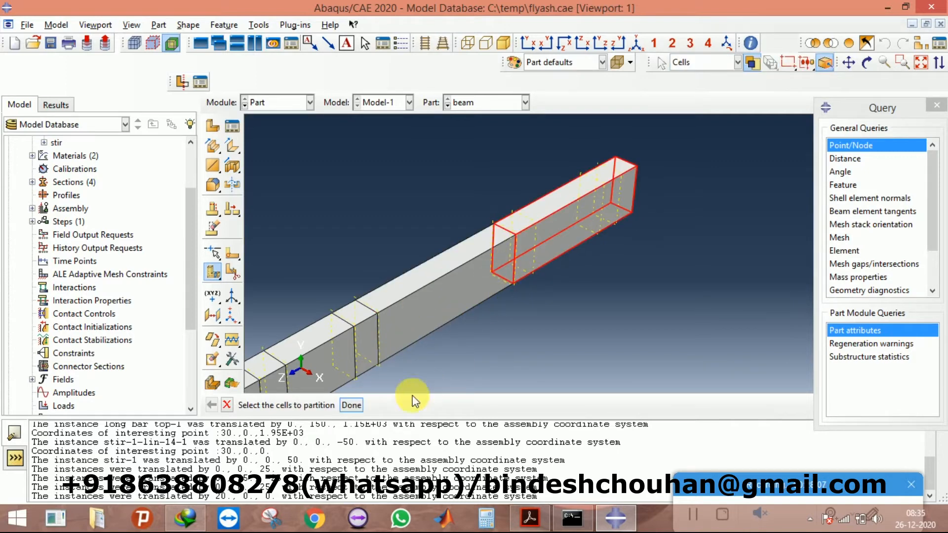
{"action": "left_click", "coordinate": [353, 405]}
{"action": "left_click", "coordinate": [538, 251]}
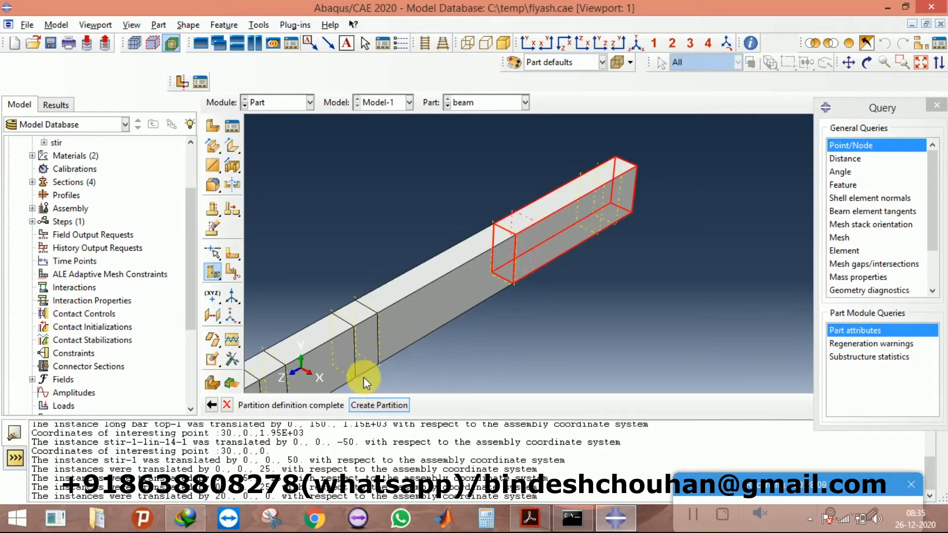
{"action": "left_click", "coordinate": [390, 410]}
Step: Partition the beam's far-end cell with the last two datum planes near the rear end
{"action": "left_click", "coordinate": [591, 211]}
{"action": "left_click", "coordinate": [358, 403]}
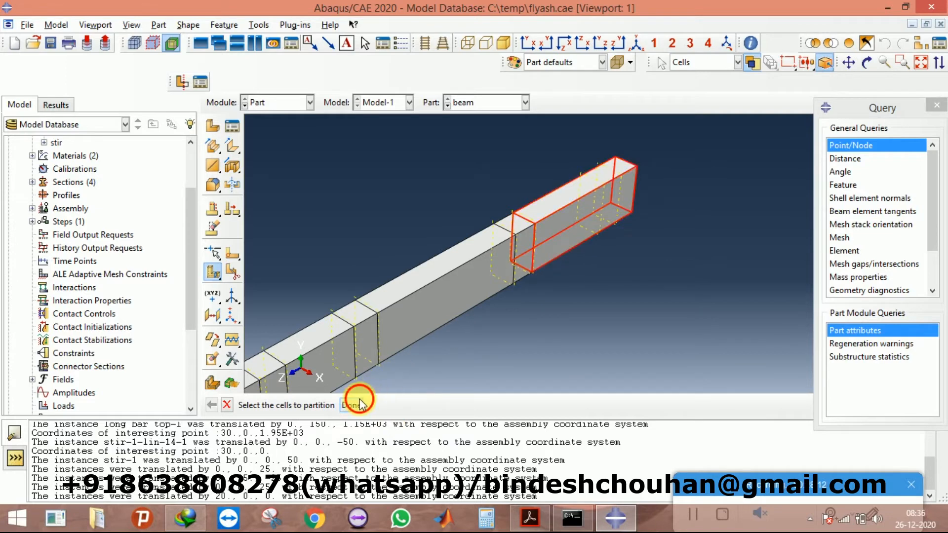
{"action": "left_click", "coordinate": [599, 225]}
{"action": "left_click", "coordinate": [376, 404]}
{"action": "left_click", "coordinate": [616, 200]}
{"action": "middle_click", "coordinate": [395, 384]}
{"action": "left_click", "coordinate": [617, 199]}
{"action": "left_click", "coordinate": [389, 405]}
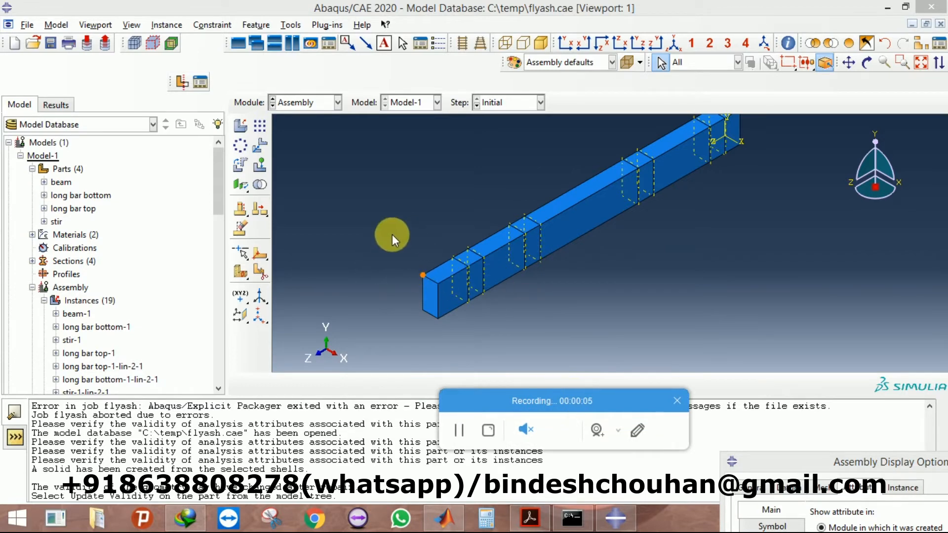
Step: Switch to the Part module and check the steel plate size in FLYASH FLEXURE_2.pdf in Adobe Acrobat
{"action": "left_click", "coordinate": [309, 104]}
{"action": "left_click", "coordinate": [303, 119]}
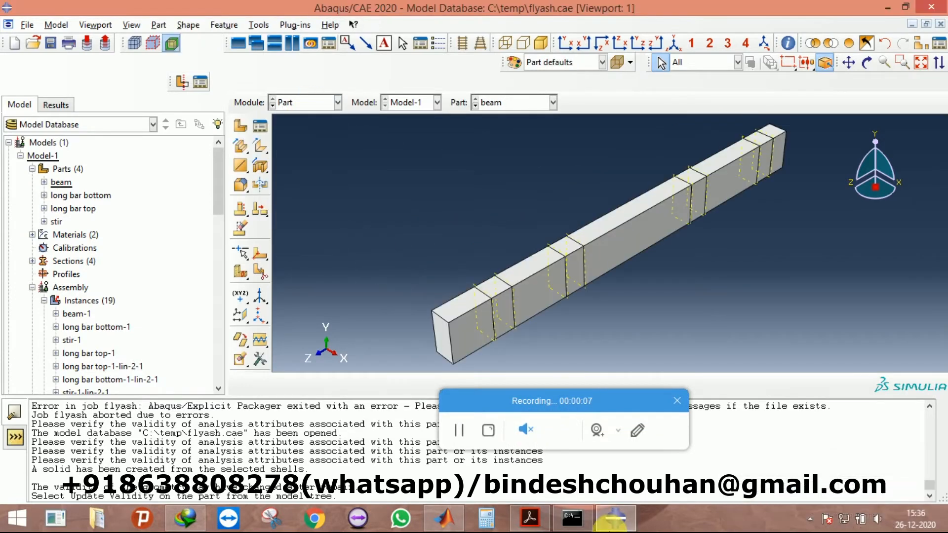
{"action": "left_click", "coordinate": [530, 518]}
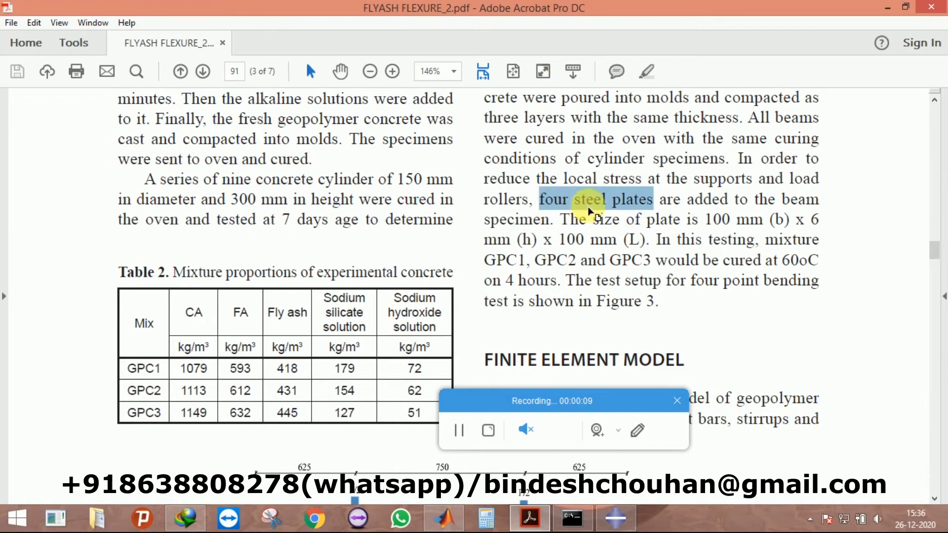
{"action": "left_click", "coordinate": [530, 519]}
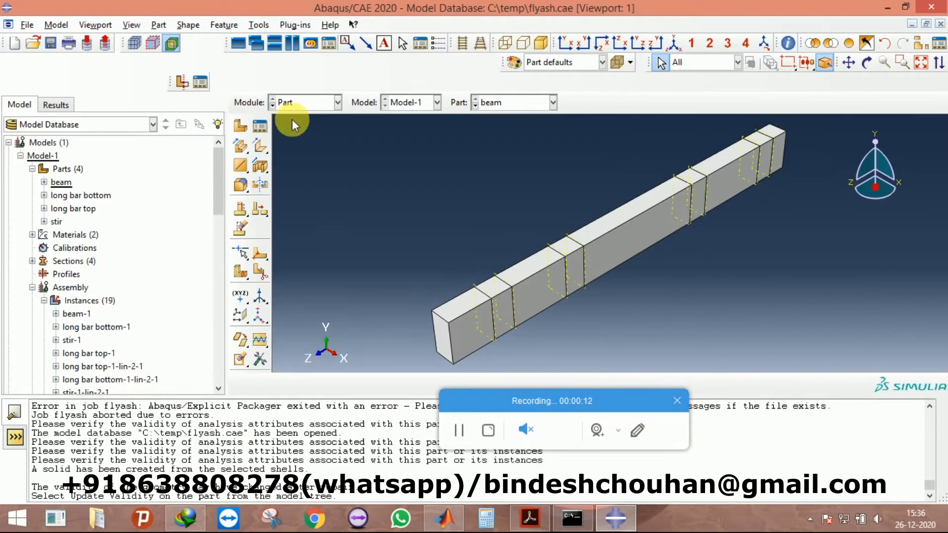
Step: Start a 3D deformable solid extrusion part named block with an approximate size of 200
{"action": "left_click", "coordinate": [241, 126]}
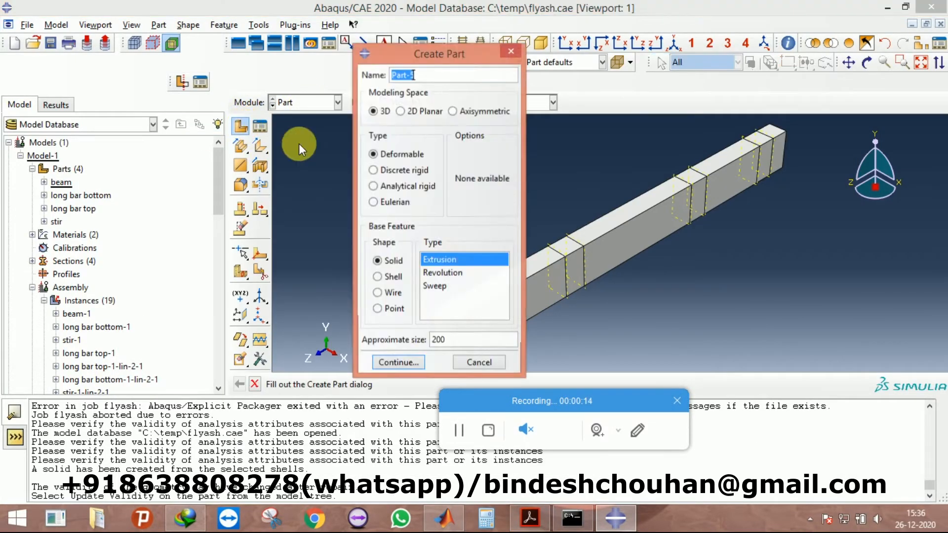
{"action": "type", "text": "bloc"}
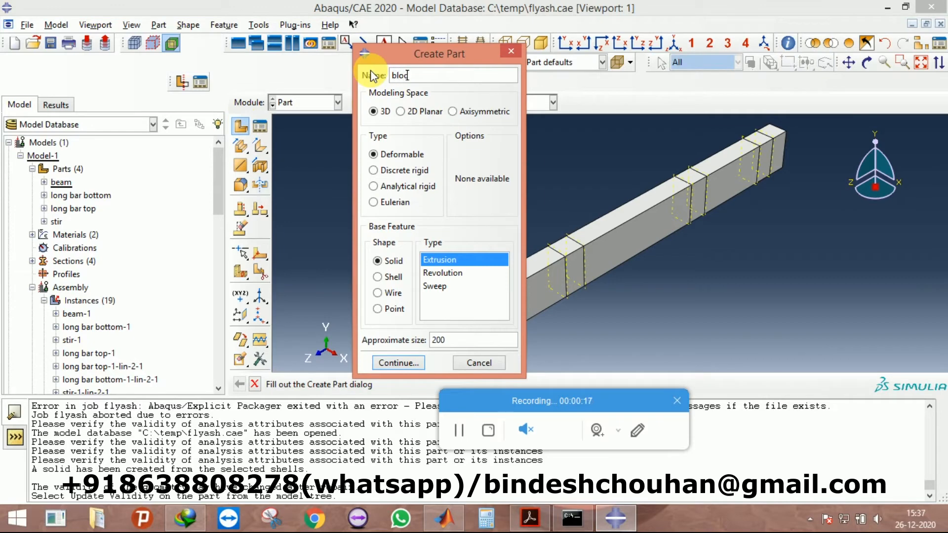
{"action": "type", "text": "k"}
{"action": "left_click", "coordinate": [403, 362]}
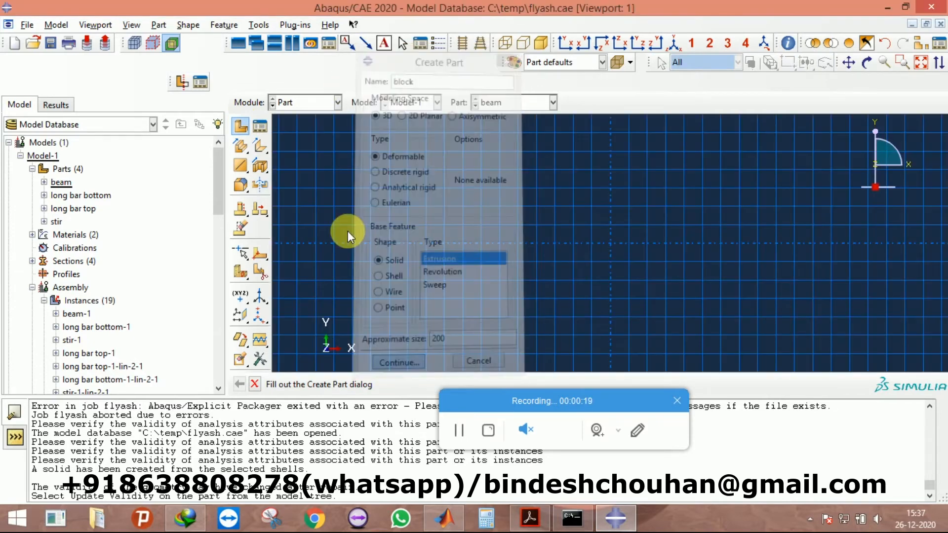
Step: Sketch a rectangle from the origin and dimension it 100 wide and 6 high
{"action": "left_click", "coordinate": [260, 127]}
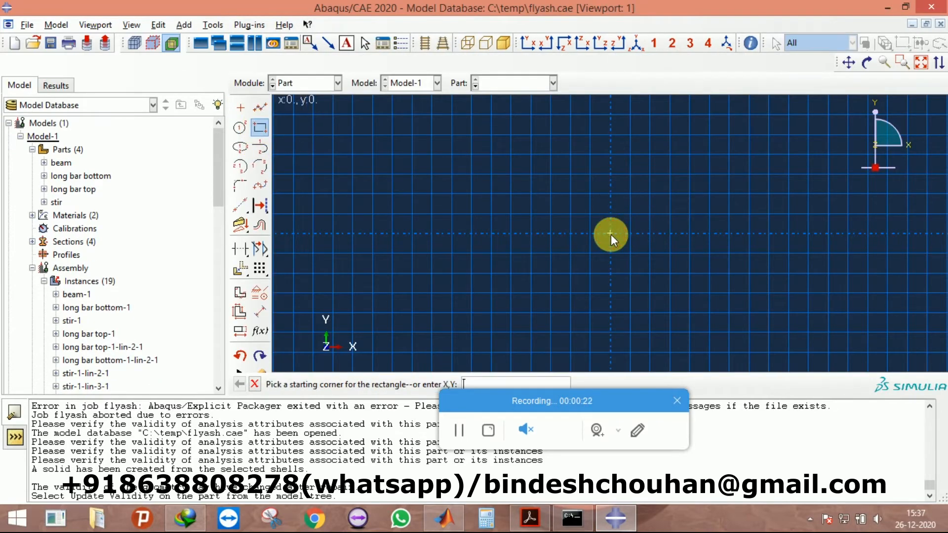
{"action": "left_click", "coordinate": [611, 234]}
{"action": "left_click", "coordinate": [714, 193]}
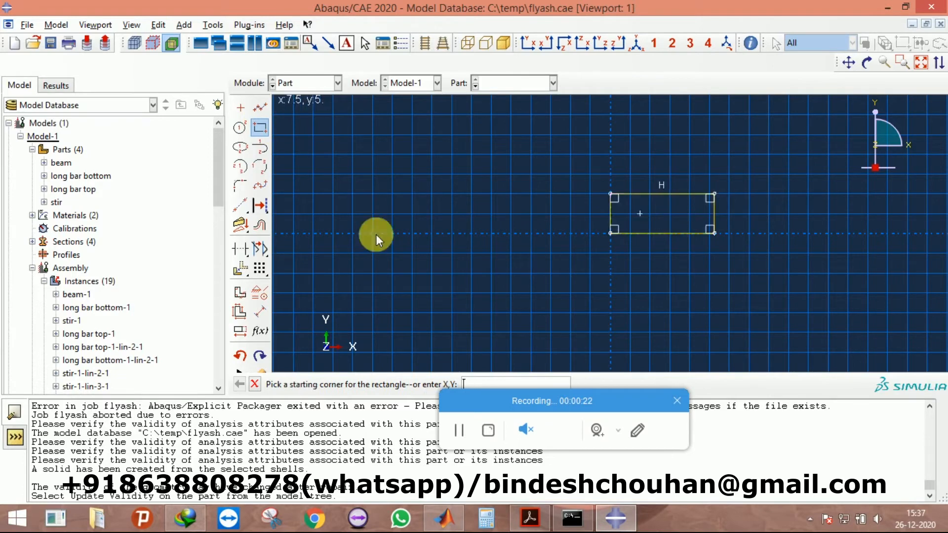
{"action": "left_click", "coordinate": [260, 313]}
{"action": "left_click", "coordinate": [678, 233]}
{"action": "left_click", "coordinate": [669, 263]}
{"action": "type", "text": "100"}
{"action": "key", "text": "Return"}
{"action": "left_click", "coordinate": [714, 214]}
{"action": "left_click", "coordinate": [732, 217]}
{"action": "type", "text": "6"}
{"action": "key", "text": "Return"}
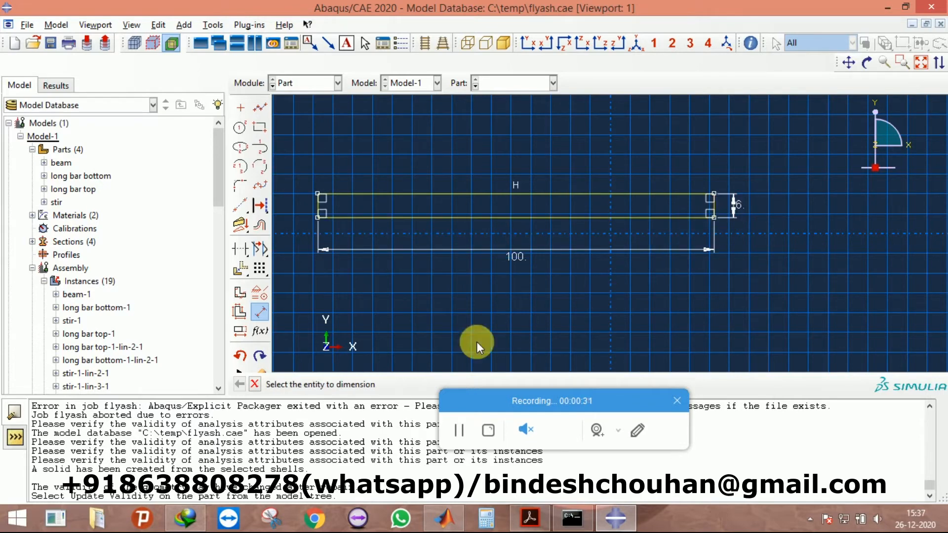
Step: Finish the plate sketch and extrude it to a depth of 100
{"action": "left_click", "coordinate": [256, 384]}
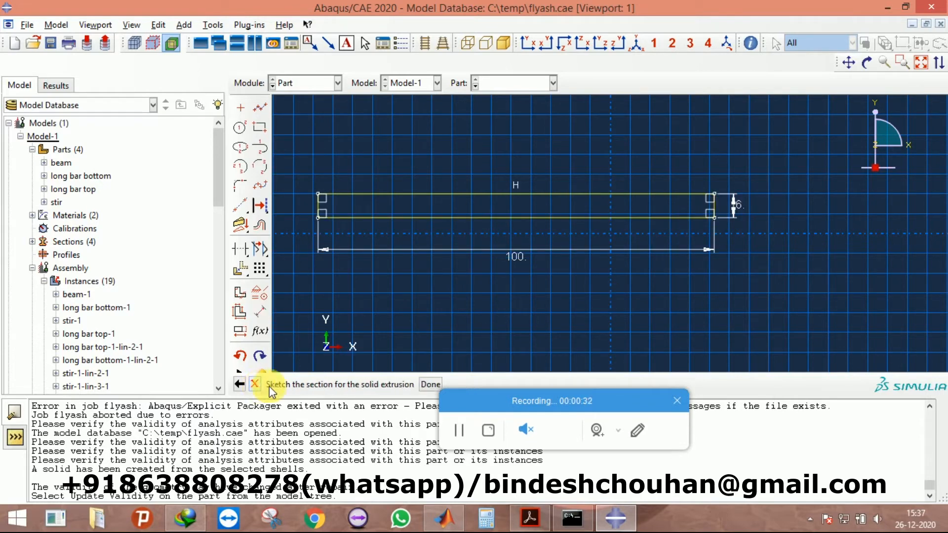
{"action": "left_click", "coordinate": [430, 384]}
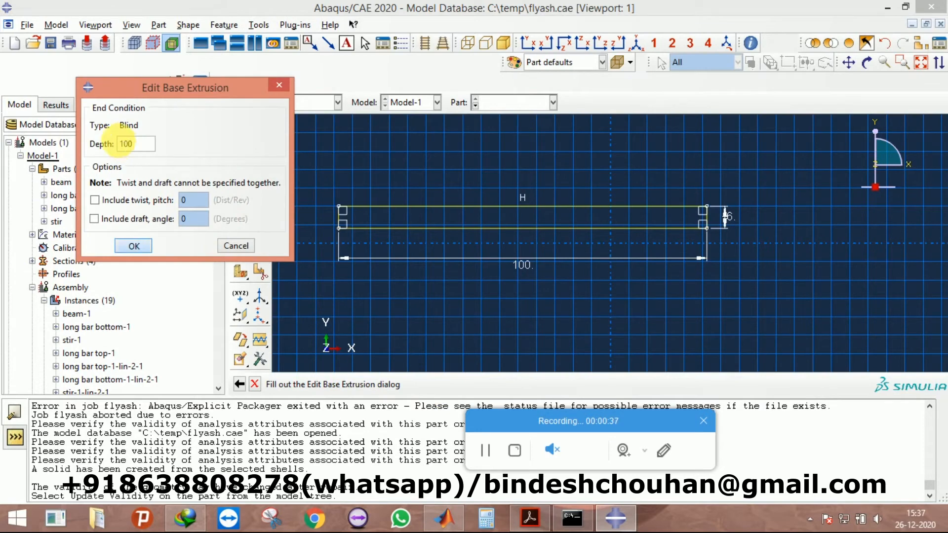
{"action": "left_click", "coordinate": [133, 246]}
Step: Switch to the Property module and select the whole block part as the region for a section assignment
{"action": "left_click", "coordinate": [318, 101]}
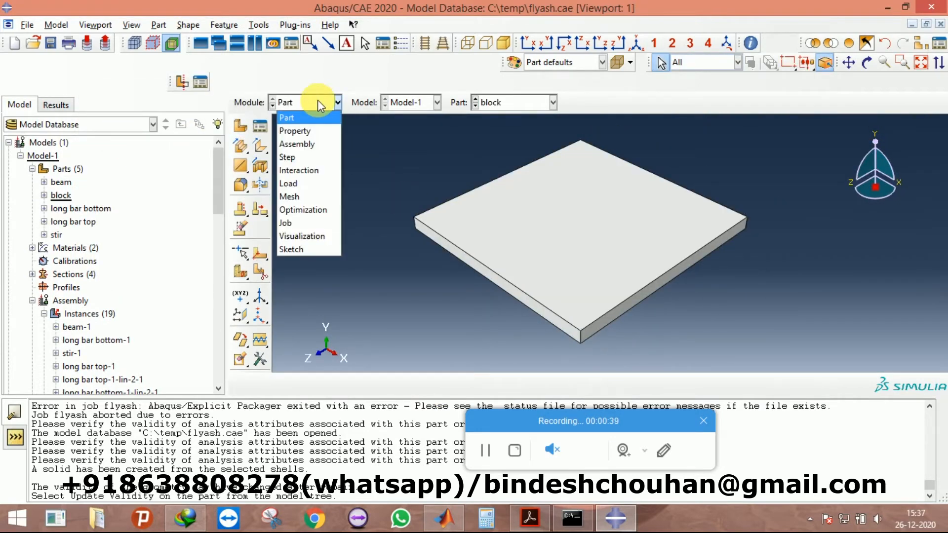
{"action": "left_click", "coordinate": [305, 117]}
{"action": "left_click", "coordinate": [306, 104]}
{"action": "left_click", "coordinate": [302, 130]}
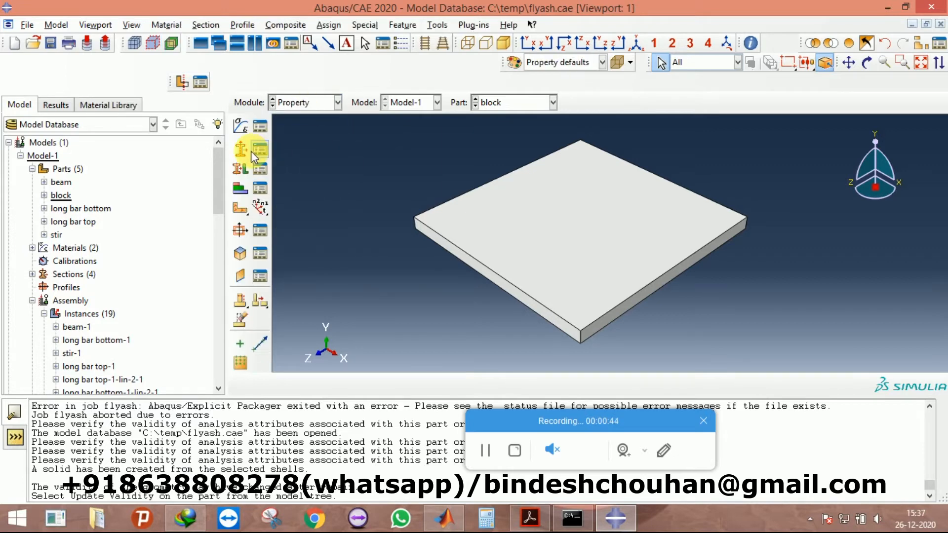
{"action": "left_click", "coordinate": [242, 168]}
{"action": "scroll", "coordinate": [398, 186], "scroll_direction": "down", "scroll_amount": 3}
{"action": "left_click_drag", "start_coordinate": [363, 146], "coordinate": [721, 372]}
{"action": "left_click", "coordinate": [559, 384]}
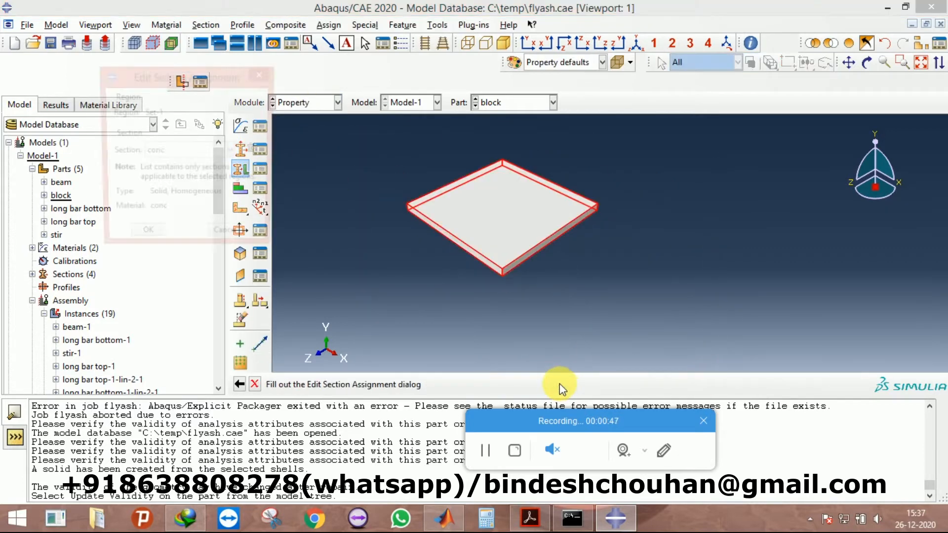
Step: Create a solid homogeneous section named block from the section assignment and choose its material
{"action": "left_click", "coordinate": [232, 152]}
{"action": "left_click", "coordinate": [217, 162]}
{"action": "left_click", "coordinate": [255, 151]}
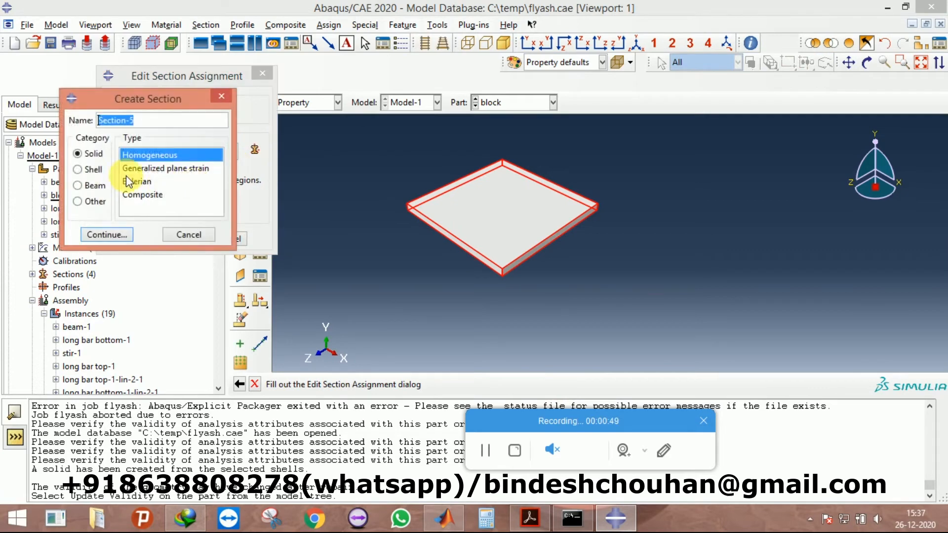
{"action": "type", "text": "block"}
{"action": "left_click", "coordinate": [105, 233]}
{"action": "left_click", "coordinate": [316, 119]}
{"action": "left_click", "coordinate": [315, 134]}
{"action": "left_click", "coordinate": [295, 160]}
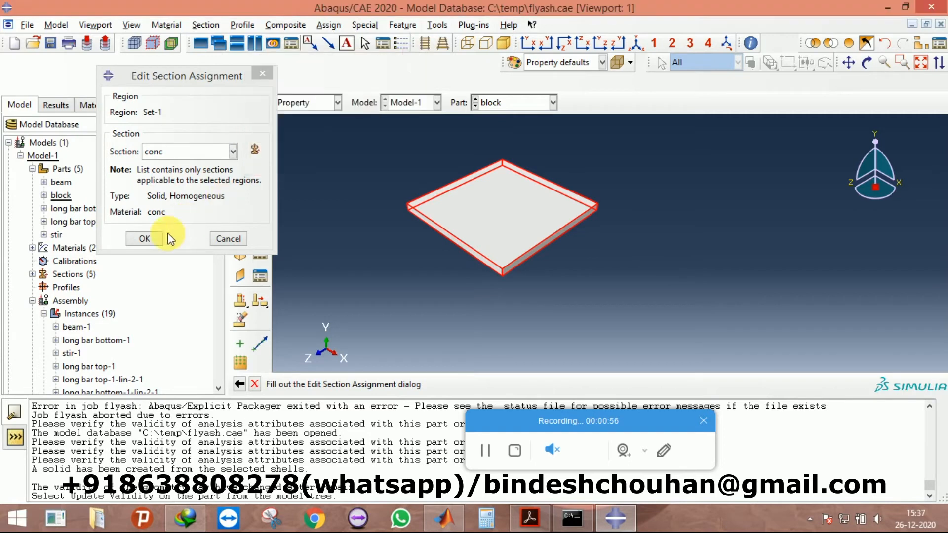
Step: Choose the block section for the selected plate region and apply the section assignment
{"action": "left_click", "coordinate": [184, 154]}
{"action": "left_click", "coordinate": [168, 169]}
{"action": "left_click", "coordinate": [144, 238]}
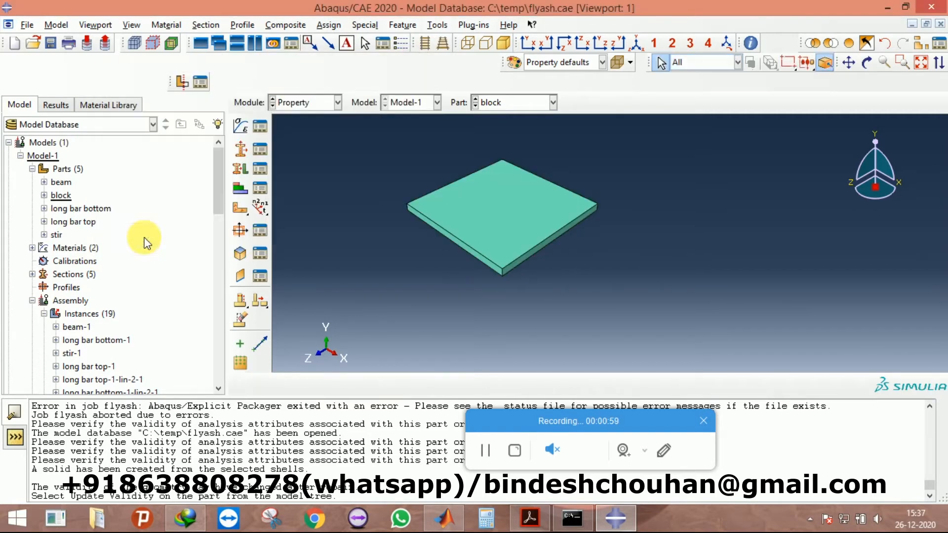
Step: Review the definition of the block section in the Section Manager
{"action": "left_click", "coordinate": [254, 172]}
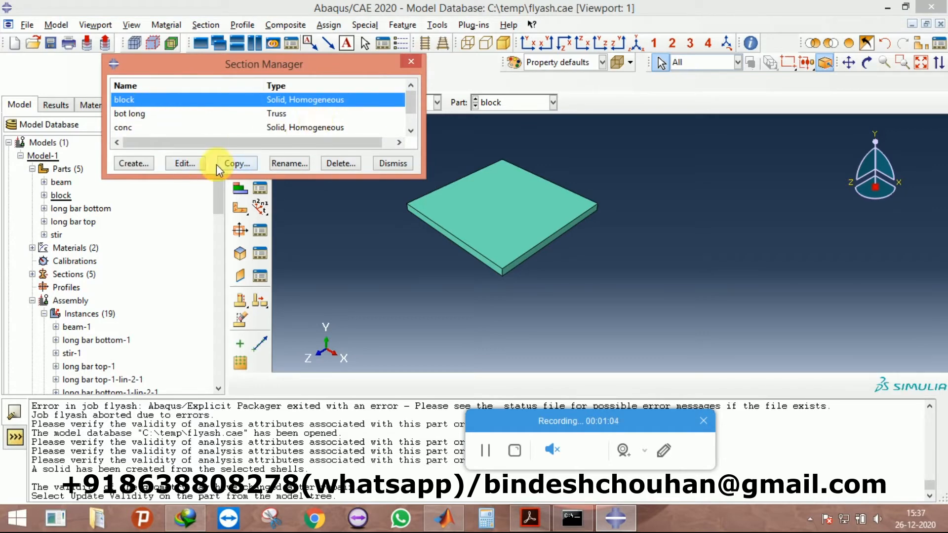
{"action": "left_click", "coordinate": [191, 163]}
{"action": "left_click", "coordinate": [412, 65]}
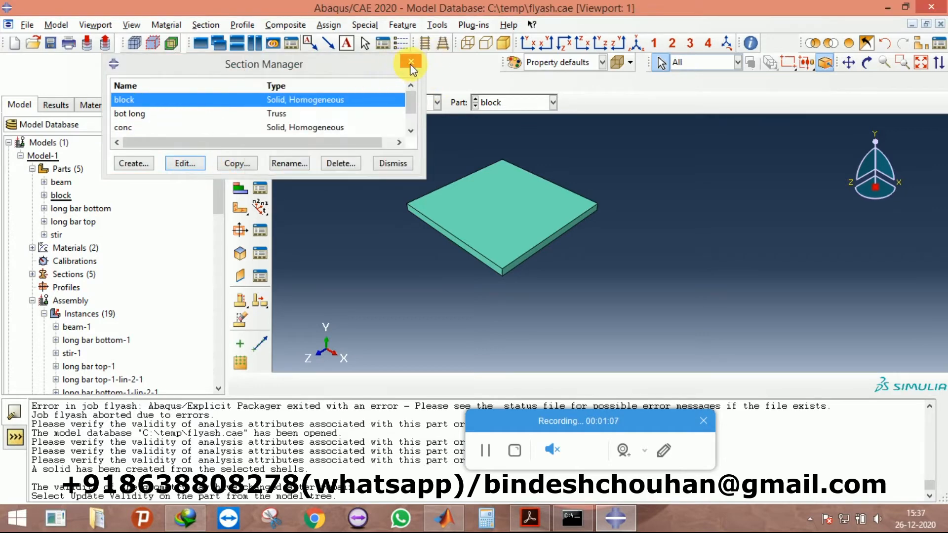
{"action": "left_click", "coordinate": [411, 63]}
Step: Switch to the Assembly module
{"action": "left_click", "coordinate": [289, 108]}
{"action": "left_click", "coordinate": [304, 143]}
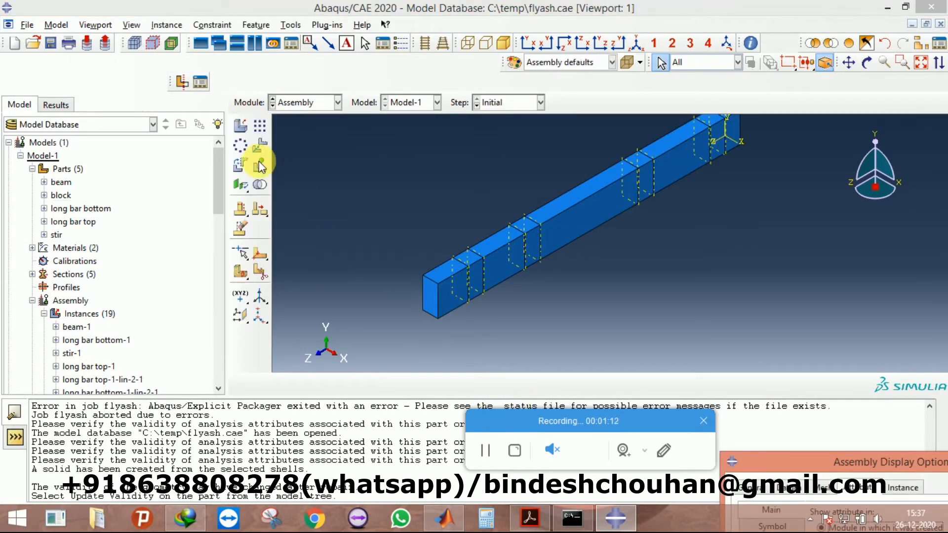
Step: Create a dependent instance of the block part in the assembly
{"action": "left_click", "coordinate": [261, 167]}
{"action": "left_click", "coordinate": [248, 141]}
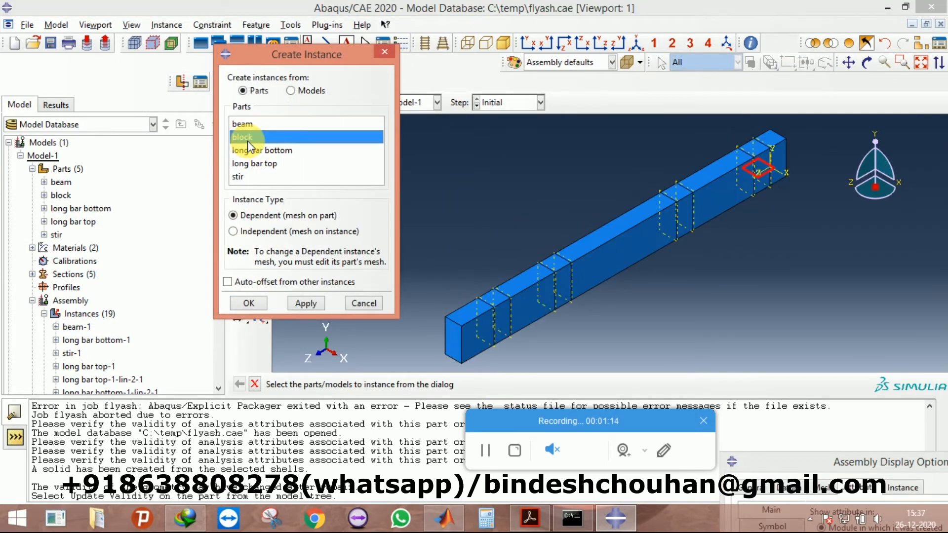
{"action": "left_click", "coordinate": [249, 303]}
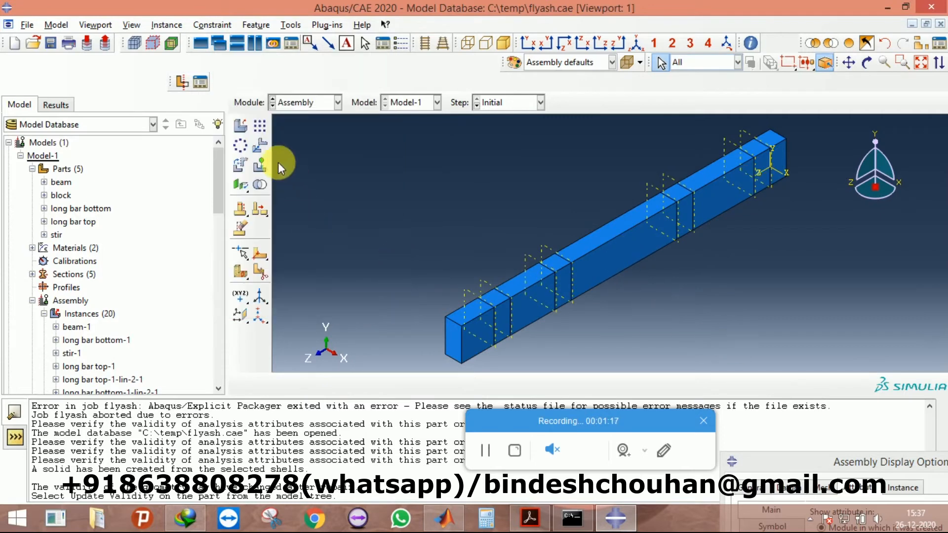
Step: Limit the visible assembly instances to beam-1 and block-1 and apply the display setting
{"action": "left_click", "coordinate": [262, 145]}
{"action": "left_click_drag", "start_coordinate": [844, 440], "coordinate": [857, 11]}
{"action": "left_click", "coordinate": [916, 36]}
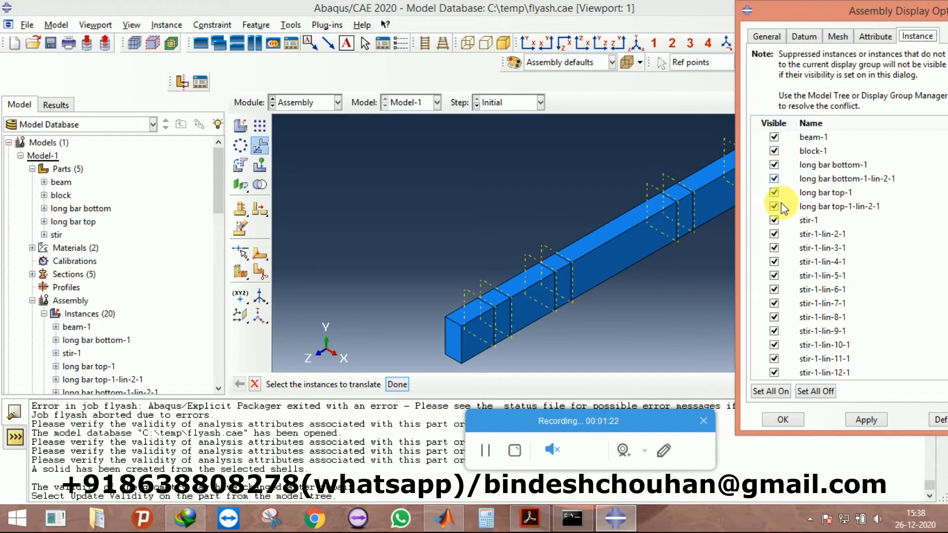
{"action": "left_click", "coordinate": [815, 390]}
{"action": "left_click", "coordinate": [773, 137]}
{"action": "left_click", "coordinate": [773, 150]}
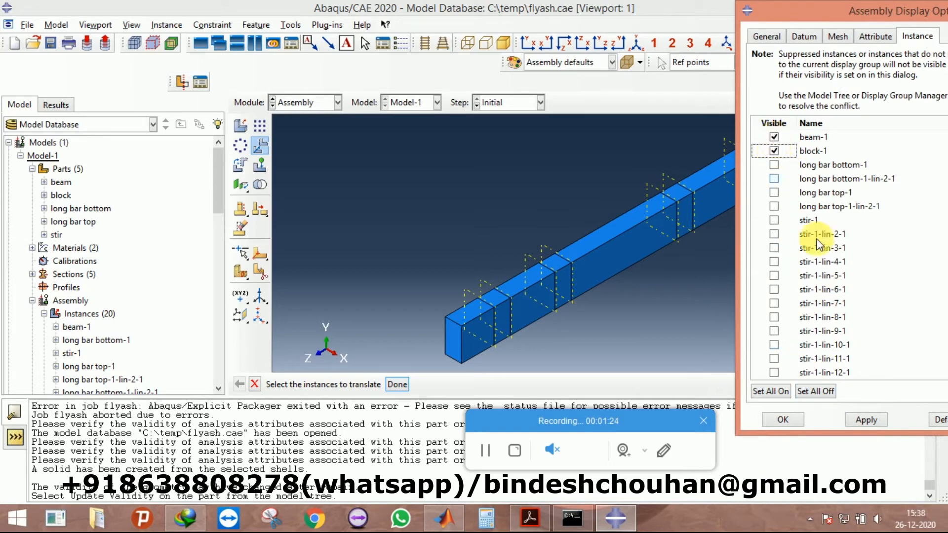
{"action": "left_click", "coordinate": [869, 419]}
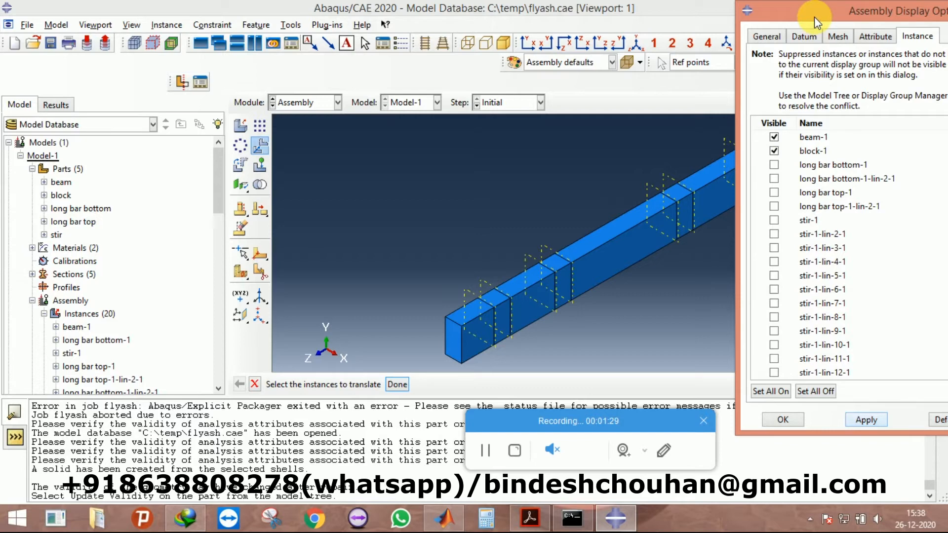
{"action": "left_click_drag", "start_coordinate": [815, 16], "coordinate": [833, 274]}
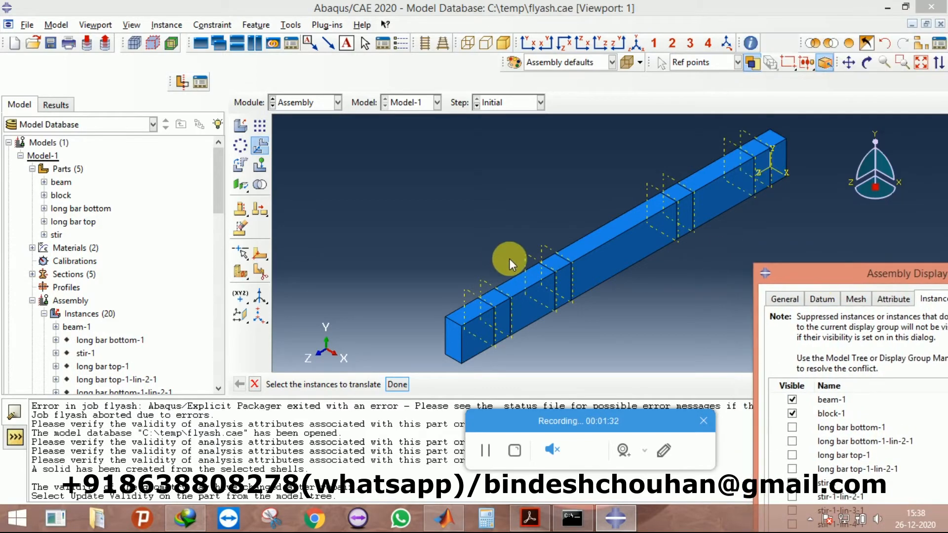
Step: Translate the block instance from its edge point to the beam's bottom edge at the support strip farthest from the origin
{"action": "left_click", "coordinate": [774, 170]}
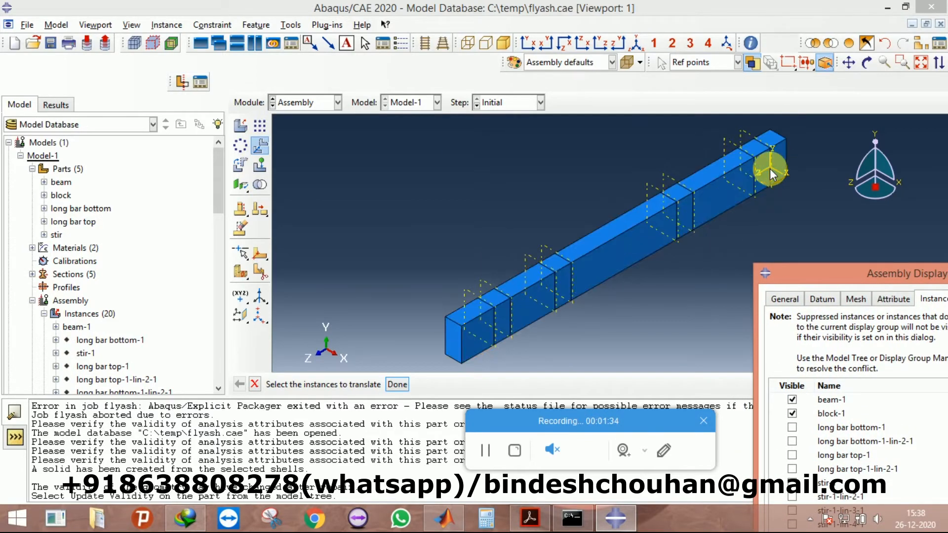
{"action": "left_click", "coordinate": [772, 174]}
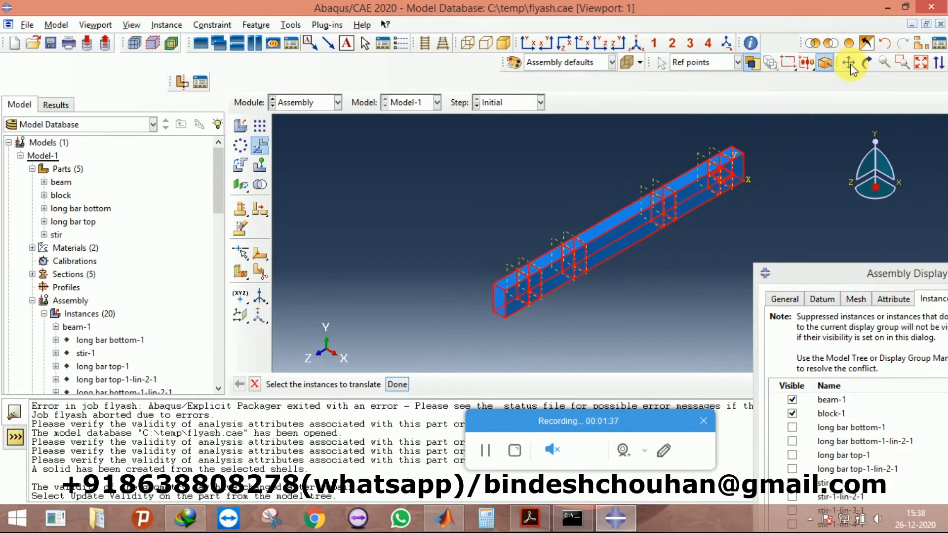
{"action": "left_click", "coordinate": [866, 63]}
{"action": "left_click_drag", "start_coordinate": [790, 213], "coordinate": [538, 185]}
{"action": "middle_click", "coordinate": [487, 192]}
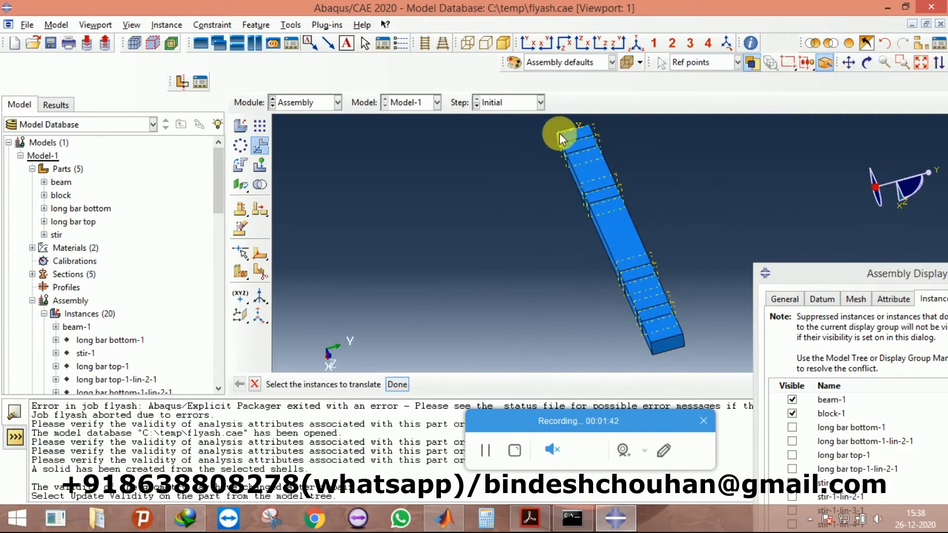
{"action": "scroll", "coordinate": [563, 126], "scroll_direction": "up", "scroll_amount": 2}
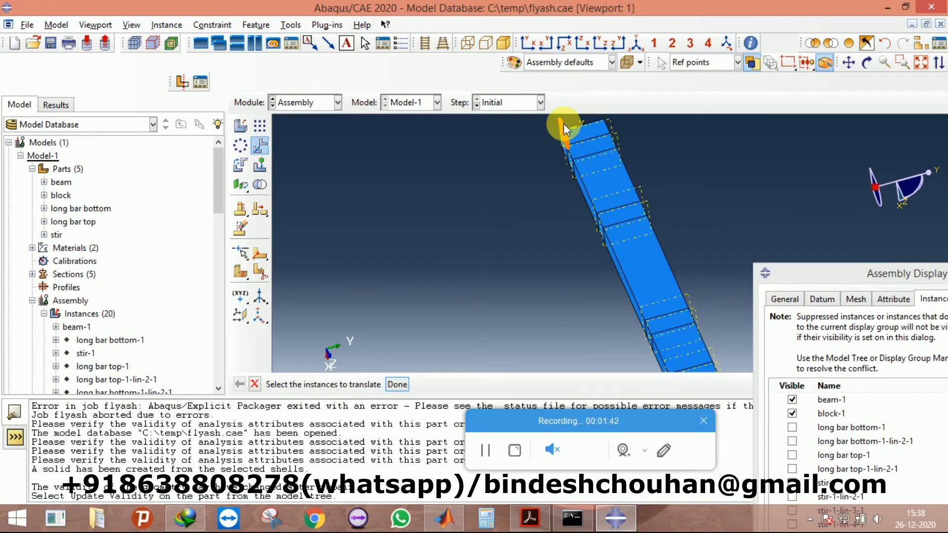
{"action": "left_click", "coordinate": [398, 384]}
{"action": "left_click", "coordinate": [637, 43]}
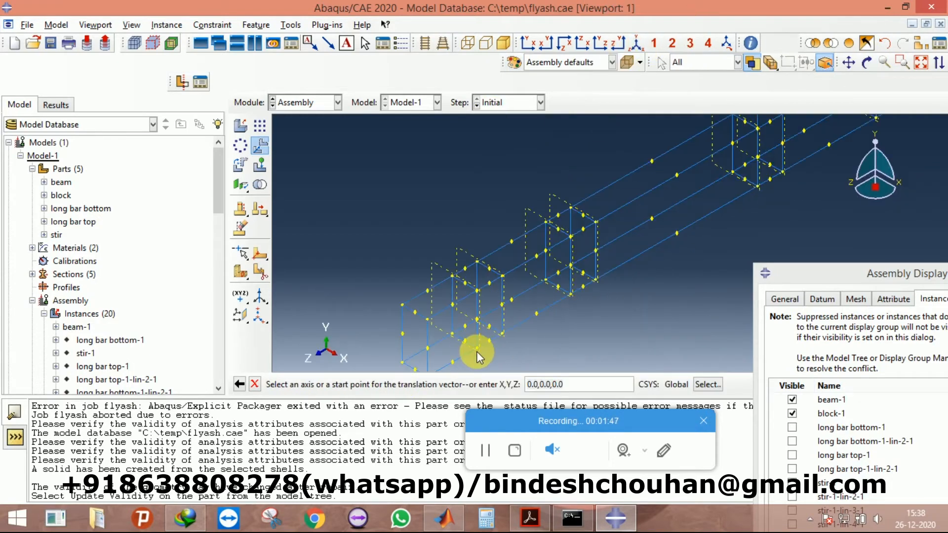
{"action": "scroll", "coordinate": [412, 299], "scroll_direction": "down", "scroll_amount": 3}
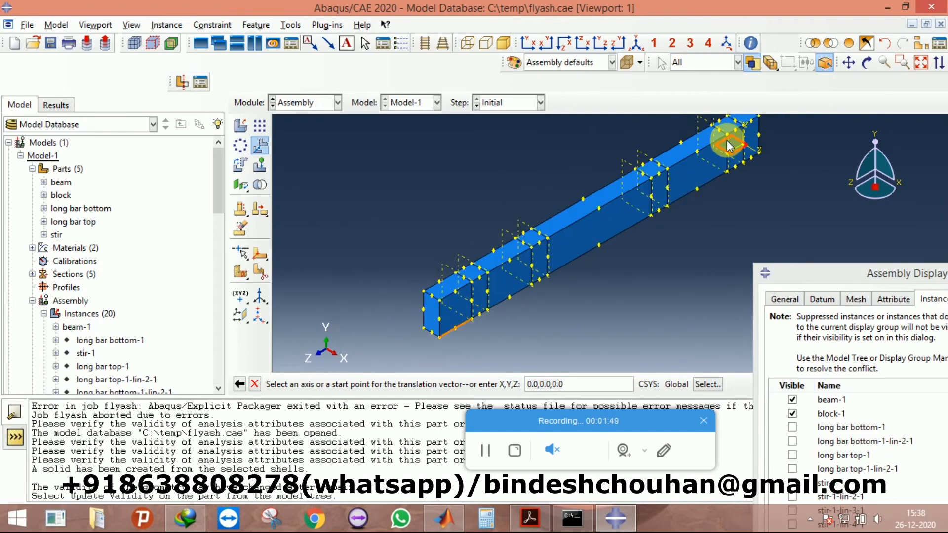
{"action": "scroll", "coordinate": [727, 140], "scroll_direction": "up", "scroll_amount": 4}
{"action": "left_click", "coordinate": [710, 167]}
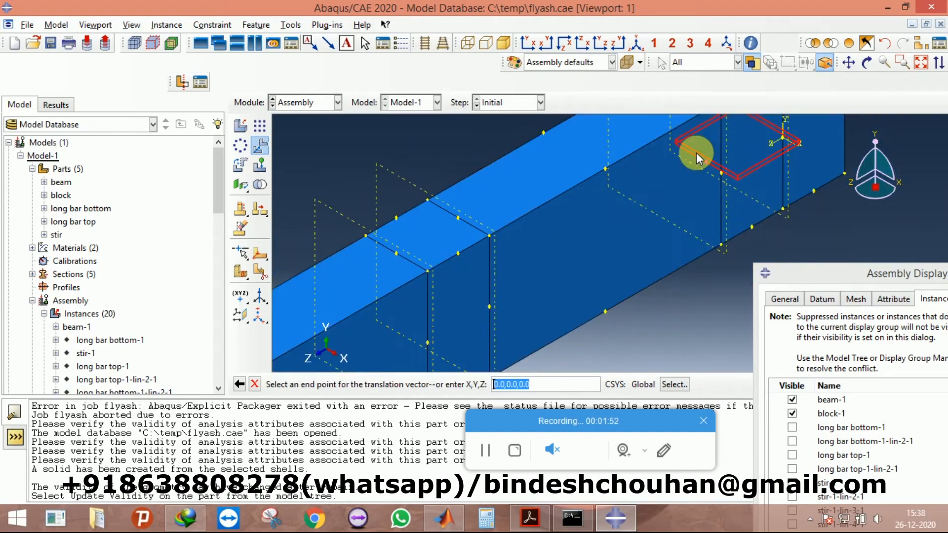
{"action": "scroll", "coordinate": [695, 151], "scroll_direction": "down", "scroll_amount": 3}
{"action": "scroll", "coordinate": [375, 336], "scroll_direction": "up", "scroll_amount": 5}
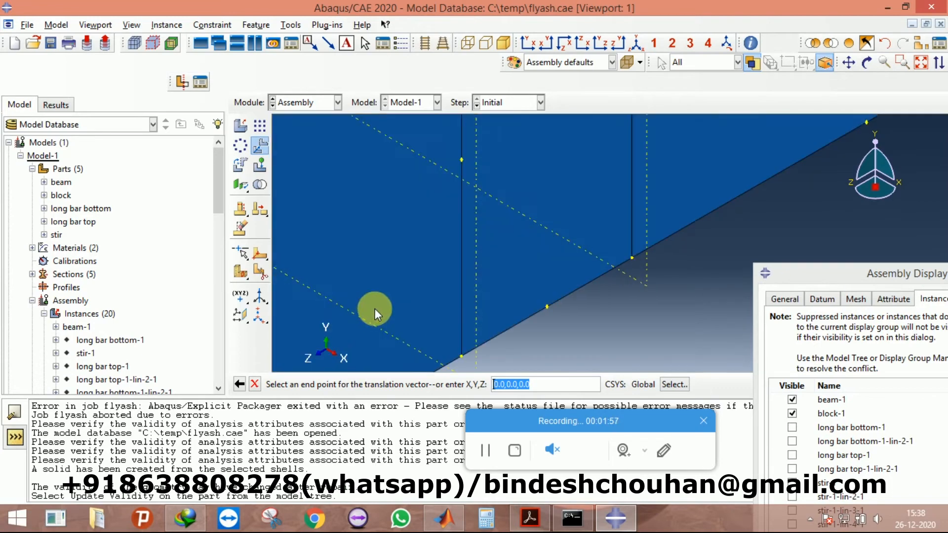
{"action": "left_click", "coordinate": [374, 309]}
{"action": "left_click", "coordinate": [351, 384]}
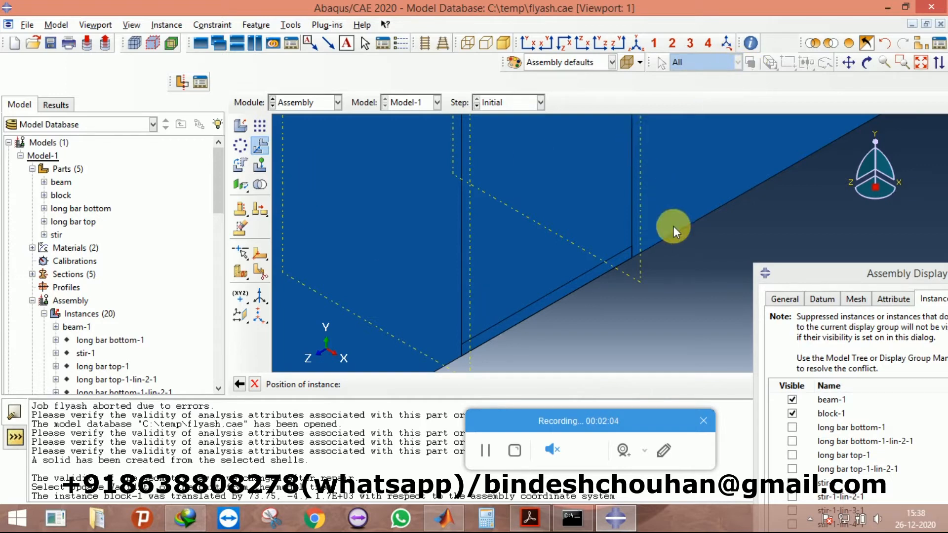
Step: Translate the block instance down by its own 6 mm thickness so it sits beneath the beam's support strip
{"action": "left_click", "coordinate": [646, 258]}
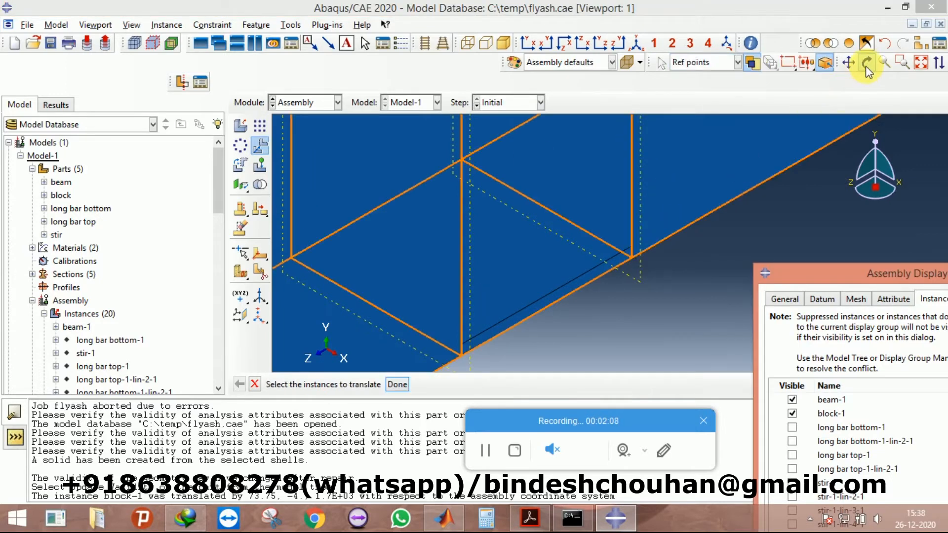
{"action": "left_click", "coordinate": [866, 63]}
{"action": "left_click_drag", "start_coordinate": [620, 201], "coordinate": [656, 116]}
{"action": "left_click", "coordinate": [866, 63]}
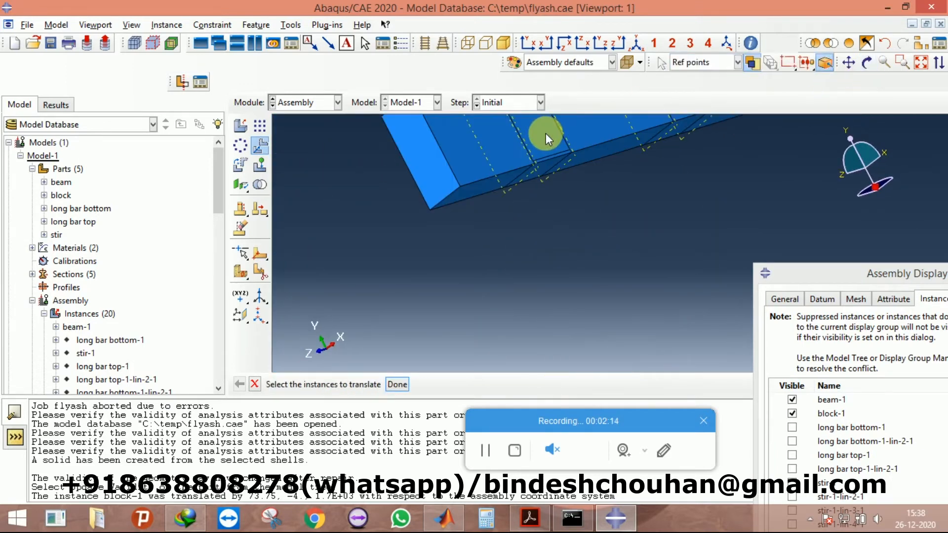
{"action": "scroll", "coordinate": [545, 134], "scroll_direction": "down", "scroll_amount": 3}
{"action": "left_click", "coordinate": [546, 192]}
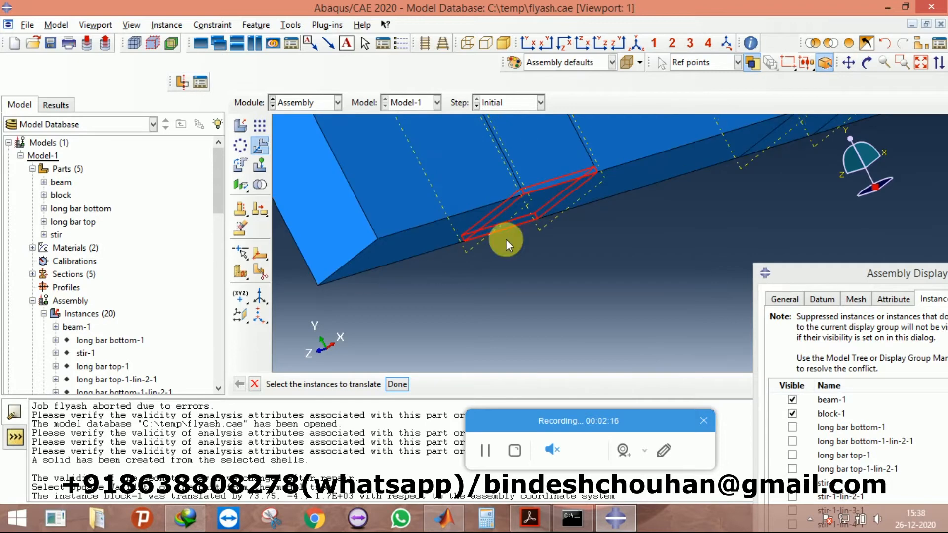
{"action": "left_click", "coordinate": [397, 384]}
{"action": "left_click", "coordinate": [491, 206]}
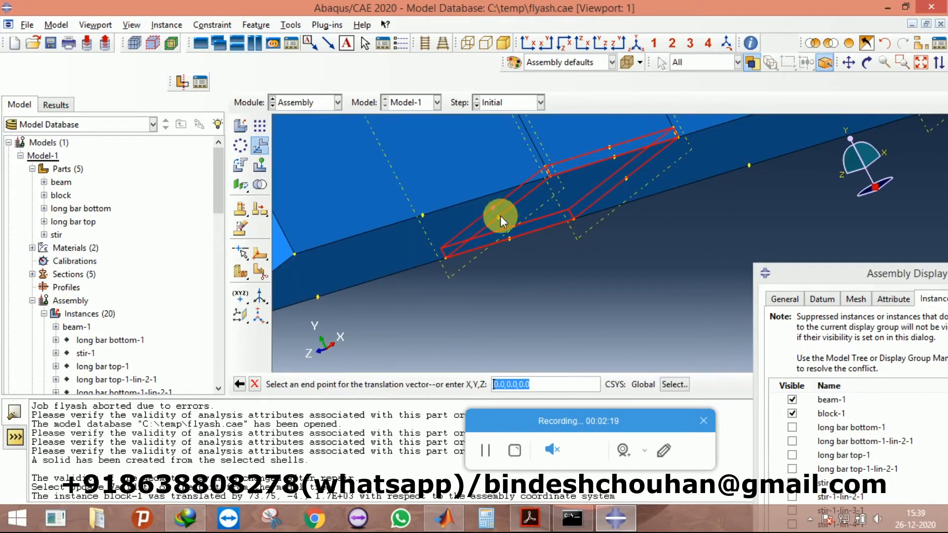
{"action": "left_click", "coordinate": [499, 216]}
{"action": "left_click", "coordinate": [355, 384]}
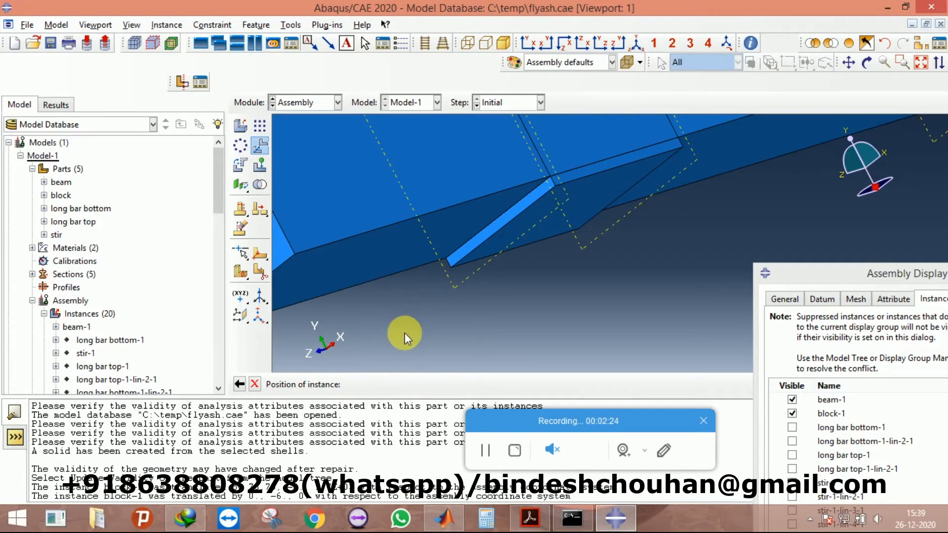
Step: Create a 2 by 2 linear pattern of the support block with offsets of 1000 in direction 1 and 600 in direction 2
{"action": "left_click", "coordinate": [261, 151]}
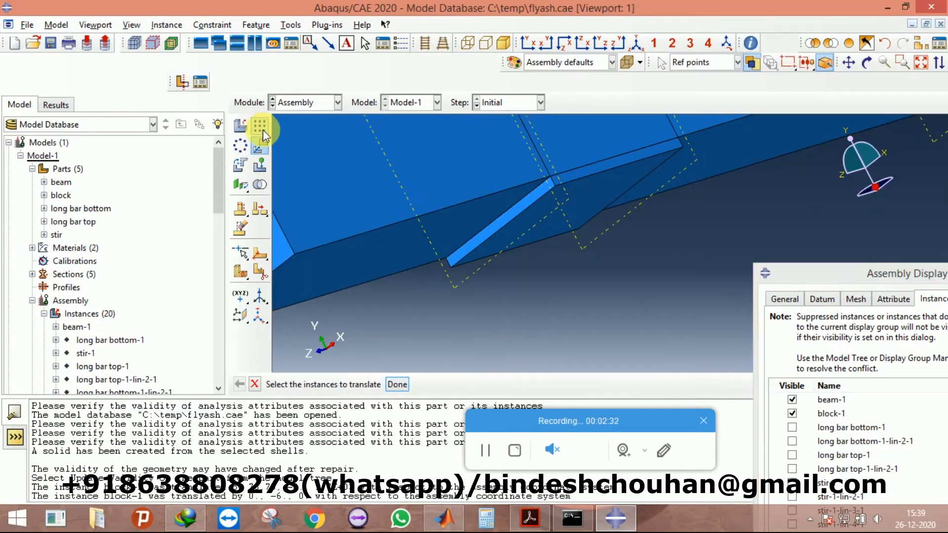
{"action": "left_click", "coordinate": [535, 210]}
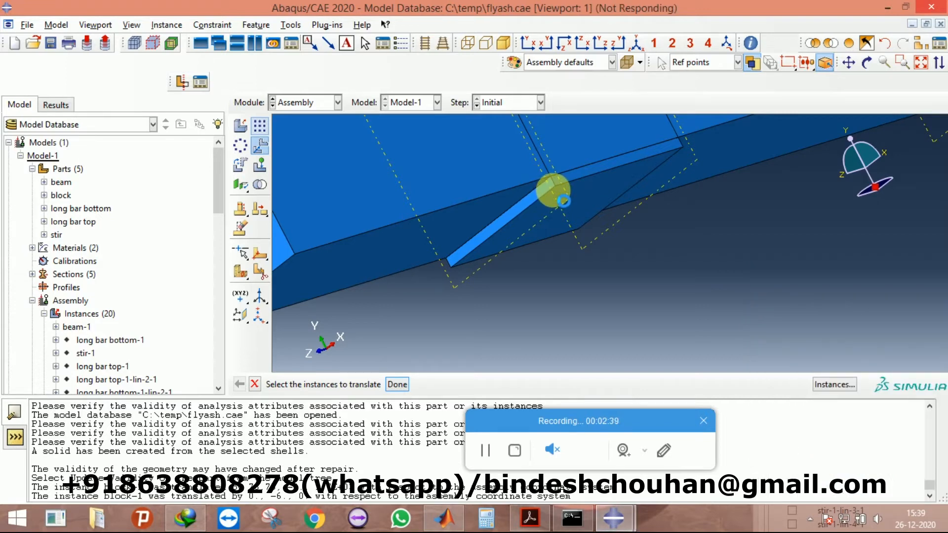
{"action": "left_click", "coordinate": [553, 191]}
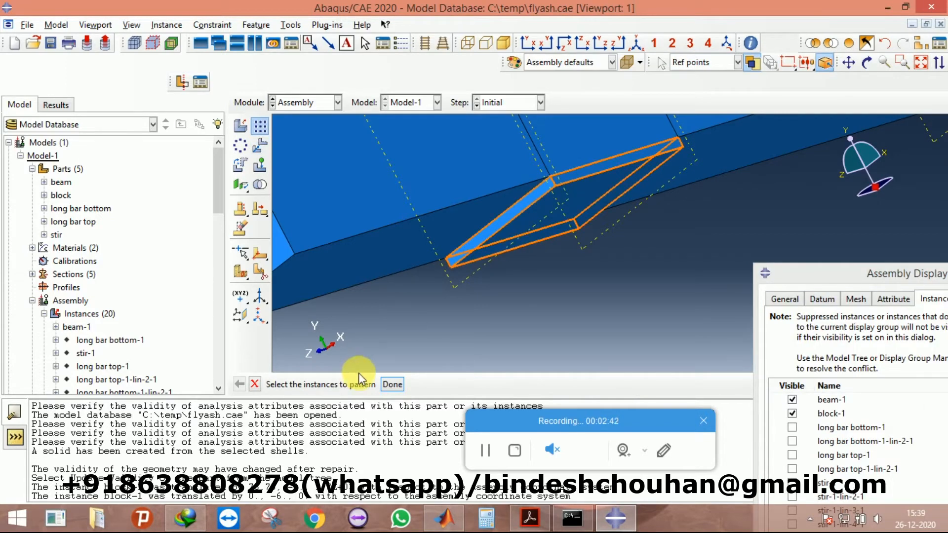
{"action": "left_click", "coordinate": [392, 383]}
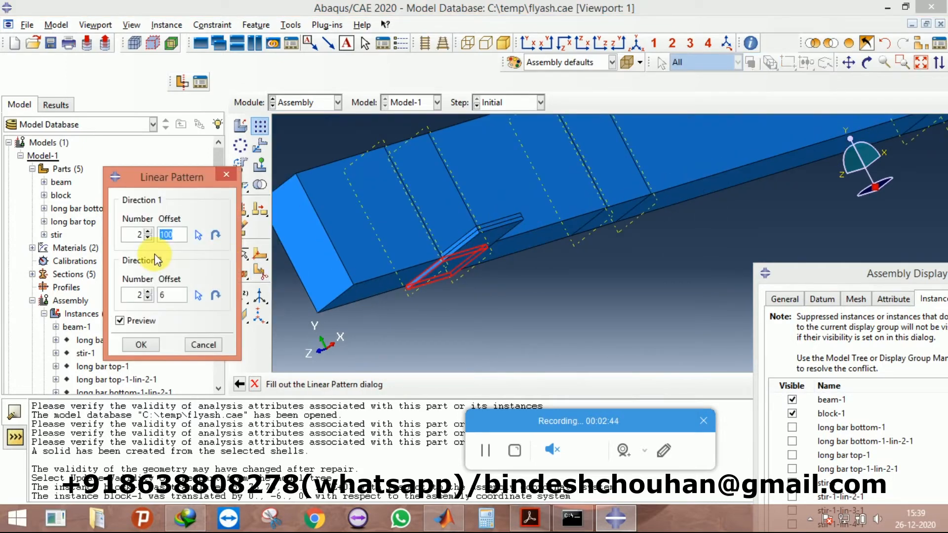
{"action": "left_click", "coordinate": [171, 235]}
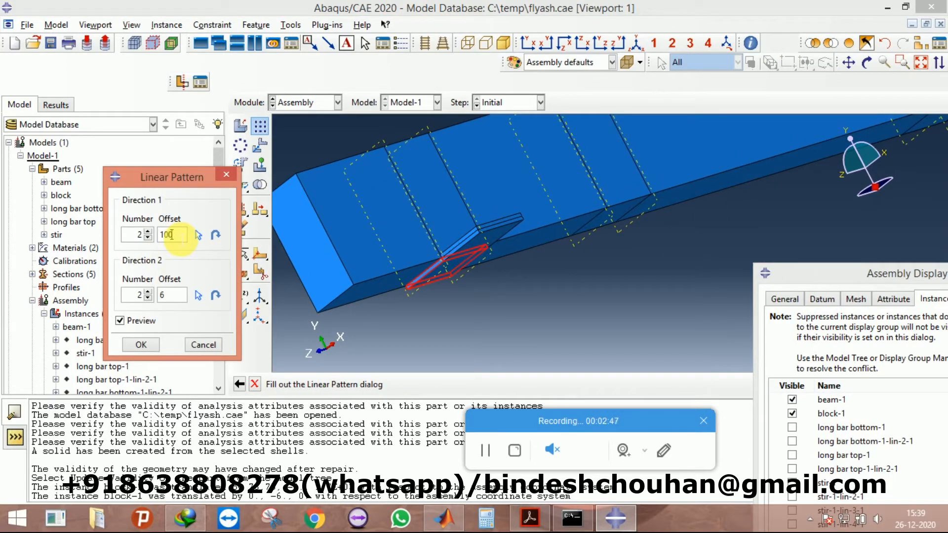
{"action": "type", "text": "0"}
{"action": "left_click", "coordinate": [636, 43]}
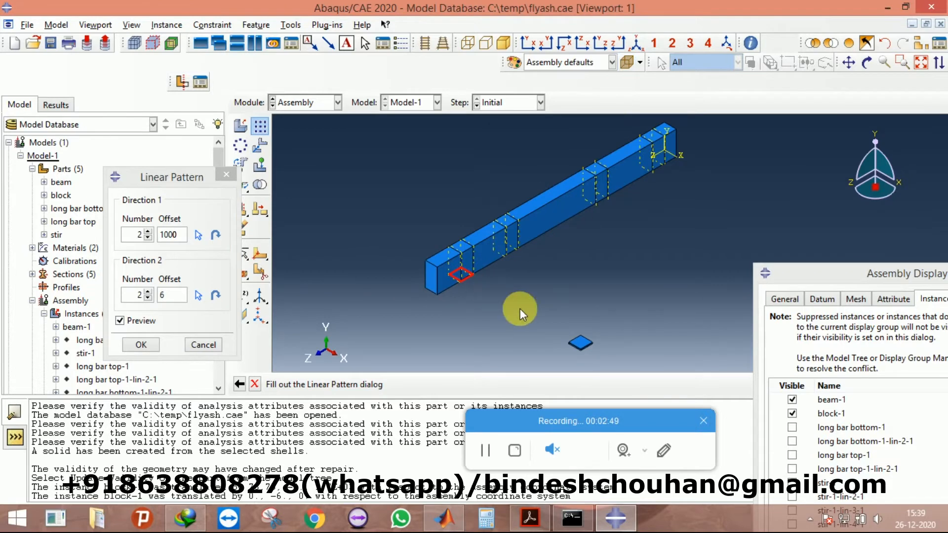
{"action": "left_click", "coordinate": [180, 296]}
{"action": "type", "text": "00"}
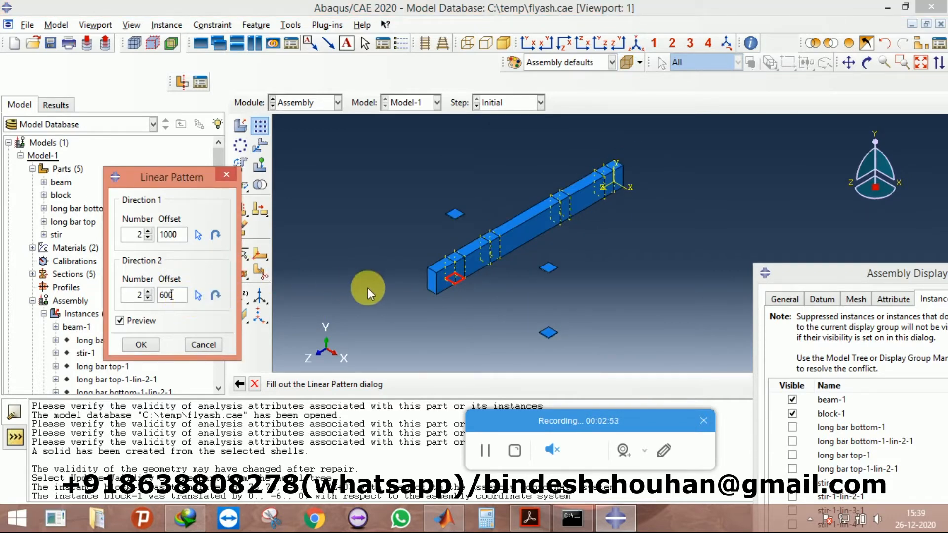
{"action": "left_click", "coordinate": [140, 346]}
Step: Translate the patterned block floating above the beam onto the beam's top face at the loading strip farther from the origin
{"action": "left_click", "coordinate": [260, 147]}
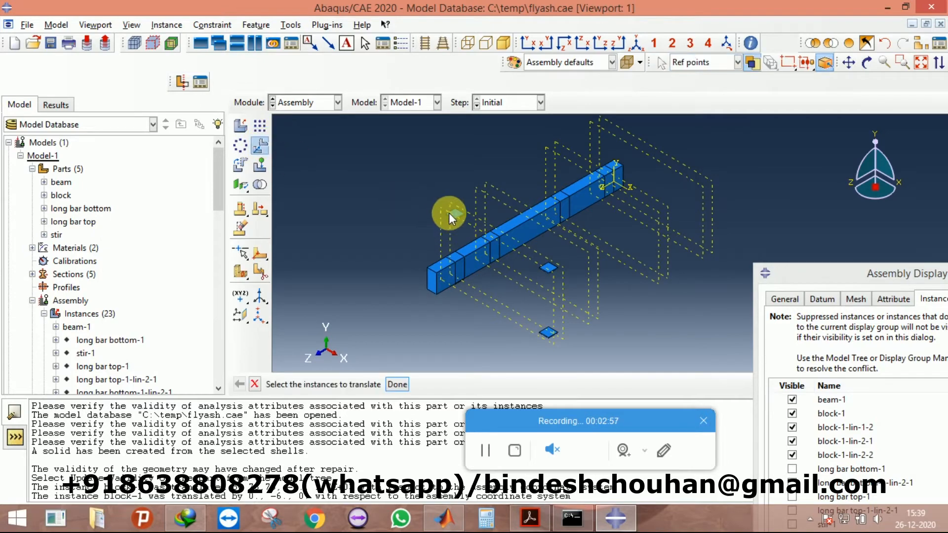
{"action": "left_click", "coordinate": [446, 228]}
{"action": "left_click", "coordinate": [398, 384]}
{"action": "scroll", "coordinate": [444, 218], "scroll_direction": "up", "scroll_amount": 5}
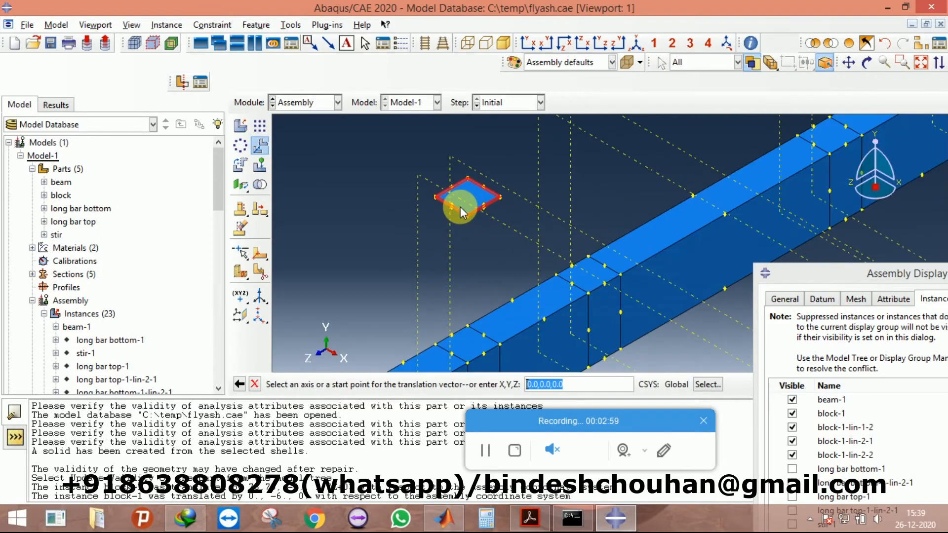
{"action": "left_click", "coordinate": [445, 209]}
{"action": "scroll", "coordinate": [357, 215], "scroll_direction": "down", "scroll_amount": 5}
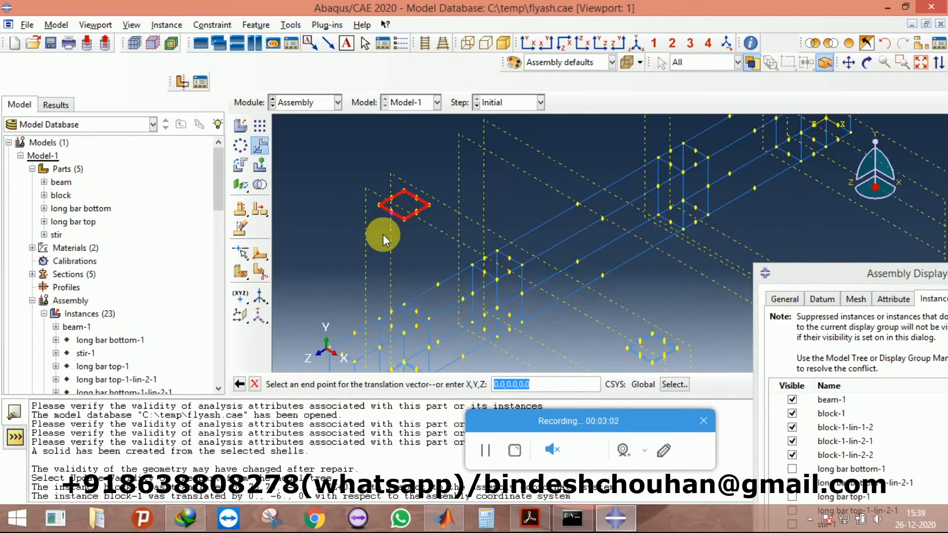
{"action": "left_click", "coordinate": [469, 264]}
{"action": "scroll", "coordinate": [374, 223], "scroll_direction": "down", "scroll_amount": 1}
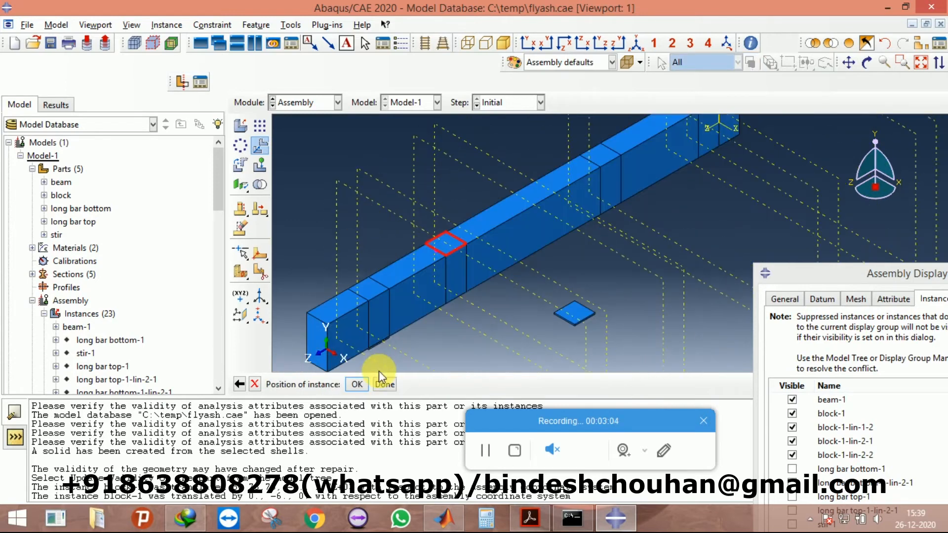
{"action": "left_click", "coordinate": [358, 385]}
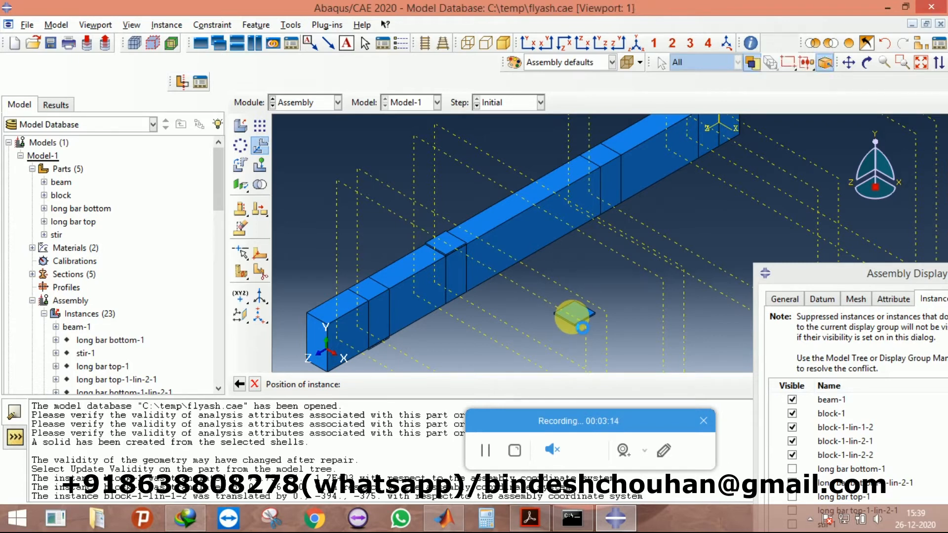
Step: Translate the other upper patterned block from its edge midpoint onto the beam's top face at the loading strip nearer the origin
{"action": "left_click", "coordinate": [390, 385]}
{"action": "scroll", "coordinate": [554, 322], "scroll_direction": "down", "scroll_amount": 5}
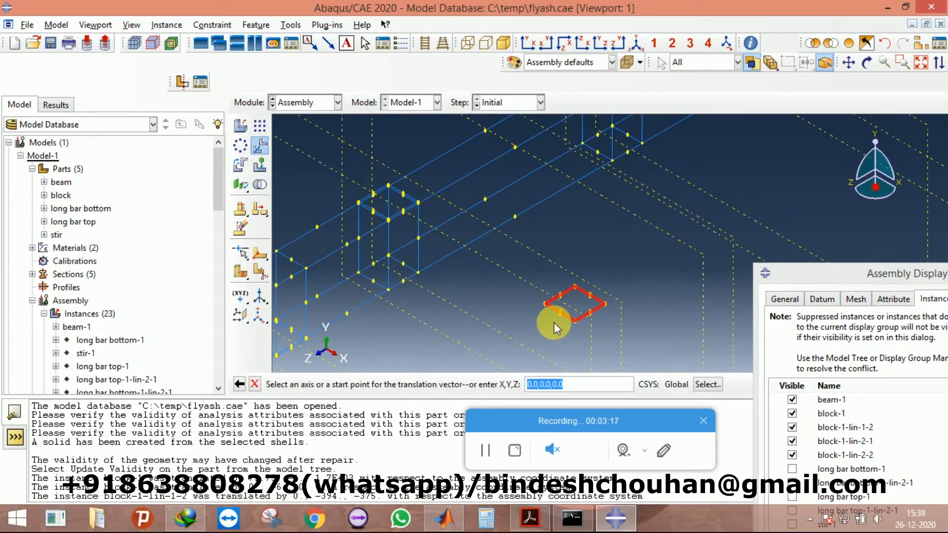
{"action": "left_click", "coordinate": [568, 308]}
{"action": "scroll", "coordinate": [535, 338], "scroll_direction": "up", "scroll_amount": 3}
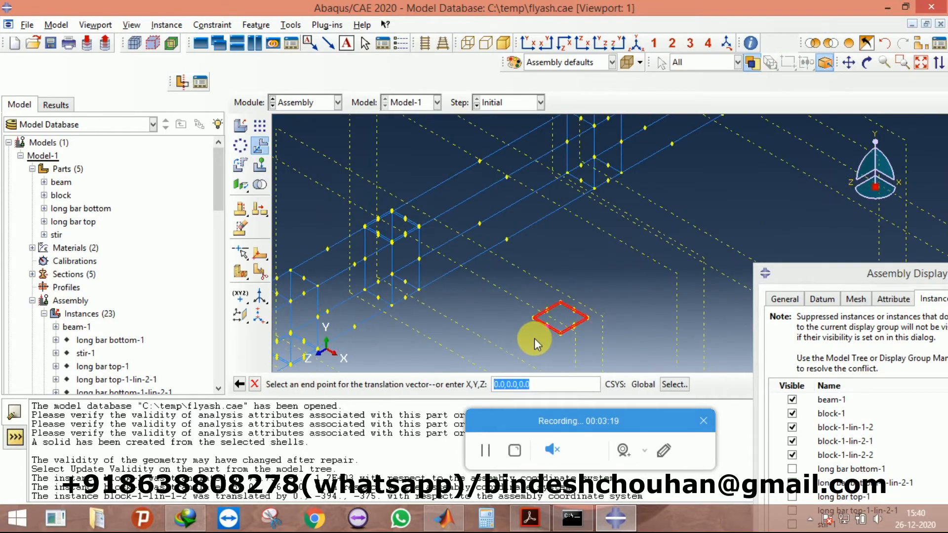
{"action": "scroll", "coordinate": [574, 265], "scroll_direction": "down", "scroll_amount": 8}
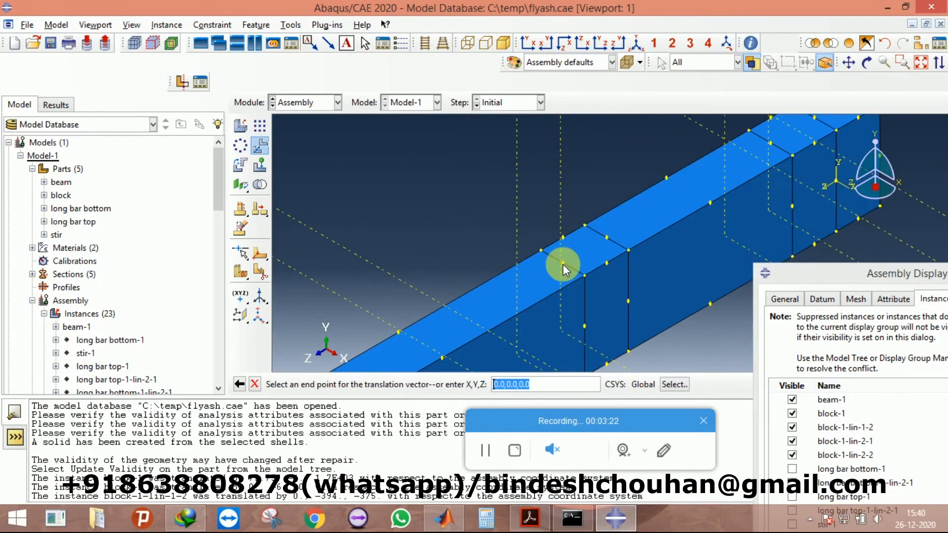
{"action": "left_click", "coordinate": [563, 266]}
{"action": "left_click", "coordinate": [356, 384]}
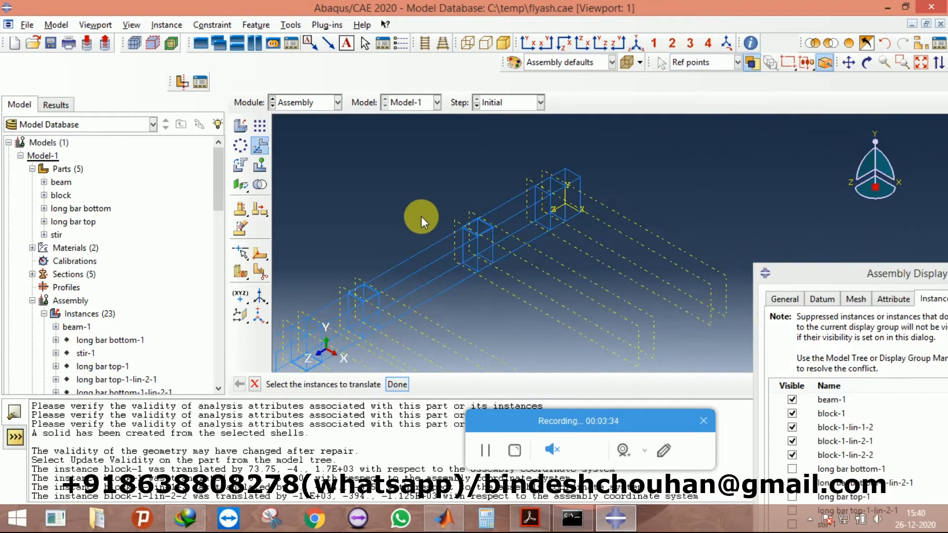
Step: Translate the remaining patterned block from its upper edge midpoint to the beam's underside at the support strip nearest the origin
{"action": "left_click", "coordinate": [867, 63]}
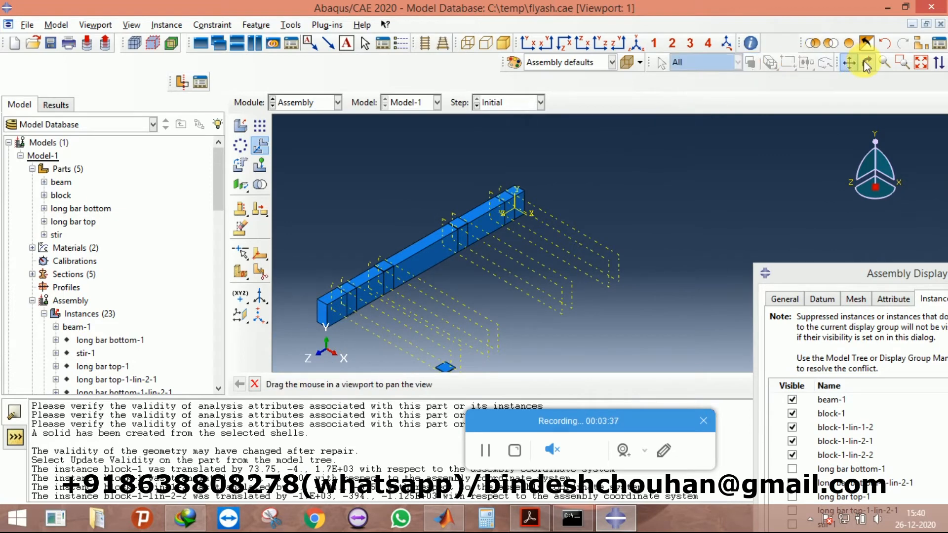
{"action": "left_click_drag", "start_coordinate": [619, 284], "coordinate": [616, 200]}
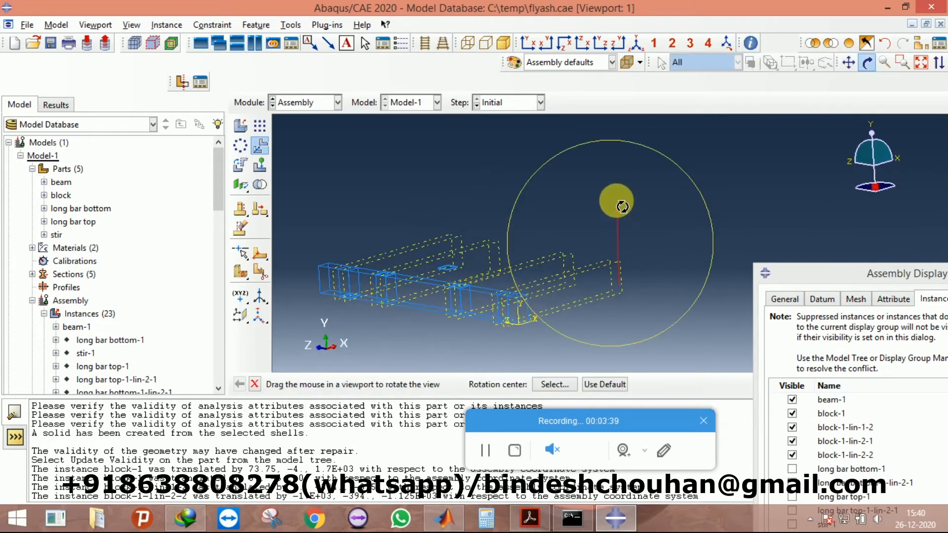
{"action": "left_click", "coordinate": [262, 149]}
{"action": "scroll", "coordinate": [437, 280], "scroll_direction": "up", "scroll_amount": 4}
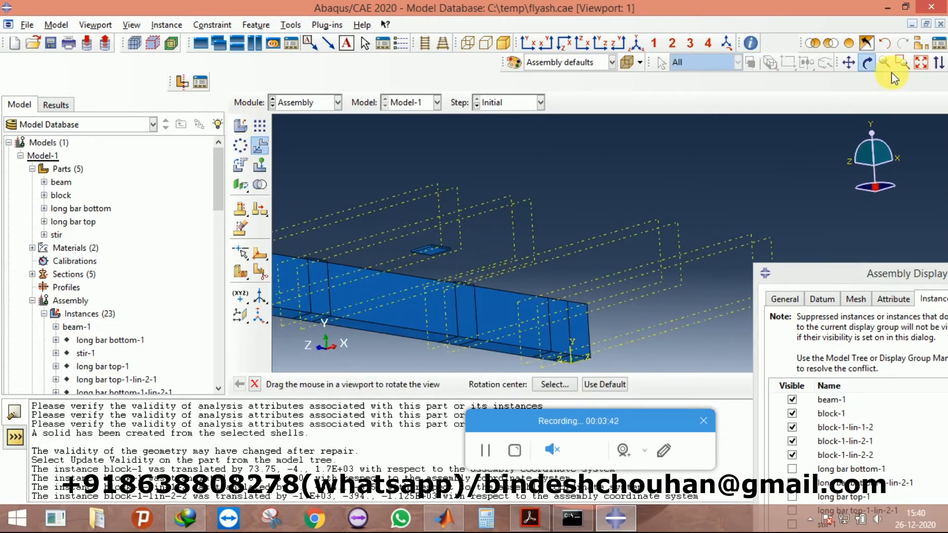
{"action": "left_click", "coordinate": [866, 62]}
{"action": "left_click", "coordinate": [442, 252]}
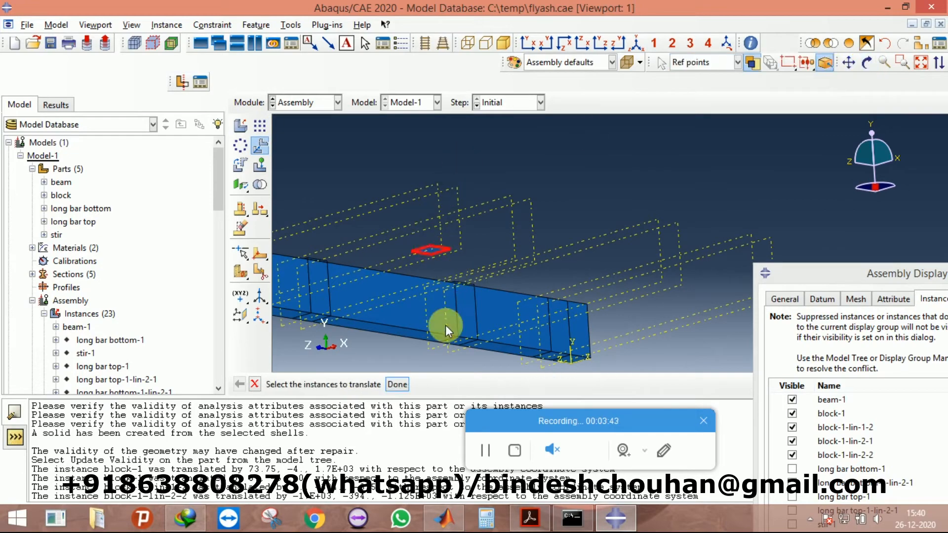
{"action": "left_click", "coordinate": [393, 385]}
{"action": "scroll", "coordinate": [420, 247], "scroll_direction": "up", "scroll_amount": 5}
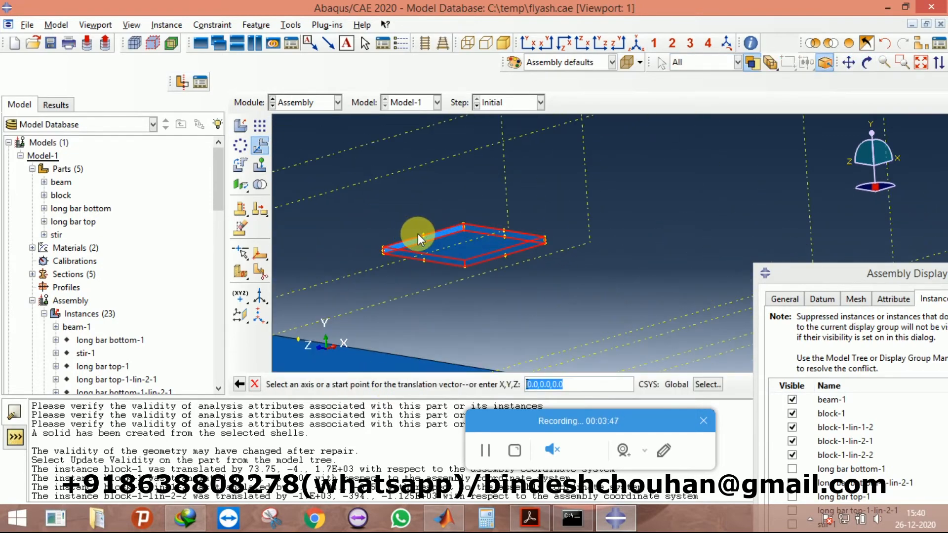
{"action": "left_click", "coordinate": [421, 233]}
{"action": "scroll", "coordinate": [356, 184], "scroll_direction": "down", "scroll_amount": 8}
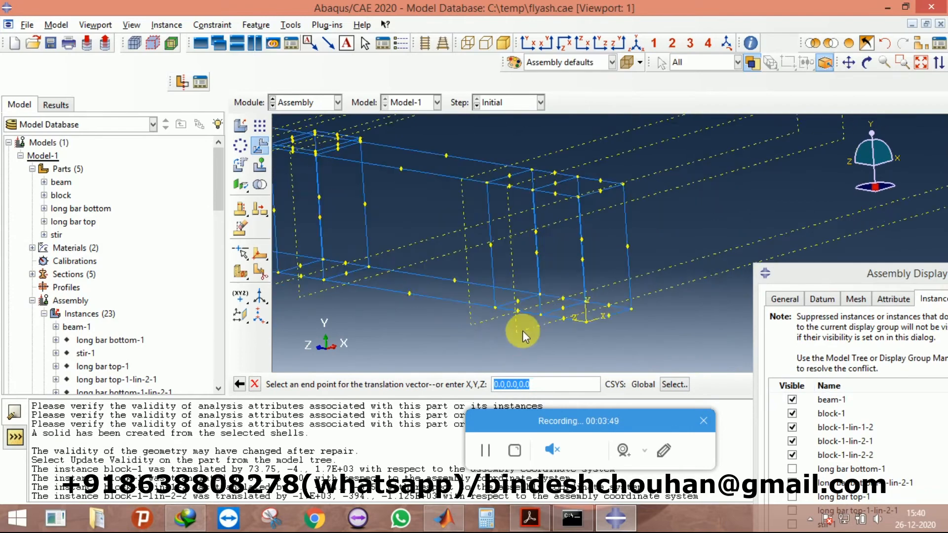
{"action": "scroll", "coordinate": [514, 287], "scroll_direction": "up", "scroll_amount": 5}
{"action": "left_click", "coordinate": [516, 287]}
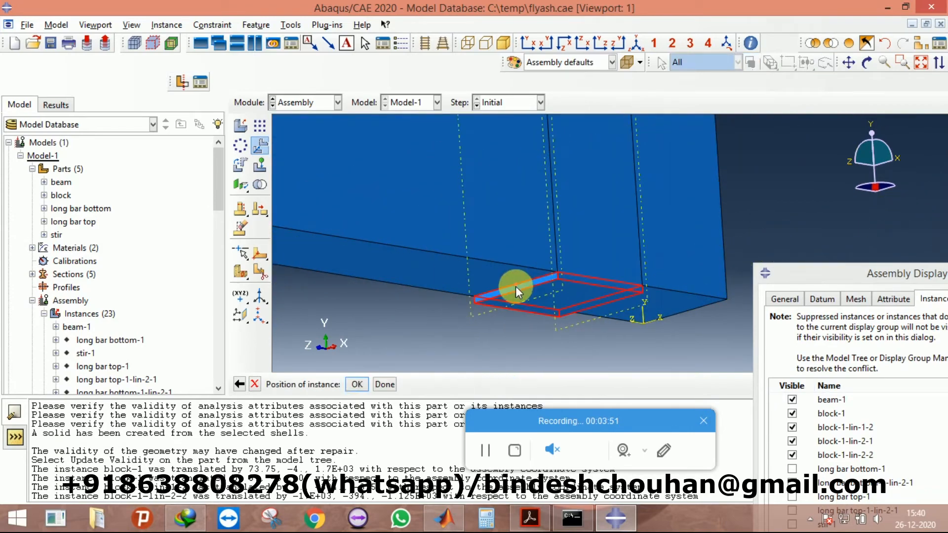
{"action": "left_click", "coordinate": [352, 387]}
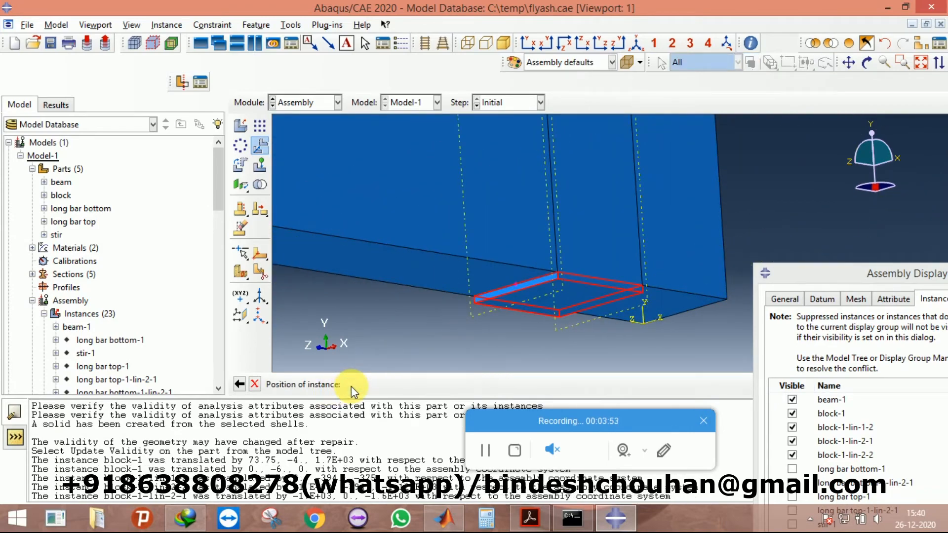
{"action": "left_click", "coordinate": [636, 45]}
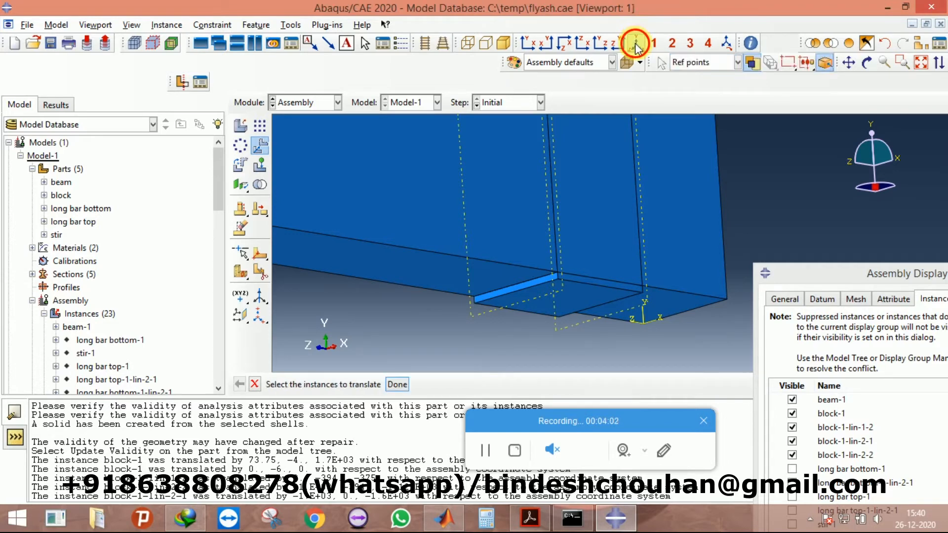
{"action": "scroll", "coordinate": [722, 215], "scroll_direction": "up", "scroll_amount": 5}
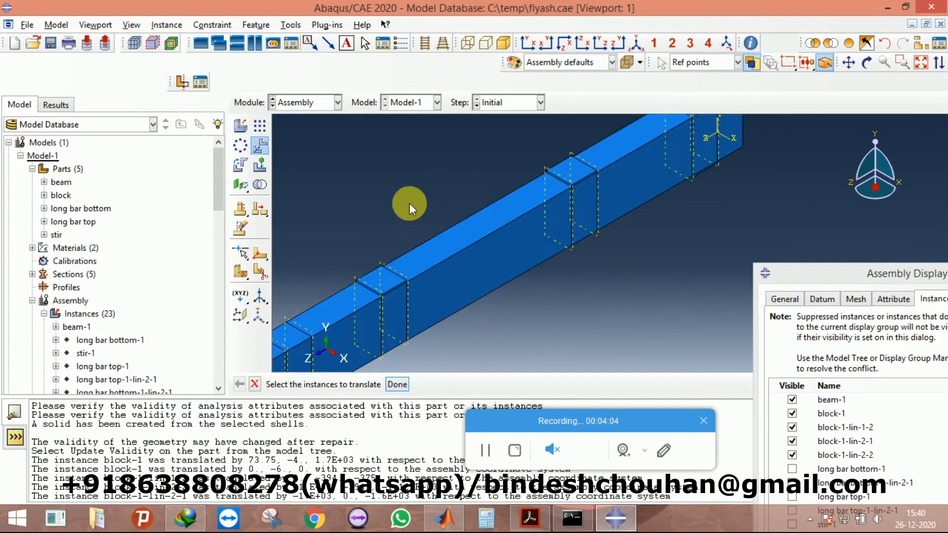
{"action": "scroll", "coordinate": [656, 224], "scroll_direction": "down", "scroll_amount": 4}
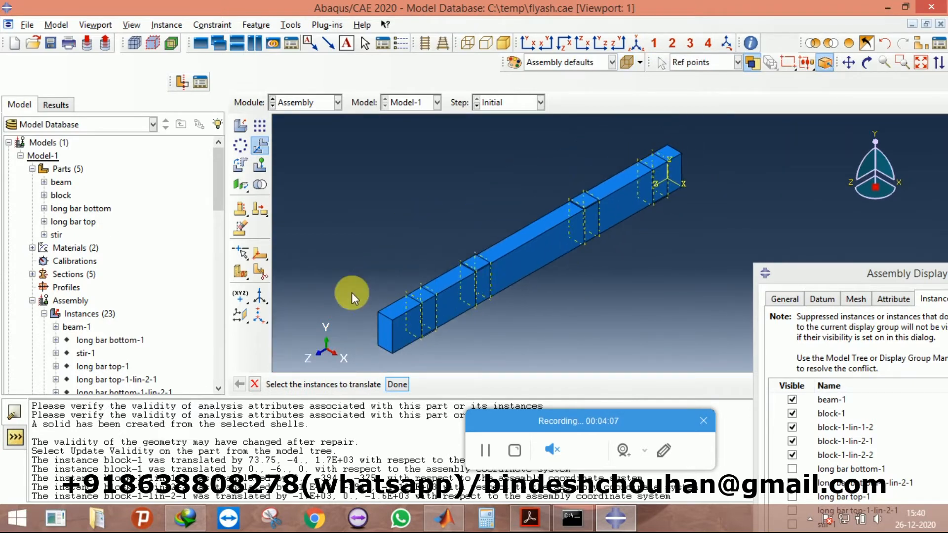
{"action": "scroll", "coordinate": [71, 279], "scroll_direction": "down", "scroll_amount": 12}
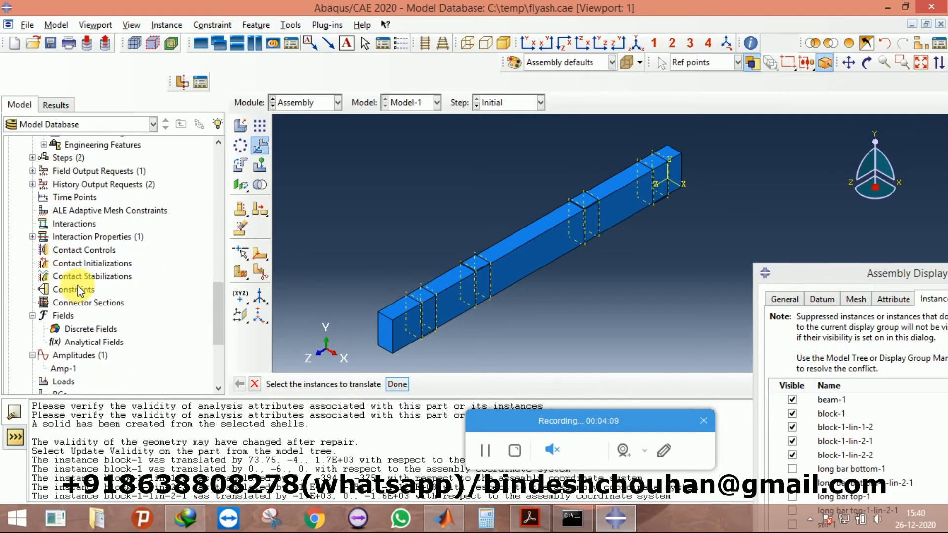
{"action": "scroll", "coordinate": [69, 291], "scroll_direction": "down", "scroll_amount": 3}
{"action": "left_click", "coordinate": [63, 261]}
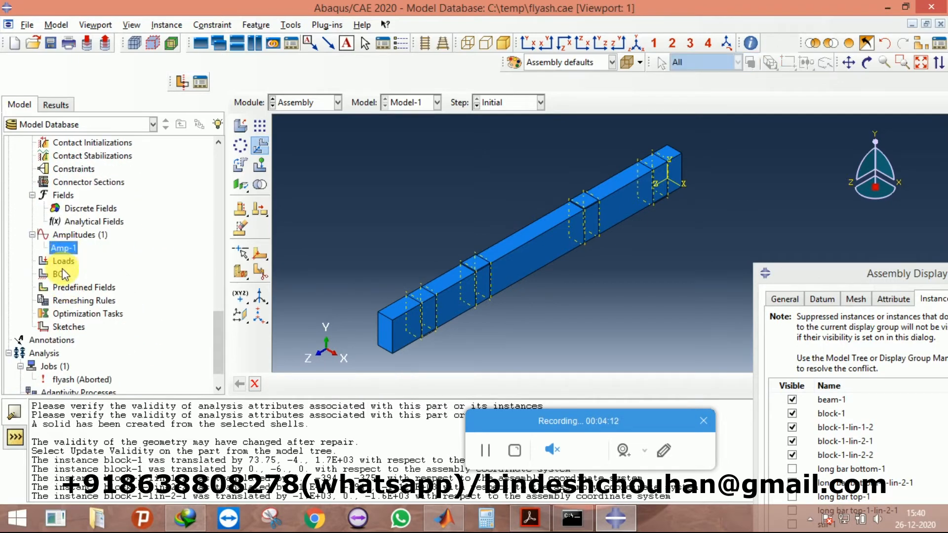
{"action": "scroll", "coordinate": [65, 262], "scroll_direction": "up", "scroll_amount": 3}
Step: Review the dynamic exp step in the Step module, including its procedure type, time period and incrementation settings
{"action": "left_click", "coordinate": [308, 102]}
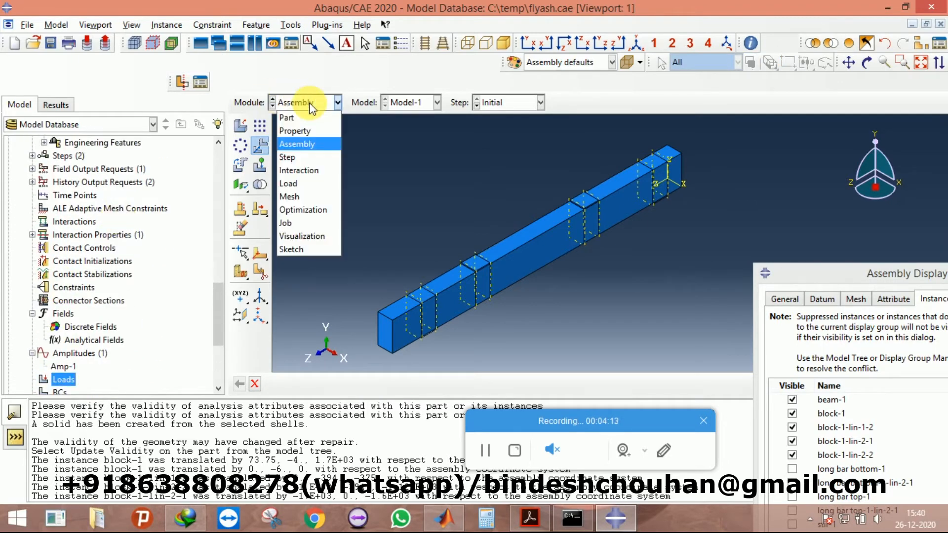
{"action": "left_click", "coordinate": [294, 157]}
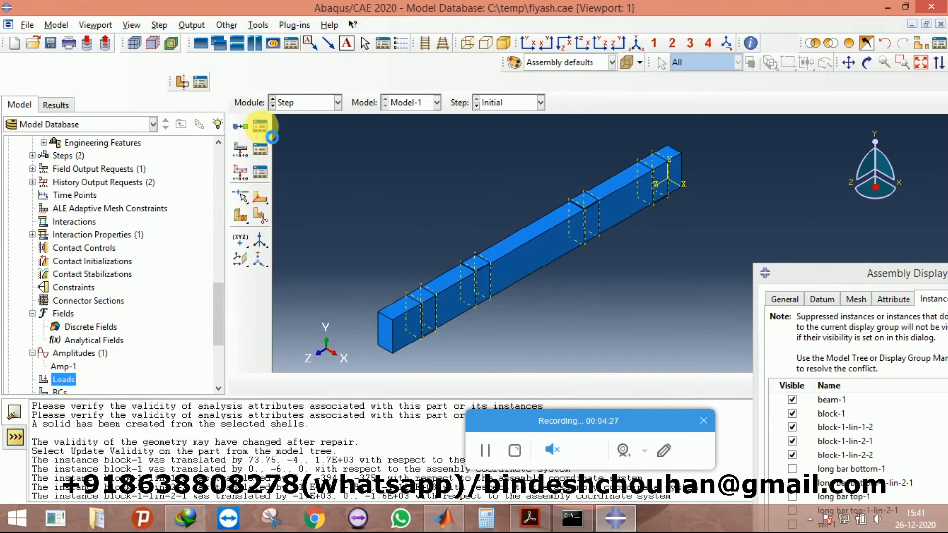
{"action": "left_click", "coordinate": [260, 126]}
{"action": "left_click", "coordinate": [197, 179]}
{"action": "left_click", "coordinate": [203, 256]}
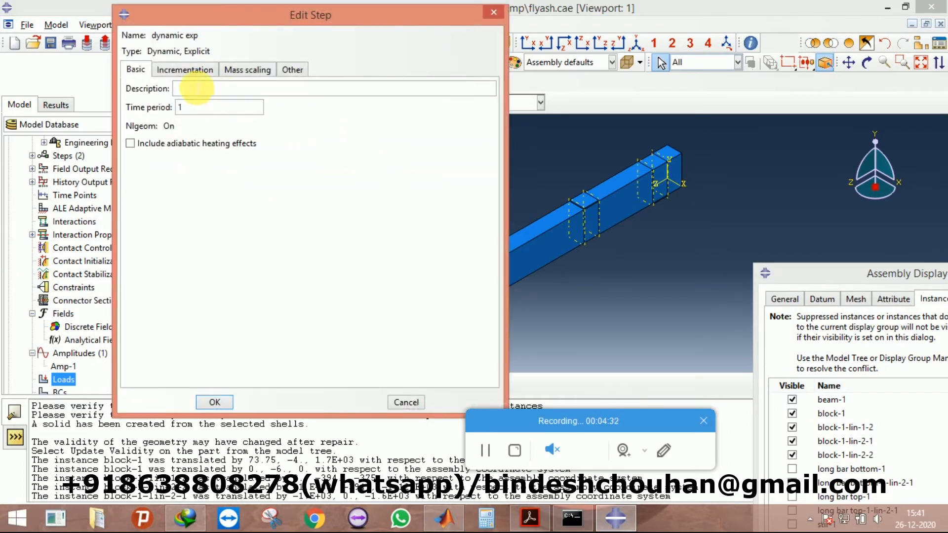
{"action": "left_click", "coordinate": [184, 70]}
{"action": "left_click", "coordinate": [140, 70]}
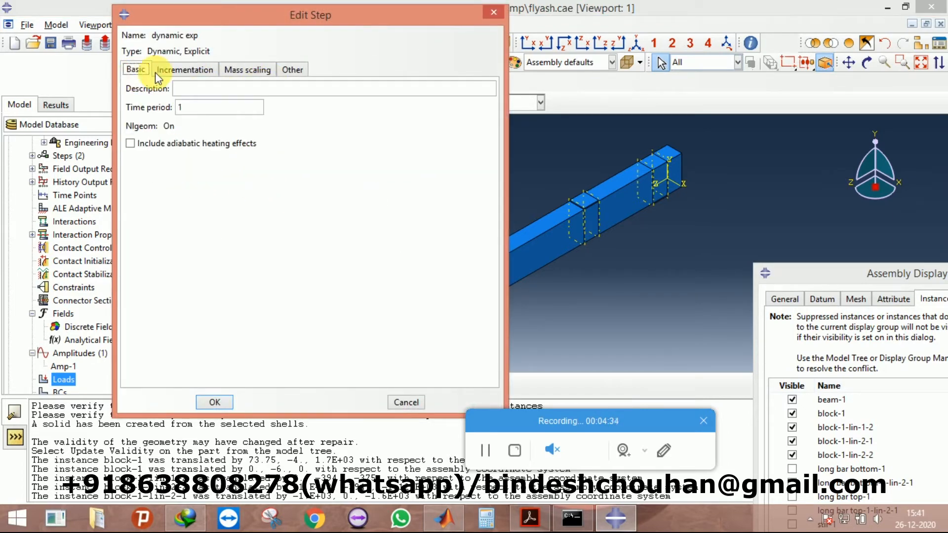
{"action": "left_click", "coordinate": [495, 13]}
{"action": "left_click", "coordinate": [155, 256]}
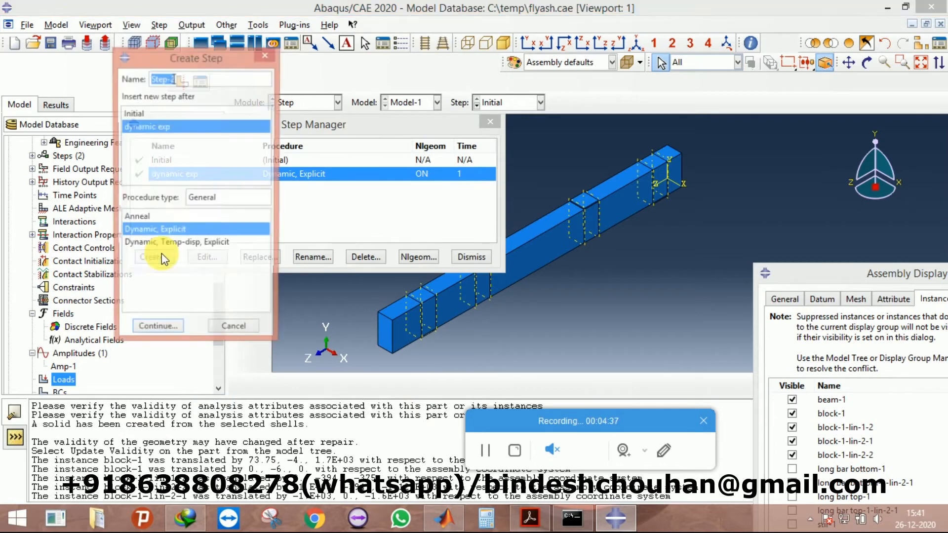
{"action": "left_click", "coordinate": [266, 55]}
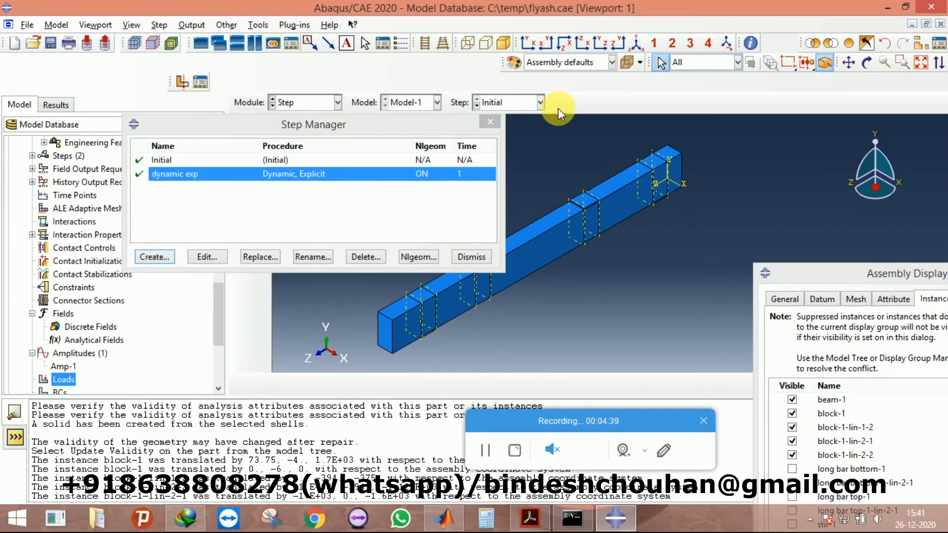
{"action": "left_click", "coordinate": [490, 121]}
{"action": "left_click", "coordinate": [268, 146]}
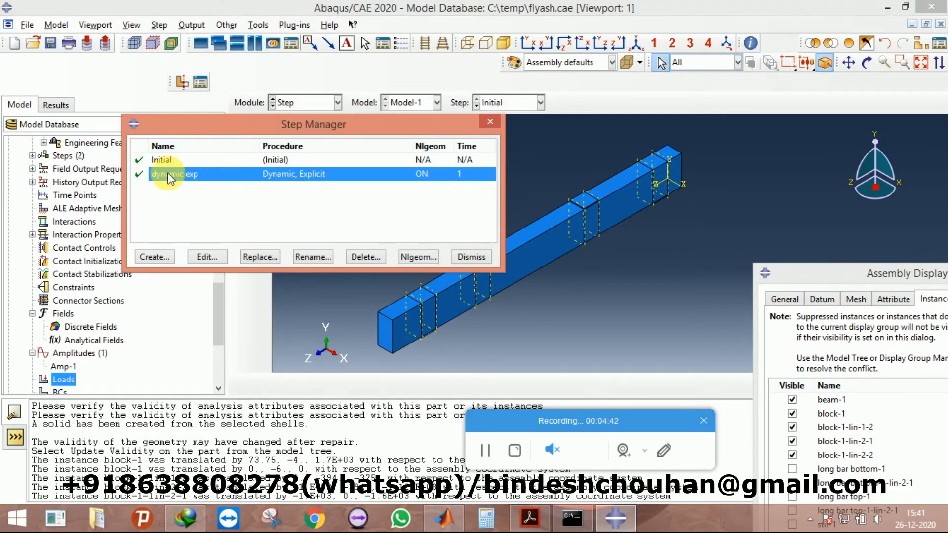
{"action": "left_click", "coordinate": [490, 122]}
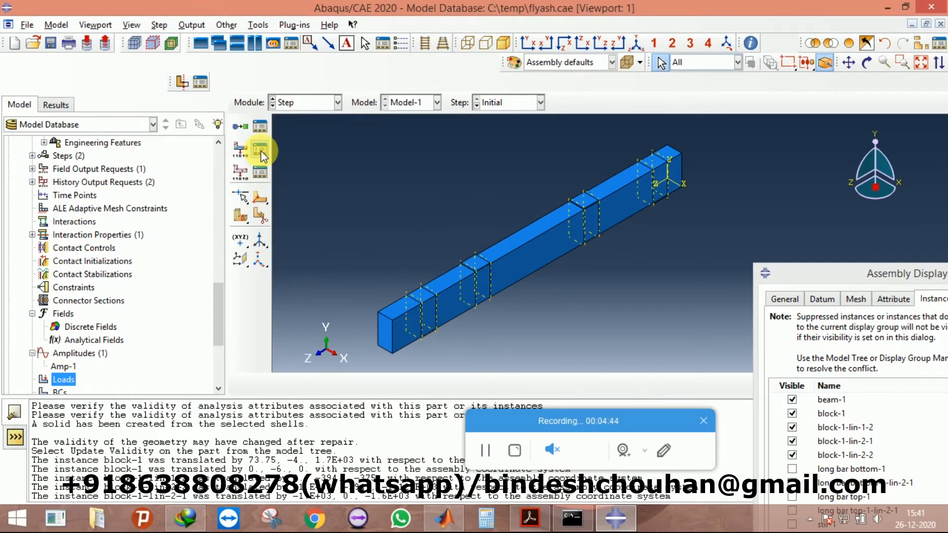
{"action": "mouse_move", "coordinate": [218, 309]}
{"action": "left_mouse_down"}
{"action": "mouse_move", "coordinate": [218, 300]}
{"action": "mouse_move", "coordinate": [218, 312]}
{"action": "left_mouse_up"}
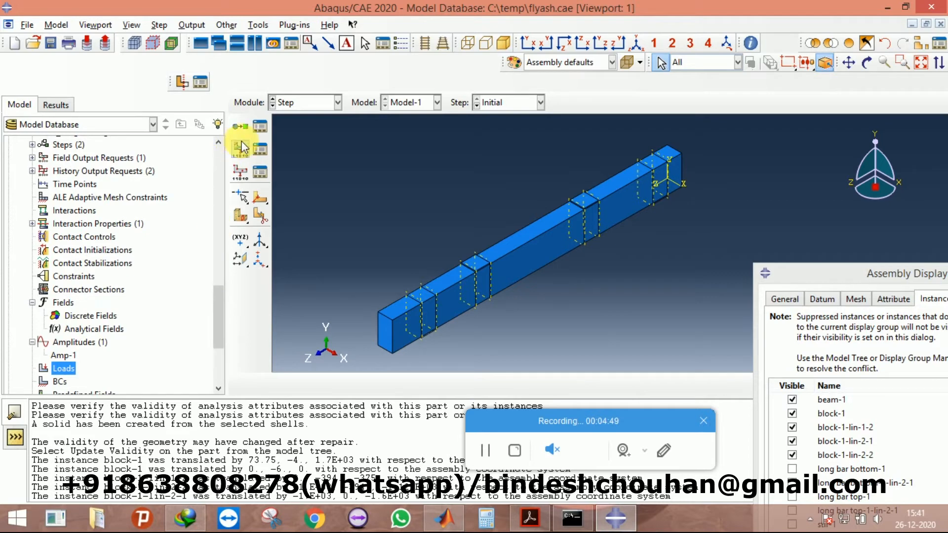
Step: Switch to the Interaction module and start creating a surface-to-surface contact (Explicit) interaction in the Initial step
{"action": "left_click", "coordinate": [306, 108]}
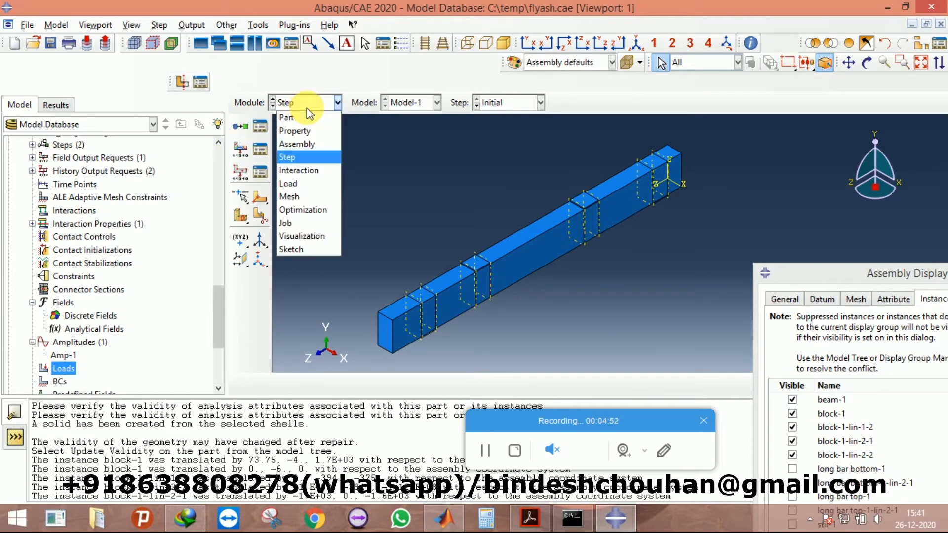
{"action": "left_click", "coordinate": [307, 167]}
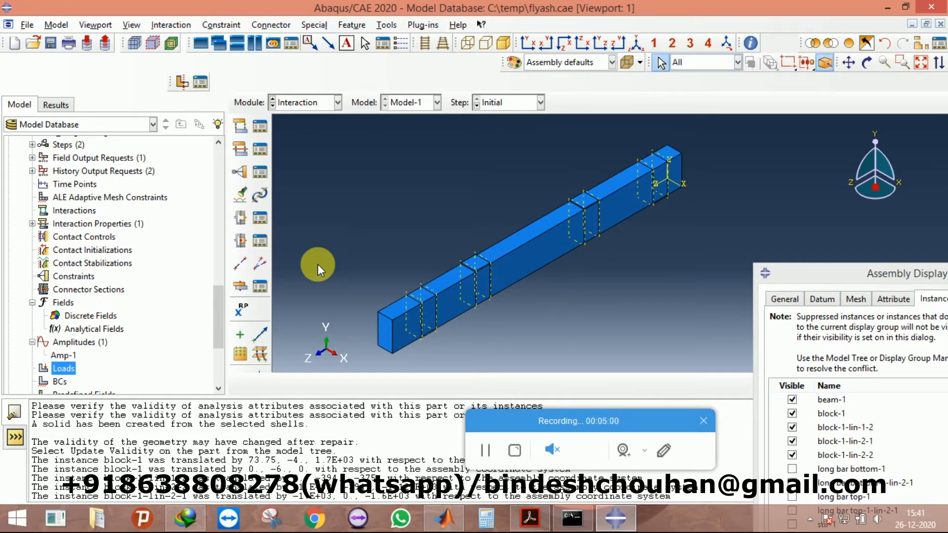
{"action": "left_click", "coordinate": [261, 129]}
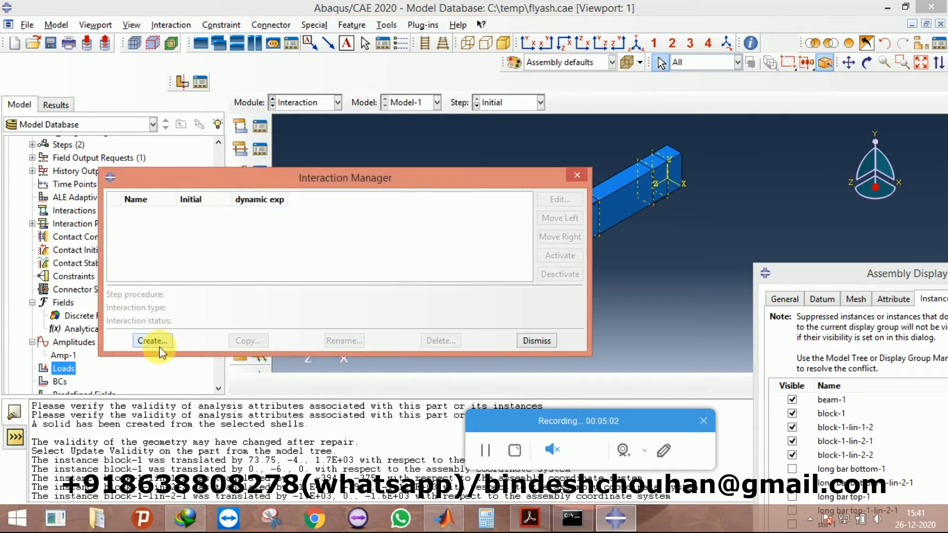
{"action": "left_click", "coordinate": [158, 342]}
{"action": "left_click_drag", "start_coordinate": [154, 159], "coordinate": [251, 106]}
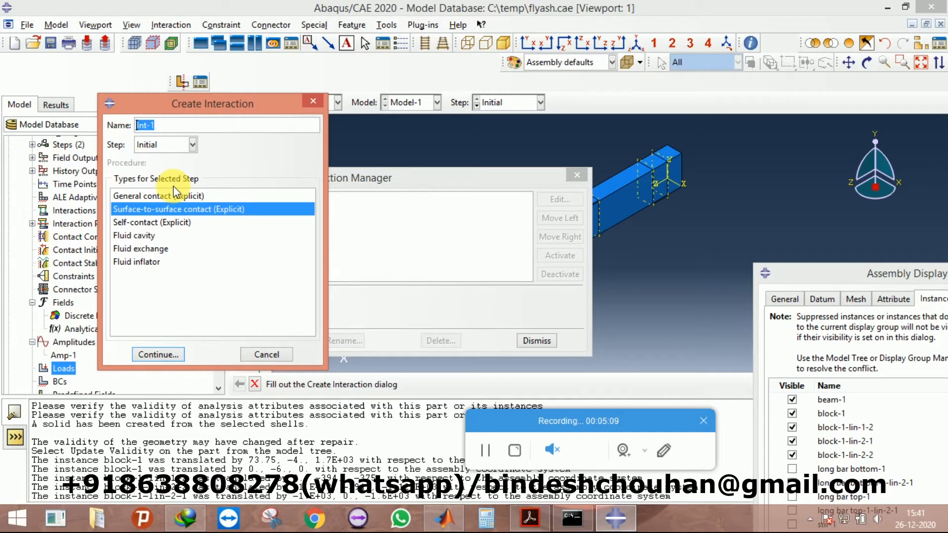
{"action": "type", "text": "suppl"}
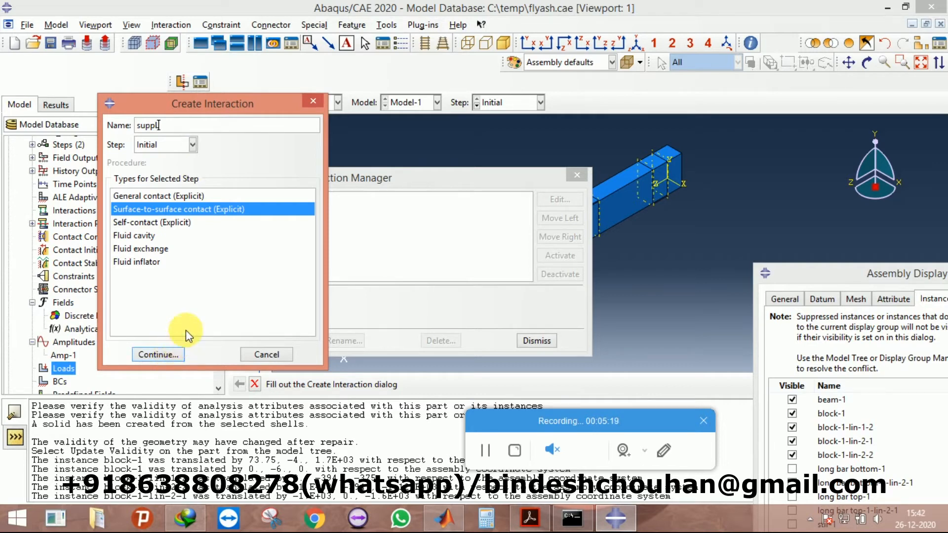
{"action": "left_click_drag", "start_coordinate": [169, 125], "coordinate": [64, 123]}
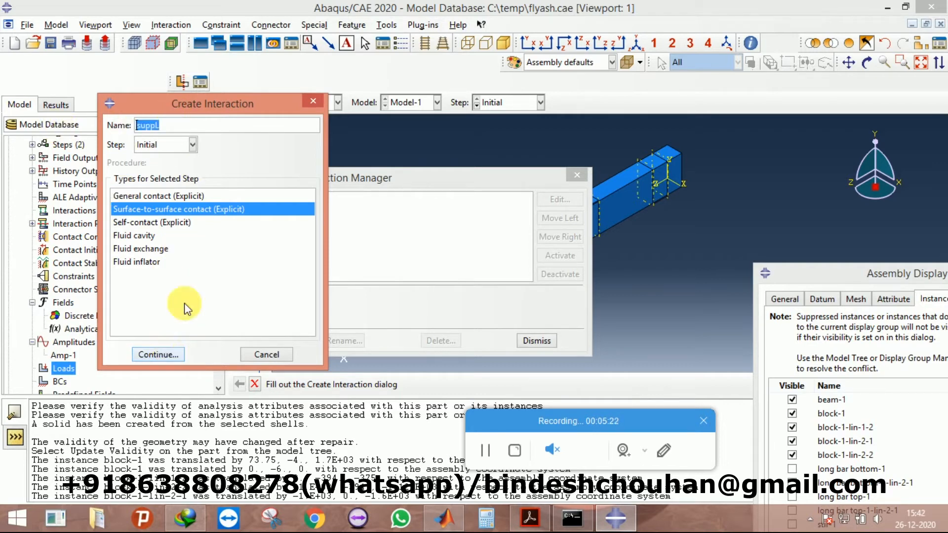
{"action": "left_click", "coordinate": [179, 143]}
{"action": "left_click", "coordinate": [177, 148]}
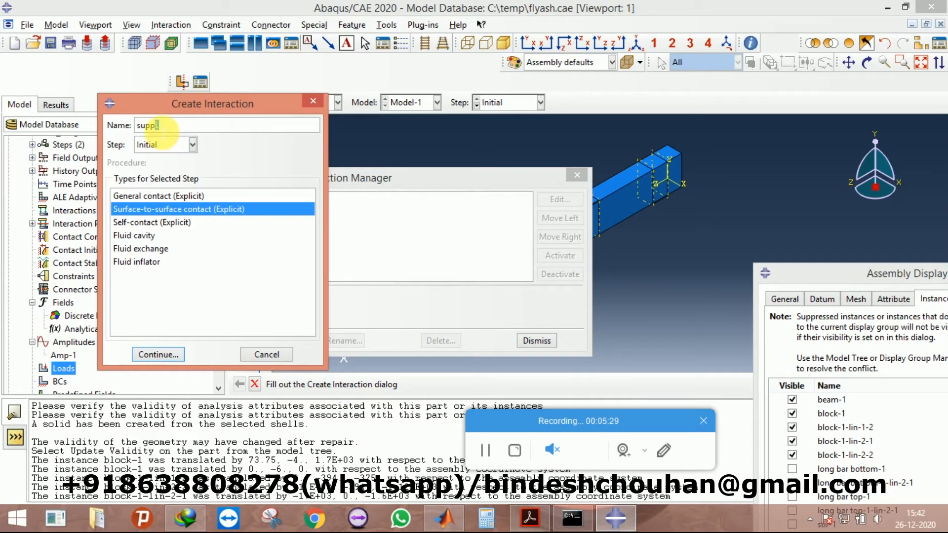
Step: Name the surface-to-surface contact interaction loadL and proceed to its surface selection
{"action": "left_click_drag", "start_coordinate": [155, 125], "coordinate": [132, 125]}
{"action": "type", "text": "loa"}
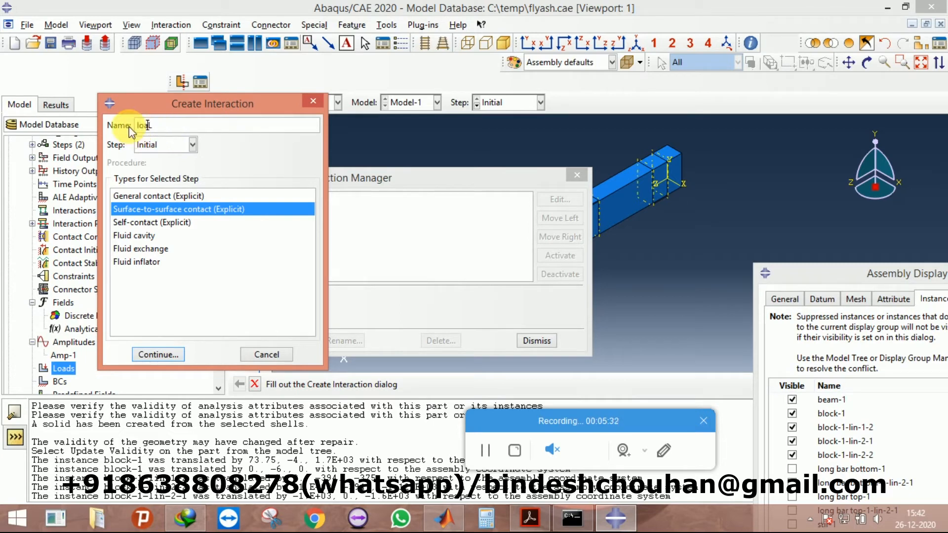
{"action": "type", "text": "dL"}
{"action": "left_click_drag", "start_coordinate": [188, 126], "coordinate": [38, 124]}
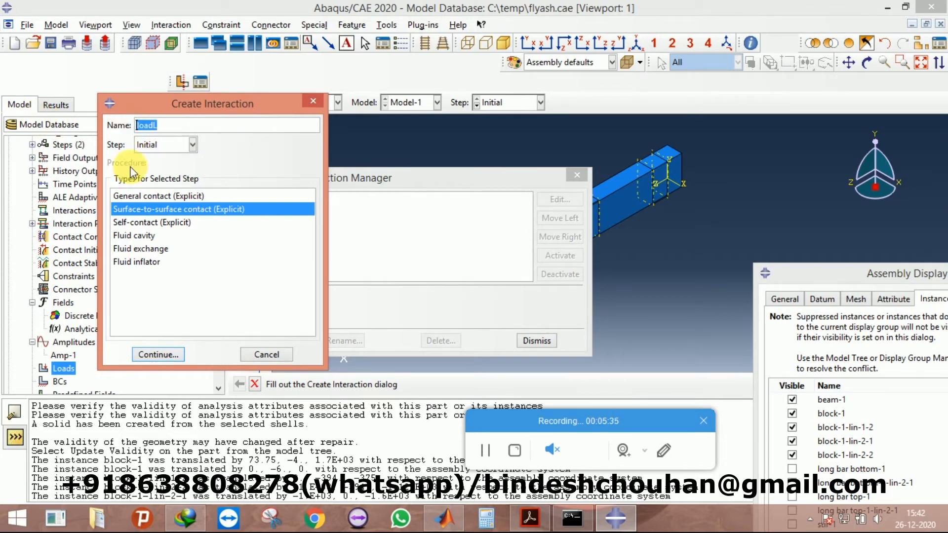
{"action": "left_click", "coordinate": [157, 354]}
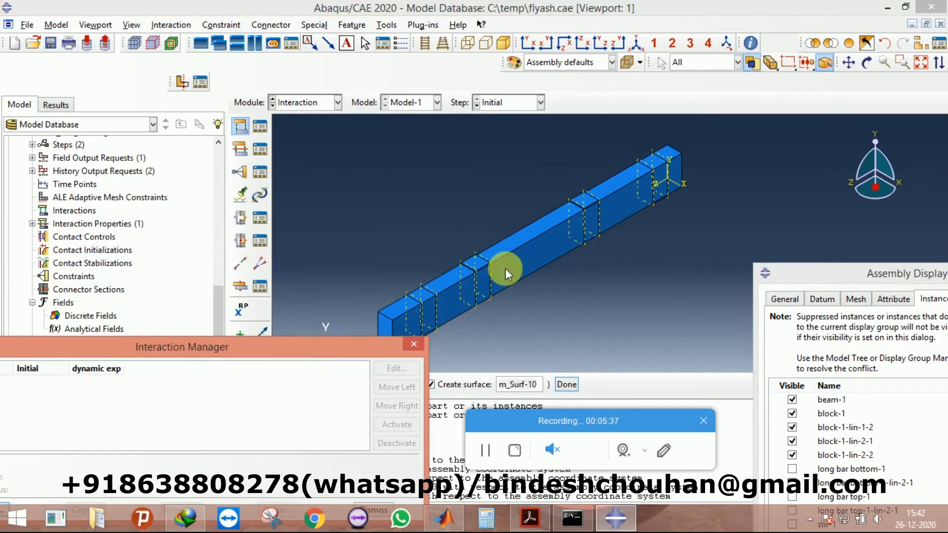
Step: Hide the four block instances in the assembly display so that only beam-1 is shown
{"action": "scroll", "coordinate": [503, 268], "scroll_direction": "up", "scroll_amount": 2}
{"action": "left_click_drag", "start_coordinate": [871, 275], "coordinate": [863, 38]}
{"action": "scroll", "coordinate": [457, 274], "scroll_direction": "up", "scroll_amount": 2}
{"action": "scroll", "coordinate": [458, 274], "scroll_direction": "up", "scroll_amount": 1}
{"action": "left_click_drag", "start_coordinate": [368, 347], "coordinate": [334, 434]}
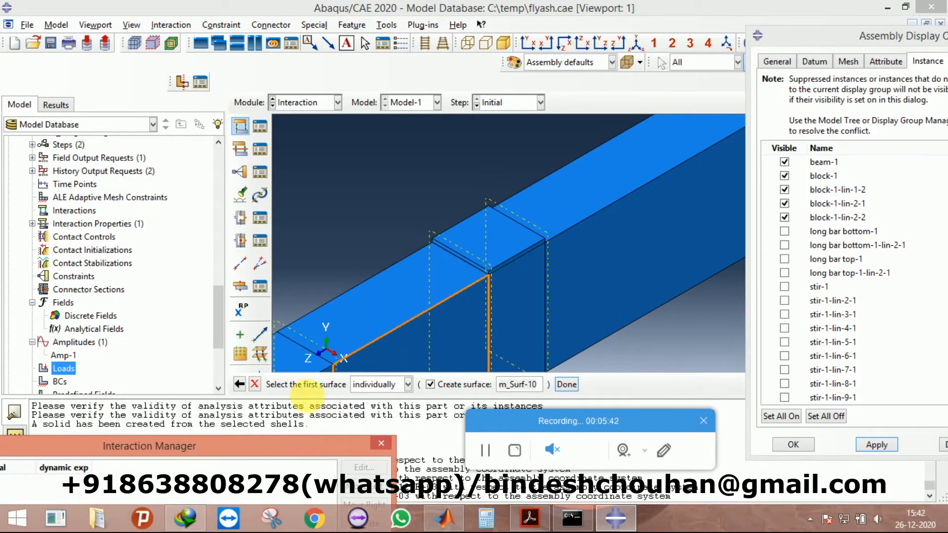
{"action": "left_click", "coordinate": [620, 227]}
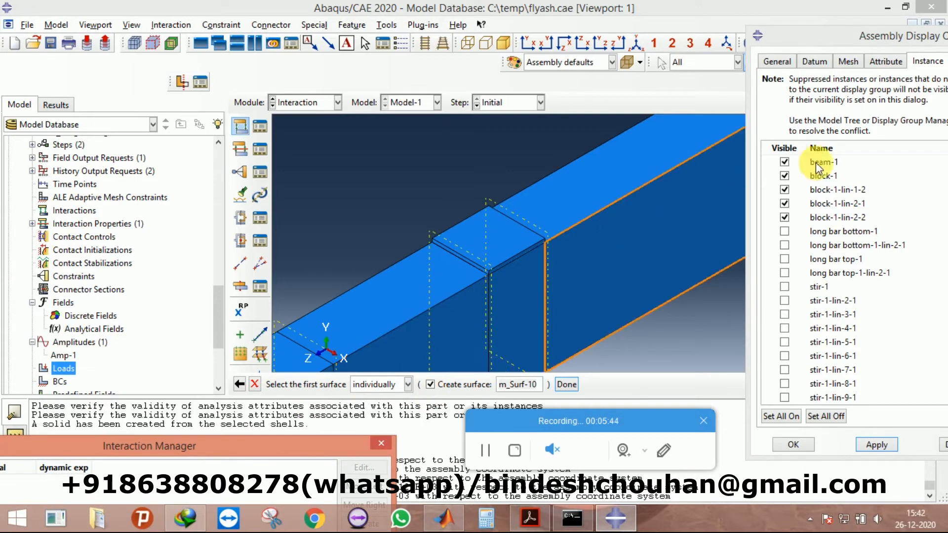
{"action": "left_click", "coordinate": [784, 162]}
{"action": "left_click", "coordinate": [784, 176]}
{"action": "left_click", "coordinate": [785, 189]}
{"action": "left_click", "coordinate": [784, 203]}
{"action": "left_click", "coordinate": [785, 217]}
{"action": "left_click", "coordinate": [785, 162]}
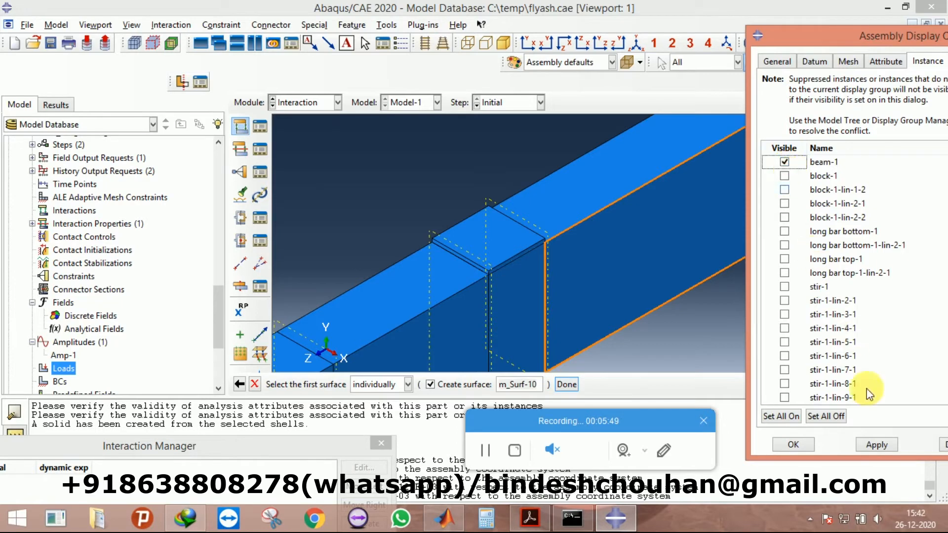
{"action": "left_click", "coordinate": [877, 445]}
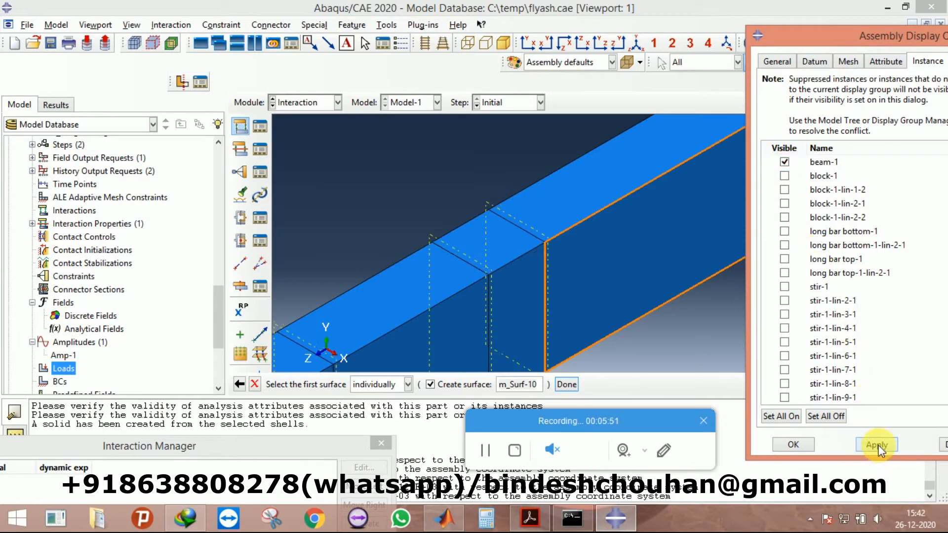
Step: Use the beam's top-face loading strip farther from the origin as first surface m_Surf-10, and choose Surface as the second region type
{"action": "left_click", "coordinate": [491, 248]}
{"action": "left_click", "coordinate": [566, 381]}
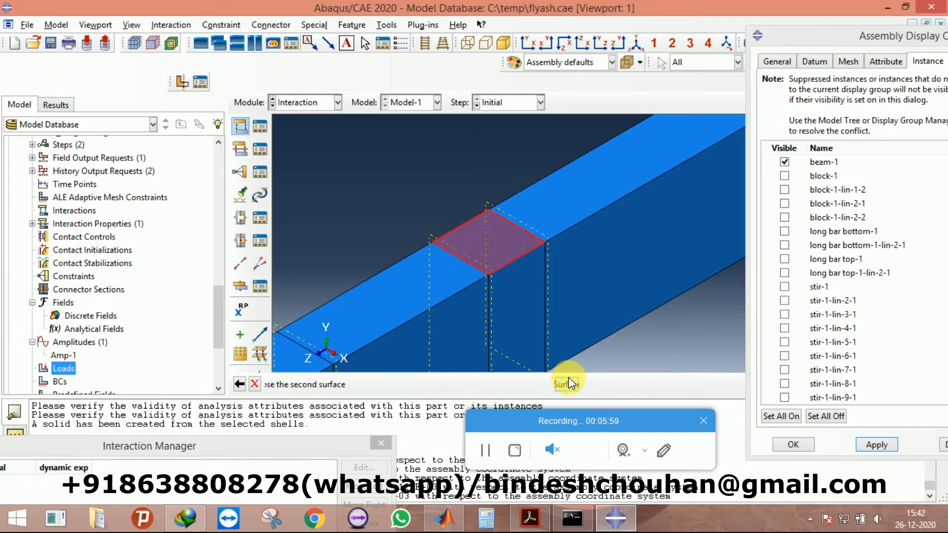
{"action": "left_click", "coordinate": [429, 384]}
Step: Hide beam-1 and show the four block instances in the assembly display
{"action": "scroll", "coordinate": [441, 238], "scroll_direction": "down", "scroll_amount": 5}
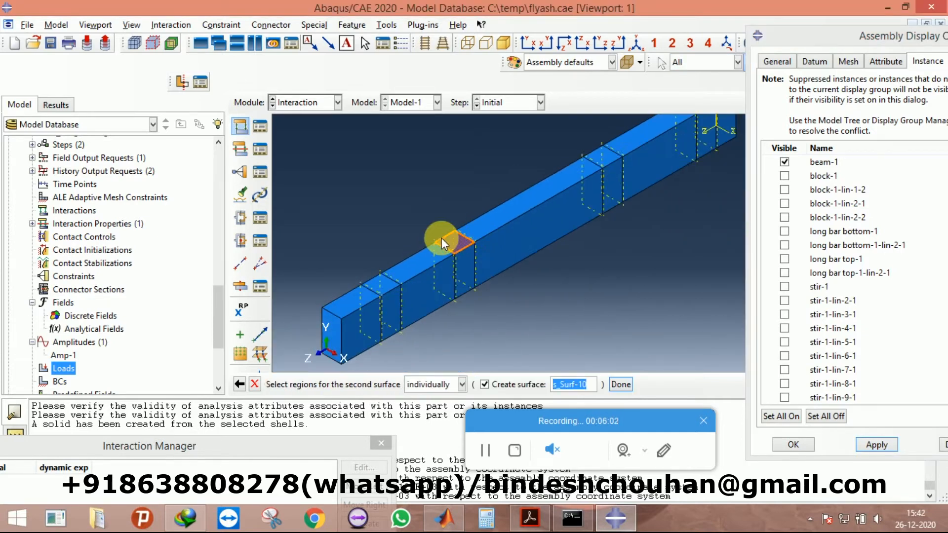
{"action": "left_click", "coordinate": [784, 162]}
{"action": "left_click", "coordinate": [784, 176]}
{"action": "left_click", "coordinate": [785, 190]}
{"action": "left_click", "coordinate": [784, 203]}
{"action": "left_click", "coordinate": [784, 217]}
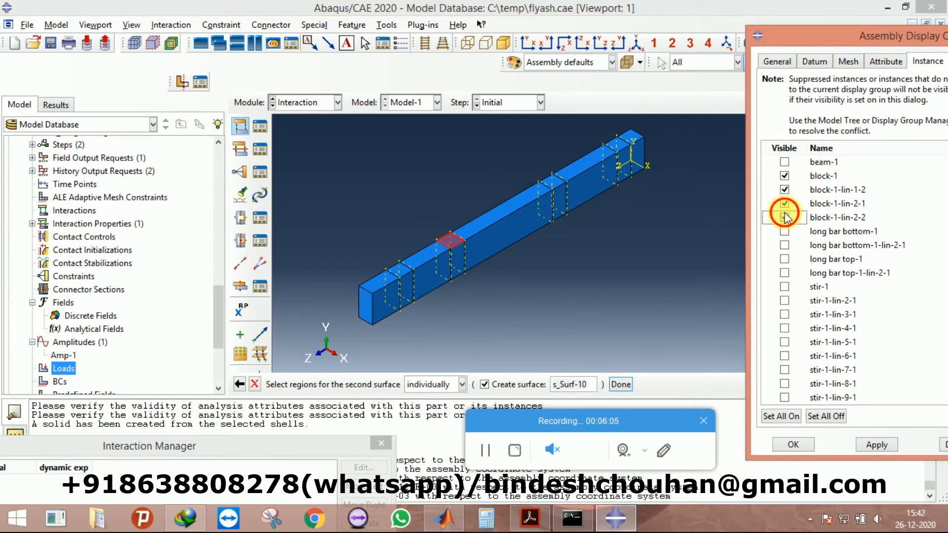
{"action": "left_click", "coordinate": [883, 440]}
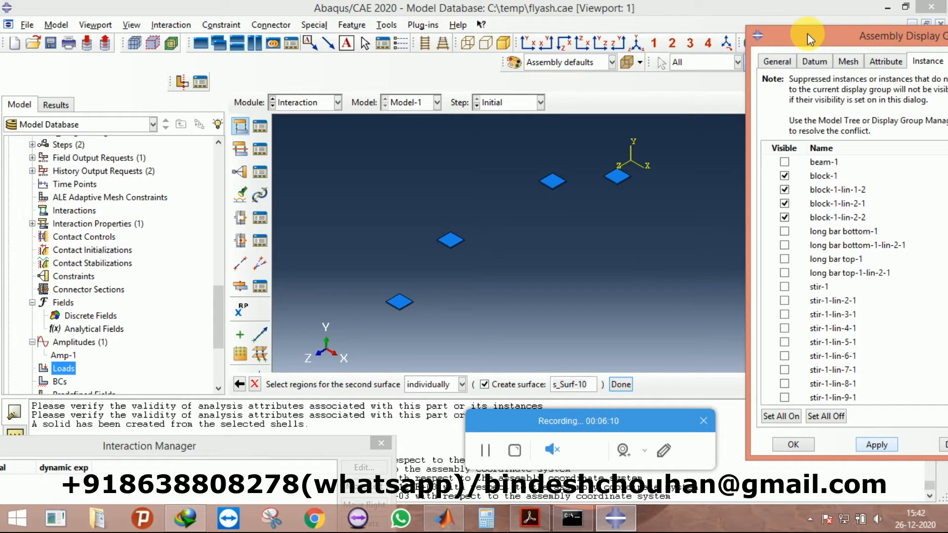
Step: Rotate to view the blocks from below and pick the underside of the loading block farther from the origin as second surface s_Surf-10
{"action": "left_click_drag", "start_coordinate": [807, 42], "coordinate": [808, 82]}
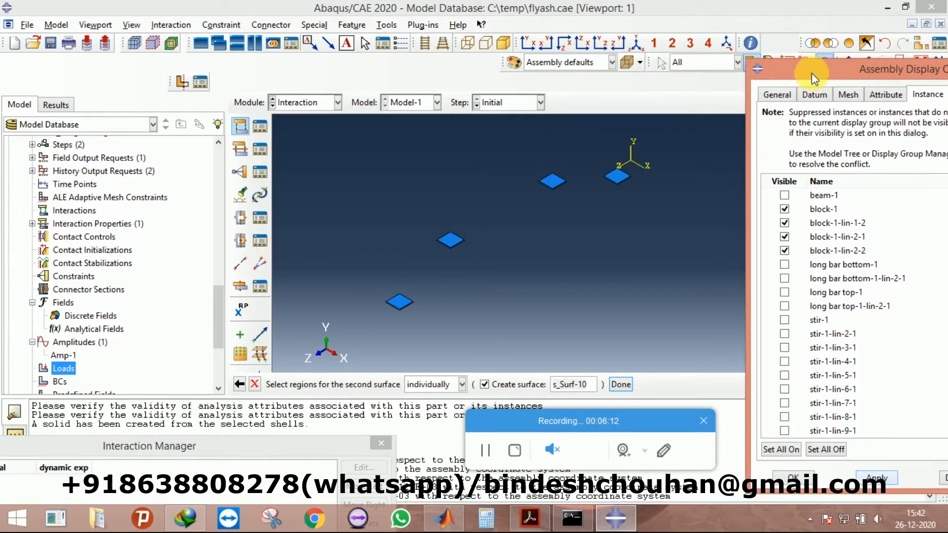
{"action": "left_click", "coordinate": [870, 62]}
{"action": "left_click_drag", "start_coordinate": [597, 250], "coordinate": [592, 163]}
{"action": "left_click", "coordinate": [862, 60]}
{"action": "scroll", "coordinate": [451, 178], "scroll_direction": "up", "scroll_amount": 3}
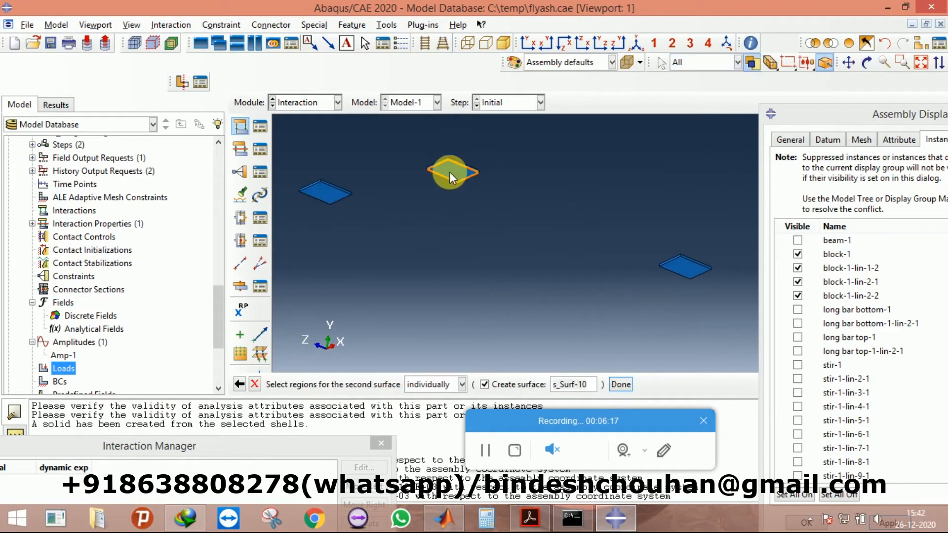
{"action": "left_click", "coordinate": [618, 382]}
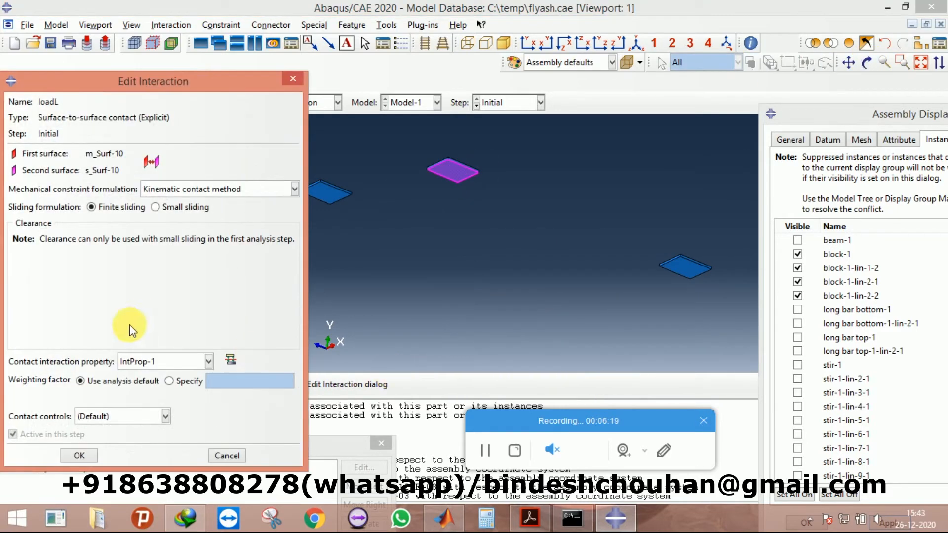
{"action": "left_click", "coordinate": [231, 360]}
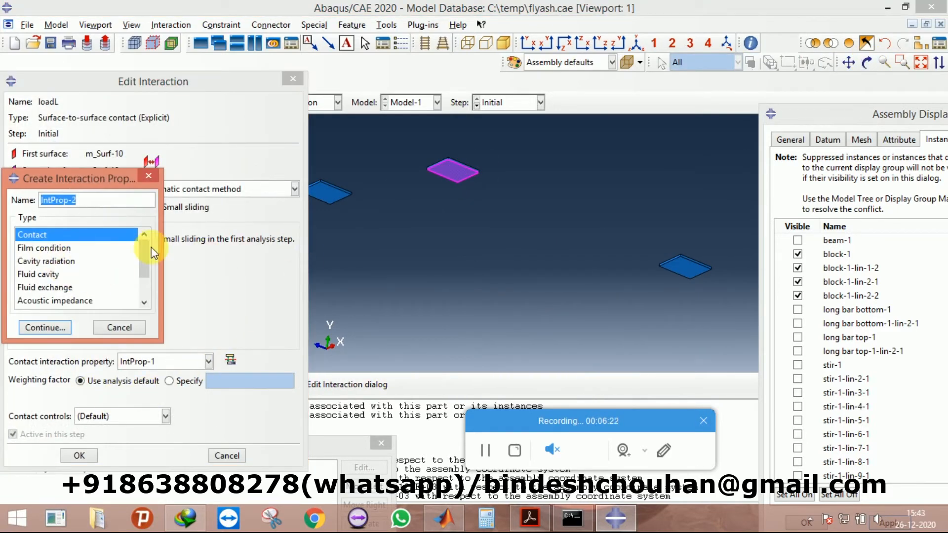
{"action": "left_click", "coordinate": [45, 327]}
{"action": "left_click", "coordinate": [116, 138]}
{"action": "left_click", "coordinate": [133, 153]}
{"action": "left_click", "coordinate": [114, 138]}
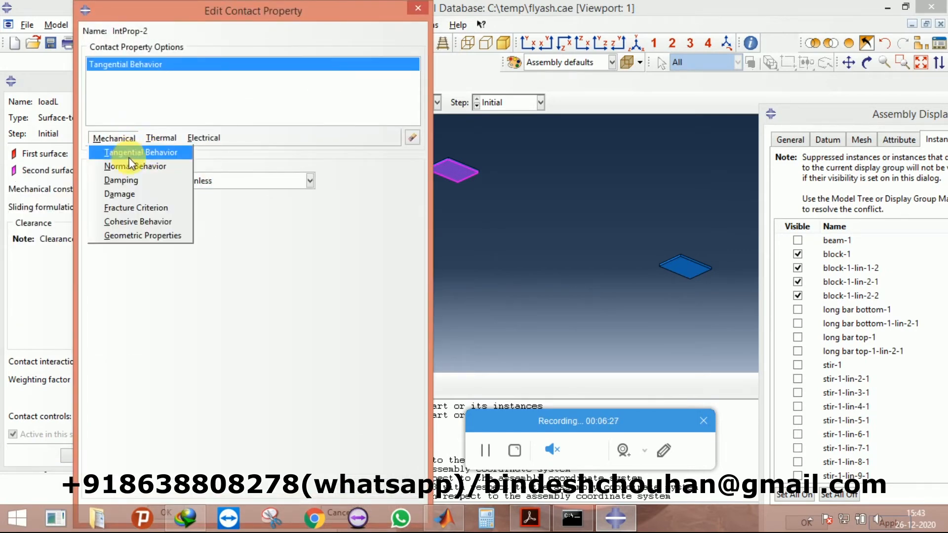
{"action": "left_click", "coordinate": [131, 166]}
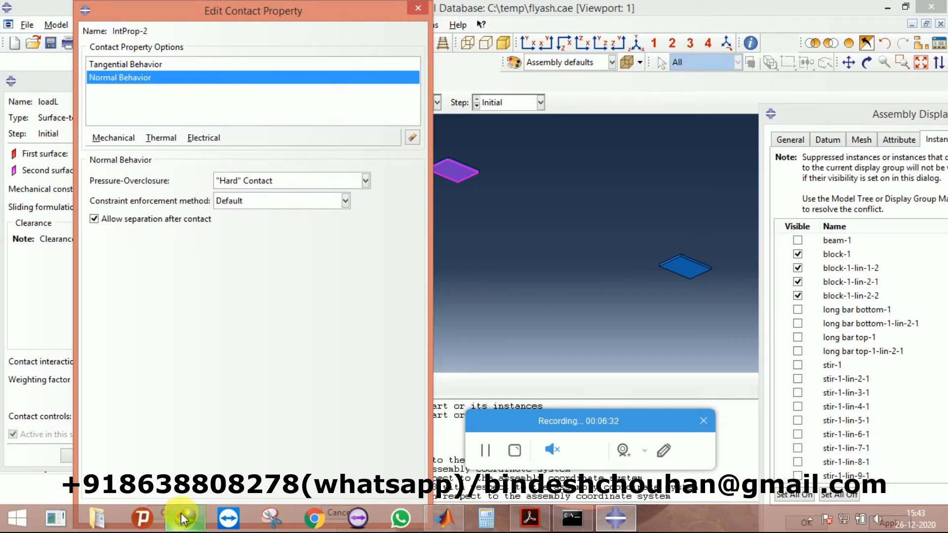
{"action": "left_click", "coordinate": [415, 7]}
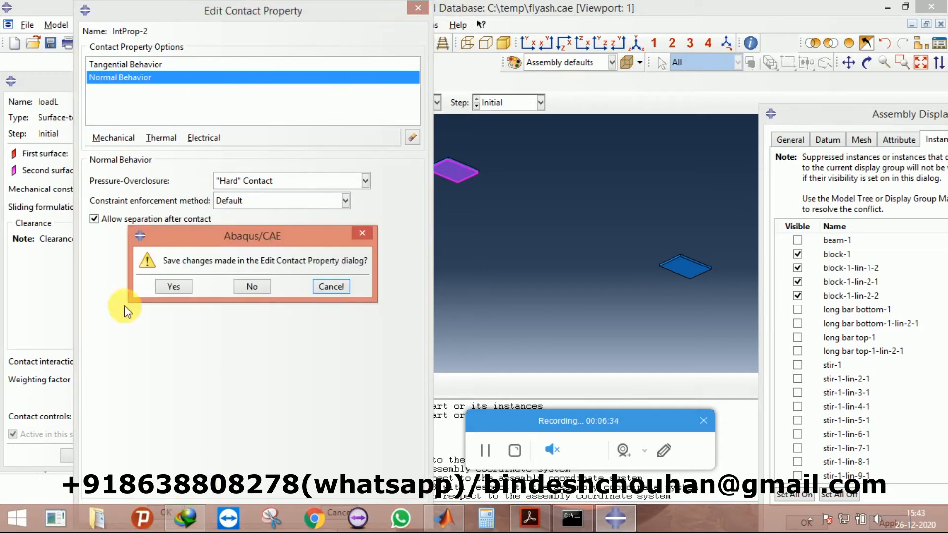
{"action": "left_click", "coordinate": [245, 286]}
Step: Finish the loadL interaction with the kinematic contact method, finite sliding and contact property IntProp-1
{"action": "left_click", "coordinate": [153, 363]}
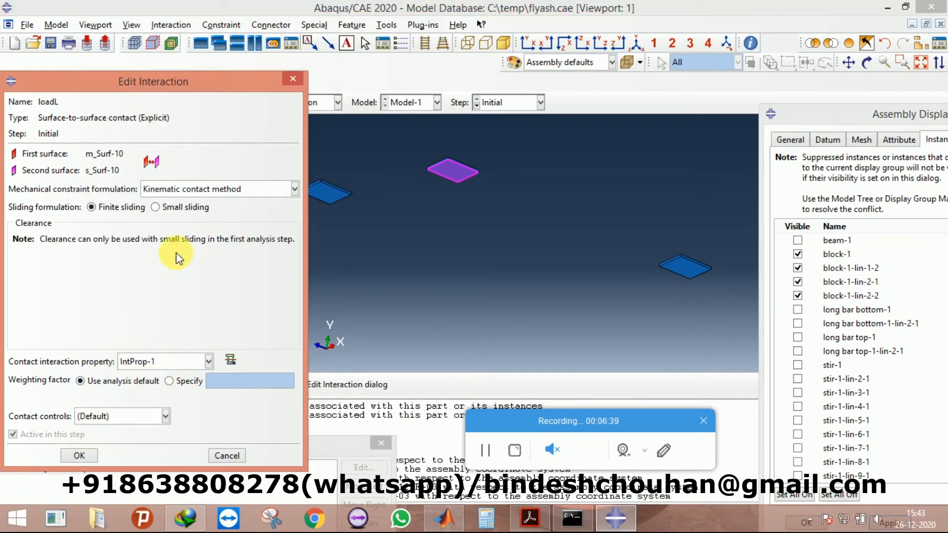
{"action": "left_click", "coordinate": [79, 455]}
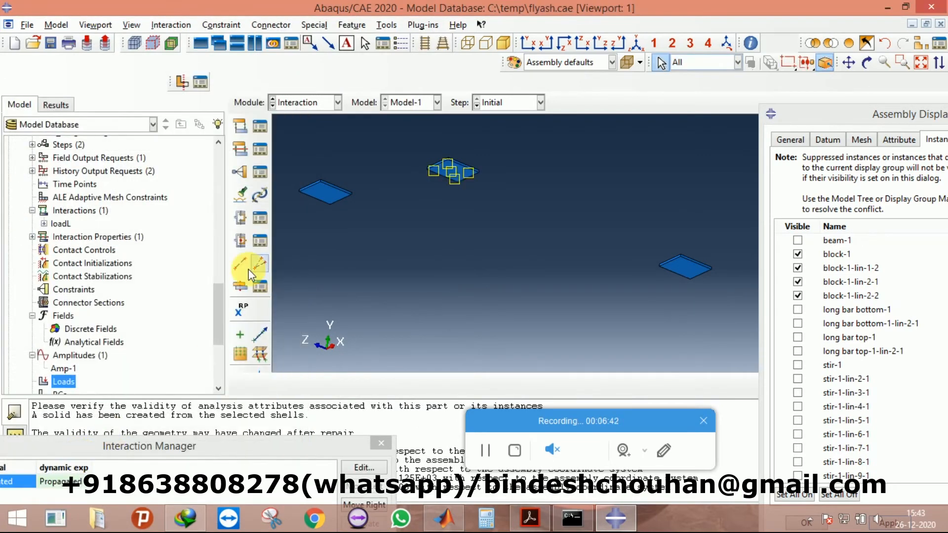
{"action": "scroll", "coordinate": [424, 165], "scroll_direction": "up", "scroll_amount": 3}
{"action": "scroll", "coordinate": [59, 359], "scroll_direction": "down", "scroll_amount": 2}
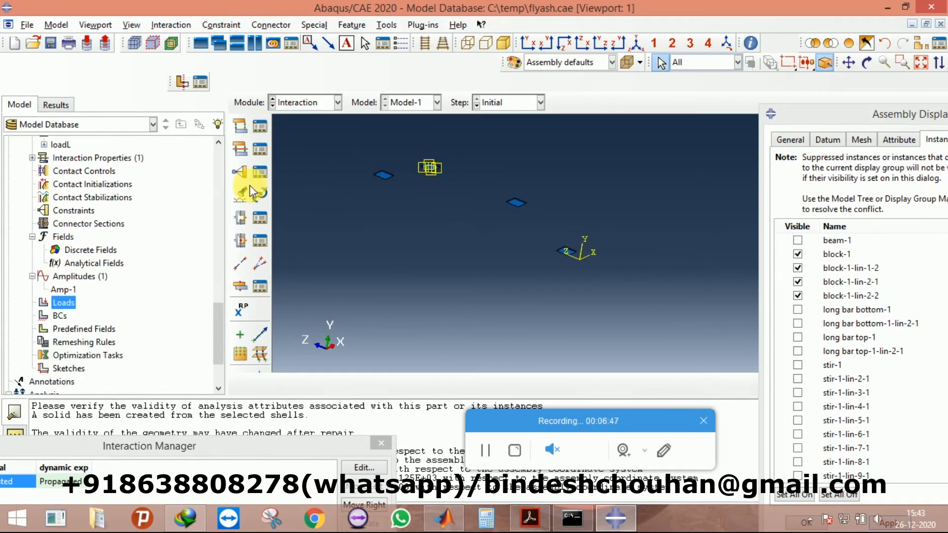
Step: Copy the loadL interaction as loadL-Copy and open the copy for editing
{"action": "left_click_drag", "start_coordinate": [172, 451], "coordinate": [309, 114]}
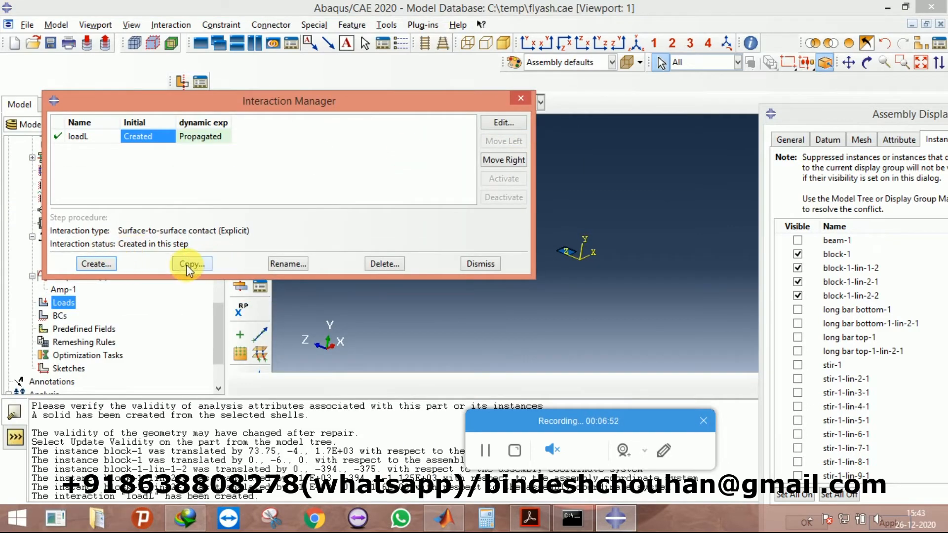
{"action": "left_click", "coordinate": [186, 264]}
{"action": "left_click", "coordinate": [34, 194]}
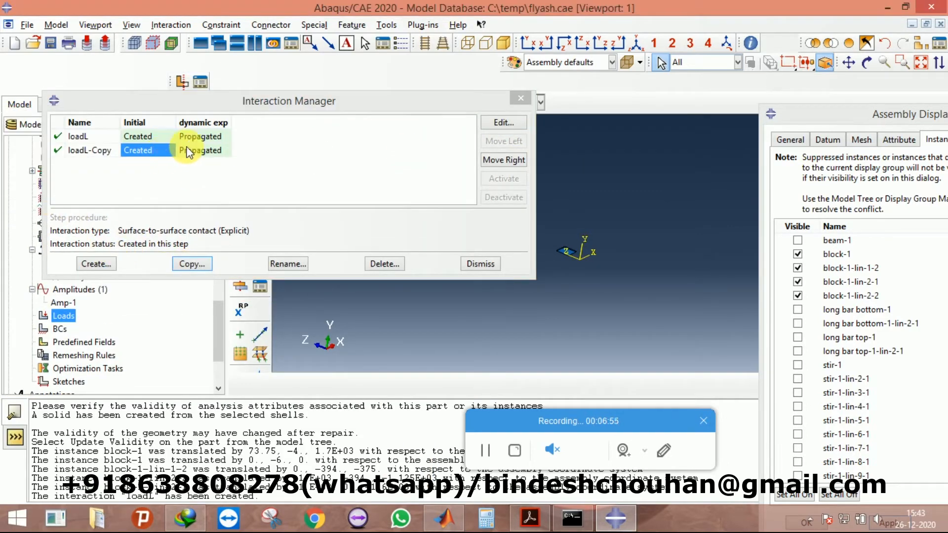
{"action": "left_click", "coordinate": [502, 124]}
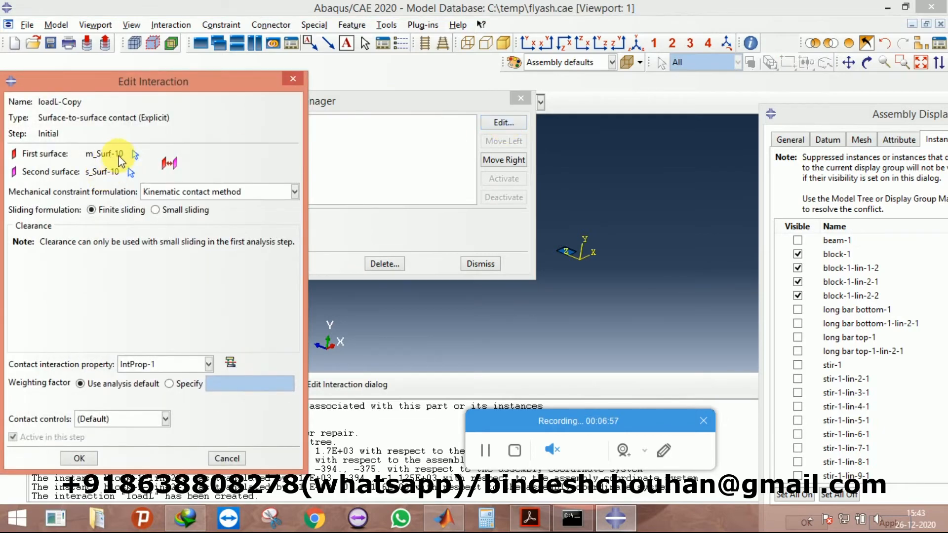
{"action": "left_click", "coordinate": [134, 155]}
{"action": "left_click_drag", "start_coordinate": [366, 105], "coordinate": [311, 428]}
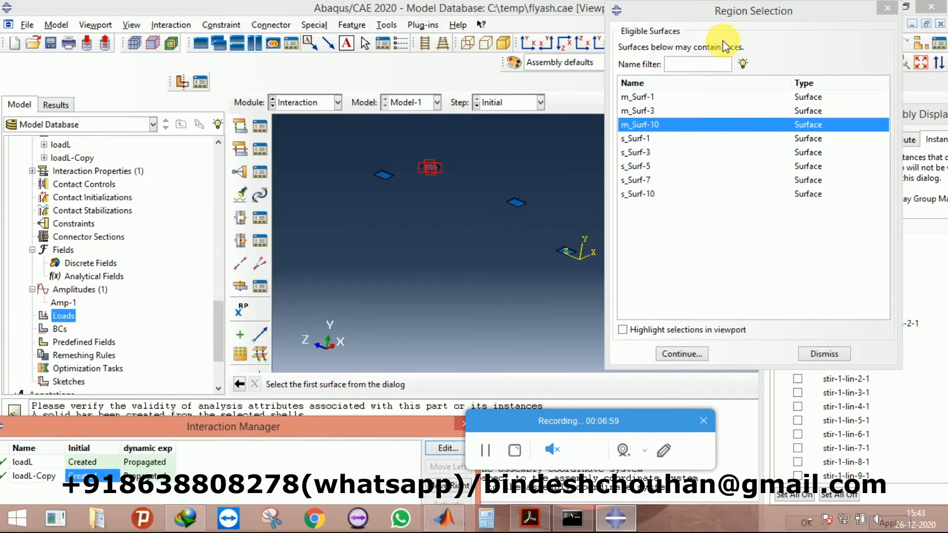
{"action": "left_click", "coordinate": [887, 8]}
{"action": "left_click", "coordinate": [642, 44]}
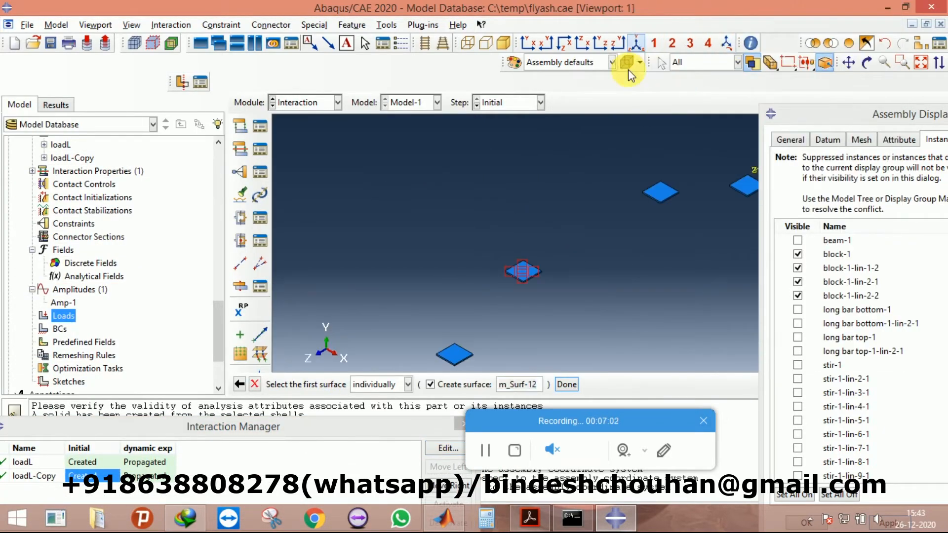
{"action": "left_click_drag", "start_coordinate": [285, 427], "coordinate": [285, 437]}
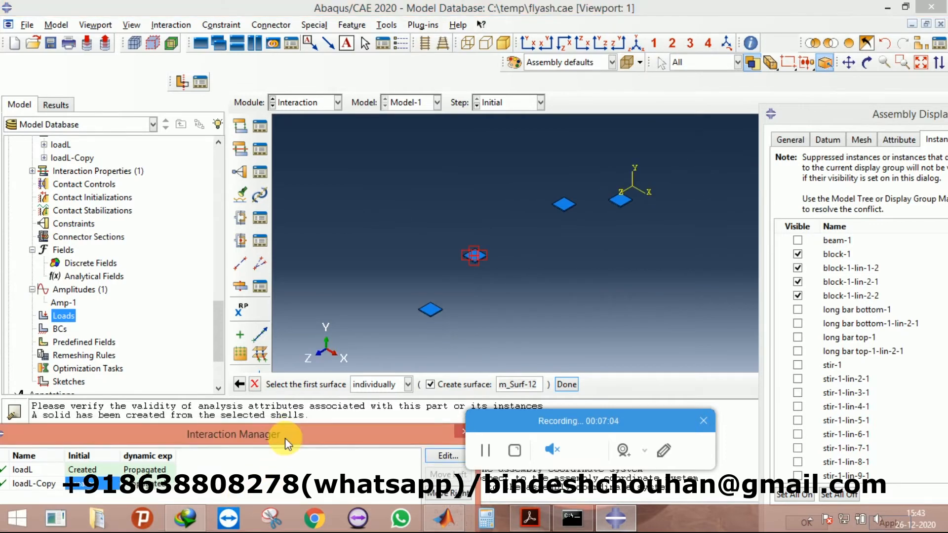
{"action": "left_click", "coordinate": [241, 384]}
Step: Reassign the second surface of loadL-Copy to the underside of the loading block nearer the origin, creating surface s_Surf-12
{"action": "left_click", "coordinate": [129, 171]}
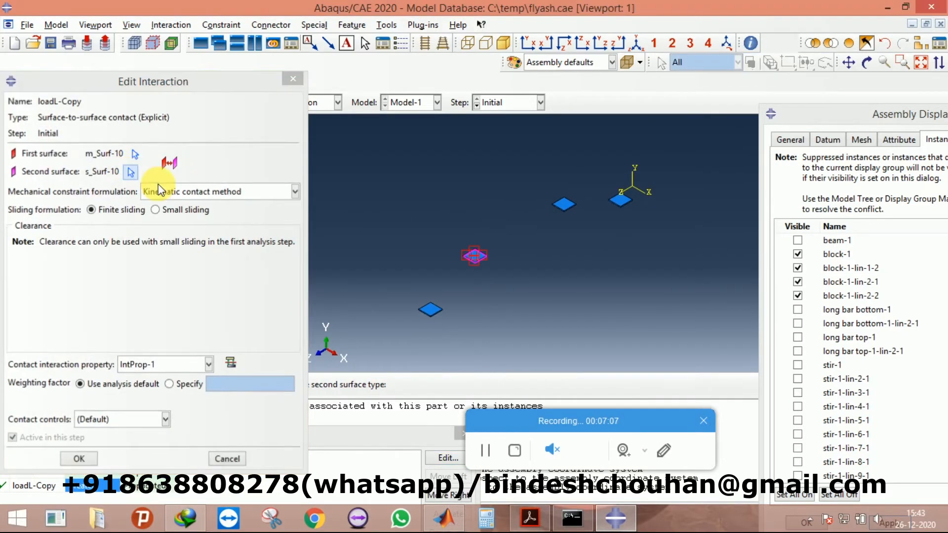
{"action": "left_click", "coordinate": [867, 64]}
{"action": "left_click_drag", "start_coordinate": [676, 267], "coordinate": [624, 160]}
{"action": "left_click", "coordinate": [877, 66]}
{"action": "scroll", "coordinate": [558, 256], "scroll_direction": "up", "scroll_amount": 6}
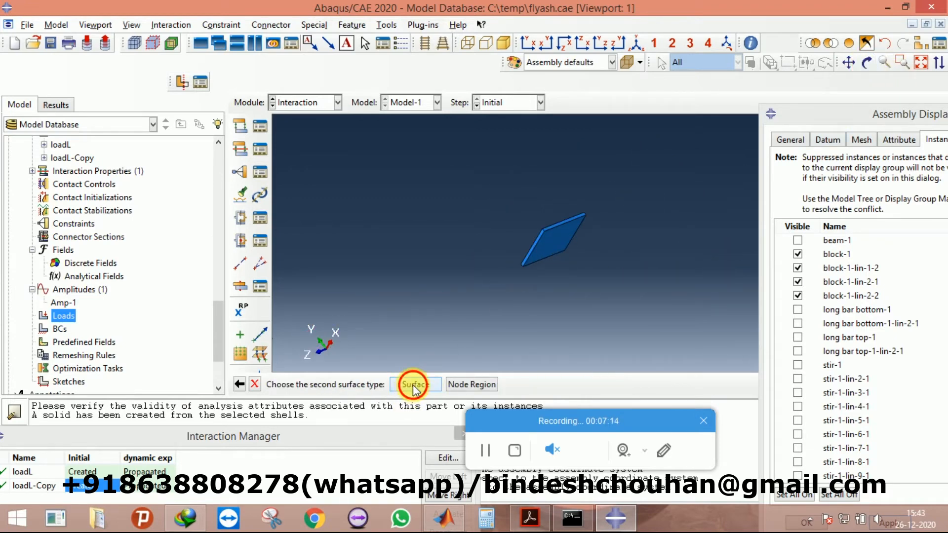
{"action": "left_click", "coordinate": [414, 385]}
{"action": "left_click", "coordinate": [897, 9]}
{"action": "left_click", "coordinate": [558, 241]}
{"action": "left_click", "coordinate": [620, 384]}
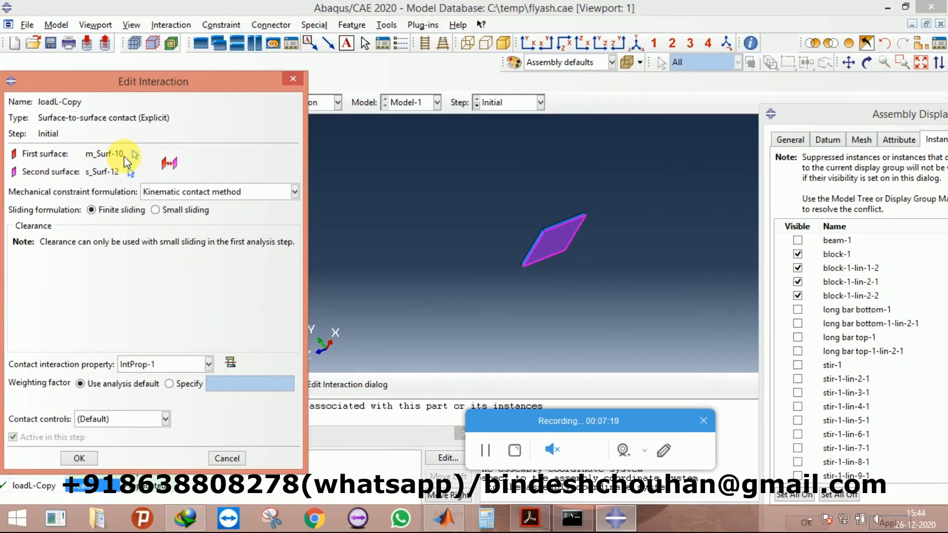
Step: Start reselecting the first surface of loadL-Copy, with beam-1 shown and the four block instances hidden
{"action": "left_click", "coordinate": [134, 155]}
{"action": "left_click", "coordinate": [887, 9]}
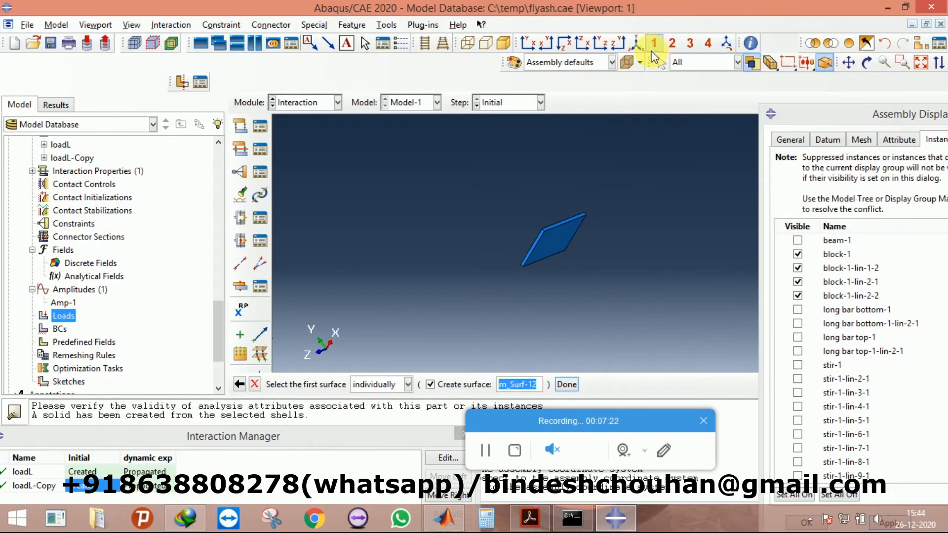
{"action": "scroll", "coordinate": [532, 222], "scroll_direction": "up", "scroll_amount": 3}
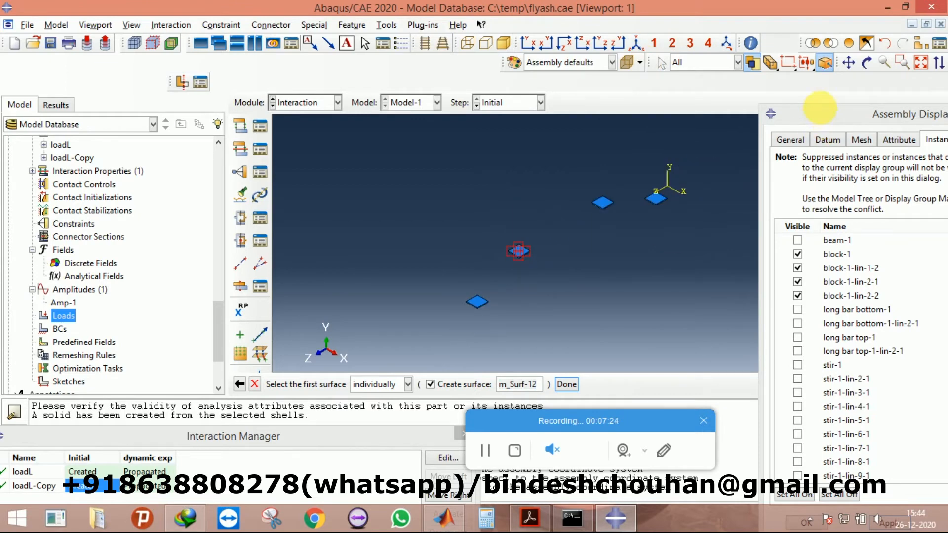
{"action": "left_click", "coordinate": [831, 43]}
{"action": "left_click", "coordinate": [817, 138]}
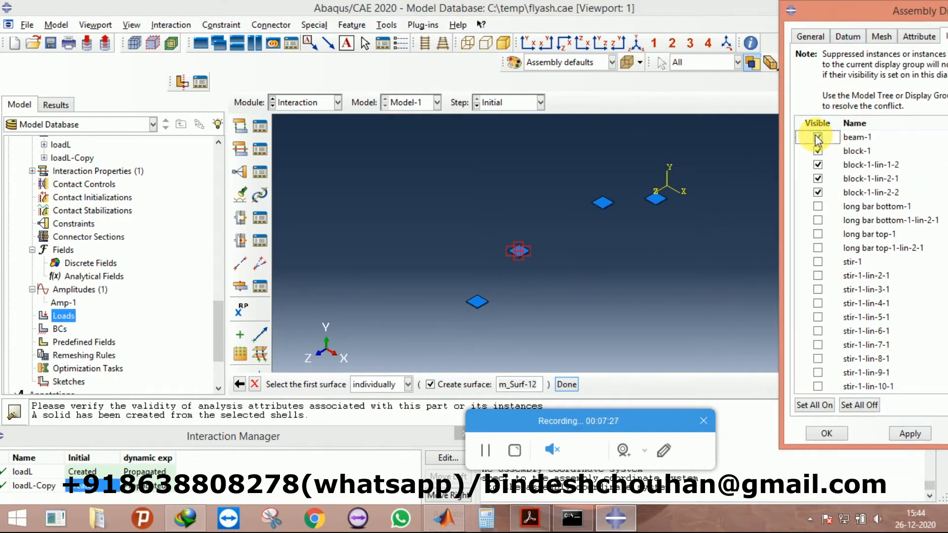
{"action": "left_click", "coordinate": [817, 151]}
{"action": "left_click", "coordinate": [818, 165]}
{"action": "left_click", "coordinate": [817, 178]}
{"action": "left_click", "coordinate": [818, 192]}
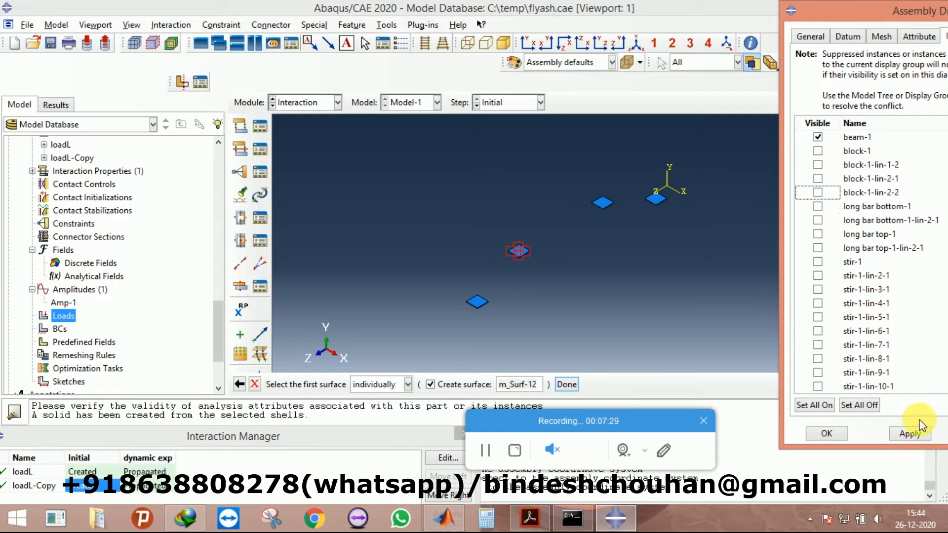
{"action": "left_click", "coordinate": [897, 433]}
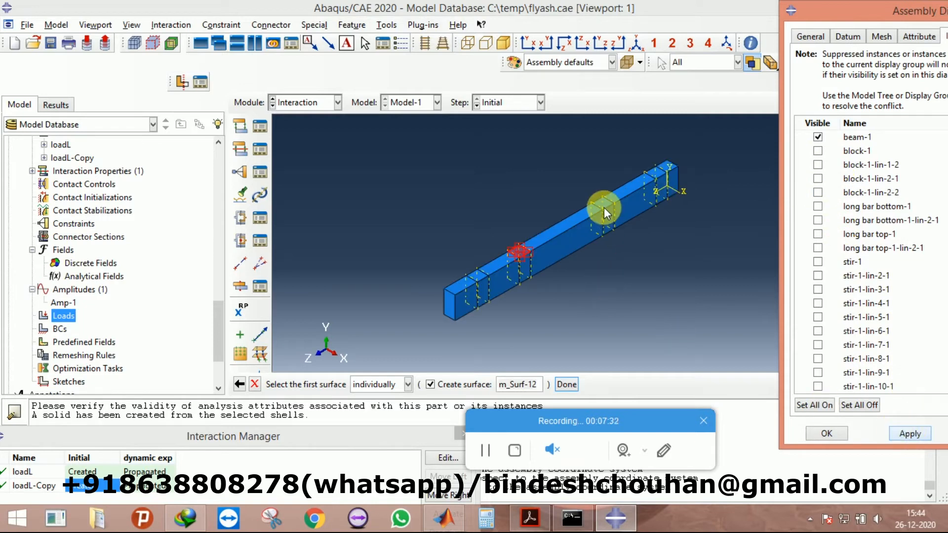
Step: Assign the first surface of loadL-Copy to the beam's top patch under the loading block nearer the origin and save the interaction
{"action": "scroll", "coordinate": [603, 201], "scroll_direction": "down", "scroll_amount": 5}
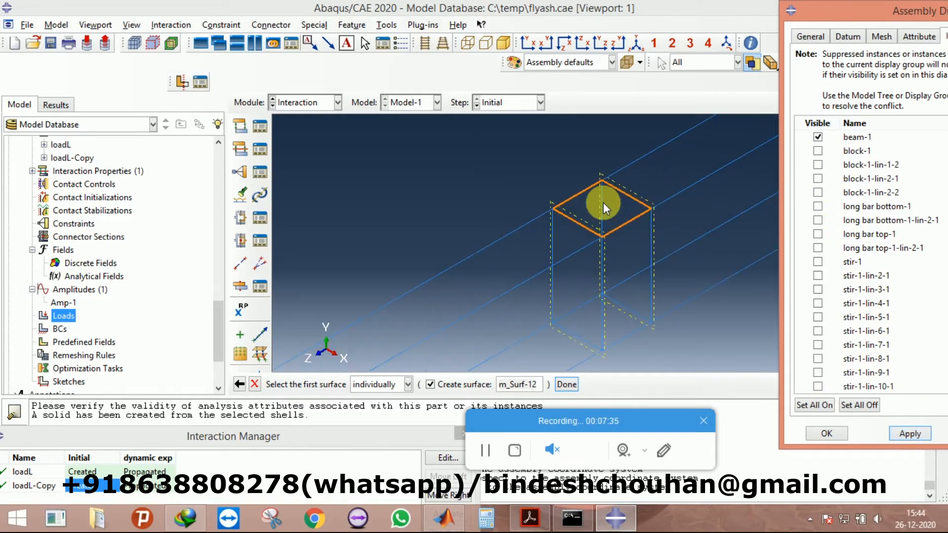
{"action": "left_click", "coordinate": [603, 202]}
{"action": "left_click", "coordinate": [567, 384]}
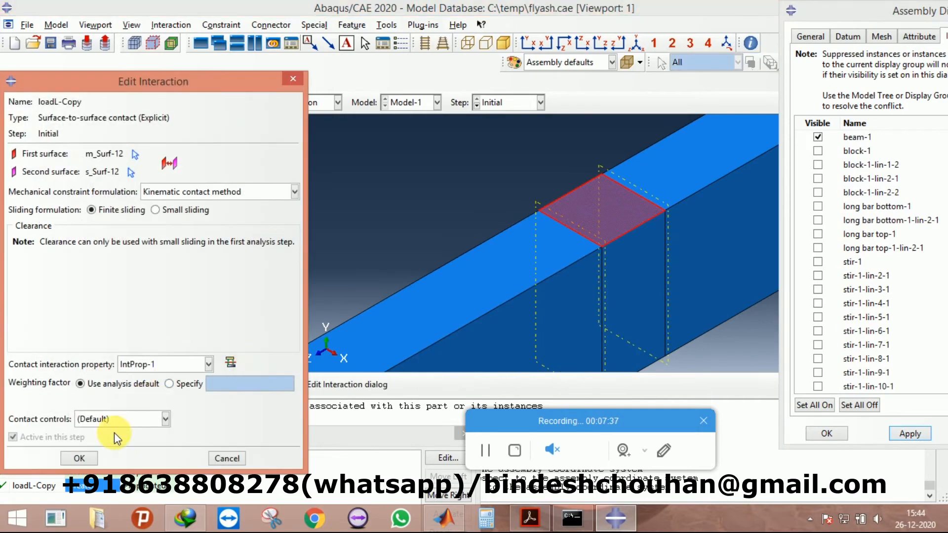
{"action": "left_click", "coordinate": [77, 516]}
{"action": "scroll", "coordinate": [501, 212], "scroll_direction": "up", "scroll_amount": 5}
{"action": "scroll", "coordinate": [501, 212], "scroll_direction": "up", "scroll_amount": 2}
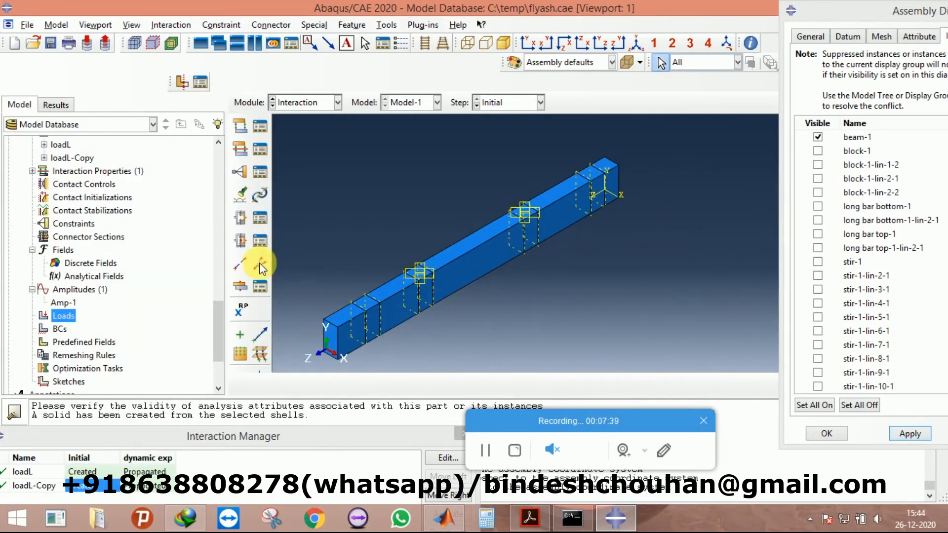
{"action": "scroll", "coordinate": [401, 219], "scroll_direction": "up", "scroll_amount": 1}
Step: Start a tie constraint named supp L with a surface as the master type
{"action": "left_click", "coordinate": [241, 173]}
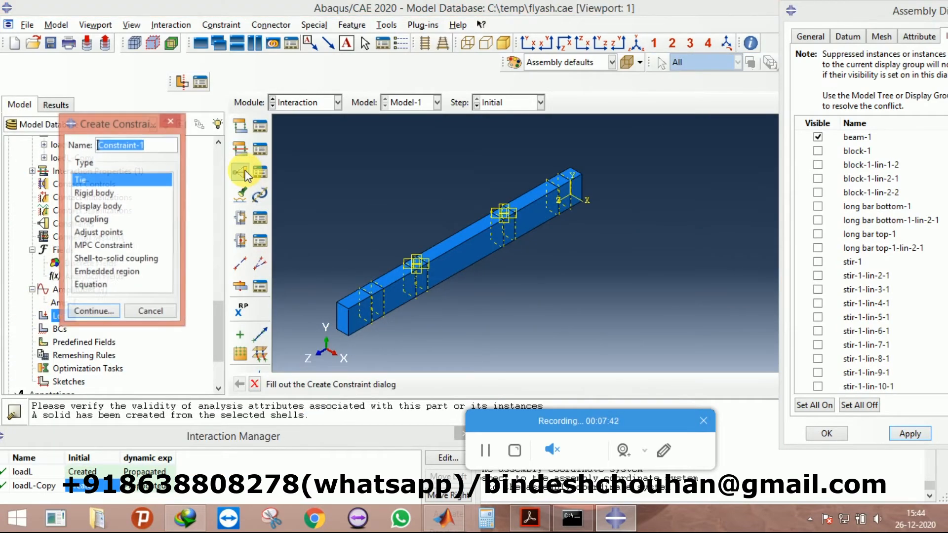
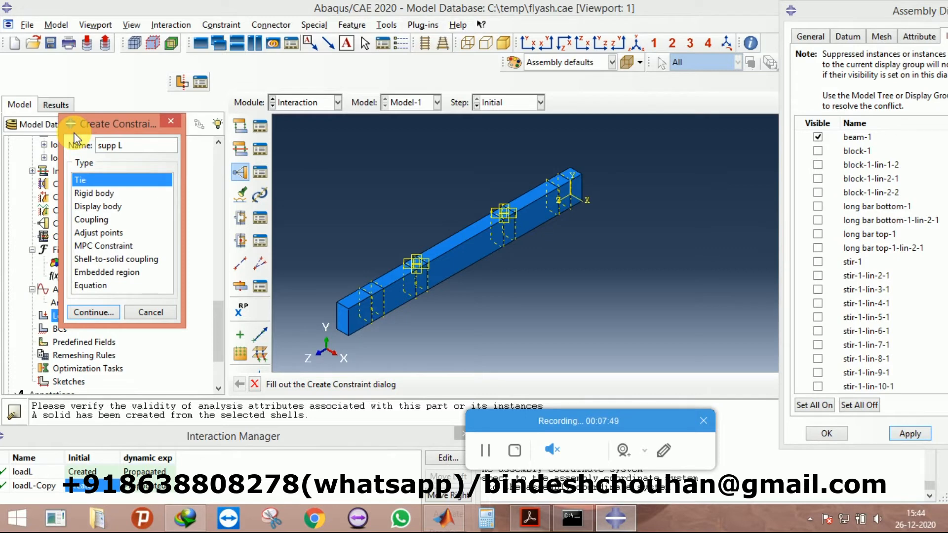
{"action": "left_click", "coordinate": [98, 312]}
{"action": "scroll", "coordinate": [395, 262], "scroll_direction": "up", "scroll_amount": 1}
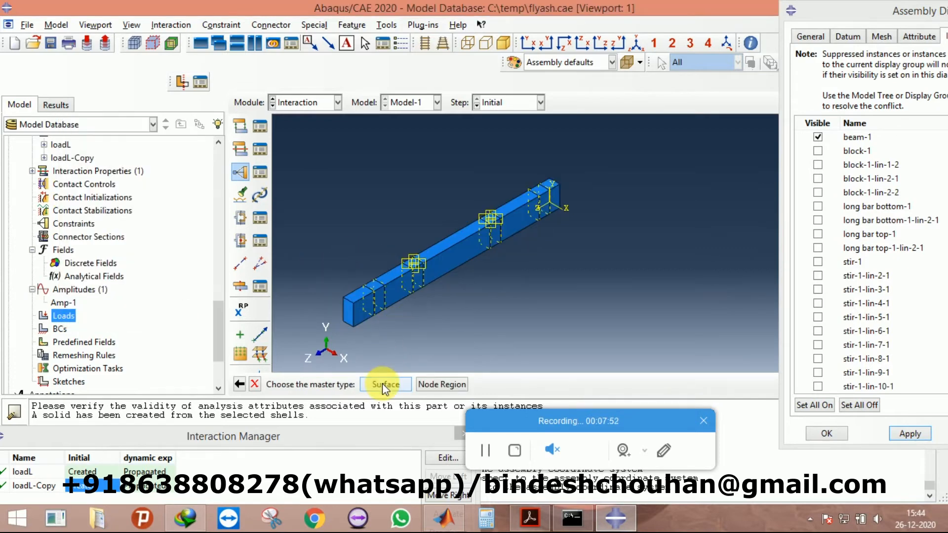
{"action": "left_click", "coordinate": [384, 384]}
Step: Hide beam-1 and show the four block instances for picking the master surface
{"action": "scroll", "coordinate": [390, 269], "scroll_direction": "up", "scroll_amount": 1}
{"action": "left_click_drag", "start_coordinate": [836, 25], "coordinate": [840, 103]}
{"action": "left_click", "coordinate": [867, 62]}
{"action": "left_click_drag", "start_coordinate": [609, 254], "coordinate": [607, 213]}
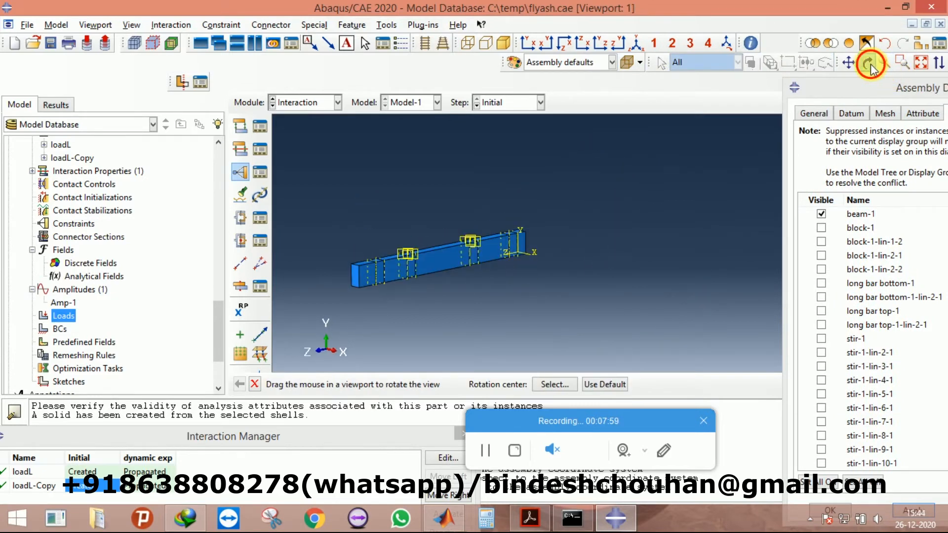
{"action": "left_click", "coordinate": [869, 63]}
{"action": "left_click_drag", "start_coordinate": [839, 87], "coordinate": [811, 61]}
{"action": "left_click", "coordinate": [794, 187]}
{"action": "left_click", "coordinate": [794, 215]}
{"action": "left_click", "coordinate": [794, 228]}
{"action": "left_click", "coordinate": [795, 242]}
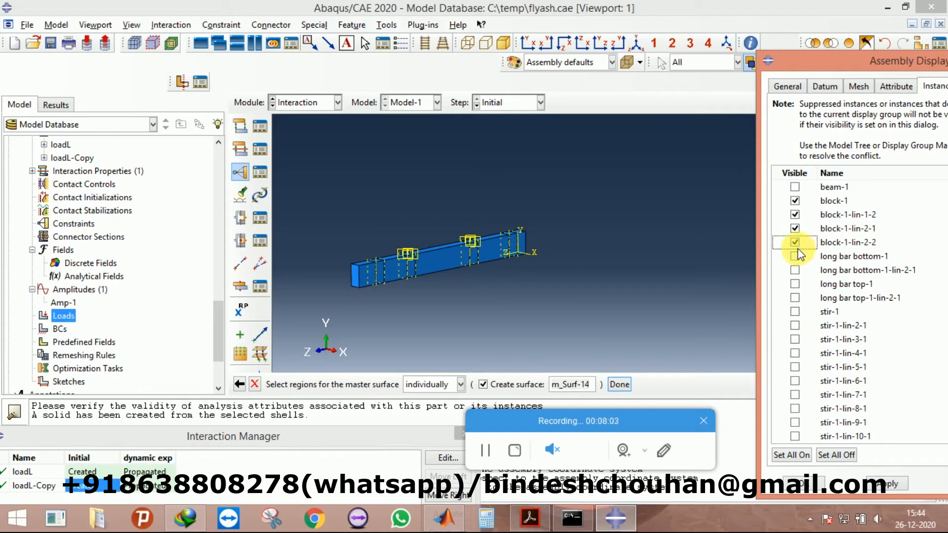
{"action": "left_click", "coordinate": [886, 485]}
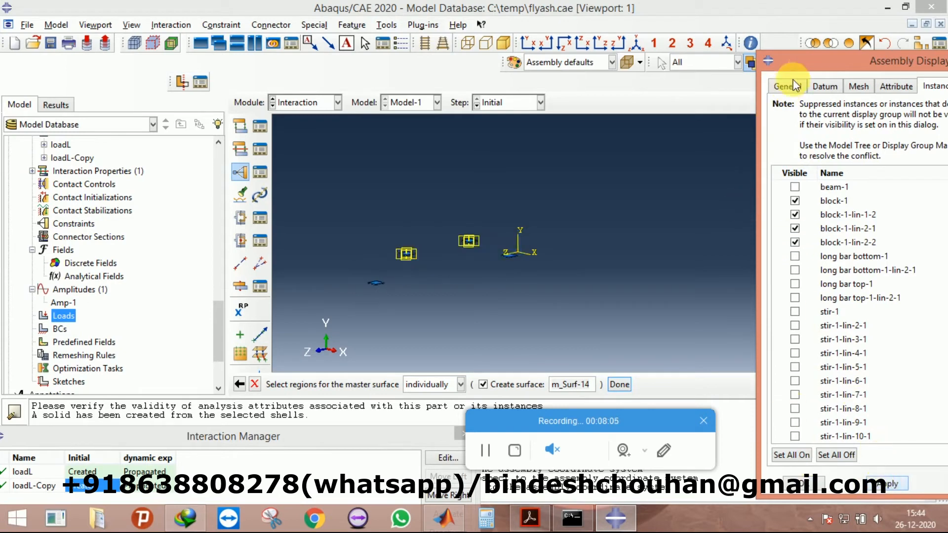
Step: Pick the top face of the support block farthest from the origin as the master surface of supp L
{"action": "left_click", "coordinate": [634, 48]}
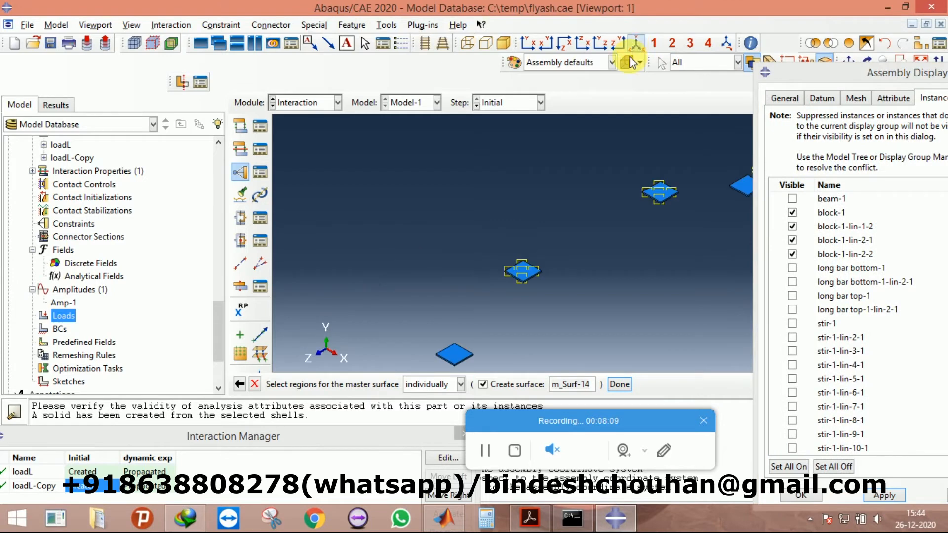
{"action": "scroll", "coordinate": [452, 354], "scroll_direction": "up", "scroll_amount": 5}
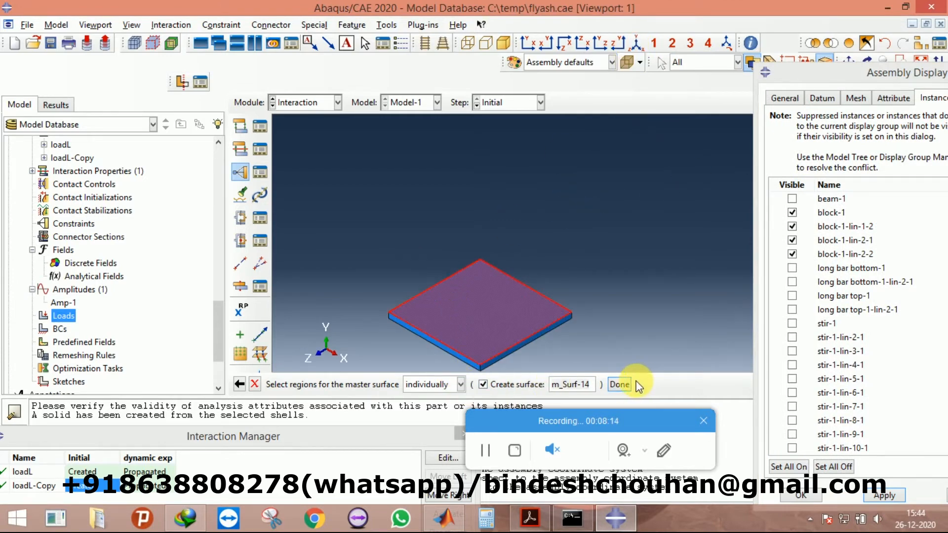
{"action": "left_click", "coordinate": [619, 385]}
Step: Choose a surface as the slave type and display only beam-1, hiding the four block instances
{"action": "left_click", "coordinate": [390, 384]}
{"action": "scroll", "coordinate": [402, 241], "scroll_direction": "down", "scroll_amount": 6}
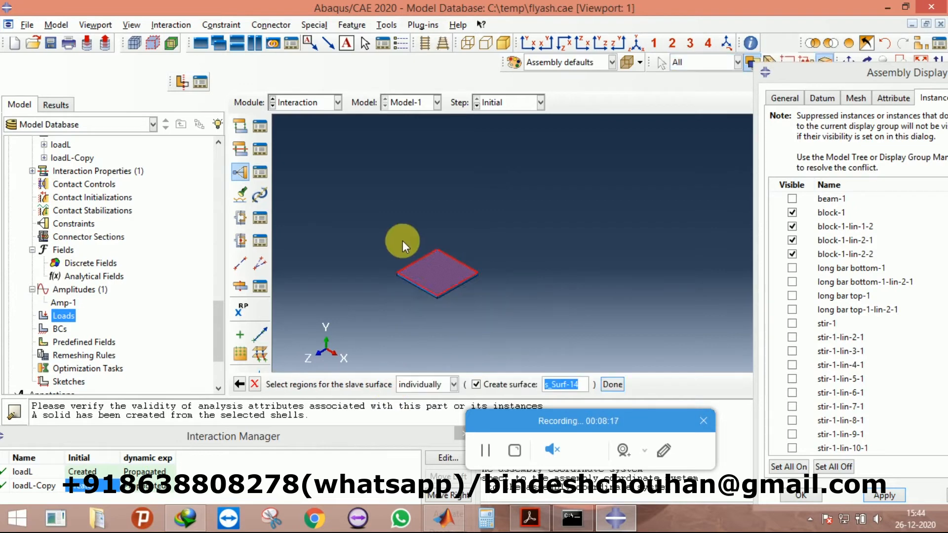
{"action": "left_click", "coordinate": [792, 198]}
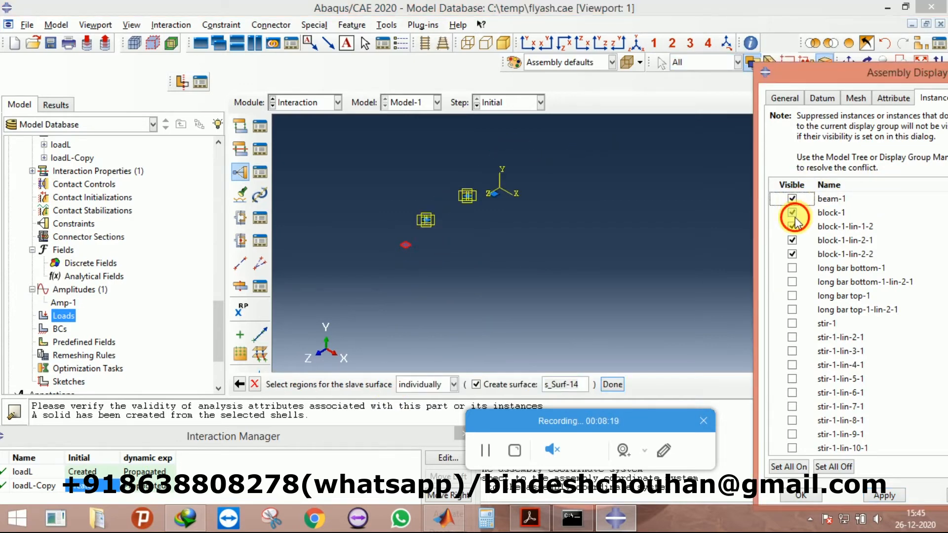
{"action": "left_click", "coordinate": [792, 212]}
{"action": "left_click", "coordinate": [792, 226]}
{"action": "left_click", "coordinate": [792, 240]}
{"action": "left_click", "coordinate": [792, 254]}
{"action": "left_click", "coordinate": [883, 495]}
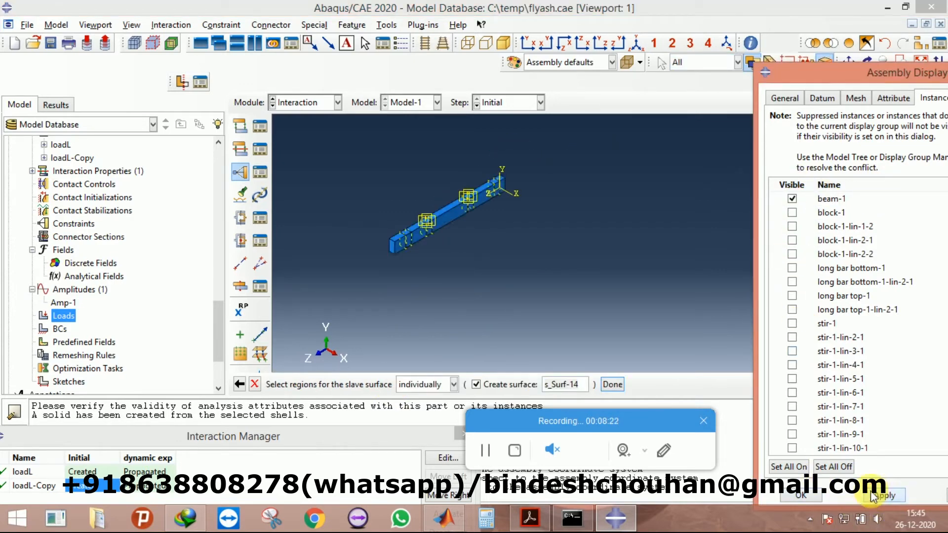
Step: Pick the beam's underside patch at the support farthest from the origin as the slave surface and save the supp L tie
{"action": "left_click_drag", "start_coordinate": [866, 69], "coordinate": [865, 99]}
{"action": "left_click", "coordinate": [866, 62]}
{"action": "left_click_drag", "start_coordinate": [592, 129], "coordinate": [617, 163]}
{"action": "left_click", "coordinate": [866, 62]}
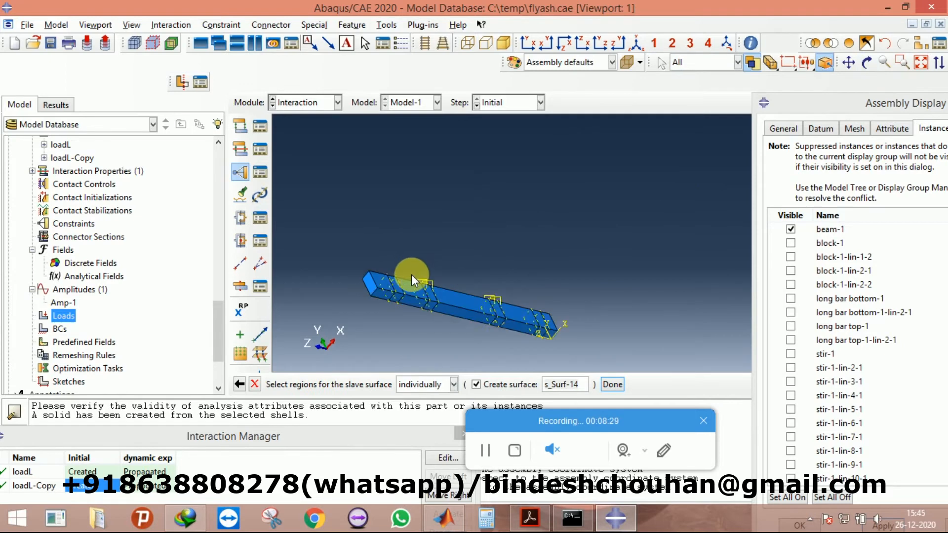
{"action": "scroll", "coordinate": [394, 296], "scroll_direction": "up", "scroll_amount": 3}
{"action": "left_click", "coordinate": [389, 302]}
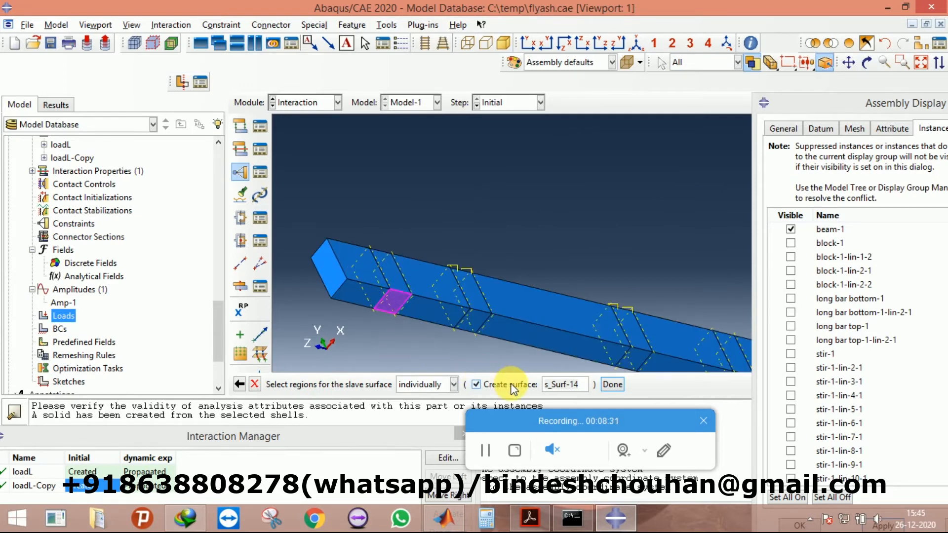
{"action": "left_click", "coordinate": [612, 384]}
{"action": "left_click", "coordinate": [155, 392]}
{"action": "scroll", "coordinate": [390, 227], "scroll_direction": "down", "scroll_amount": 5}
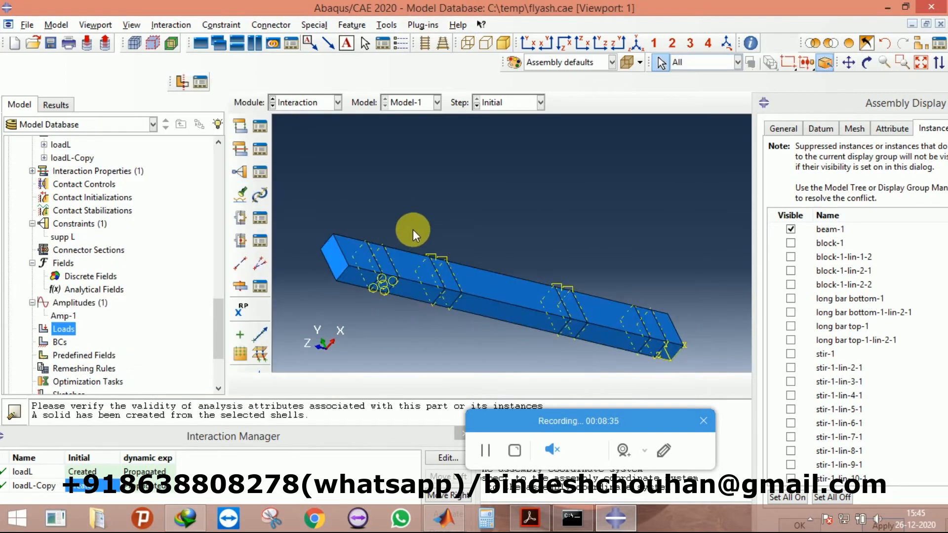
Step: Copy the supp L constraint as supp L-Copy and open the copy for editing
{"action": "left_click", "coordinate": [260, 170]}
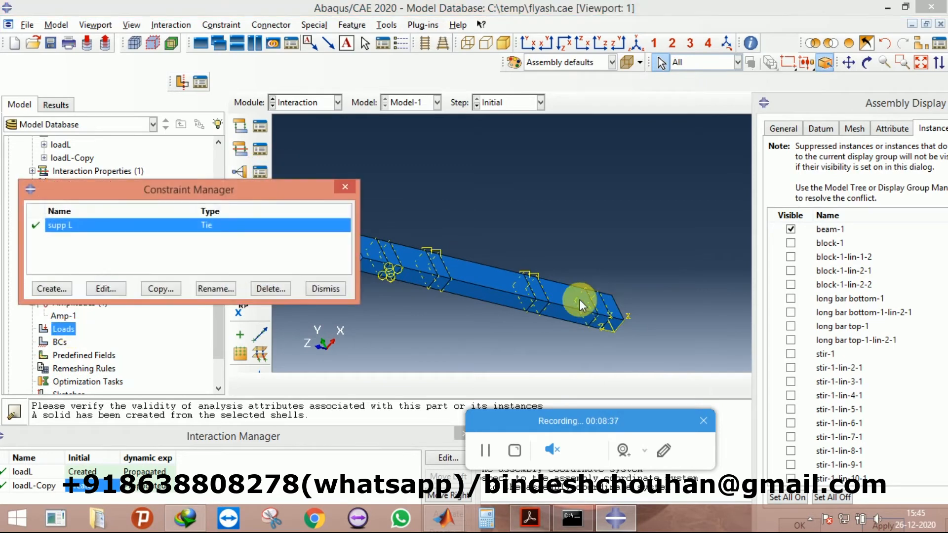
{"action": "left_click", "coordinate": [148, 290]}
{"action": "left_click", "coordinate": [34, 237]}
{"action": "left_click", "coordinate": [105, 289]}
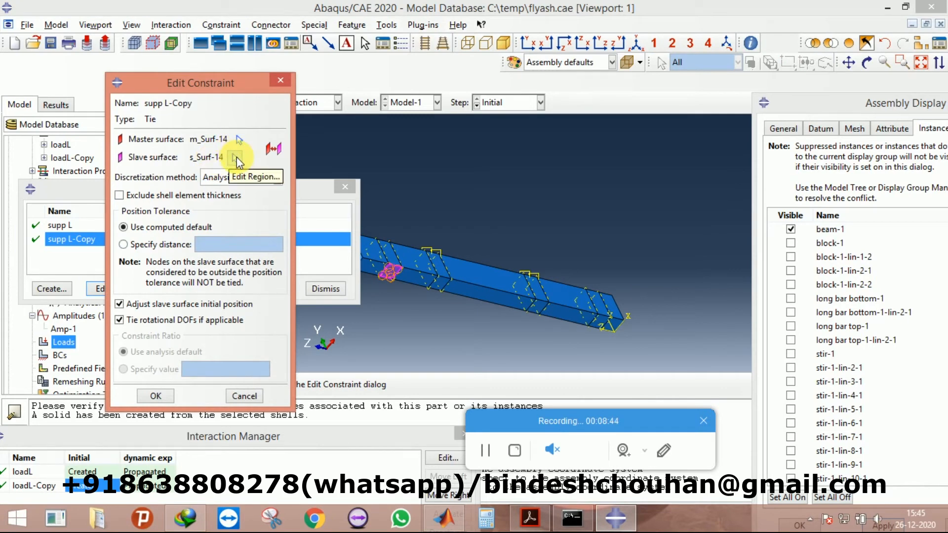
Step: Reassign the slave surface of supp L-Copy to the beam's underside patch at the support nearest the origin
{"action": "left_click", "coordinate": [236, 157]}
{"action": "scroll", "coordinate": [555, 304], "scroll_direction": "up", "scroll_amount": 3}
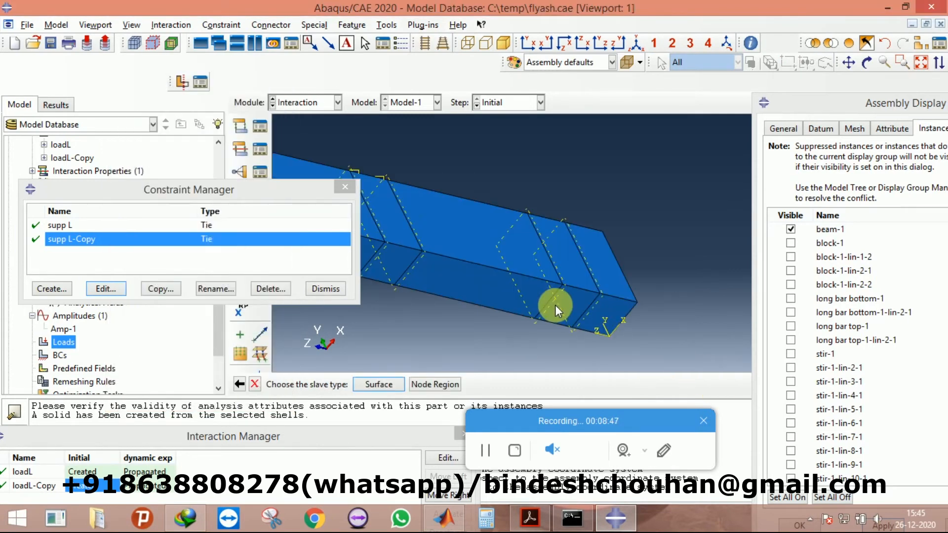
{"action": "left_click", "coordinate": [374, 385]}
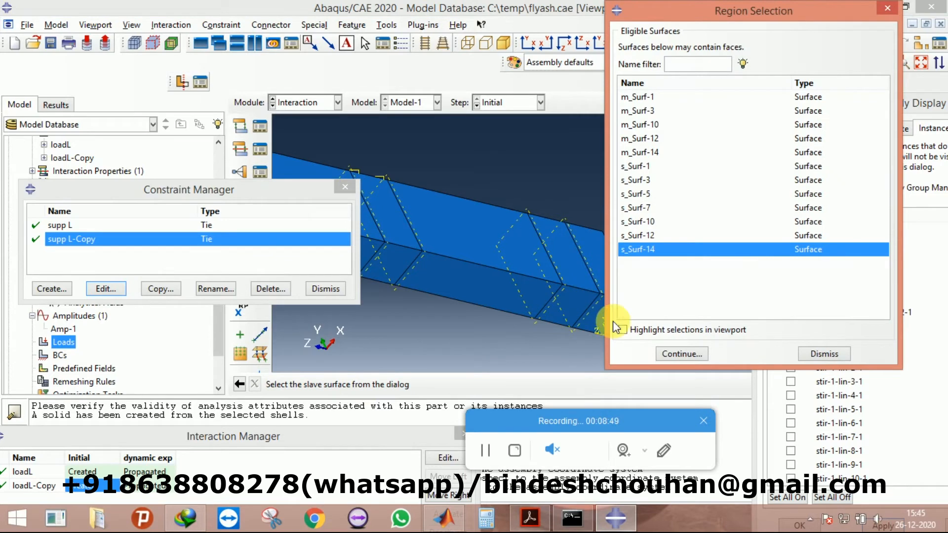
{"action": "left_click", "coordinate": [812, 354]}
{"action": "left_click", "coordinate": [575, 309]}
{"action": "left_click", "coordinate": [612, 382]}
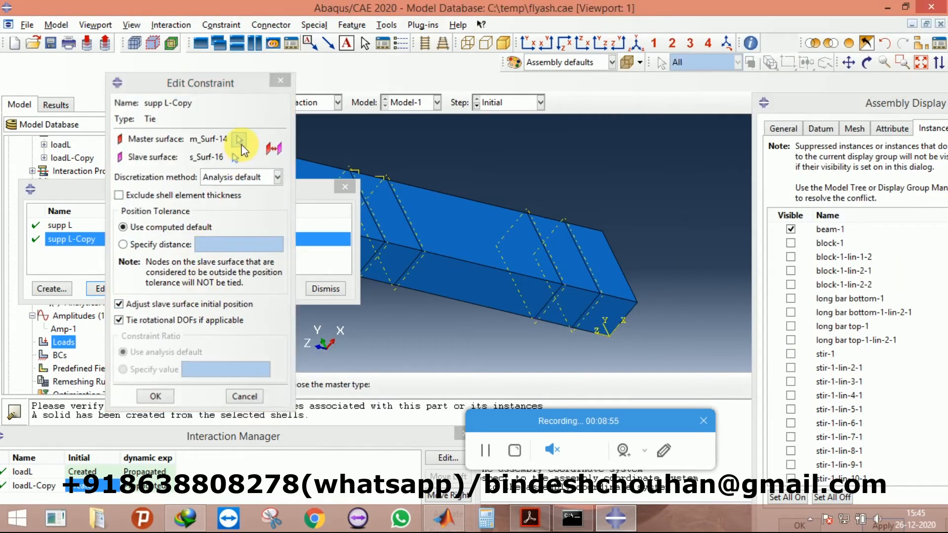
Step: Start reselecting the master surface of supp L-Copy, with beam-1 hidden and the four block instances shown
{"action": "left_click", "coordinate": [240, 141]}
{"action": "left_click", "coordinate": [636, 43]}
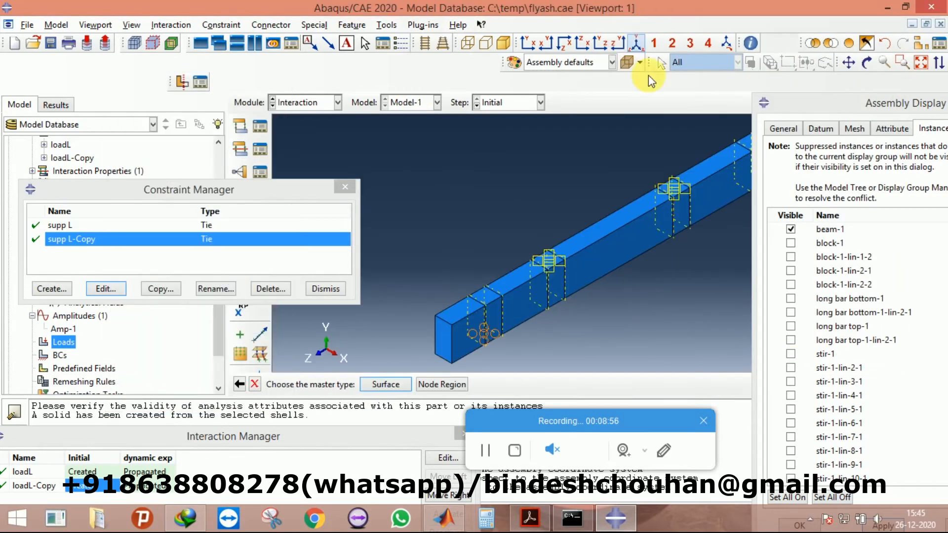
{"action": "left_click", "coordinate": [790, 229]}
{"action": "left_click", "coordinate": [790, 243]}
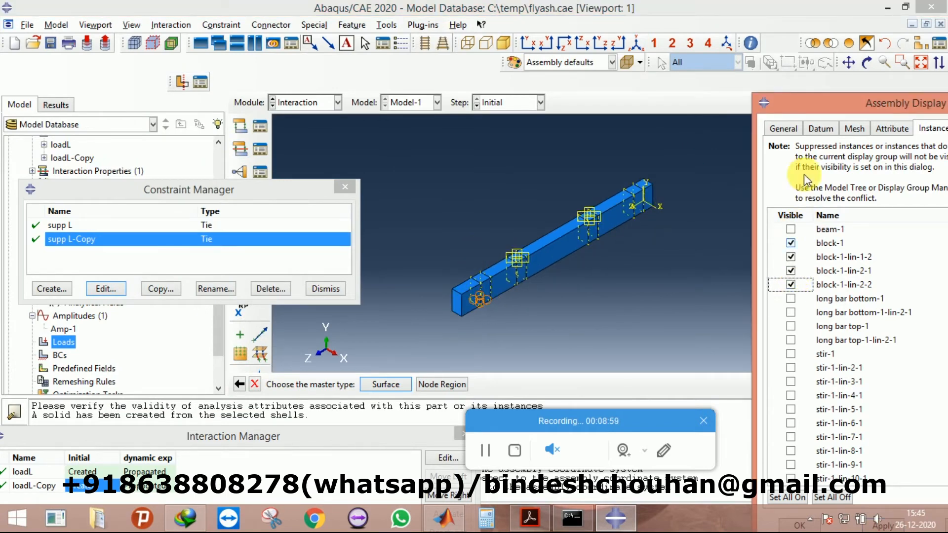
{"action": "left_click_drag", "start_coordinate": [826, 106], "coordinate": [822, 49]}
{"action": "left_click", "coordinate": [879, 468]}
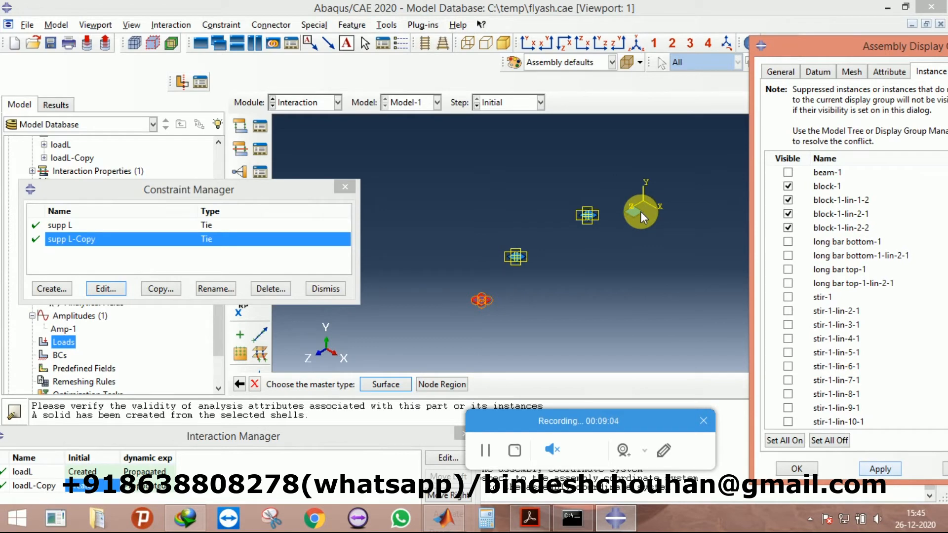
Step: Reassign the master surface of supp L-Copy to the top face of the support block nearest the origin and save the constraint
{"action": "scroll", "coordinate": [640, 212], "scroll_direction": "up", "scroll_amount": 5}
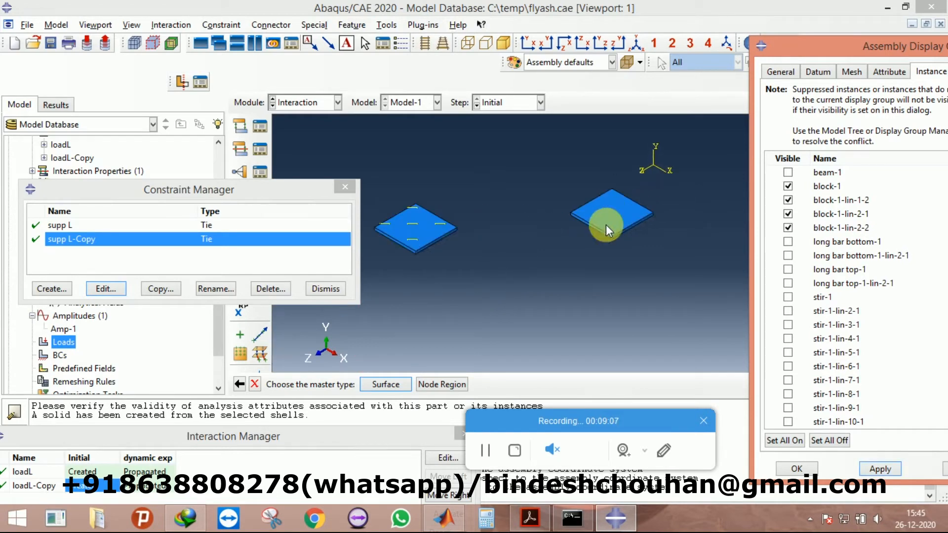
{"action": "left_click", "coordinate": [394, 384]}
{"action": "left_click", "coordinate": [847, 354]}
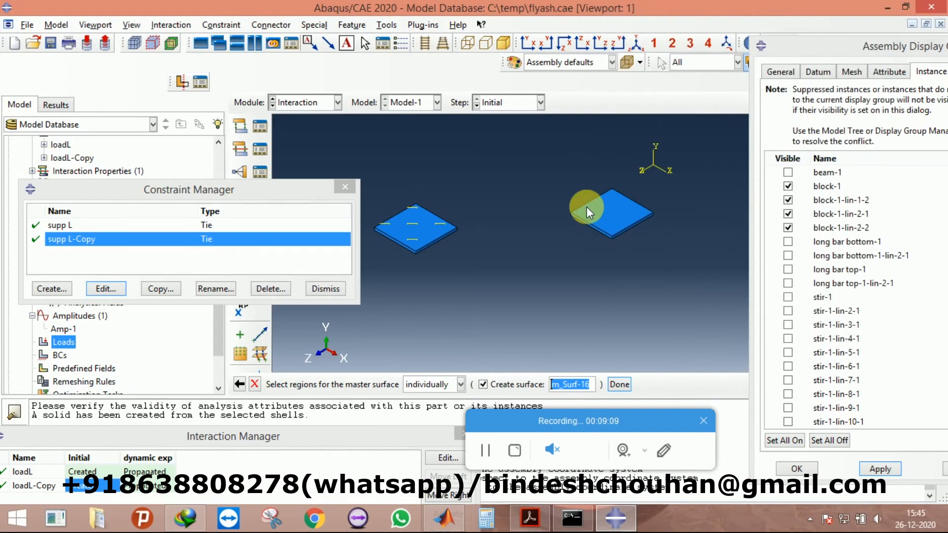
{"action": "left_click", "coordinate": [621, 388]}
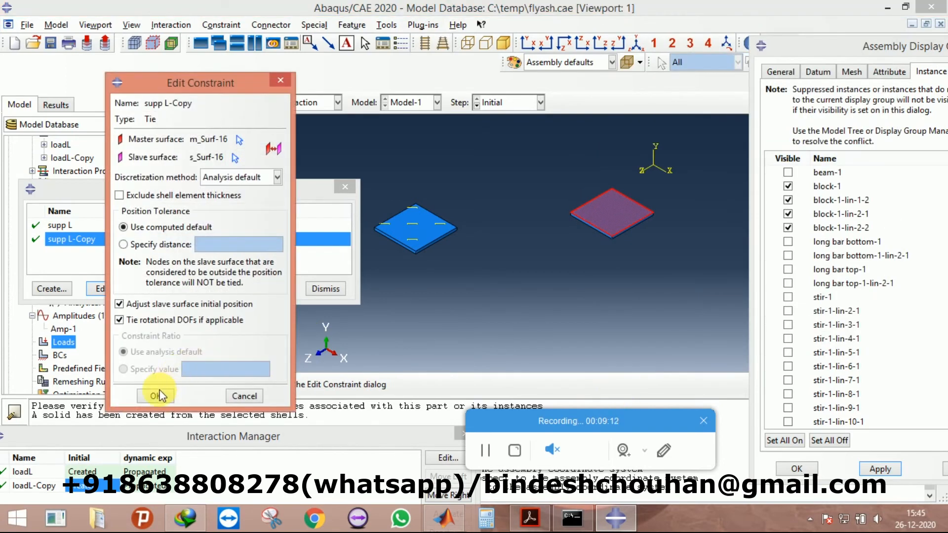
{"action": "left_click", "coordinate": [130, 396]}
{"action": "scroll", "coordinate": [520, 231], "scroll_direction": "down", "scroll_amount": 2}
{"action": "scroll", "coordinate": [519, 231], "scroll_direction": "down", "scroll_amount": 3}
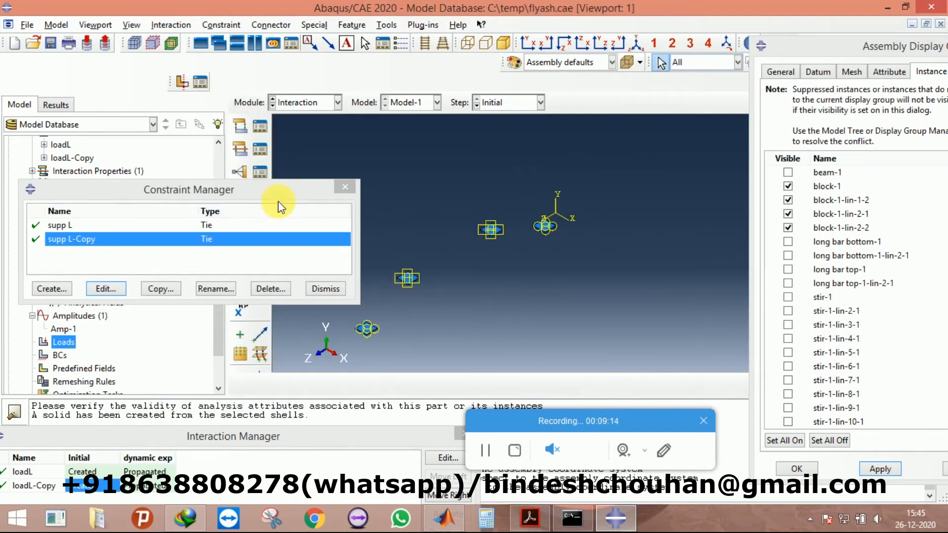
{"action": "left_click_drag", "start_coordinate": [277, 191], "coordinate": [277, 201]}
{"action": "left_click", "coordinate": [788, 173]}
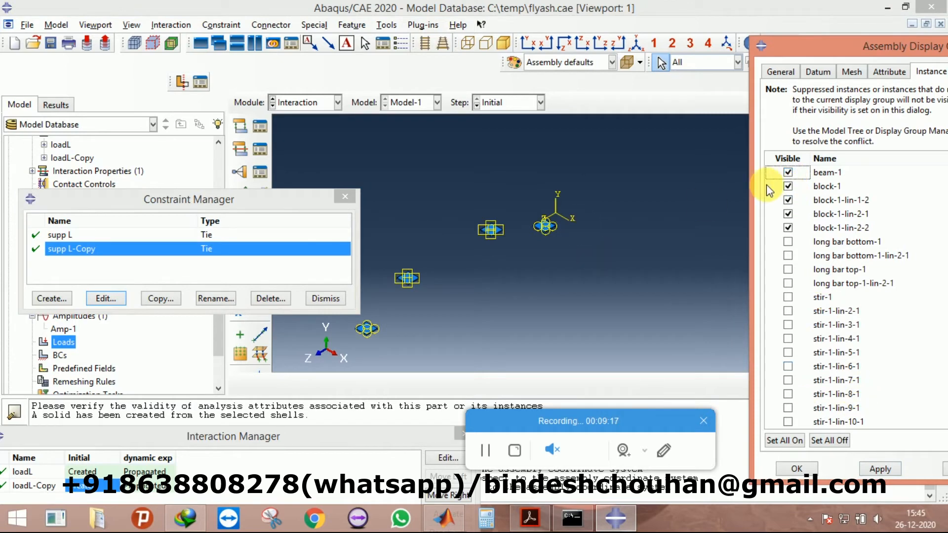
{"action": "left_click", "coordinate": [788, 186]}
{"action": "left_click", "coordinate": [788, 200]}
{"action": "left_click", "coordinate": [788, 214]}
{"action": "left_click", "coordinate": [788, 227]}
{"action": "left_click", "coordinate": [788, 172]}
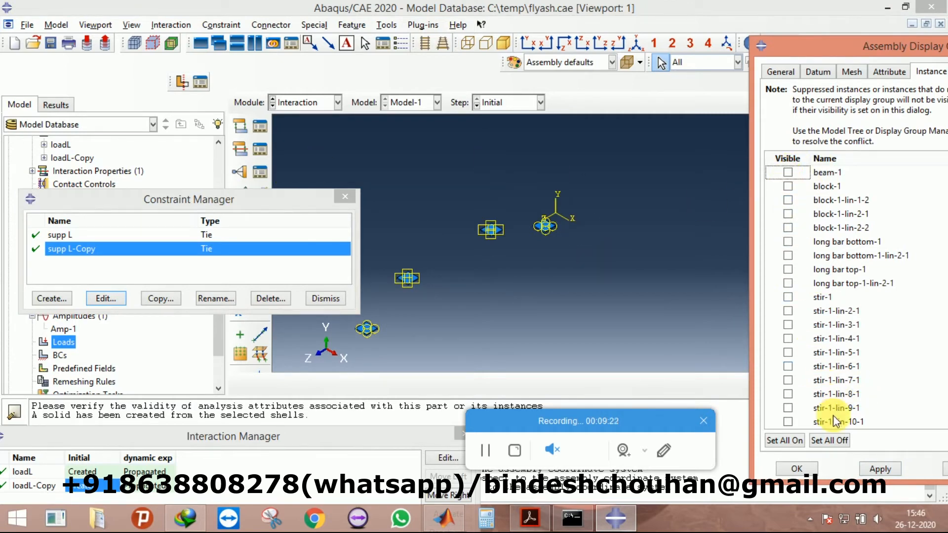
Step: Display only the longitudinal bars and stirrups, hiding beam-1 and the four block instances
{"action": "left_click", "coordinate": [784, 440]}
{"action": "left_click", "coordinate": [787, 172]}
{"action": "left_click", "coordinate": [788, 186]}
{"action": "left_click", "coordinate": [788, 200]}
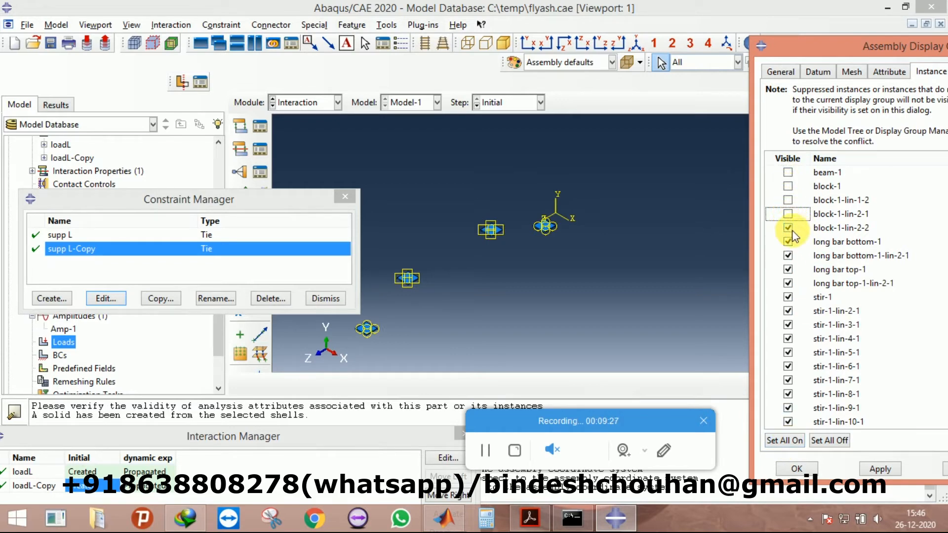
{"action": "left_click", "coordinate": [883, 472]}
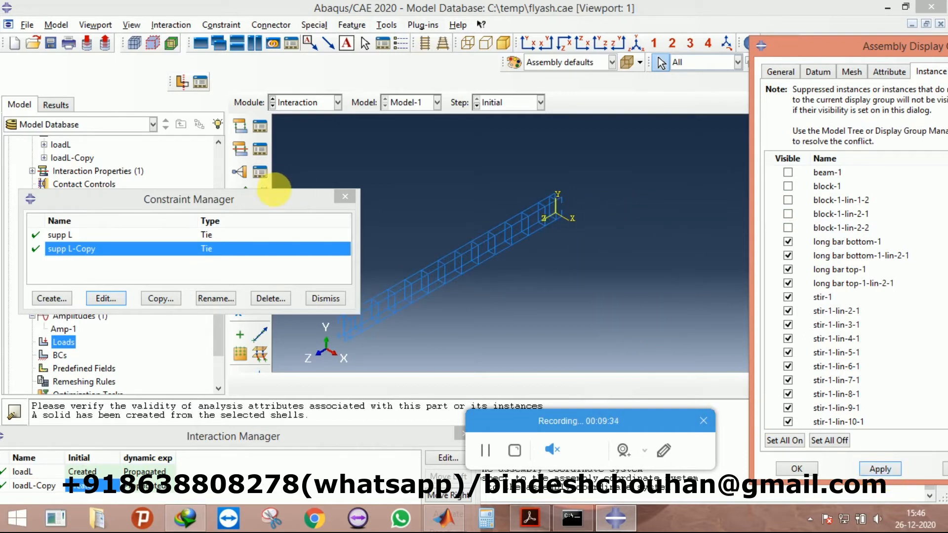
Step: Create an embedded region constraint and select all longitudinal bars and stirrups as the embedded region
{"action": "left_click", "coordinate": [58, 303]}
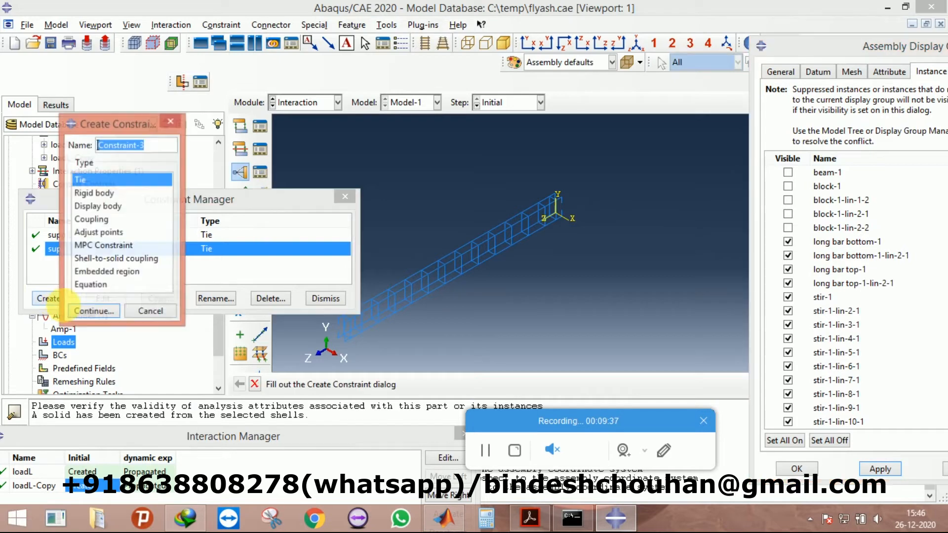
{"action": "left_click", "coordinate": [107, 272]}
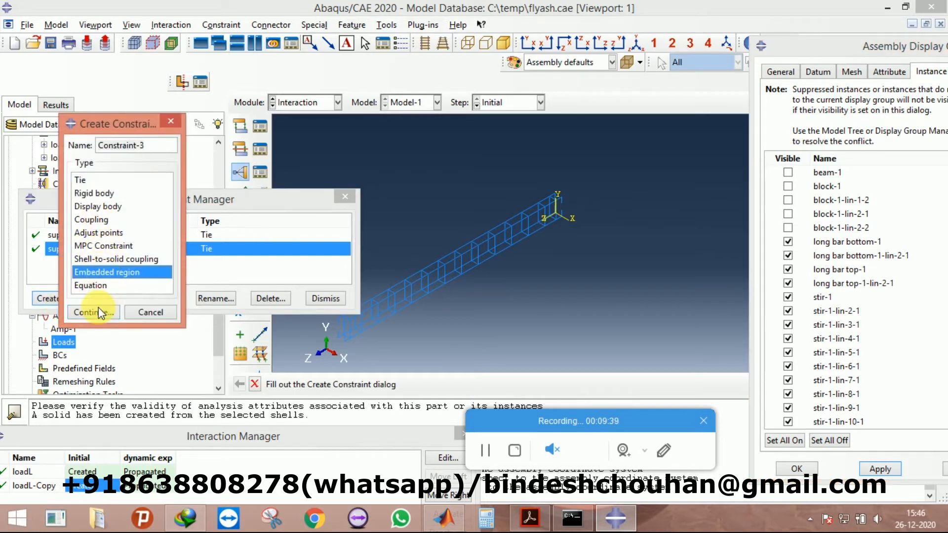
{"action": "left_click", "coordinate": [94, 312]}
{"action": "scroll", "coordinate": [552, 238], "scroll_direction": "up", "scroll_amount": 2}
{"action": "scroll", "coordinate": [570, 246], "scroll_direction": "up", "scroll_amount": 3}
{"action": "scroll", "coordinate": [448, 270], "scroll_direction": "down", "scroll_amount": 4}
{"action": "scroll", "coordinate": [449, 270], "scroll_direction": "up", "scroll_amount": 1}
{"action": "left_click_drag", "start_coordinate": [429, 152], "coordinate": [739, 413]}
{"action": "left_click", "coordinate": [510, 384]}
{"action": "left_click", "coordinate": [426, 384]}
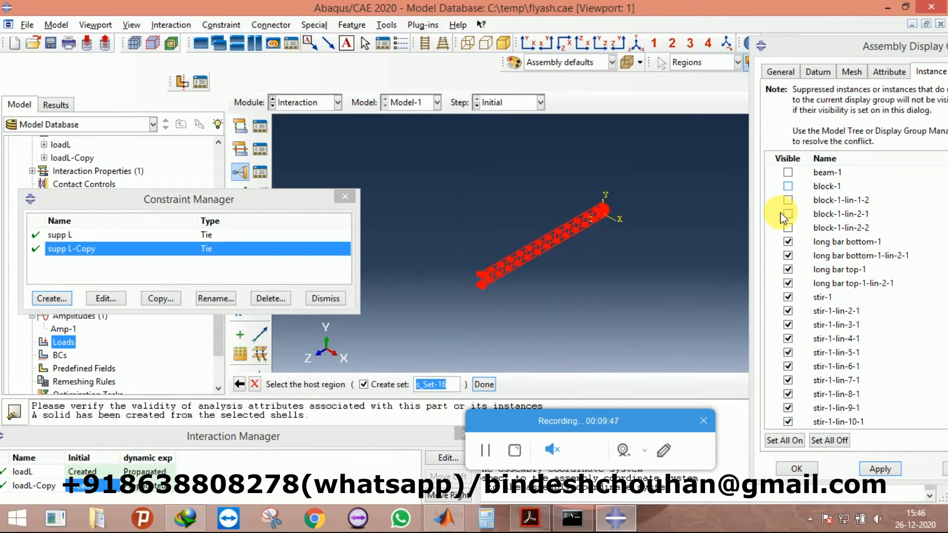
Step: Display only beam-1, assign the whole beam as the host region and save the embedded region constraint with default tolerances
{"action": "left_click", "coordinate": [829, 442]}
{"action": "left_click", "coordinate": [788, 172]}
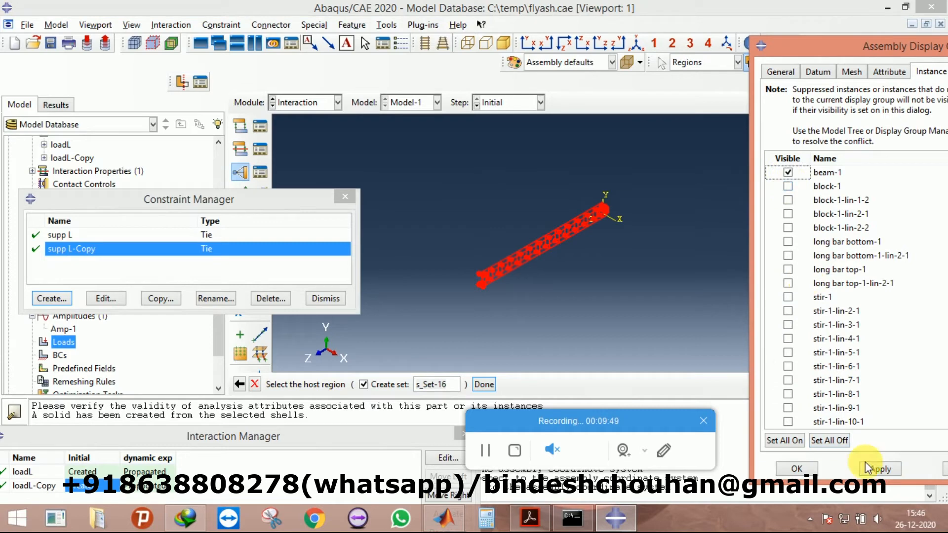
{"action": "left_click", "coordinate": [881, 469]}
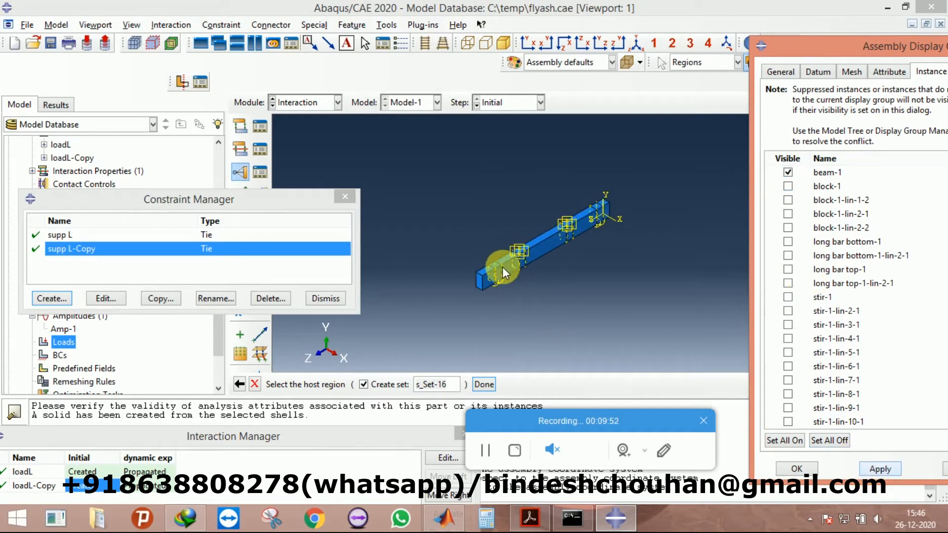
{"action": "scroll", "coordinate": [504, 273], "scroll_direction": "up", "scroll_amount": 5}
{"action": "scroll", "coordinate": [421, 303], "scroll_direction": "down", "scroll_amount": 2}
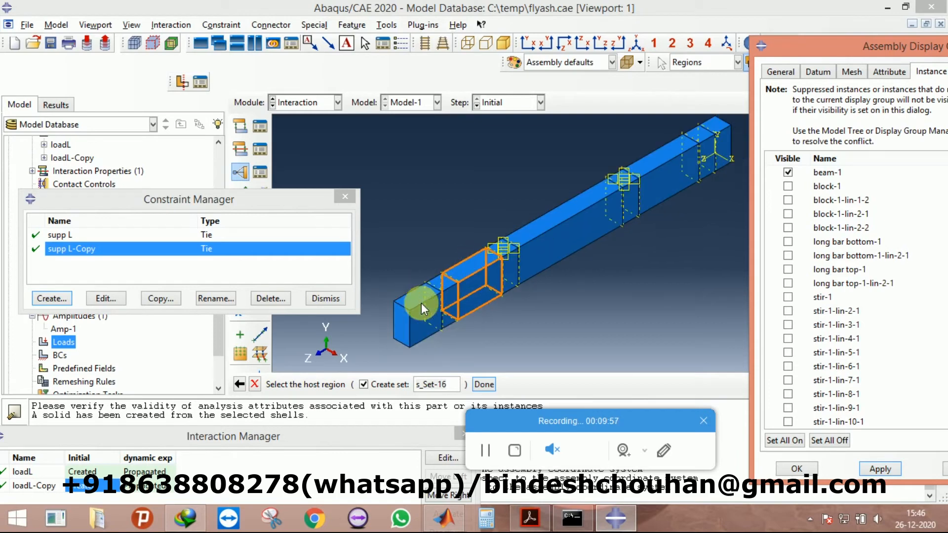
{"action": "scroll", "coordinate": [439, 316], "scroll_direction": "down", "scroll_amount": 4}
{"action": "left_click_drag", "start_coordinate": [422, 178], "coordinate": [571, 357]}
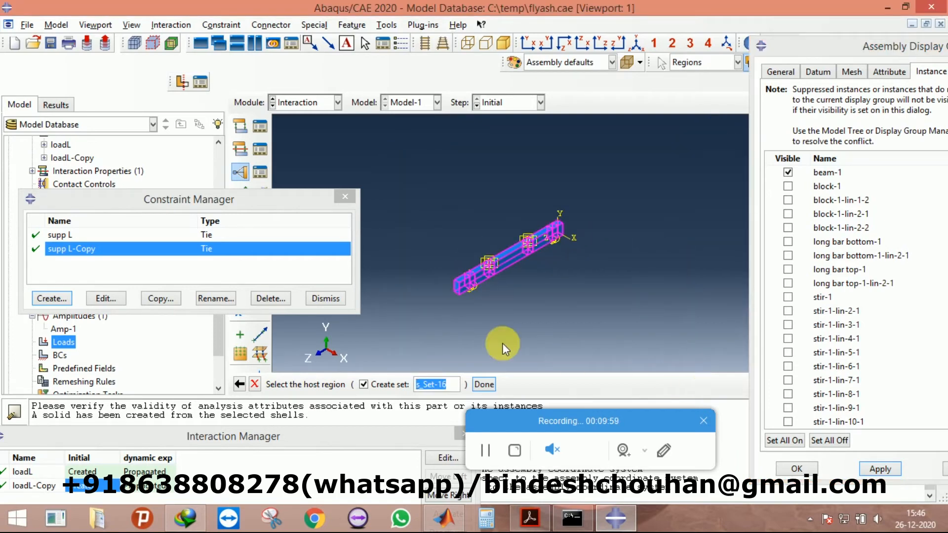
{"action": "left_click", "coordinate": [484, 385]}
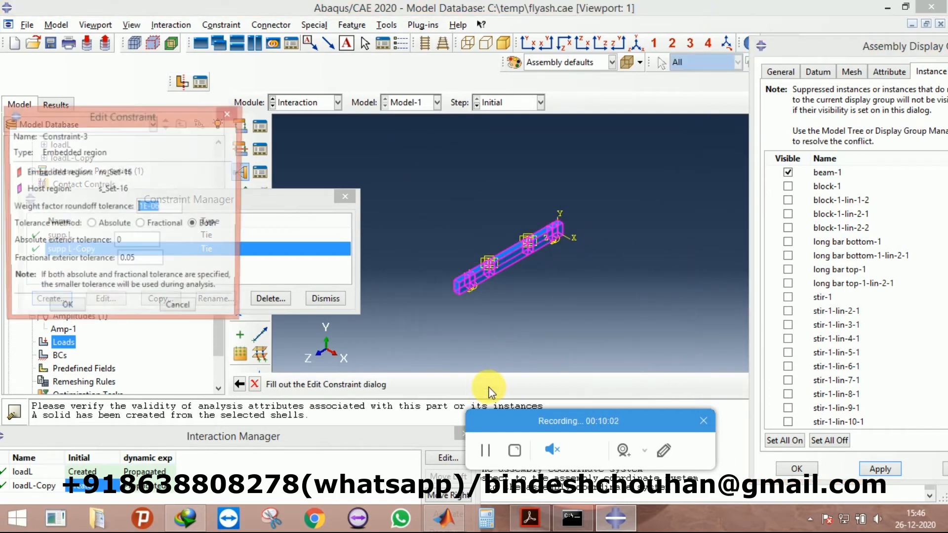
{"action": "left_click", "coordinate": [66, 309]}
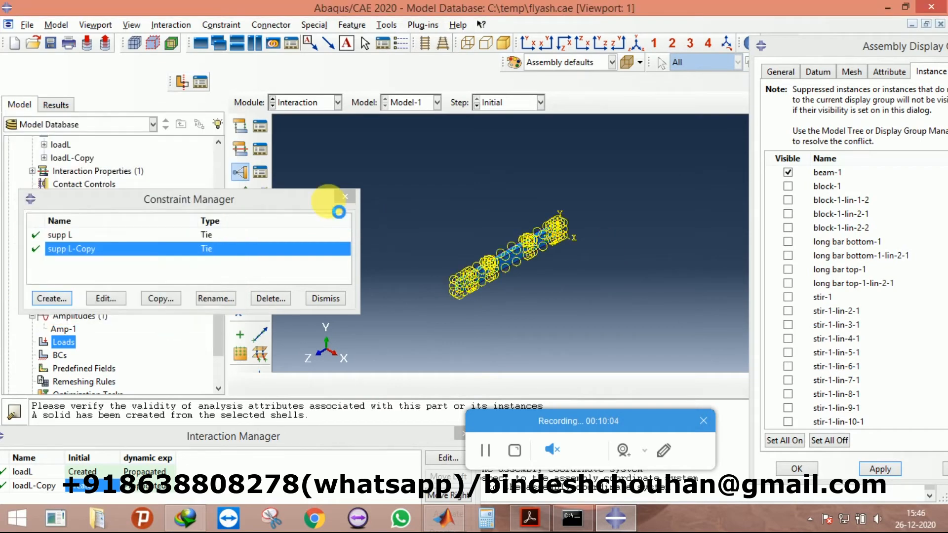
{"action": "left_click", "coordinate": [345, 197]}
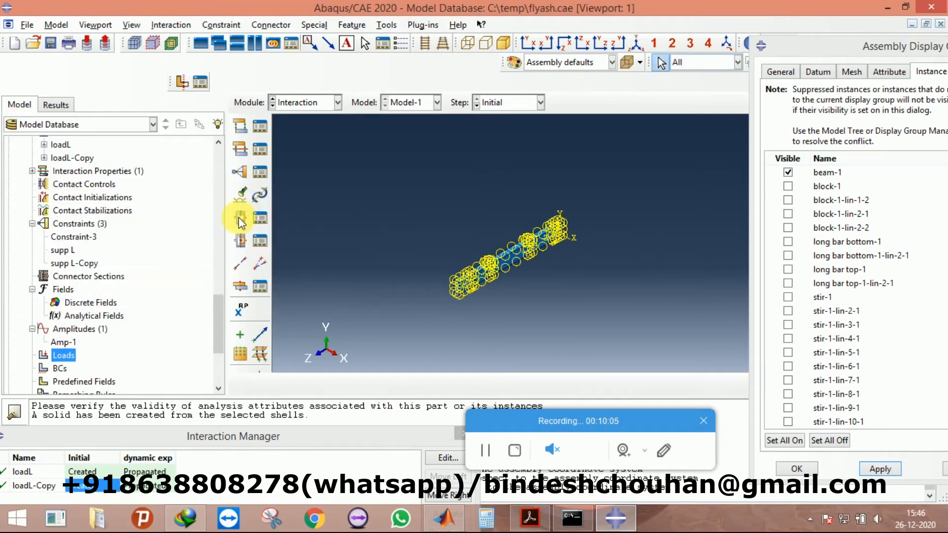
Step: Switch to the Load module and open the Boundary Condition Manager, clear of the model
{"action": "left_click", "coordinate": [306, 104]}
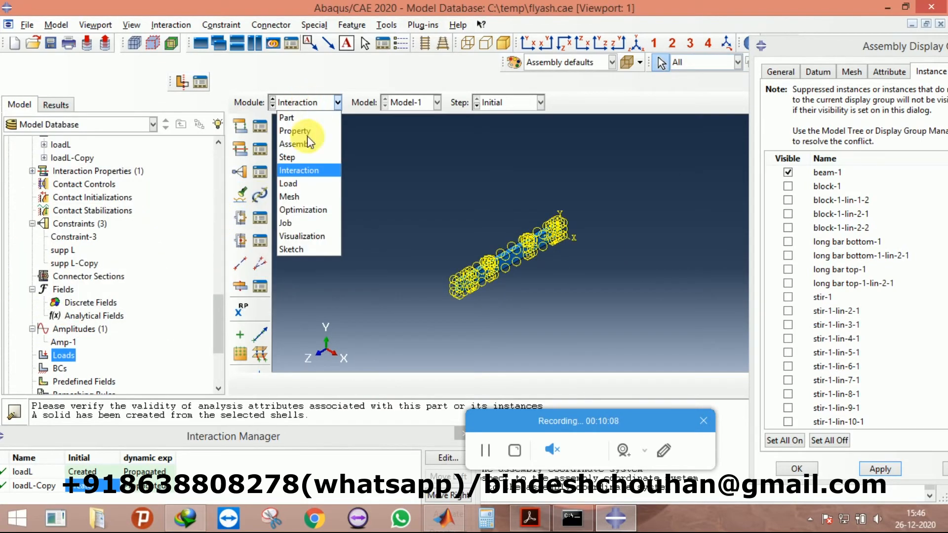
{"action": "left_click", "coordinate": [294, 186]}
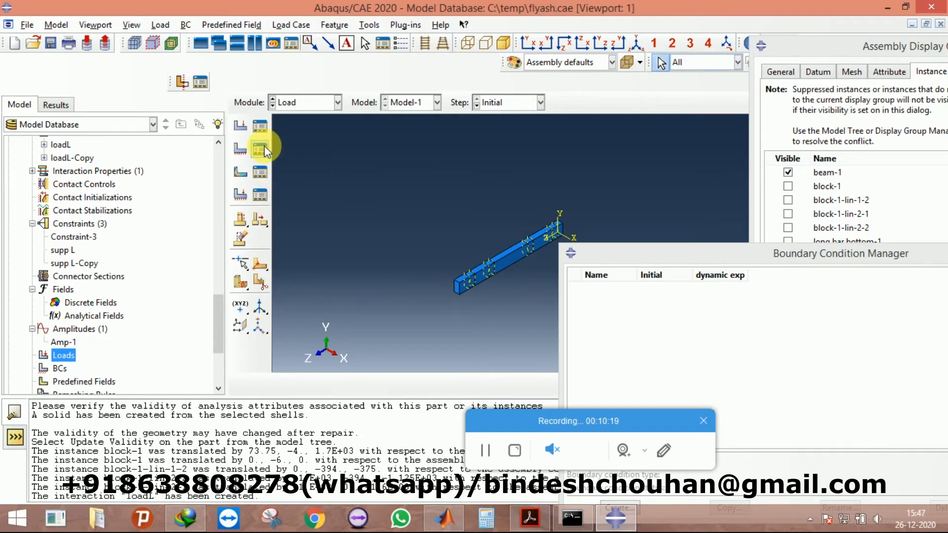
{"action": "left_click_drag", "start_coordinate": [670, 257], "coordinate": [748, 72]}
{"action": "left_click", "coordinate": [701, 324]}
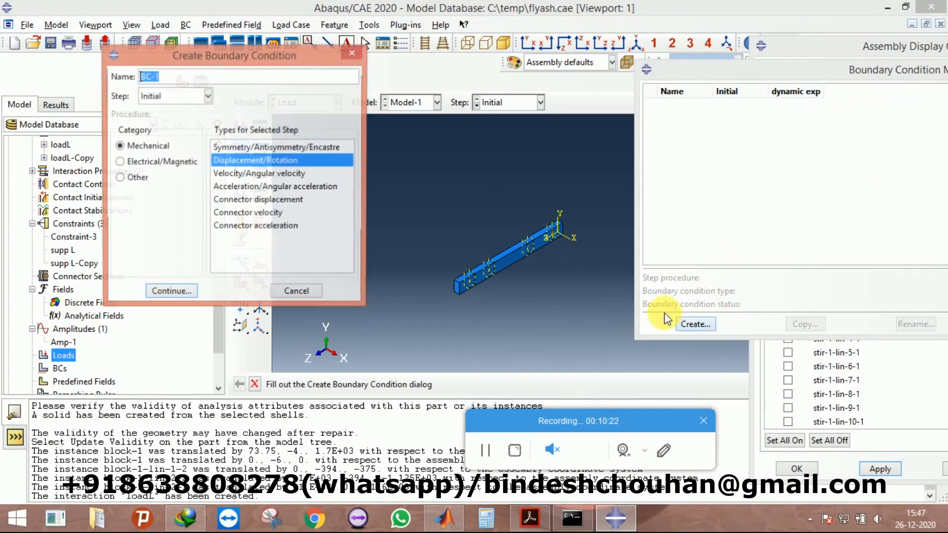
{"action": "left_click", "coordinate": [173, 97]}
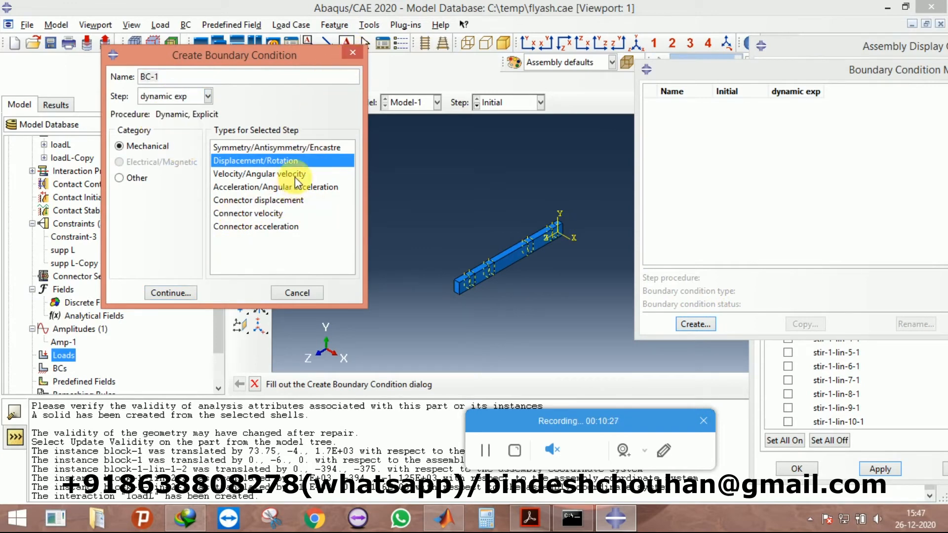
{"action": "left_click", "coordinate": [352, 53]}
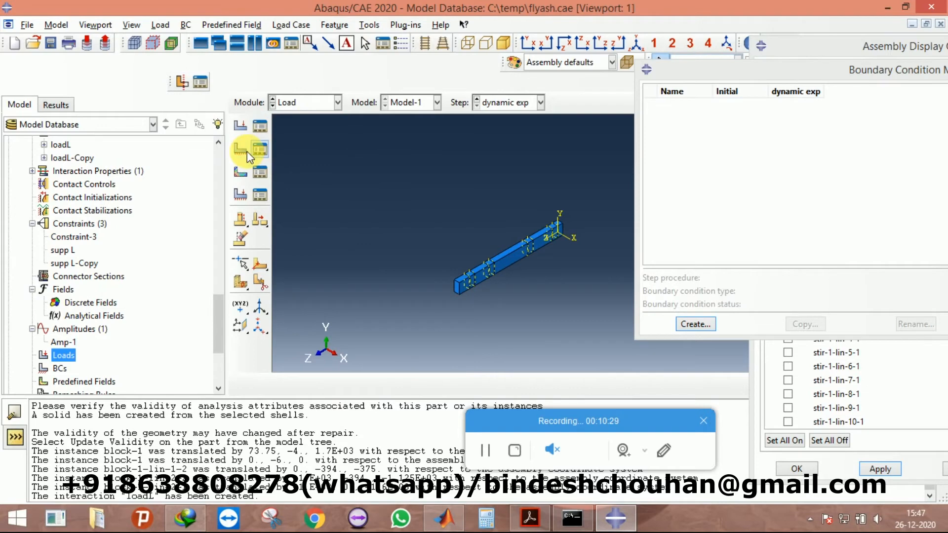
Step: Start a mechanical Displacement/Rotation boundary condition in the Initial step
{"action": "left_click", "coordinate": [243, 150]}
{"action": "left_click", "coordinate": [179, 99]}
{"action": "left_click", "coordinate": [165, 113]}
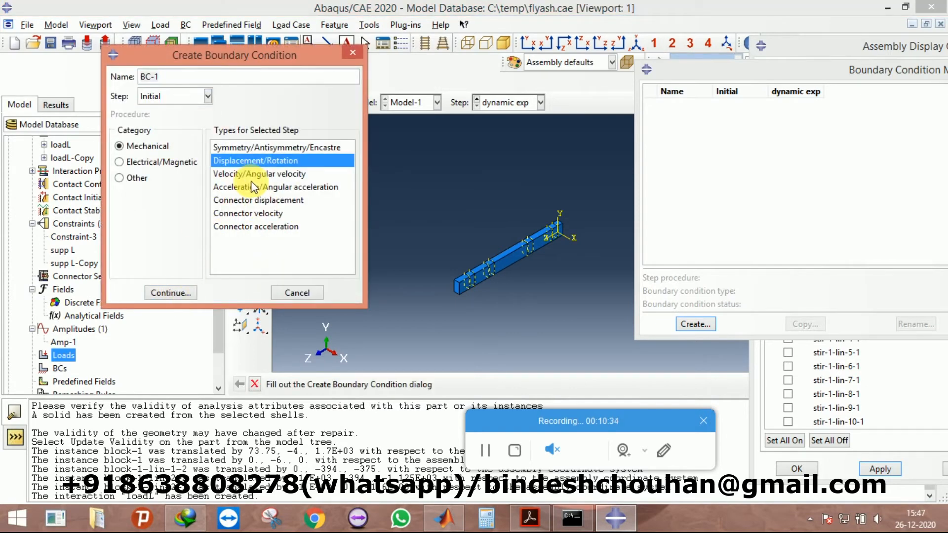
{"action": "left_click", "coordinate": [184, 293]}
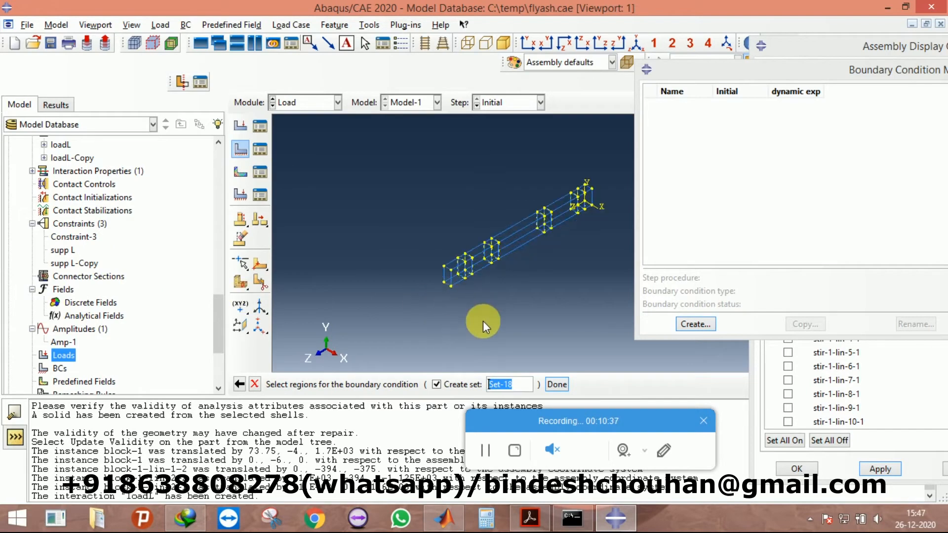
Step: Display all assembly instances while the boundary condition's region selection is active
{"action": "left_click_drag", "start_coordinate": [728, 74], "coordinate": [802, 225]}
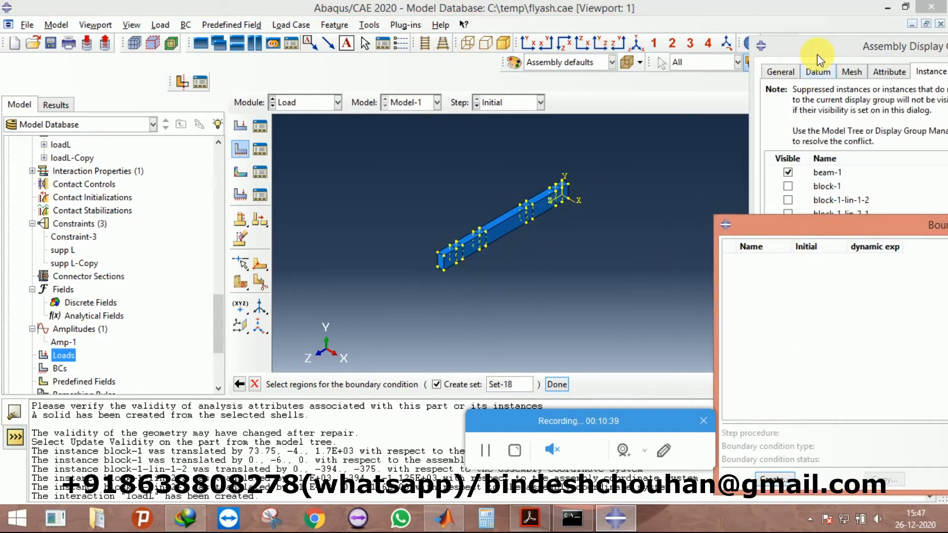
{"action": "left_click_drag", "start_coordinate": [817, 54], "coordinate": [854, 131]}
{"action": "left_click", "coordinate": [866, 62]}
{"action": "left_click_drag", "start_coordinate": [635, 233], "coordinate": [594, 150]}
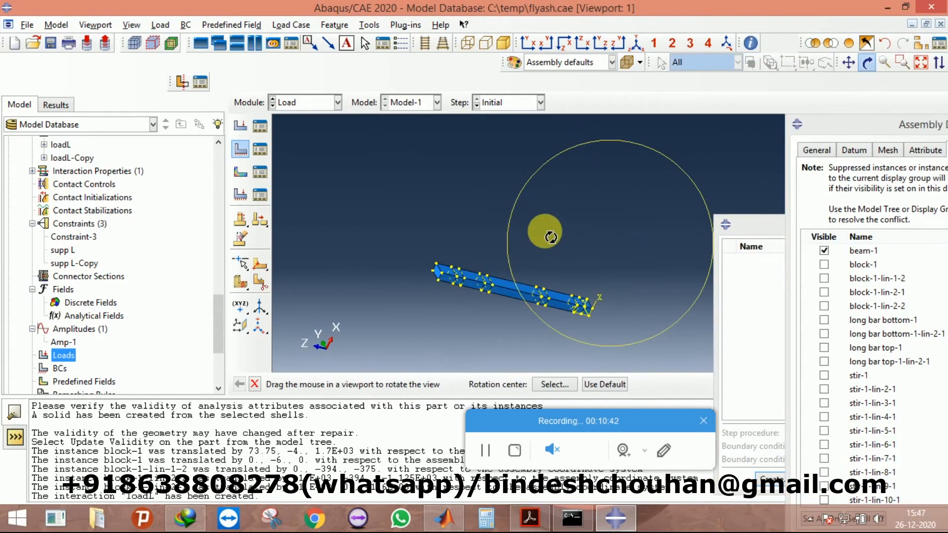
{"action": "left_click_drag", "start_coordinate": [856, 125], "coordinate": [830, 22]}
{"action": "left_click", "coordinate": [792, 416]}
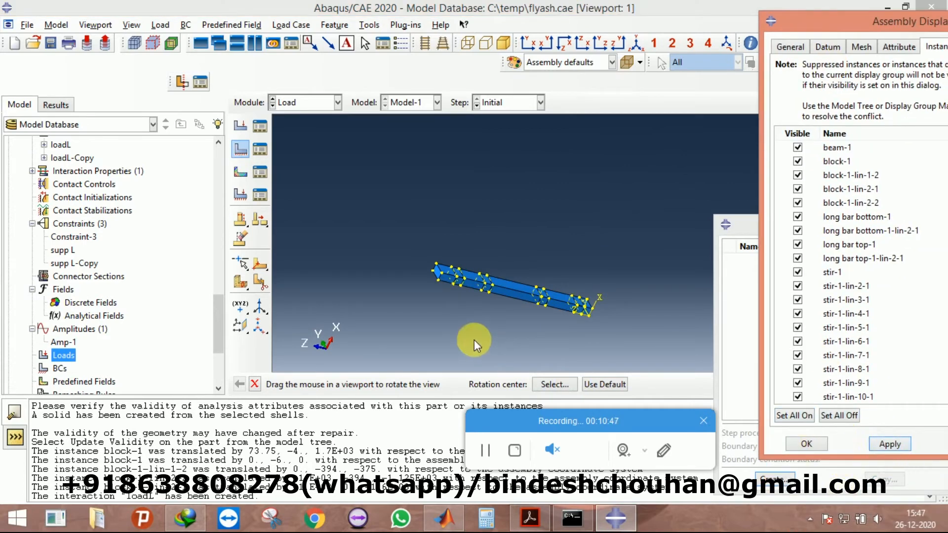
{"action": "left_click", "coordinate": [459, 273]}
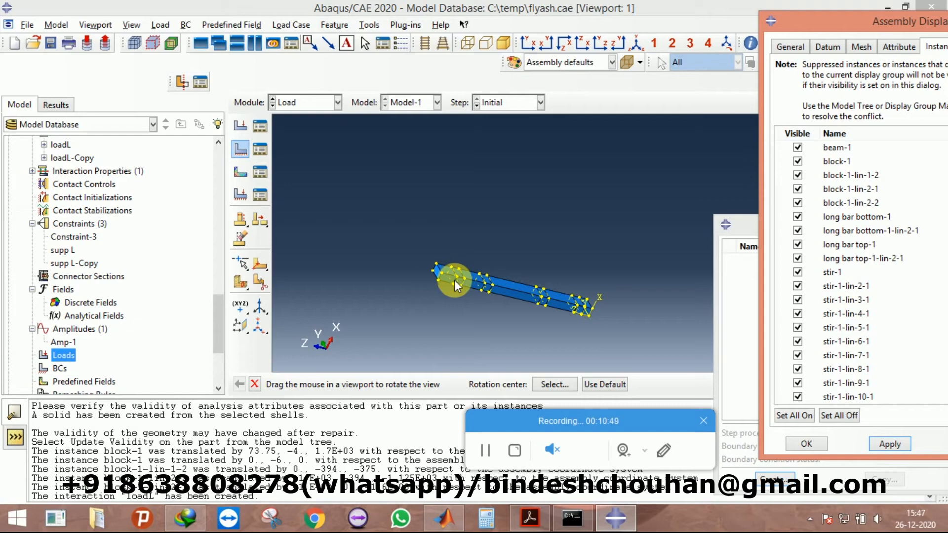
{"action": "middle_click", "coordinate": [454, 282]}
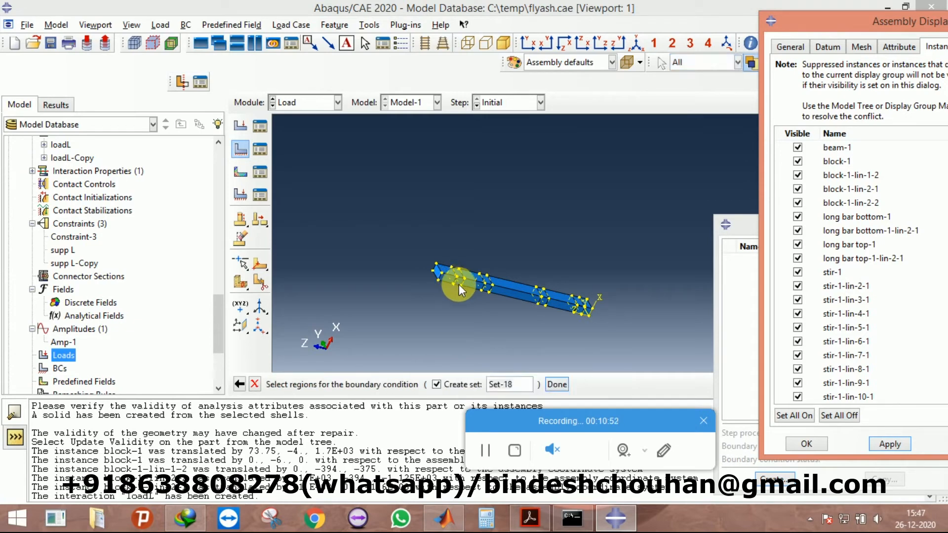
Step: Assign the bottom face of the support block farthest from the origin as the boundary condition's region
{"action": "scroll", "coordinate": [458, 285], "scroll_direction": "down", "scroll_amount": 5}
{"action": "scroll", "coordinate": [457, 285], "scroll_direction": "down", "scroll_amount": 2}
{"action": "left_click", "coordinate": [459, 265]}
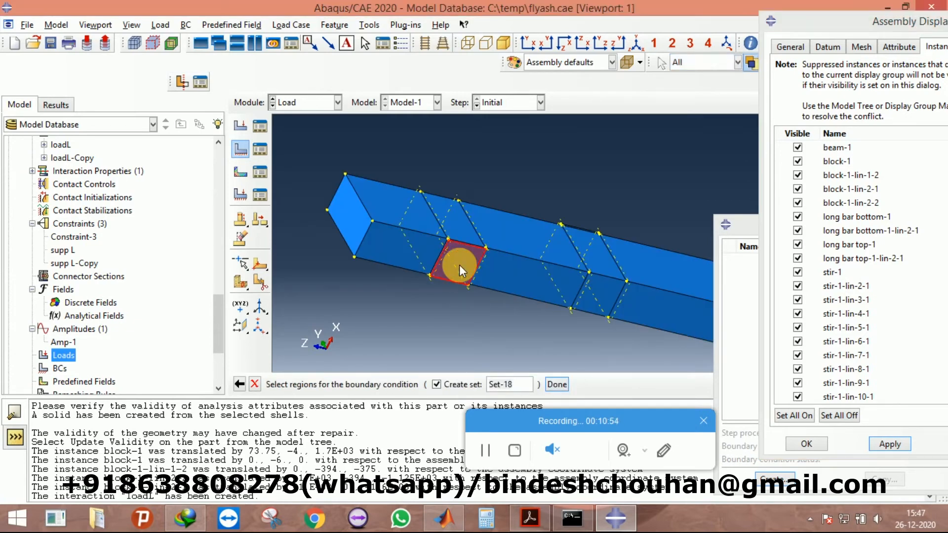
{"action": "scroll", "coordinate": [457, 241], "scroll_direction": "down", "scroll_amount": 2}
{"action": "scroll", "coordinate": [457, 241], "scroll_direction": "down", "scroll_amount": 2}
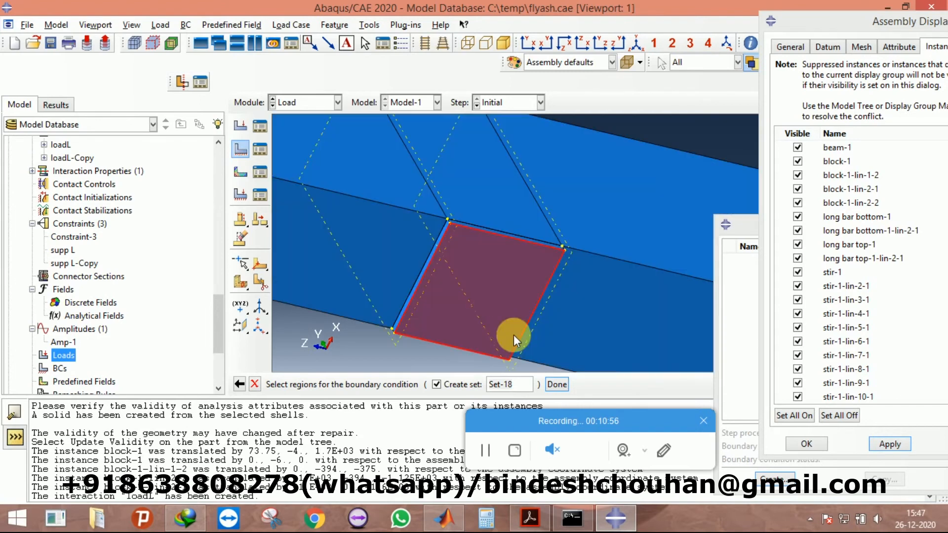
{"action": "left_click", "coordinate": [557, 384]}
Step: Restrain U1, U2, U3 and UR3 for BC-1 and save the boundary condition
{"action": "left_click_drag", "start_coordinate": [657, 12], "coordinate": [717, 11]}
{"action": "left_click", "coordinate": [666, 116]}
{"action": "left_click", "coordinate": [668, 132]}
{"action": "left_click", "coordinate": [668, 147]}
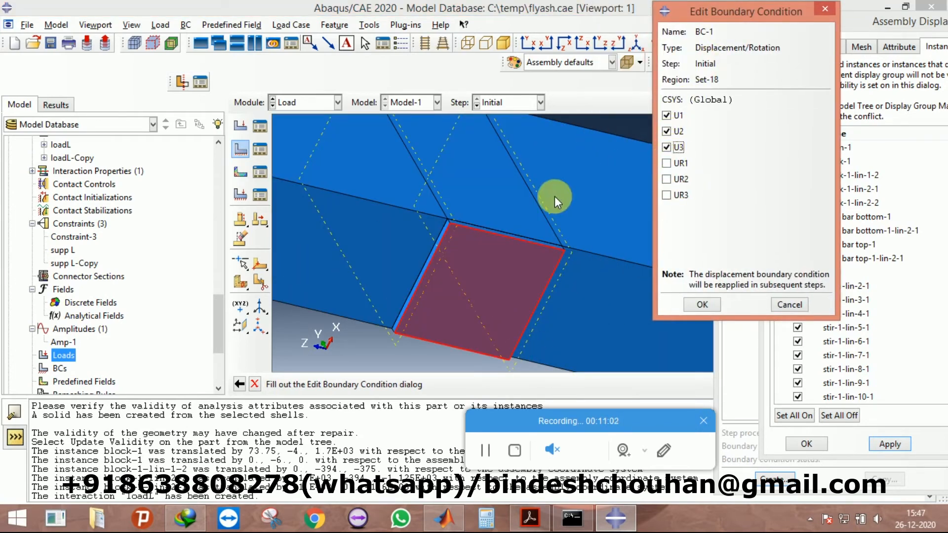
{"action": "scroll", "coordinate": [555, 197], "scroll_direction": "up", "scroll_amount": 1}
{"action": "left_click_drag", "start_coordinate": [697, 11], "coordinate": [736, 57]}
{"action": "left_click", "coordinate": [636, 43]}
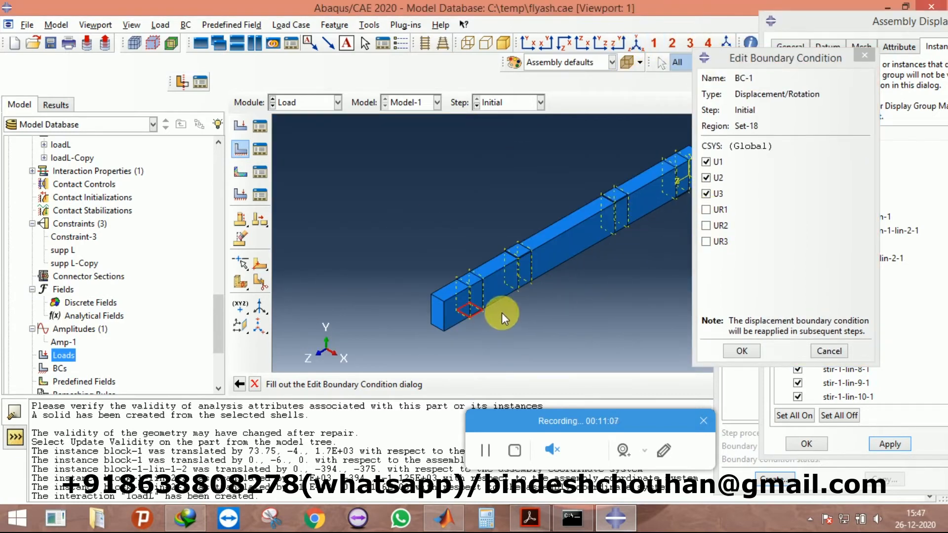
{"action": "left_click", "coordinate": [706, 241]}
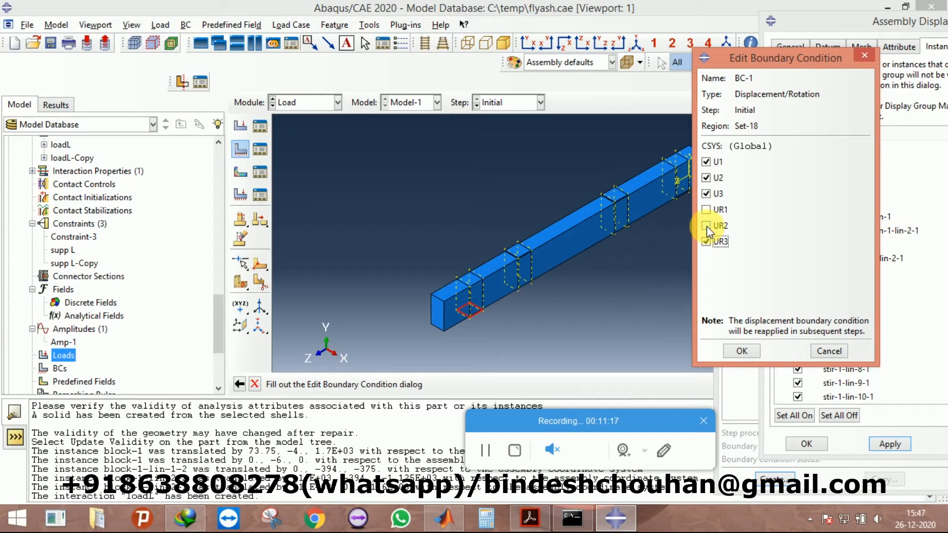
{"action": "left_click", "coordinate": [742, 352]}
Step: Rename boundary condition BC-1 to hinge
{"action": "scroll", "coordinate": [370, 289], "scroll_direction": "up", "scroll_amount": 2}
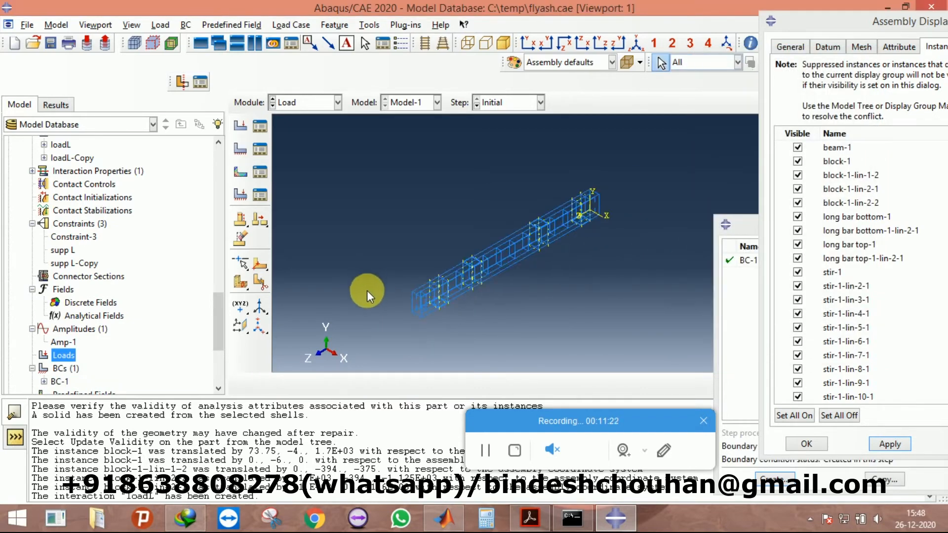
{"action": "scroll", "coordinate": [56, 342], "scroll_direction": "down", "scroll_amount": 3}
{"action": "right_click", "coordinate": [57, 262]}
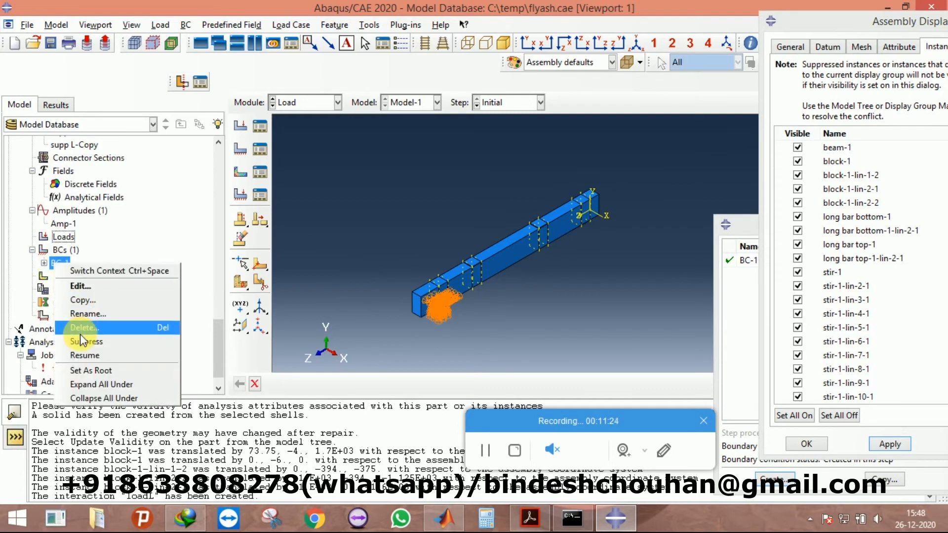
{"action": "left_click", "coordinate": [85, 313]}
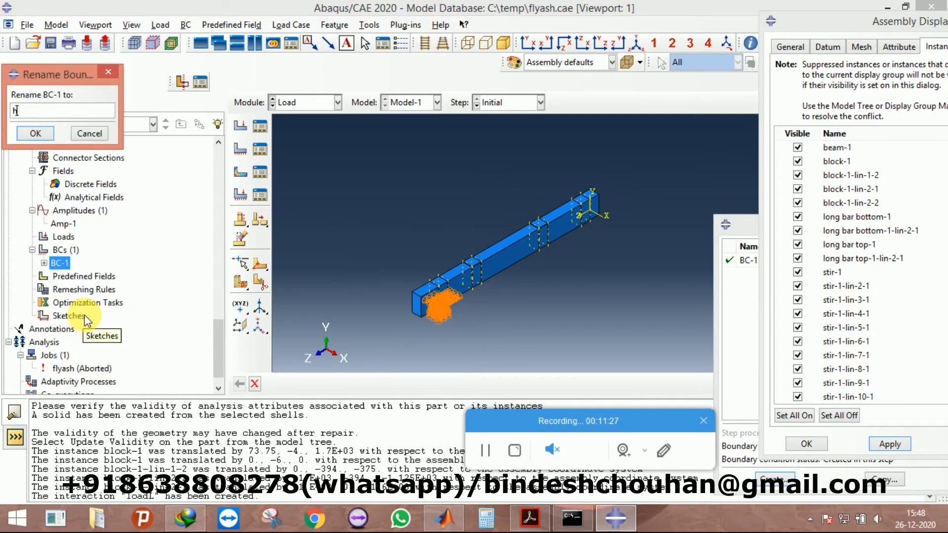
{"action": "type", "text": "hinge"}
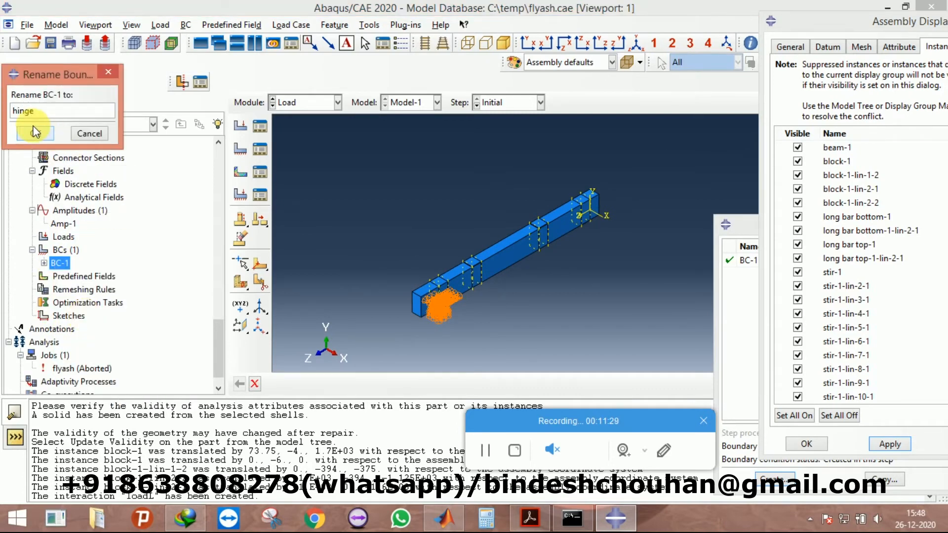
{"action": "left_click", "coordinate": [34, 133]}
{"action": "right_click", "coordinate": [60, 264]}
{"action": "left_click", "coordinate": [60, 267]}
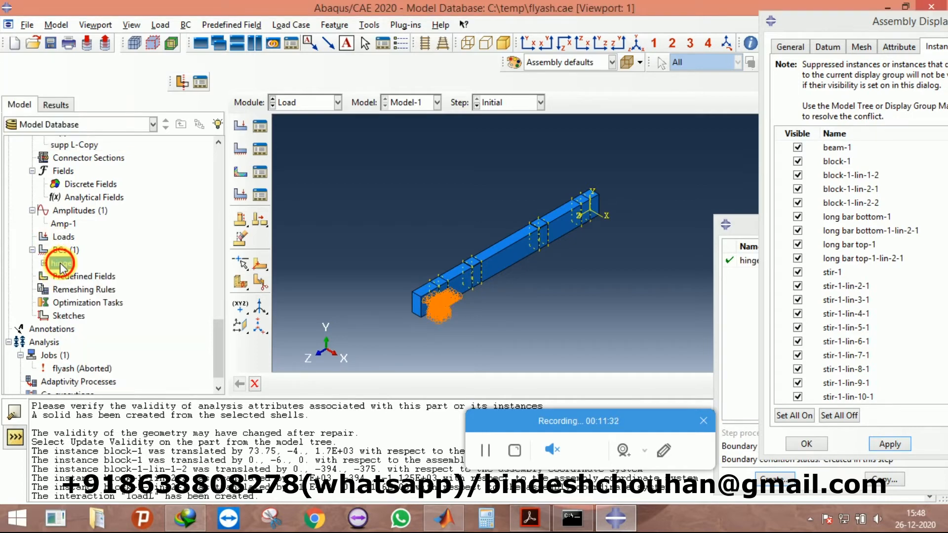
Step: Start a Displacement/Rotation boundary condition named roller in the Initial step
{"action": "left_click", "coordinate": [751, 261]}
{"action": "left_click", "coordinate": [773, 479]}
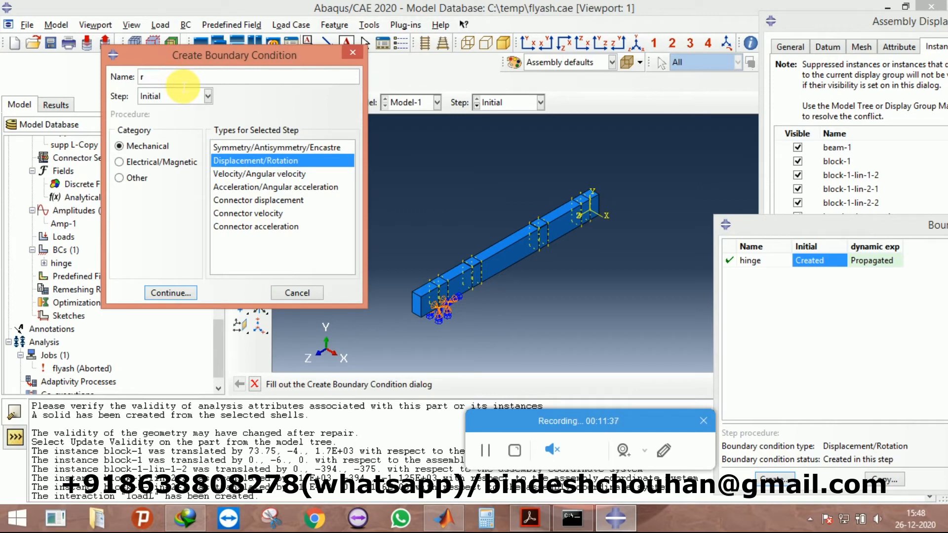
{"action": "type", "text": "roller"}
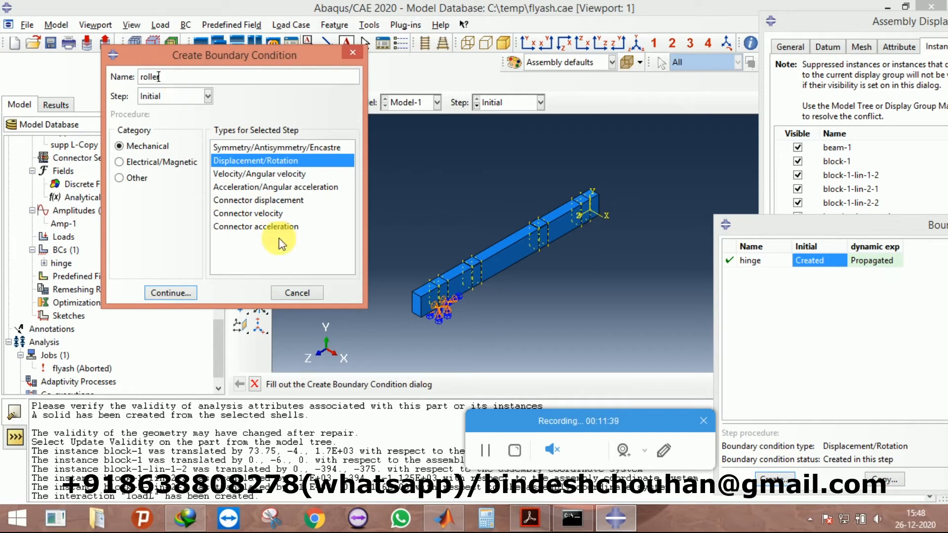
{"action": "left_click", "coordinate": [172, 292]}
Step: Assign the bottom face of the support block nearest the origin as the roller boundary condition's region
{"action": "left_click_drag", "start_coordinate": [817, 26], "coordinate": [868, 103]}
{"action": "left_click", "coordinate": [866, 63]}
{"action": "left_click_drag", "start_coordinate": [603, 249], "coordinate": [564, 132]}
{"action": "scroll", "coordinate": [612, 305], "scroll_direction": "down", "scroll_amount": 8}
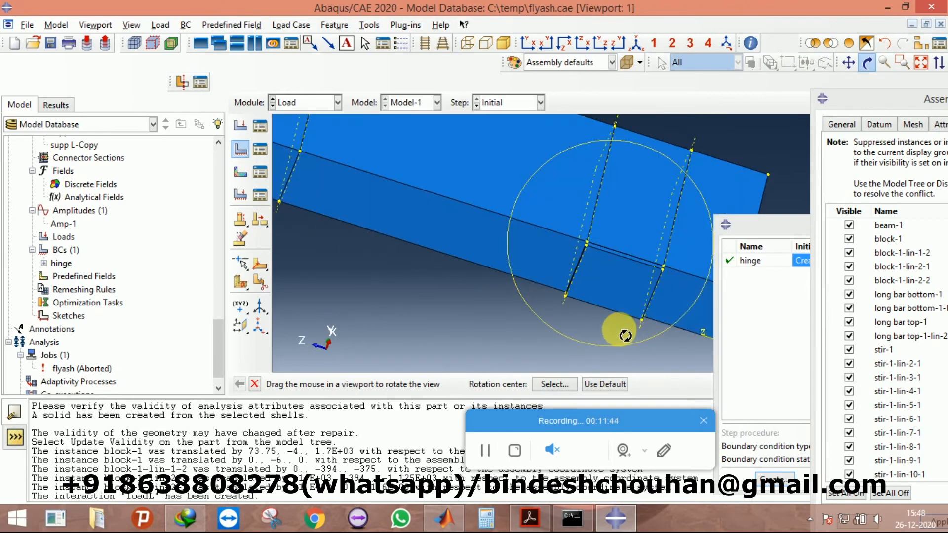
{"action": "left_click", "coordinate": [867, 63]}
{"action": "left_click", "coordinate": [615, 251]}
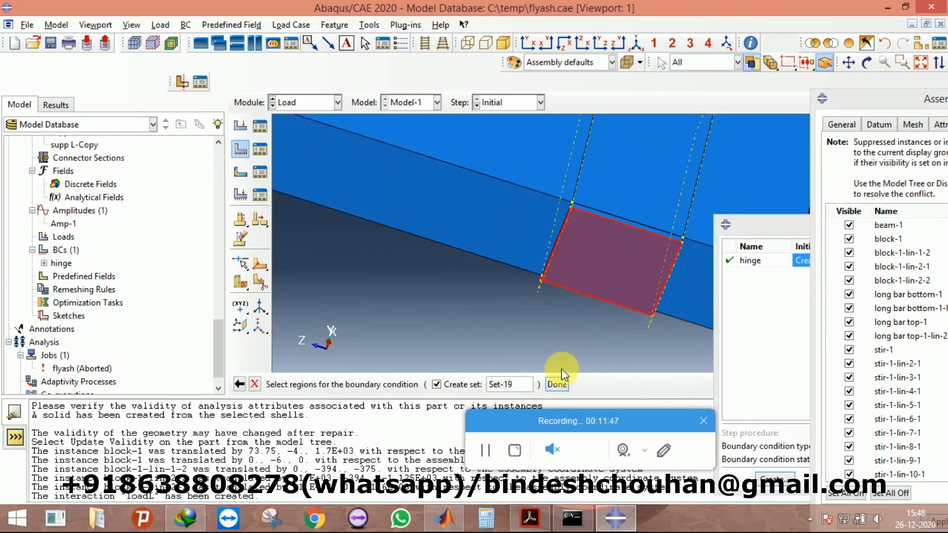
{"action": "left_click", "coordinate": [557, 384]}
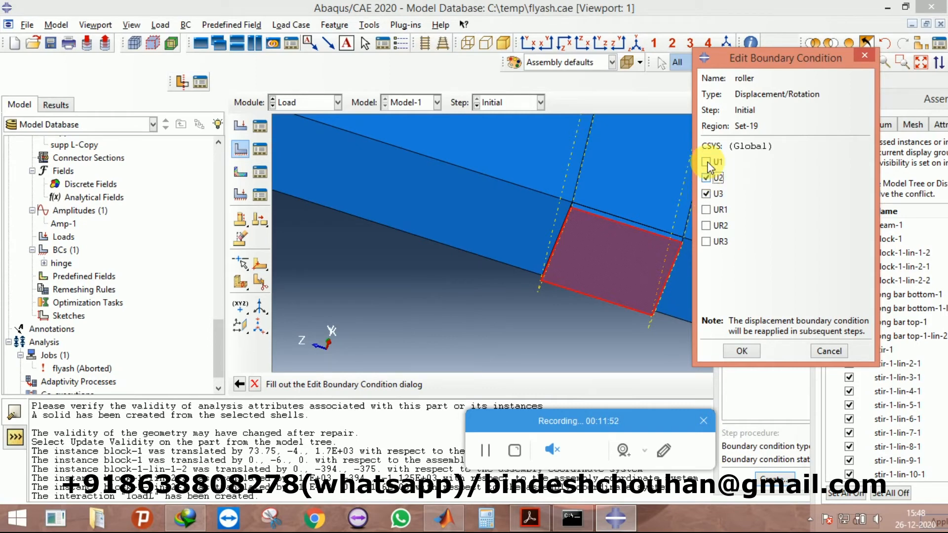
Step: Restrain U1 and U2 for the roller support, leaving U3 free along the beam's length
{"action": "left_click", "coordinate": [706, 180]}
{"action": "left_click", "coordinate": [707, 163]}
{"action": "left_click", "coordinate": [708, 193]}
{"action": "left_click", "coordinate": [705, 178]}
{"action": "left_click", "coordinate": [706, 162]}
{"action": "left_click", "coordinate": [638, 44]}
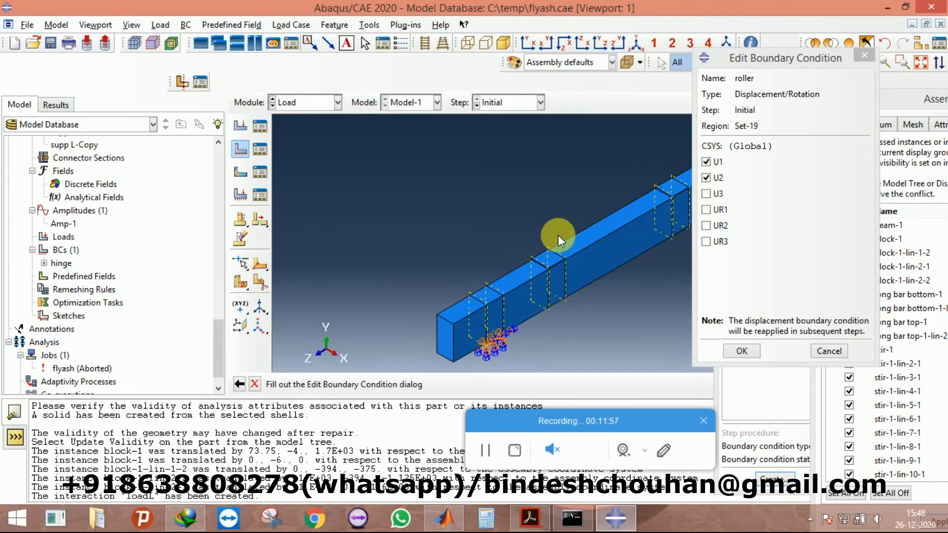
{"action": "scroll", "coordinate": [562, 232], "scroll_direction": "down", "scroll_amount": 2}
{"action": "scroll", "coordinate": [444, 226], "scroll_direction": "down", "scroll_amount": 1}
{"action": "scroll", "coordinate": [617, 202], "scroll_direction": "down", "scroll_amount": 1}
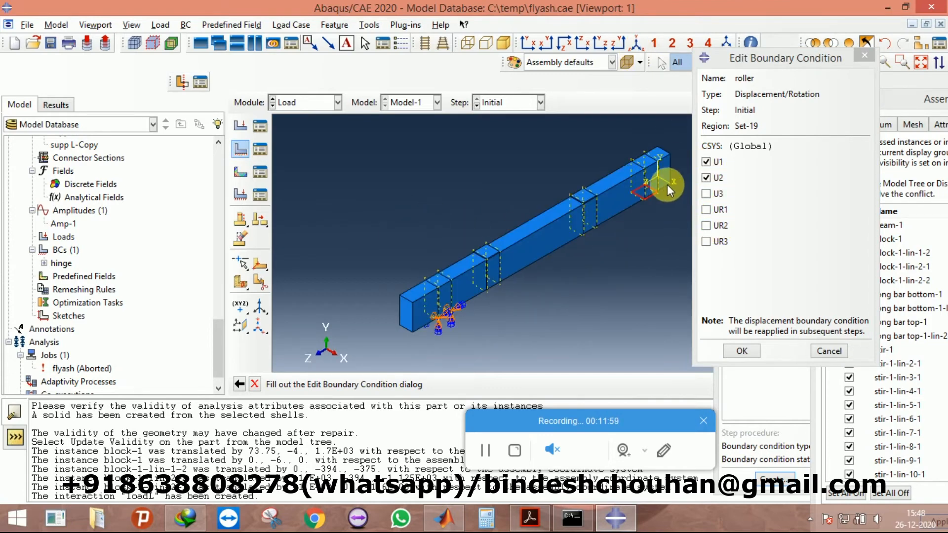
{"action": "scroll", "coordinate": [662, 186], "scroll_direction": "up", "scroll_amount": 3}
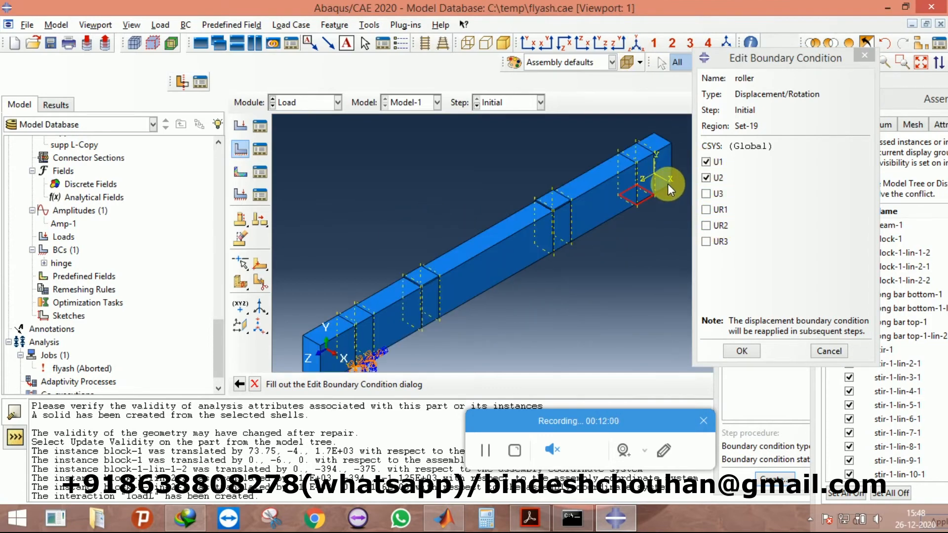
Step: Restrain UR2 and UR3 for the roller support as well and save the boundary condition
{"action": "left_click", "coordinate": [706, 210]}
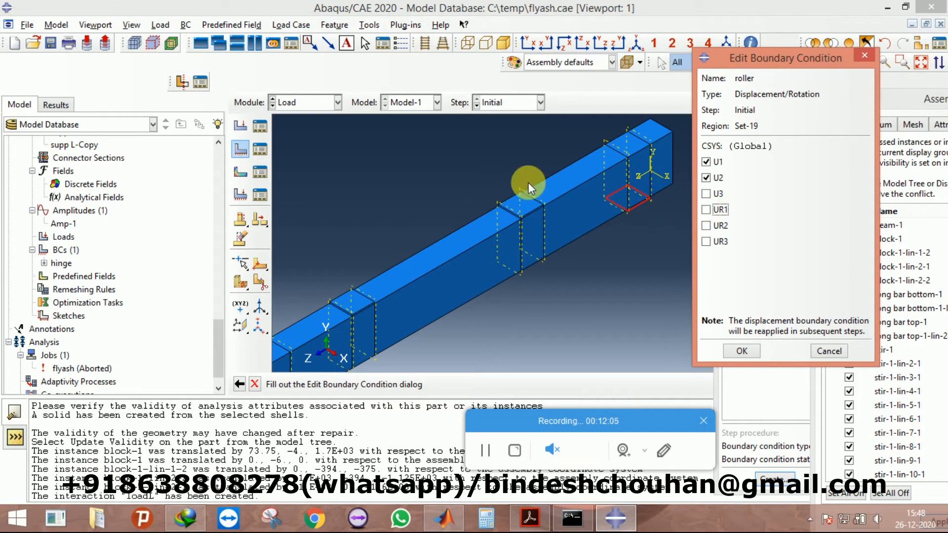
{"action": "scroll", "coordinate": [568, 211], "scroll_direction": "down", "scroll_amount": 1}
{"action": "scroll", "coordinate": [606, 201], "scroll_direction": "down", "scroll_amount": 2}
{"action": "left_click", "coordinate": [707, 226]}
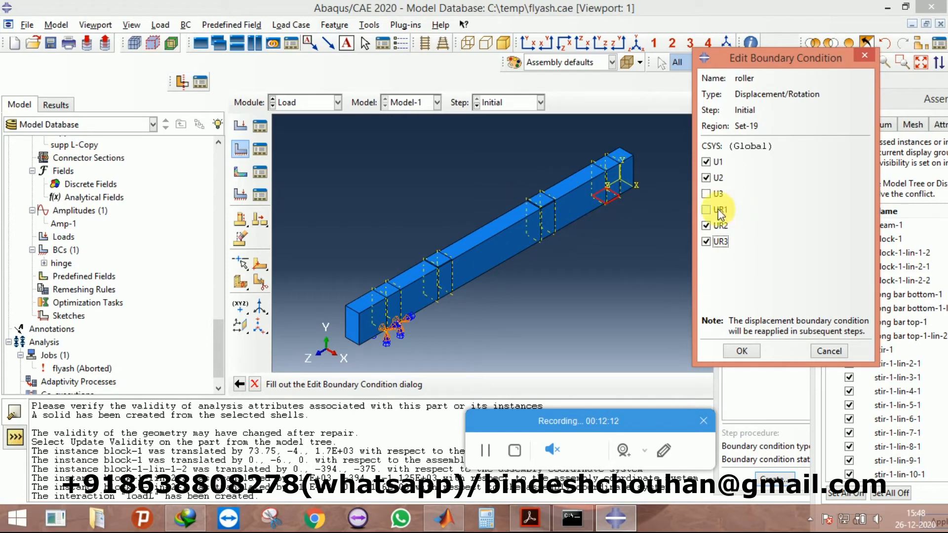
{"action": "left_click", "coordinate": [738, 352]}
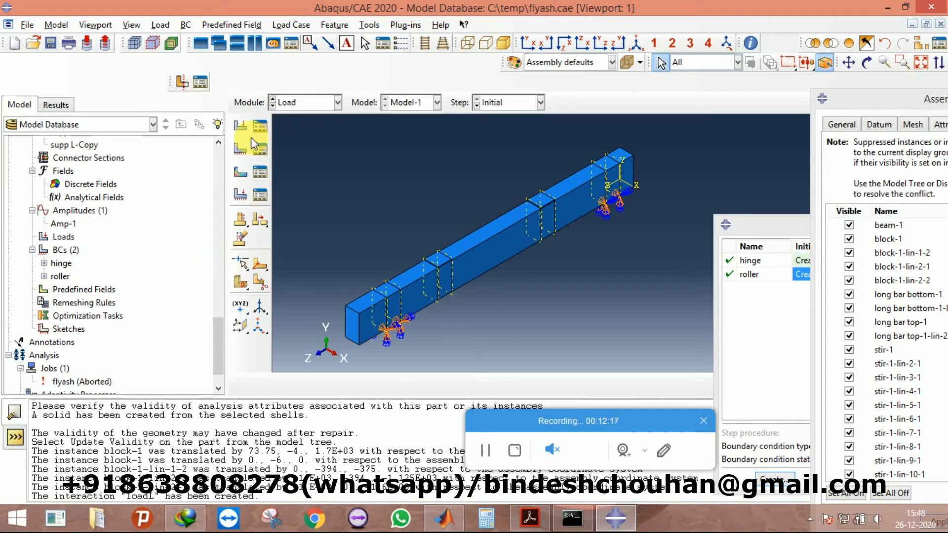
Step: Start a mechanical Pressure load named Load-1 in the dynamic exp step
{"action": "left_click", "coordinate": [240, 127]}
{"action": "left_click", "coordinate": [84, 116]}
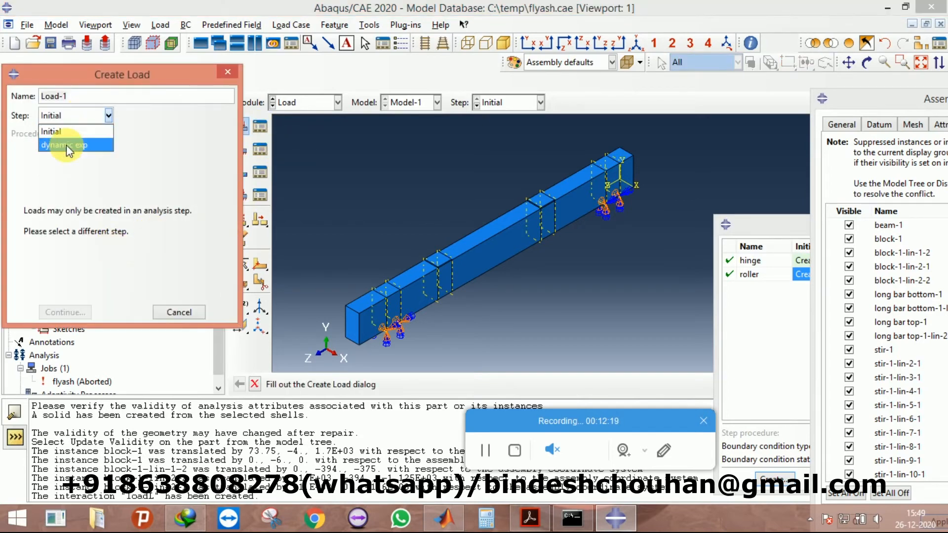
{"action": "left_click", "coordinate": [66, 144]}
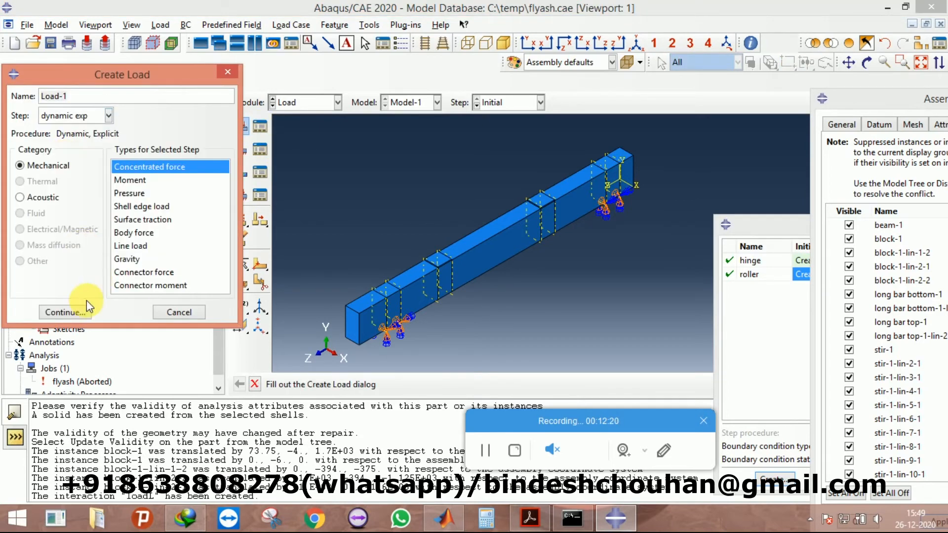
{"action": "left_click", "coordinate": [128, 194]}
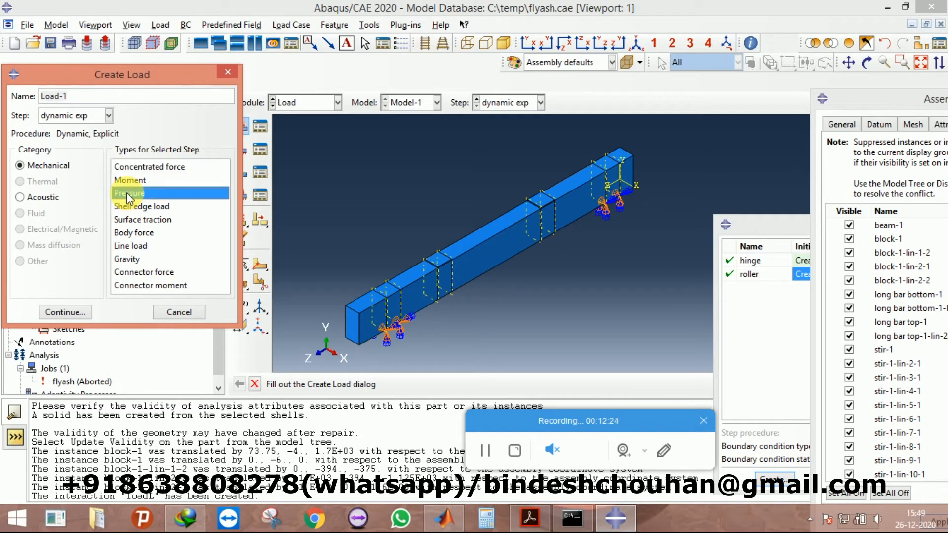
{"action": "left_click", "coordinate": [65, 312]}
Step: Assign the top faces of the two loading blocks on the beam as the pressure load's surfaces
{"action": "scroll", "coordinate": [452, 289], "scroll_direction": "up", "scroll_amount": 3}
{"action": "left_click", "coordinate": [425, 215]}
{"action": "scroll", "coordinate": [375, 285], "scroll_direction": "down", "scroll_amount": 3}
{"action": "scroll", "coordinate": [570, 159], "scroll_direction": "up", "scroll_amount": 2}
{"action": "left_click", "coordinate": [493, 212], "text": "shift"}
{"action": "left_click", "coordinate": [584, 384]}
Step: Check the rate of loading in the FLYASH FLEXURE_2.pdf paper in Adobe Acrobat, and set Load-1's magnitude to 2410 with amplitude Amp-1 in Abaqus/CAE
{"action": "left_click", "coordinate": [530, 519]}
{"action": "scroll", "coordinate": [630, 243], "scroll_direction": "up", "scroll_amount": 6}
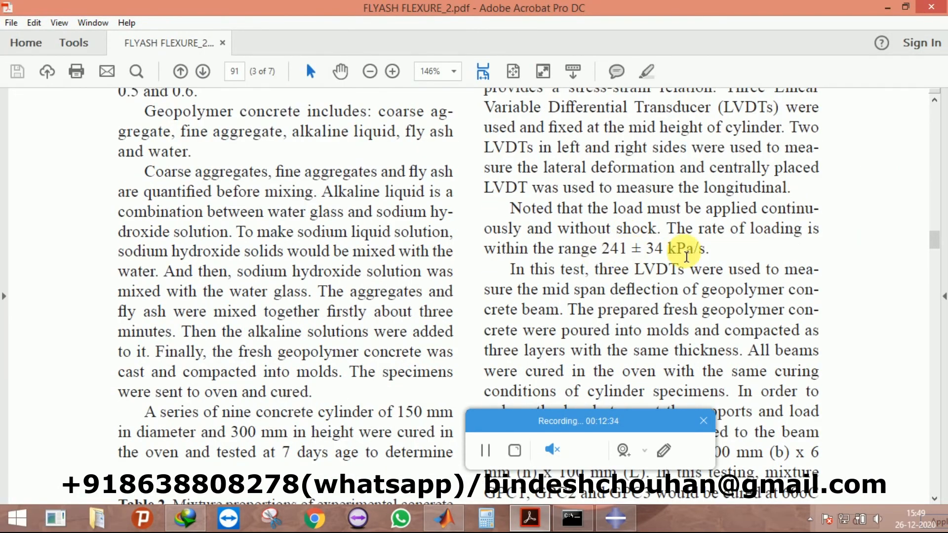
{"action": "left_click", "coordinate": [616, 519]}
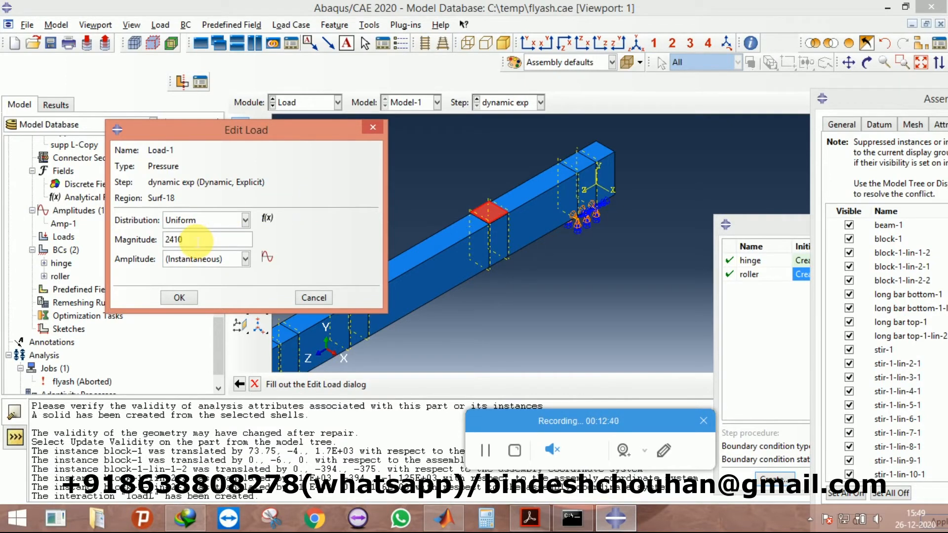
{"action": "left_click", "coordinate": [210, 258]}
{"action": "left_click", "coordinate": [200, 291]}
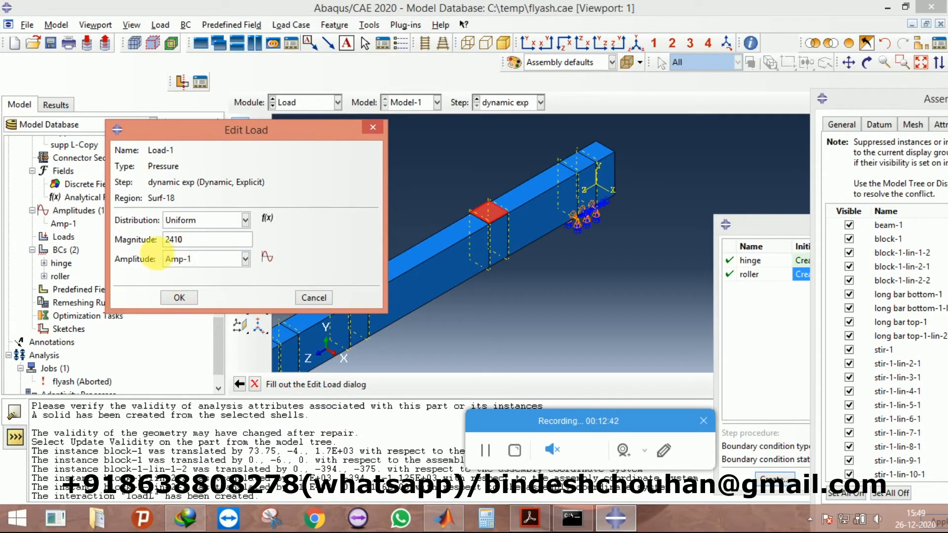
{"action": "left_click", "coordinate": [267, 257]}
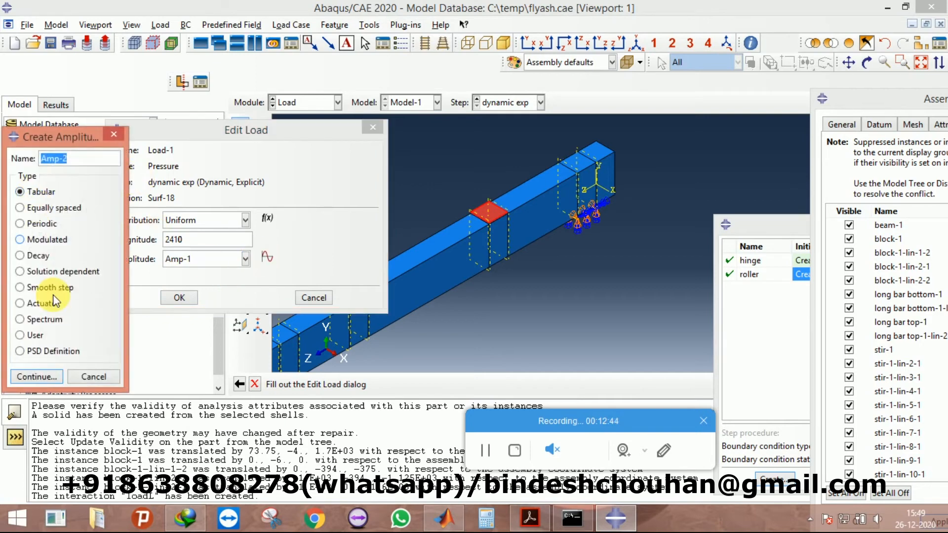
{"action": "left_click", "coordinate": [50, 378]}
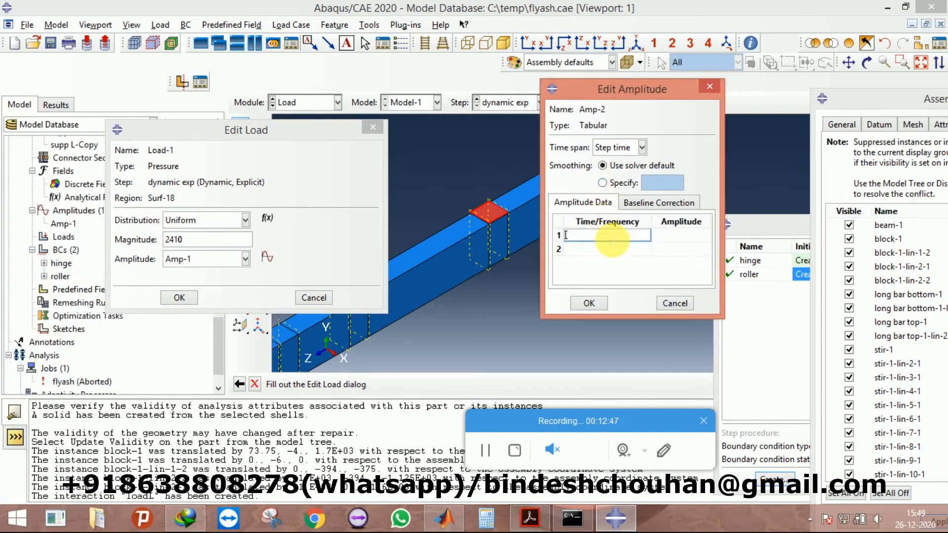
{"action": "type", "text": "0"}
{"action": "left_click", "coordinate": [654, 235]}
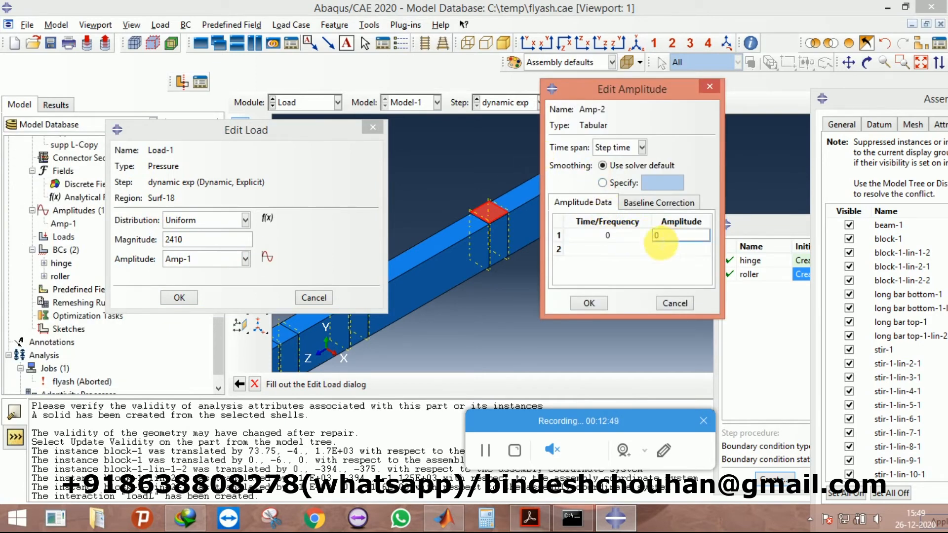
{"action": "type", "text": "1"}
{"action": "left_click", "coordinate": [654, 249]}
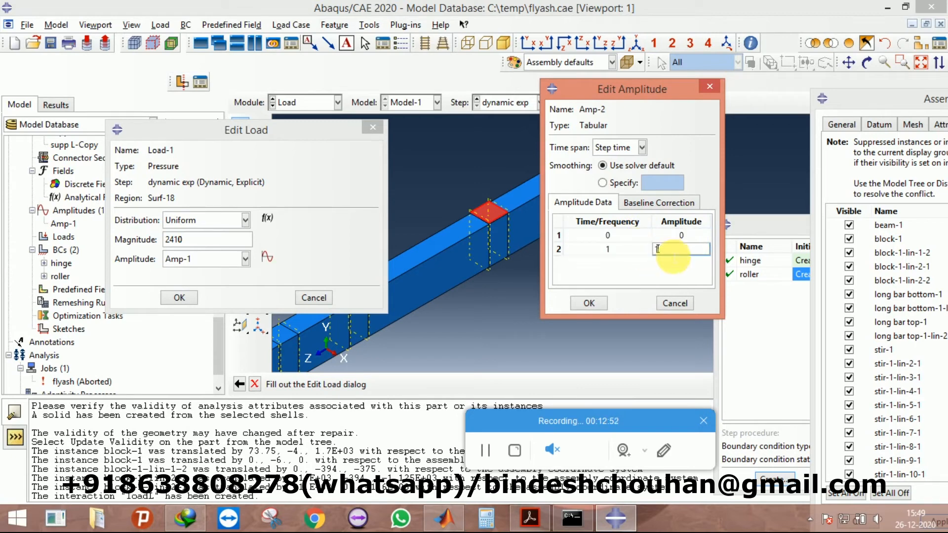
{"action": "type", "text": "1"}
{"action": "left_click", "coordinate": [674, 303]}
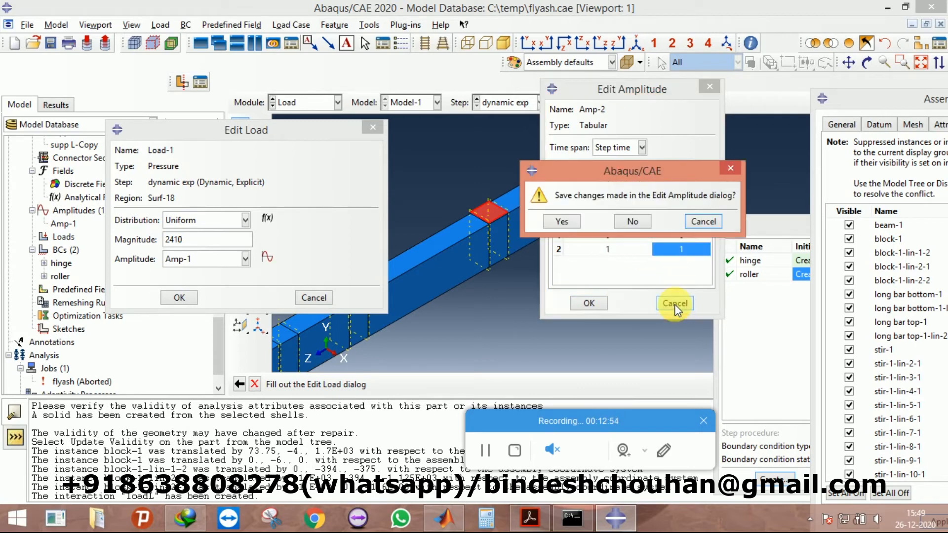
{"action": "left_click", "coordinate": [639, 223]}
Step: Choose amplitude Amp-1 for the pressure load and save Load-1
{"action": "left_click", "coordinate": [195, 258]}
{"action": "left_click", "coordinate": [190, 286]}
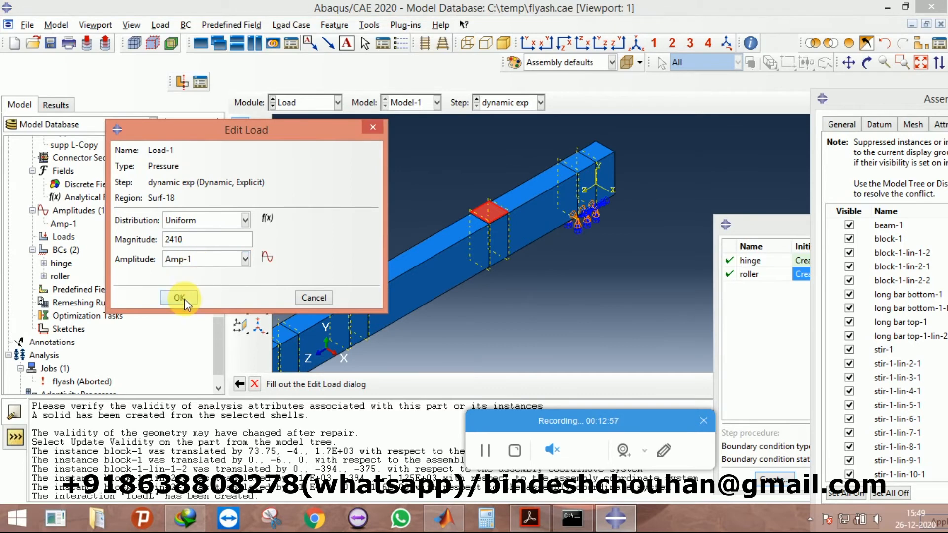
{"action": "left_click", "coordinate": [185, 298]}
{"action": "scroll", "coordinate": [467, 170], "scroll_direction": "down", "scroll_amount": 5}
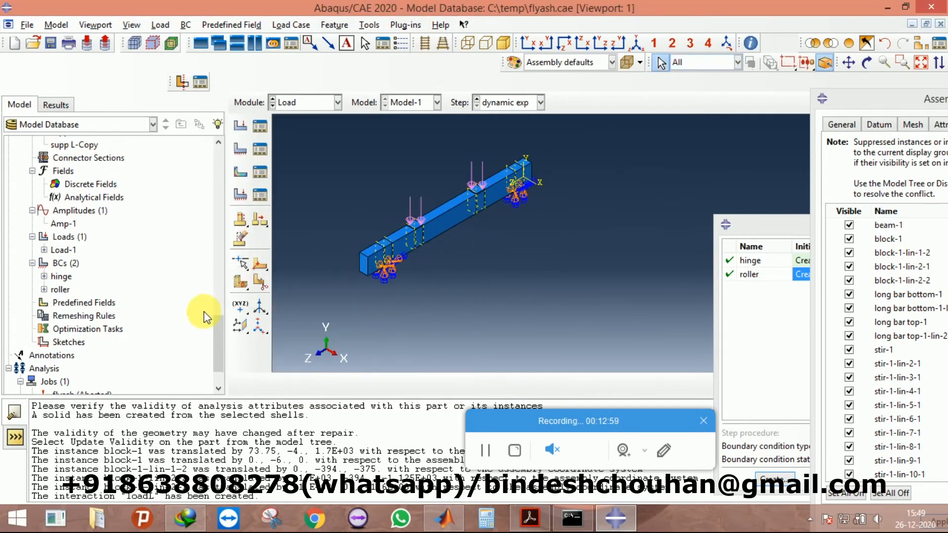
{"action": "scroll", "coordinate": [218, 340], "scroll_direction": "down", "scroll_amount": 1}
Step: Switch to the Mesh module with the assembly as the object
{"action": "left_click", "coordinate": [306, 103]}
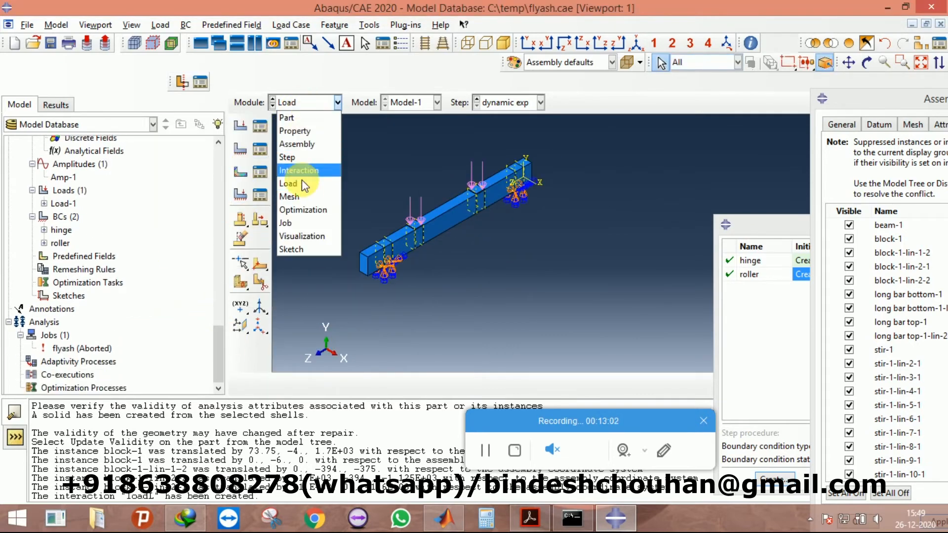
{"action": "left_click", "coordinate": [298, 200]}
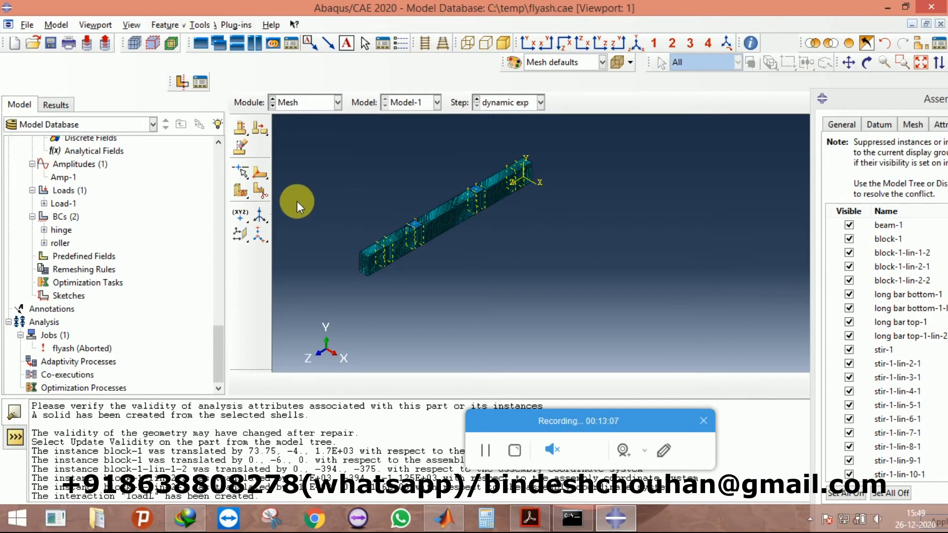
{"action": "scroll", "coordinate": [472, 218], "scroll_direction": "down", "scroll_amount": 1}
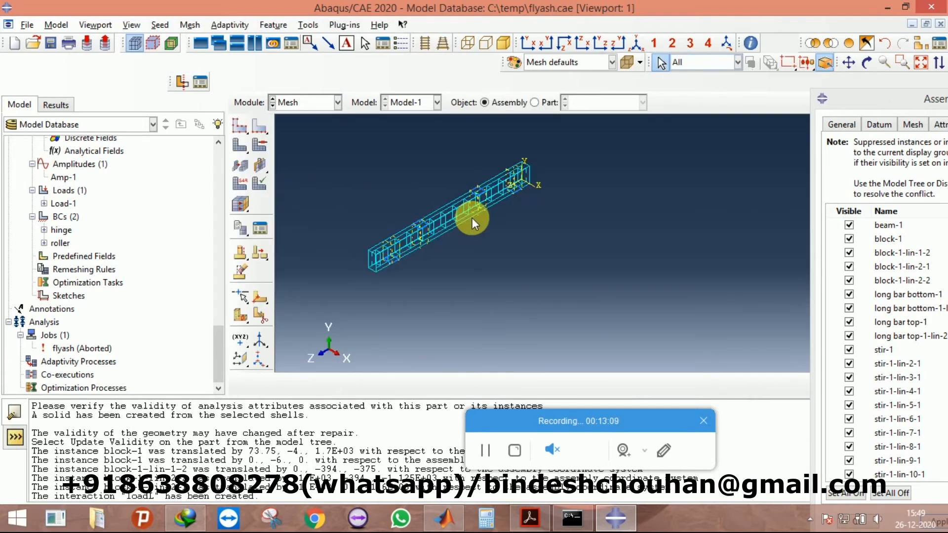
Step: Mesh all part instances of the assembly, letting the dependent ones be removed from the selection
{"action": "left_click", "coordinate": [236, 143]}
{"action": "scroll", "coordinate": [461, 196], "scroll_direction": "down", "scroll_amount": 2}
{"action": "left_click_drag", "start_coordinate": [348, 135], "coordinate": [563, 298]}
{"action": "left_click_drag", "start_coordinate": [878, 102], "coordinate": [787, 13]}
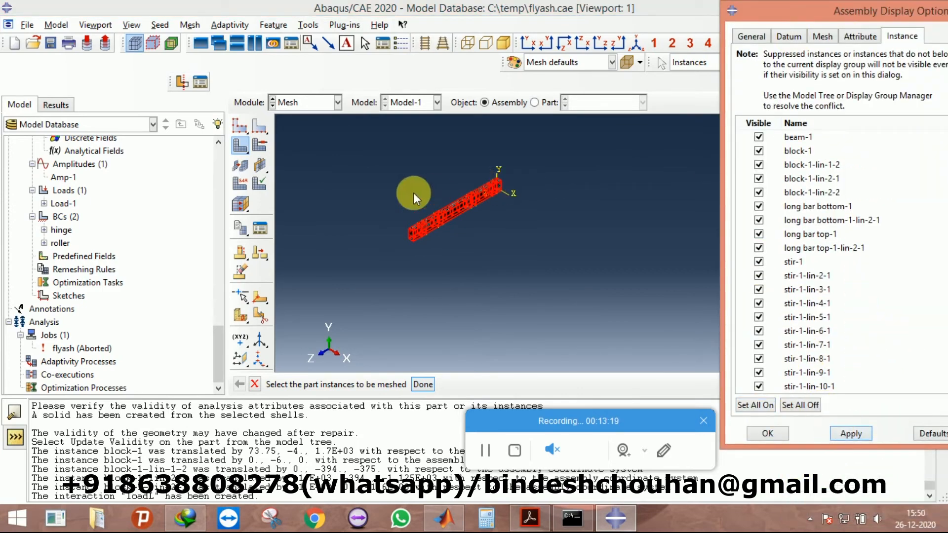
{"action": "scroll", "coordinate": [415, 283], "scroll_direction": "up", "scroll_amount": 1}
{"action": "scroll", "coordinate": [395, 283], "scroll_direction": "down", "scroll_amount": 2}
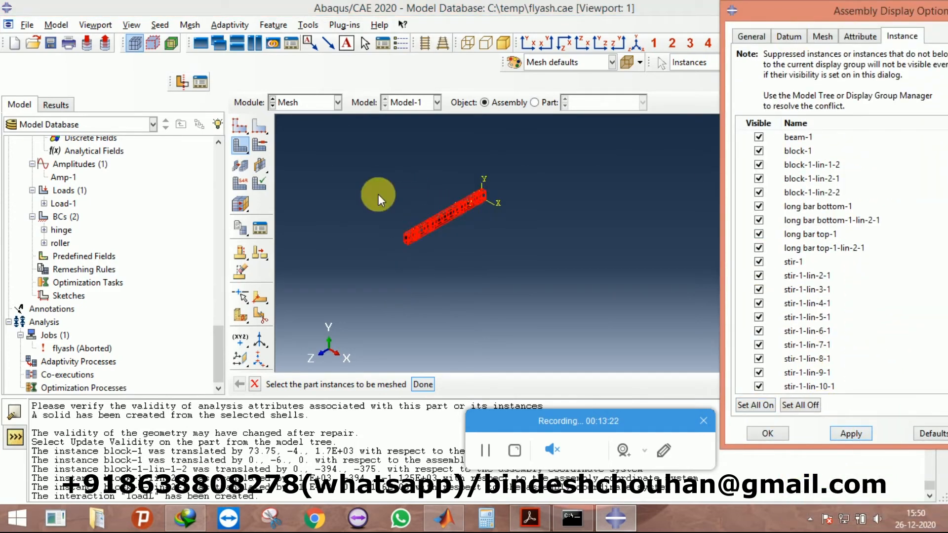
{"action": "left_click_drag", "start_coordinate": [360, 154], "coordinate": [610, 329]}
{"action": "left_click", "coordinate": [423, 384]}
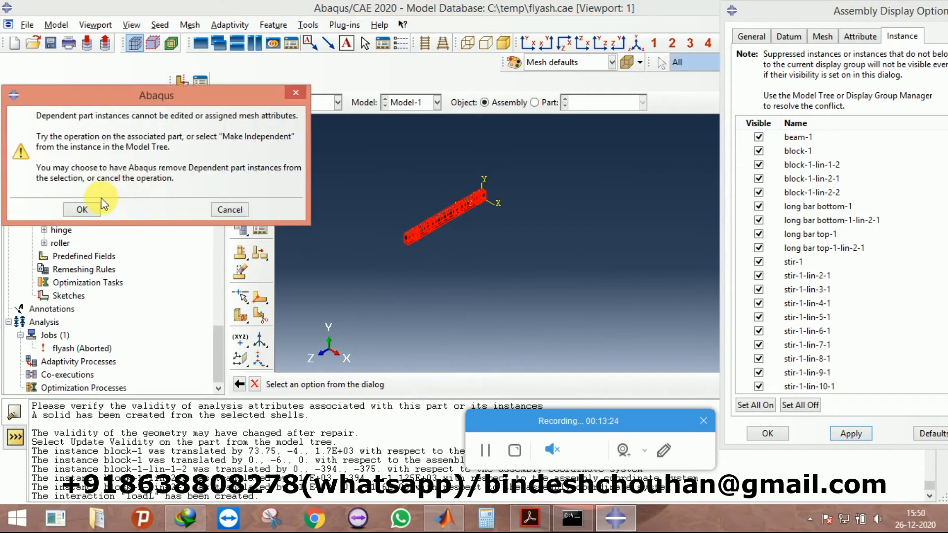
{"action": "left_click", "coordinate": [83, 209]}
{"action": "left_click", "coordinate": [240, 144]}
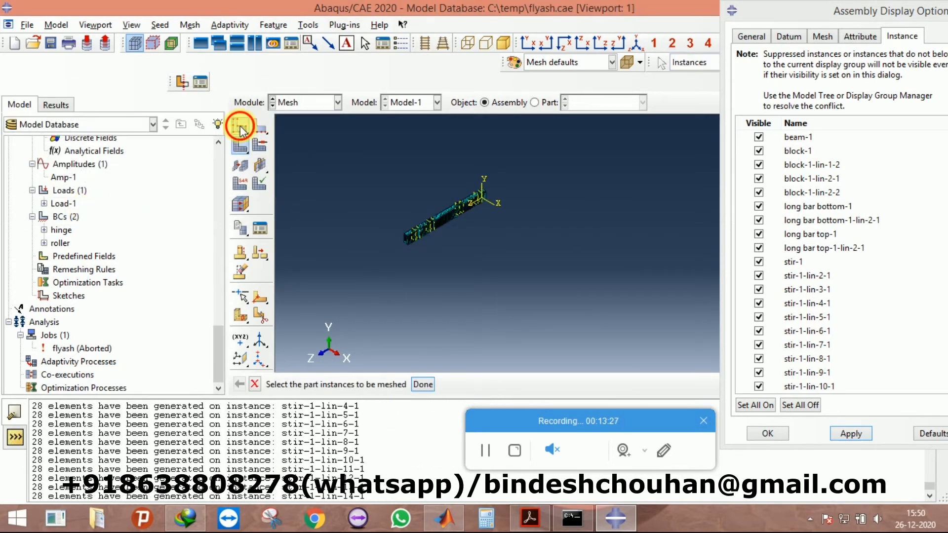
{"action": "left_click", "coordinate": [240, 129]}
{"action": "left_click_drag", "start_coordinate": [379, 136], "coordinate": [543, 272]}
{"action": "left_click", "coordinate": [471, 384]}
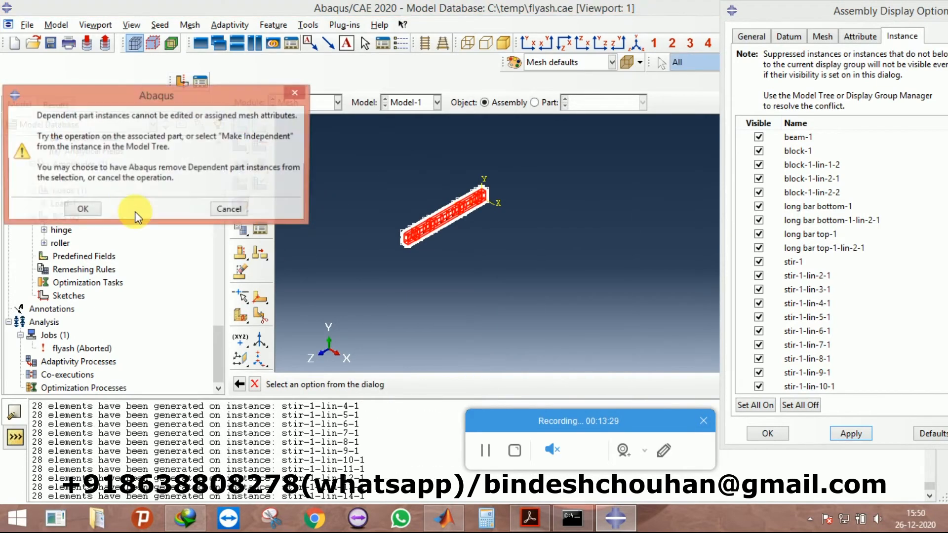
{"action": "left_click", "coordinate": [296, 93]}
Step: Make all part instances of the assembly independent, from beam-1 through the four blocks
{"action": "scroll", "coordinate": [59, 232], "scroll_direction": "up", "scroll_amount": 6}
{"action": "scroll", "coordinate": [62, 219], "scroll_direction": "up", "scroll_amount": 8}
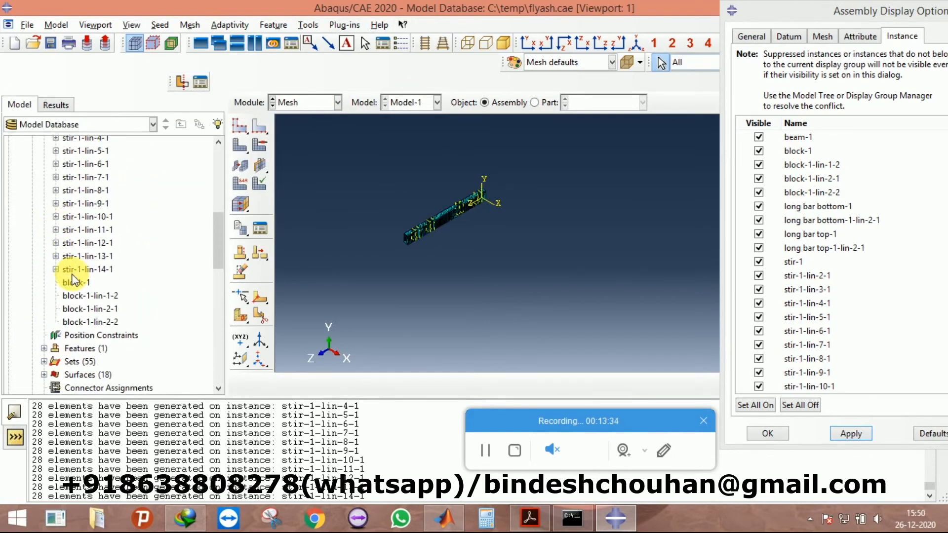
{"action": "left_click_drag", "start_coordinate": [75, 321], "coordinate": [63, 250]}
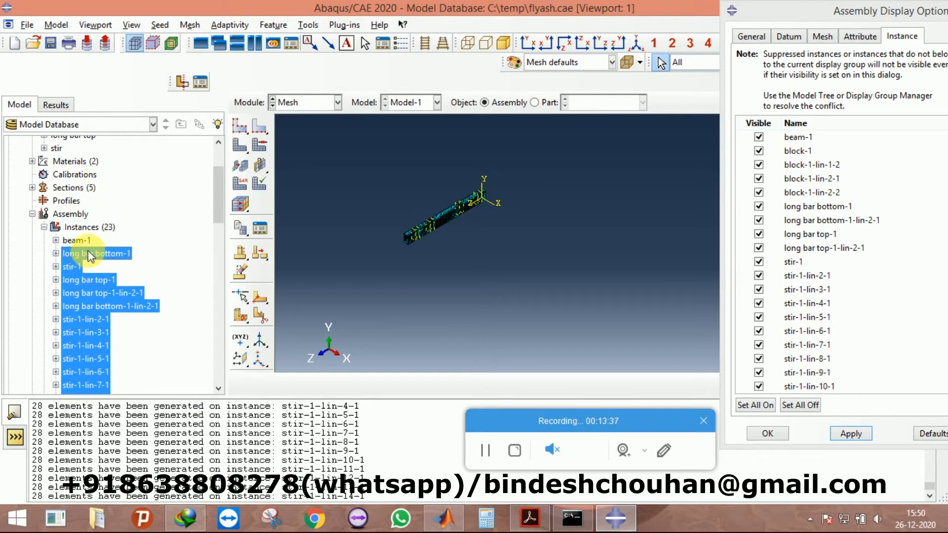
{"action": "right_click", "coordinate": [81, 247]}
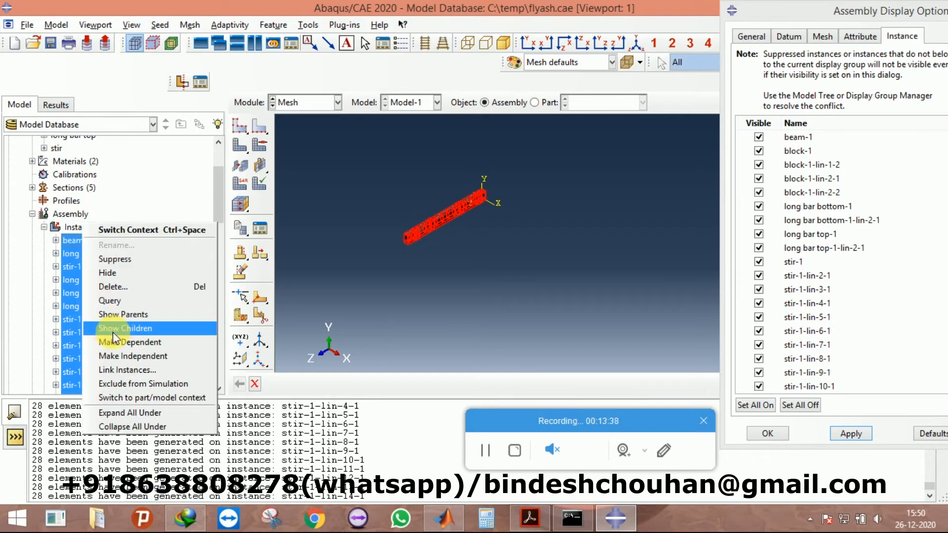
{"action": "left_click", "coordinate": [132, 356]}
Step: Seed all part instances of the assembly with an approximate global size of 15
{"action": "left_click", "coordinate": [239, 126]}
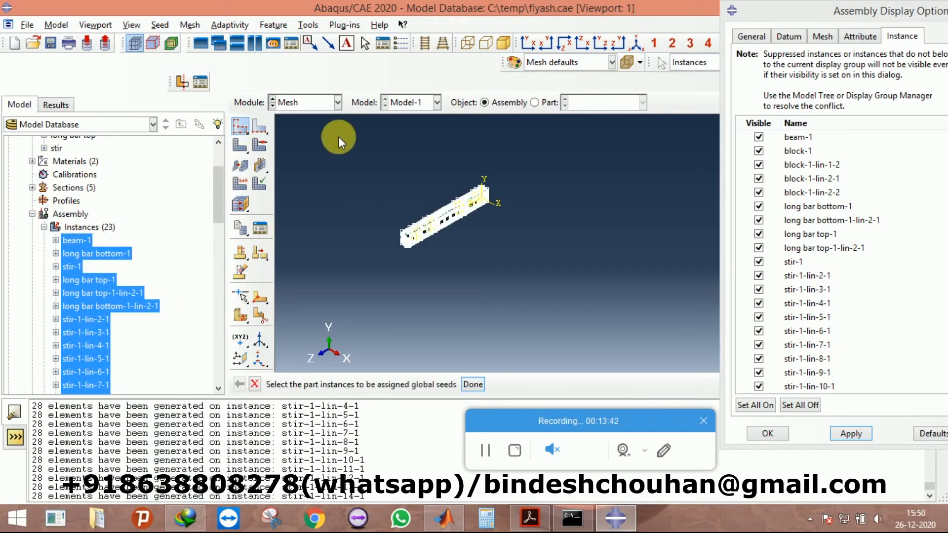
{"action": "left_click", "coordinate": [472, 386]}
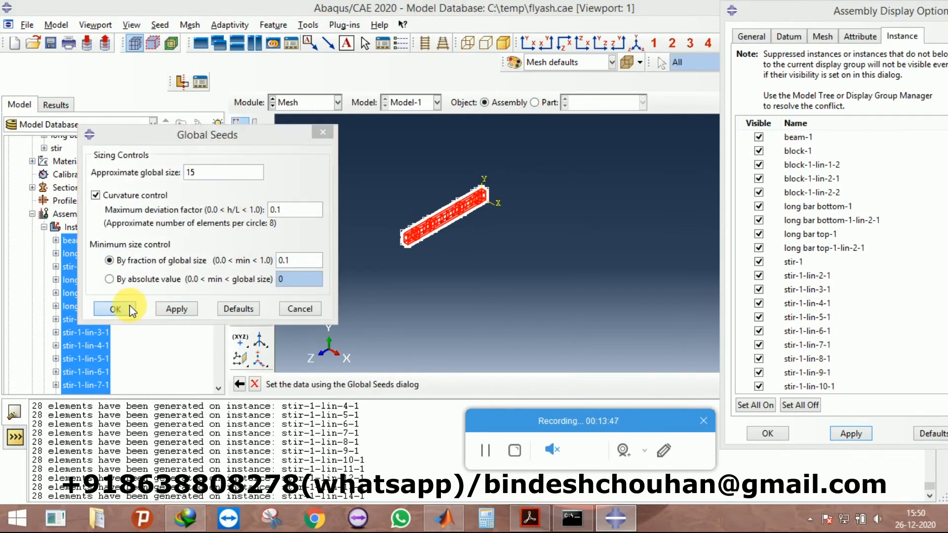
{"action": "left_click", "coordinate": [114, 308]}
{"action": "left_click", "coordinate": [90, 177]}
{"action": "left_click", "coordinate": [84, 203]}
Step: Mesh all part instances of the assembly with the assigned global seeds
{"action": "left_click", "coordinate": [239, 145]}
{"action": "left_click_drag", "start_coordinate": [389, 146], "coordinate": [572, 346]}
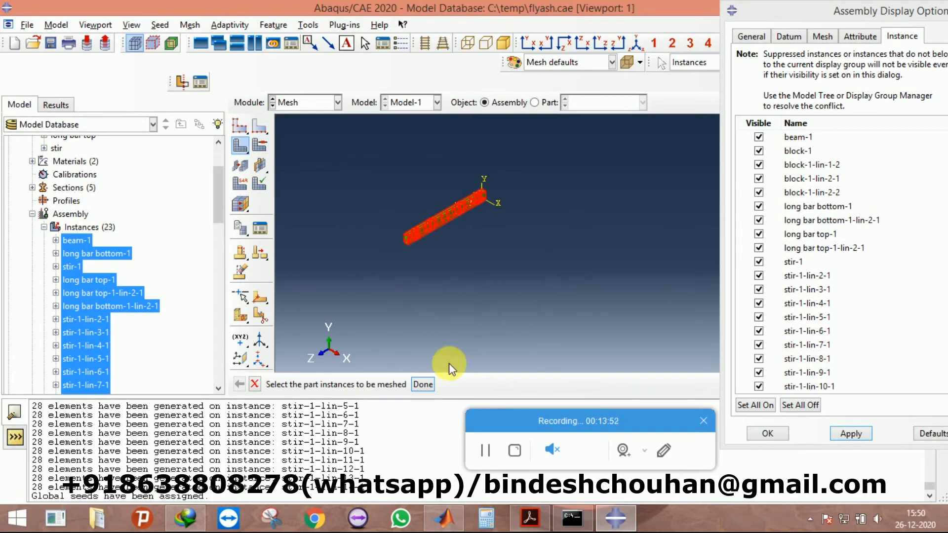
{"action": "left_click", "coordinate": [422, 386]}
{"action": "scroll", "coordinate": [437, 239], "scroll_direction": "up", "scroll_amount": 10}
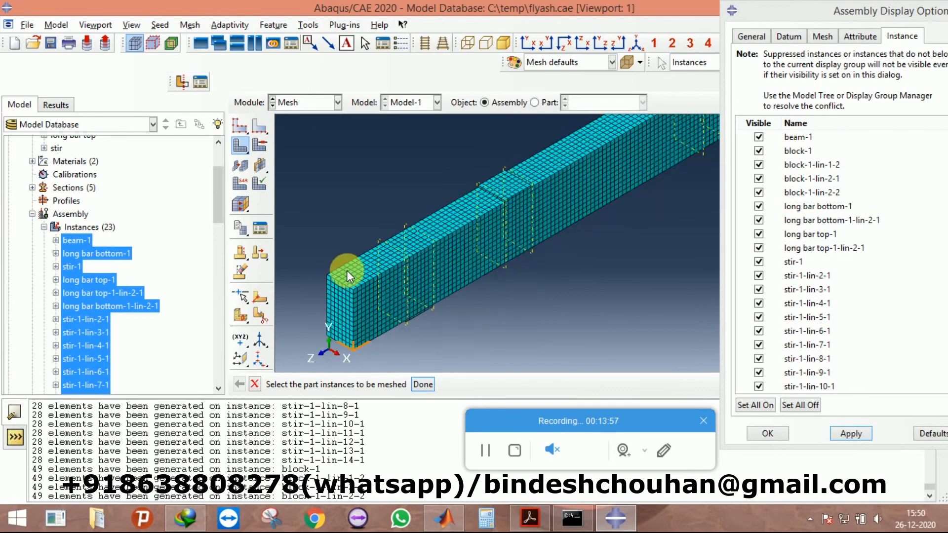
{"action": "scroll", "coordinate": [368, 163], "scroll_direction": "down", "scroll_amount": 5}
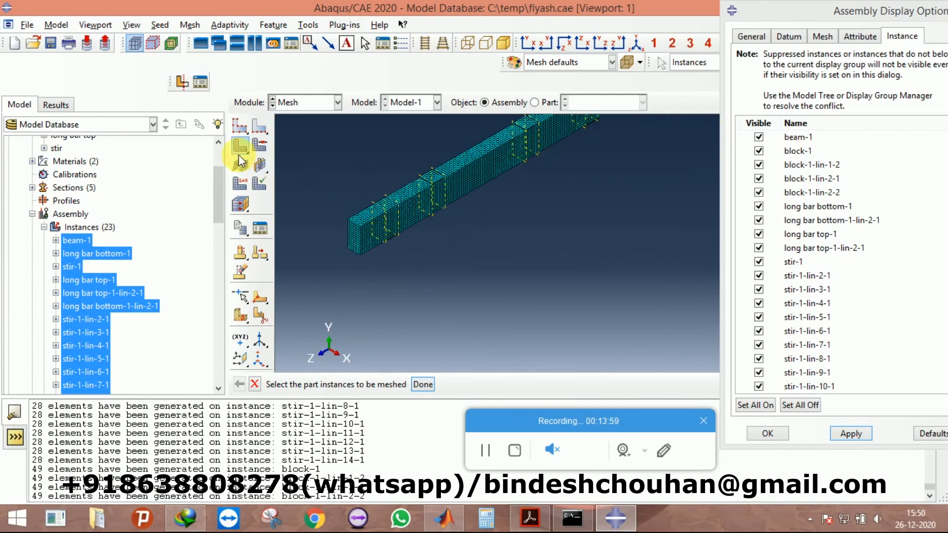
{"action": "scroll", "coordinate": [475, 332], "scroll_direction": "down", "scroll_amount": 2}
Step: Hide beam-1 and the four block instances so only the longitudinal bars and stirrups are displayed
{"action": "left_click", "coordinate": [240, 183]}
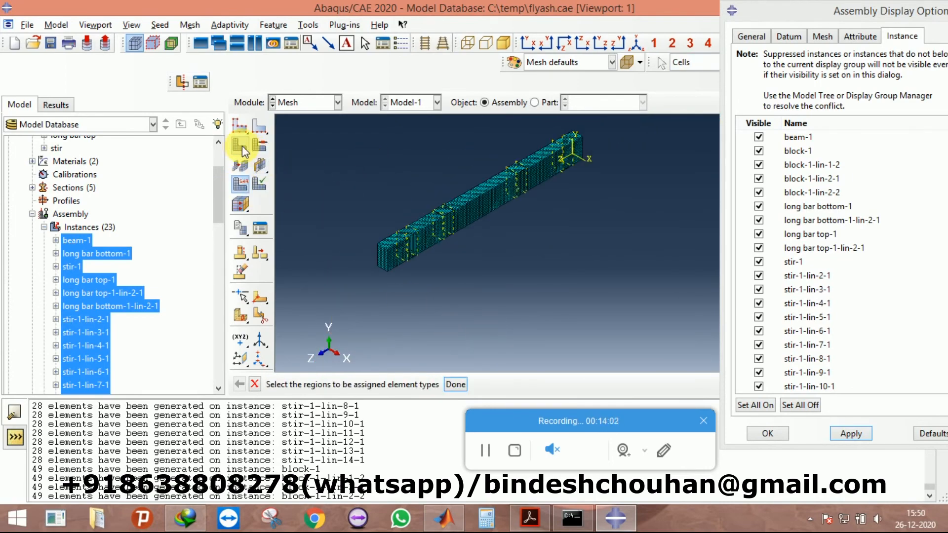
{"action": "scroll", "coordinate": [609, 265], "scroll_direction": "down", "scroll_amount": 2}
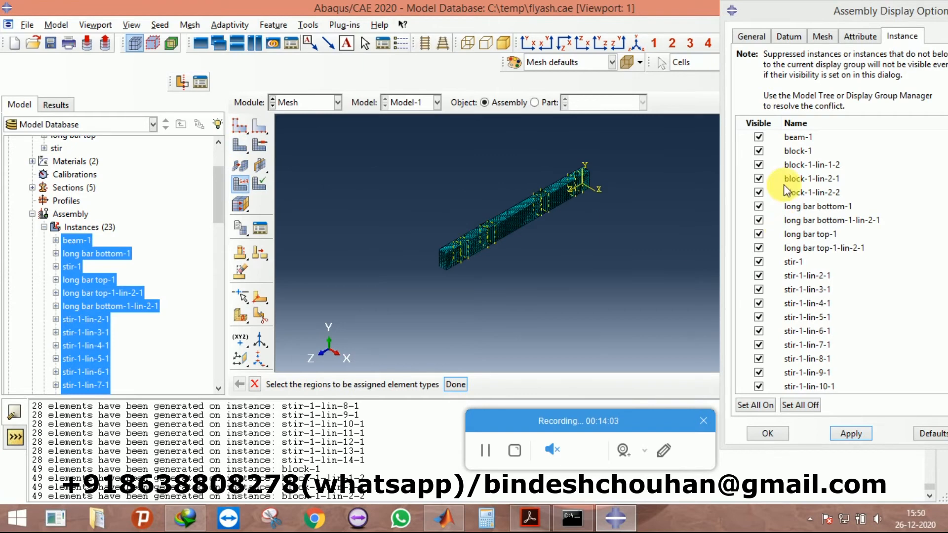
{"action": "left_click", "coordinate": [758, 136]}
{"action": "left_click", "coordinate": [759, 150]}
{"action": "left_click", "coordinate": [758, 165]}
{"action": "left_click", "coordinate": [759, 178]}
{"action": "left_click", "coordinate": [758, 192]}
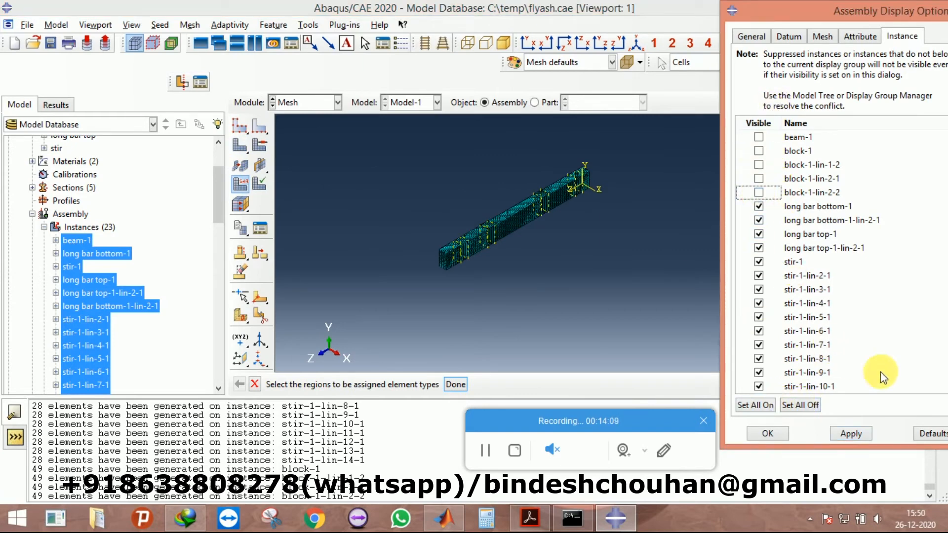
{"action": "left_click", "coordinate": [850, 435]}
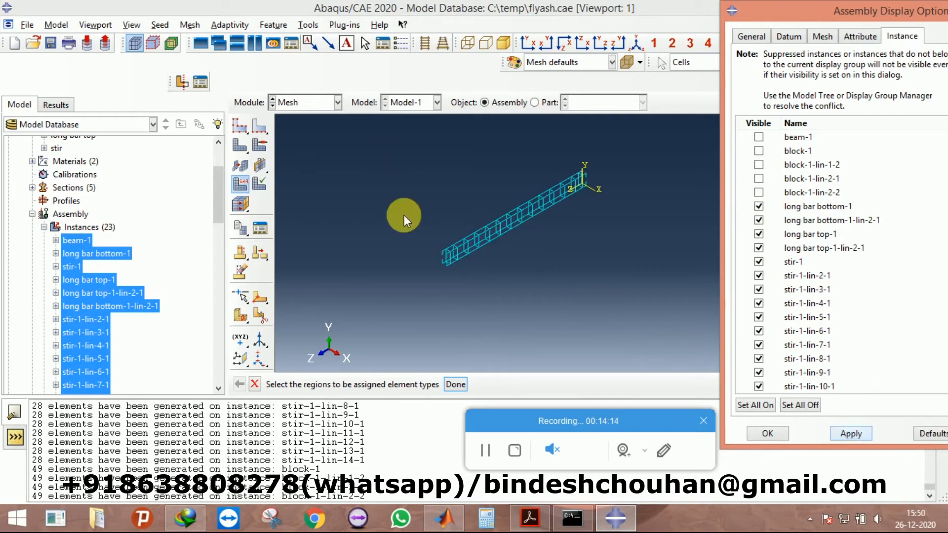
Step: Check the element type assigned to the displayed longitudinal bars and stirrups
{"action": "left_click", "coordinate": [241, 184]}
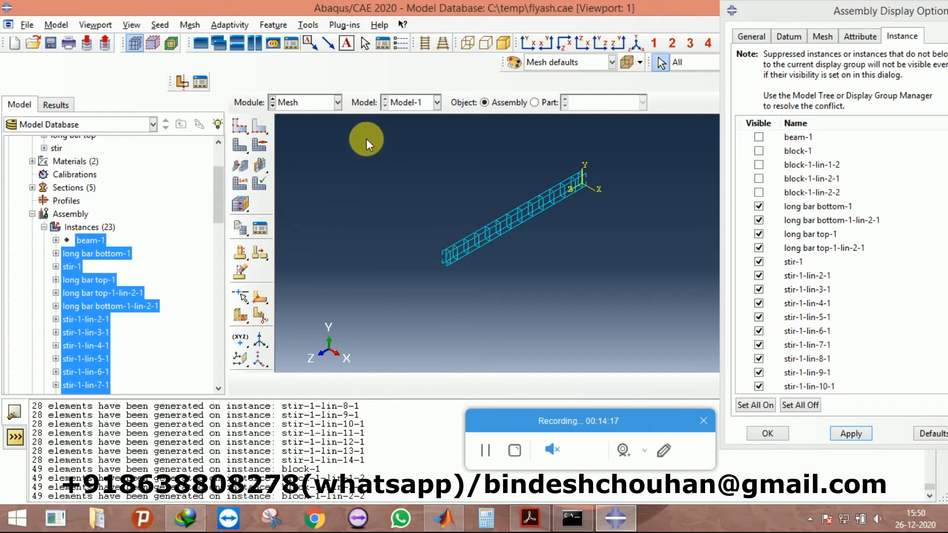
{"action": "left_click_drag", "start_coordinate": [367, 138], "coordinate": [699, 370]}
{"action": "middle_click", "coordinate": [289, 220]}
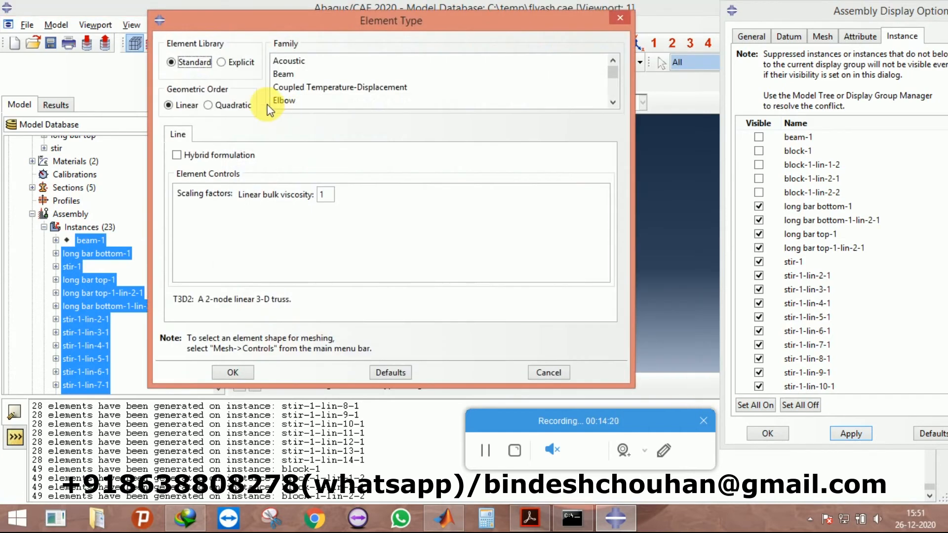
{"action": "scroll", "coordinate": [292, 86], "scroll_direction": "down", "scroll_amount": 3}
{"action": "key", "text": "Return"}
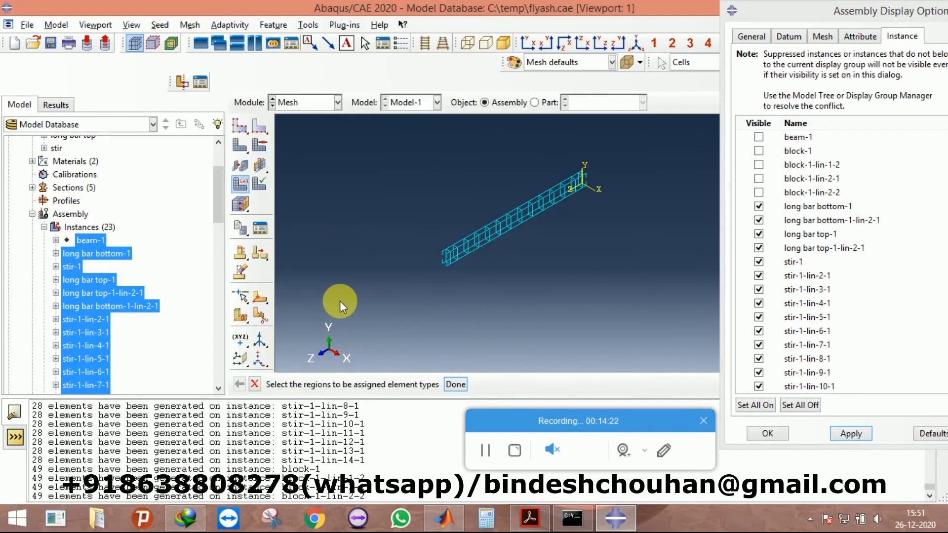
{"action": "left_click", "coordinate": [253, 385]}
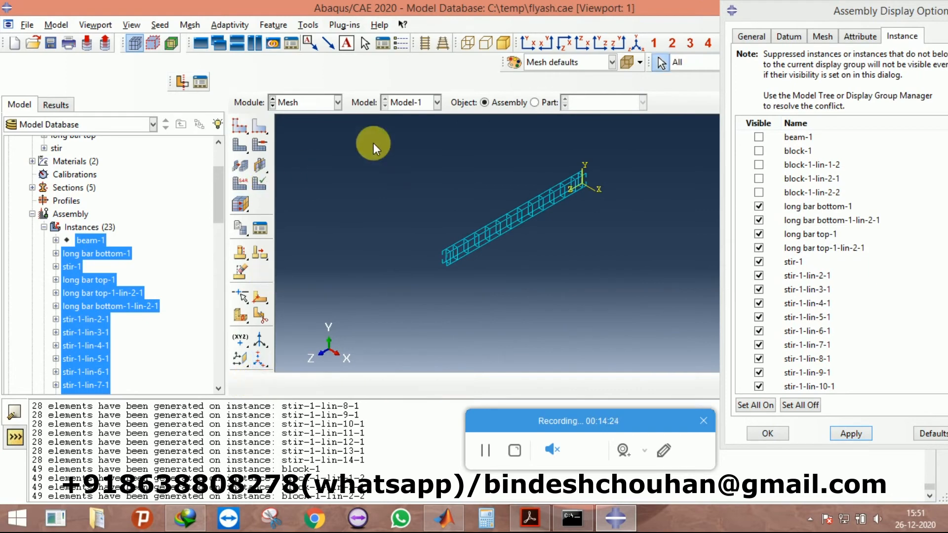
Step: Assign the Truss family with standard library and linear geometric order to all longitudinal bars and stirrups
{"action": "left_click", "coordinate": [240, 184]}
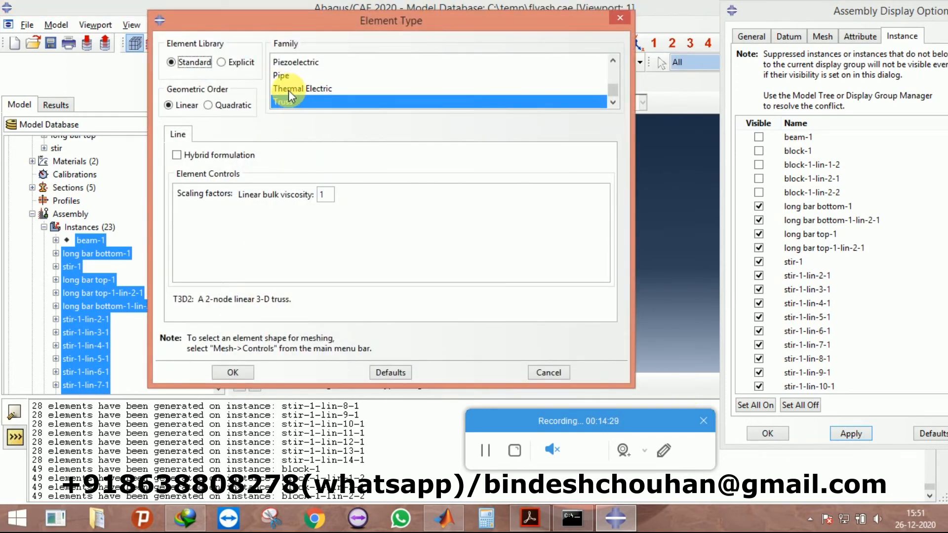
{"action": "scroll", "coordinate": [288, 90], "scroll_direction": "up", "scroll_amount": 3}
{"action": "left_click", "coordinate": [291, 75]}
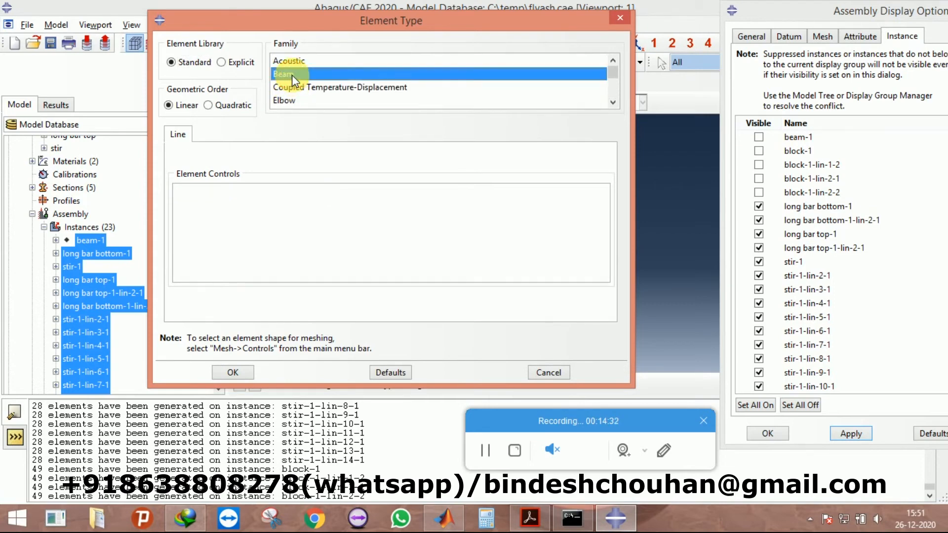
{"action": "scroll", "coordinate": [291, 82], "scroll_direction": "down", "scroll_amount": 2}
{"action": "scroll", "coordinate": [292, 99], "scroll_direction": "up", "scroll_amount": 1}
{"action": "scroll", "coordinate": [295, 106], "scroll_direction": "down", "scroll_amount": 1}
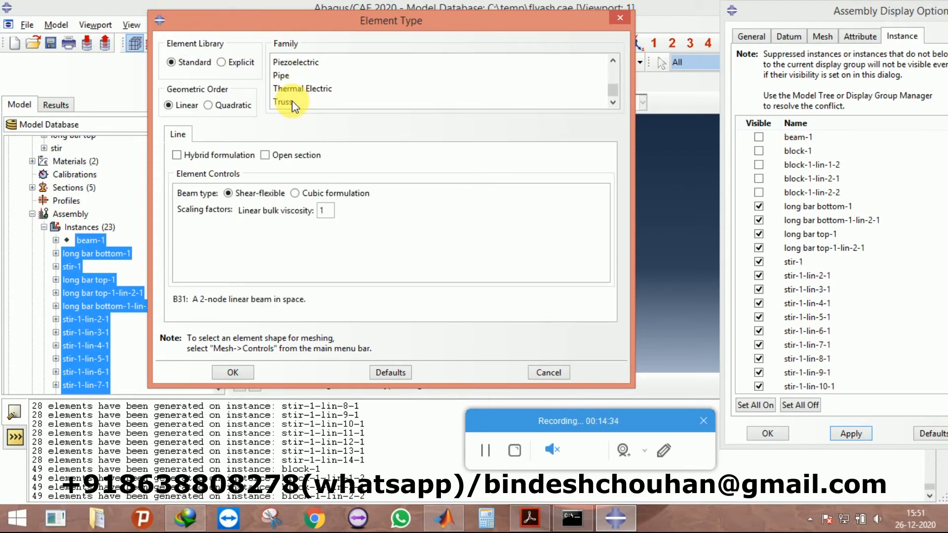
{"action": "left_click", "coordinate": [296, 104]}
{"action": "left_click", "coordinate": [237, 371]}
{"action": "scroll", "coordinate": [390, 170], "scroll_direction": "down", "scroll_amount": 1}
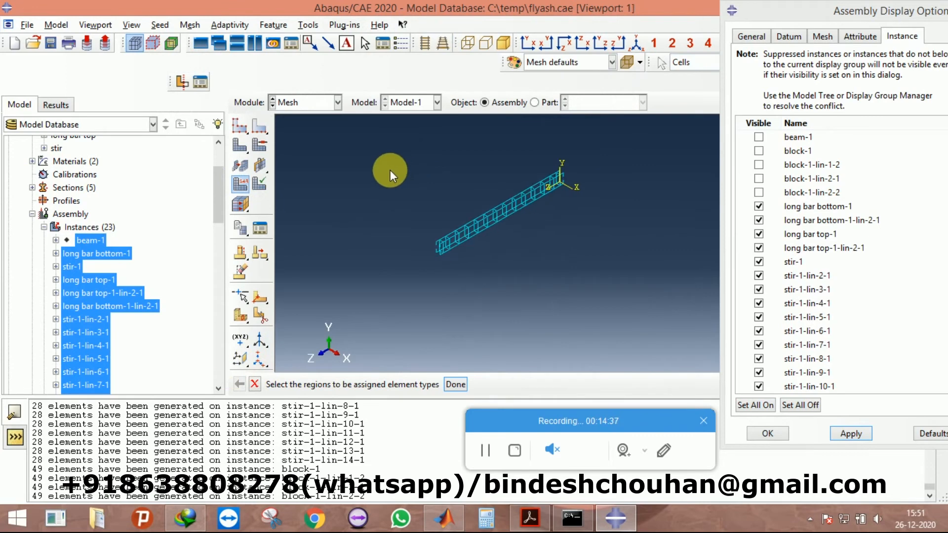
Step: Save the model database and run a data check on the flyash job
{"action": "left_click_drag", "start_coordinate": [221, 201], "coordinate": [219, 360]}
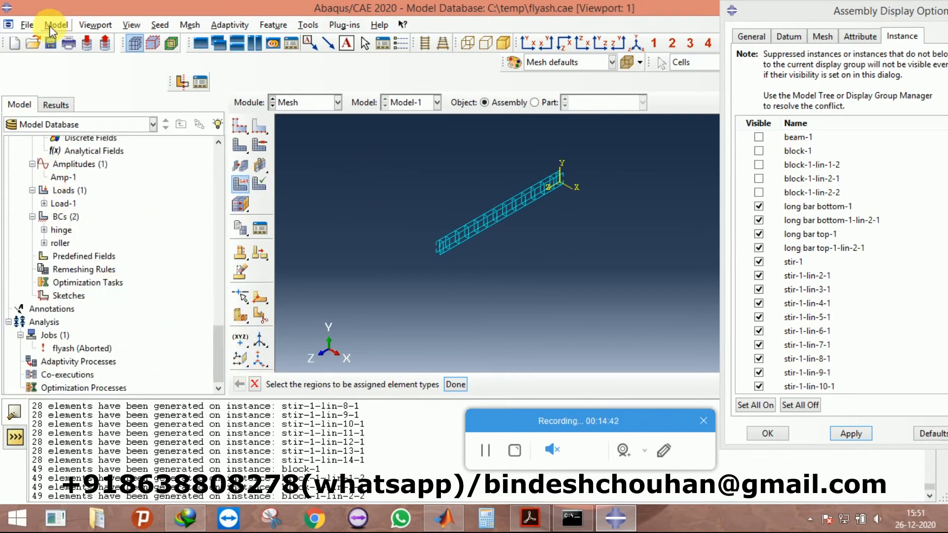
{"action": "left_click", "coordinate": [51, 48]}
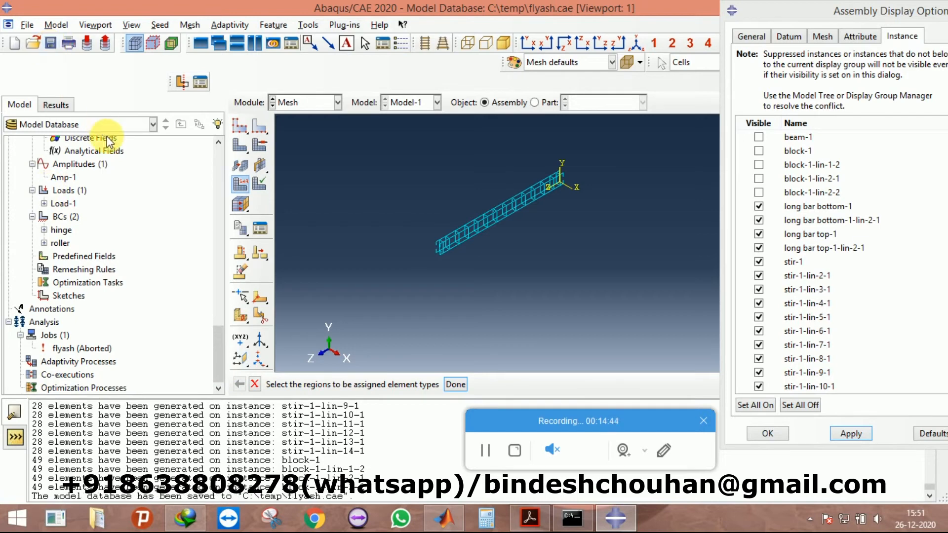
{"action": "scroll", "coordinate": [97, 220], "scroll_direction": "up", "scroll_amount": 2}
{"action": "scroll", "coordinate": [97, 221], "scroll_direction": "up", "scroll_amount": 6}
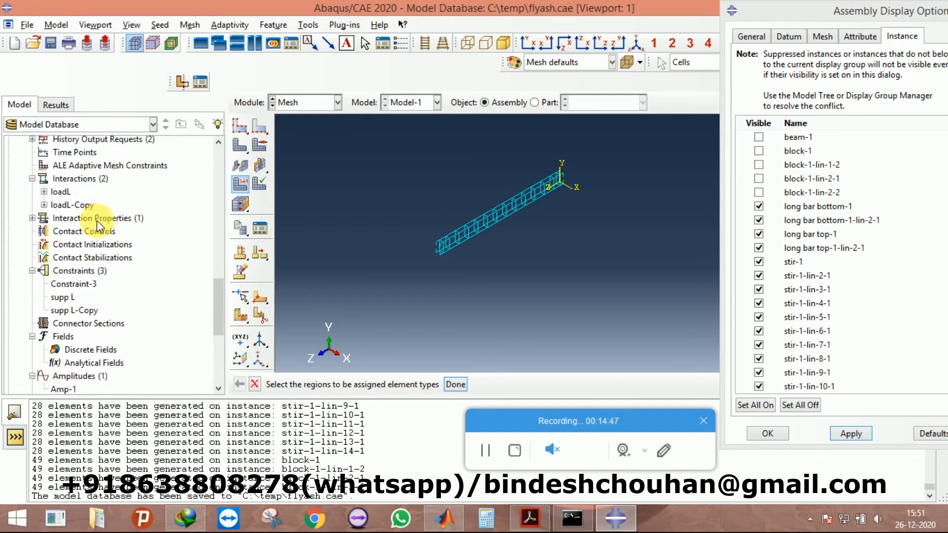
{"action": "scroll", "coordinate": [102, 284], "scroll_direction": "down", "scroll_amount": 7}
{"action": "right_click", "coordinate": [83, 348]}
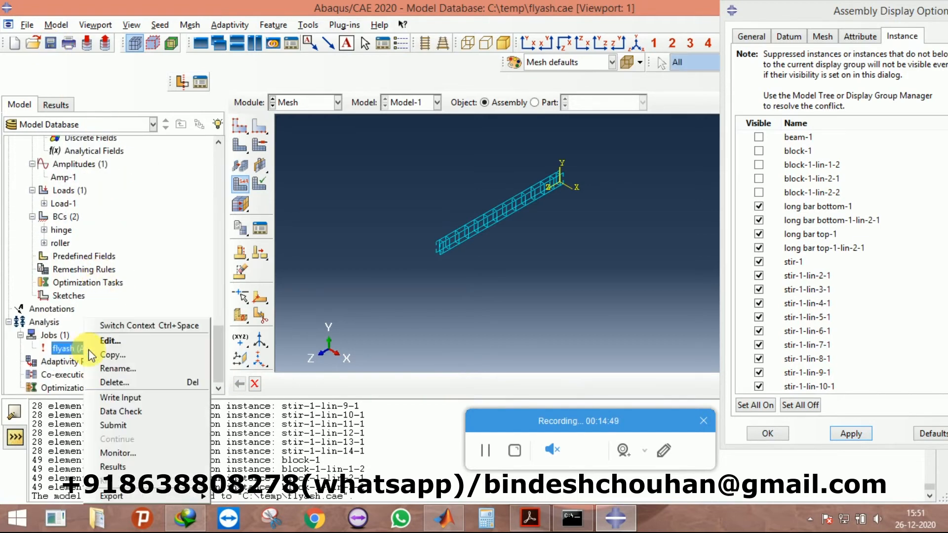
{"action": "left_click", "coordinate": [122, 411]}
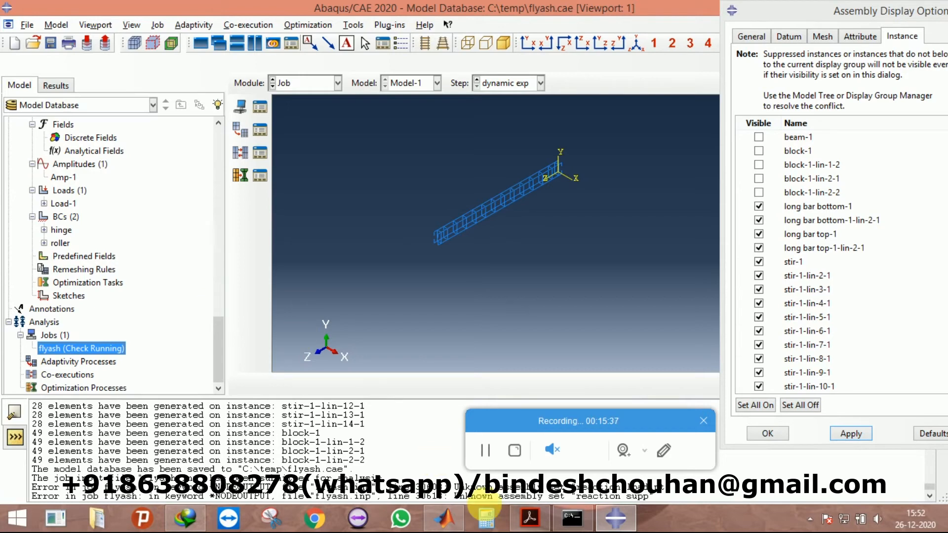
Step: In the Step module, suppress the history output request H-Output-1 and its copy
{"action": "left_click", "coordinate": [315, 83]}
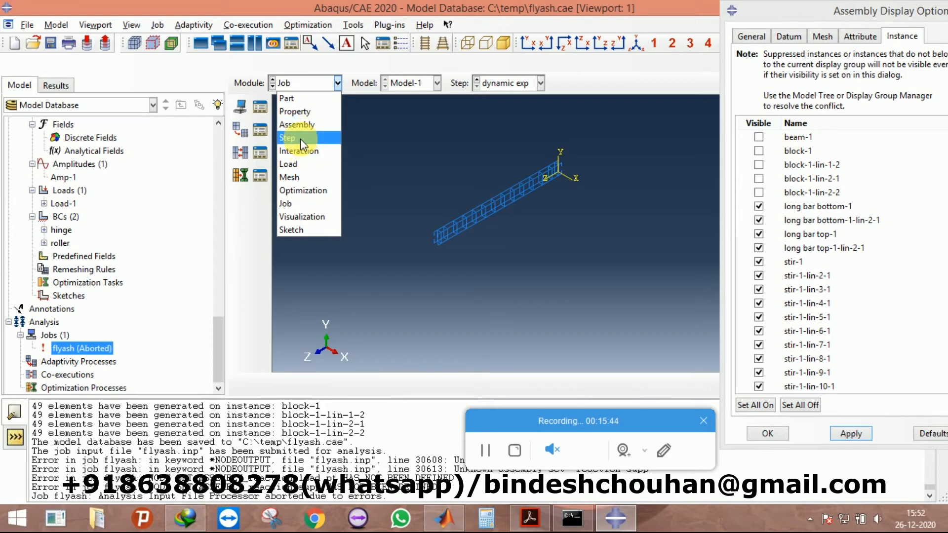
{"action": "left_click", "coordinate": [299, 137]}
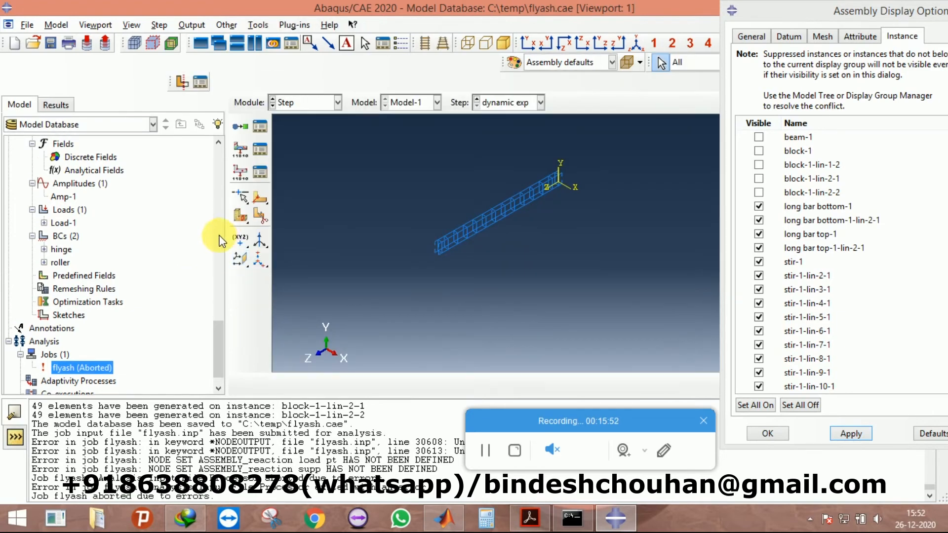
{"action": "left_click", "coordinate": [266, 148]}
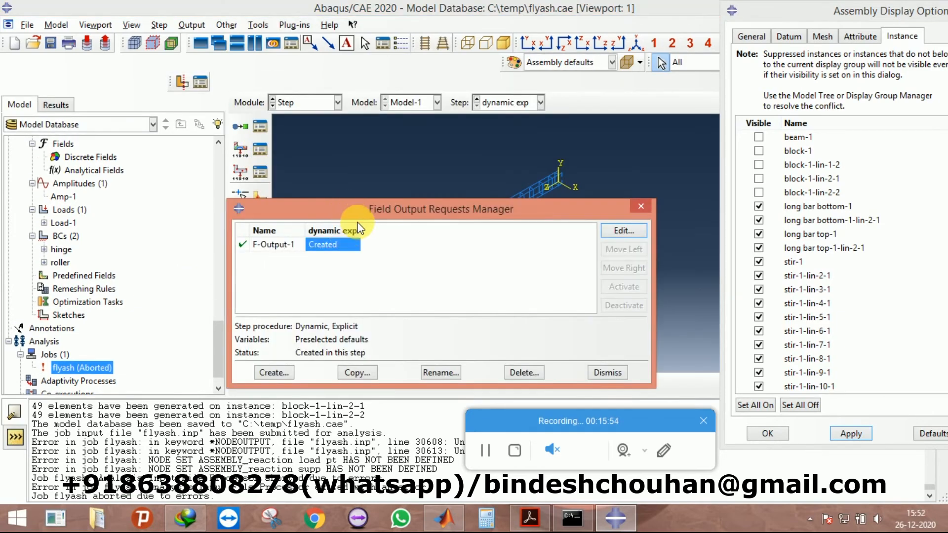
{"action": "left_click", "coordinate": [640, 206]}
{"action": "left_click", "coordinate": [263, 172]}
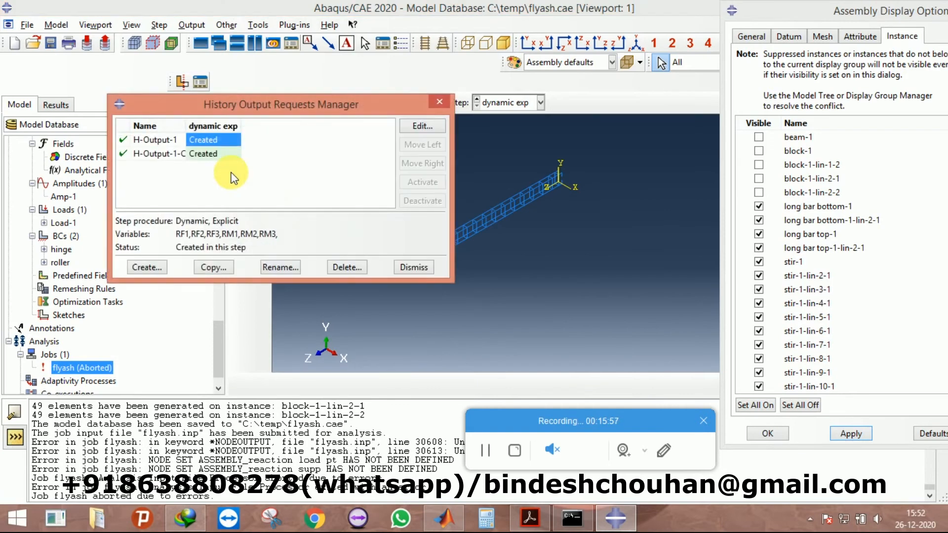
{"action": "left_click", "coordinate": [123, 139]}
{"action": "left_click", "coordinate": [123, 154]}
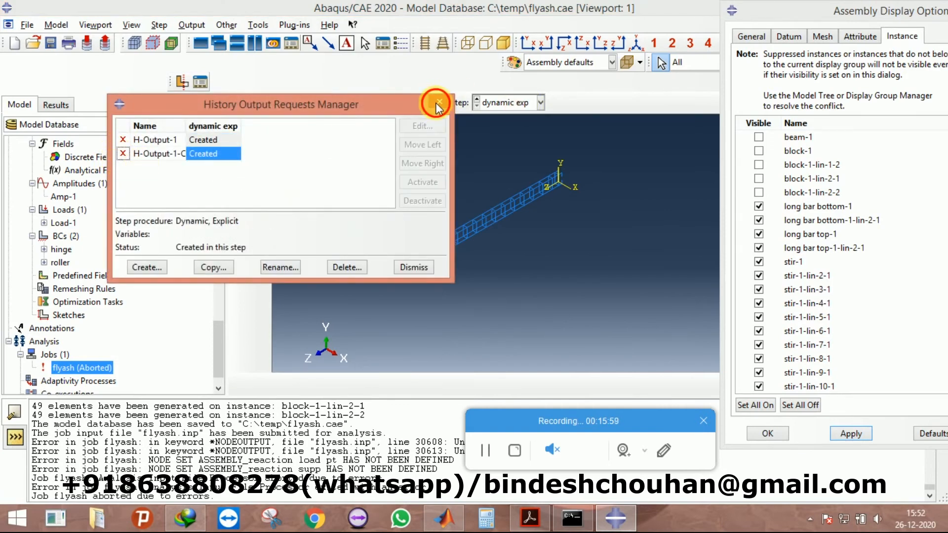
{"action": "left_click", "coordinate": [439, 103]}
Step: Rerun the data check on the flyash job, agreeing to continue without history output
{"action": "scroll", "coordinate": [63, 316], "scroll_direction": "down", "scroll_amount": 2}
{"action": "right_click", "coordinate": [63, 348]}
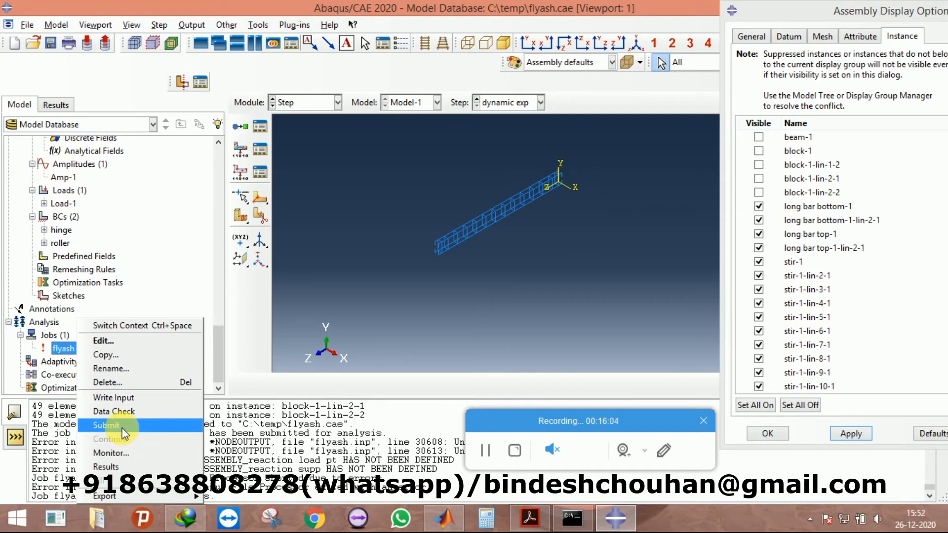
{"action": "left_click", "coordinate": [126, 410]}
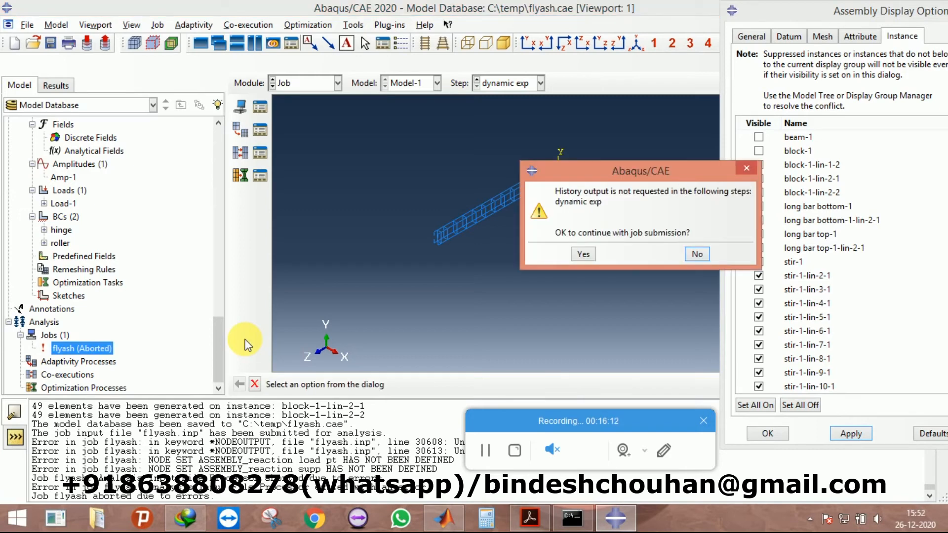
{"action": "left_click", "coordinate": [585, 254]}
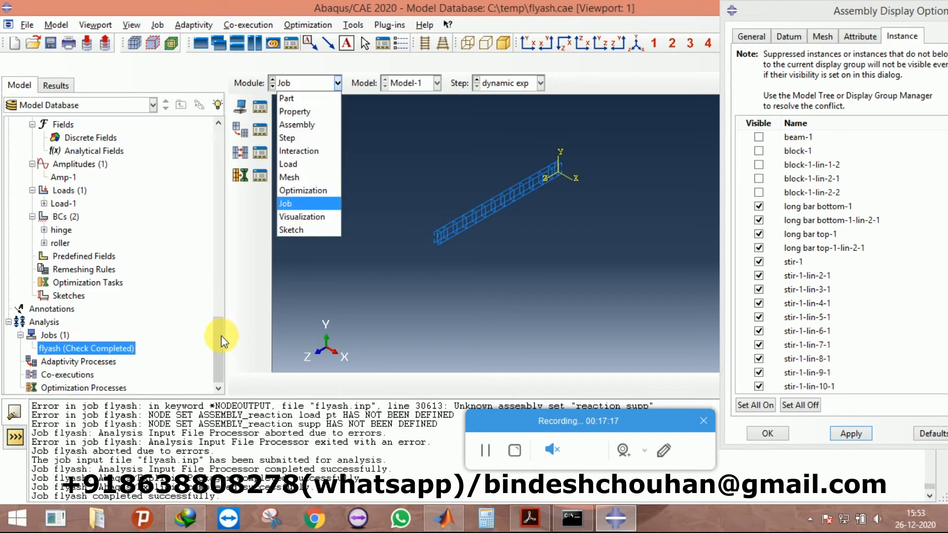
Step: Open the assembly set reaction load pt for geometry reselection and make all part instances visible
{"action": "left_click_drag", "start_coordinate": [218, 341], "coordinate": [221, 174]}
{"action": "left_click", "coordinate": [220, 170]}
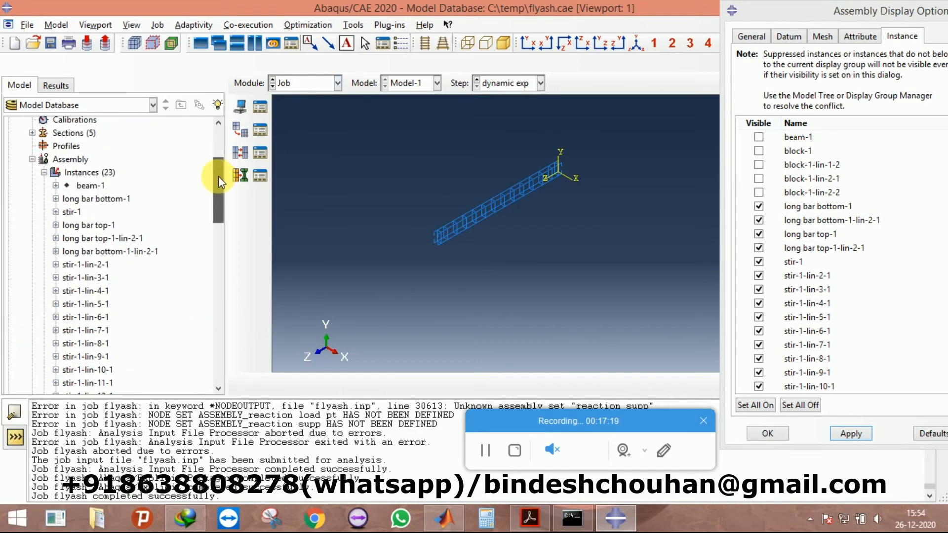
{"action": "left_click", "coordinate": [44, 172]}
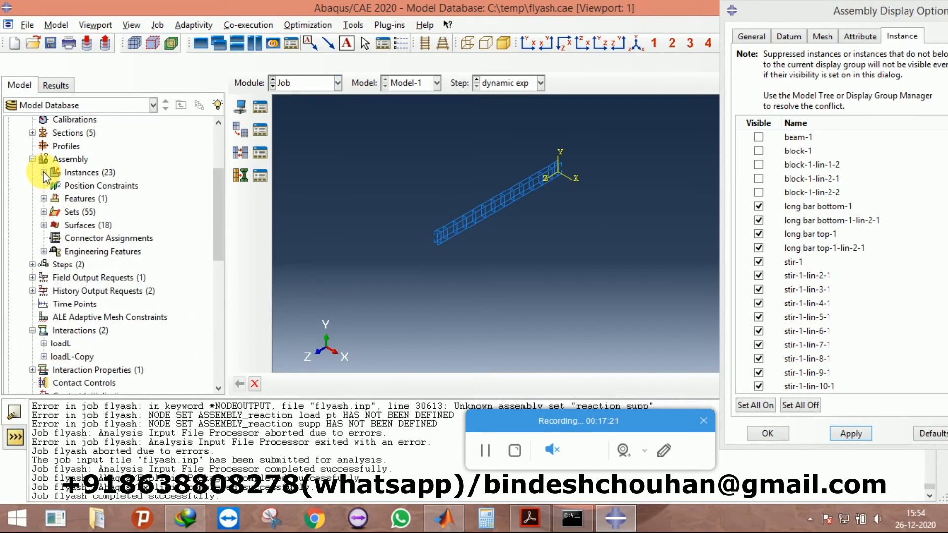
{"action": "left_click", "coordinate": [44, 211]}
{"action": "scroll", "coordinate": [94, 231], "scroll_direction": "down", "scroll_amount": 8}
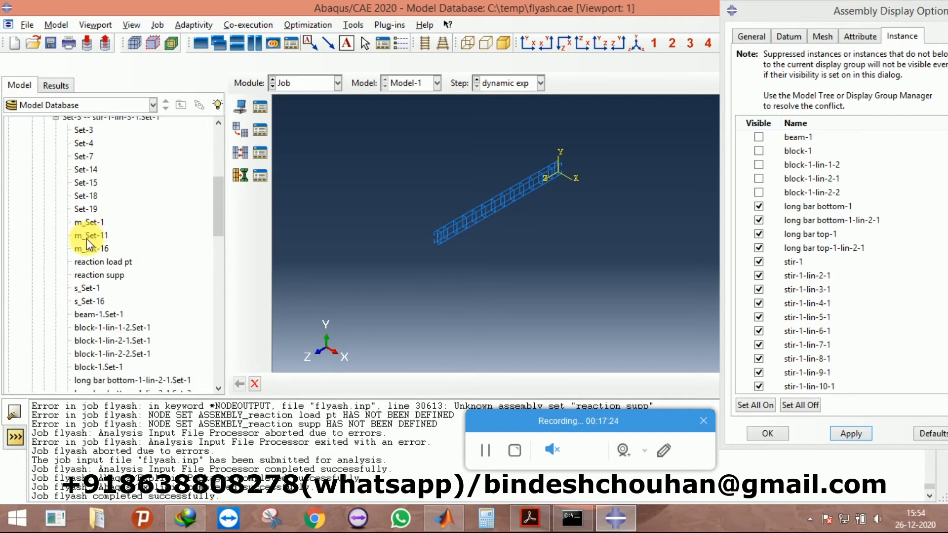
{"action": "left_click", "coordinate": [94, 230]}
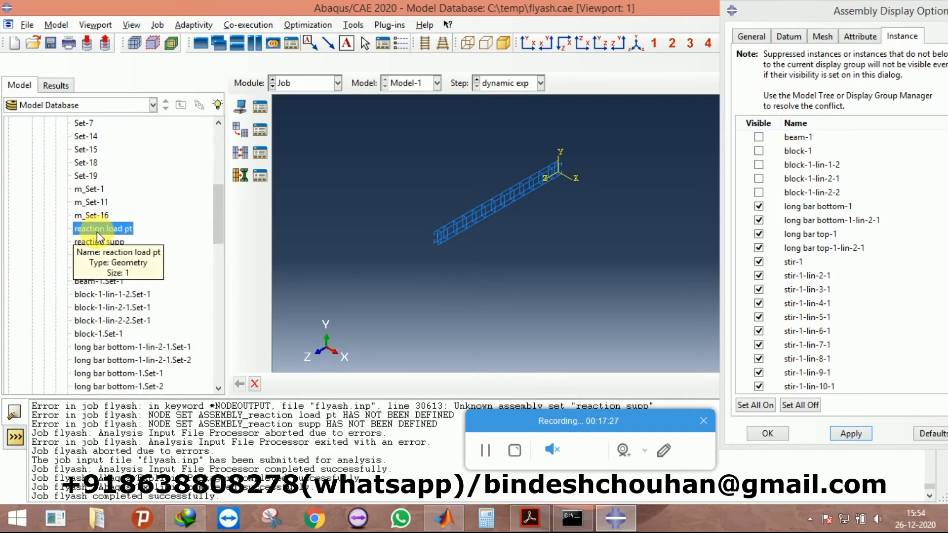
{"action": "double_click", "coordinate": [100, 234]}
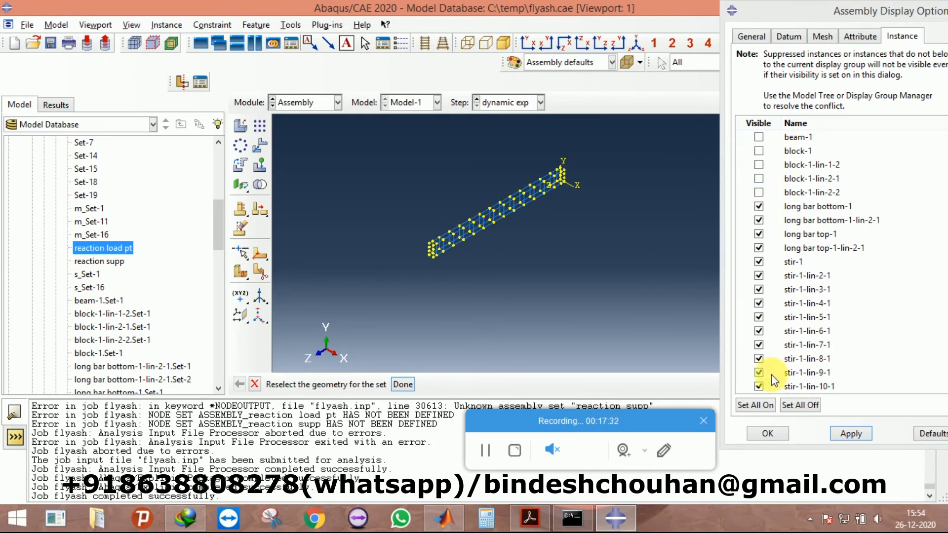
{"action": "left_click", "coordinate": [755, 405]}
{"action": "left_click", "coordinate": [851, 434]}
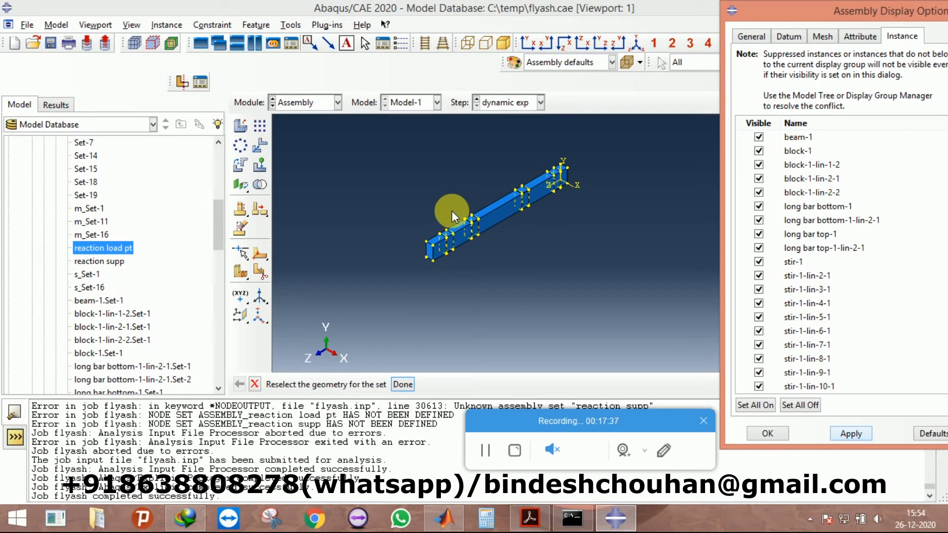
Step: Redefine the reaction load pt set with a single corner vertex on the top face of a loading block
{"action": "scroll", "coordinate": [451, 212], "scroll_direction": "up", "scroll_amount": 10}
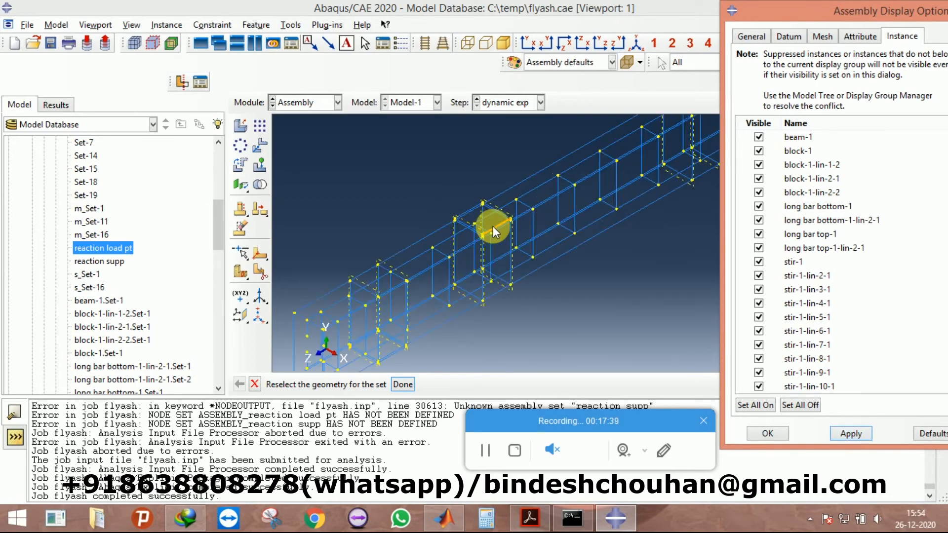
{"action": "scroll", "coordinate": [473, 221], "scroll_direction": "up", "scroll_amount": 2}
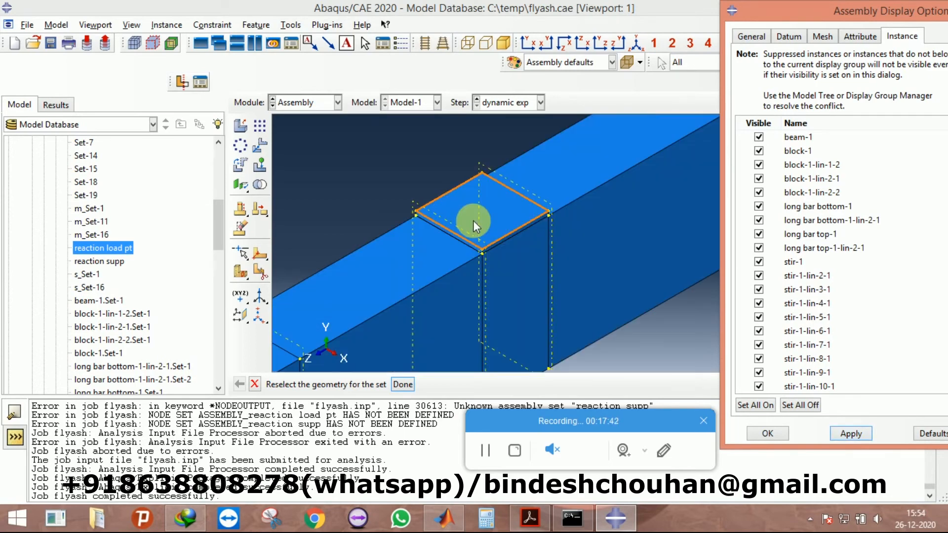
{"action": "scroll", "coordinate": [349, 182], "scroll_direction": "down", "scroll_amount": 2}
{"action": "scroll", "coordinate": [443, 217], "scroll_direction": "up", "scroll_amount": 1}
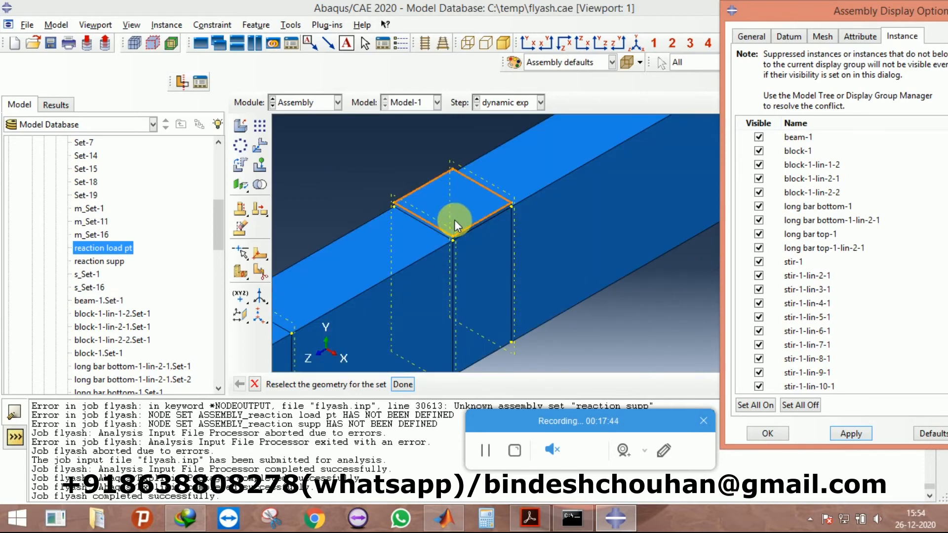
{"action": "scroll", "coordinate": [390, 197], "scroll_direction": "up", "scroll_amount": 3}
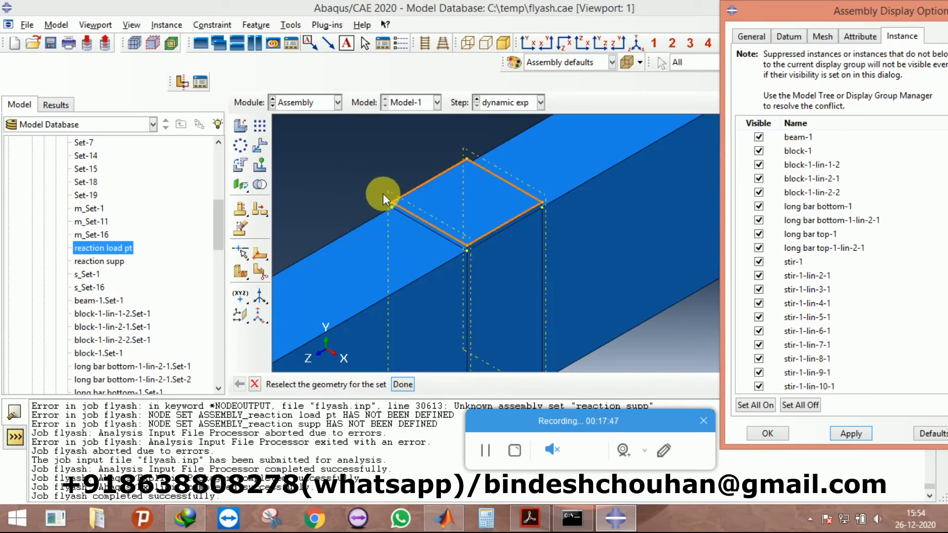
{"action": "left_click", "coordinate": [422, 212]}
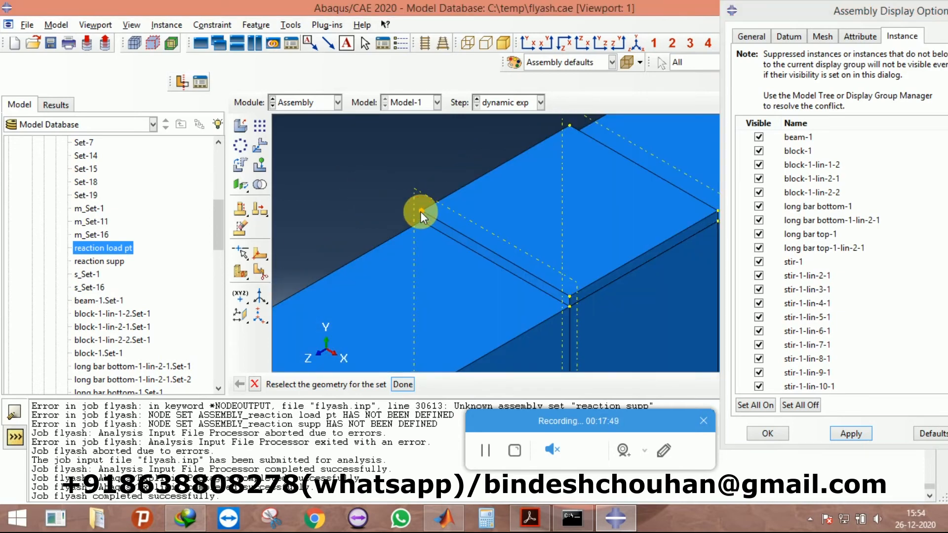
{"action": "scroll", "coordinate": [335, 188], "scroll_direction": "down", "scroll_amount": 4}
{"action": "scroll", "coordinate": [529, 194], "scroll_direction": "down", "scroll_amount": 2}
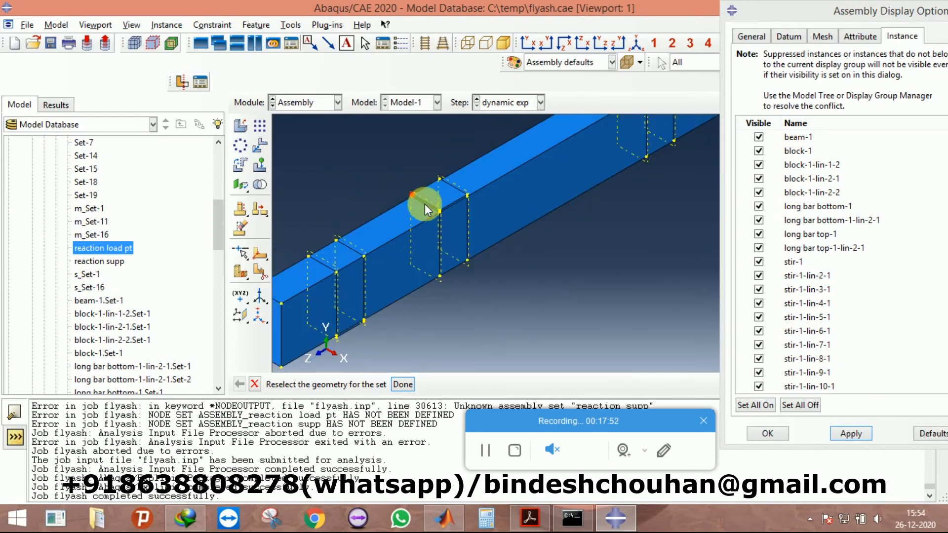
{"action": "scroll", "coordinate": [405, 332], "scroll_direction": "down", "scroll_amount": 1}
{"action": "left_click", "coordinate": [402, 387]}
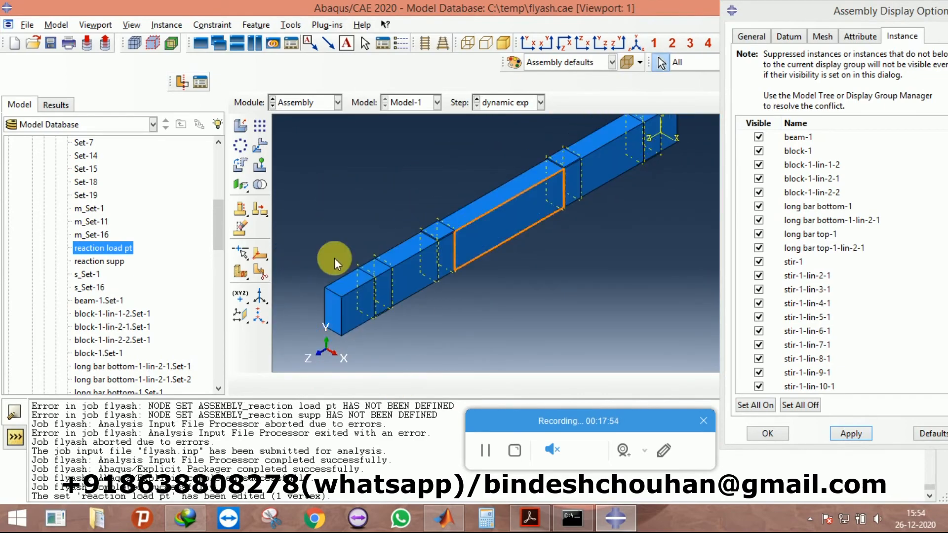
Step: Redefine the reaction supp set with the bottom corner vertex of the support block beneath the beam
{"action": "left_click", "coordinate": [98, 262]}
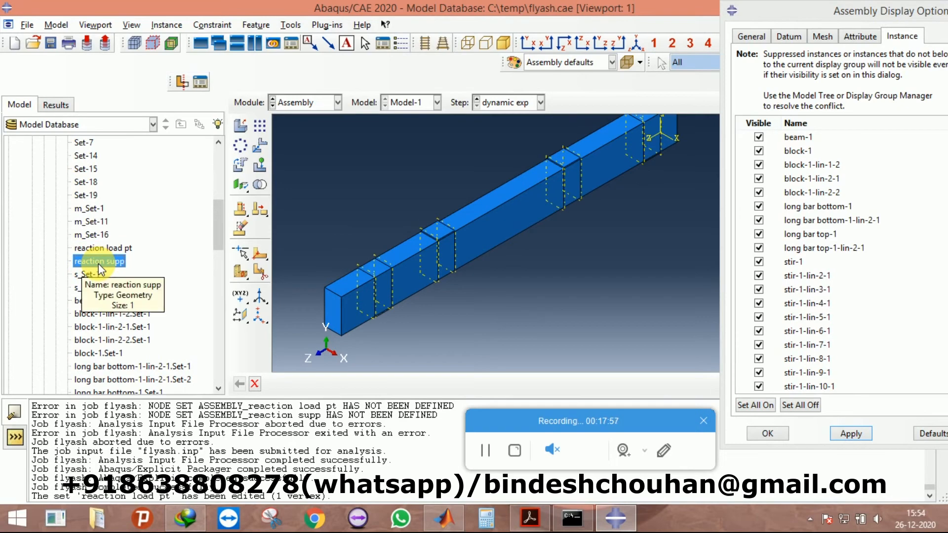
{"action": "double_click", "coordinate": [99, 264]}
{"action": "scroll", "coordinate": [377, 333], "scroll_direction": "up", "scroll_amount": 4}
{"action": "scroll", "coordinate": [389, 304], "scroll_direction": "up", "scroll_amount": 3}
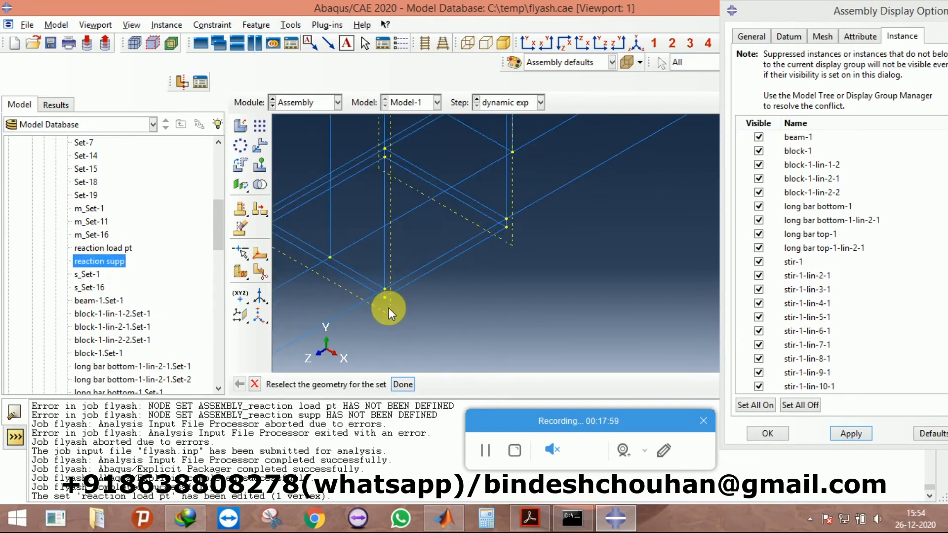
{"action": "left_click", "coordinate": [382, 289]}
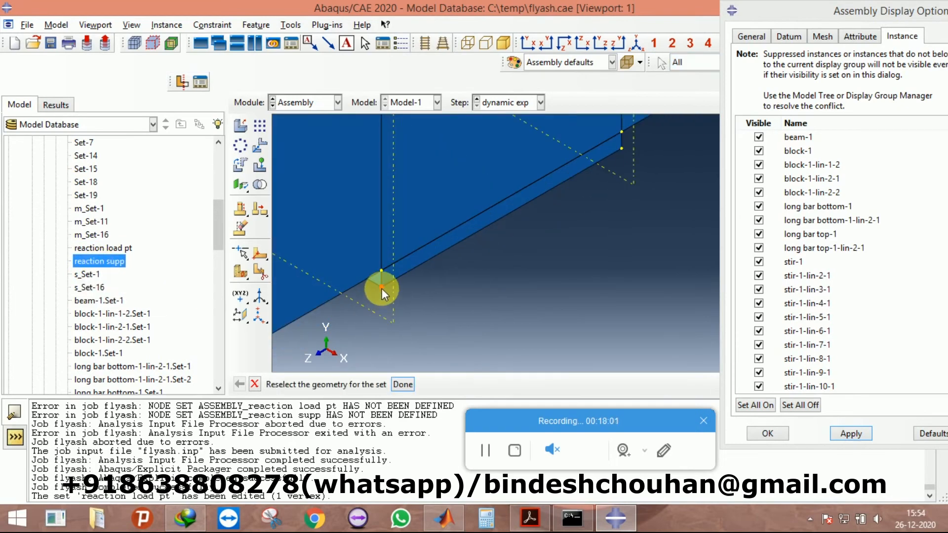
{"action": "left_click", "coordinate": [403, 384]}
Step: In the Step module, review history output request H-Output-1, checking its domain set, interval and reaction force and moment variables
{"action": "scroll", "coordinate": [123, 256], "scroll_direction": "down", "scroll_amount": 3}
{"action": "scroll", "coordinate": [124, 255], "scroll_direction": "down", "scroll_amount": 3}
{"action": "left_click", "coordinate": [302, 102]}
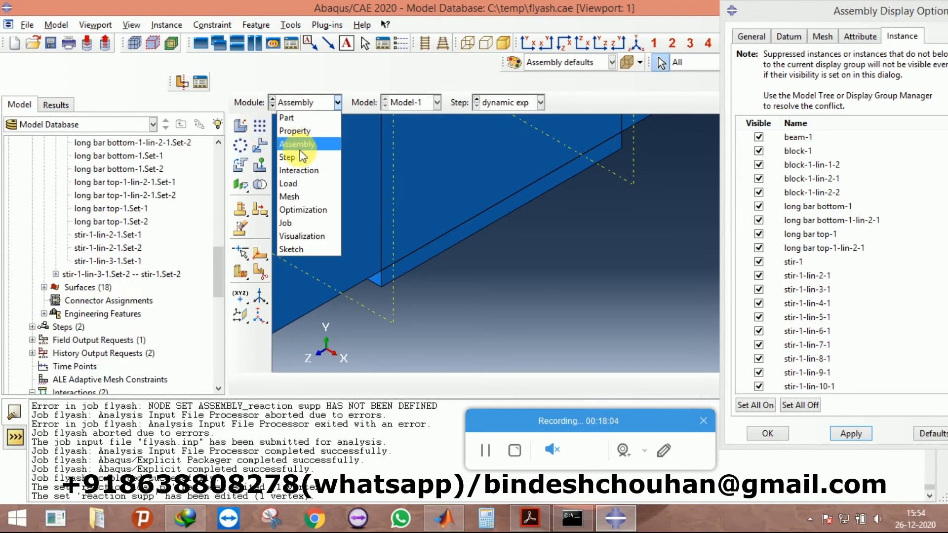
{"action": "left_click", "coordinate": [301, 154]}
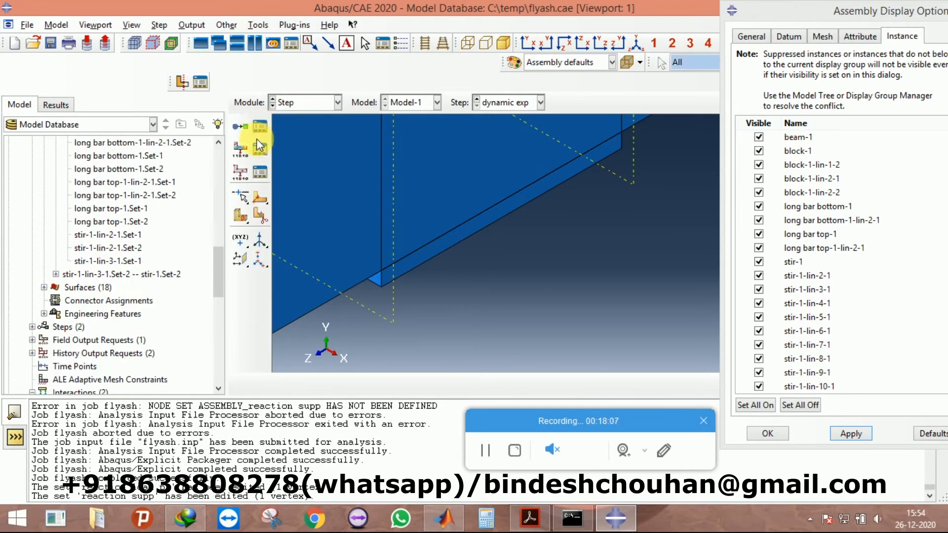
{"action": "left_click", "coordinate": [261, 172]}
{"action": "left_click", "coordinate": [212, 140]}
{"action": "left_click", "coordinate": [418, 127]}
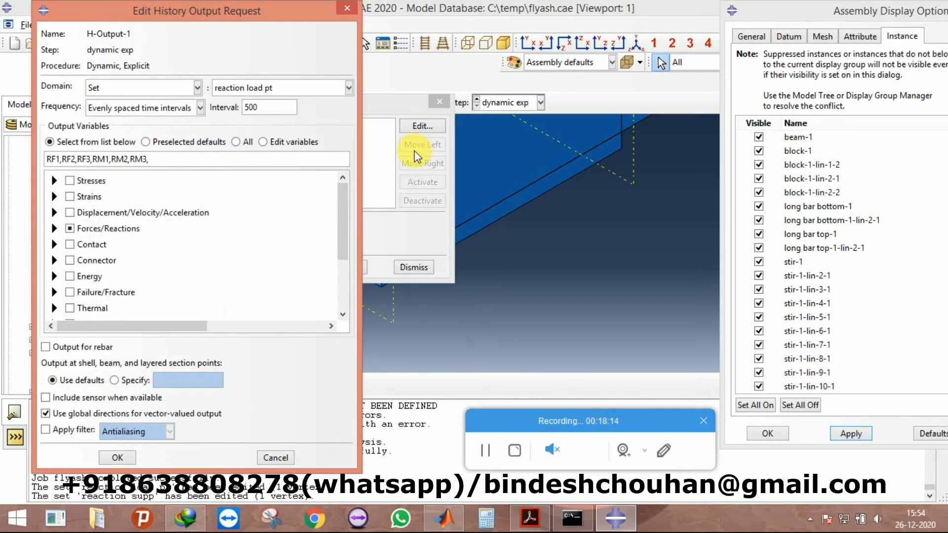
{"action": "left_click", "coordinate": [256, 89]}
{"action": "left_click", "coordinate": [256, 90]}
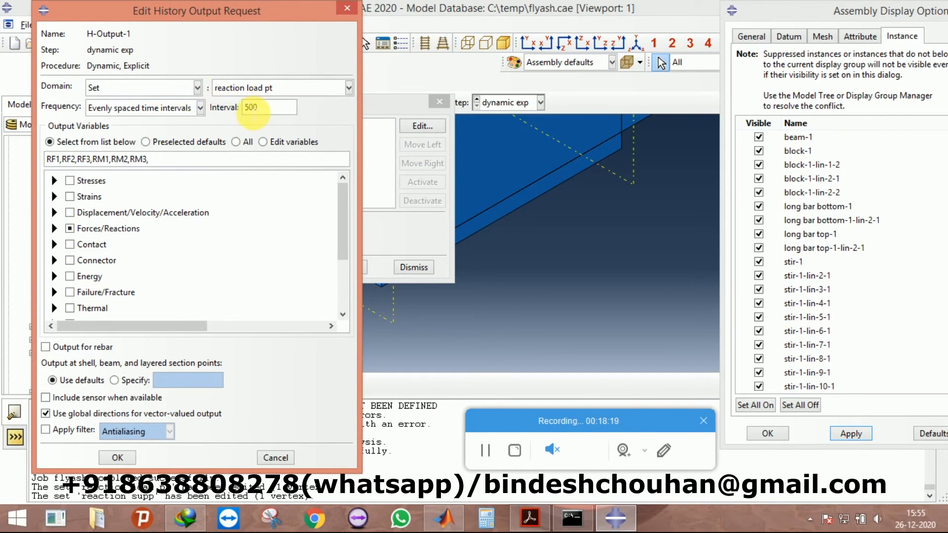
{"action": "left_click", "coordinate": [55, 229]}
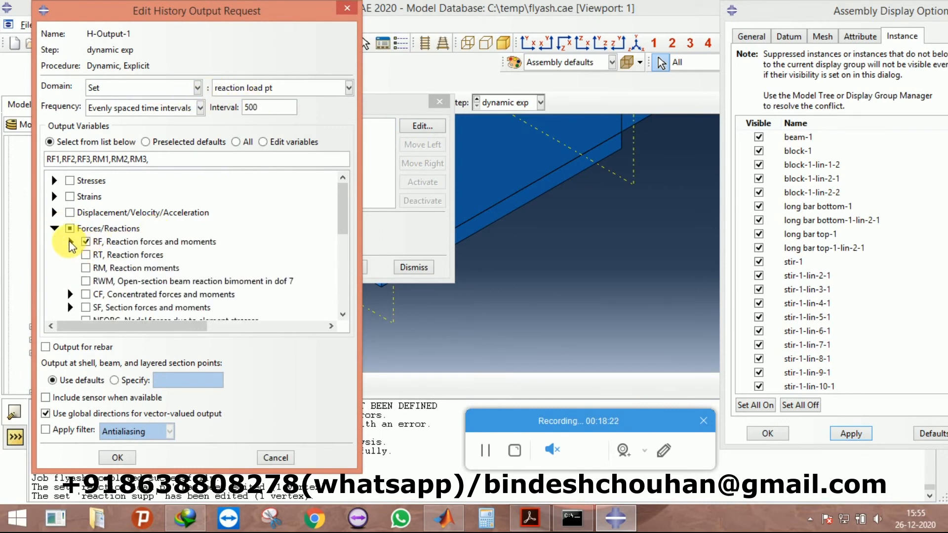
{"action": "left_click", "coordinate": [71, 242]}
{"action": "scroll", "coordinate": [105, 265], "scroll_direction": "down", "scroll_amount": 2}
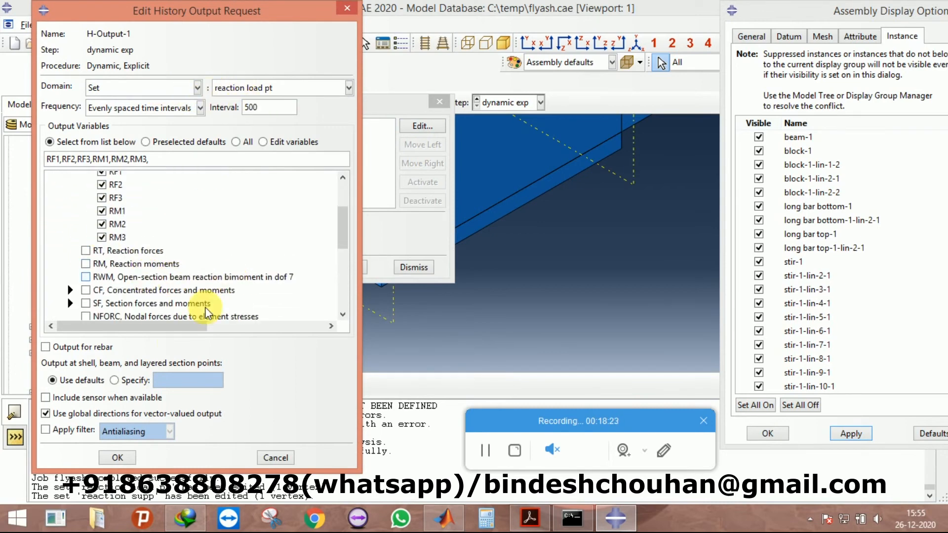
{"action": "left_click", "coordinate": [121, 458]}
{"action": "left_click", "coordinate": [439, 102]}
Step: Save the model database and launch the flyash job
{"action": "left_click", "coordinate": [51, 40]}
{"action": "left_click_drag", "start_coordinate": [219, 262], "coordinate": [209, 370]}
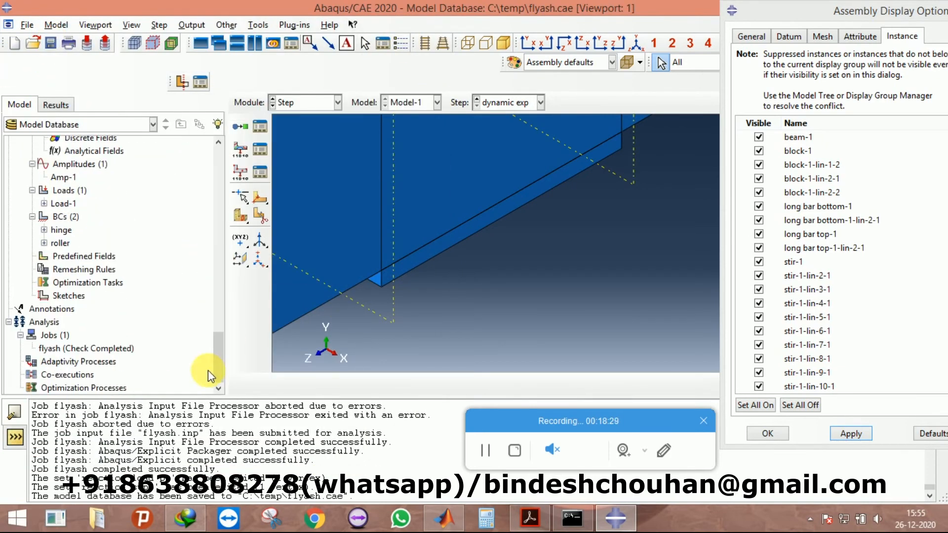
{"action": "right_click", "coordinate": [93, 350]}
{"action": "left_click", "coordinate": [128, 435]}
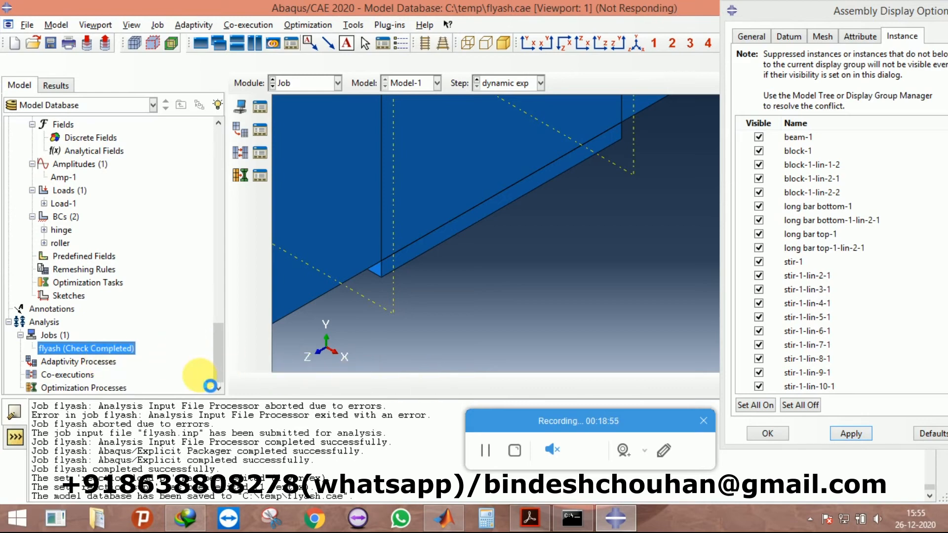
{"action": "left_click", "coordinate": [486, 450]}
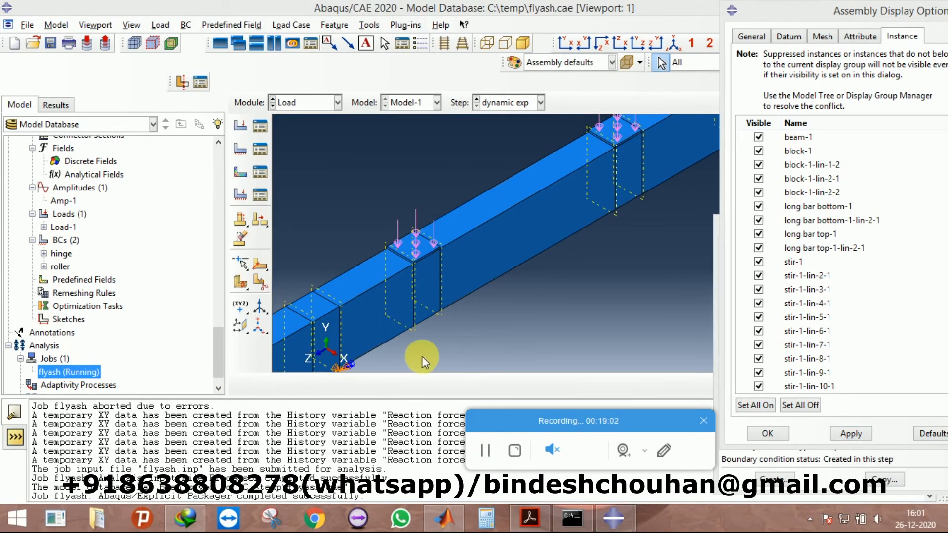
Step: Review the pressure load Load-1, checking its region, magnitude and amplitude
{"action": "left_click", "coordinate": [264, 127]}
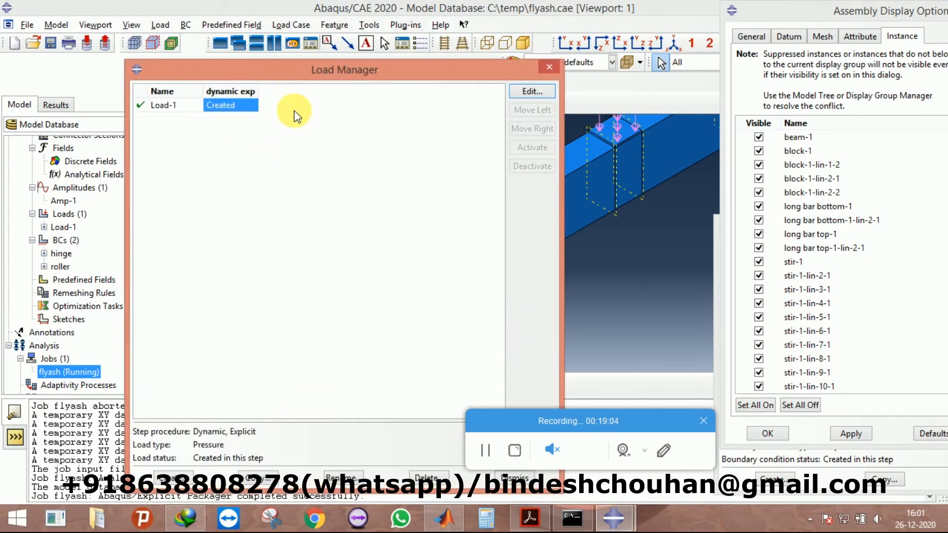
{"action": "double_click", "coordinate": [239, 108]}
{"action": "left_click", "coordinate": [548, 67]}
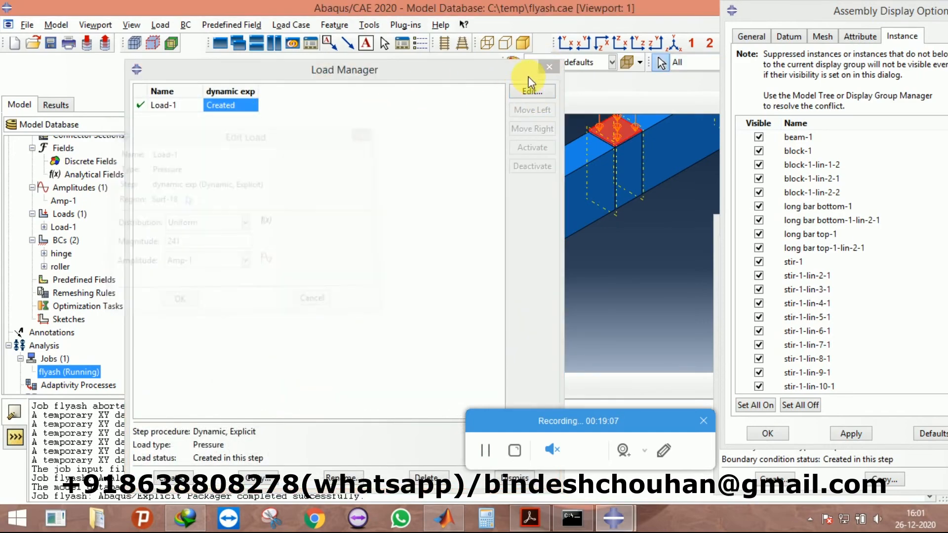
{"action": "left_click", "coordinate": [293, 102]}
{"action": "left_click", "coordinate": [294, 101]}
{"action": "left_click", "coordinate": [259, 126]}
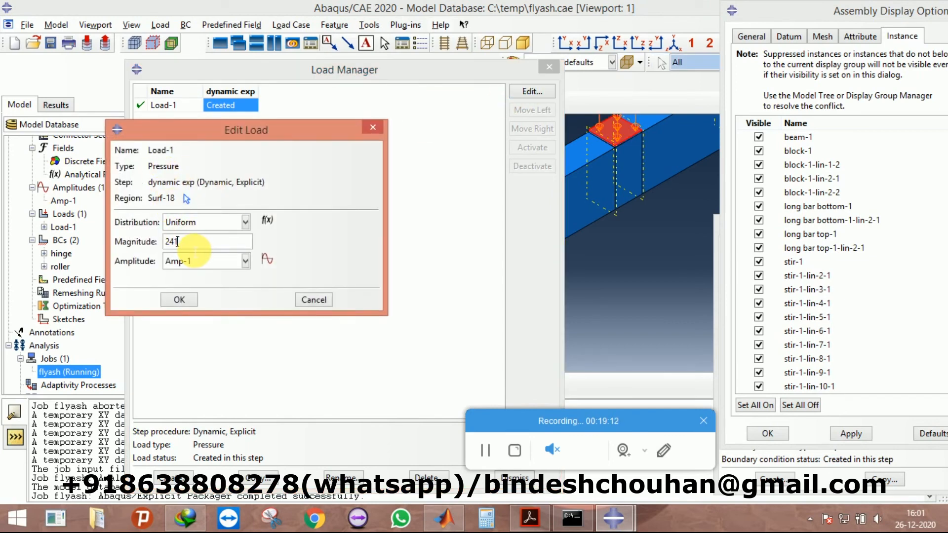
{"action": "left_click_drag", "start_coordinate": [186, 246], "coordinate": [191, 247]}
{"action": "left_click", "coordinate": [188, 301]}
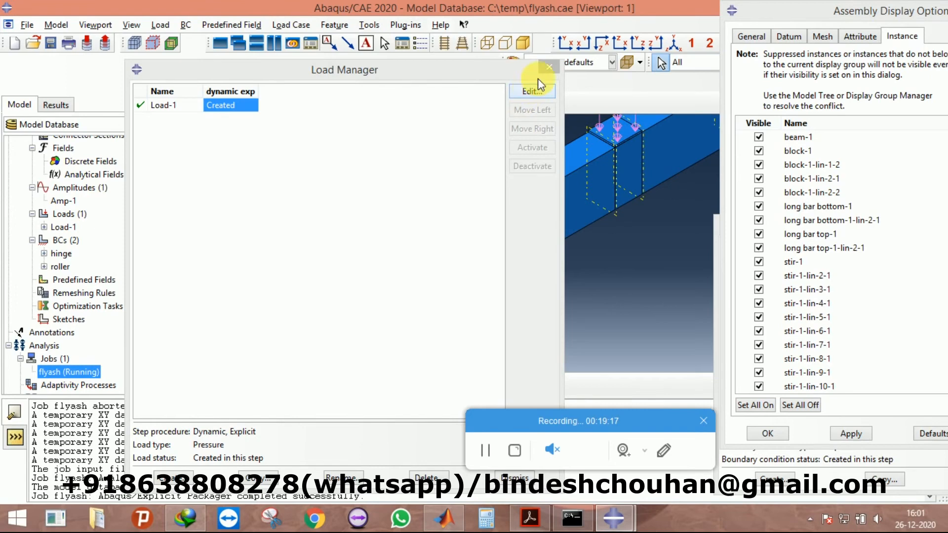
{"action": "left_click", "coordinate": [548, 66]}
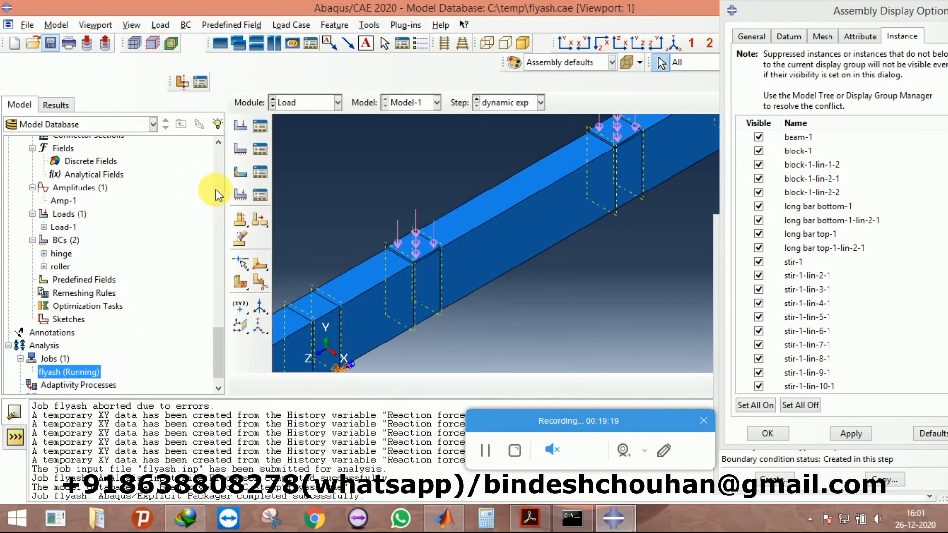
Step: Bring up the monitor of the running flyash job and check the analysis progress
{"action": "double_click", "coordinate": [70, 374]}
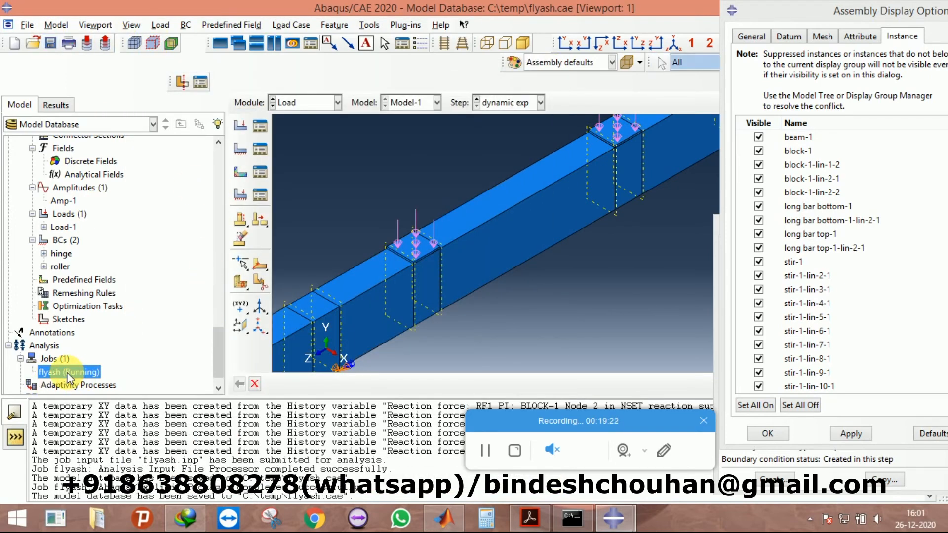
{"action": "right_click", "coordinate": [68, 374]}
{"action": "left_click", "coordinate": [33, 371]}
{"action": "right_click", "coordinate": [51, 373]}
{"action": "left_click", "coordinate": [37, 365]}
{"action": "right_click", "coordinate": [51, 373]}
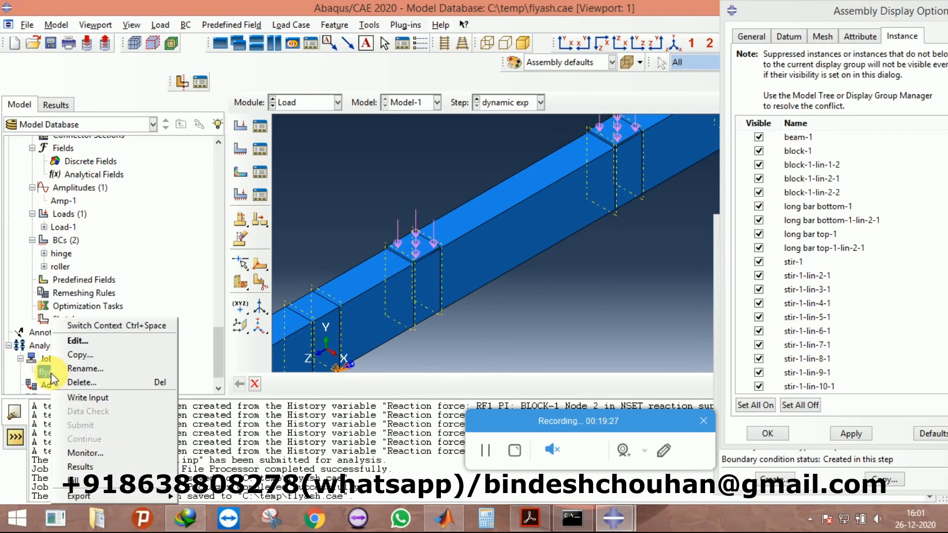
{"action": "left_click", "coordinate": [183, 215]}
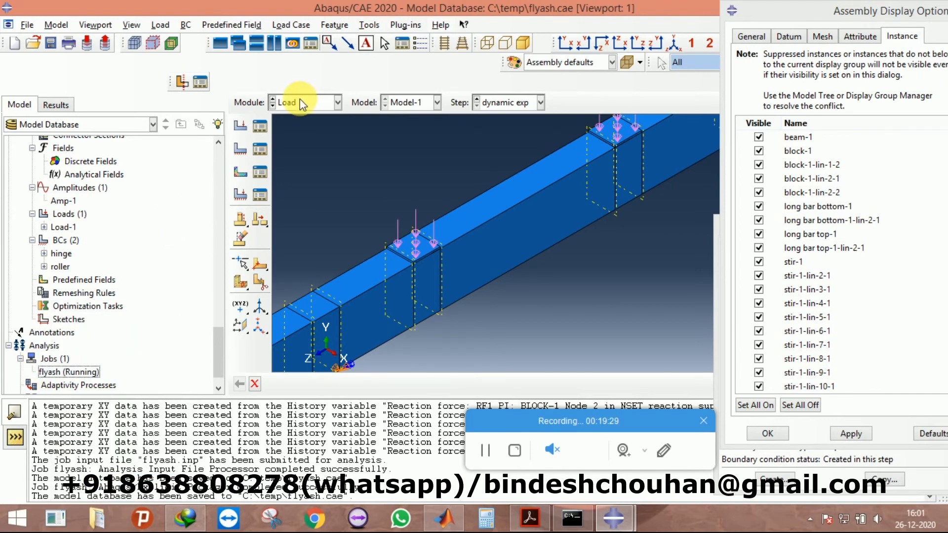
{"action": "left_click", "coordinate": [262, 129]}
{"action": "left_click", "coordinate": [535, 72]}
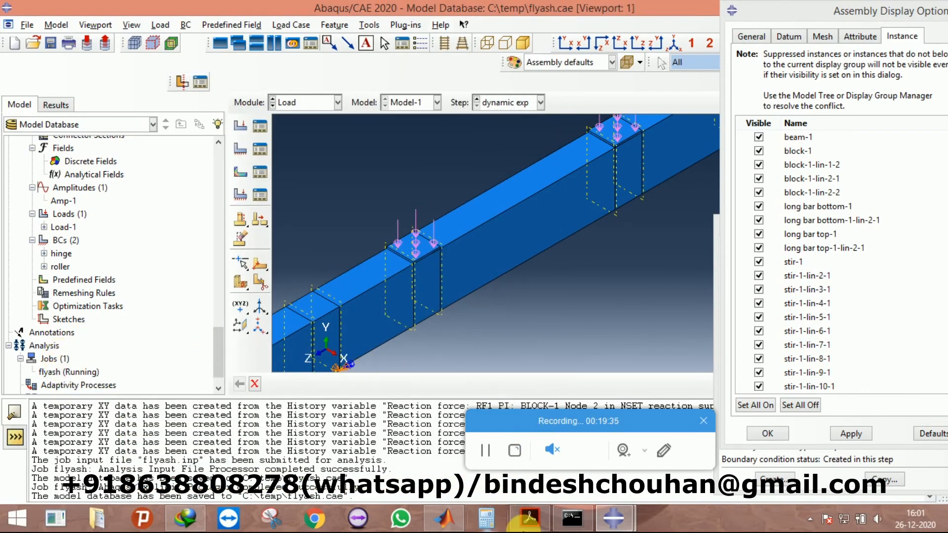
{"action": "mouse_move", "coordinate": [617, 520]}
{"action": "left_click", "coordinate": [670, 447]}
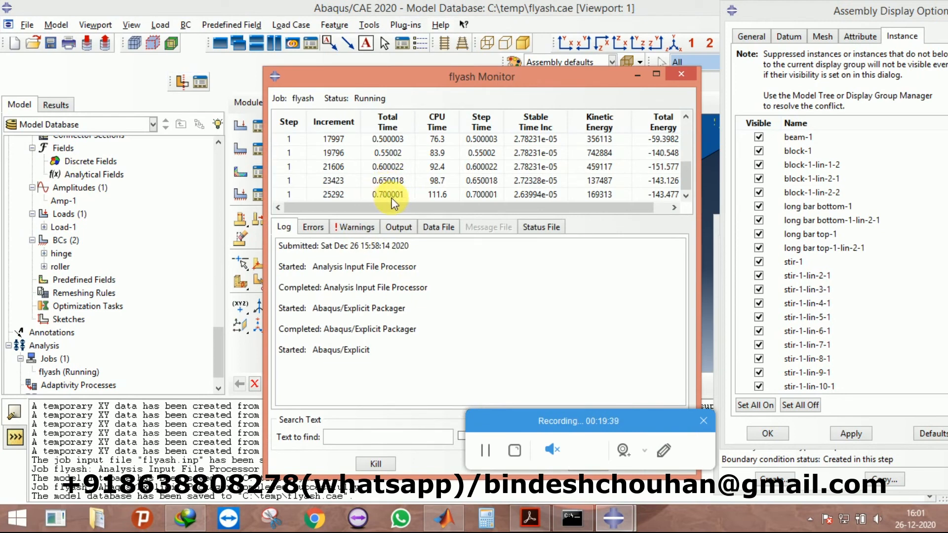
Step: Put the job monitor away, open the results of the completed flyash job and plot the Mises stress contours on the deformed beam
{"action": "left_click_drag", "start_coordinate": [614, 417], "coordinate": [796, 297]}
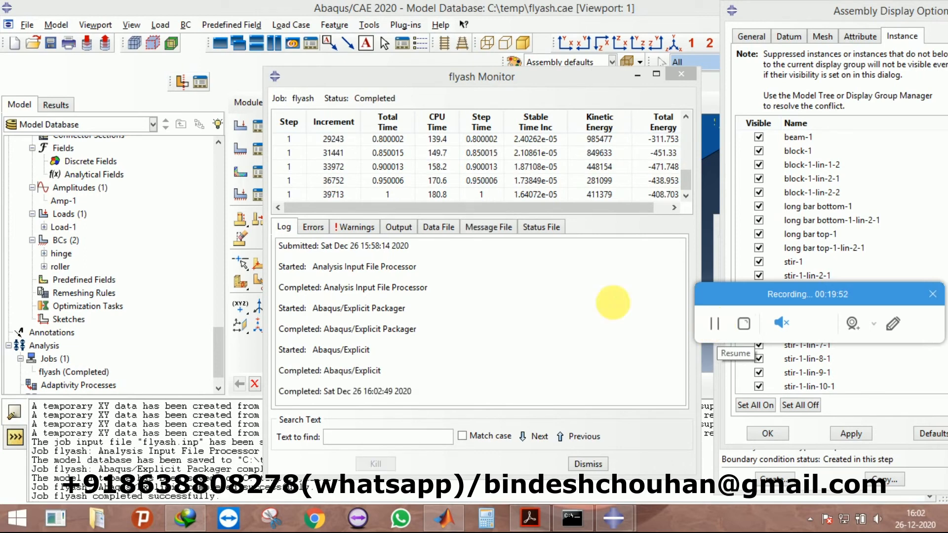
{"action": "left_click", "coordinate": [638, 76]}
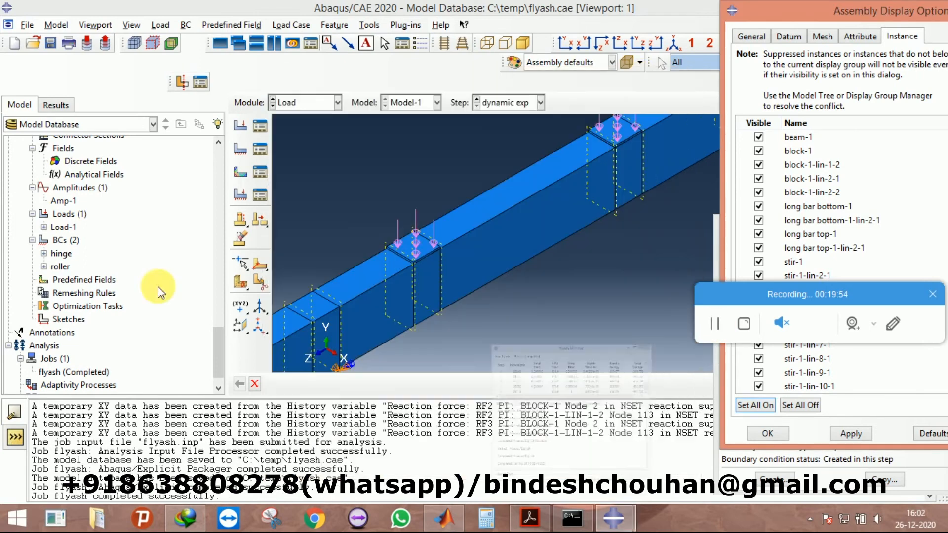
{"action": "left_click", "coordinate": [58, 372]}
{"action": "right_click", "coordinate": [57, 374]}
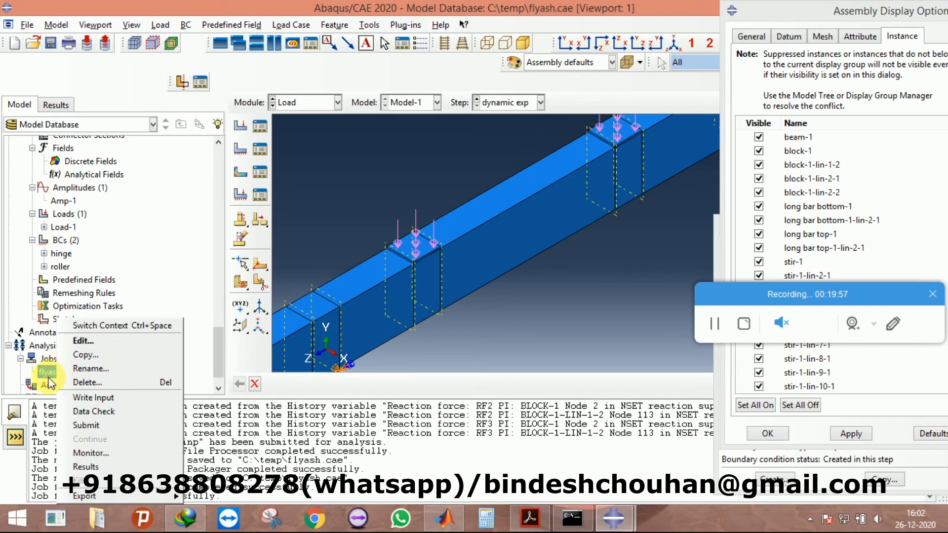
{"action": "left_click", "coordinate": [86, 466]}
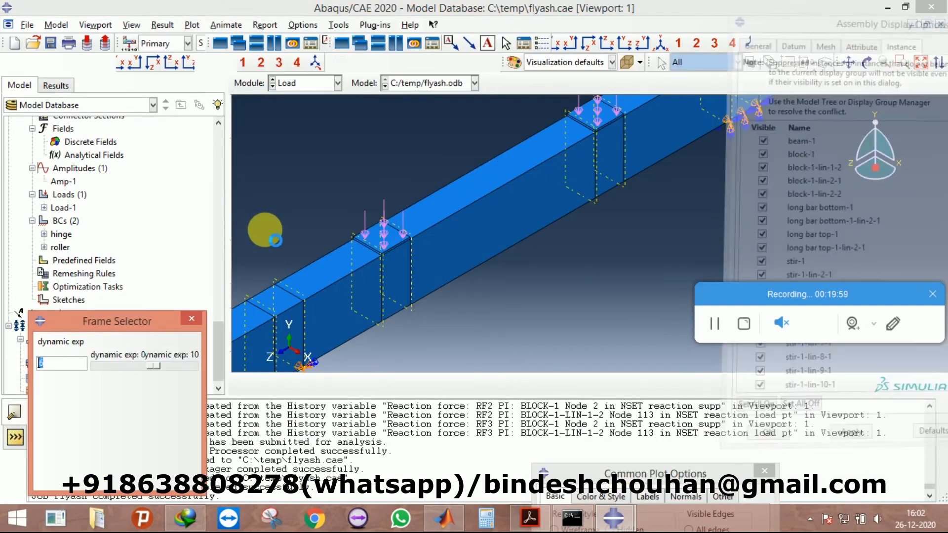
{"action": "left_click", "coordinate": [240, 171]}
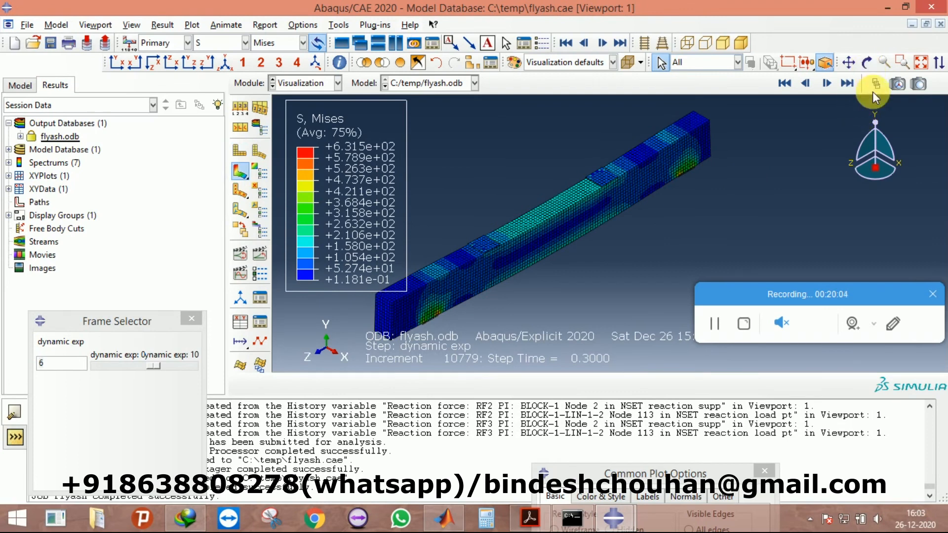
Step: Move the Mises stress contour plot to frame 3 and on to frame 10 of the dynamic exp step
{"action": "left_click_drag", "start_coordinate": [154, 366], "coordinate": [126, 366]}
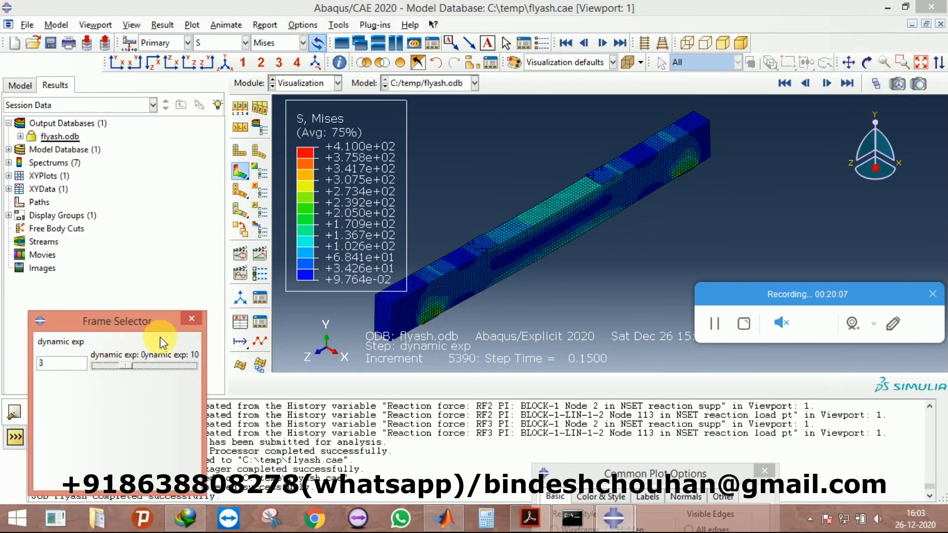
{"action": "left_click", "coordinate": [290, 278]}
{"action": "left_click", "coordinate": [126, 365]}
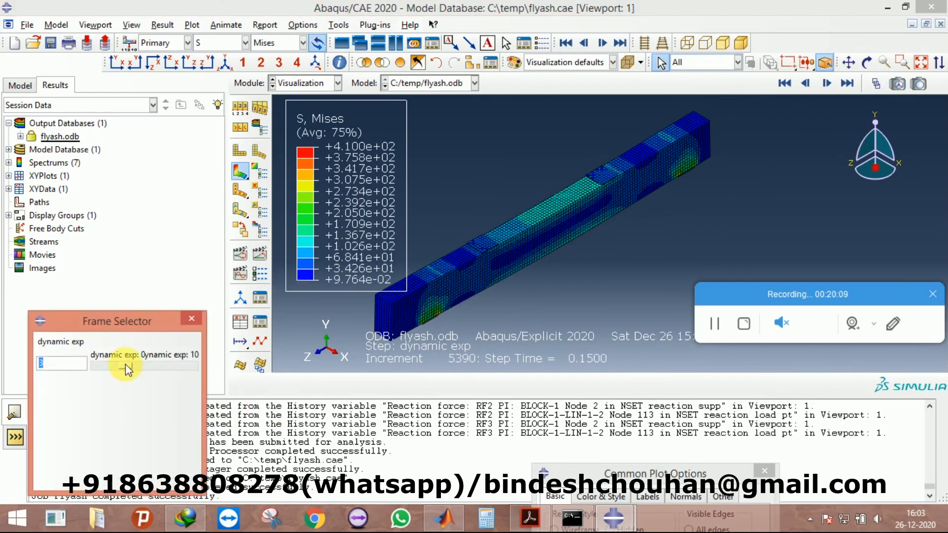
{"action": "left_click_drag", "start_coordinate": [126, 367], "coordinate": [247, 354]}
{"action": "scroll", "coordinate": [511, 262], "scroll_direction": "up", "scroll_amount": 3}
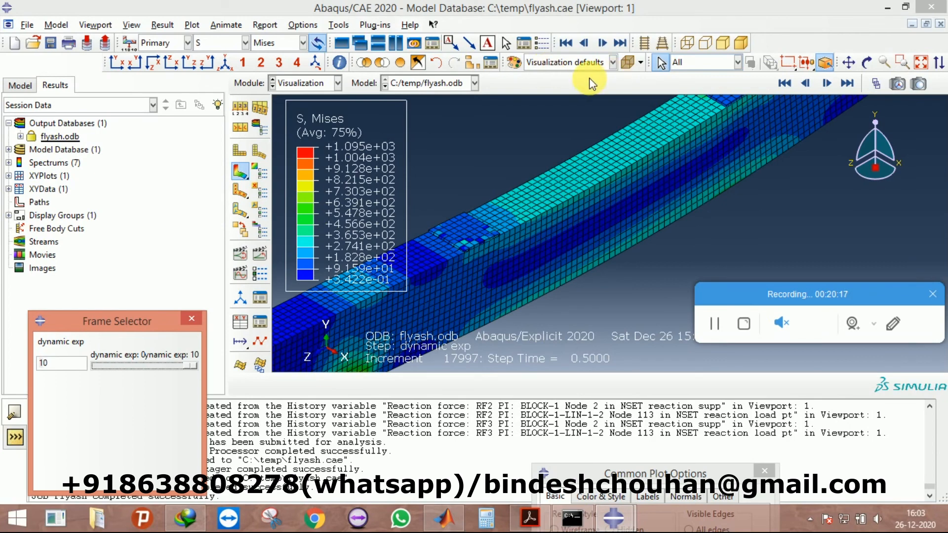
Step: Switch the contour plot to displacement magnitude U and inspect the deflected beam around the loading block
{"action": "left_click", "coordinate": [226, 63]}
{"action": "left_click", "coordinate": [245, 43]}
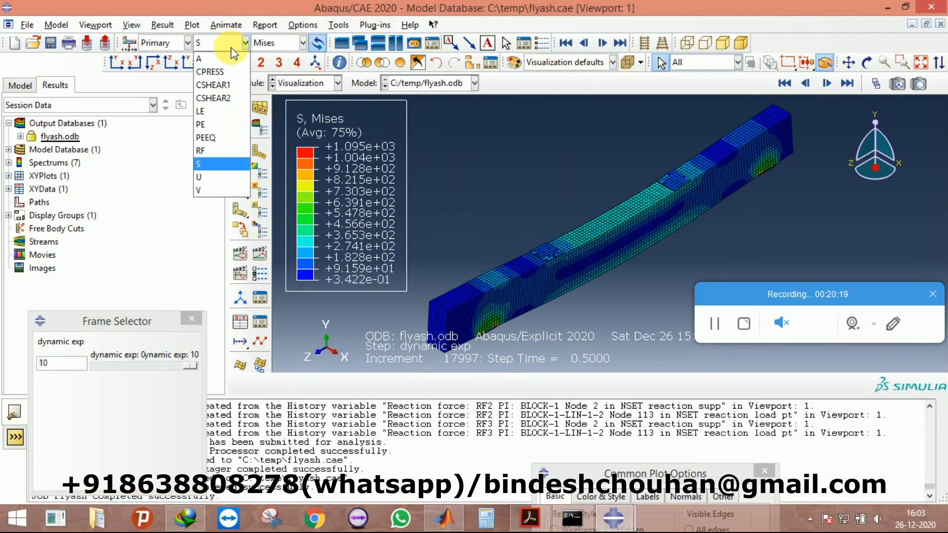
{"action": "left_click", "coordinate": [212, 176]}
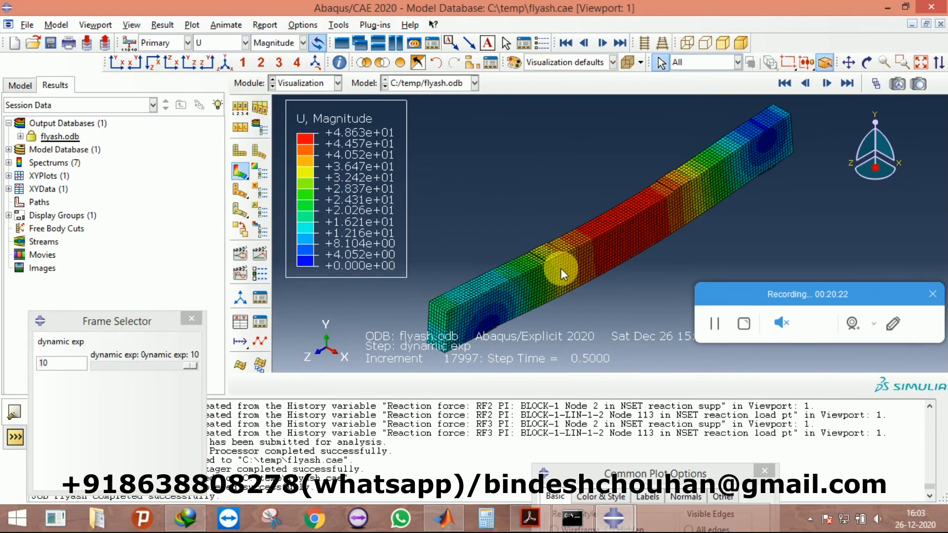
{"action": "scroll", "coordinate": [553, 269], "scroll_direction": "up", "scroll_amount": 3}
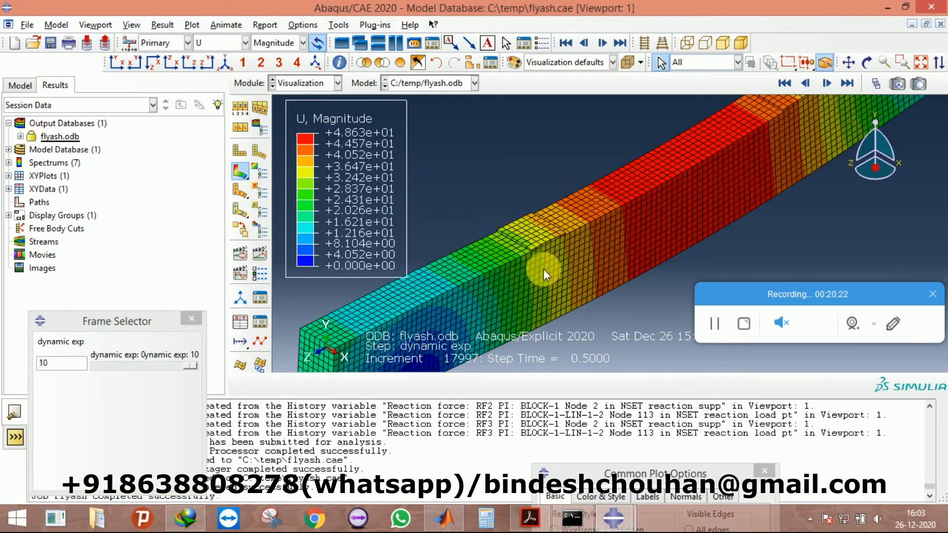
Step: Plot the RF2 history of BLOCK-1 node 2 from flyash.odb and clear space to read the full history output names and curve
{"action": "left_click", "coordinate": [20, 137]}
{"action": "left_click", "coordinate": [32, 149]}
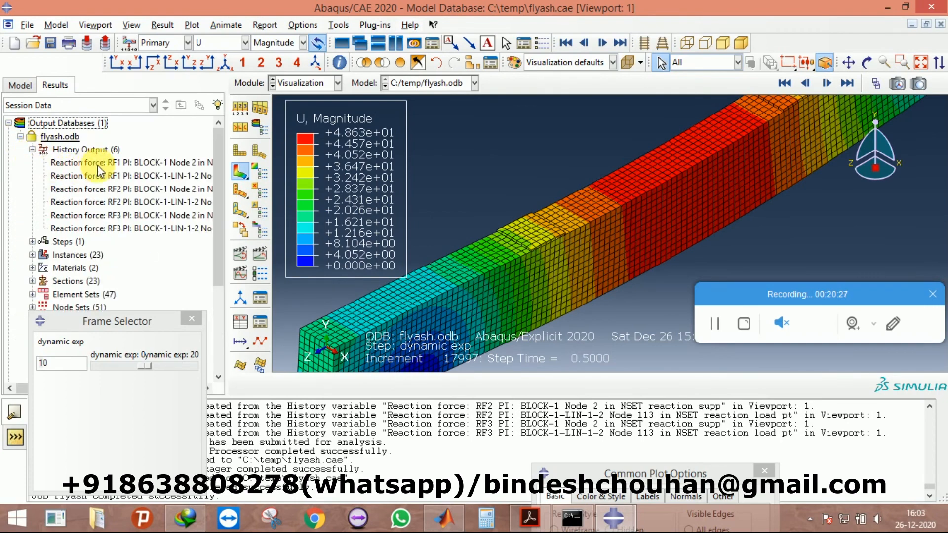
{"action": "double_click", "coordinate": [113, 193]}
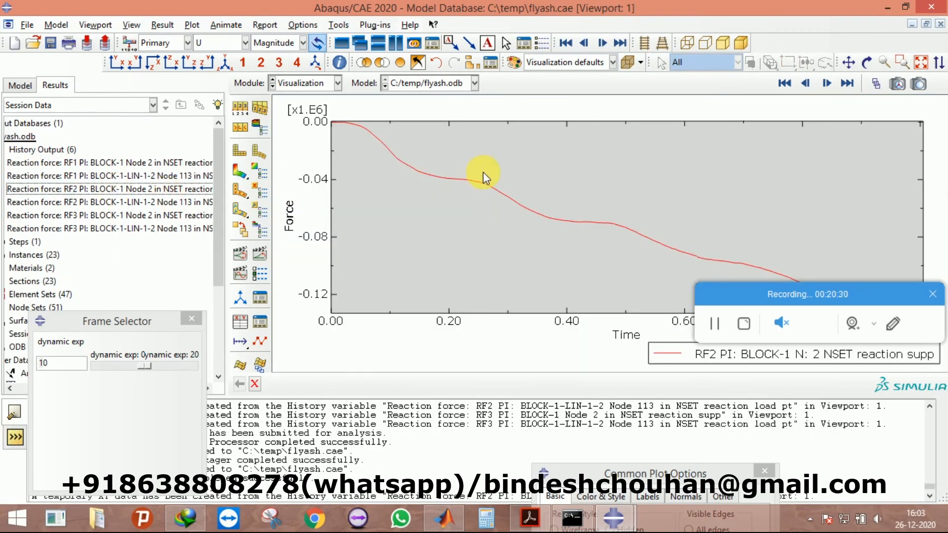
{"action": "left_click_drag", "start_coordinate": [794, 310], "coordinate": [788, 401]}
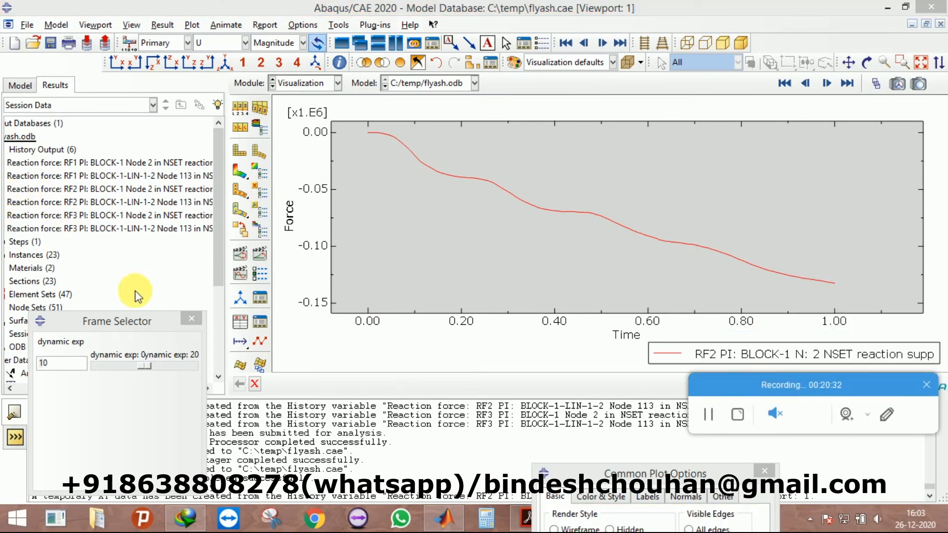
{"action": "left_click_drag", "start_coordinate": [138, 321], "coordinate": [275, 393]}
{"action": "left_click_drag", "start_coordinate": [118, 394], "coordinate": [91, 394]}
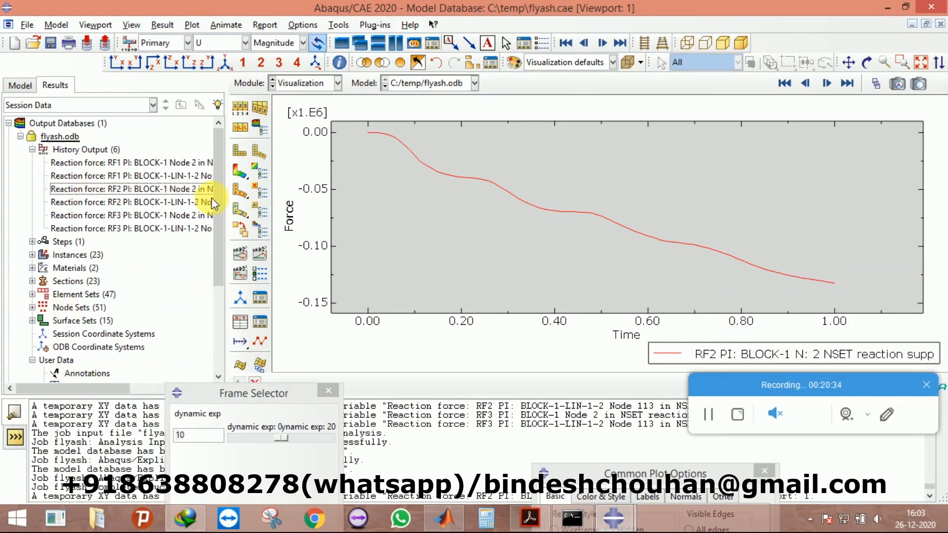
{"action": "left_click_drag", "start_coordinate": [222, 196], "coordinate": [314, 204]}
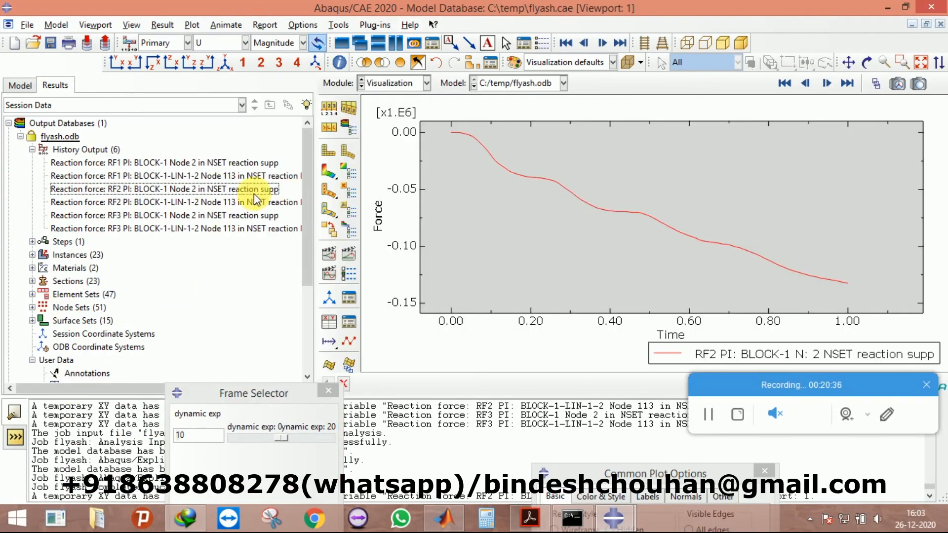
Step: View the RF3 and RF1 history curves of the BLOCK-1 support node and return to the displacement contours
{"action": "left_click", "coordinate": [197, 217]}
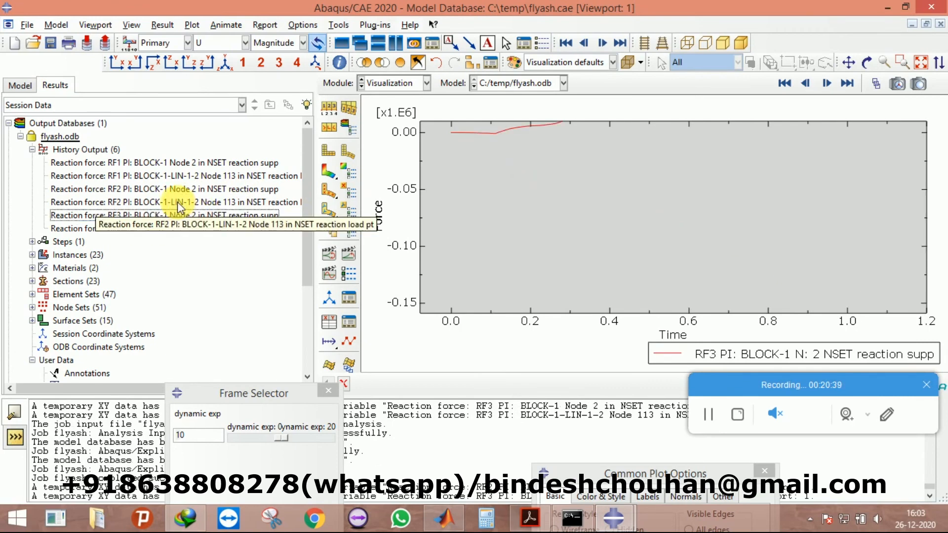
{"action": "left_click", "coordinate": [198, 202]}
{"action": "left_click", "coordinate": [84, 163]}
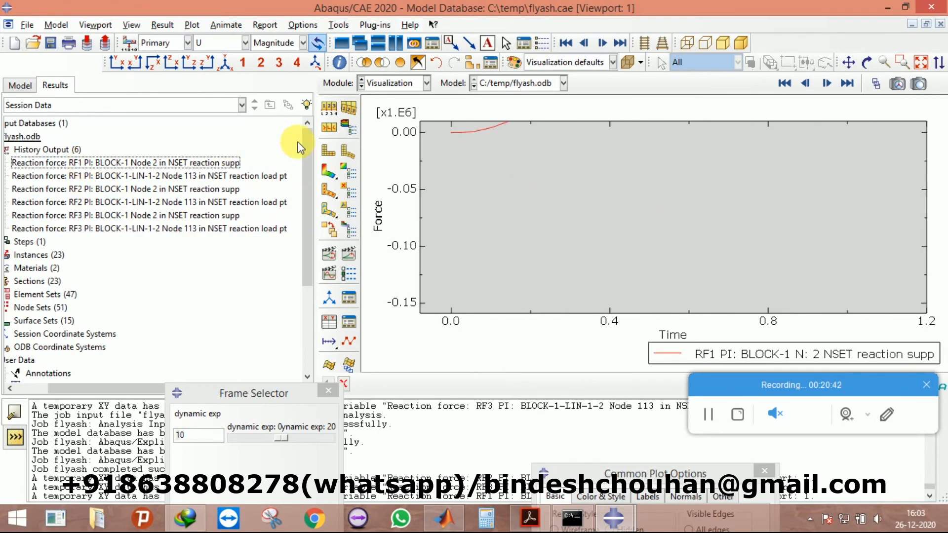
{"action": "left_click", "coordinate": [328, 170]}
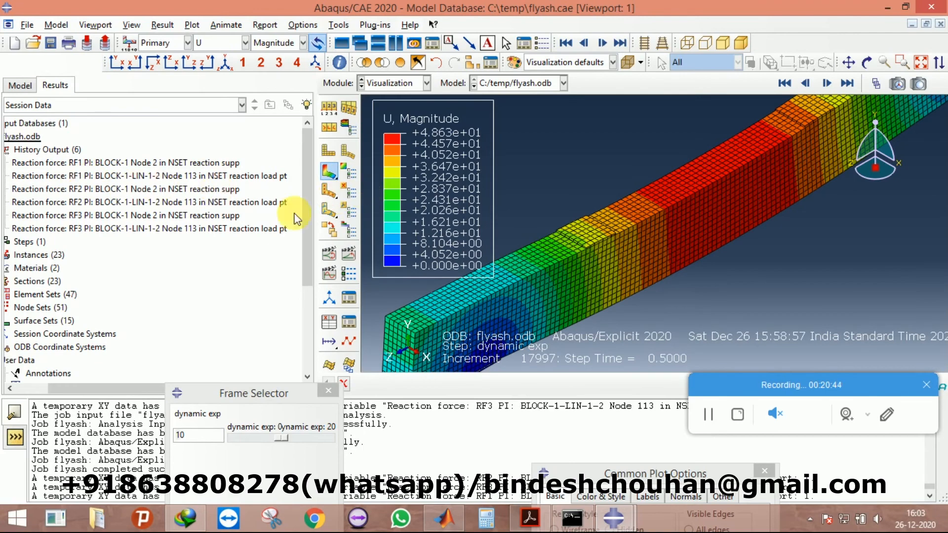
Step: Compare the RF1 and RF2 reaction force histories at the BLOCK-1 support node once more, finishing on the displacement contours
{"action": "scroll", "coordinate": [532, 245], "scroll_direction": "down", "scroll_amount": 2}
{"action": "double_click", "coordinate": [48, 164]}
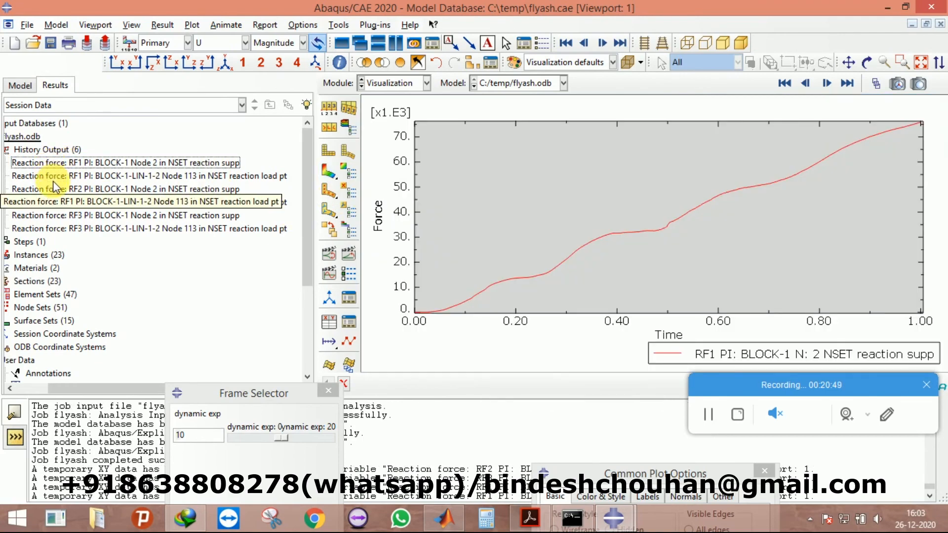
{"action": "double_click", "coordinate": [66, 190]}
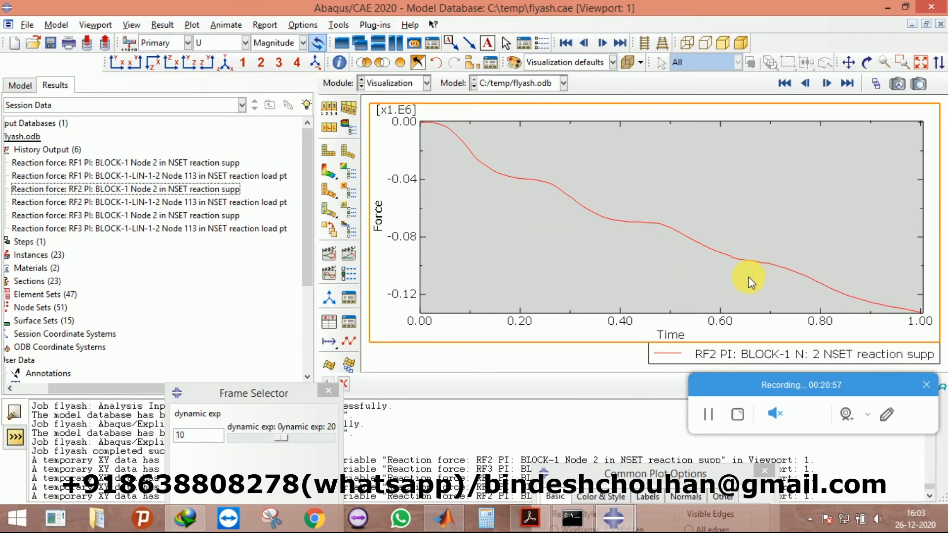
{"action": "left_click", "coordinate": [330, 172]}
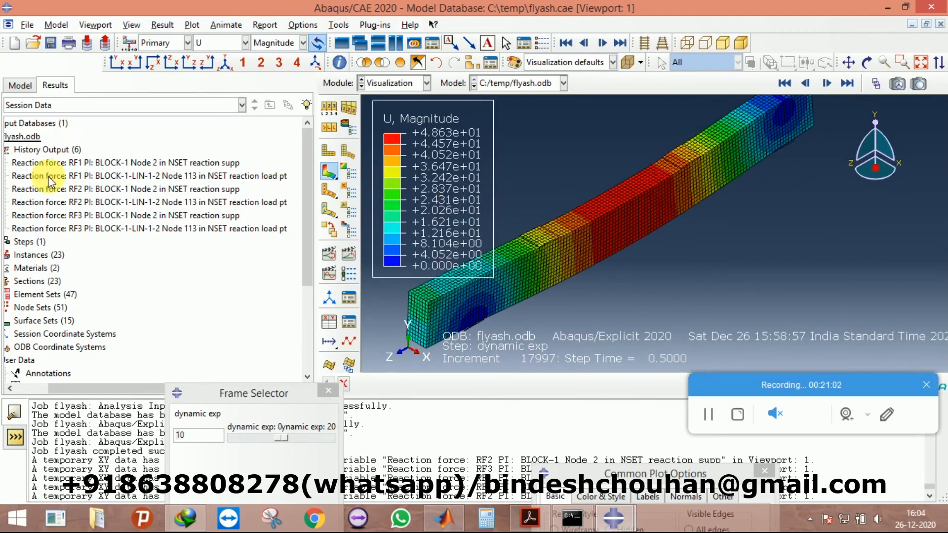
Step: Start creating new XY data with ODB field output as the source
{"action": "left_click_drag", "start_coordinate": [110, 388], "coordinate": [72, 370]}
{"action": "scroll", "coordinate": [59, 276], "scroll_direction": "down", "scroll_amount": 4}
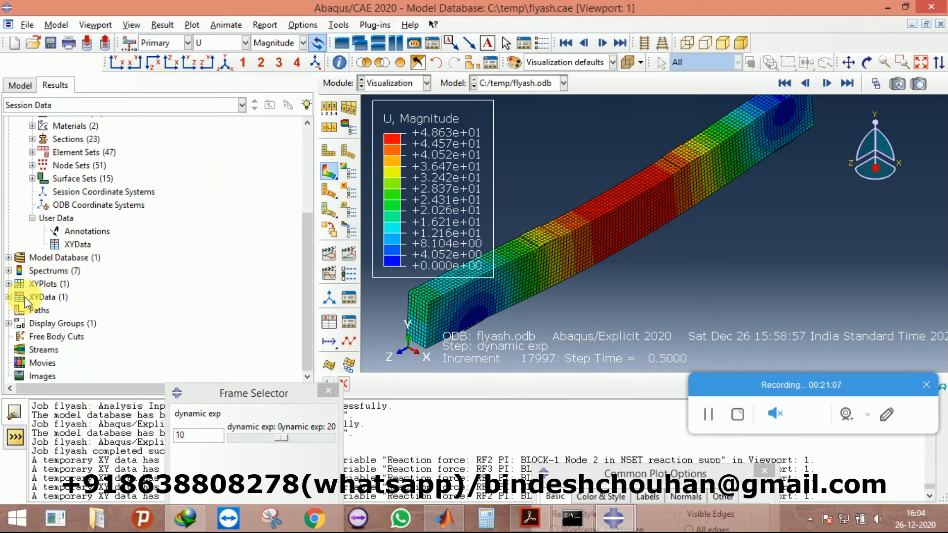
{"action": "double_click", "coordinate": [42, 297]}
{"action": "left_click", "coordinate": [93, 169]}
{"action": "left_click", "coordinate": [79, 289]}
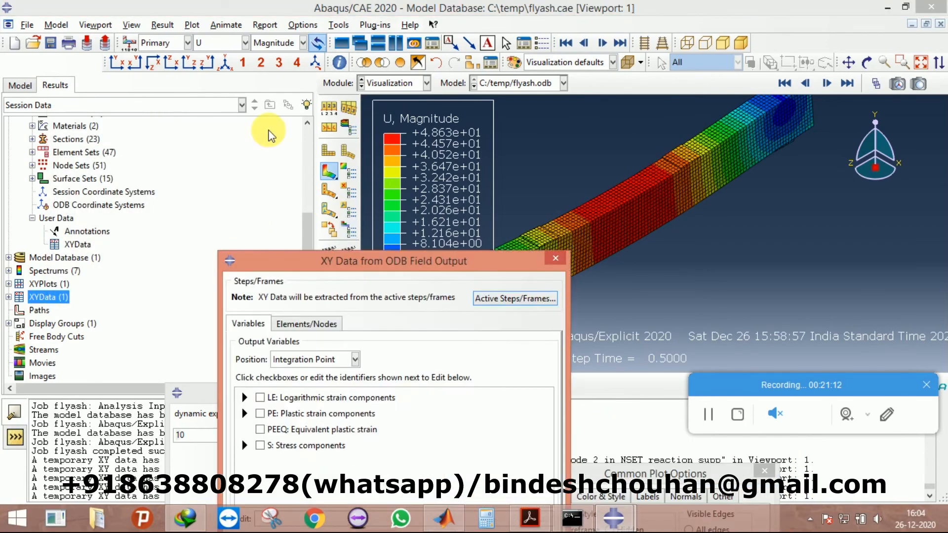
Step: Set the XY data position to Unique Nodal and choose reaction force component RF2 as the output variable
{"action": "left_click", "coordinate": [139, 154]}
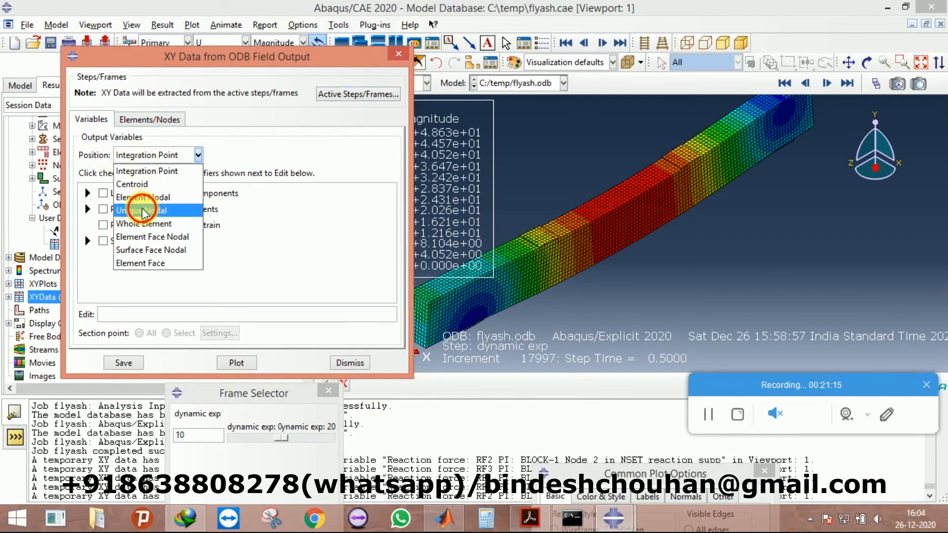
{"action": "left_click", "coordinate": [143, 211]}
{"action": "scroll", "coordinate": [99, 223], "scroll_direction": "down", "scroll_amount": 2}
{"action": "left_click", "coordinate": [110, 230]}
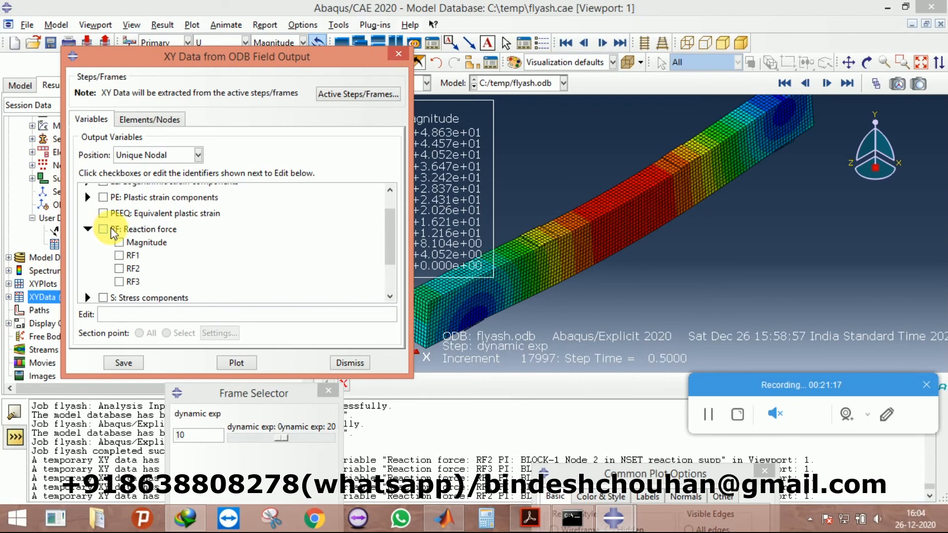
{"action": "scroll", "coordinate": [117, 230], "scroll_direction": "down", "scroll_amount": 3}
{"action": "left_click", "coordinate": [119, 228]}
Step: Pick a node on top of the nearer loading block in the viewport and plot its RF2 against time
{"action": "left_click", "coordinate": [143, 120]}
{"action": "left_click", "coordinate": [185, 156]}
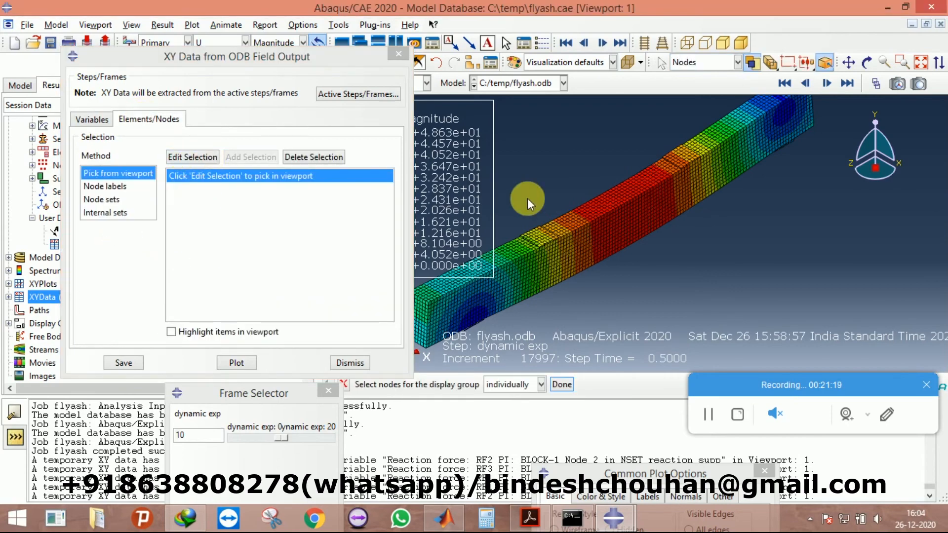
{"action": "scroll", "coordinate": [538, 239], "scroll_direction": "up", "scroll_amount": 5}
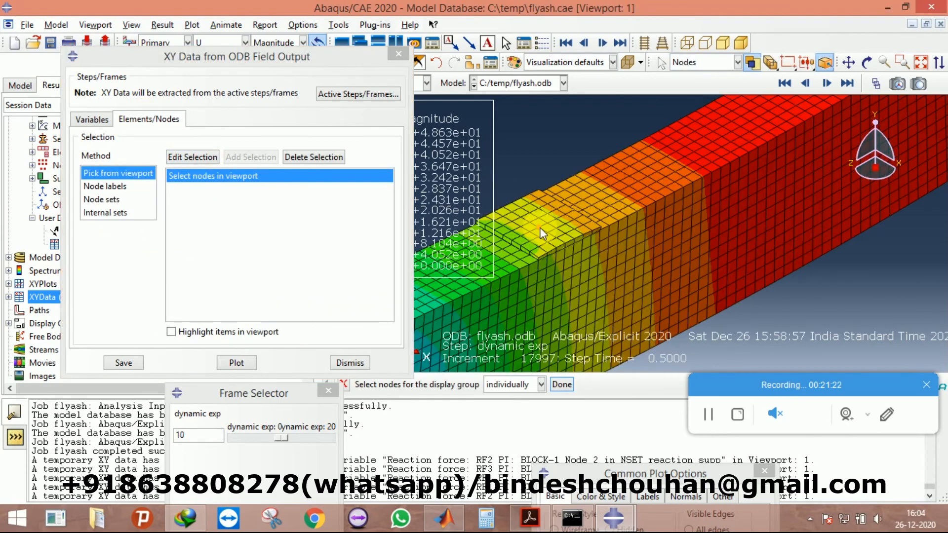
{"action": "left_click", "coordinate": [540, 227]}
{"action": "left_click", "coordinate": [237, 363]}
{"action": "left_click", "coordinate": [311, 72]}
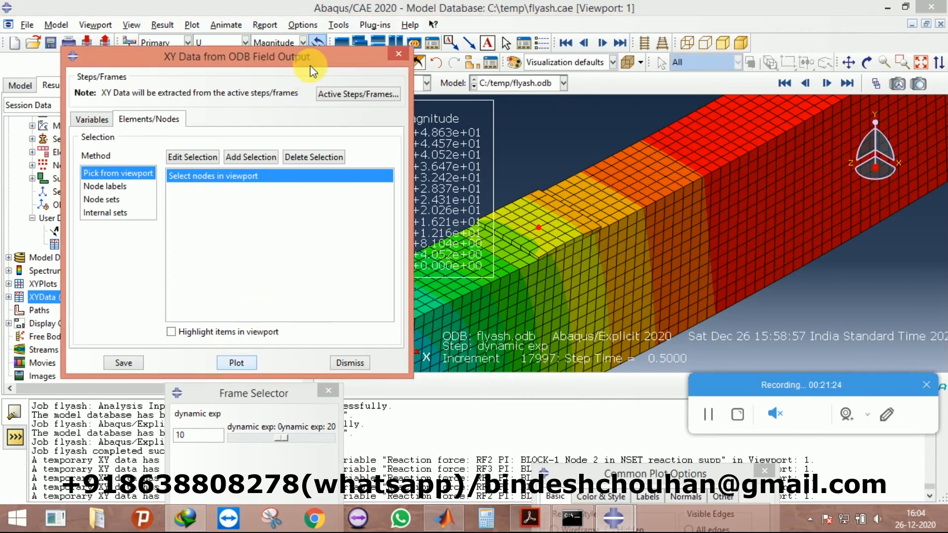
{"action": "left_click_drag", "start_coordinate": [300, 59], "coordinate": [293, 151]}
Step: Check the chosen reaction force variable and the active steps and frames used for the XY data extraction
{"action": "left_click", "coordinate": [90, 213]}
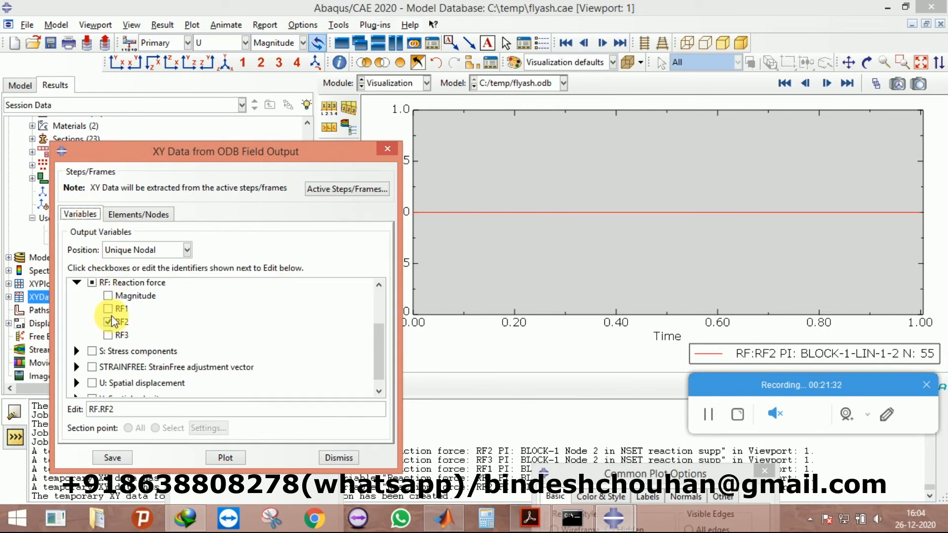
{"action": "left_click", "coordinate": [347, 189]}
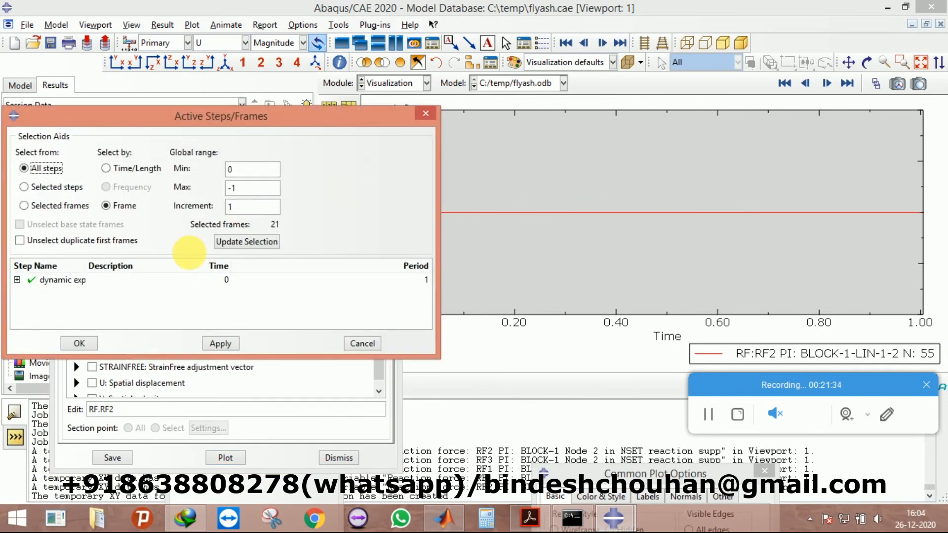
{"action": "left_click", "coordinate": [426, 114]}
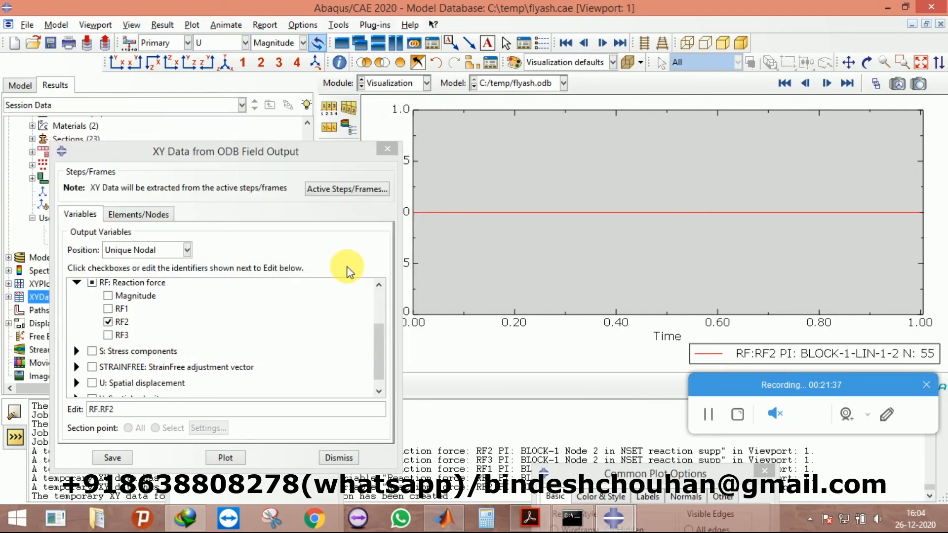
Step: Display the displacement contours on the deformed beam again and bring the support block at the nearer end into close view
{"action": "left_click", "coordinate": [329, 173]}
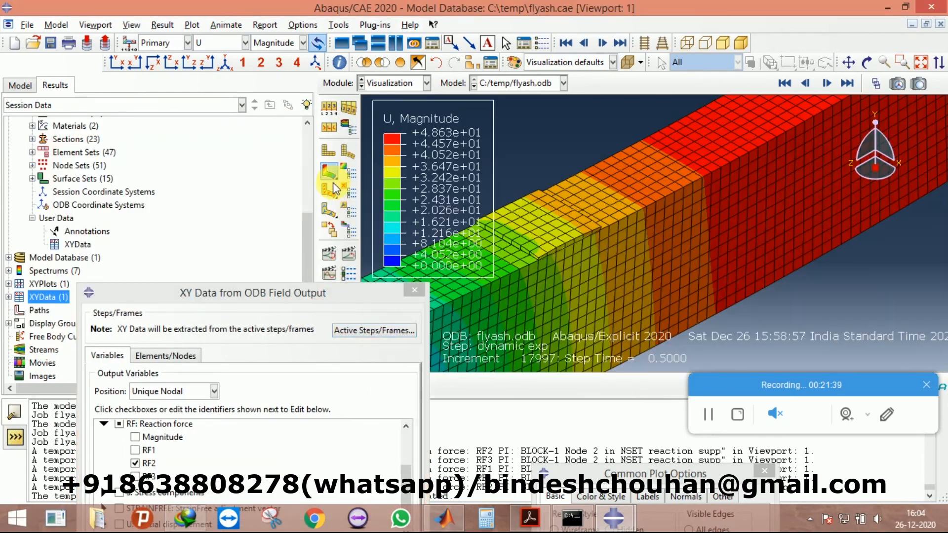
{"action": "scroll", "coordinate": [593, 241], "scroll_direction": "down", "scroll_amount": 2}
{"action": "left_click_drag", "start_coordinate": [317, 298], "coordinate": [290, 147]}
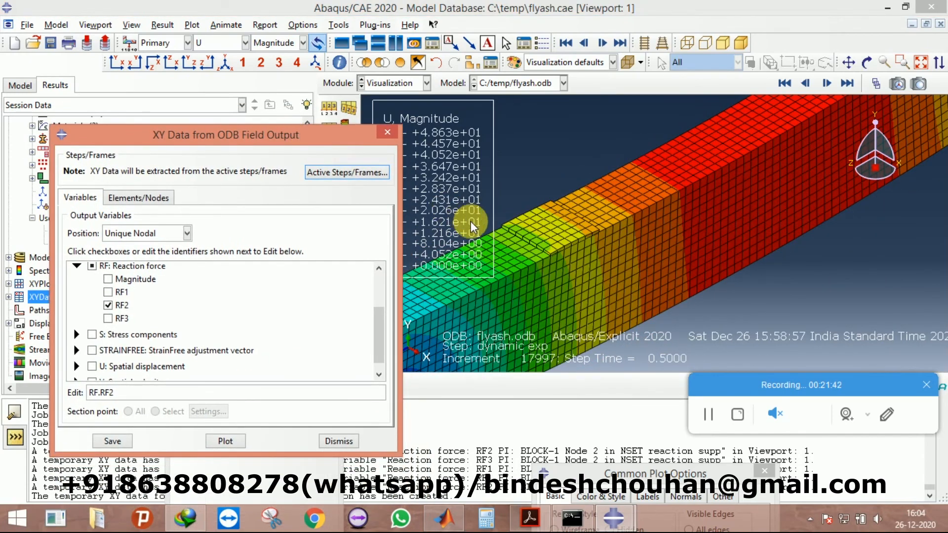
{"action": "scroll", "coordinate": [577, 265], "scroll_direction": "up", "scroll_amount": 5}
{"action": "scroll", "coordinate": [568, 253], "scroll_direction": "down", "scroll_amount": 3}
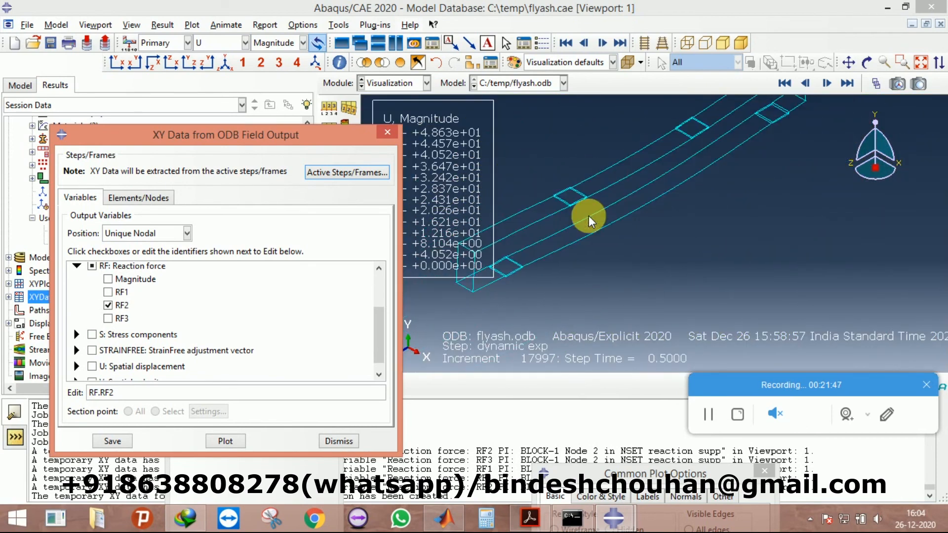
{"action": "left_click", "coordinate": [867, 62]}
{"action": "mouse_move", "coordinate": [715, 197]}
{"action": "left_mouse_down"}
{"action": "mouse_move", "coordinate": [722, 204]}
{"action": "mouse_move", "coordinate": [660, 144]}
{"action": "mouse_move", "coordinate": [609, 212]}
{"action": "left_mouse_up"}
{"action": "left_click", "coordinate": [866, 70]}
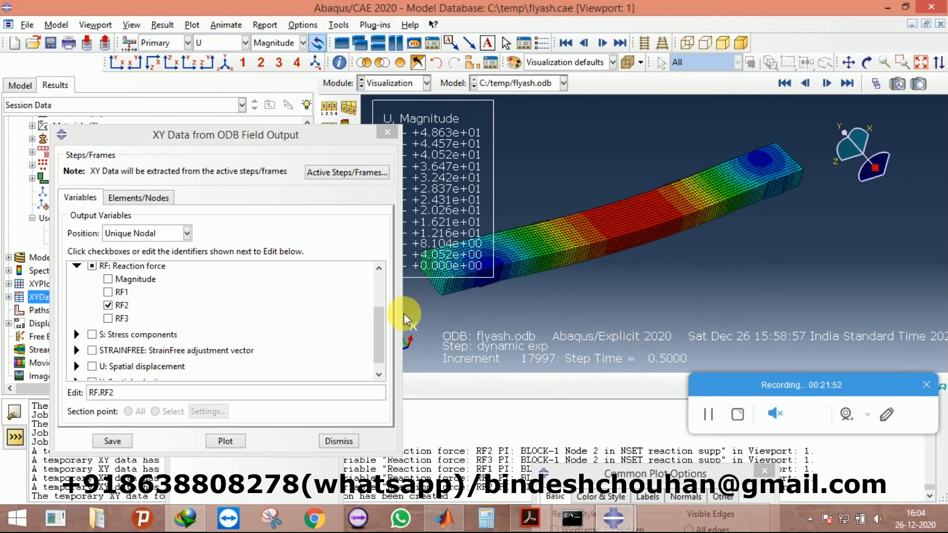
{"action": "scroll", "coordinate": [467, 268], "scroll_direction": "up", "scroll_amount": 5}
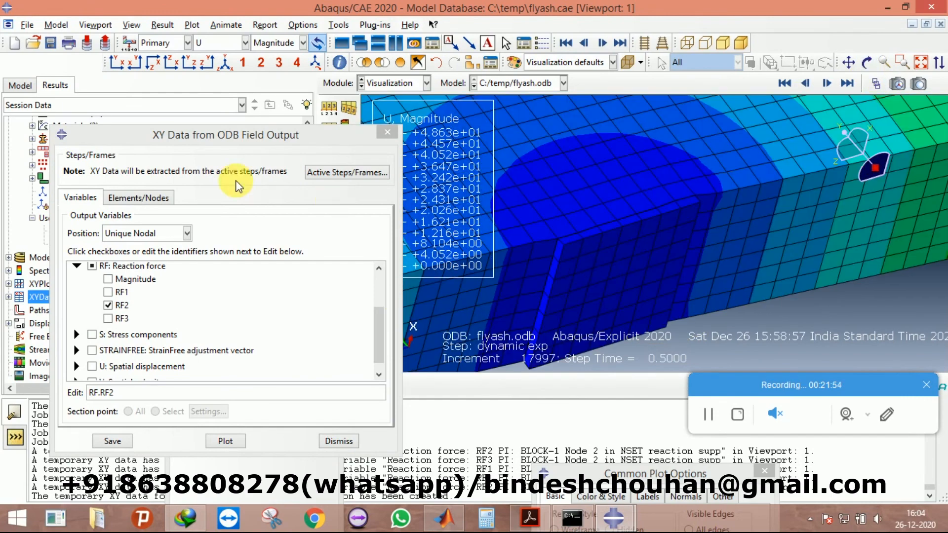
Step: Replace the picked node with one on the support block in the viewport and plot its RF2 against time
{"action": "left_click", "coordinate": [138, 197]}
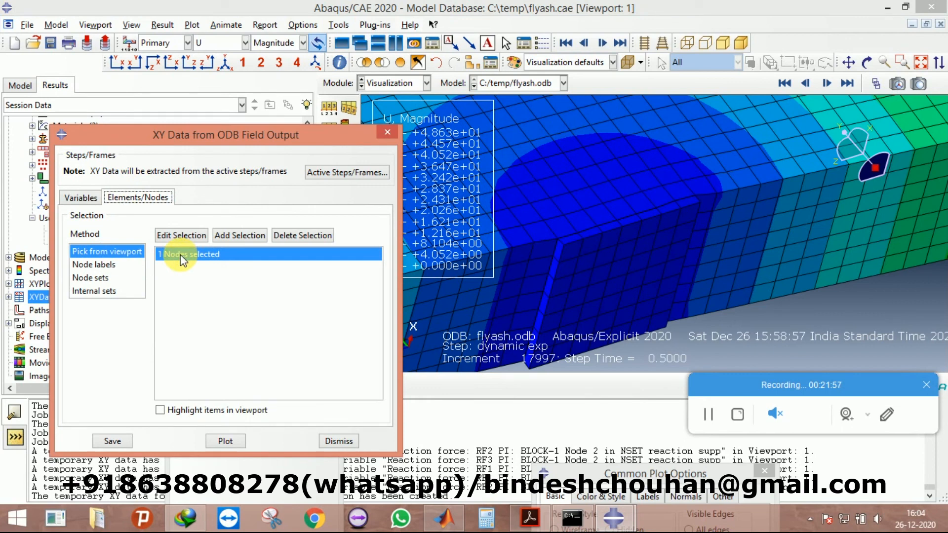
{"action": "left_click", "coordinate": [181, 236]}
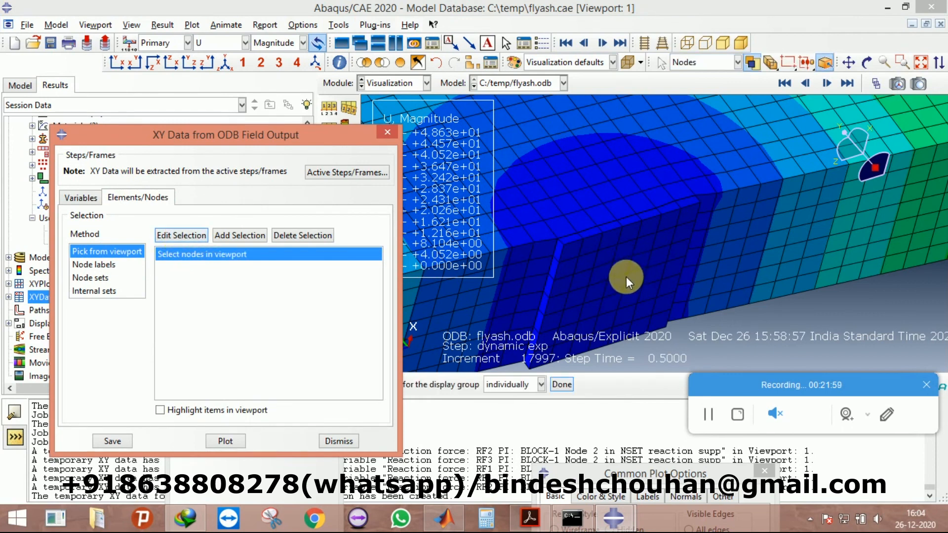
{"action": "left_click", "coordinate": [626, 275]}
{"action": "left_click", "coordinate": [231, 442]}
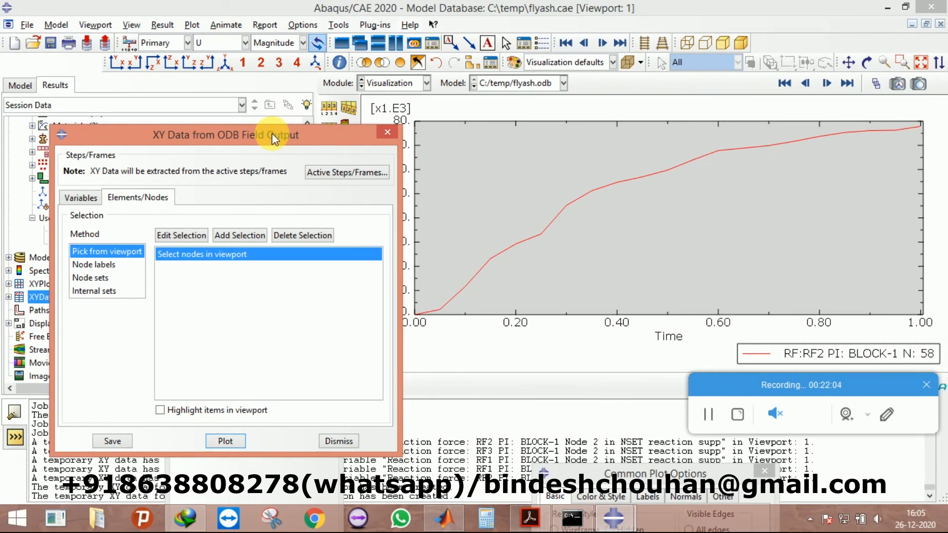
{"action": "left_click_drag", "start_coordinate": [282, 144], "coordinate": [246, 230]}
{"action": "left_click", "coordinate": [697, 157]}
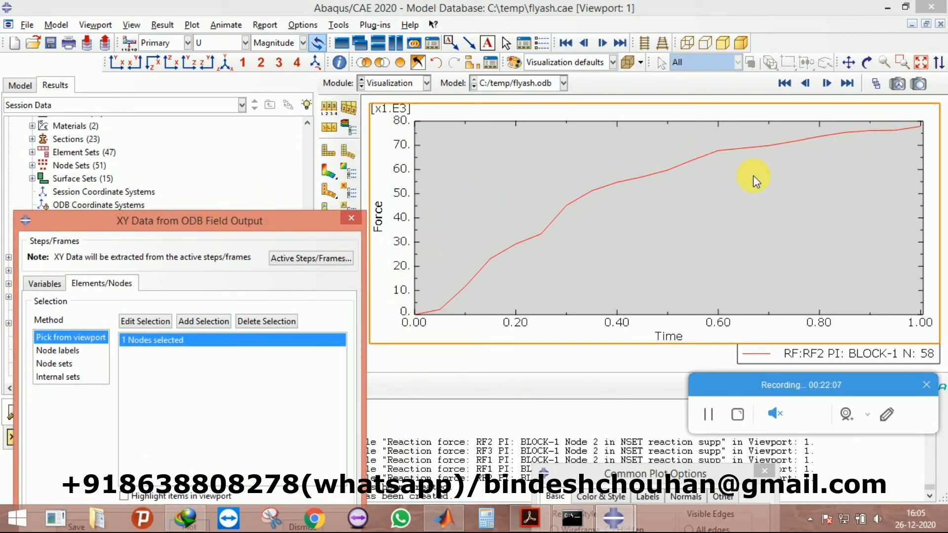